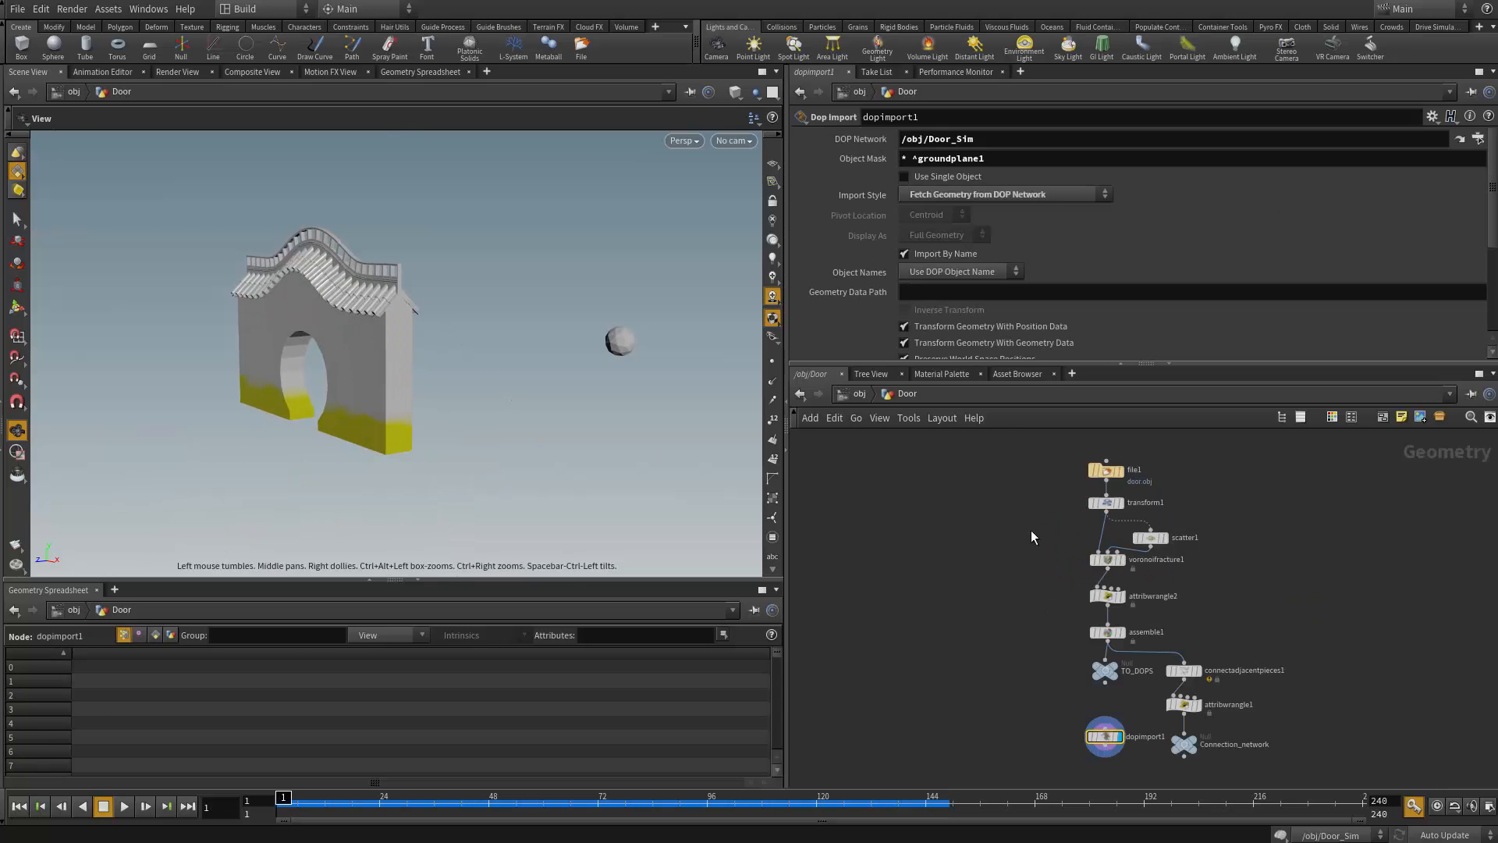
Select the scatter1 node in the Door network to show its parameters
{"action": "middle_click_drag", "start_coordinate": [1032, 533], "coordinate": [970, 614]}
{"action": "scroll", "coordinate": [970, 614], "scroll_direction": "up", "scroll_amount": 4}
{"action": "middle_click_drag", "start_coordinate": [1235, 611], "coordinate": [1178, 673]}
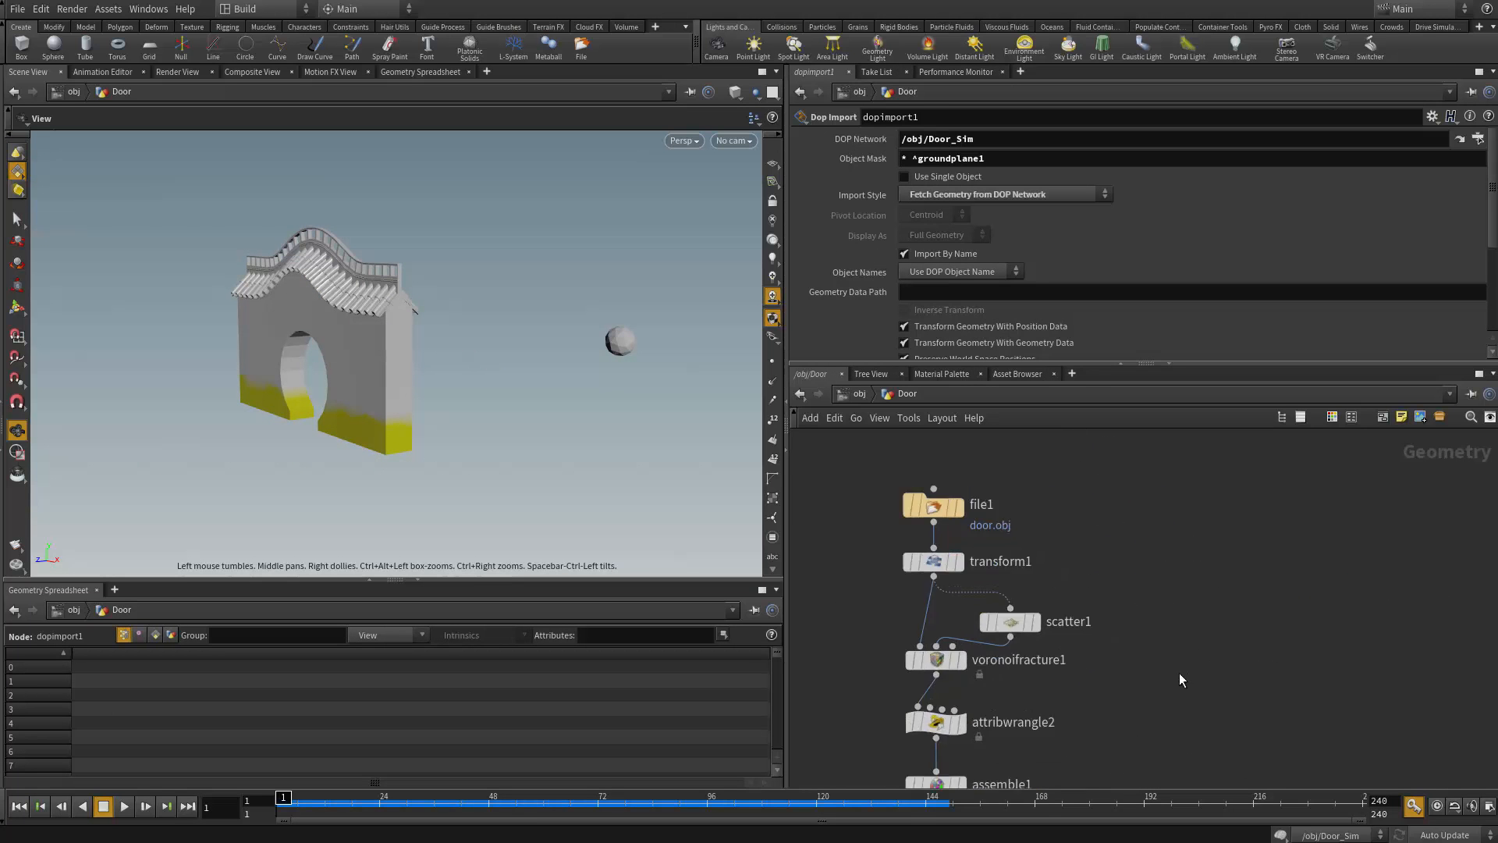
{"action": "scroll", "coordinate": [1178, 672], "scroll_direction": "up", "scroll_amount": 4}
{"action": "middle_click_drag", "start_coordinate": [1063, 582], "coordinate": [1183, 527]}
{"action": "scroll", "coordinate": [1174, 558], "scroll_direction": "down", "scroll_amount": 2}
{"action": "scroll", "coordinate": [1182, 607], "scroll_direction": "up", "scroll_amount": 2}
{"action": "left_click_drag", "start_coordinate": [1061, 593], "coordinate": [1078, 579]}
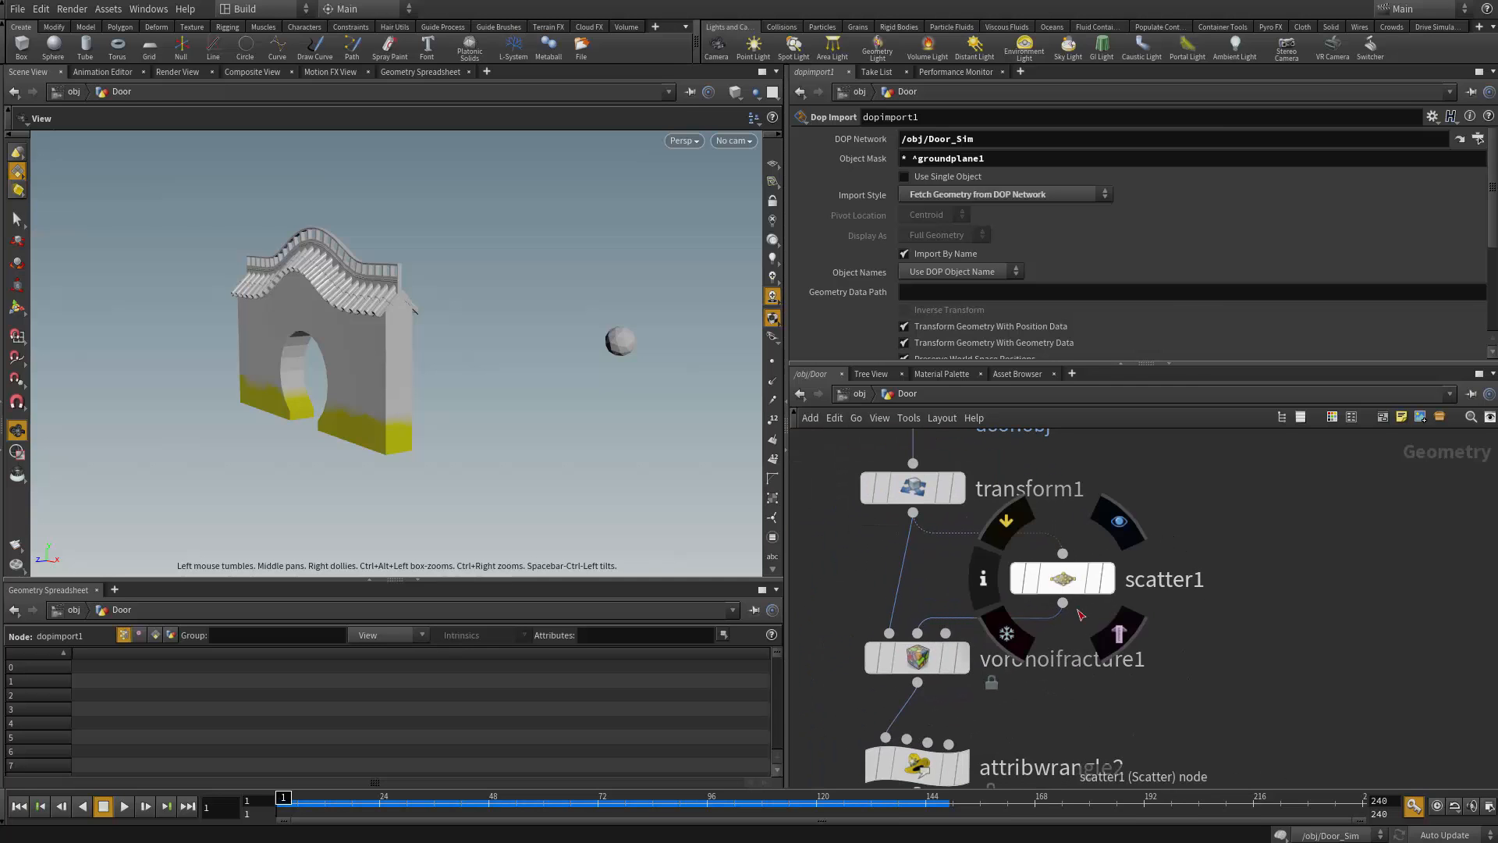
{"action": "left_click", "coordinate": [1051, 586]}
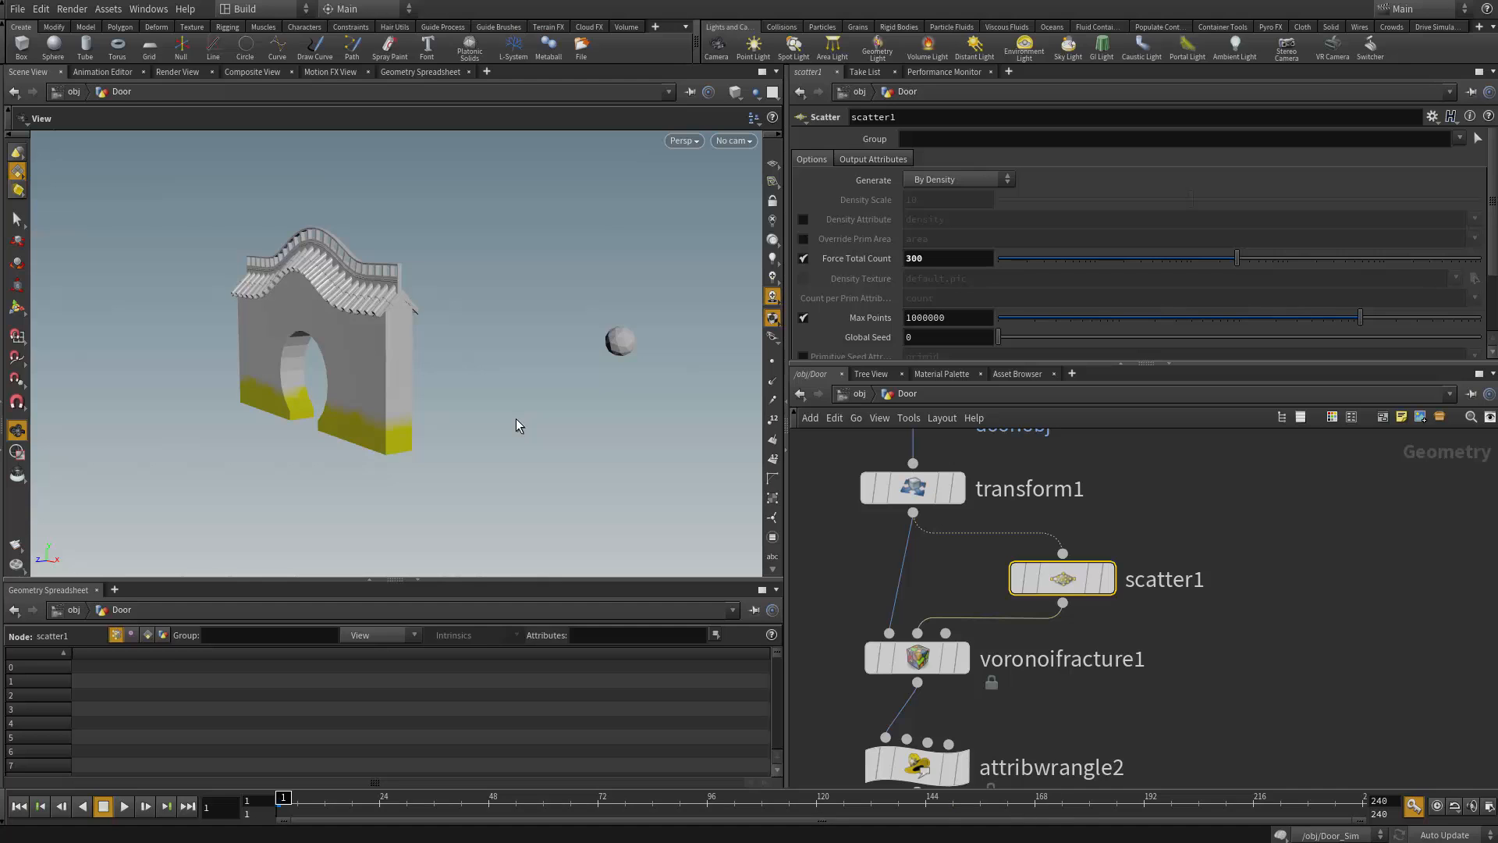
Switch the viewport to wireframe display to show the fractured gate's pieces
{"action": "left_click_drag", "start_coordinate": [395, 471], "coordinate": [484, 469], "text": "alt"}
{"action": "right_click_drag", "start_coordinate": [483, 468], "coordinate": [629, 515], "text": "alt"}
{"action": "middle_click_drag", "start_coordinate": [479, 407], "coordinate": [500, 390], "text": "alt"}
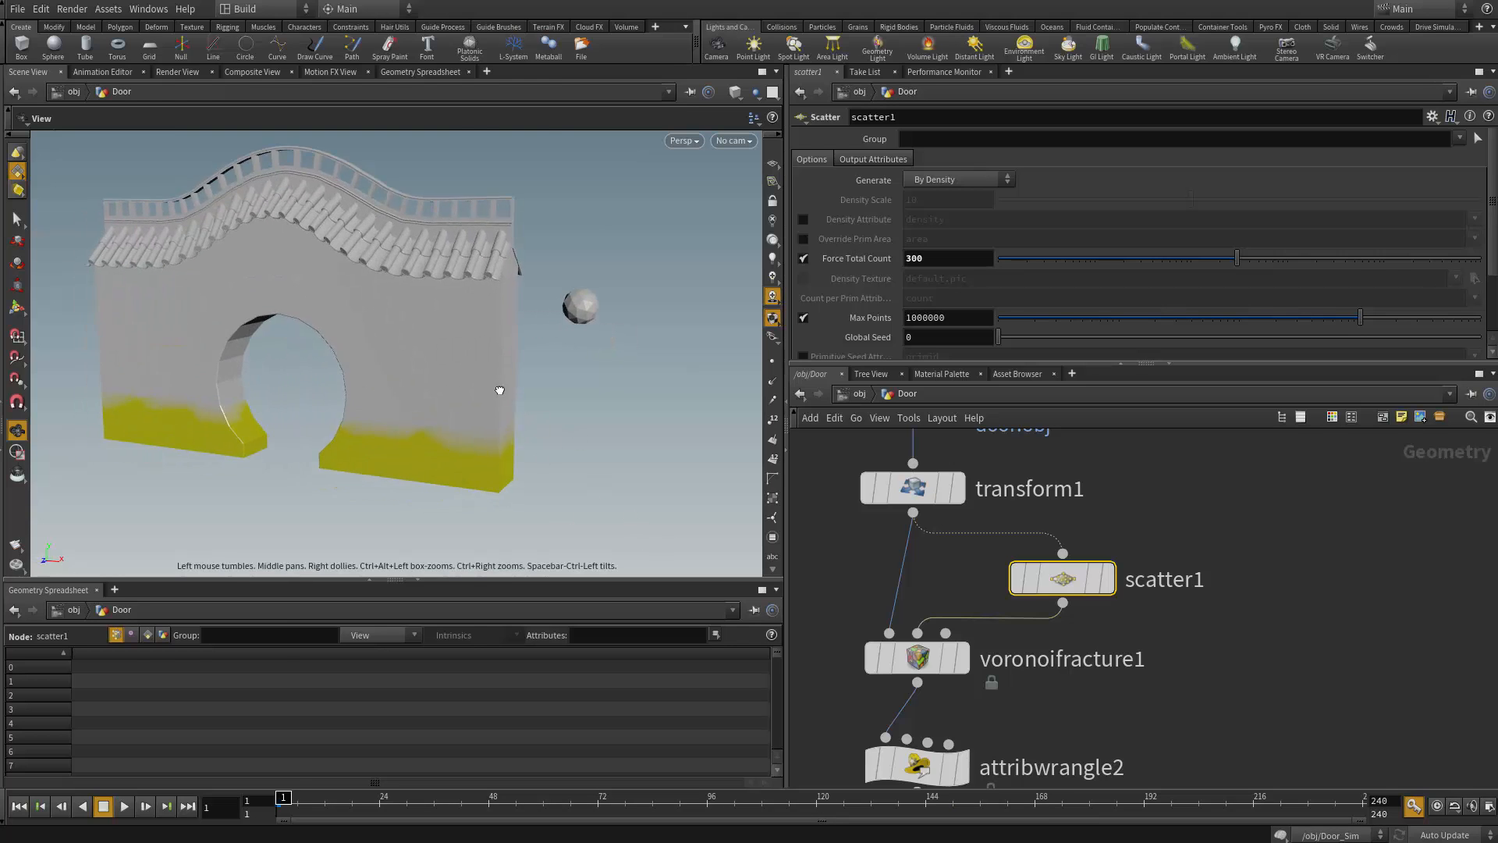
{"action": "right_click_drag", "start_coordinate": [499, 390], "coordinate": [635, 418], "text": "alt"}
{"action": "key", "text": "shift+w"}
{"action": "mouse_move", "coordinate": [562, 382]}
{"action": "left_mouse_down", "text": "alt"}
{"action": "mouse_move", "coordinate": [279, 399]}
{"action": "mouse_move", "coordinate": [144, 448]}
{"action": "mouse_move", "coordinate": [469, 391]}
{"action": "mouse_move", "coordinate": [452, 367]}
{"action": "mouse_move", "coordinate": [424, 385]}
{"action": "mouse_move", "coordinate": [484, 358]}
{"action": "mouse_move", "coordinate": [138, 352]}
{"action": "mouse_move", "coordinate": [575, 371]}
{"action": "mouse_move", "coordinate": [265, 356]}
{"action": "mouse_move", "coordinate": [294, 344]}
{"action": "mouse_move", "coordinate": [438, 431]}
{"action": "mouse_move", "coordinate": [327, 440]}
{"action": "mouse_move", "coordinate": [596, 463]}
{"action": "left_mouse_up", "text": "alt"}
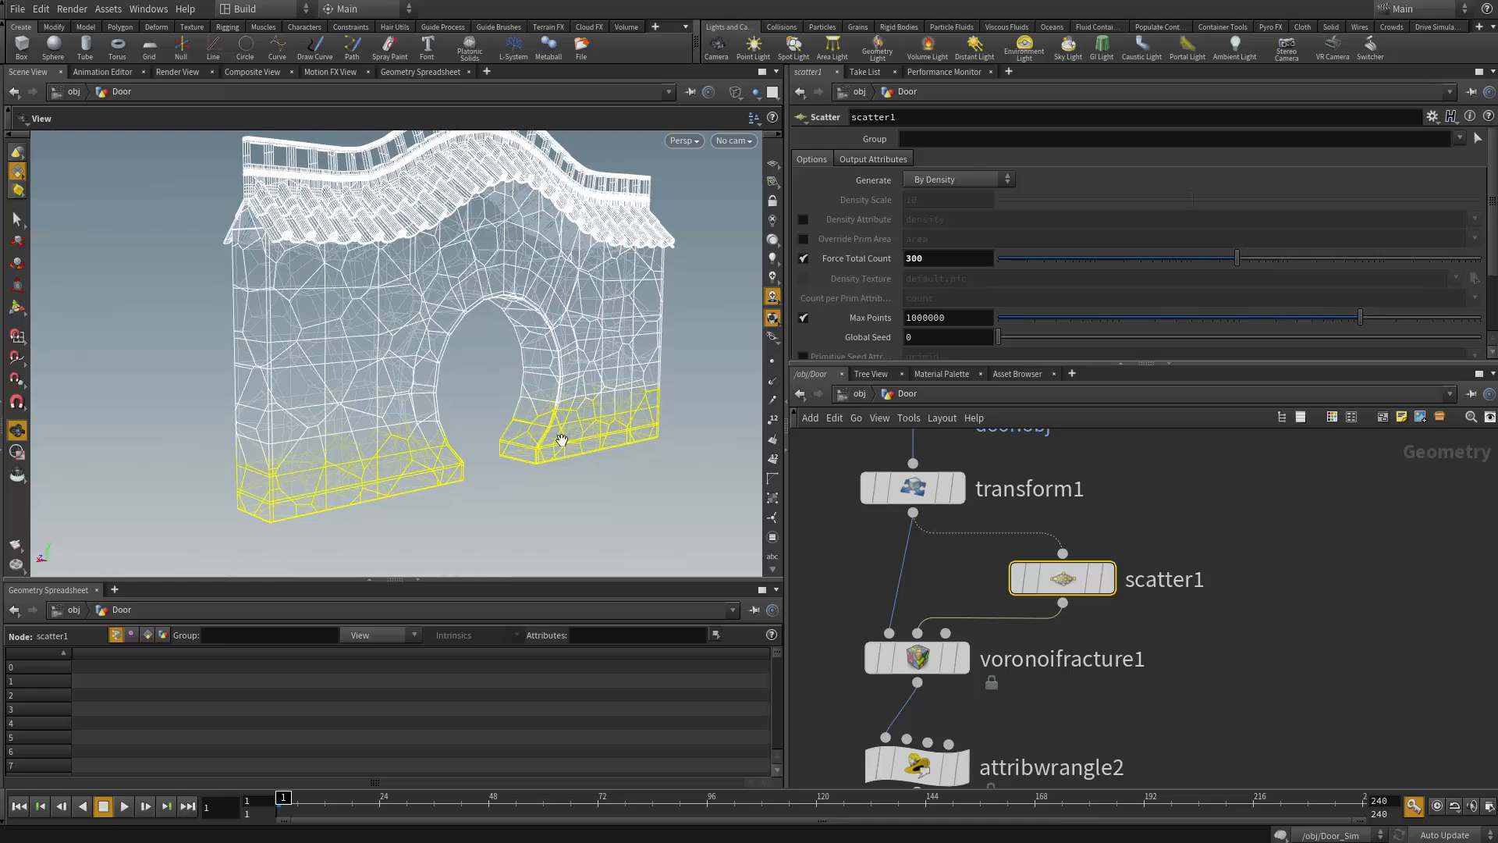
Examine the size and distribution of the Voronoi fracture pieces across the whole gate from several sides
{"action": "right_click_drag", "start_coordinate": [689, 438], "coordinate": [481, 407], "text": "alt"}
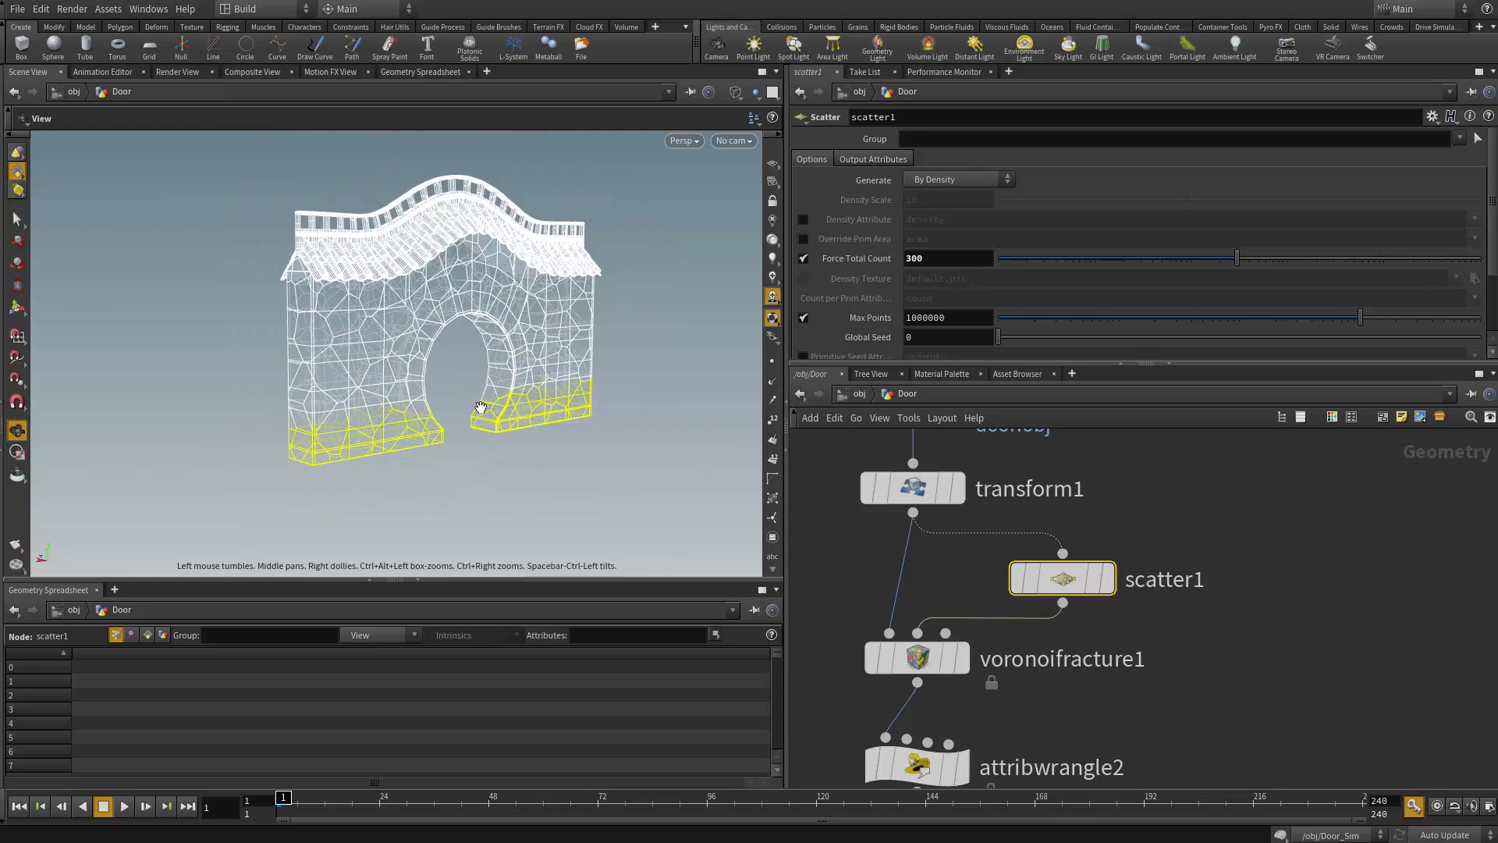
{"action": "left_click_drag", "start_coordinate": [555, 409], "coordinate": [411, 321], "text": "alt"}
{"action": "right_click_drag", "start_coordinate": [468, 374], "coordinate": [238, 411], "text": "alt"}
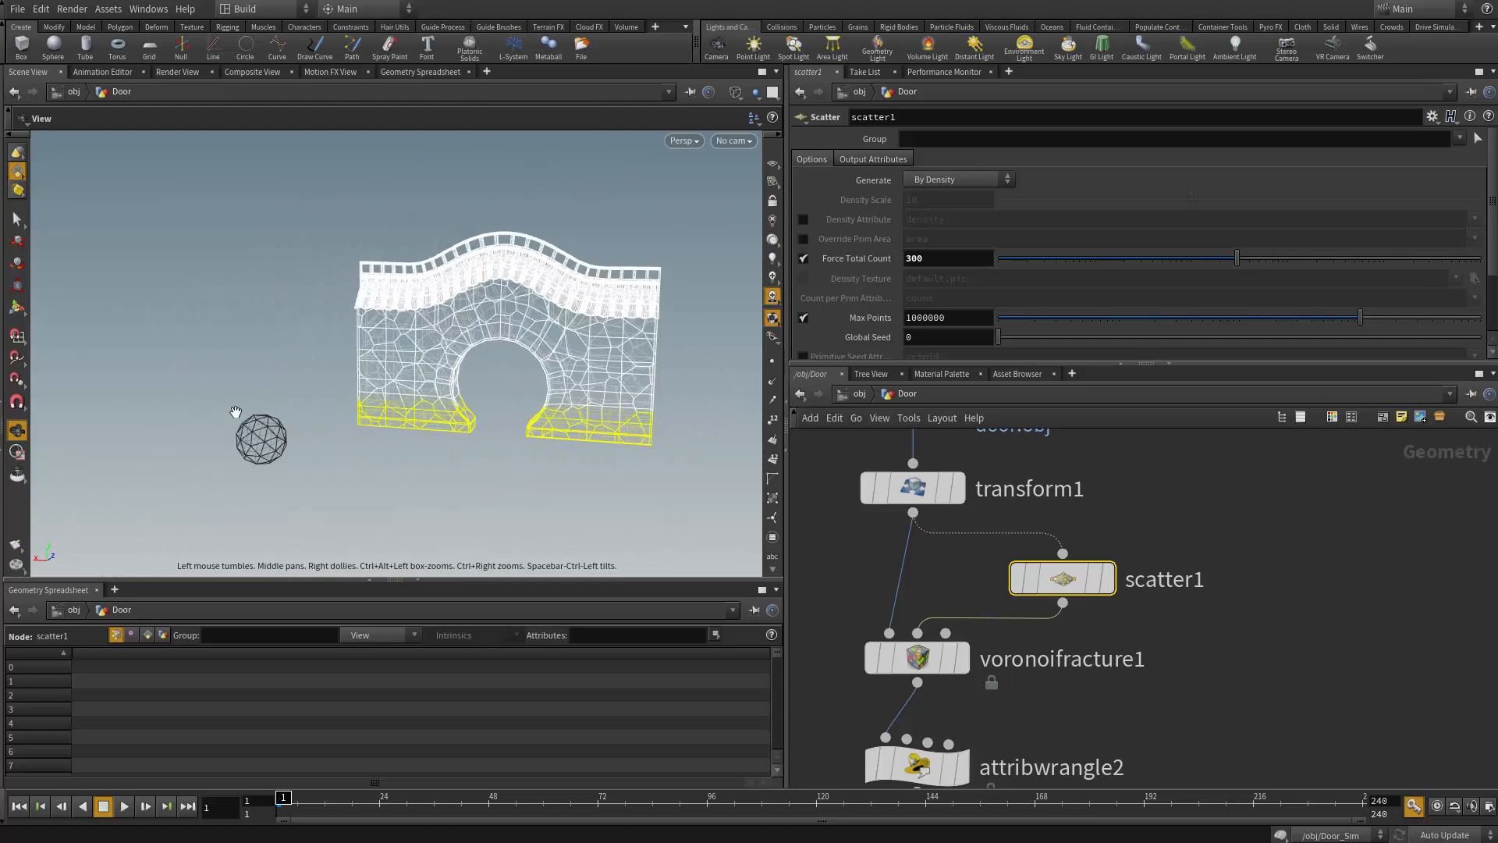
{"action": "left_click_drag", "start_coordinate": [238, 411], "coordinate": [665, 430], "text": "alt"}
{"action": "left_click_drag", "start_coordinate": [431, 351], "coordinate": [312, 347], "text": "alt"}
{"action": "right_click_drag", "start_coordinate": [375, 351], "coordinate": [616, 485], "text": "alt"}
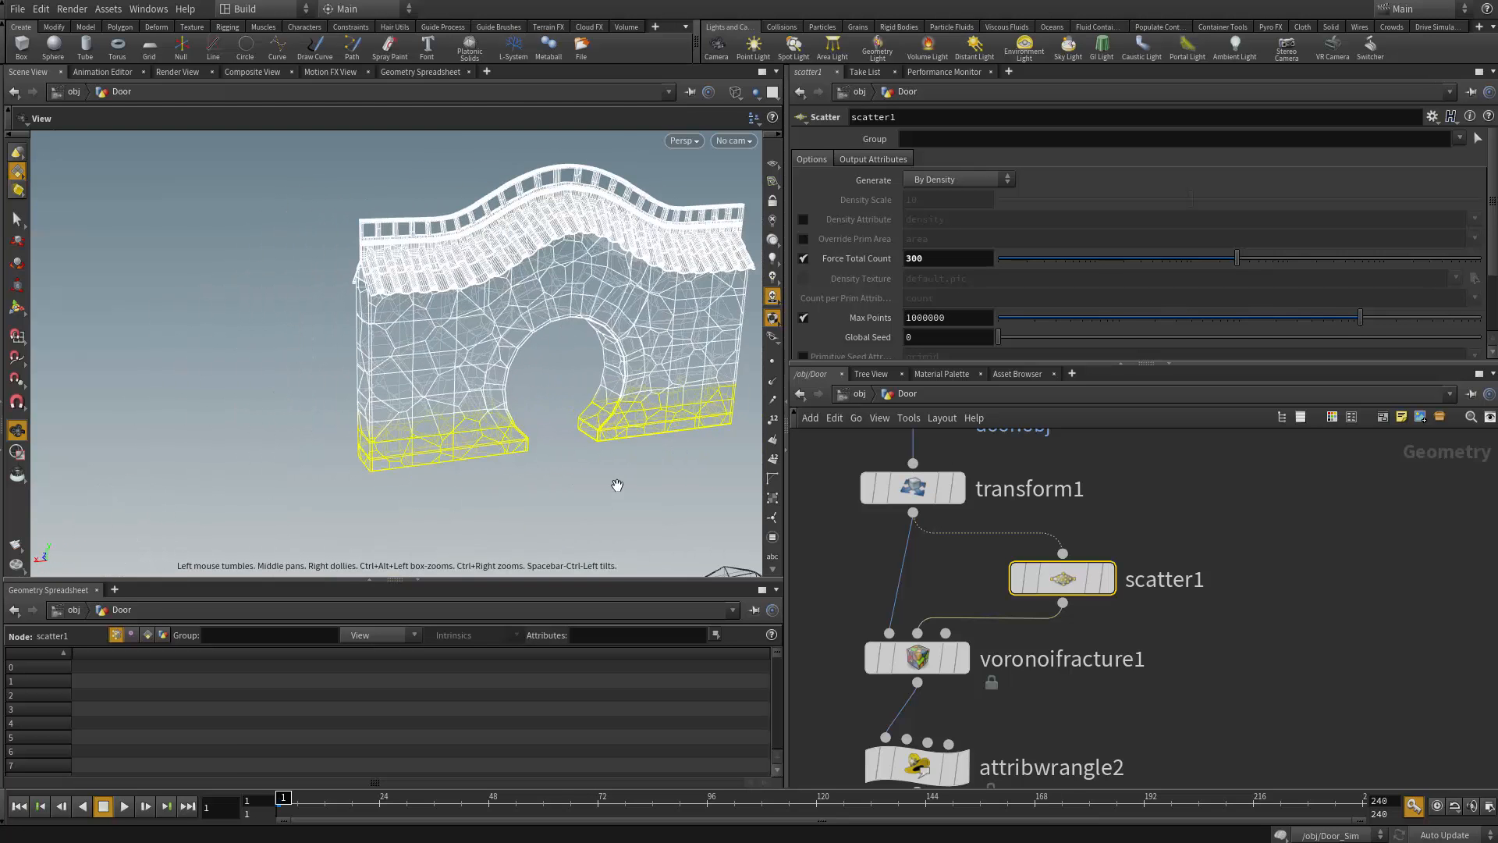
{"action": "right_click_drag", "start_coordinate": [437, 355], "coordinate": [545, 418], "text": "alt"}
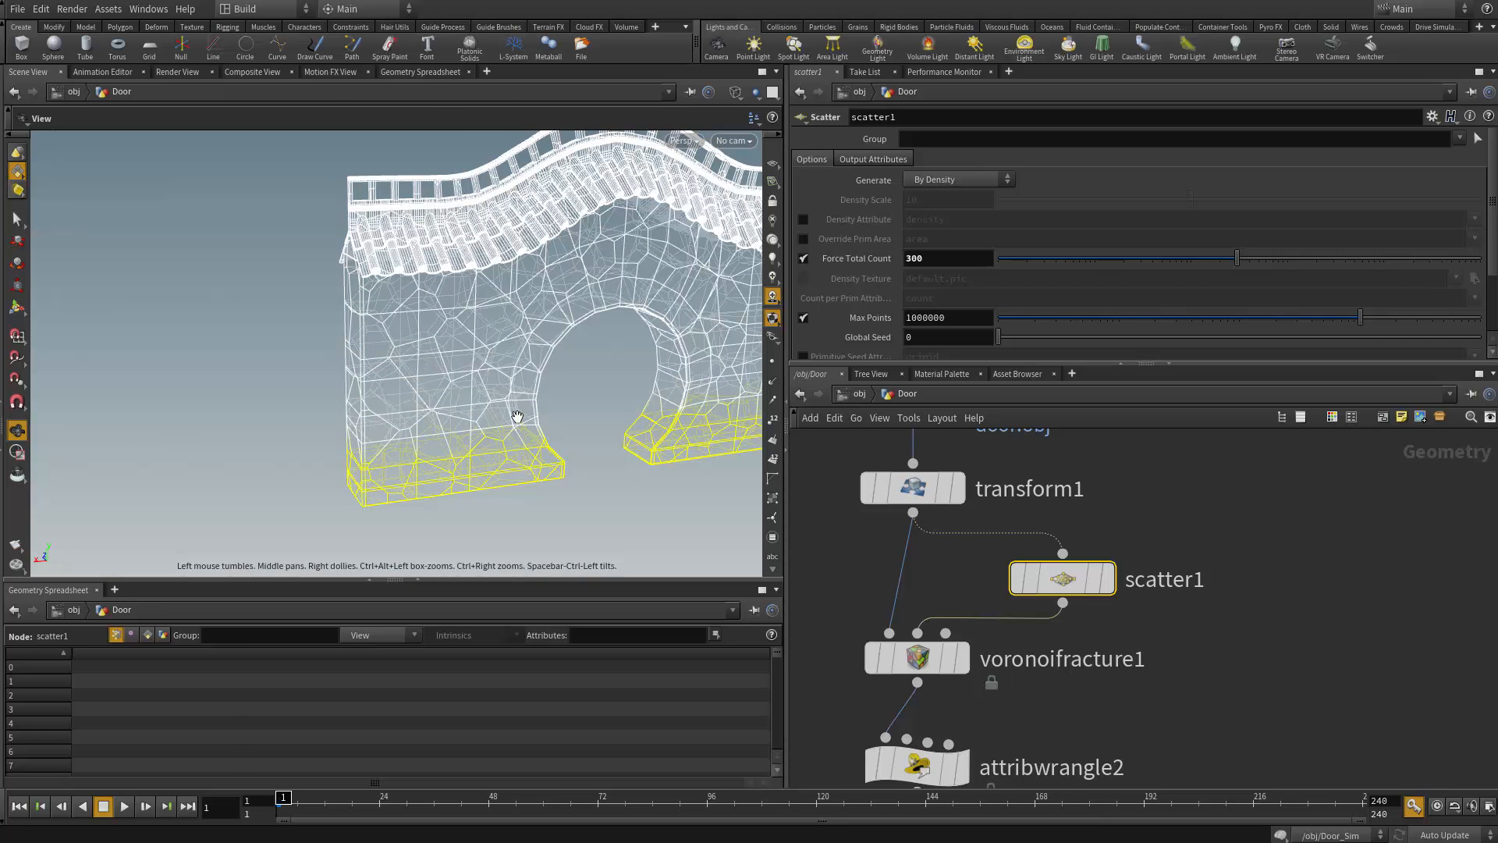
{"action": "mouse_move", "coordinate": [496, 407]}
{"action": "left_mouse_down", "text": "alt"}
{"action": "mouse_move", "coordinate": [395, 419]}
{"action": "mouse_move", "coordinate": [478, 397]}
{"action": "left_mouse_up", "text": "alt"}
{"action": "right_click_drag", "start_coordinate": [499, 410], "coordinate": [633, 494], "text": "alt"}
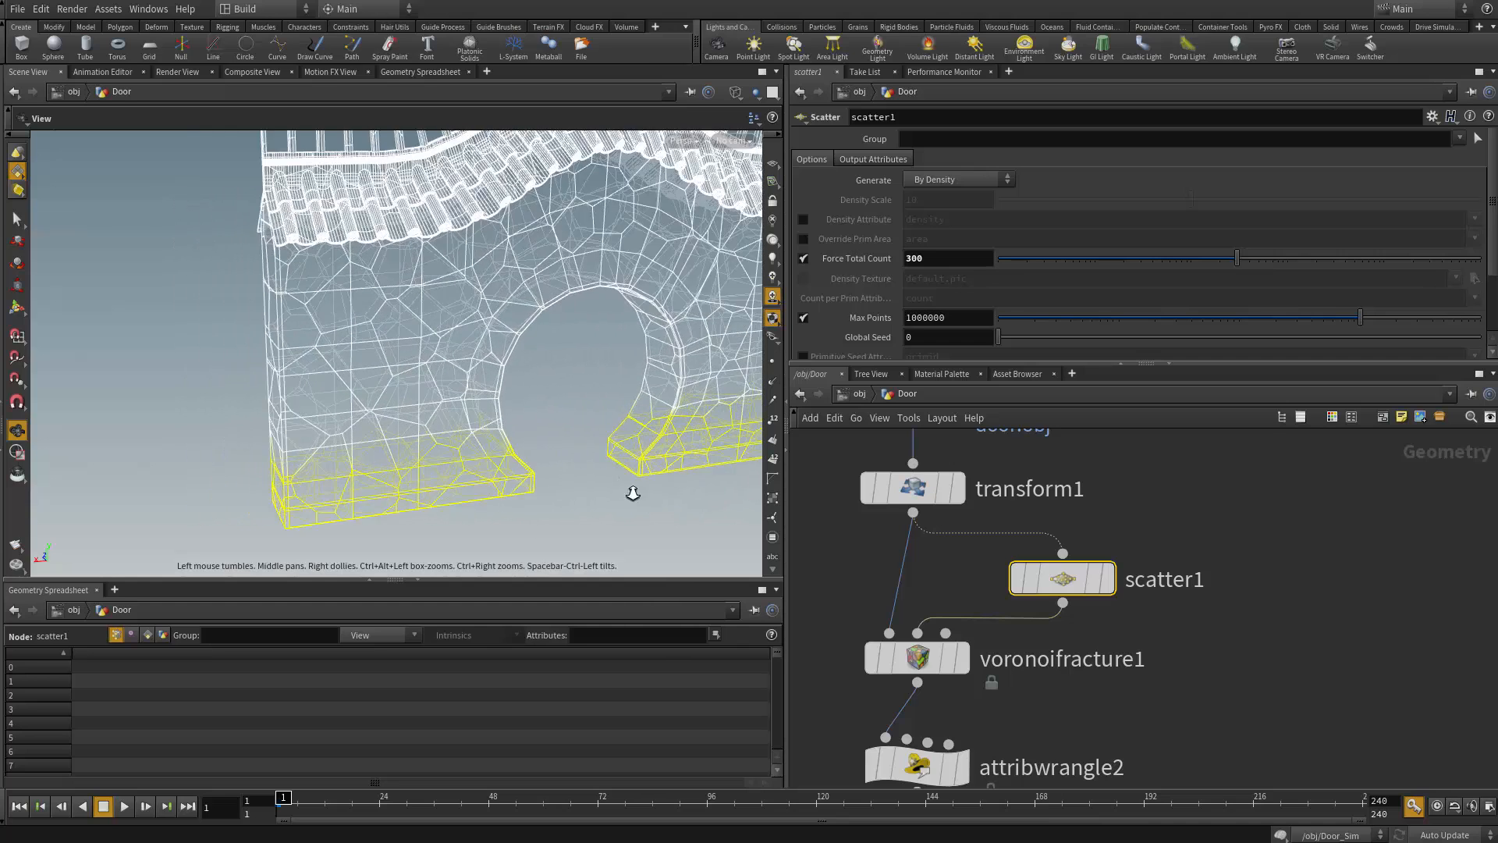
{"action": "right_click_drag", "start_coordinate": [468, 371], "coordinate": [544, 424], "text": "alt"}
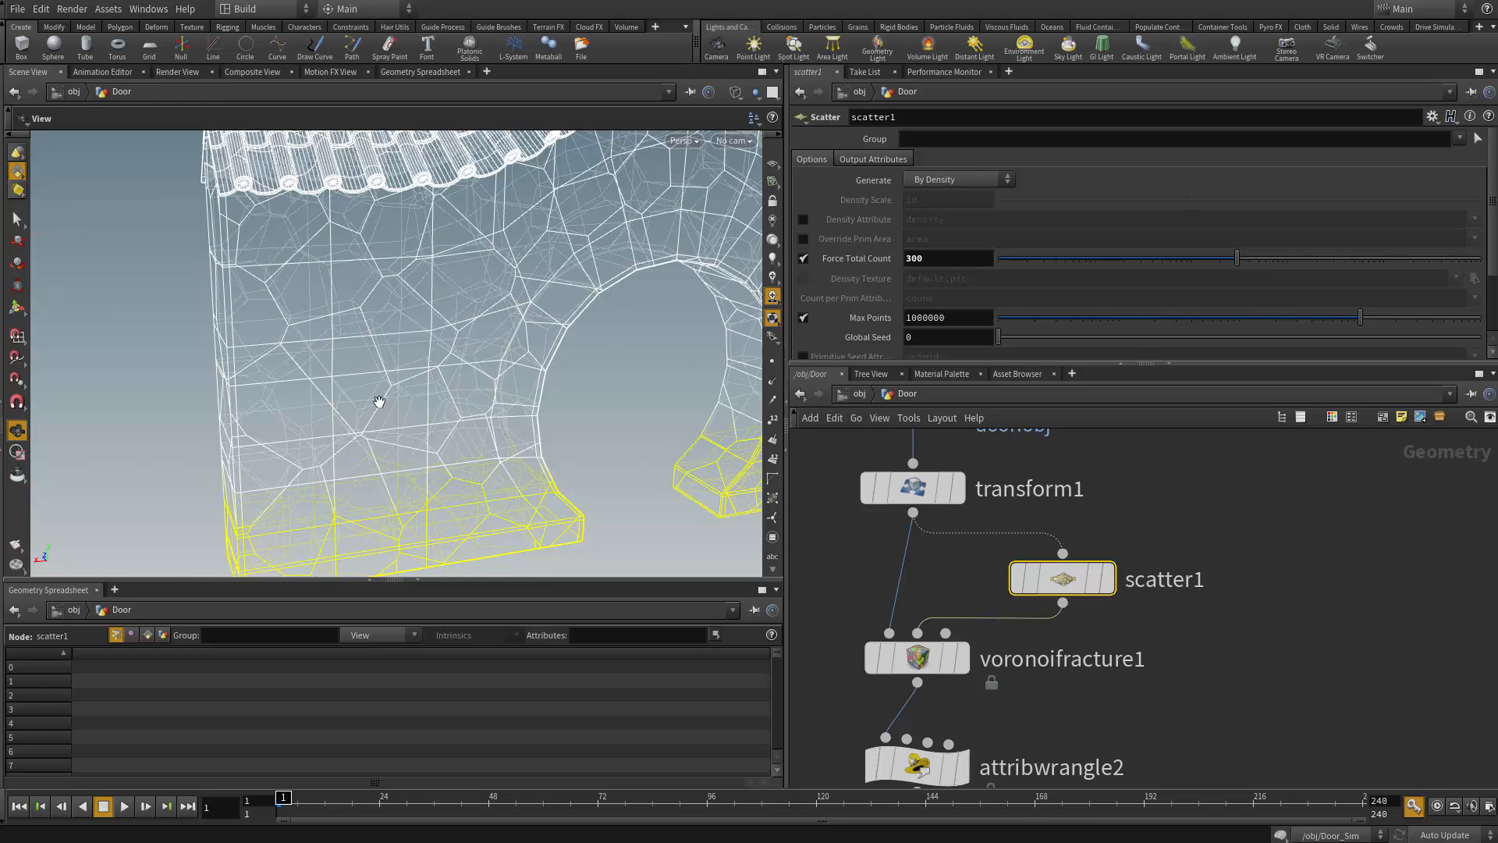
{"action": "right_click_drag", "start_coordinate": [466, 378], "coordinate": [425, 305], "text": "alt"}
{"action": "middle_click_drag", "start_coordinate": [425, 304], "coordinate": [230, 339], "text": "alt"}
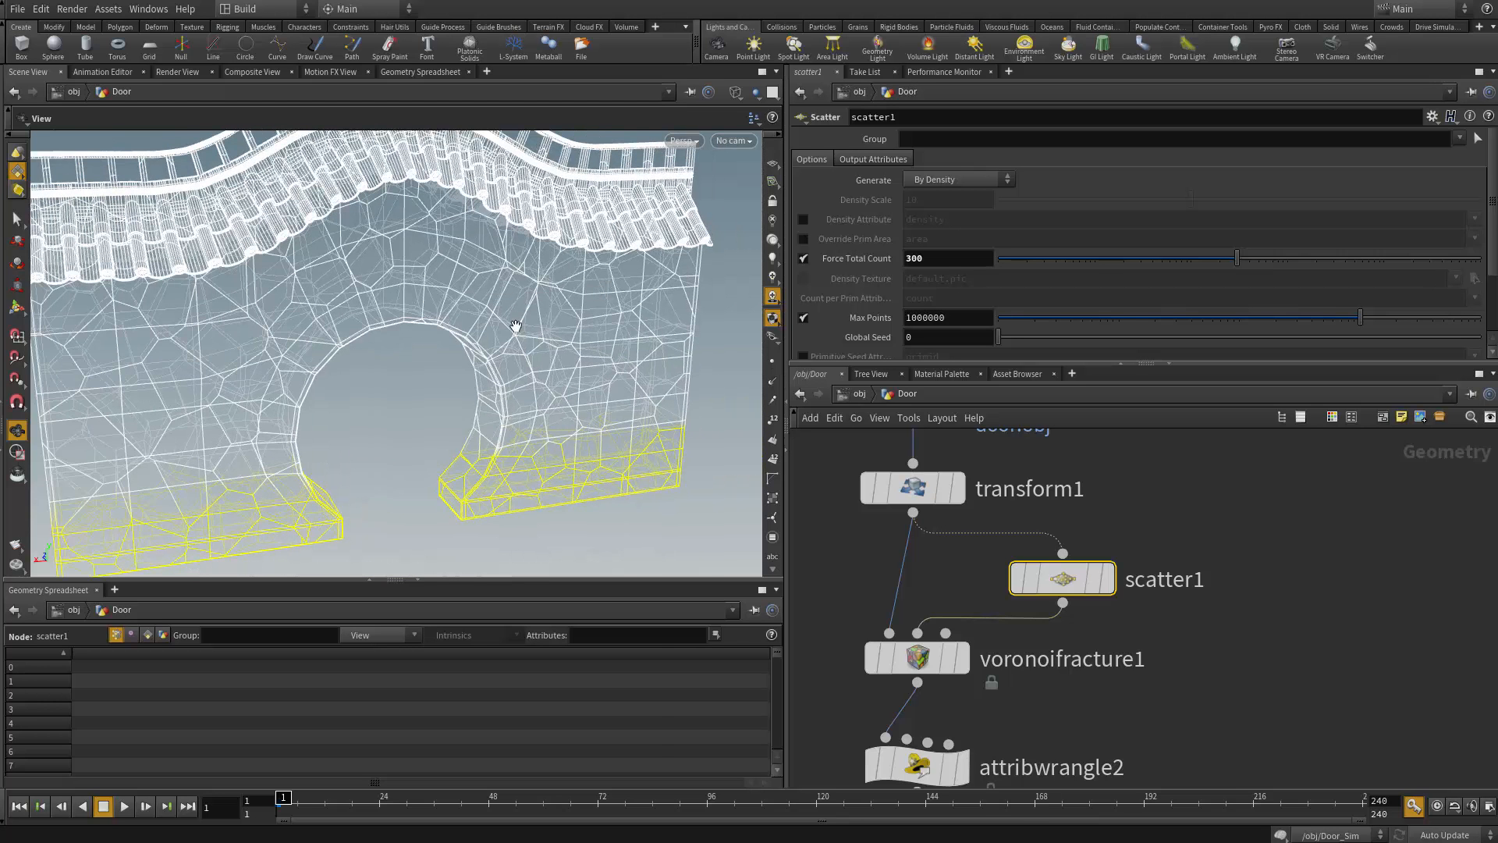
{"action": "left_click_drag", "start_coordinate": [590, 341], "coordinate": [505, 301], "text": "alt"}
{"action": "middle_click_drag", "start_coordinate": [505, 301], "coordinate": [414, 334], "text": "alt"}
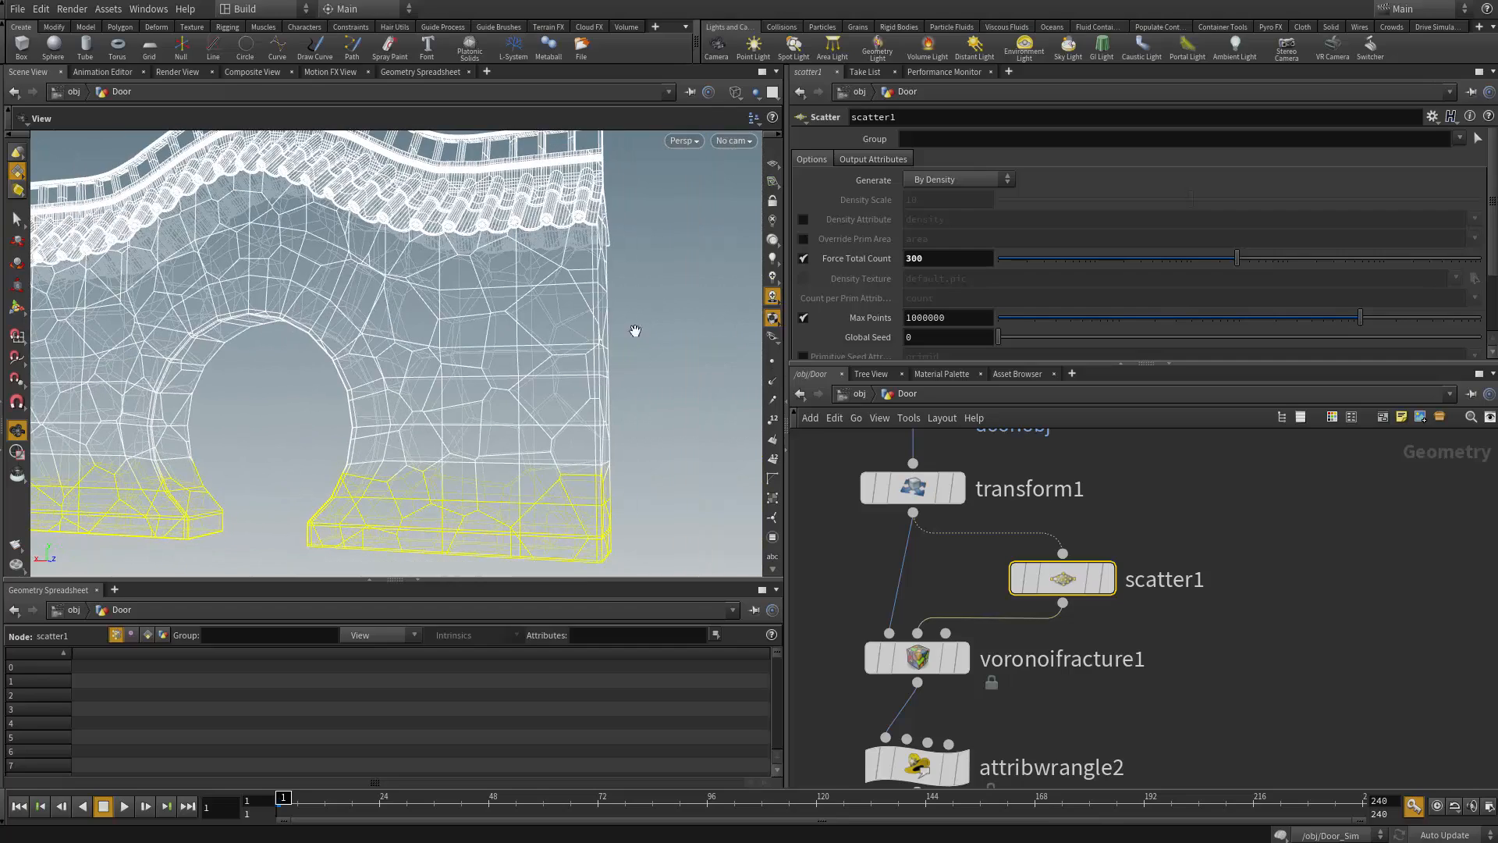
{"action": "left_click_drag", "start_coordinate": [381, 369], "coordinate": [551, 383], "text": "alt"}
{"action": "right_click_drag", "start_coordinate": [550, 383], "coordinate": [473, 335], "text": "alt"}
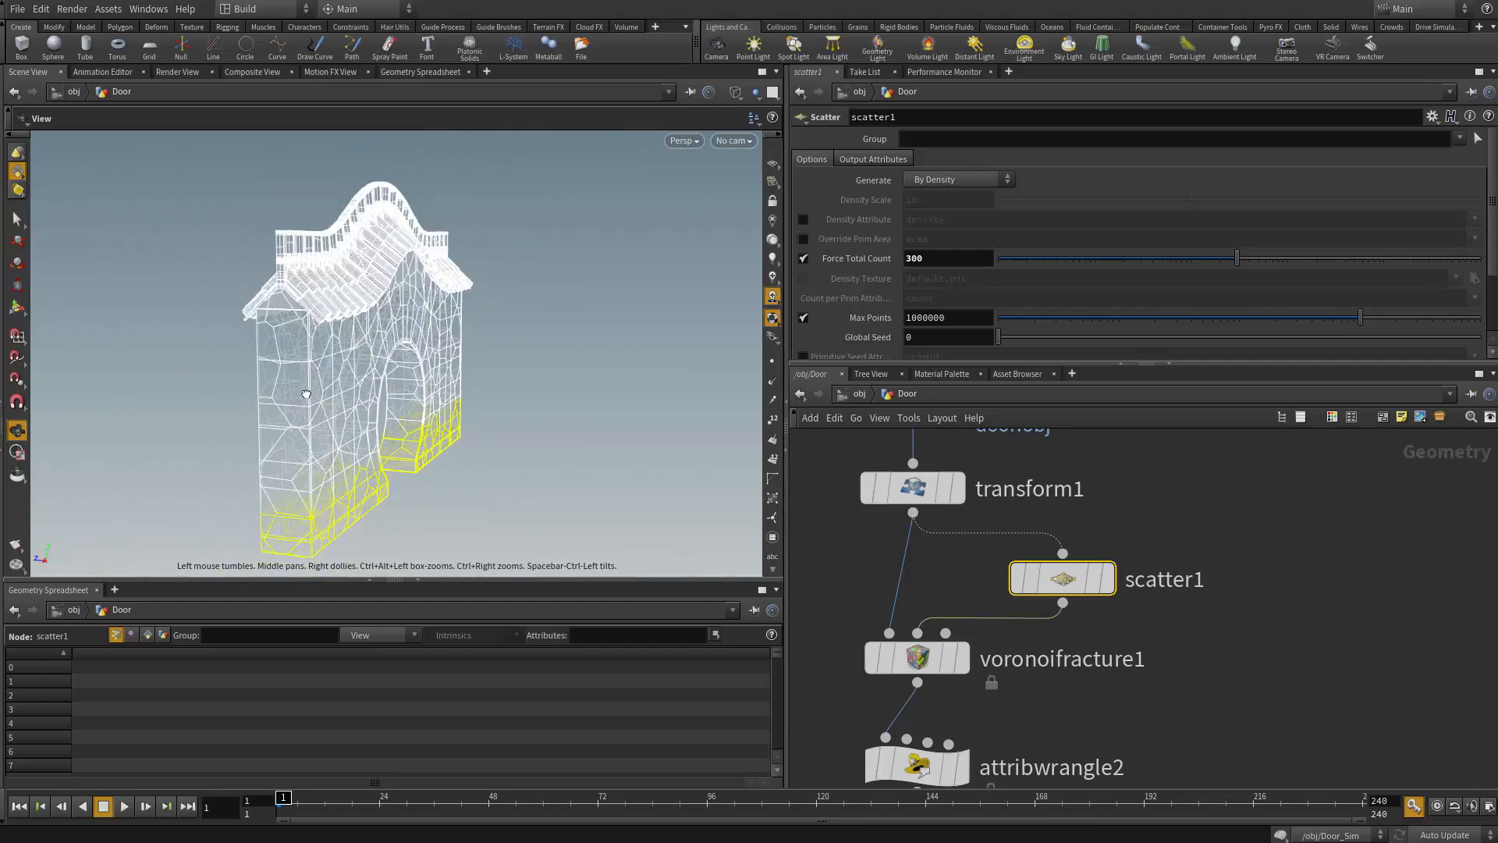
{"action": "left_click_drag", "start_coordinate": [473, 335], "coordinate": [208, 355], "text": "alt"}
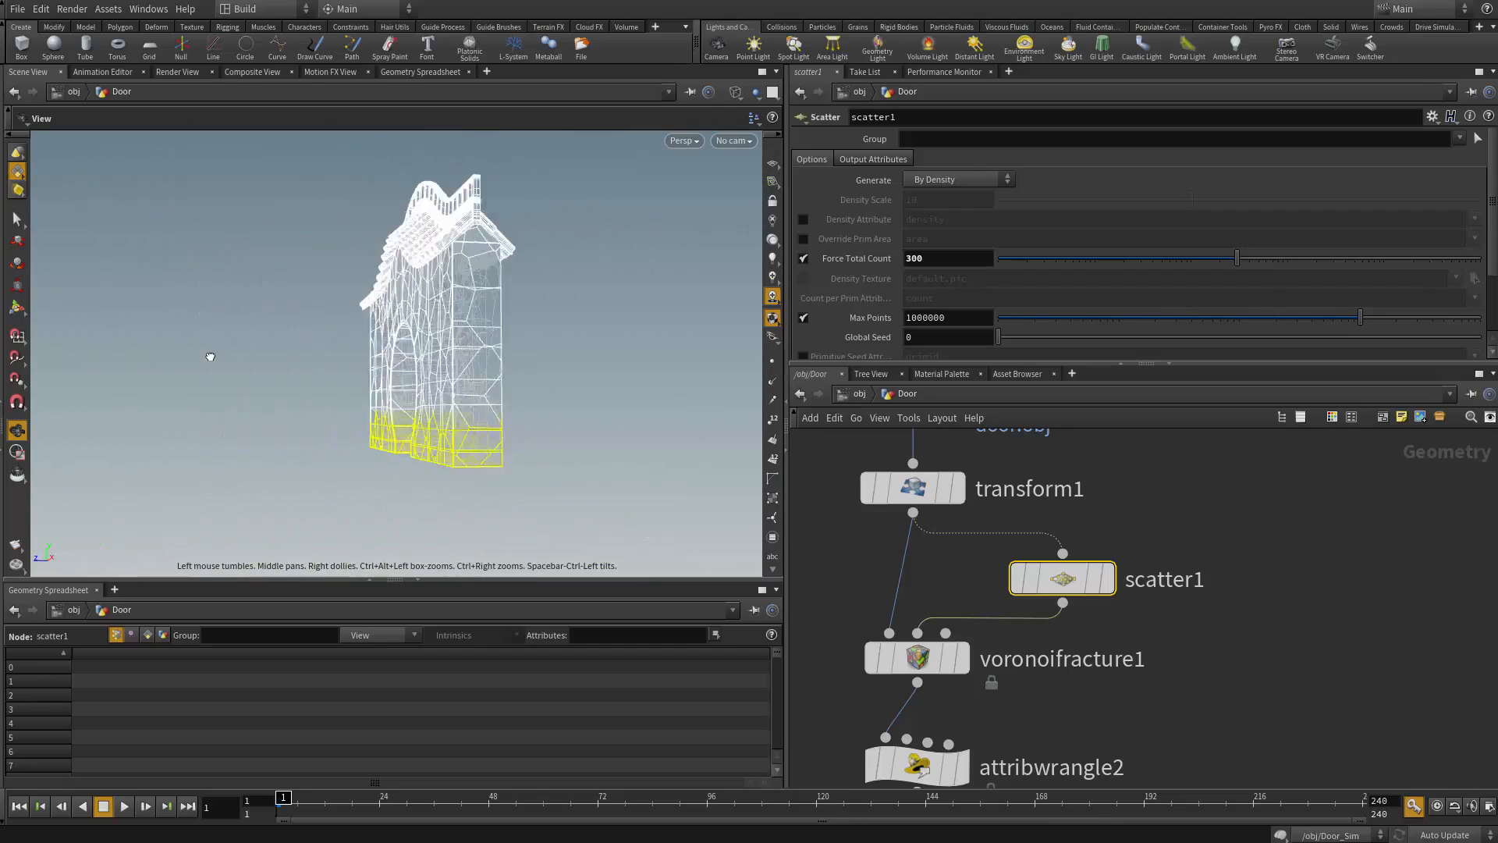
{"action": "left_click_drag", "start_coordinate": [667, 347], "coordinate": [505, 341], "text": "alt"}
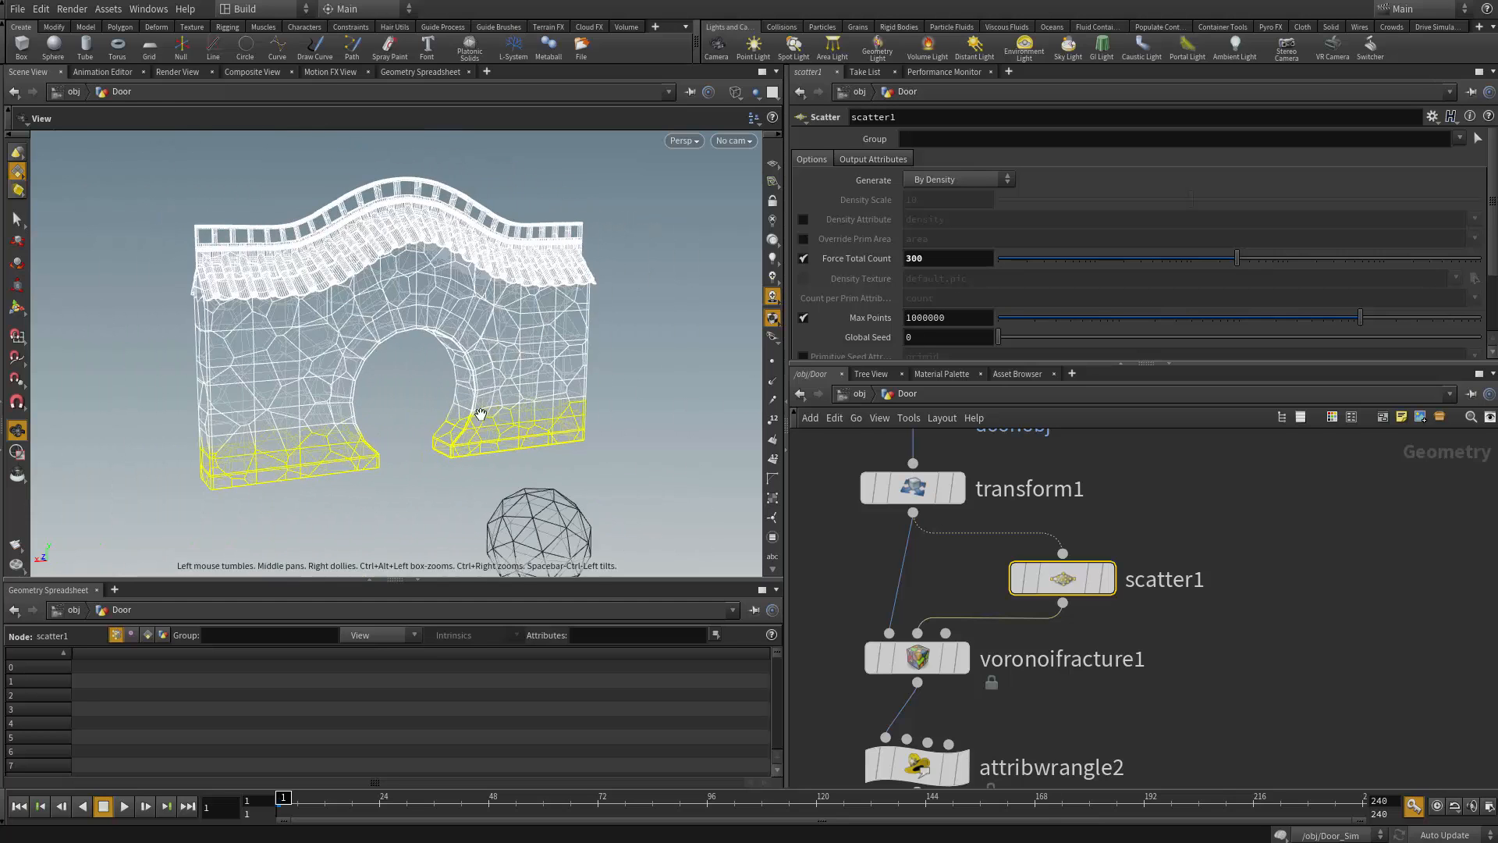
{"action": "left_click_drag", "start_coordinate": [478, 415], "coordinate": [615, 463], "text": "alt"}
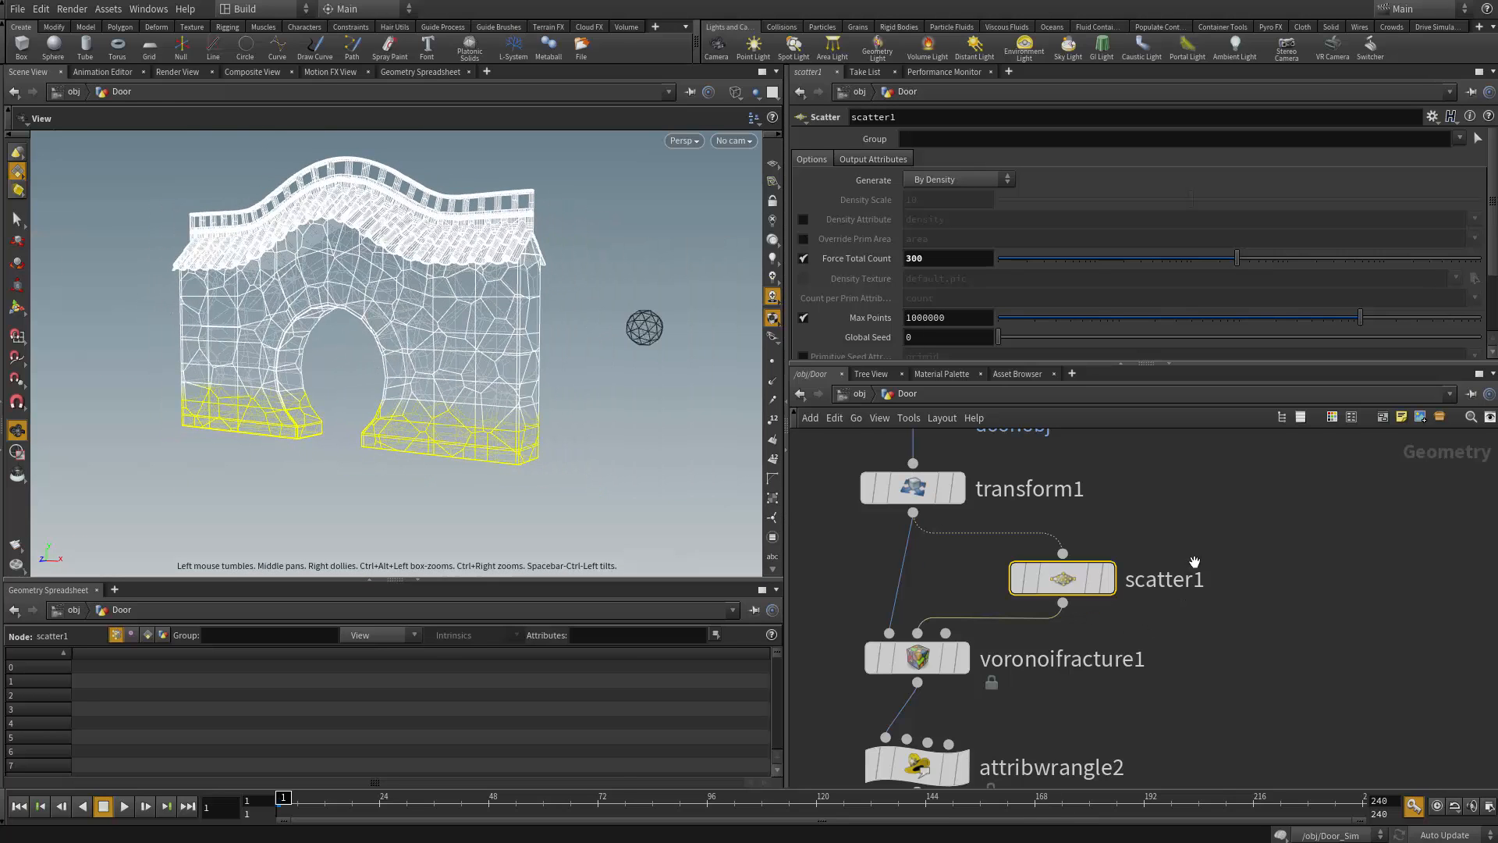
{"action": "left_click_drag", "start_coordinate": [514, 430], "coordinate": [389, 313], "text": "alt"}
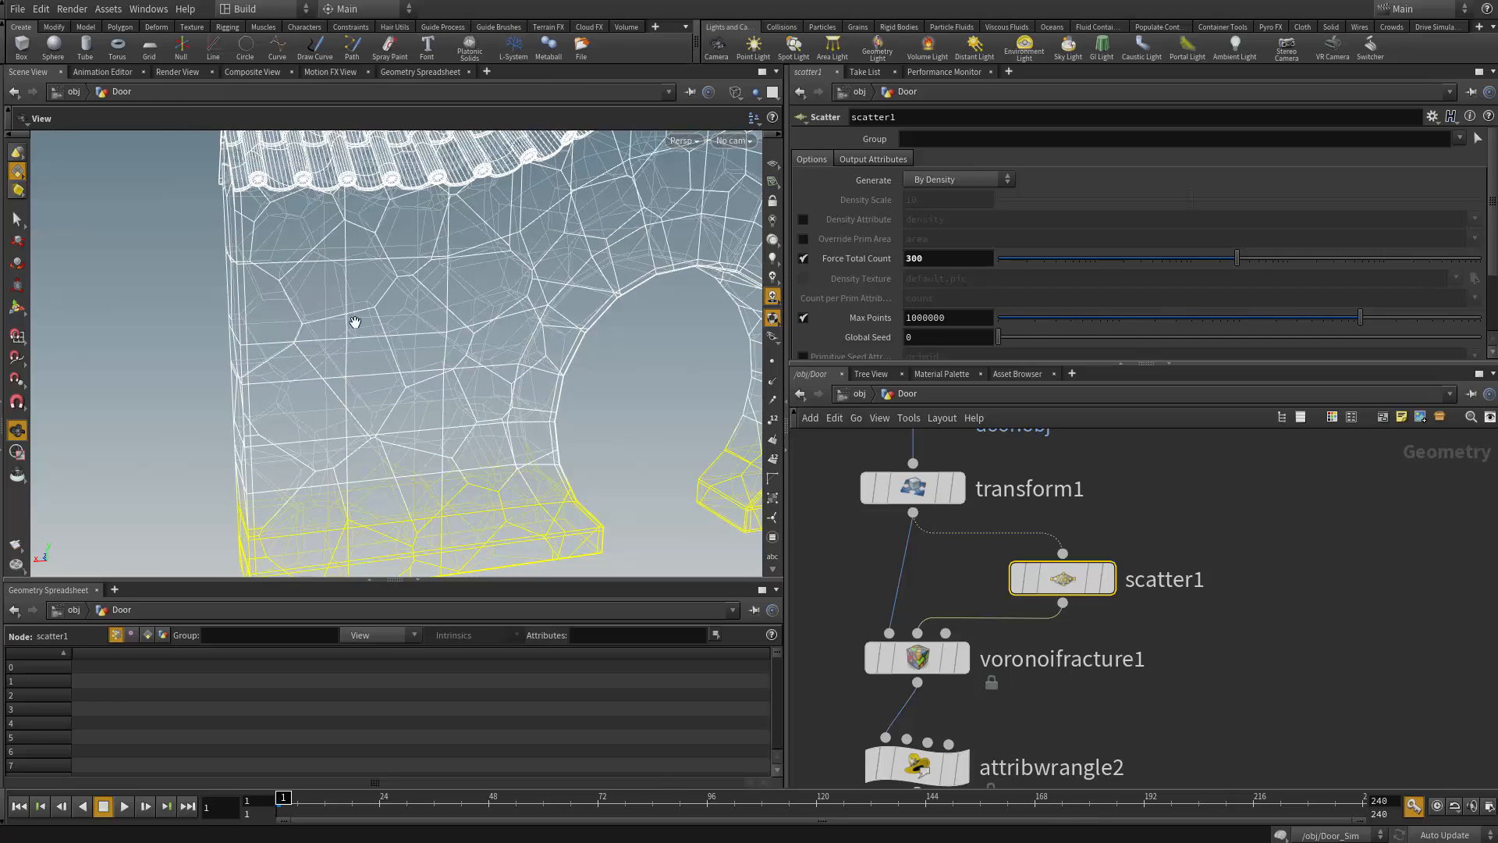
{"action": "mouse_move", "coordinate": [355, 322]}
{"action": "left_mouse_down", "text": "alt"}
{"action": "mouse_move", "coordinate": [335, 424]}
{"action": "mouse_move", "coordinate": [484, 405]}
{"action": "mouse_move", "coordinate": [344, 428]}
{"action": "mouse_move", "coordinate": [519, 411]}
{"action": "mouse_move", "coordinate": [544, 443]}
{"action": "mouse_move", "coordinate": [203, 429]}
{"action": "mouse_move", "coordinate": [266, 442]}
{"action": "mouse_move", "coordinate": [226, 452]}
{"action": "left_mouse_up", "text": "alt"}
Play the destruction simulation, stop it at frame 16 and examine the broken wall
{"action": "left_click", "coordinate": [128, 807]}
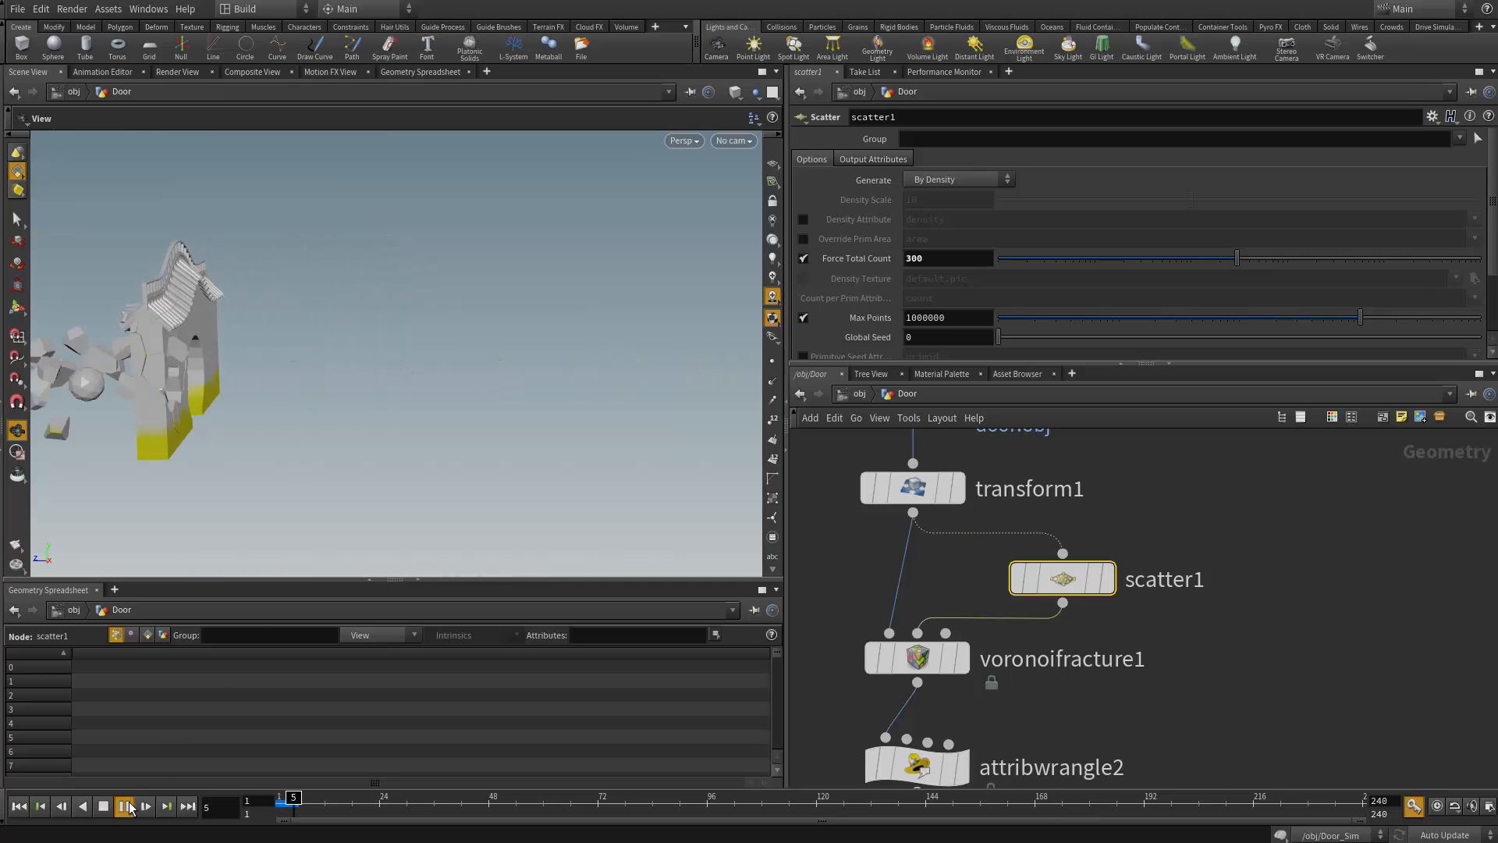
{"action": "left_click", "coordinate": [103, 812]}
{"action": "left_click_drag", "start_coordinate": [270, 405], "coordinate": [358, 475]}
{"action": "right_click_drag", "start_coordinate": [358, 475], "coordinate": [315, 636]}
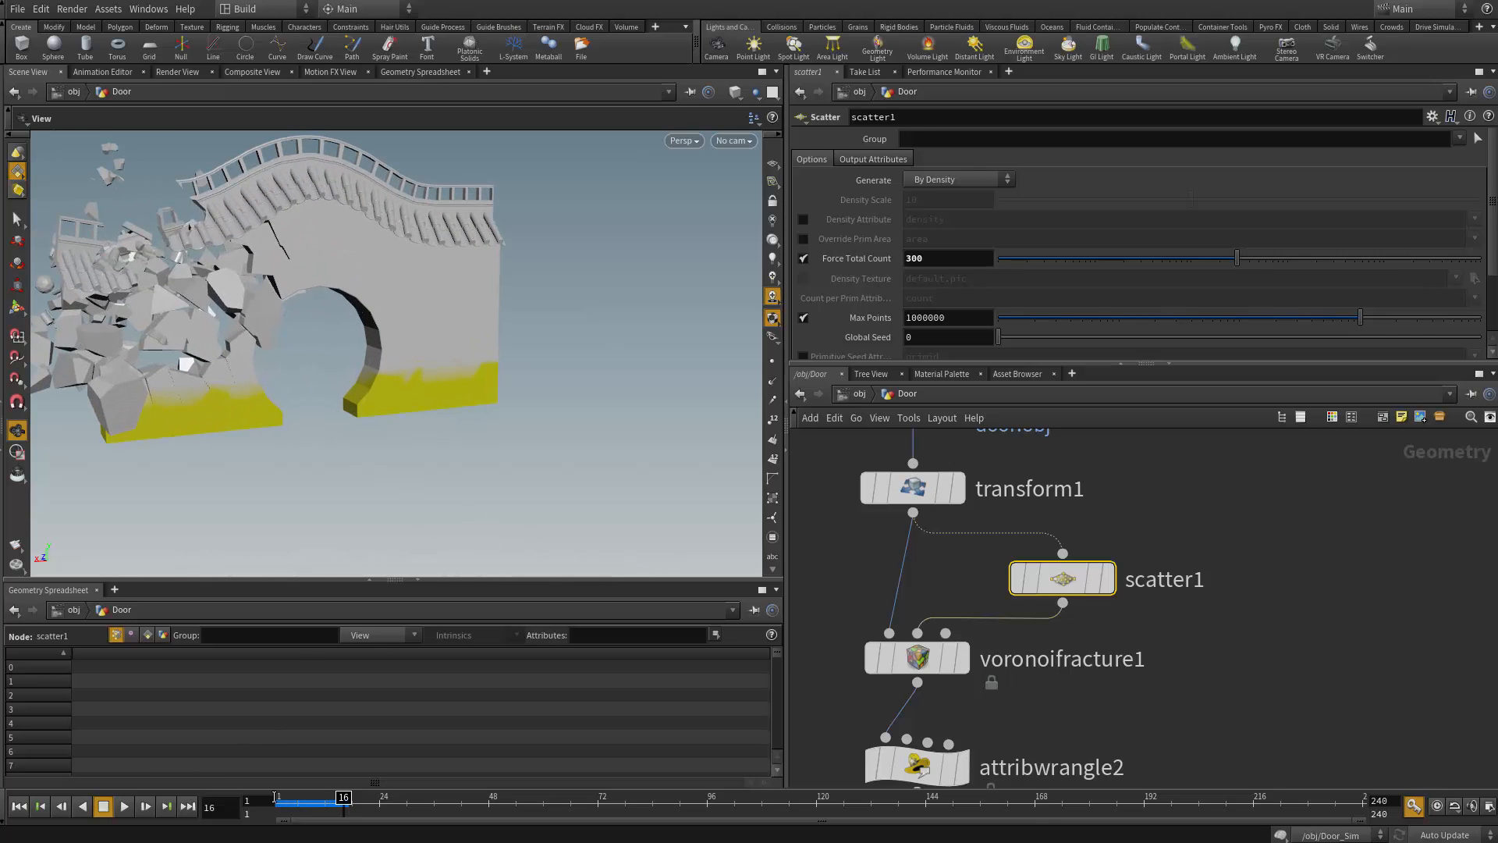
Move the timeline to frame 4 and examine where the ball hits the wall
{"action": "left_click_drag", "start_coordinate": [342, 797], "coordinate": [288, 796]}
{"action": "left_click_drag", "start_coordinate": [343, 456], "coordinate": [451, 408]}
{"action": "middle_click_drag", "start_coordinate": [294, 449], "coordinate": [461, 415]}
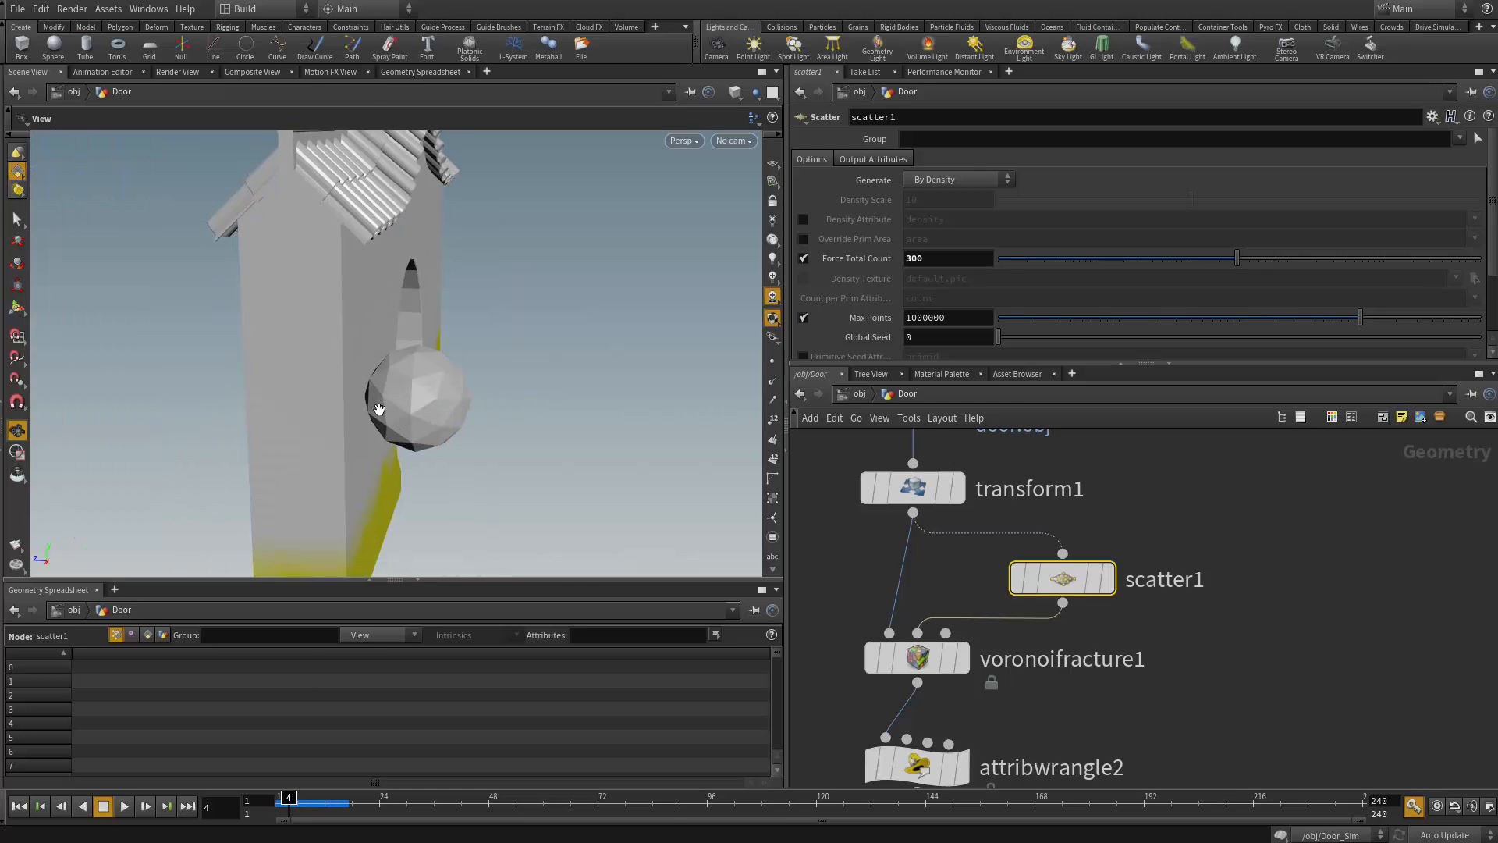
{"action": "middle_click_drag", "start_coordinate": [554, 461], "coordinate": [543, 444]}
Add a Sphere node in the empty area beside the transform1 and scatter1 nodes
{"action": "middle_click_drag", "start_coordinate": [881, 579], "coordinate": [819, 431]}
{"action": "scroll", "coordinate": [991, 542], "scroll_direction": "down", "scroll_amount": 2}
{"action": "scroll", "coordinate": [1035, 522], "scroll_direction": "down", "scroll_amount": 1}
{"action": "scroll", "coordinate": [862, 509], "scroll_direction": "up", "scroll_amount": 1}
{"action": "middle_click_drag", "start_coordinate": [862, 509], "coordinate": [946, 617]}
{"action": "scroll", "coordinate": [899, 521], "scroll_direction": "up", "scroll_amount": 1}
{"action": "middle_click_drag", "start_coordinate": [969, 531], "coordinate": [921, 595]}
{"action": "key", "text": "Tab"}
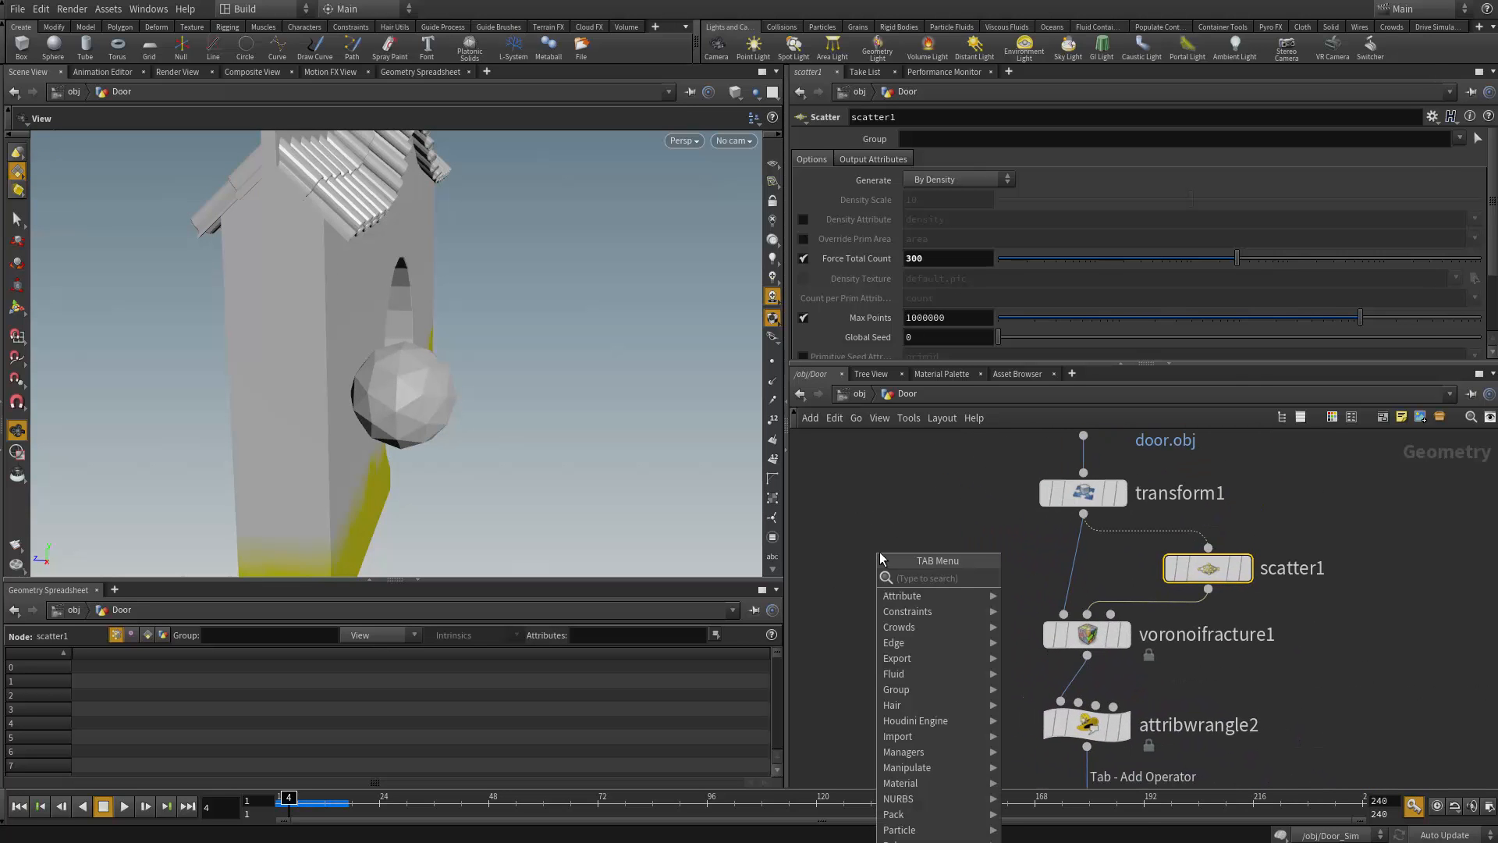
{"action": "type", "text": "sp"}
{"action": "key", "text": "Return"}
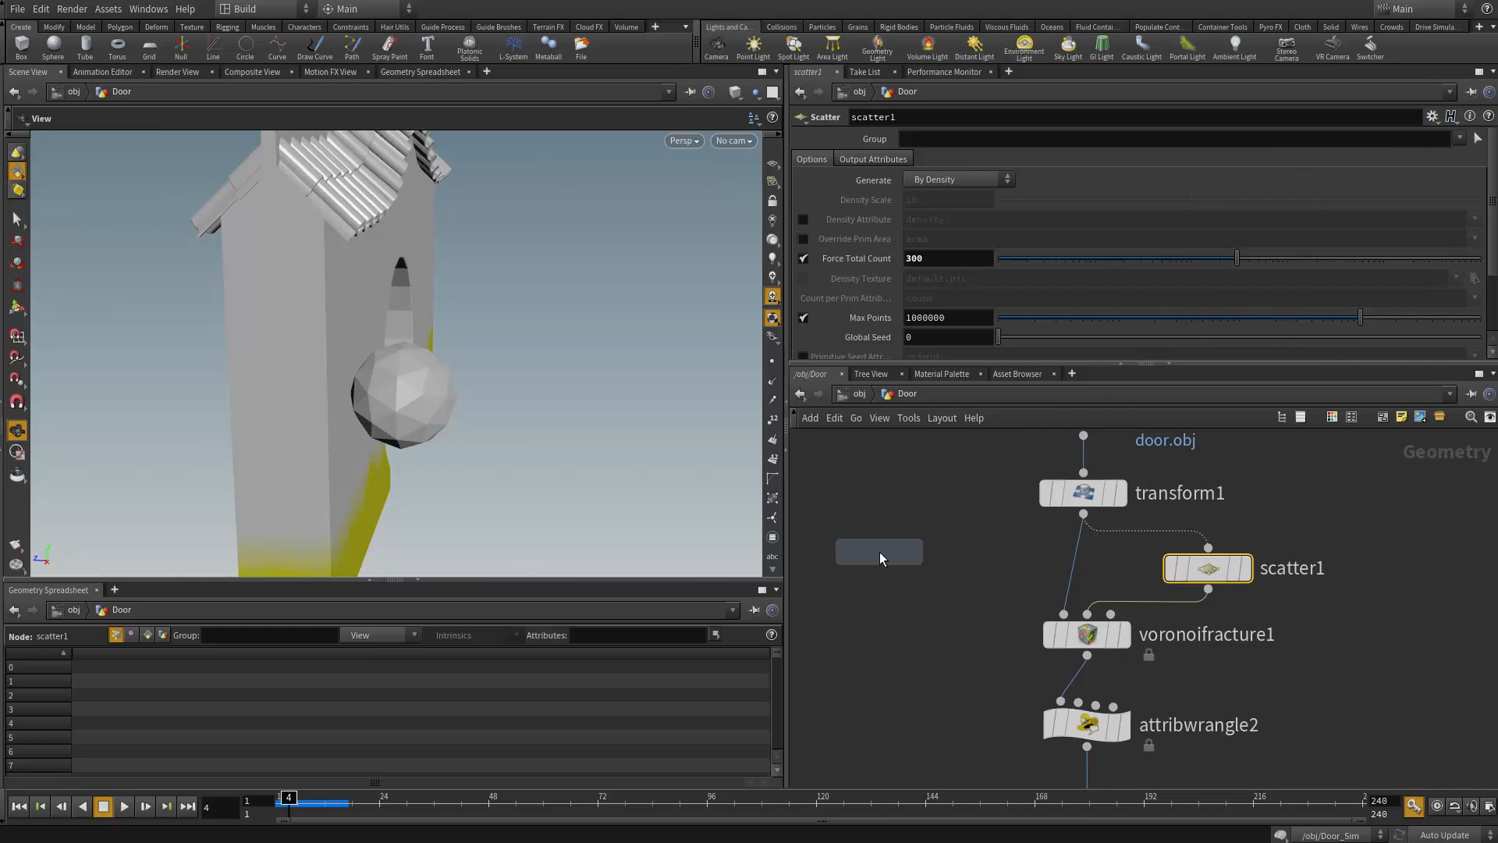
{"action": "left_click", "coordinate": [880, 552]}
Turn on the template display of the sphere1 node and view the gate from the front
{"action": "left_click_drag", "start_coordinate": [594, 540], "coordinate": [500, 504]}
{"action": "right_click_drag", "start_coordinate": [500, 503], "coordinate": [468, 465]}
{"action": "left_click_drag", "start_coordinate": [468, 465], "coordinate": [611, 484]}
{"action": "mouse_move", "coordinate": [910, 559]}
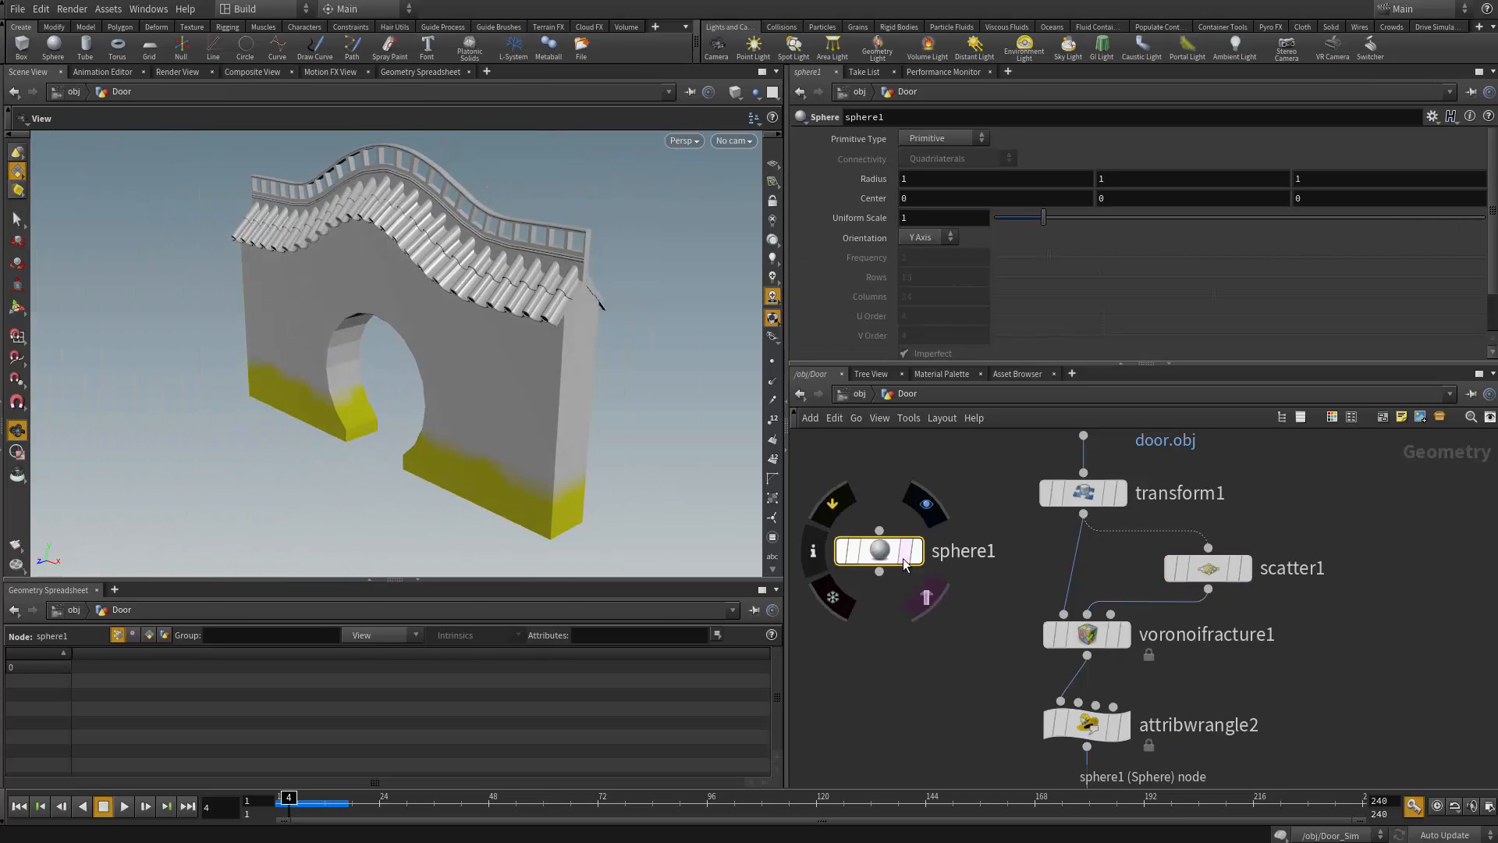
{"action": "left_click", "coordinate": [927, 598]}
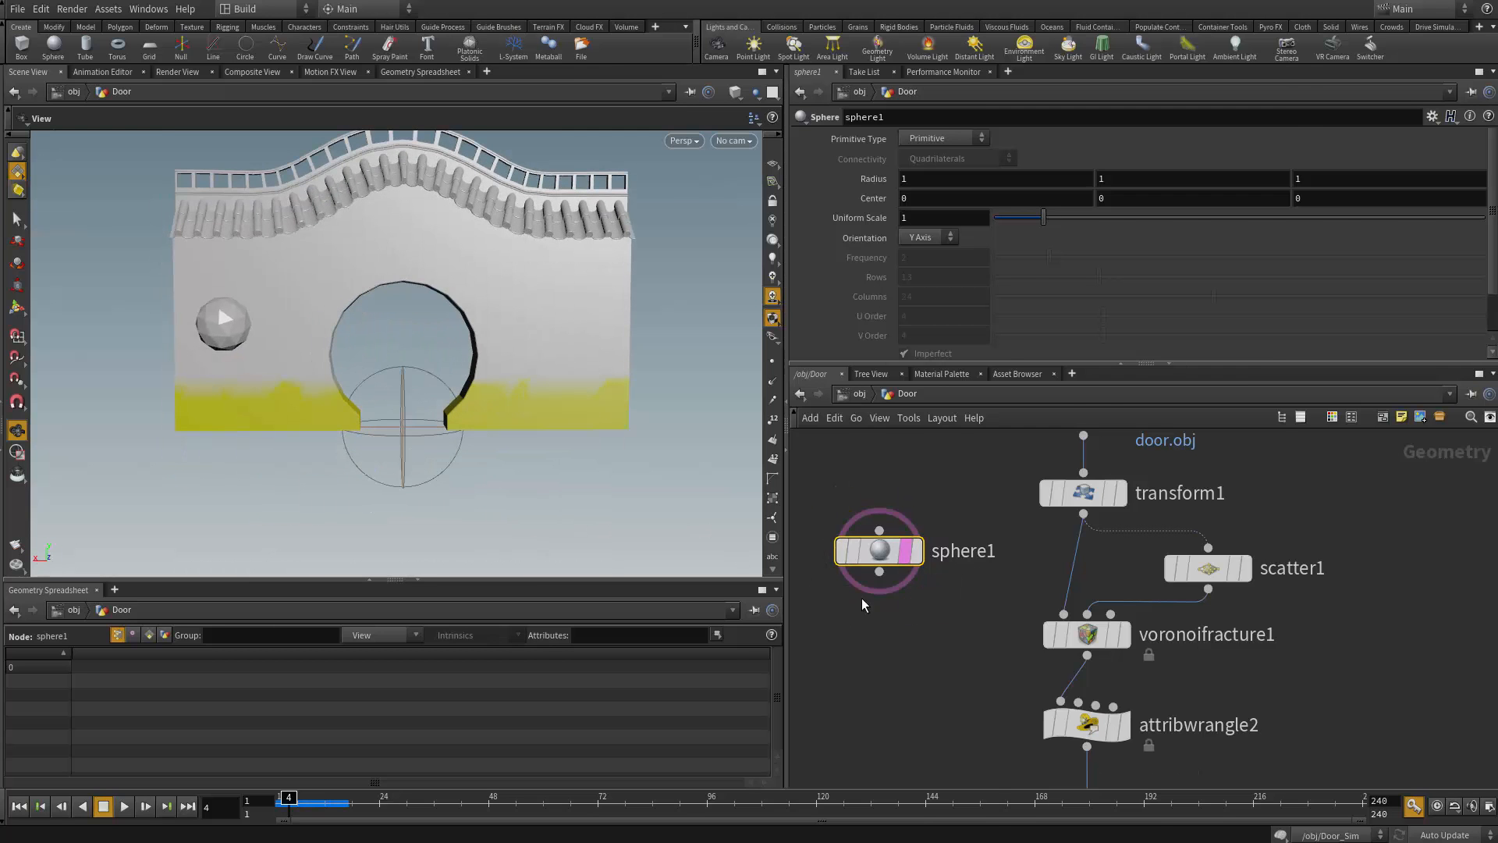
Append a Transform node to sphere1 and turn on its template display
{"action": "left_click_drag", "start_coordinate": [880, 572], "coordinate": [875, 632]}
{"action": "key", "text": "Tab"}
{"action": "type", "text": "tras"}
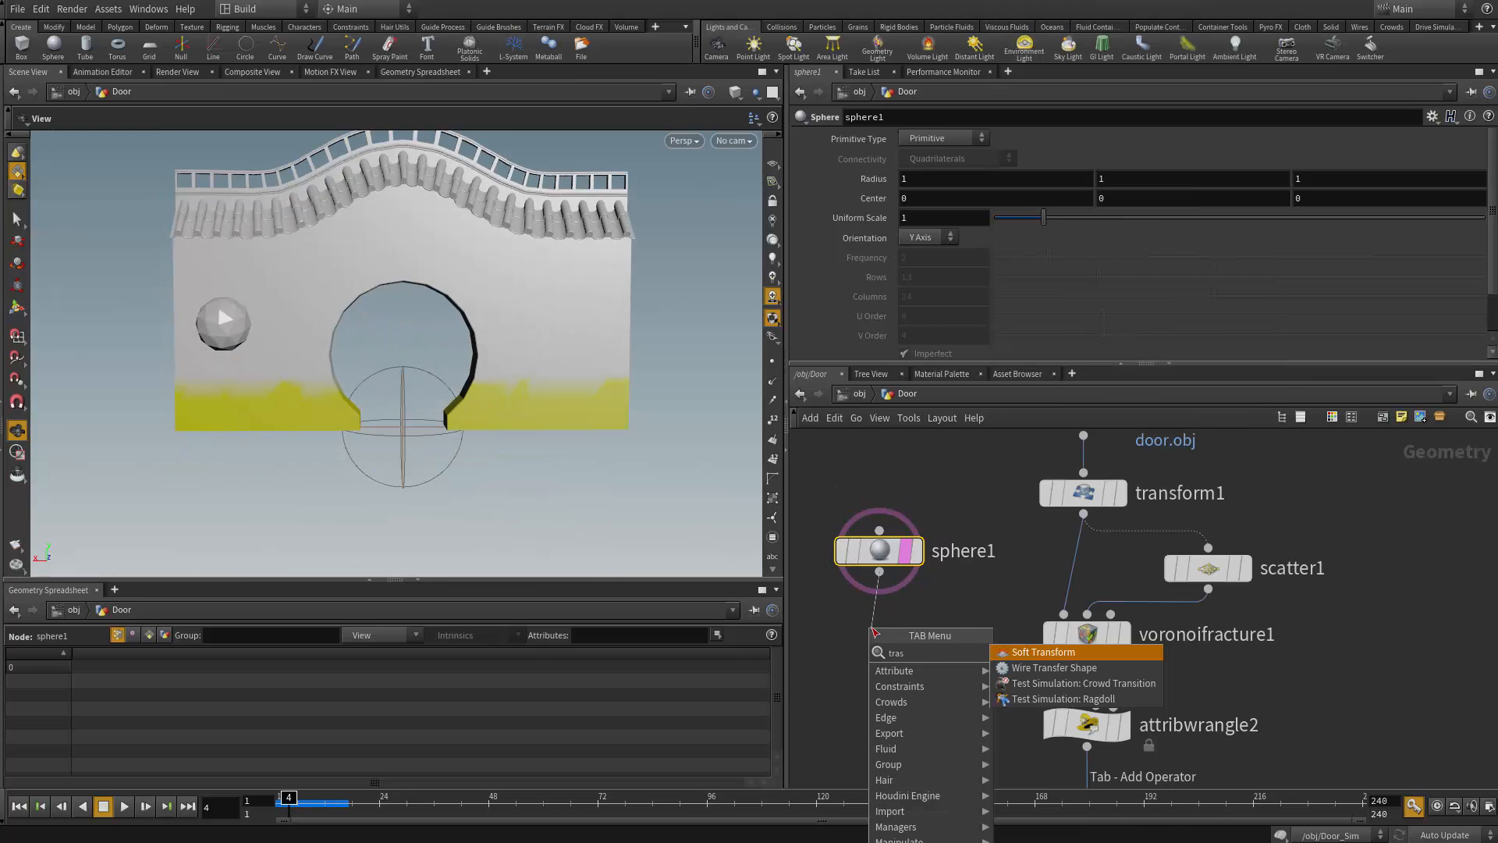
{"action": "key", "text": "BackSpace"}
{"action": "type", "text": "n"}
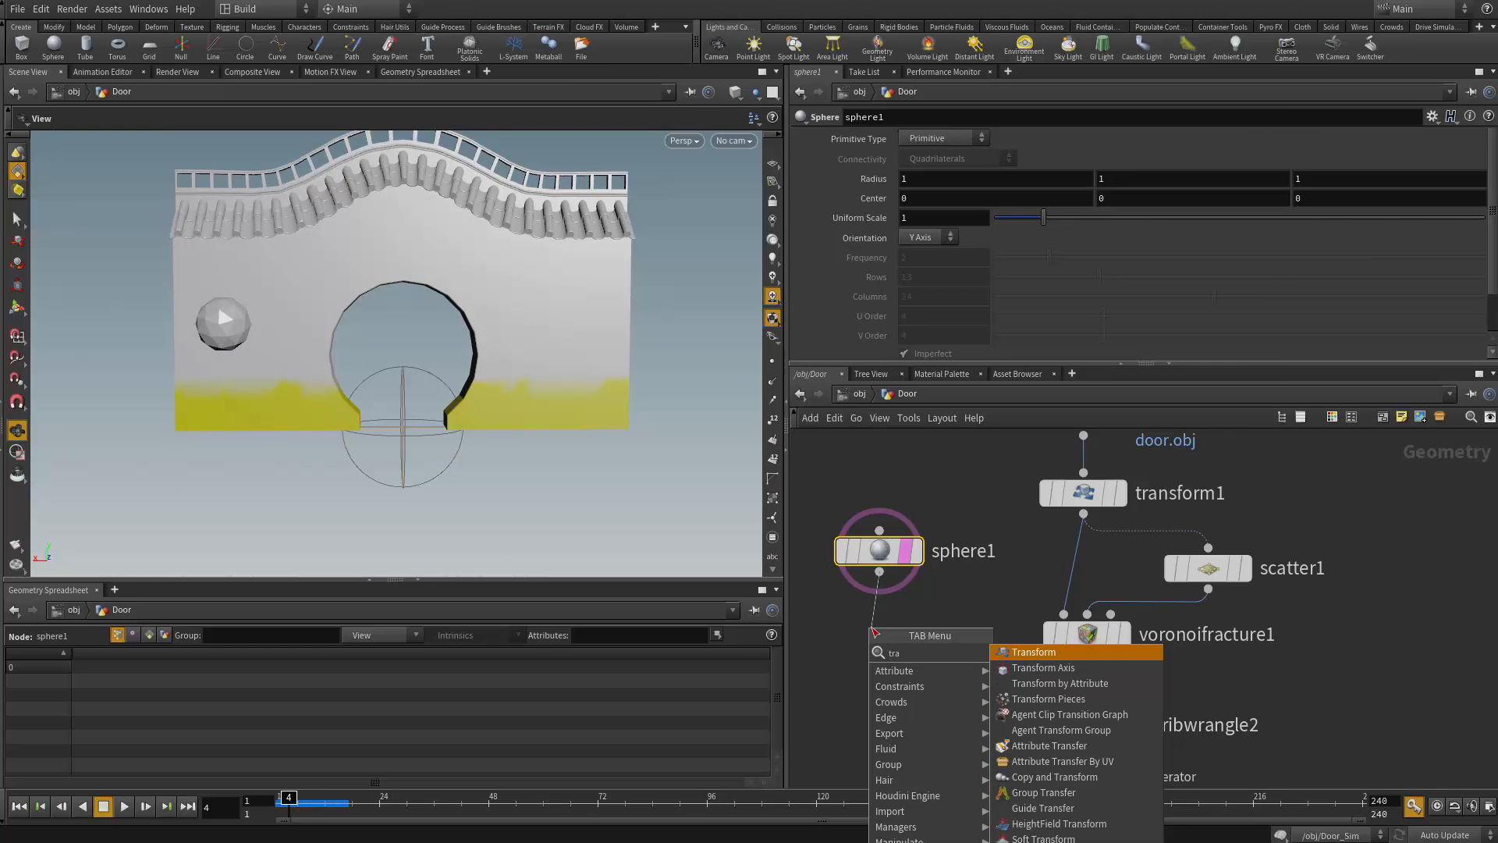
{"action": "key", "text": "Return"}
{"action": "left_click", "coordinate": [881, 631]}
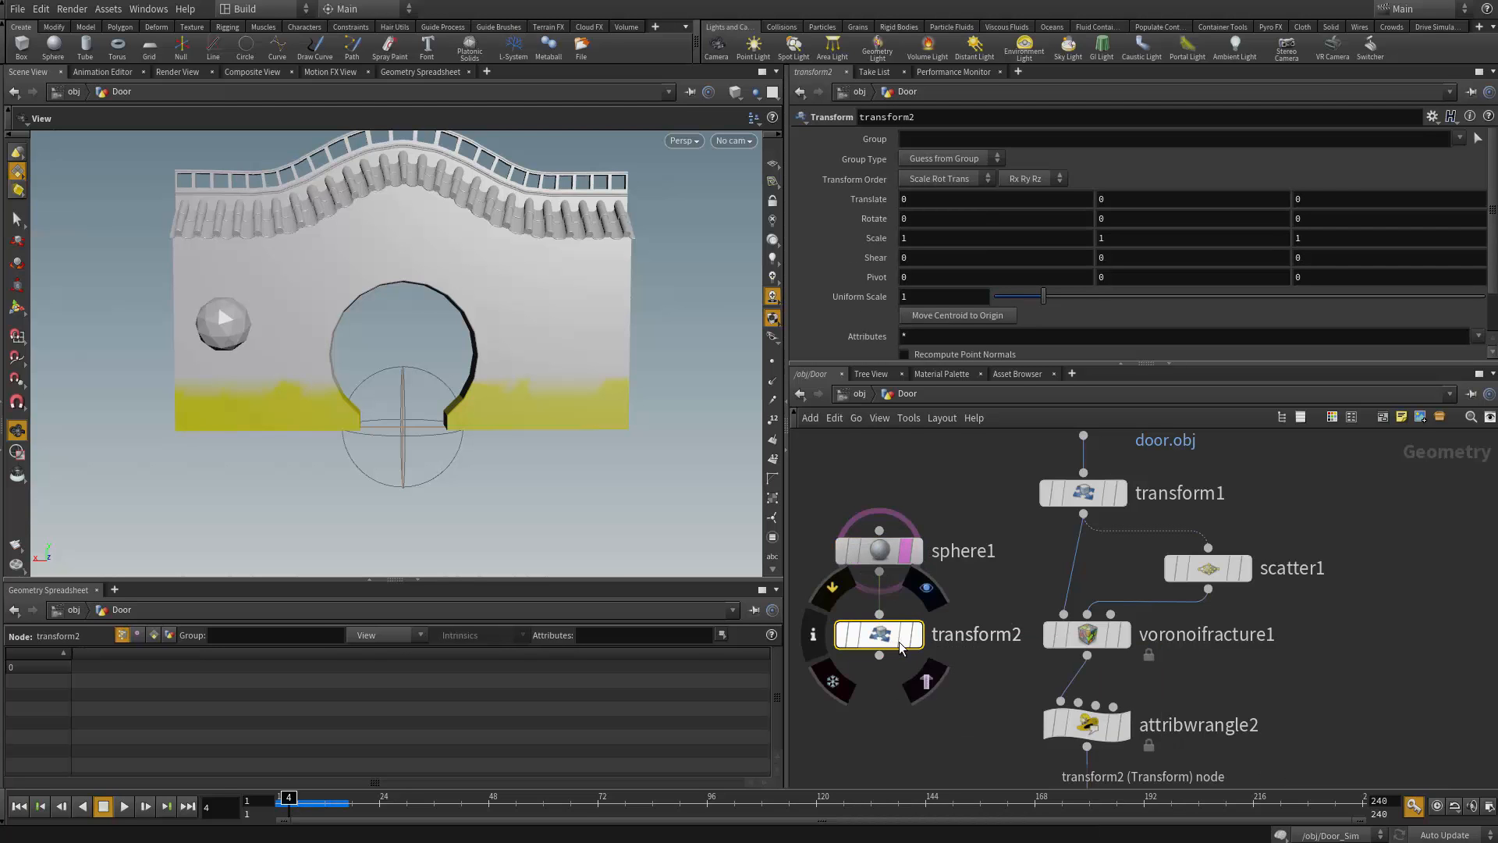
{"action": "left_click", "coordinate": [905, 633]}
{"action": "left_click_drag", "start_coordinate": [480, 463], "coordinate": [703, 534]}
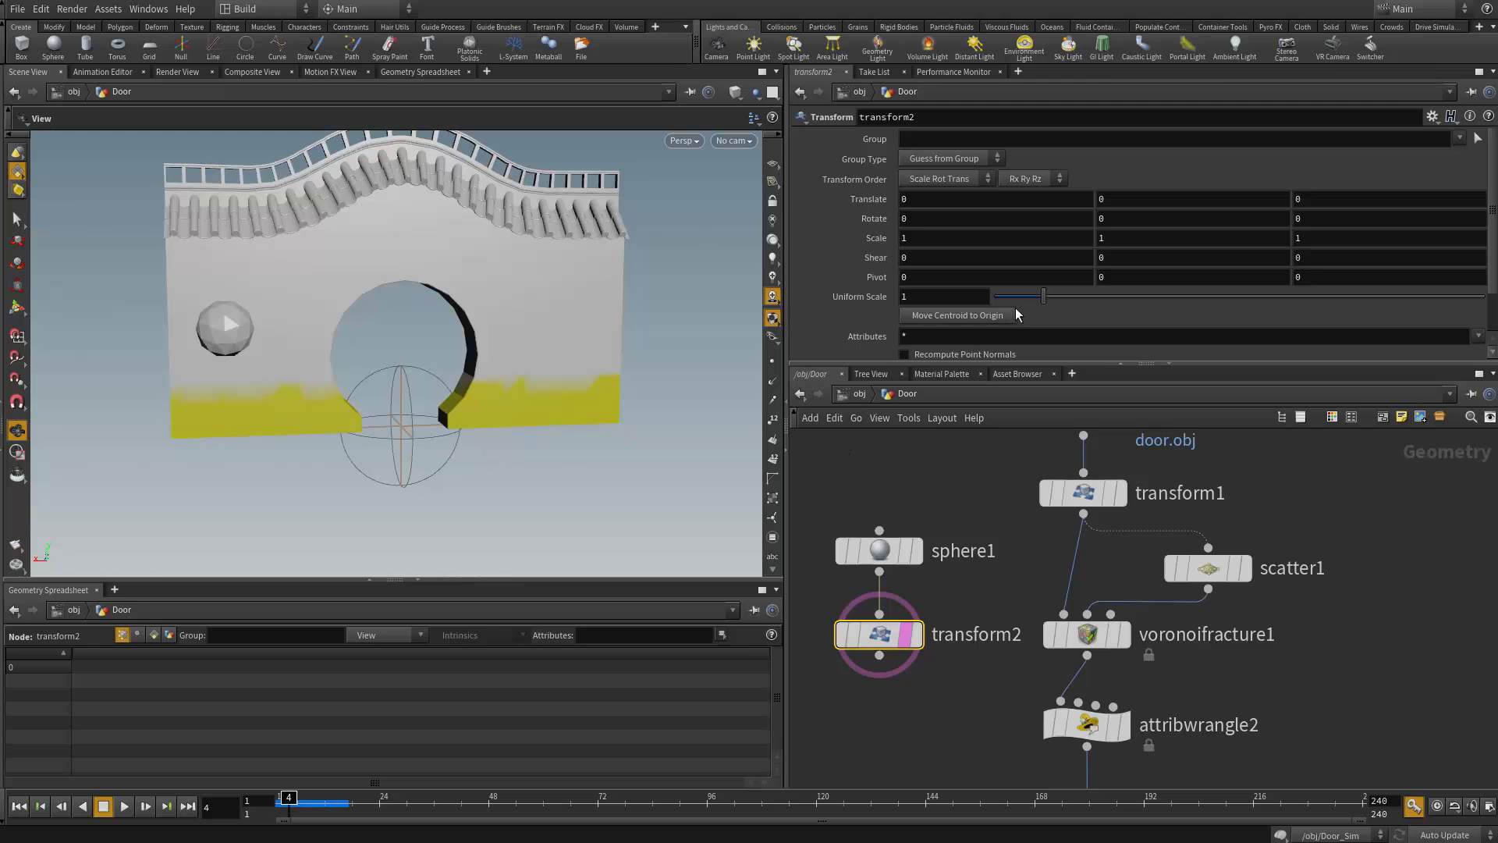
Set the sphere transform's uniform scale to 0.14 and move it to the ball's impact point, about 2.74, 1.70, -0.41
{"action": "left_click_drag", "start_coordinate": [1040, 301], "coordinate": [999, 302]}
{"action": "key", "text": "Return"}
{"action": "left_click_drag", "start_coordinate": [370, 438], "coordinate": [371, 414], "text": "alt"}
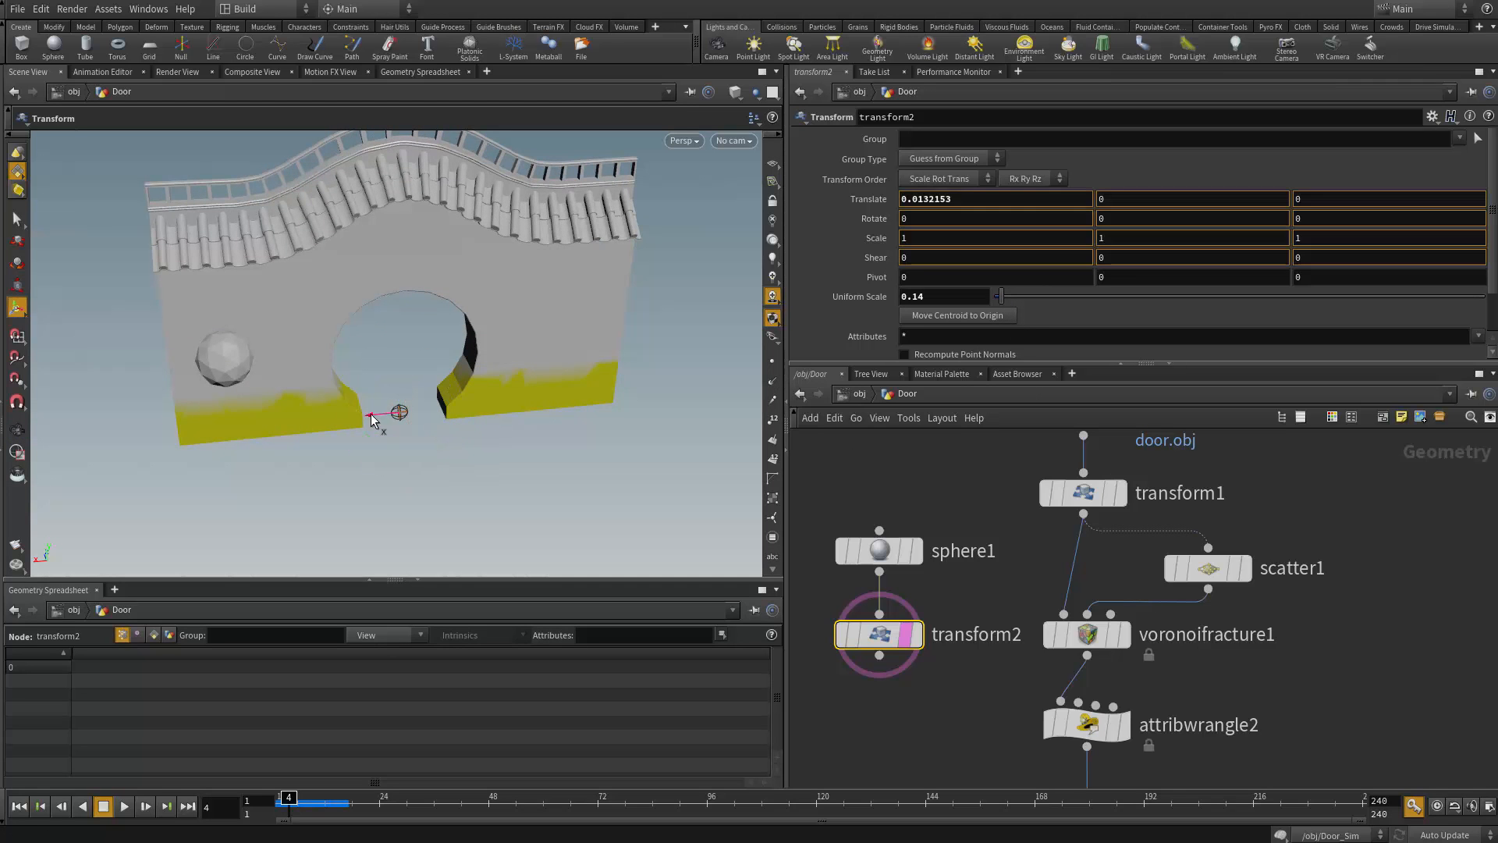
{"action": "left_click_drag", "start_coordinate": [217, 429], "coordinate": [304, 376]}
{"action": "key", "text": "r"}
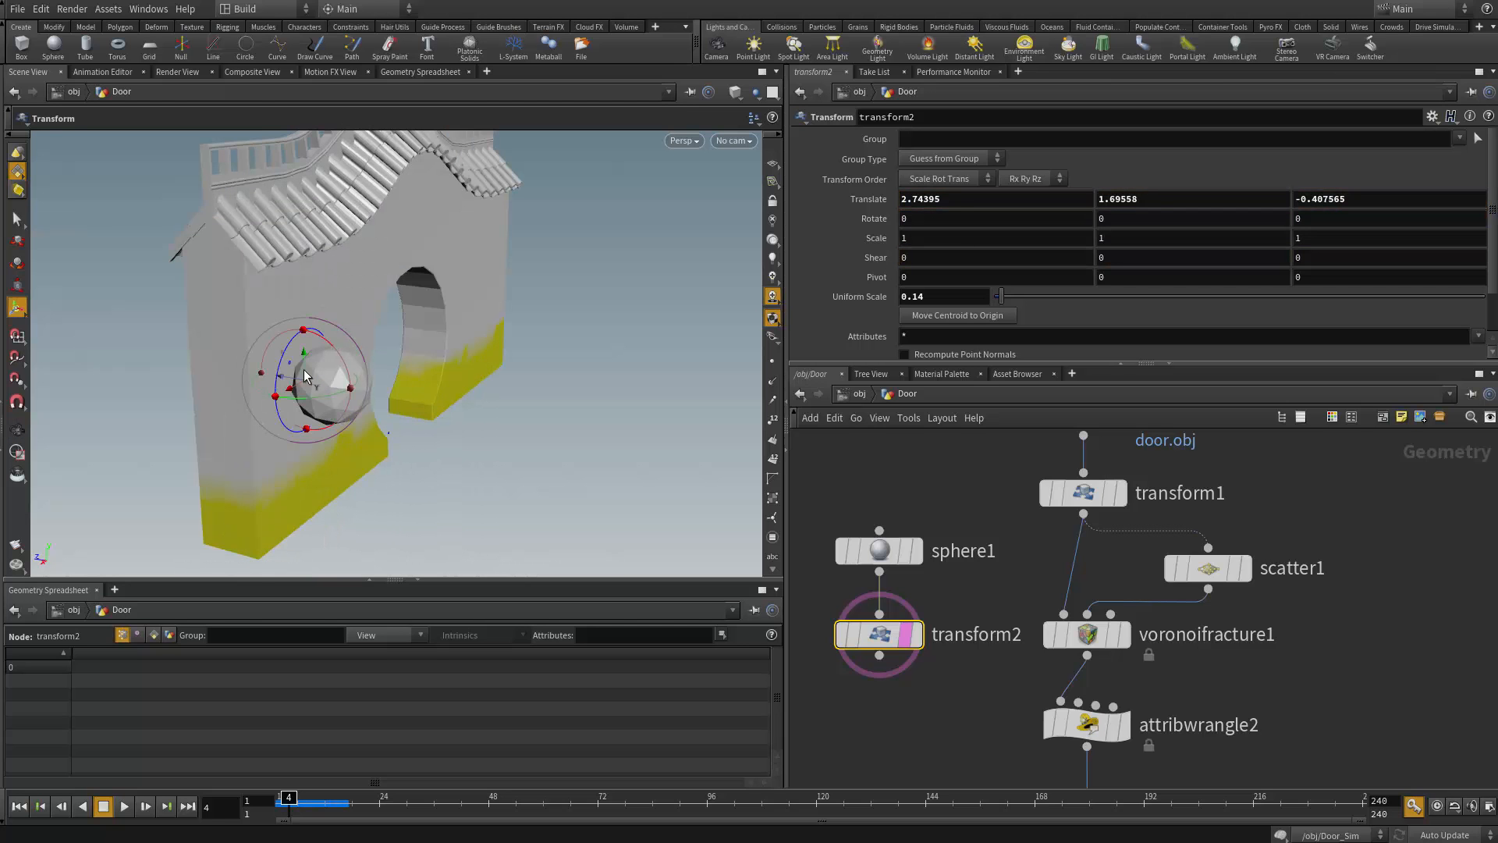
Return the timeline to frame 1 and check the sphere's position against the wall
{"action": "left_click_drag", "start_coordinate": [292, 798], "coordinate": [281, 793]}
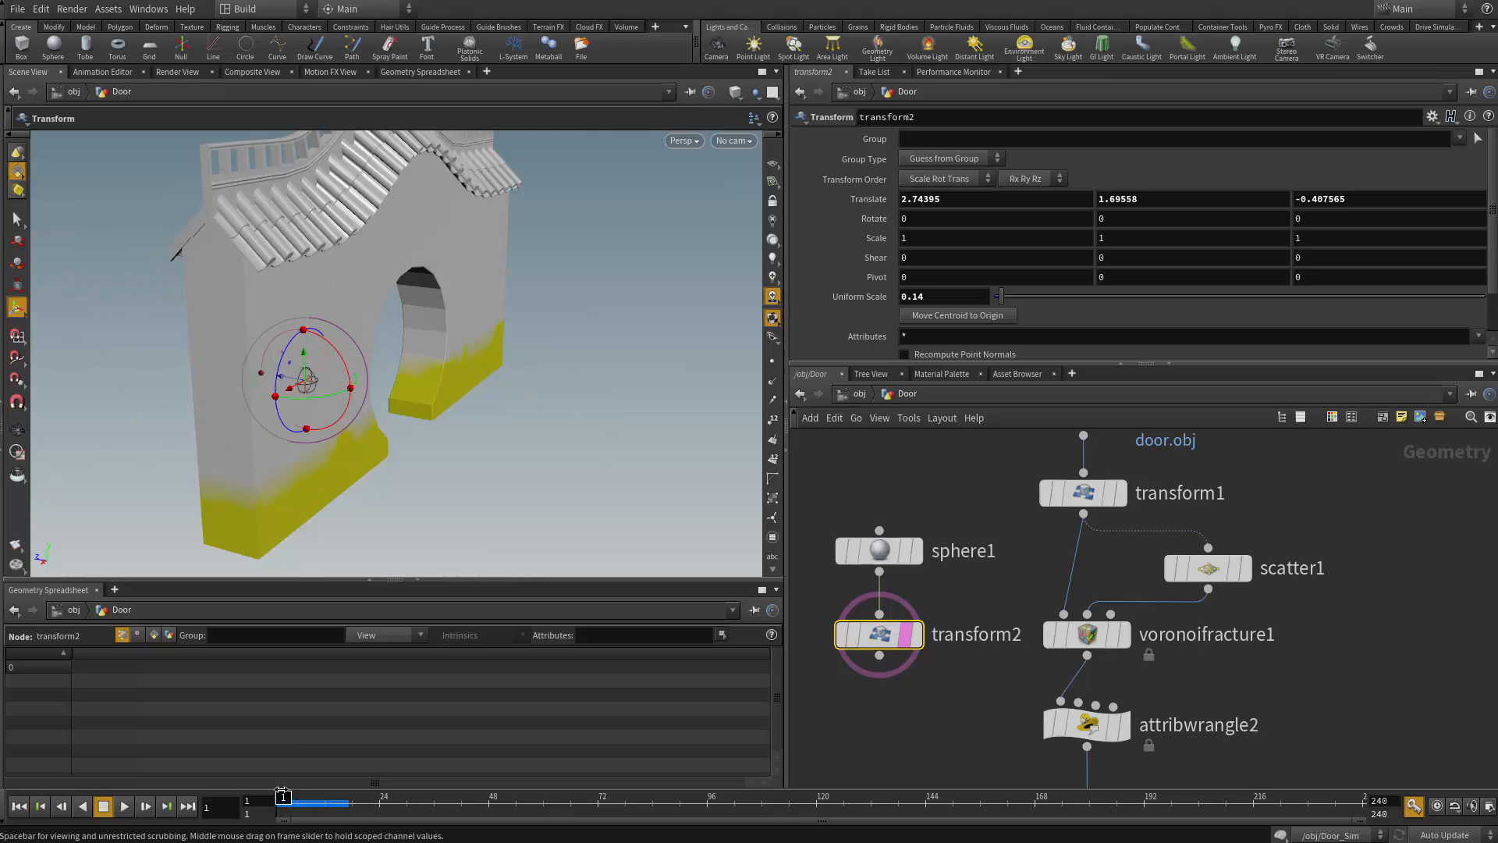
{"action": "left_click_drag", "start_coordinate": [264, 461], "coordinate": [285, 335], "text": "alt"}
{"action": "key", "text": "t"}
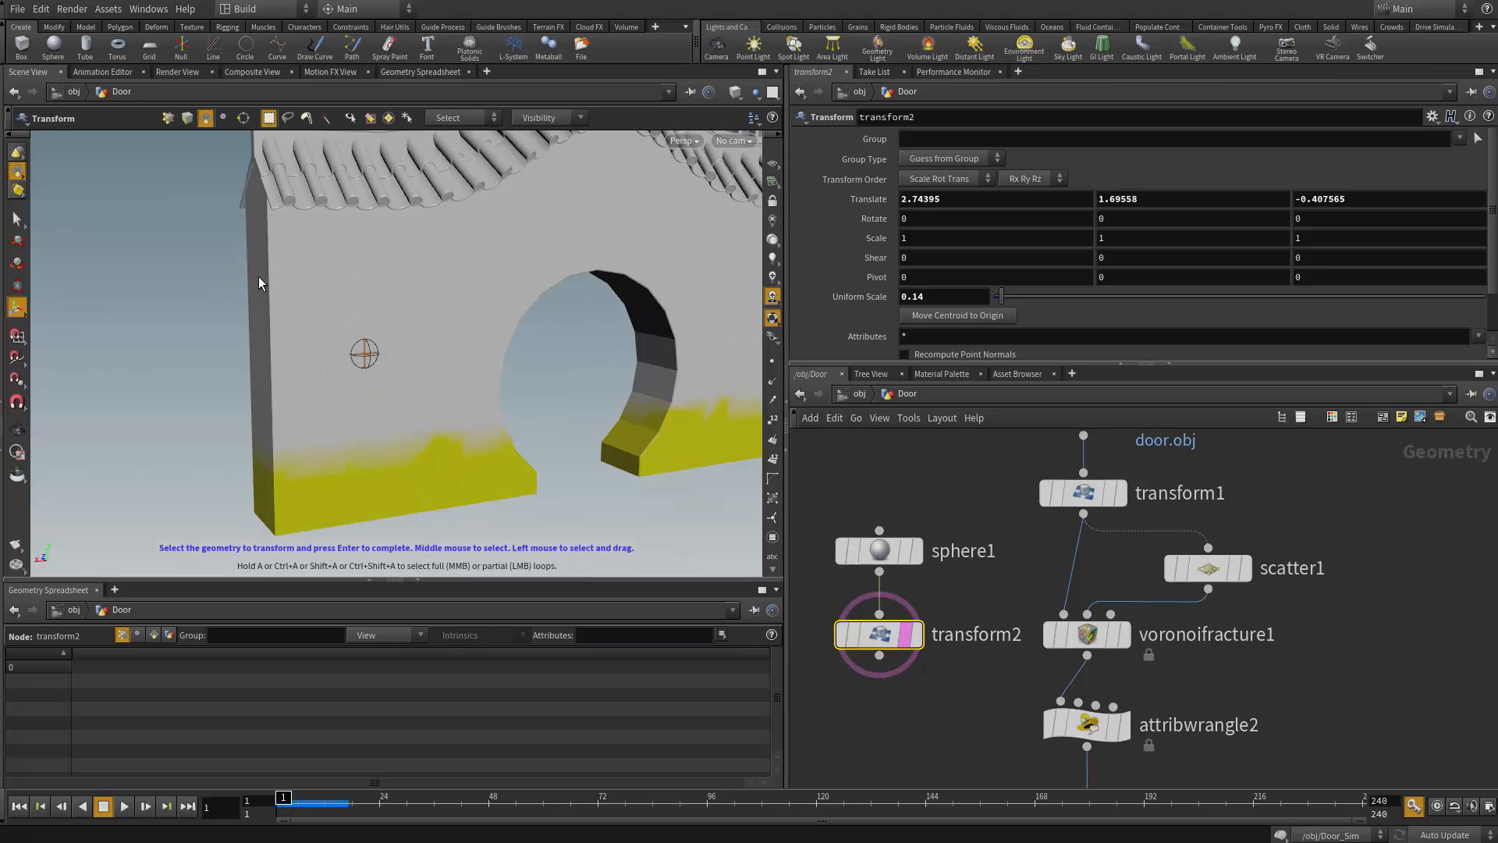
Move the sphere1 and transform2 nodes to the other side of the main chain, beside scatter1 and voronoifracture1
{"action": "scroll", "coordinate": [967, 594], "scroll_direction": "down", "scroll_amount": 4}
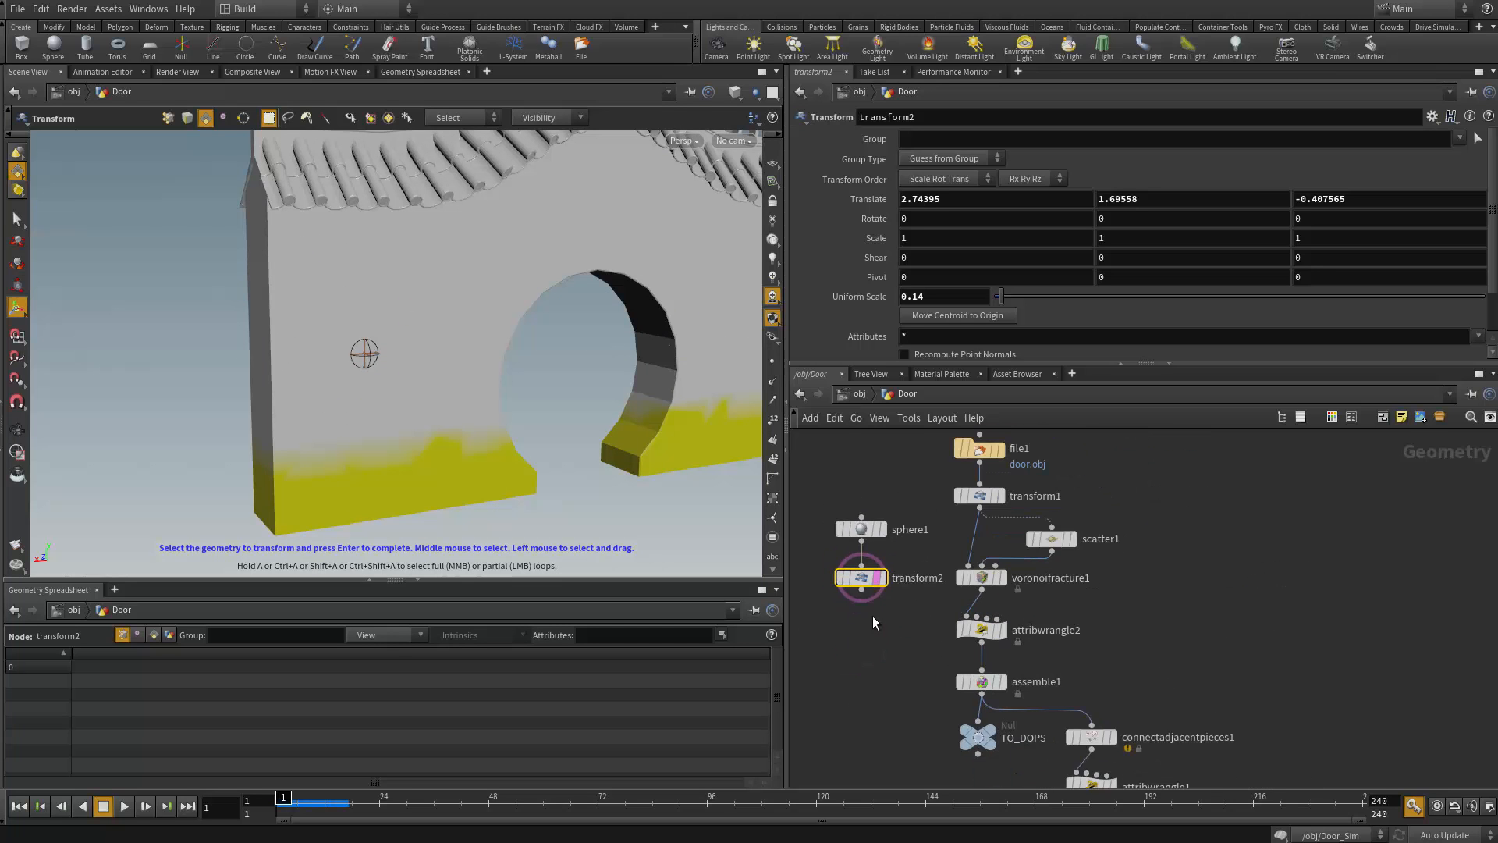
{"action": "left_click_drag", "start_coordinate": [863, 489], "coordinate": [1240, 619]}
{"action": "scroll", "coordinate": [1108, 620], "scroll_direction": "up", "scroll_amount": 3}
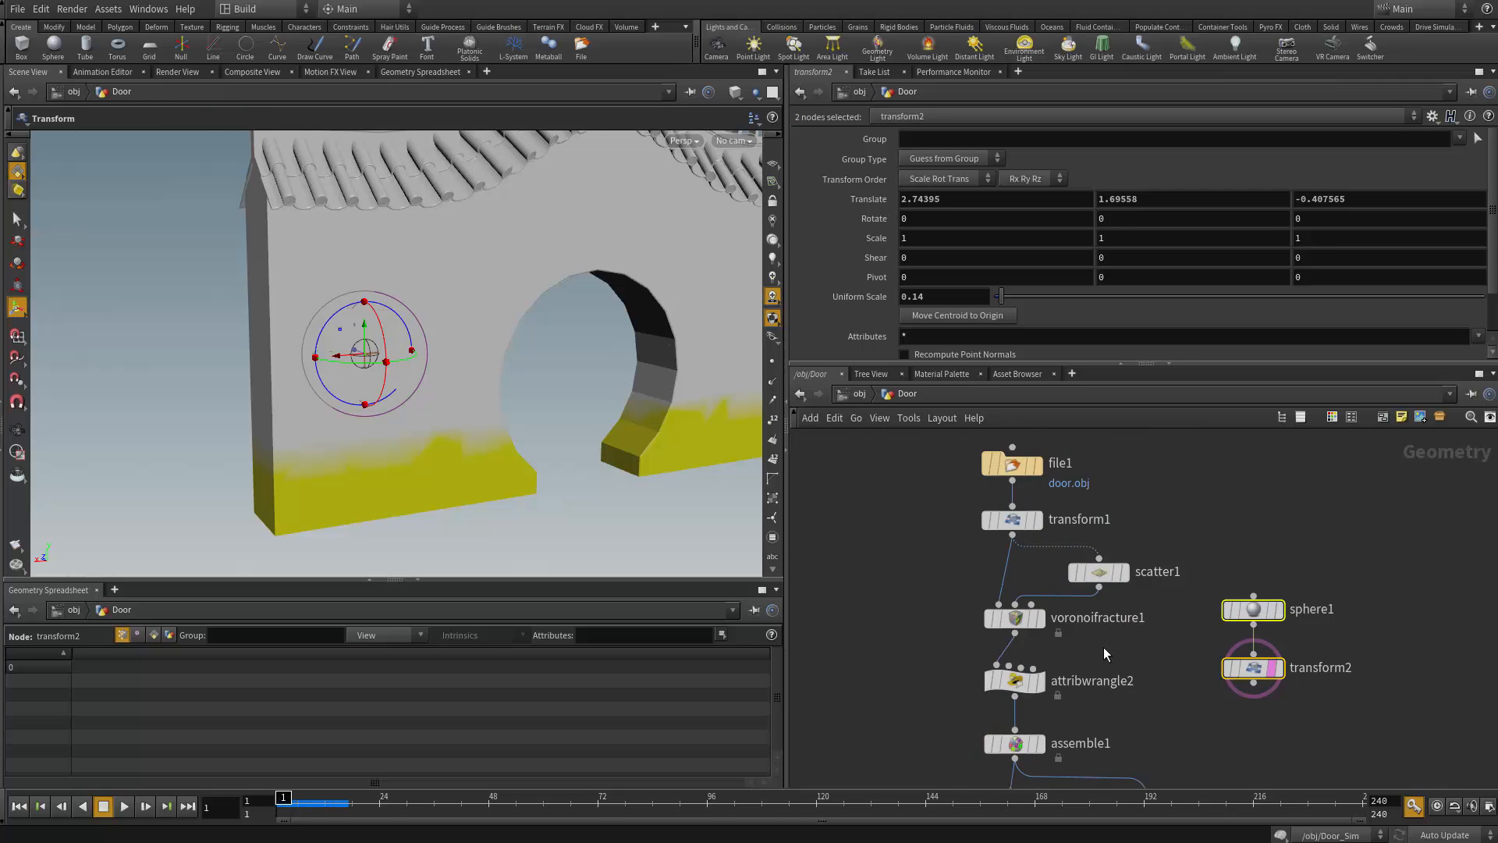
{"action": "left_click", "coordinate": [565, 324]}
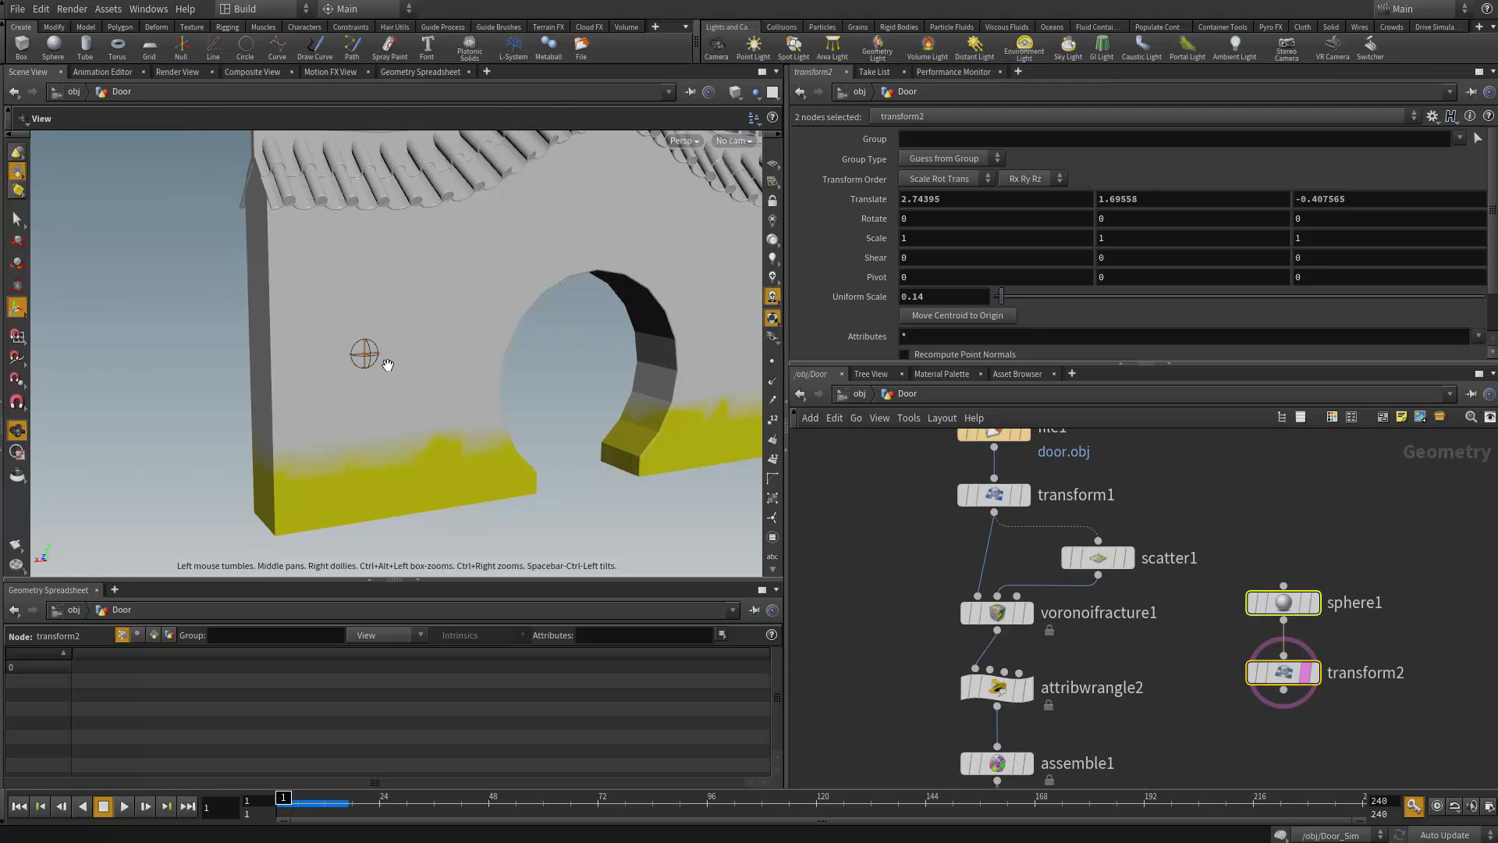
{"action": "left_click_drag", "start_coordinate": [358, 263], "coordinate": [397, 352], "text": "alt"}
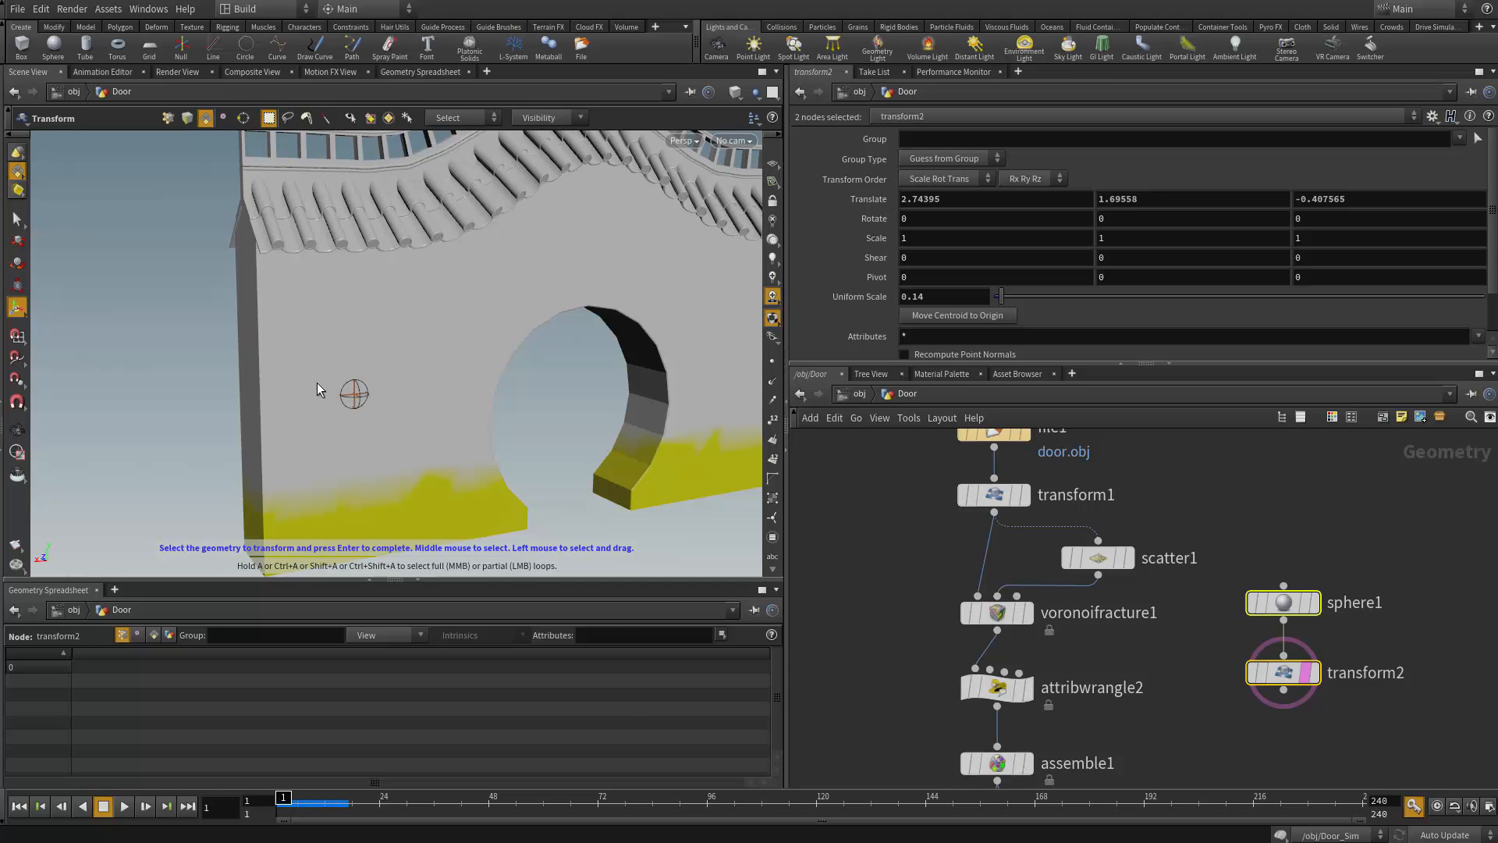
{"action": "middle_click_drag", "start_coordinate": [904, 632], "coordinate": [889, 705]}
{"action": "scroll", "coordinate": [896, 518], "scroll_direction": "down", "scroll_amount": 2}
{"action": "scroll", "coordinate": [891, 650], "scroll_direction": "up", "scroll_amount": 1}
{"action": "scroll", "coordinate": [891, 645], "scroll_direction": "up", "scroll_amount": 1}
{"action": "mouse_move", "coordinate": [877, 606]}
{"action": "middle_mouse_down"}
{"action": "mouse_move", "coordinate": [853, 578]}
{"action": "mouse_move", "coordinate": [850, 501]}
{"action": "mouse_move", "coordinate": [853, 619]}
{"action": "middle_mouse_up"}
{"action": "scroll", "coordinate": [874, 460], "scroll_direction": "down", "scroll_amount": 1}
{"action": "left_click_drag", "start_coordinate": [874, 460], "coordinate": [1094, 717]}
{"action": "left_click_drag", "start_coordinate": [1026, 589], "coordinate": [1027, 546]}
{"action": "key", "text": "ctrl+z"}
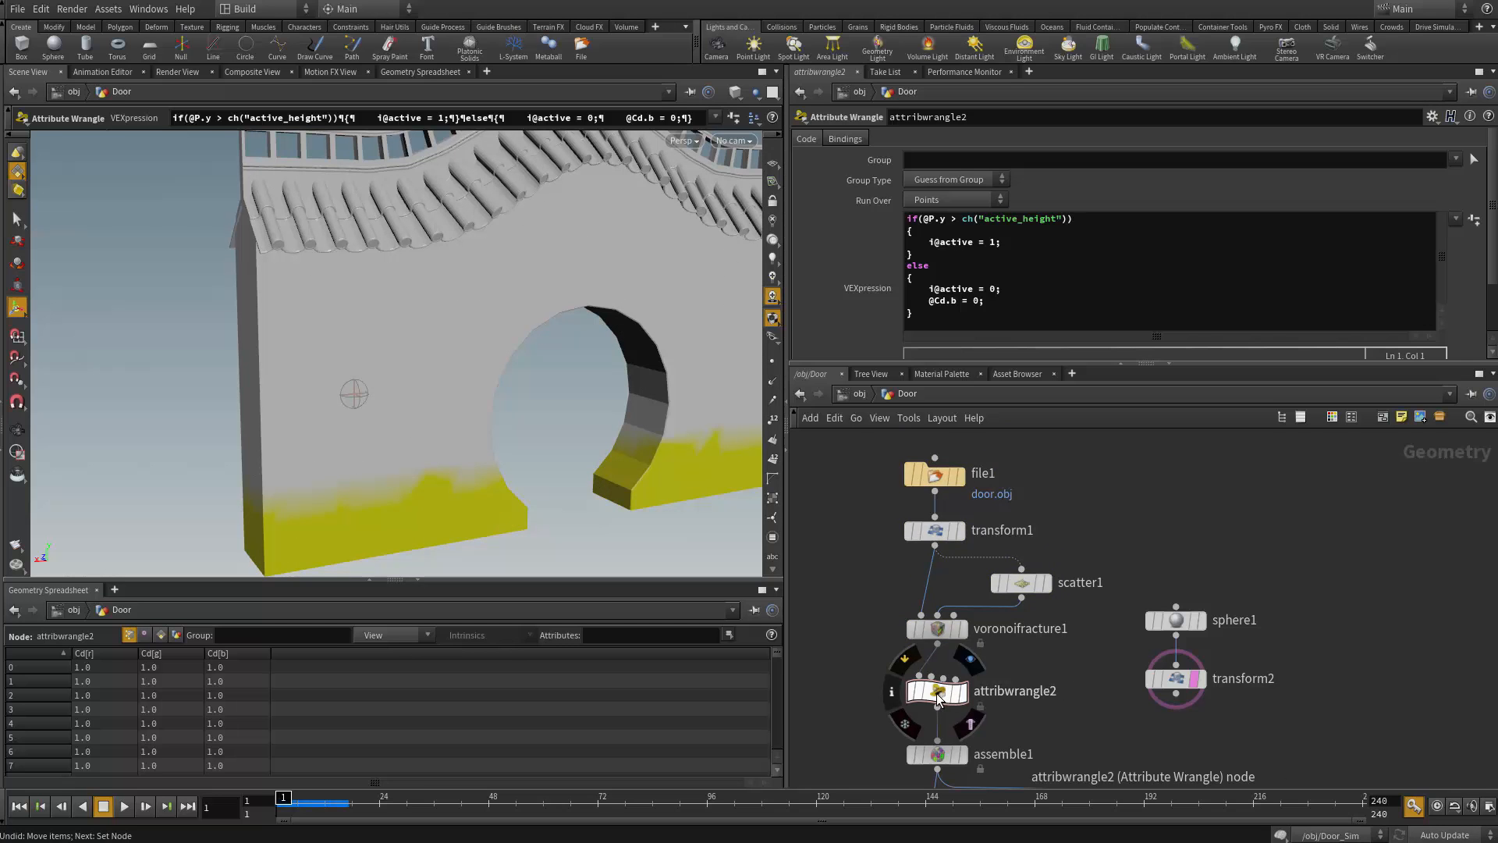
Move attribwrangle2 and the nodes feeding it up to open a gap above assemble1
{"action": "left_click_drag", "start_coordinate": [956, 698], "coordinate": [956, 602]}
{"action": "middle_click_drag", "start_coordinate": [1012, 558], "coordinate": [1045, 751]}
{"action": "middle_click_drag", "start_coordinate": [928, 572], "coordinate": [941, 398]}
{"action": "scroll", "coordinate": [913, 660], "scroll_direction": "up", "scroll_amount": 2}
{"action": "middle_click_drag", "start_coordinate": [932, 643], "coordinate": [915, 557]}
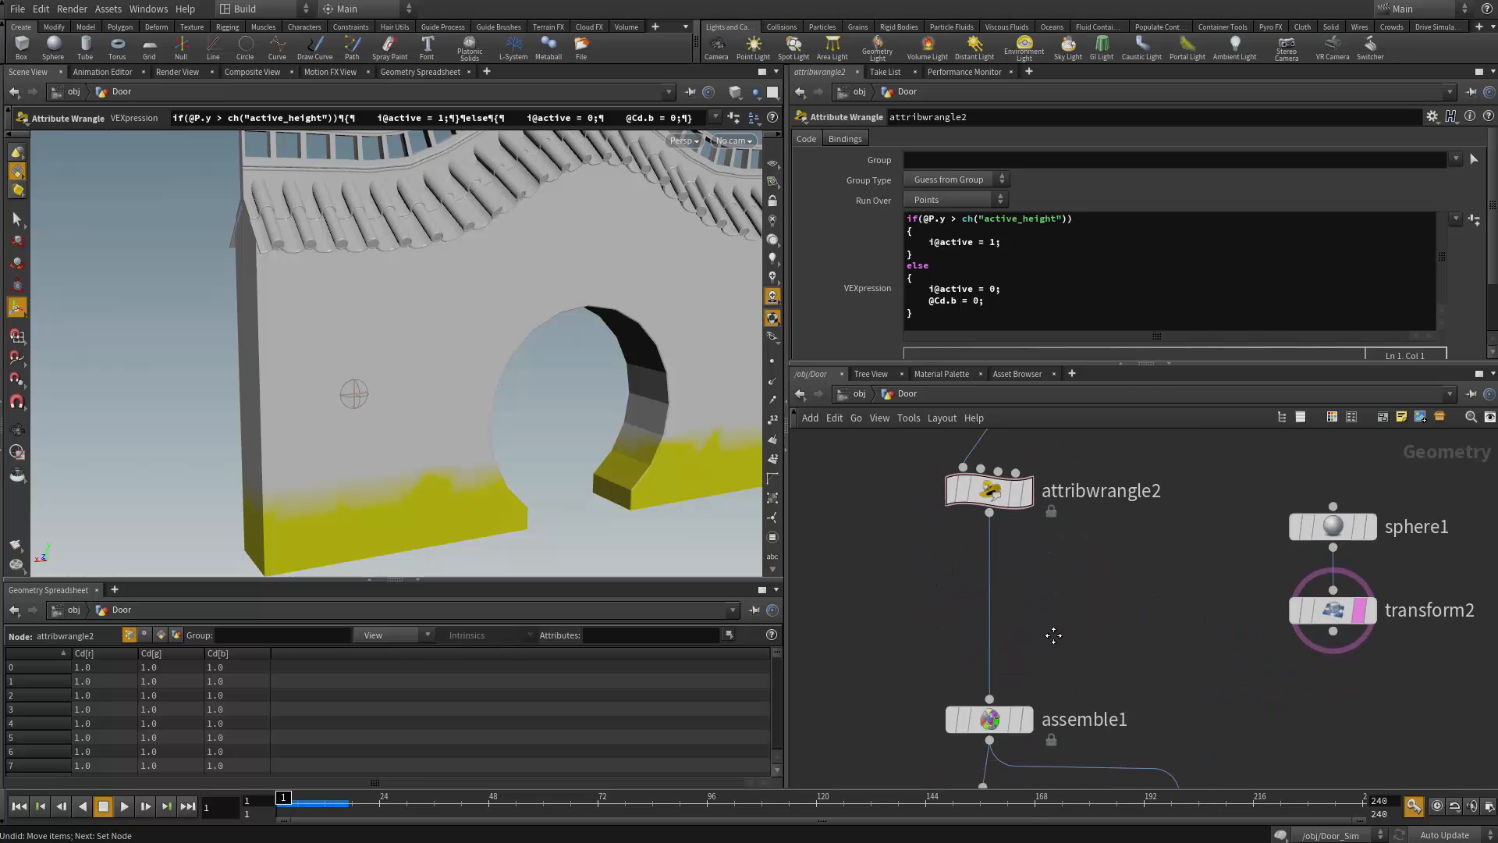
{"action": "middle_click_drag", "start_coordinate": [1053, 635], "coordinate": [1056, 681]}
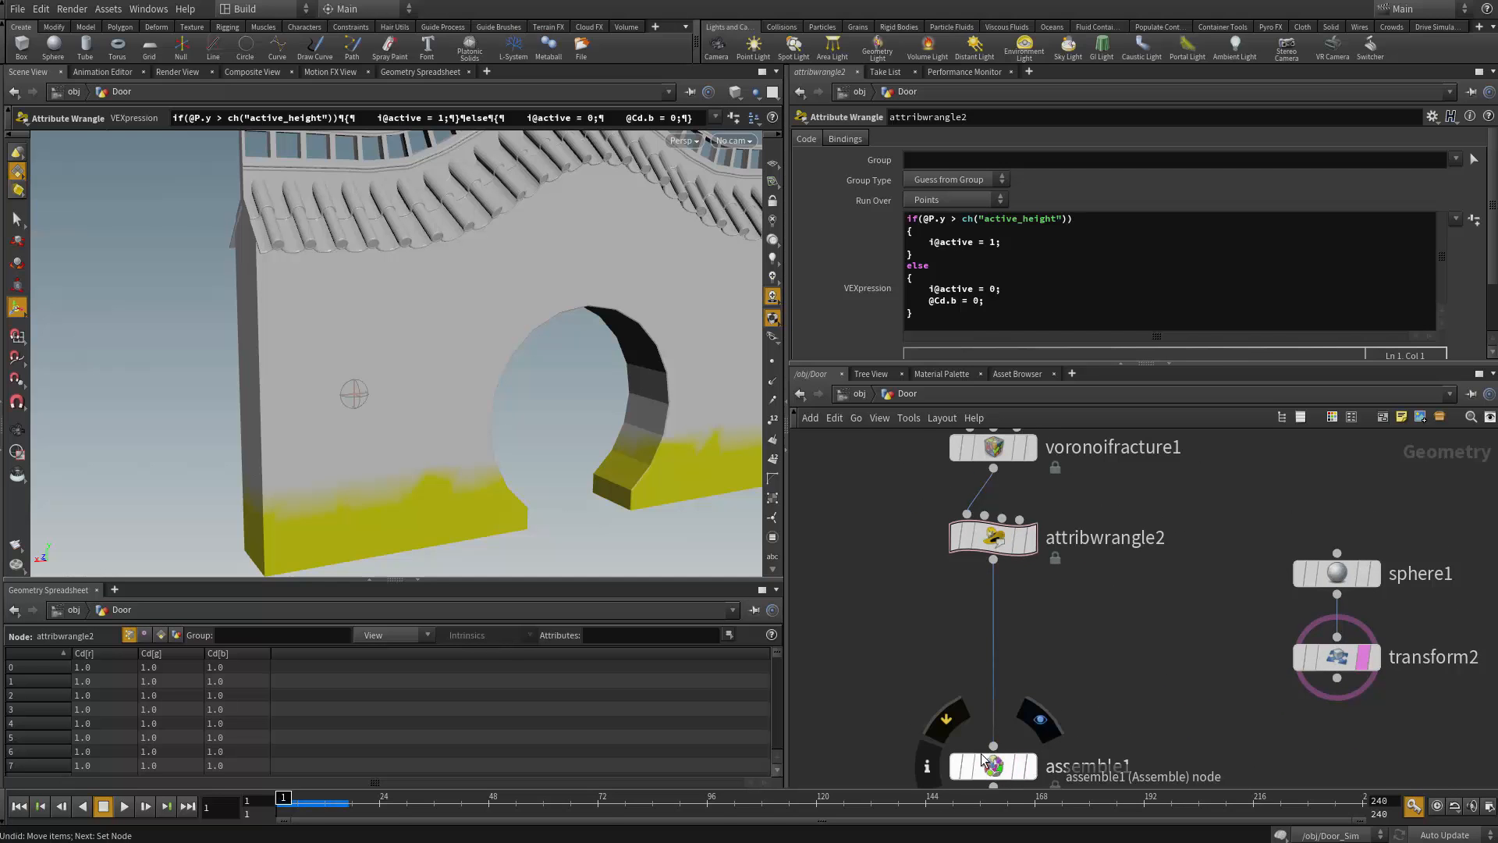
Move the sphere1 and transform2 nodes up beside attribwrangle2
{"action": "middle_click_drag", "start_coordinate": [1060, 649], "coordinate": [1024, 644]}
{"action": "left_click_drag", "start_coordinate": [1230, 541], "coordinate": [1359, 704]}
{"action": "left_click_drag", "start_coordinate": [1321, 660], "coordinate": [1323, 601]}
{"action": "left_click", "coordinate": [1066, 560]}
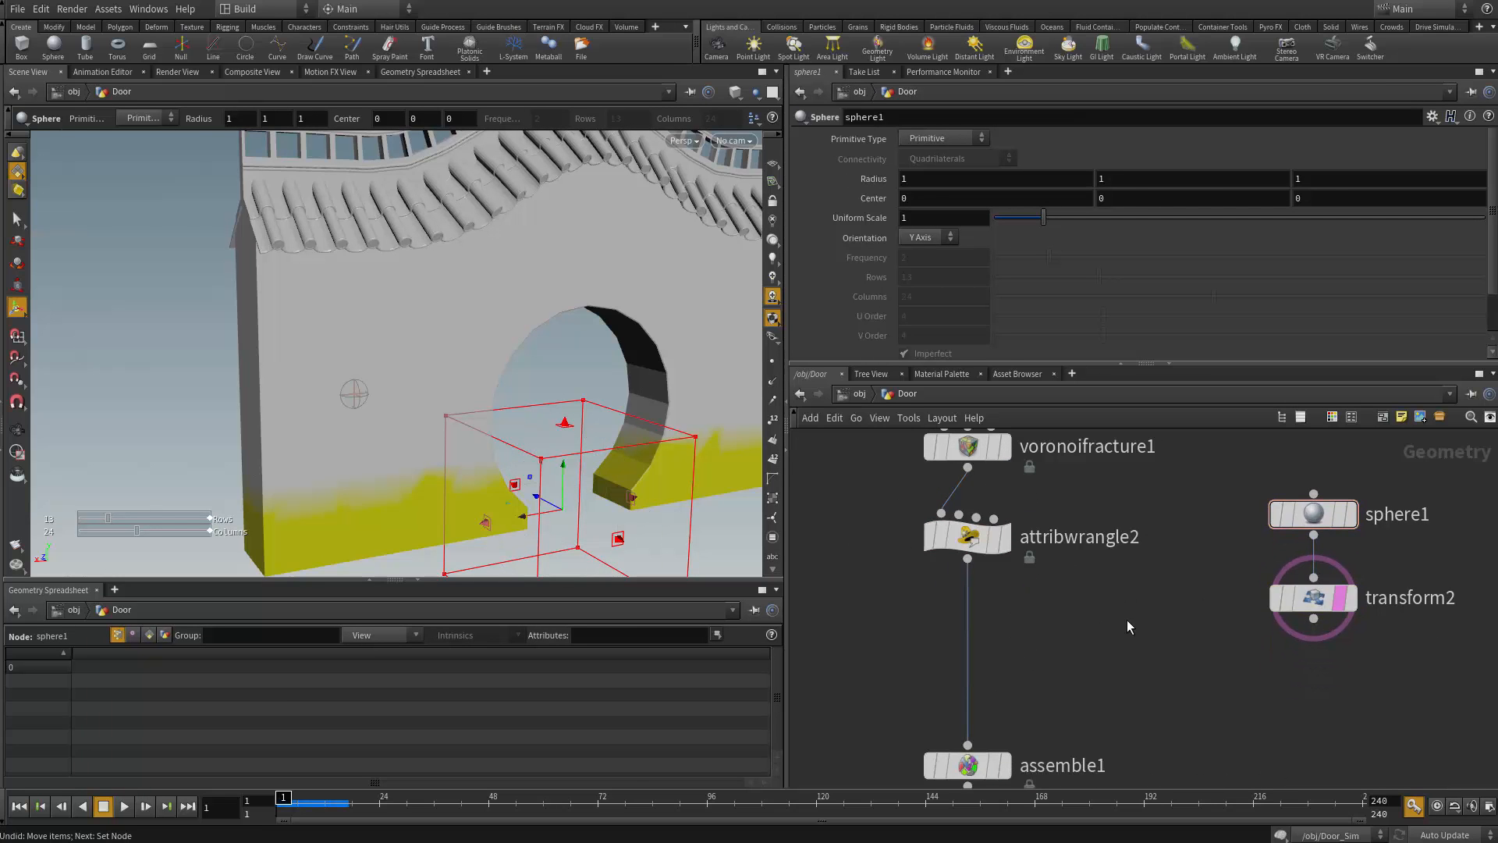
{"action": "left_click", "coordinate": [1314, 598]}
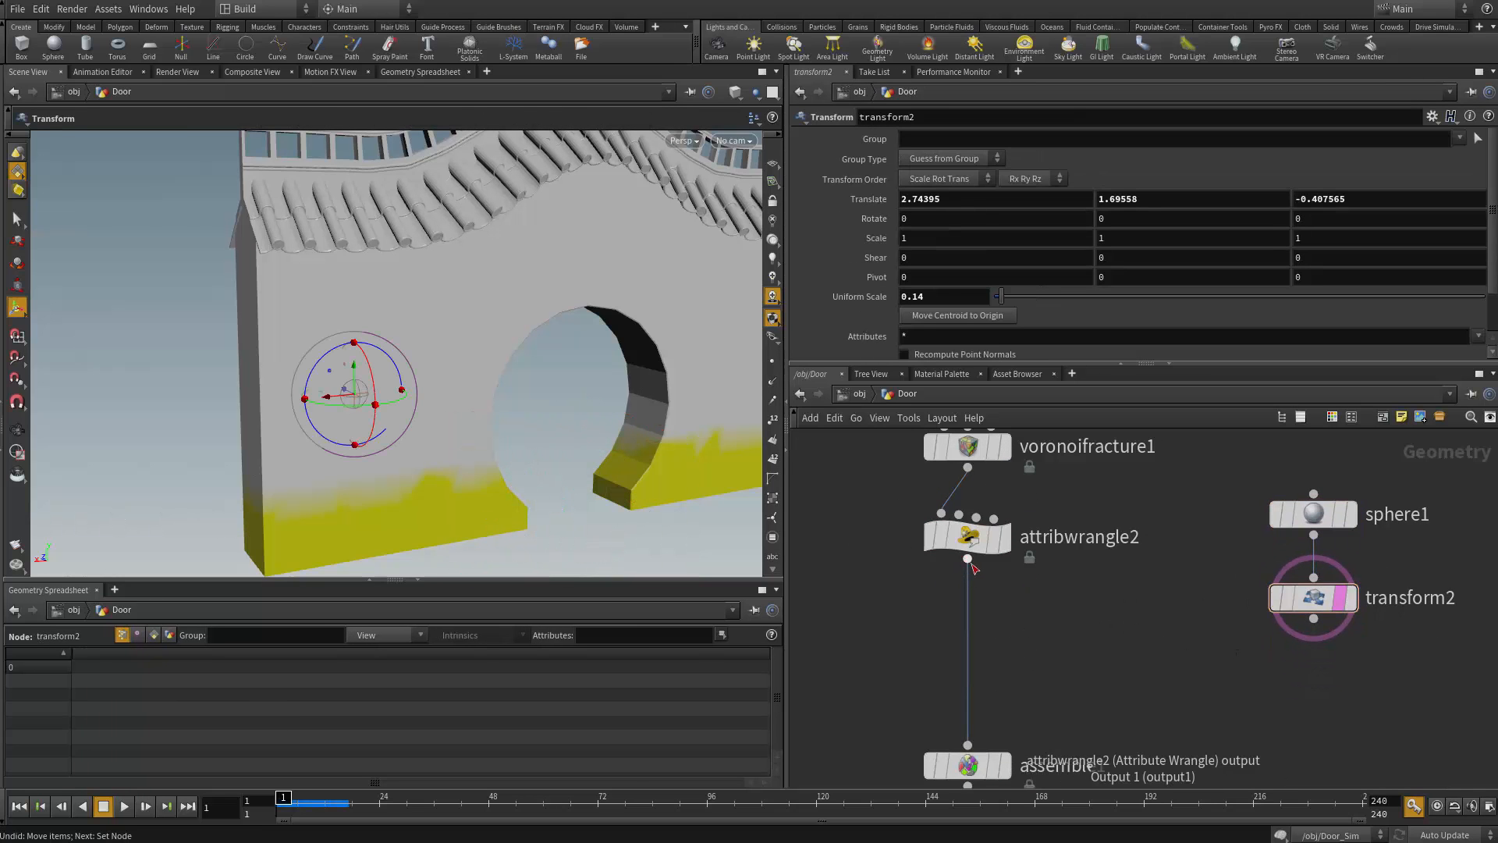
Display attribwrangle2 and switch the viewport to shaded with wireframe to show the edges of the fracture pieces
{"action": "left_click", "coordinate": [975, 536]}
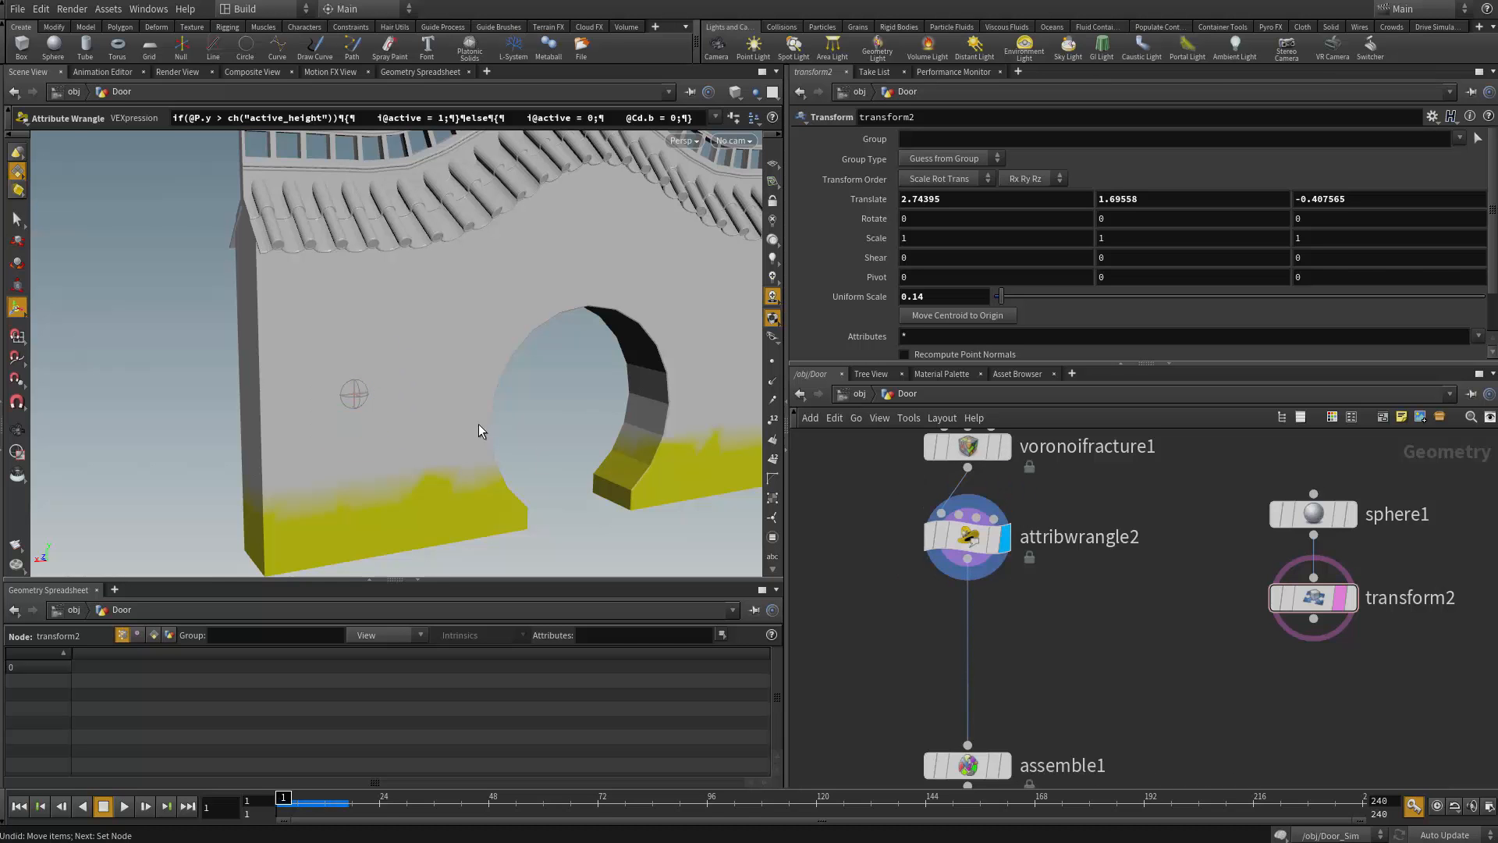
{"action": "mouse_move", "coordinate": [479, 431]}
{"action": "left_mouse_down"}
{"action": "mouse_move", "coordinate": [518, 414]}
{"action": "mouse_move", "coordinate": [419, 388]}
{"action": "left_mouse_up"}
{"action": "key", "text": "w"}
{"action": "key", "text": "w"}
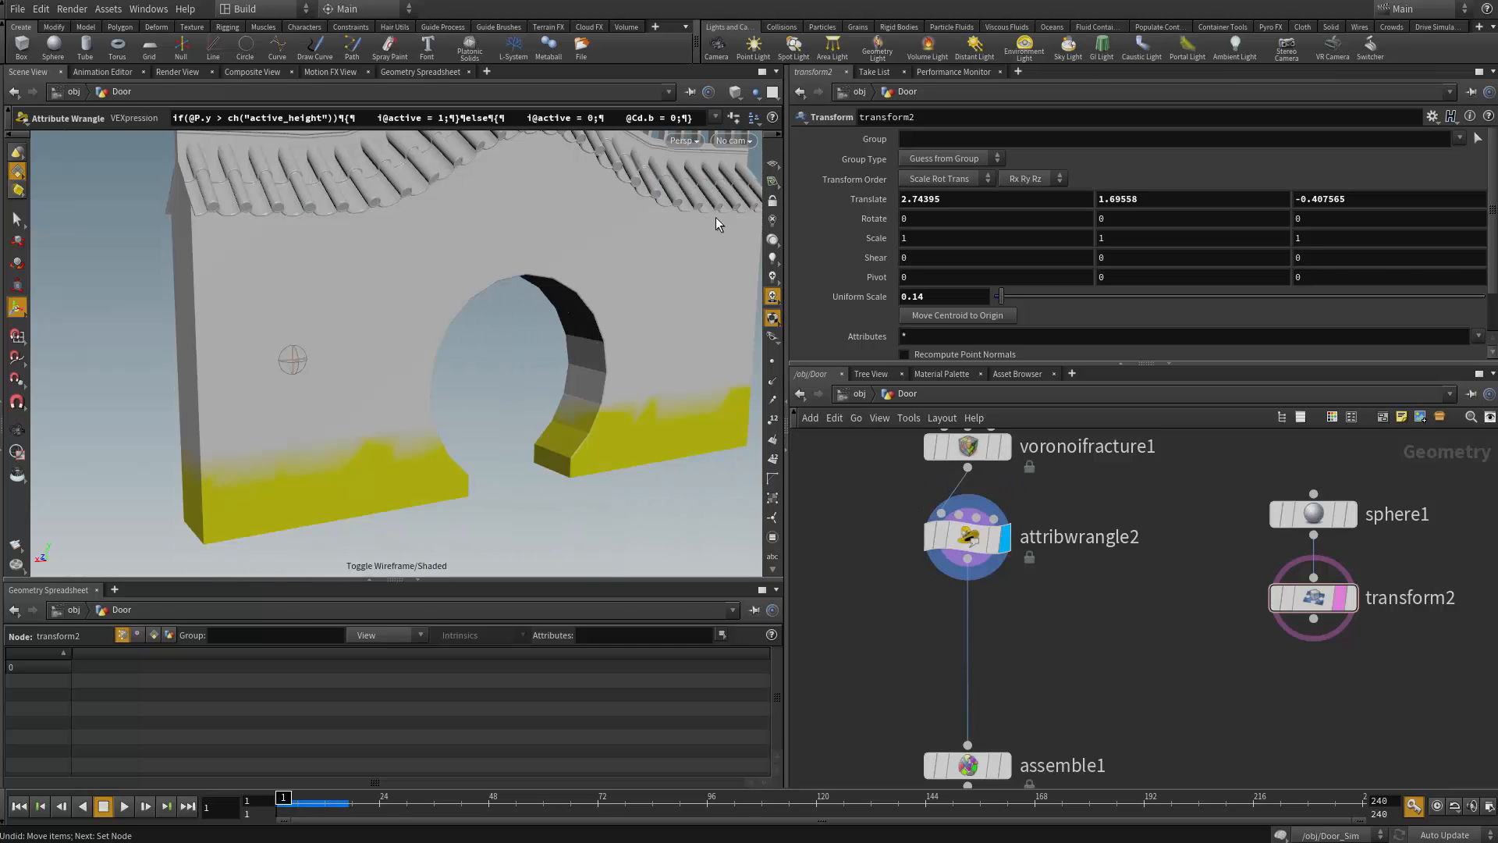
{"action": "left_click", "coordinate": [735, 91]}
{"action": "left_click", "coordinate": [790, 224]}
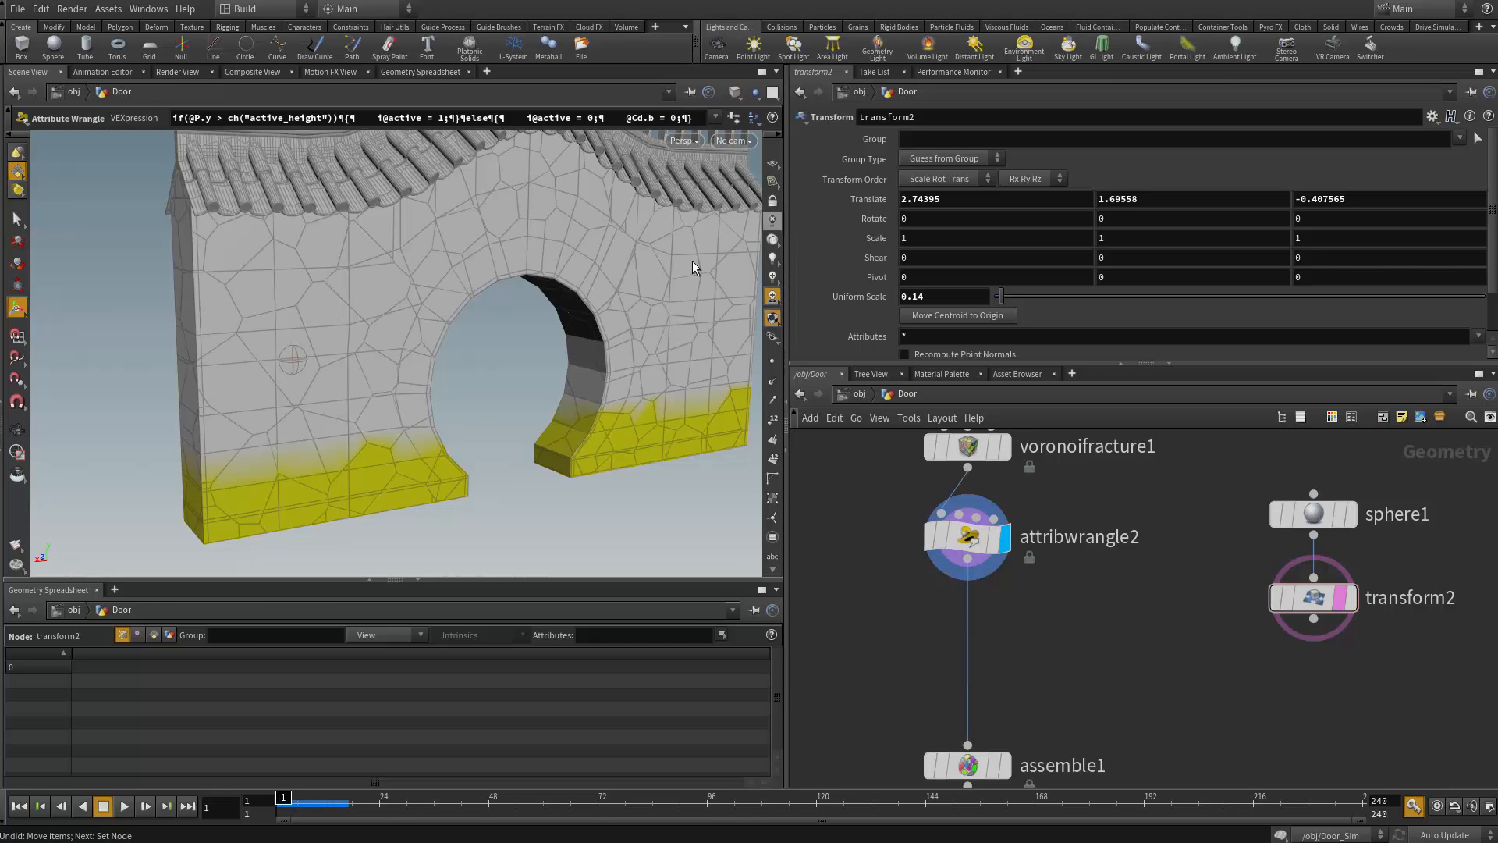
{"action": "left_click_drag", "start_coordinate": [483, 390], "coordinate": [530, 406], "text": "alt"}
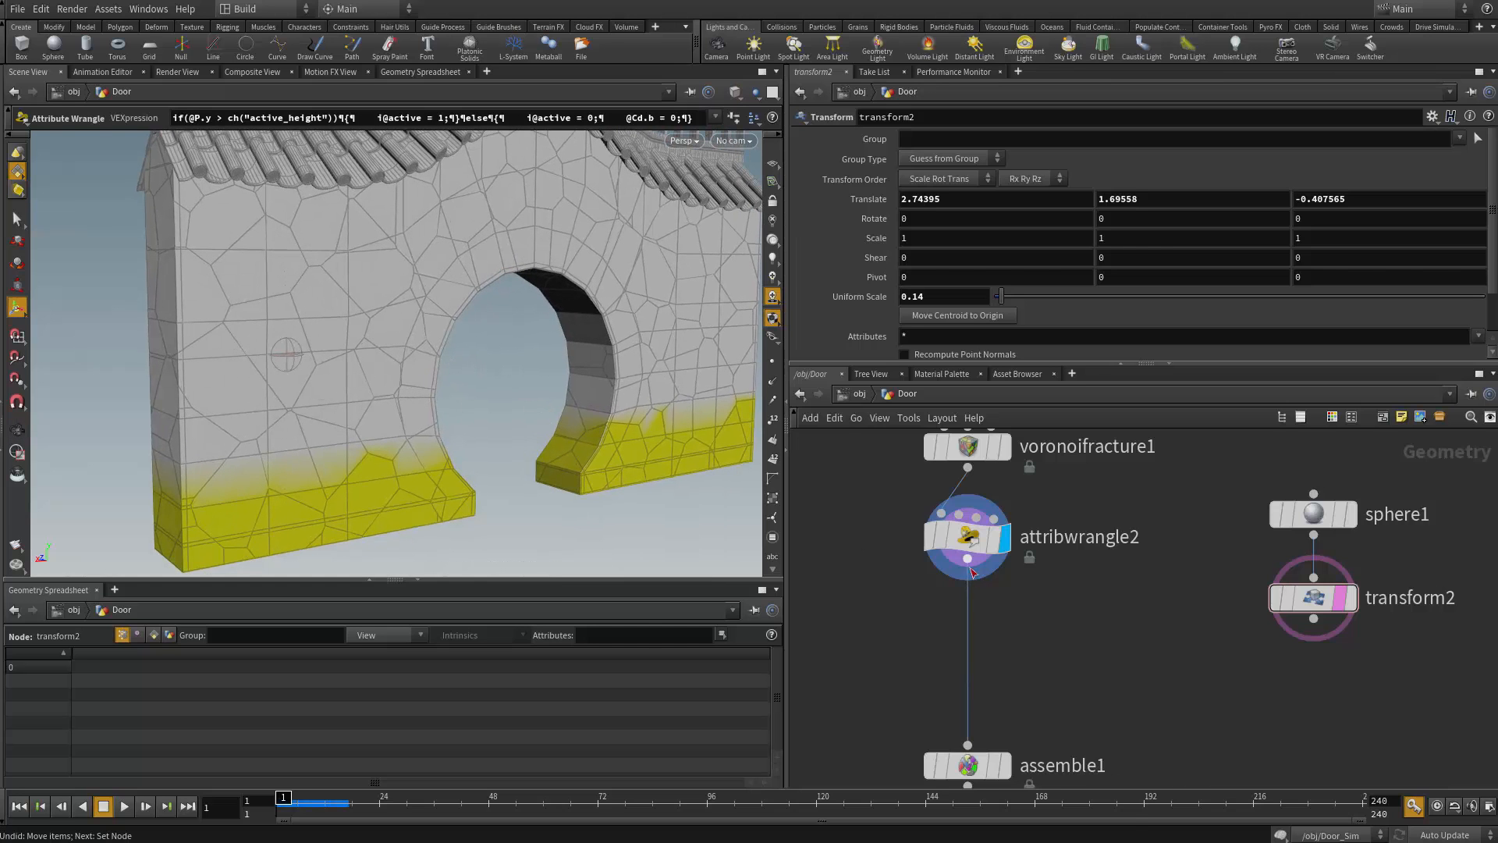
Append a For-Each Loop block to the output of attribwrangle2
{"action": "left_click_drag", "start_coordinate": [968, 559], "coordinate": [1019, 610]}
{"action": "type", "text": "for"}
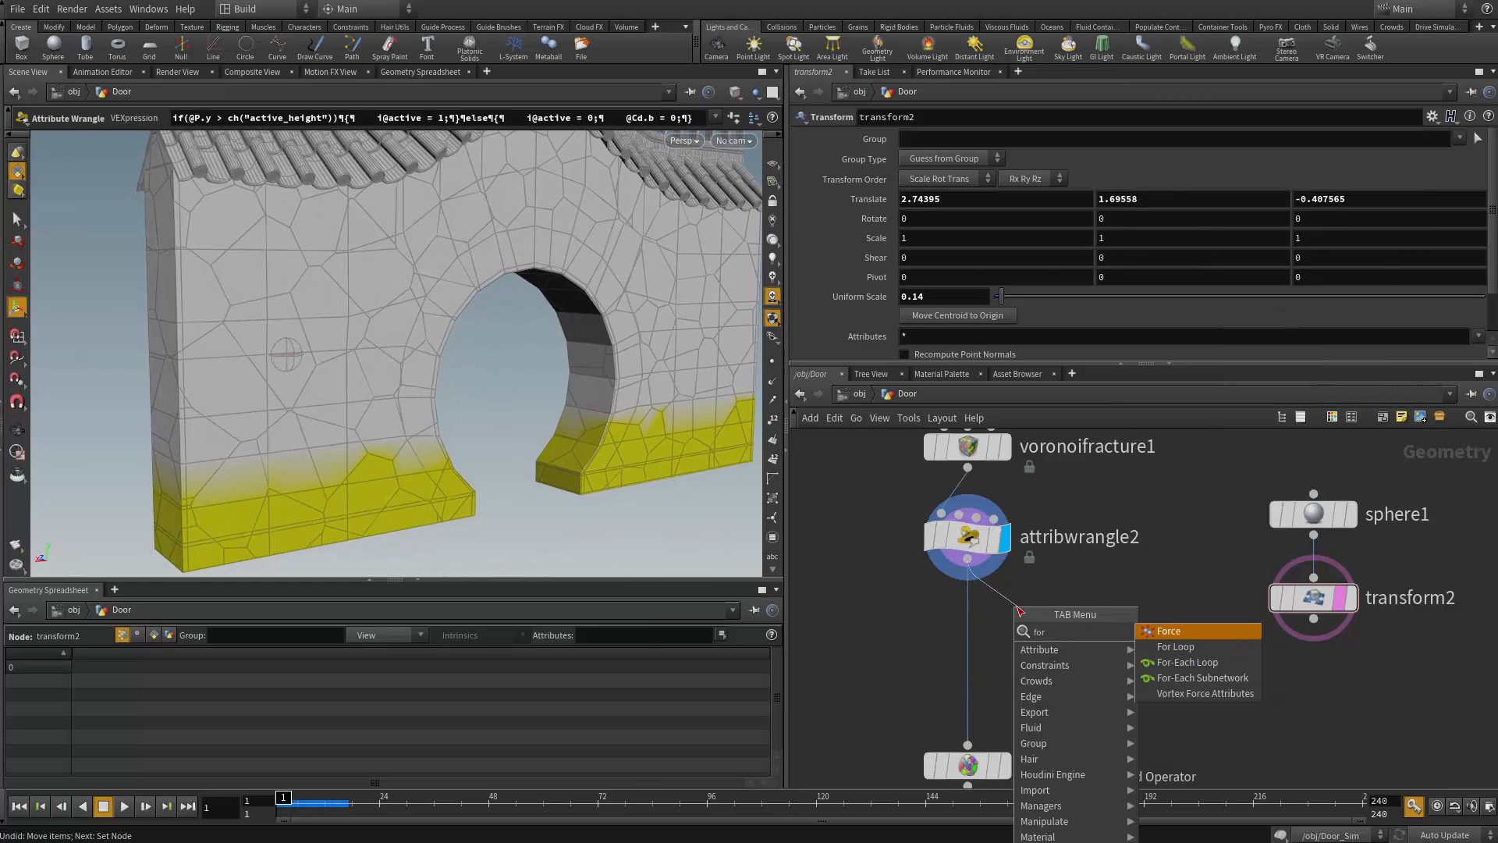
{"action": "key", "text": "Down"}
{"action": "key", "text": "Down"}
{"action": "key", "text": "Return"}
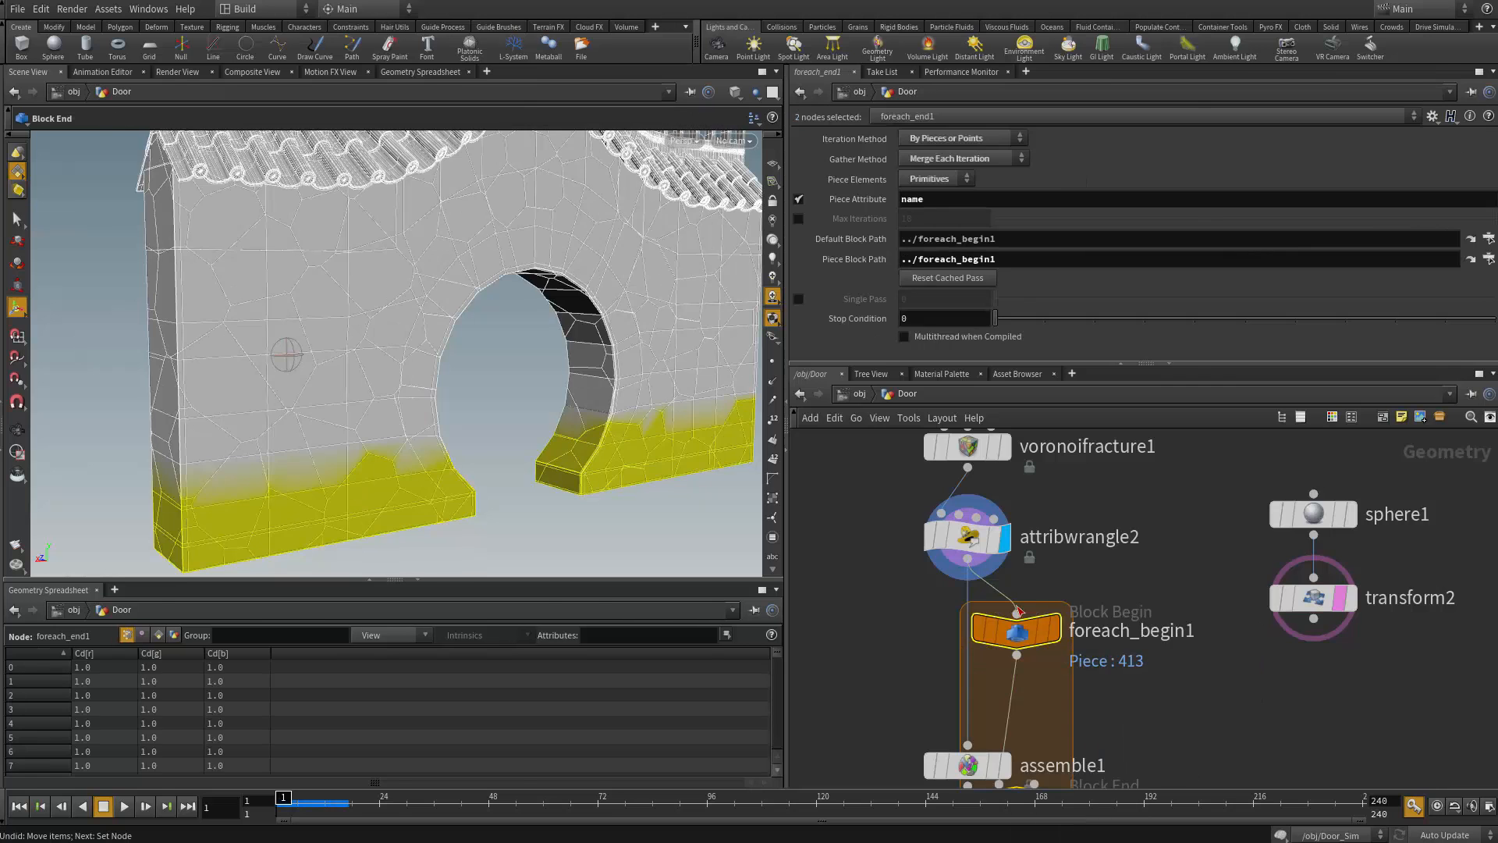
Reposition the for-each block's end node and connect the output of foreach_end1 to the input of assemble1
{"action": "middle_click_drag", "start_coordinate": [1185, 663], "coordinate": [1185, 550]}
{"action": "scroll", "coordinate": [1156, 578], "scroll_direction": "down", "scroll_amount": 1}
{"action": "left_click_drag", "start_coordinate": [1057, 671], "coordinate": [1140, 618]}
{"action": "left_click", "coordinate": [1084, 669]}
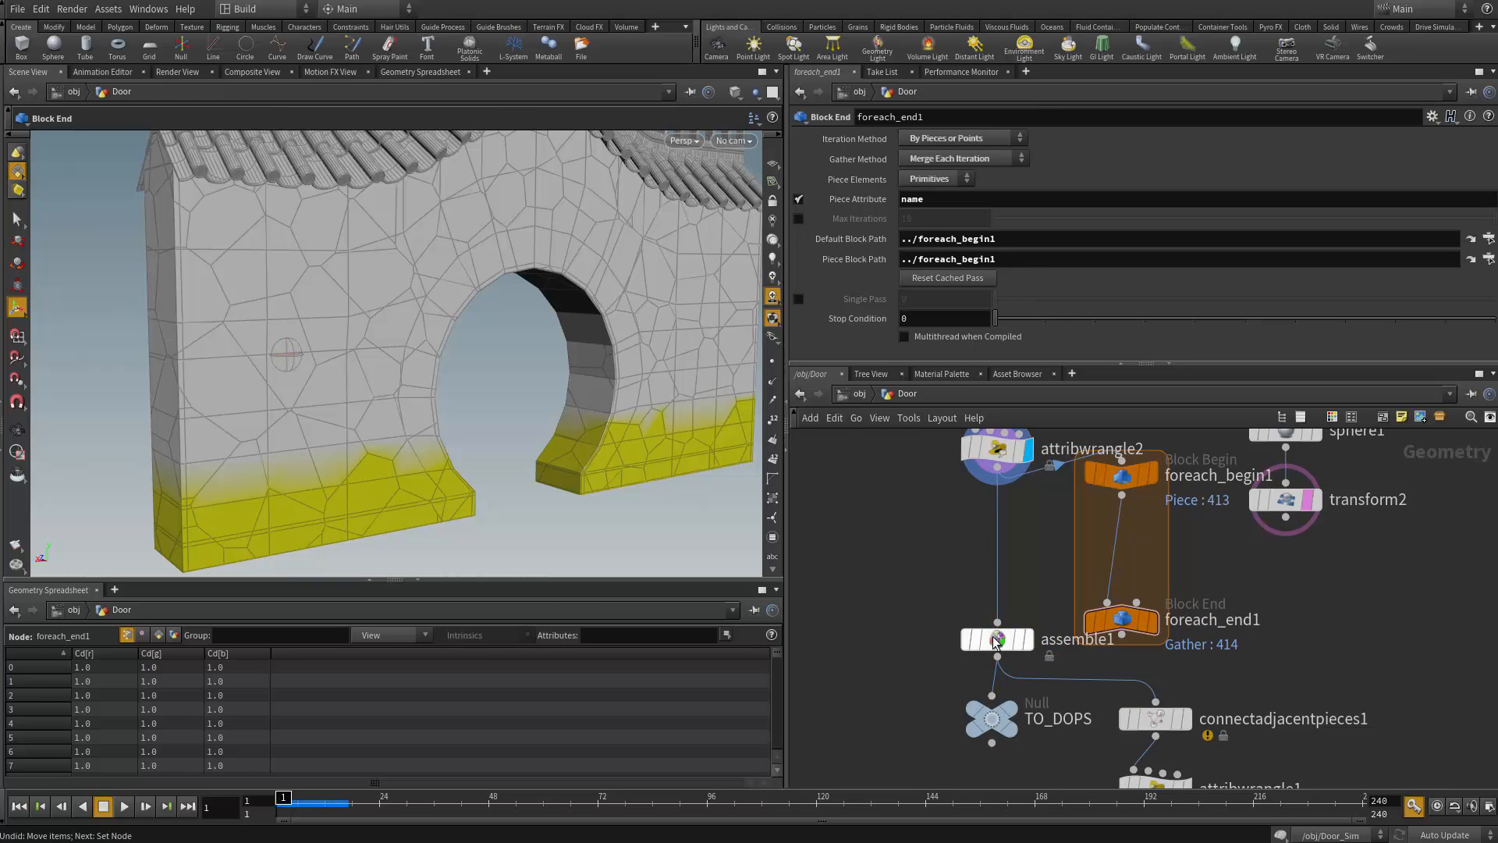
{"action": "left_click_drag", "start_coordinate": [998, 637], "coordinate": [1031, 666]}
{"action": "left_click_drag", "start_coordinate": [1122, 635], "coordinate": [995, 663]}
Move assemble1 and TO_DOPS down and line up foreach_begin1 and foreach_end1 in the main chain, spaced well apart
{"action": "left_click_drag", "start_coordinate": [880, 624], "coordinate": [1079, 792]}
{"action": "left_click_drag", "start_coordinate": [992, 722], "coordinate": [997, 764]}
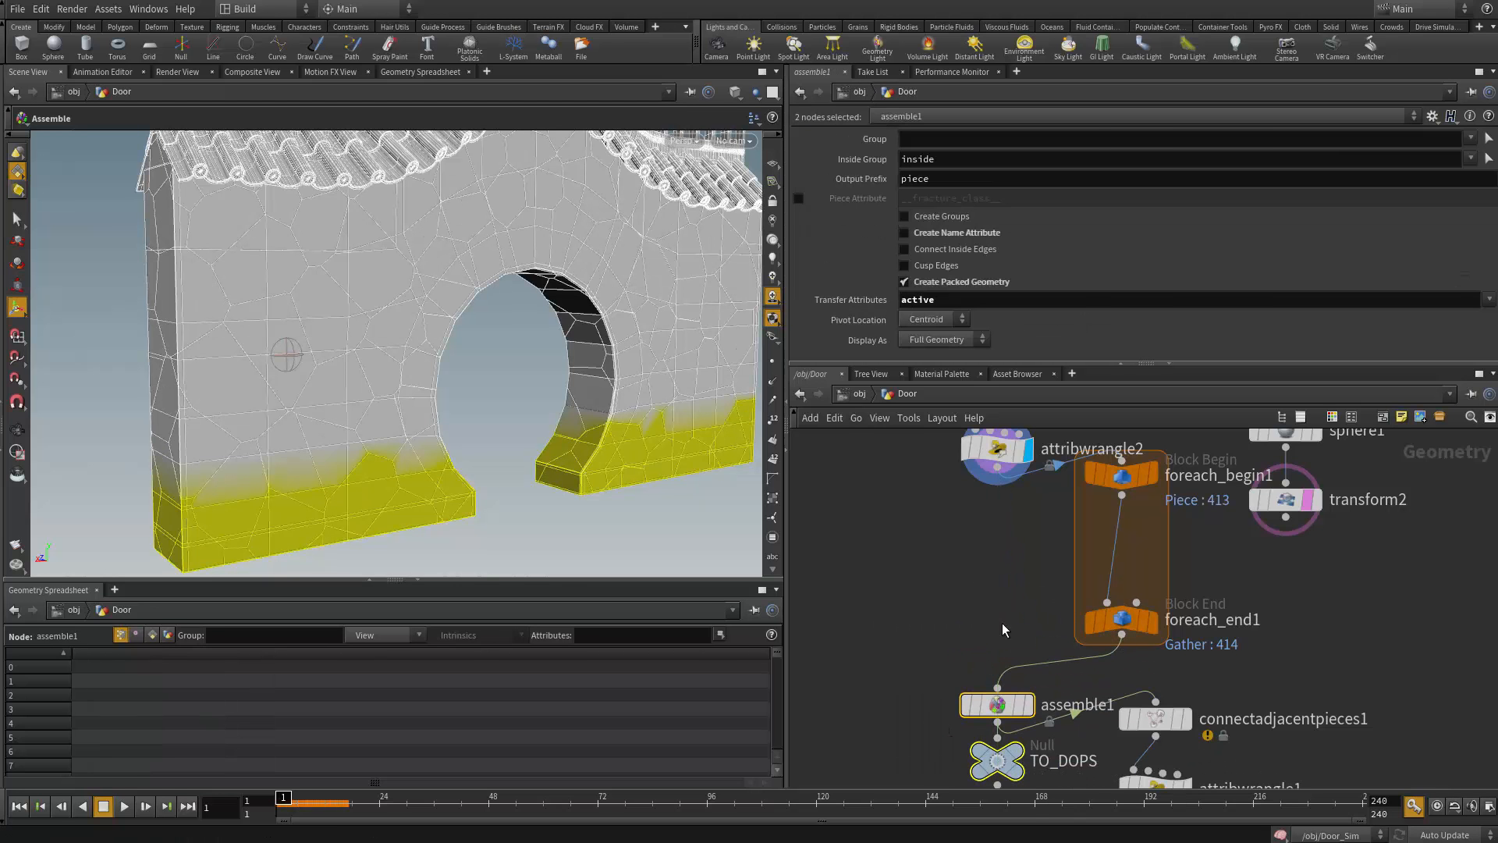
{"action": "middle_click_drag", "start_coordinate": [1005, 621], "coordinate": [977, 659]}
{"action": "left_click_drag", "start_coordinate": [1085, 525], "coordinate": [965, 574]}
{"action": "left_click_drag", "start_coordinate": [1092, 658], "coordinate": [968, 689]}
{"action": "middle_click_drag", "start_coordinate": [1097, 632], "coordinate": [1098, 710]}
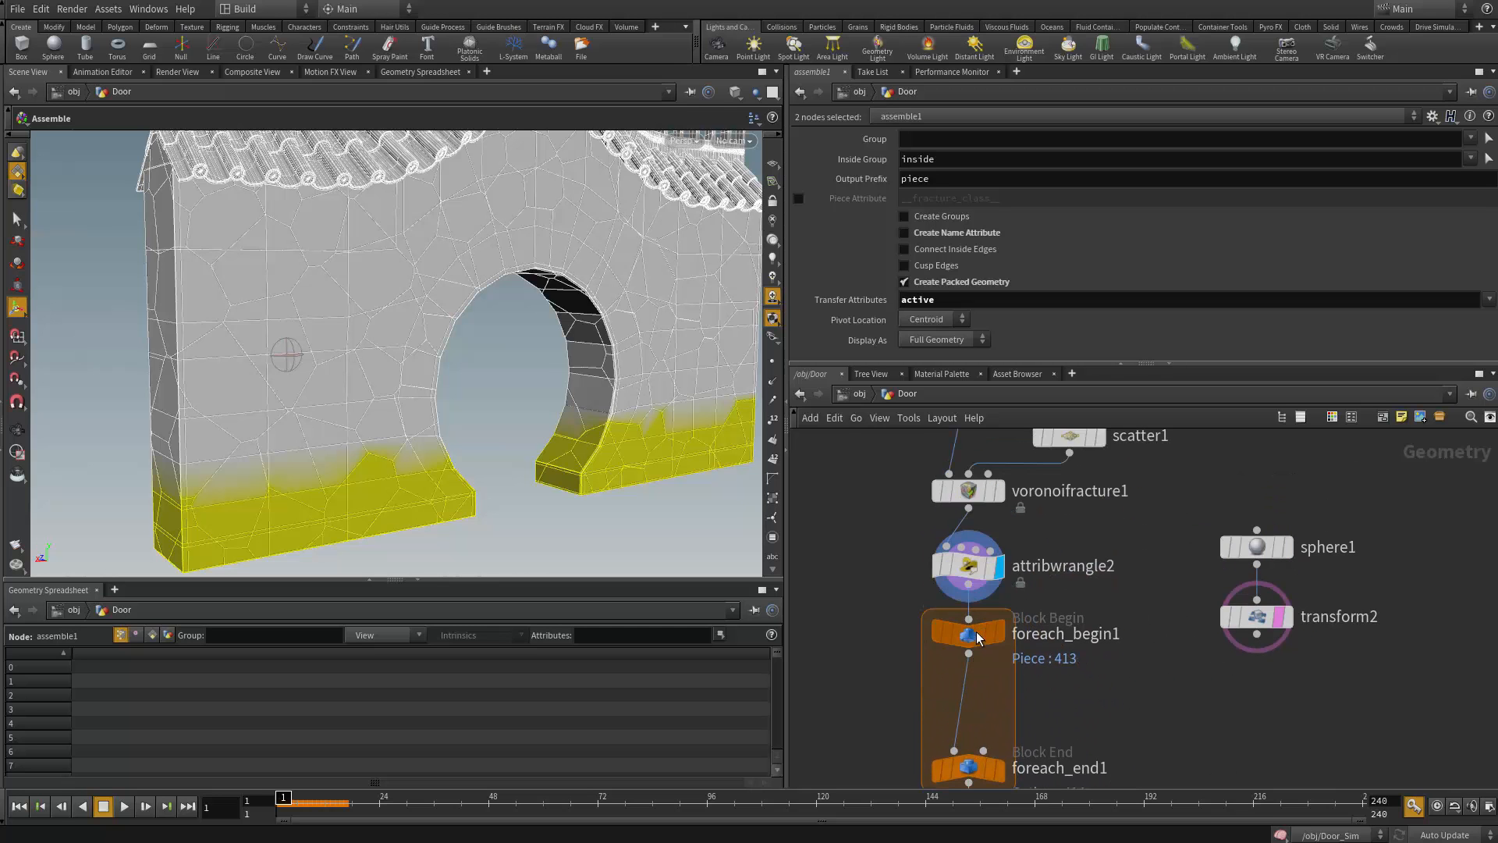
{"action": "left_click_drag", "start_coordinate": [979, 638], "coordinate": [980, 527], "text": "shift"}
{"action": "left_click", "coordinate": [1016, 578]}
Check the settings of foreach_begin1 and enable Single Pass on foreach_end1
{"action": "scroll", "coordinate": [1075, 558], "scroll_direction": "up", "scroll_amount": 2}
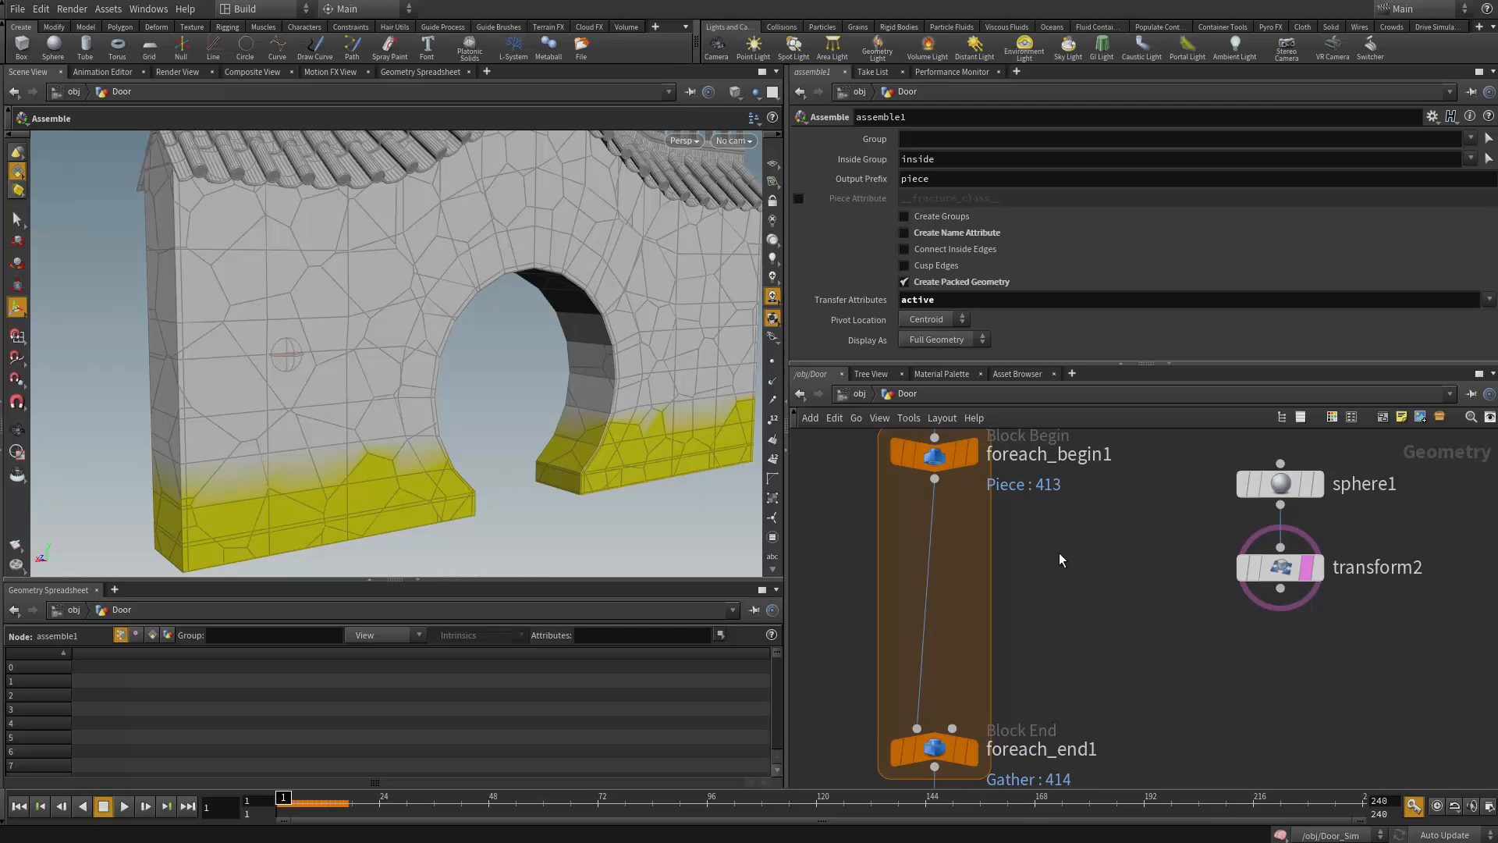
{"action": "scroll", "coordinate": [1018, 636], "scroll_direction": "down", "scroll_amount": 2}
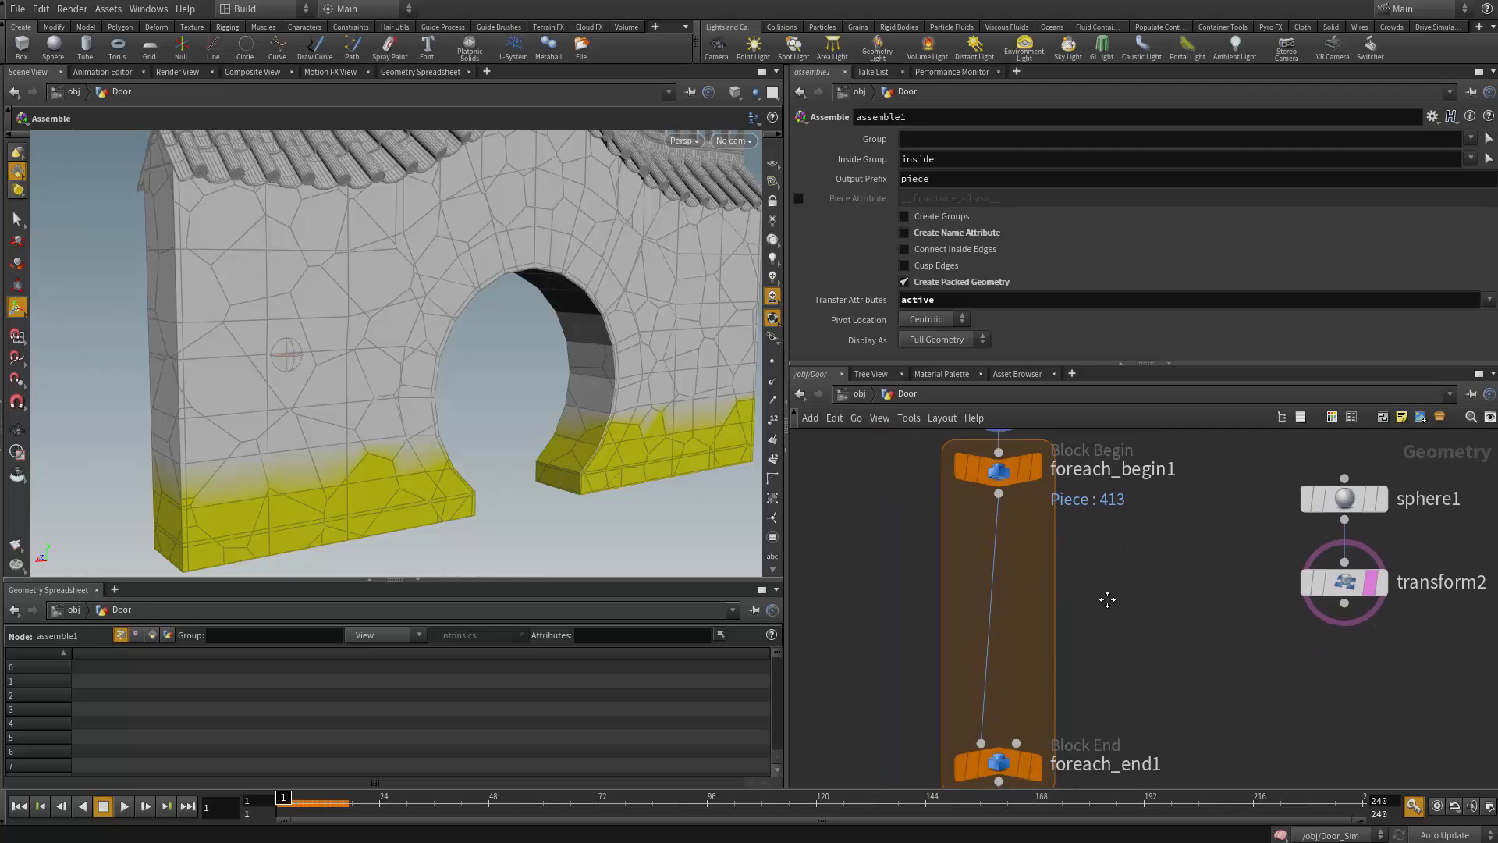
{"action": "scroll", "coordinate": [1061, 634], "scroll_direction": "up", "scroll_amount": 2}
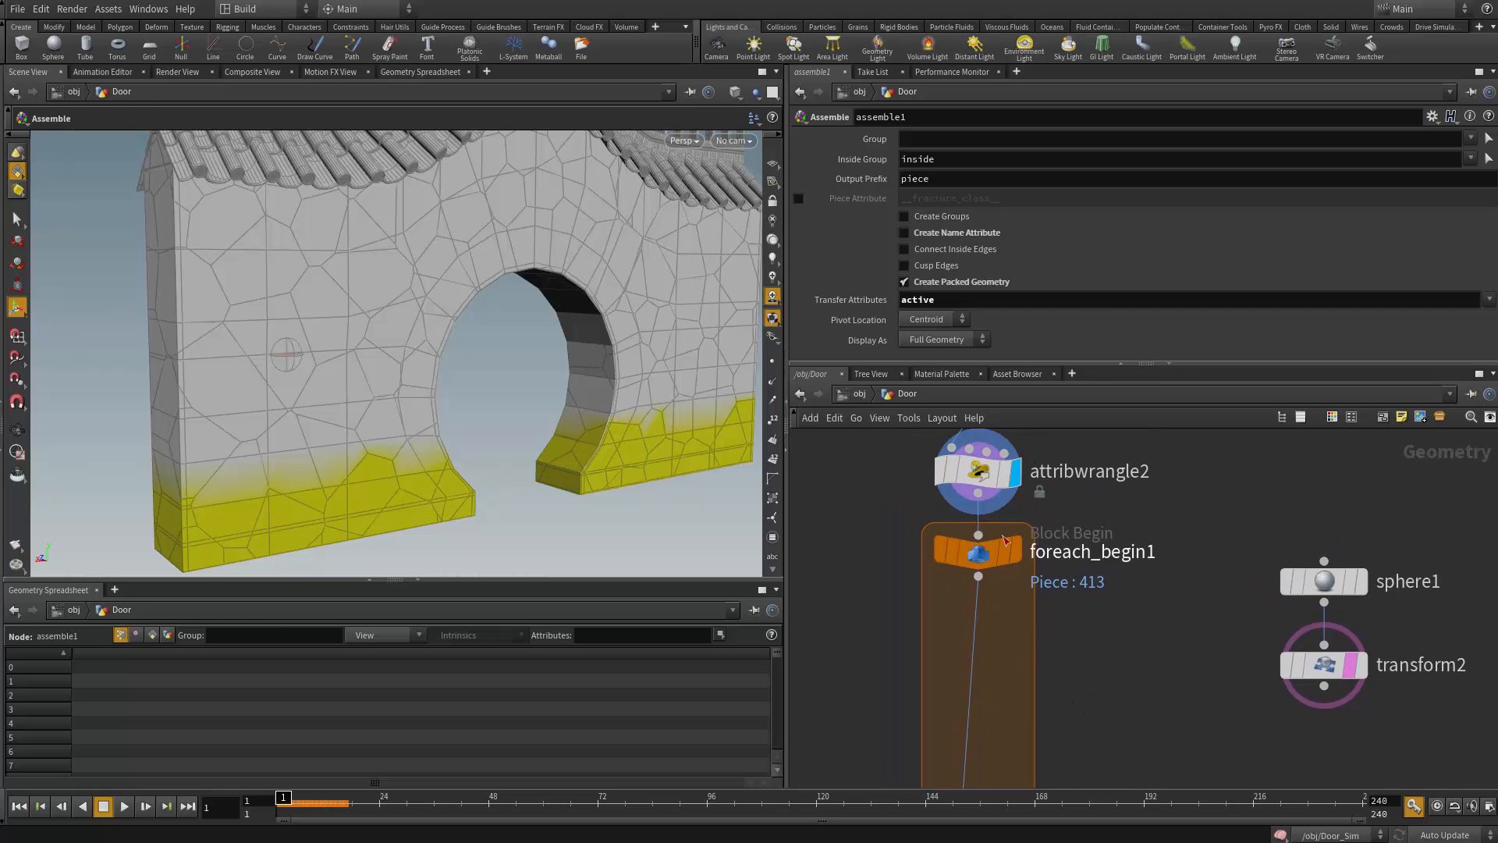
{"action": "left_click", "coordinate": [985, 546]}
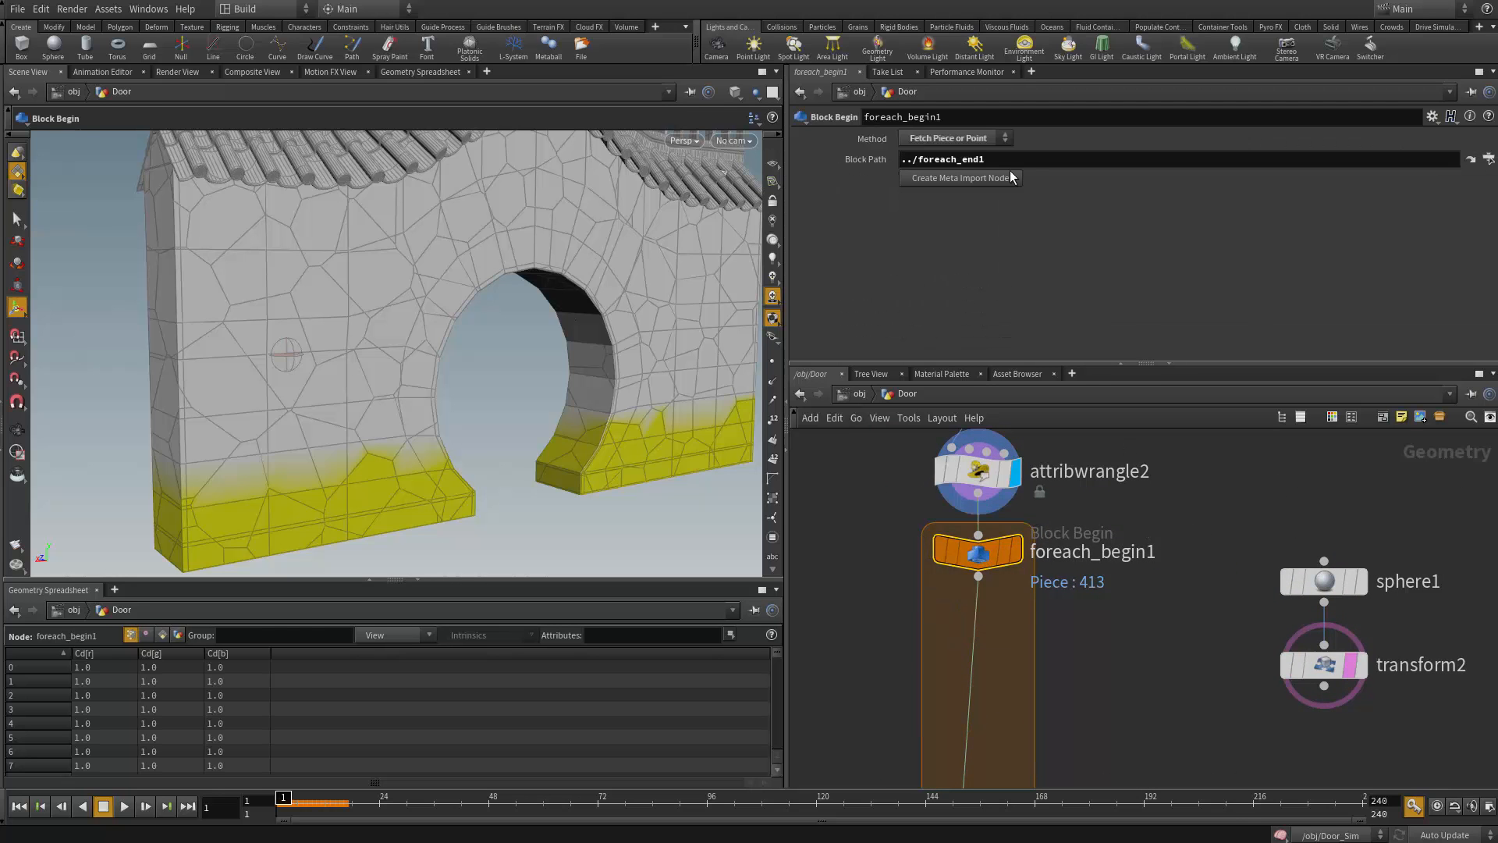
{"action": "middle_click_drag", "start_coordinate": [1203, 705], "coordinate": [1137, 511]}
{"action": "left_click", "coordinate": [971, 602]}
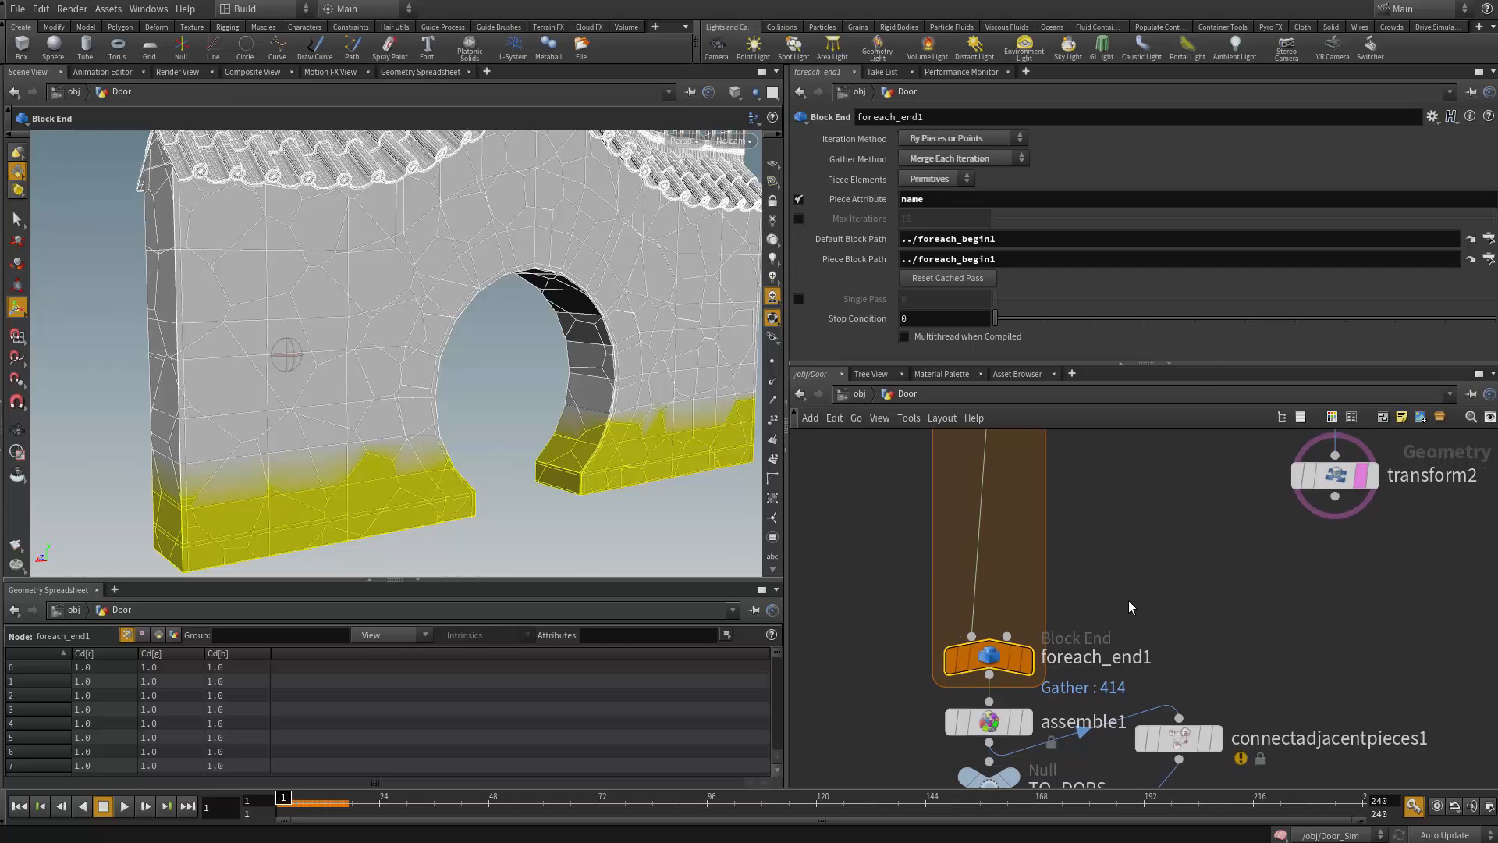
{"action": "mouse_move", "coordinate": [1000, 630]}
{"action": "left_click", "coordinate": [798, 299]}
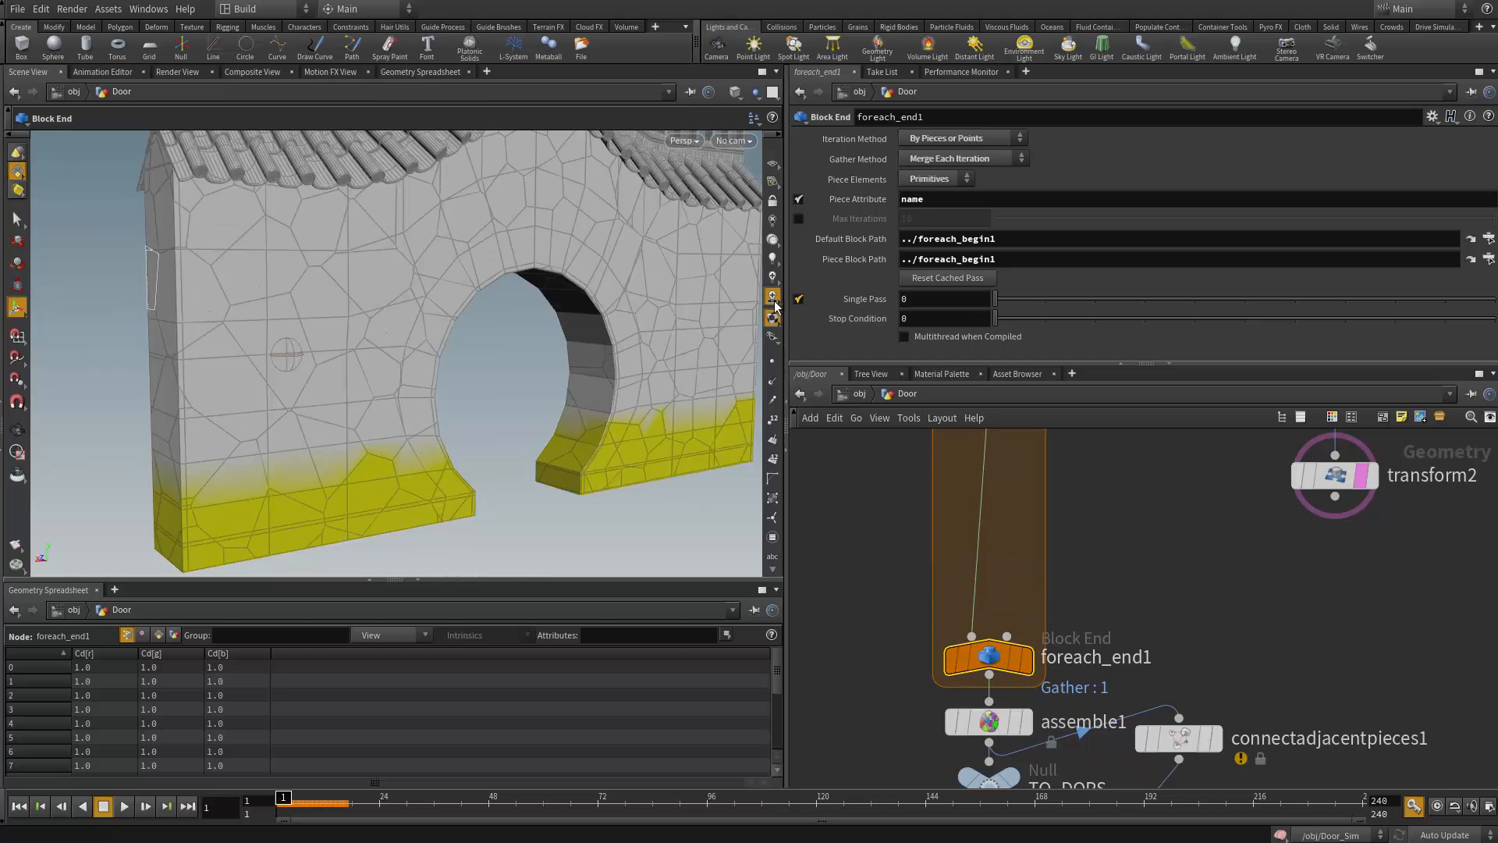
Turn off the template display of transform2 and view the single-pass piece from the wall's other side
{"action": "left_click_drag", "start_coordinate": [402, 358], "coordinate": [507, 367]}
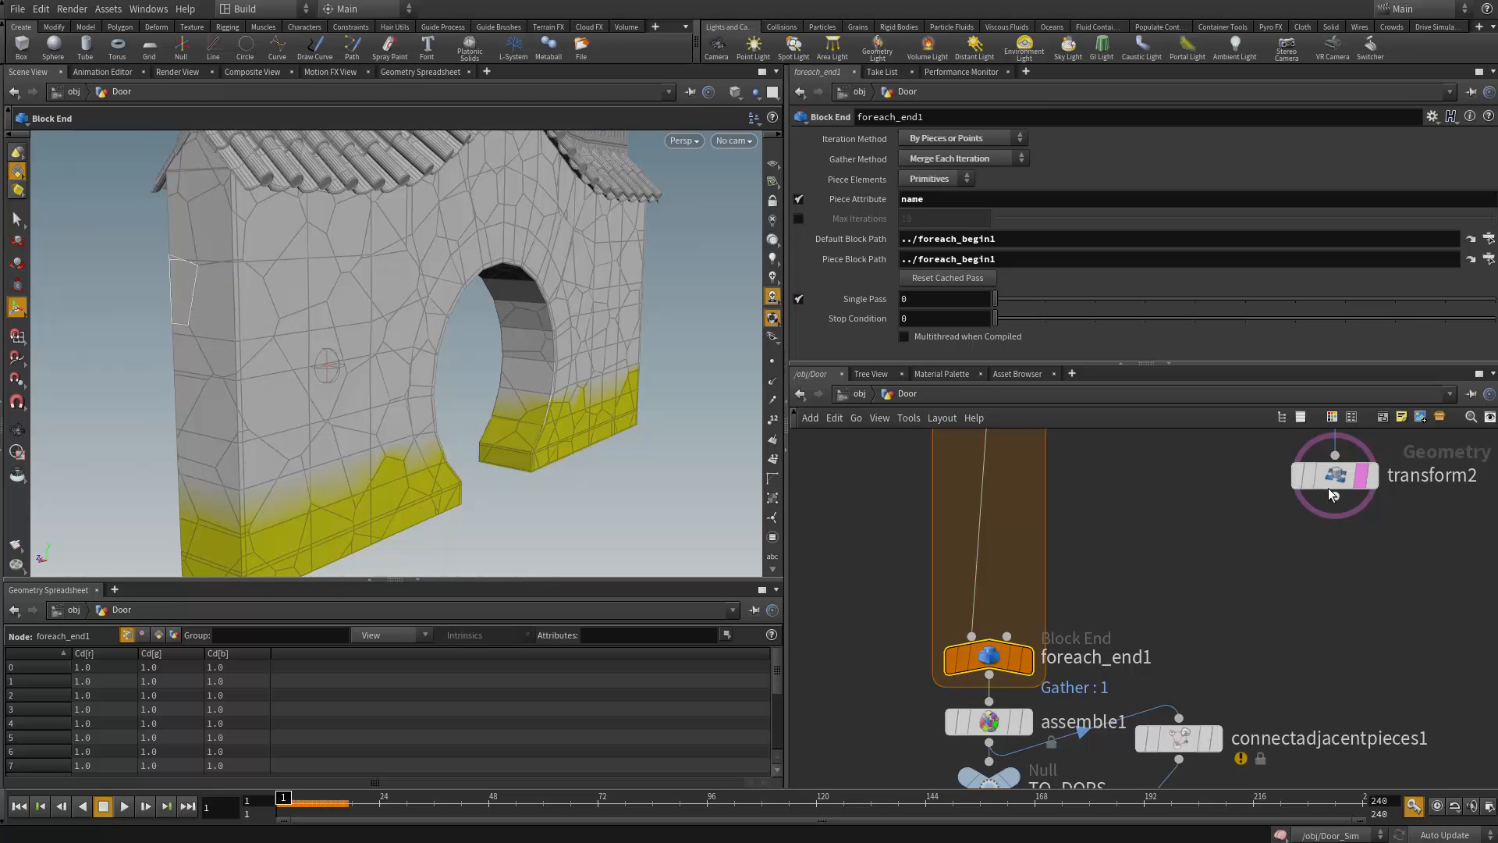
{"action": "mouse_move", "coordinate": [1363, 480]}
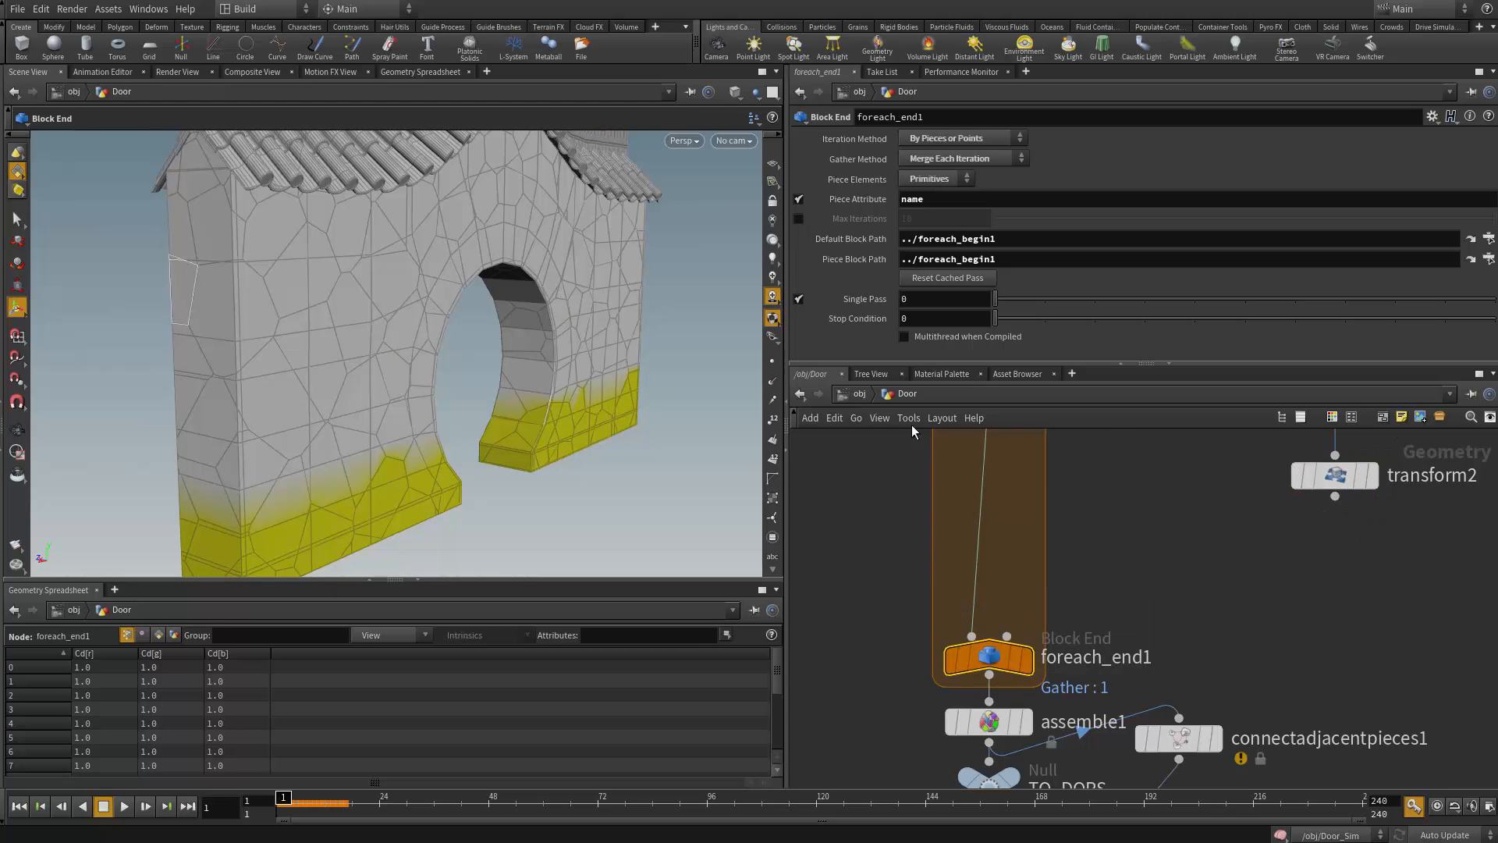
{"action": "left_click_drag", "start_coordinate": [593, 387], "coordinate": [367, 390]}
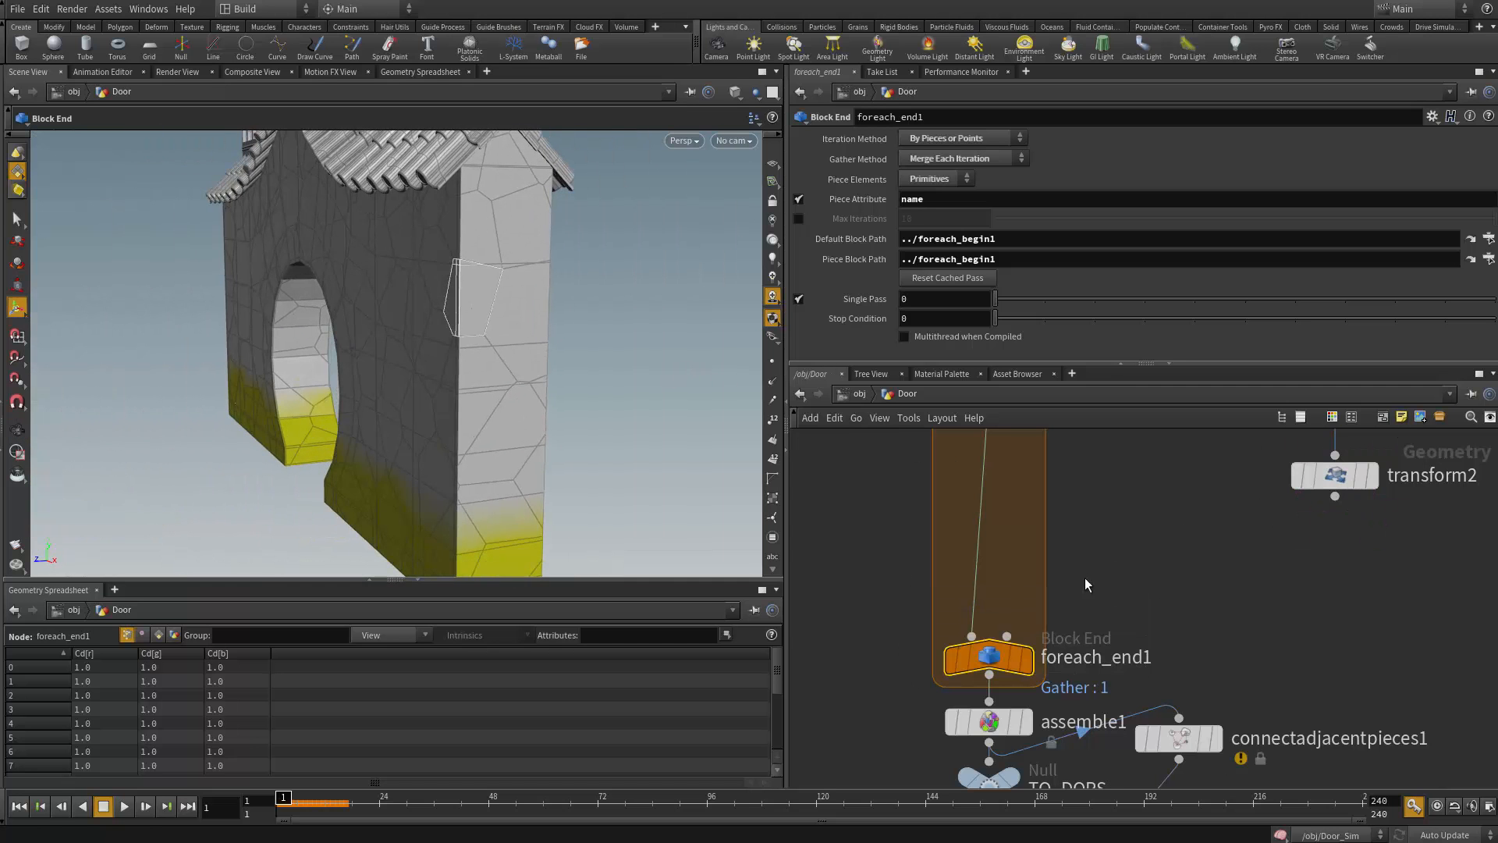
Set the Single Pass value of foreach_end1 to 4
{"action": "left_click_drag", "start_coordinate": [996, 299], "coordinate": [1029, 302]}
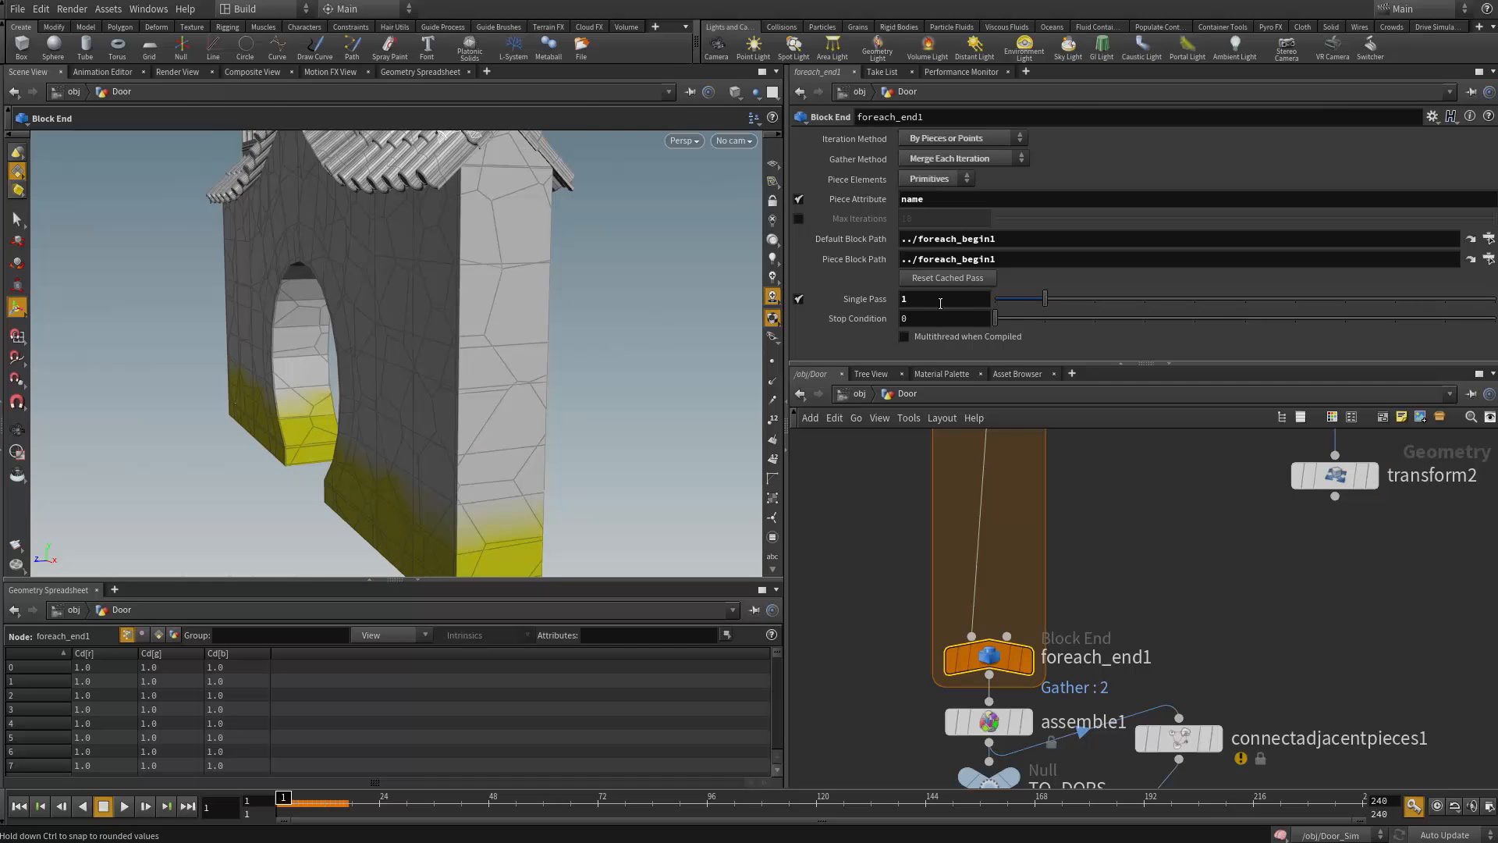
{"action": "left_click_drag", "start_coordinate": [696, 294], "coordinate": [536, 335]}
{"action": "left_click_drag", "start_coordinate": [1044, 300], "coordinate": [1194, 295]}
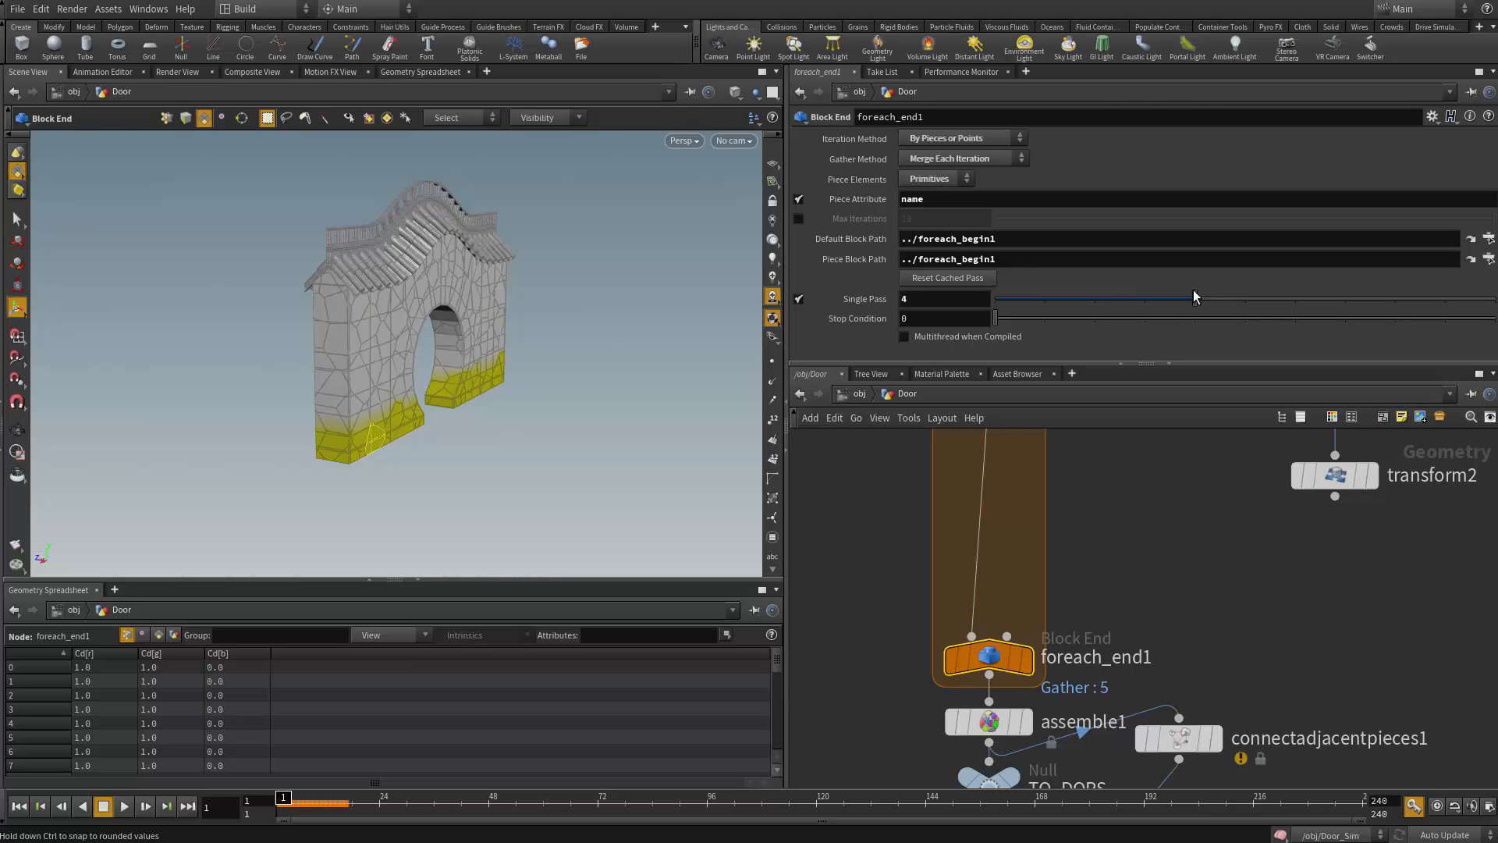
Examine the single-pass piece on the gate and the node chain around the for-each block
{"action": "scroll", "coordinate": [1150, 571], "scroll_direction": "down", "scroll_amount": 4}
{"action": "middle_click_drag", "start_coordinate": [1145, 567], "coordinate": [1065, 597]}
{"action": "key", "text": "Escape"}
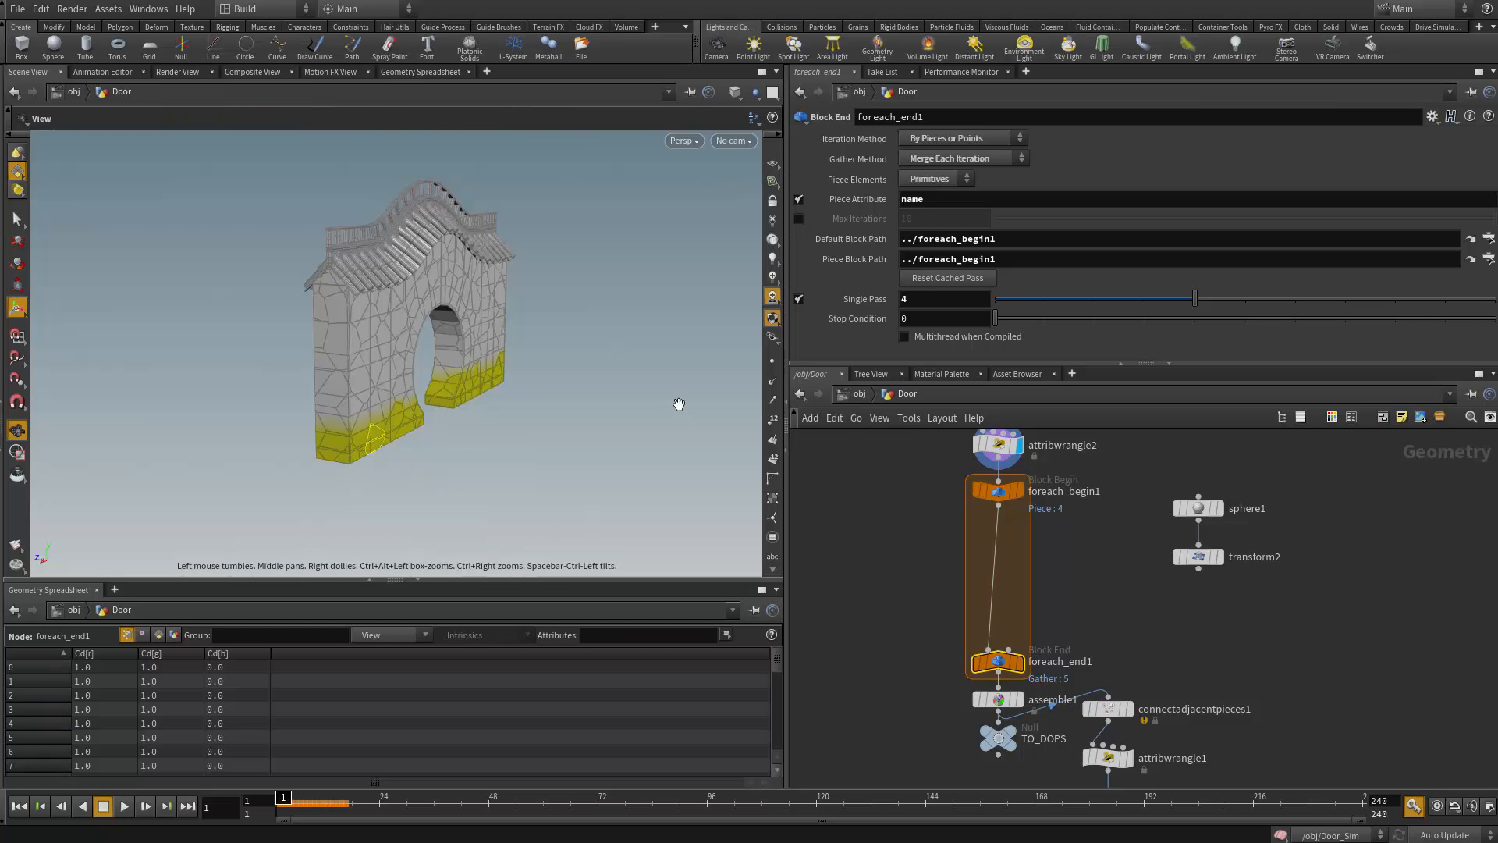
{"action": "left_click_drag", "start_coordinate": [678, 404], "coordinate": [627, 510]}
{"action": "middle_click_drag", "start_coordinate": [627, 510], "coordinate": [1157, 593]}
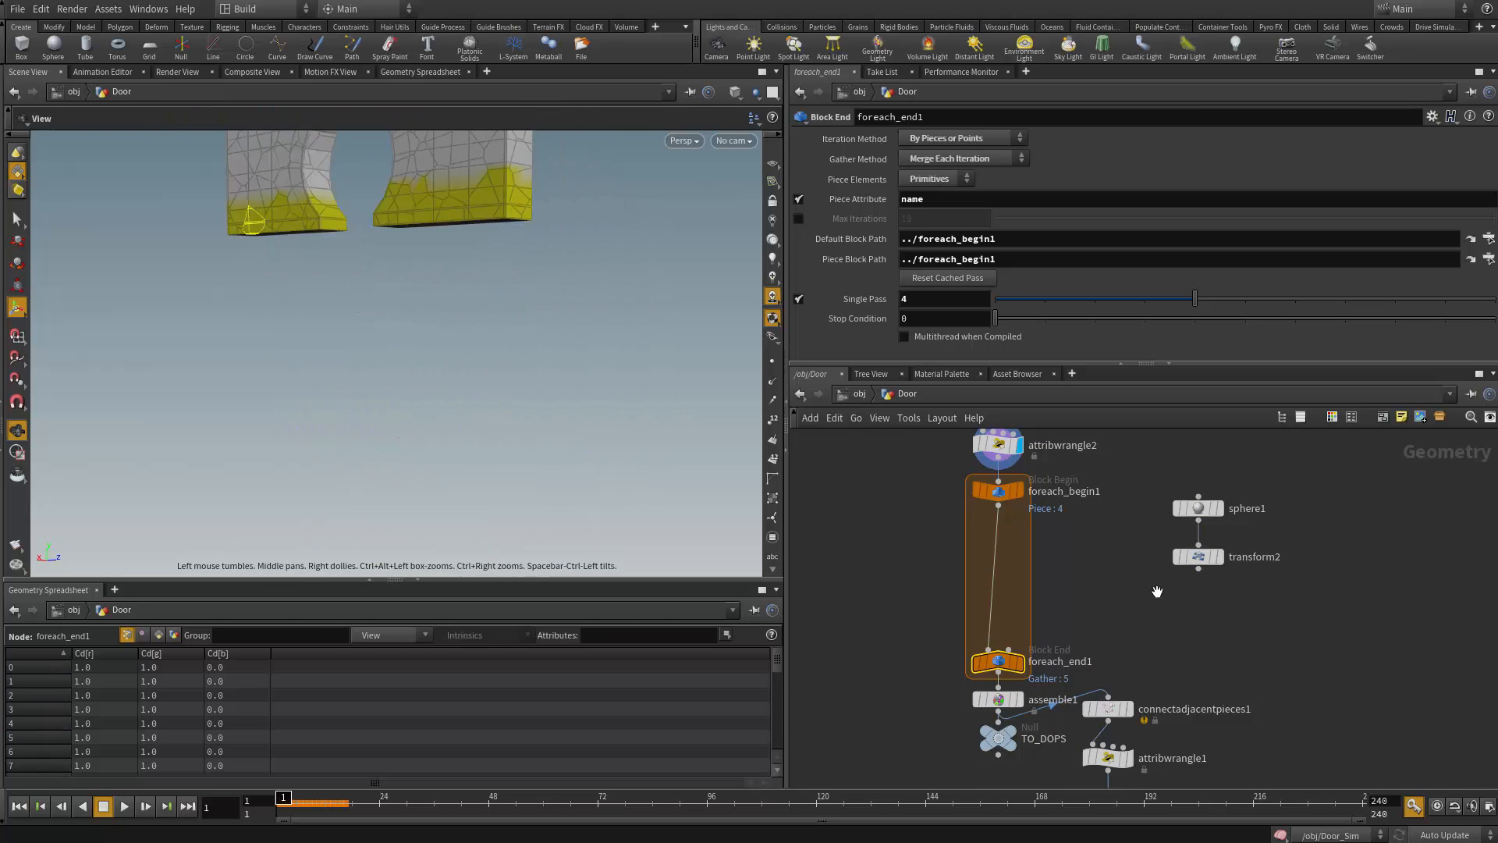
{"action": "middle_click_drag", "start_coordinate": [520, 201], "coordinate": [618, 373]}
{"action": "middle_click_drag", "start_coordinate": [1248, 741], "coordinate": [1256, 572]}
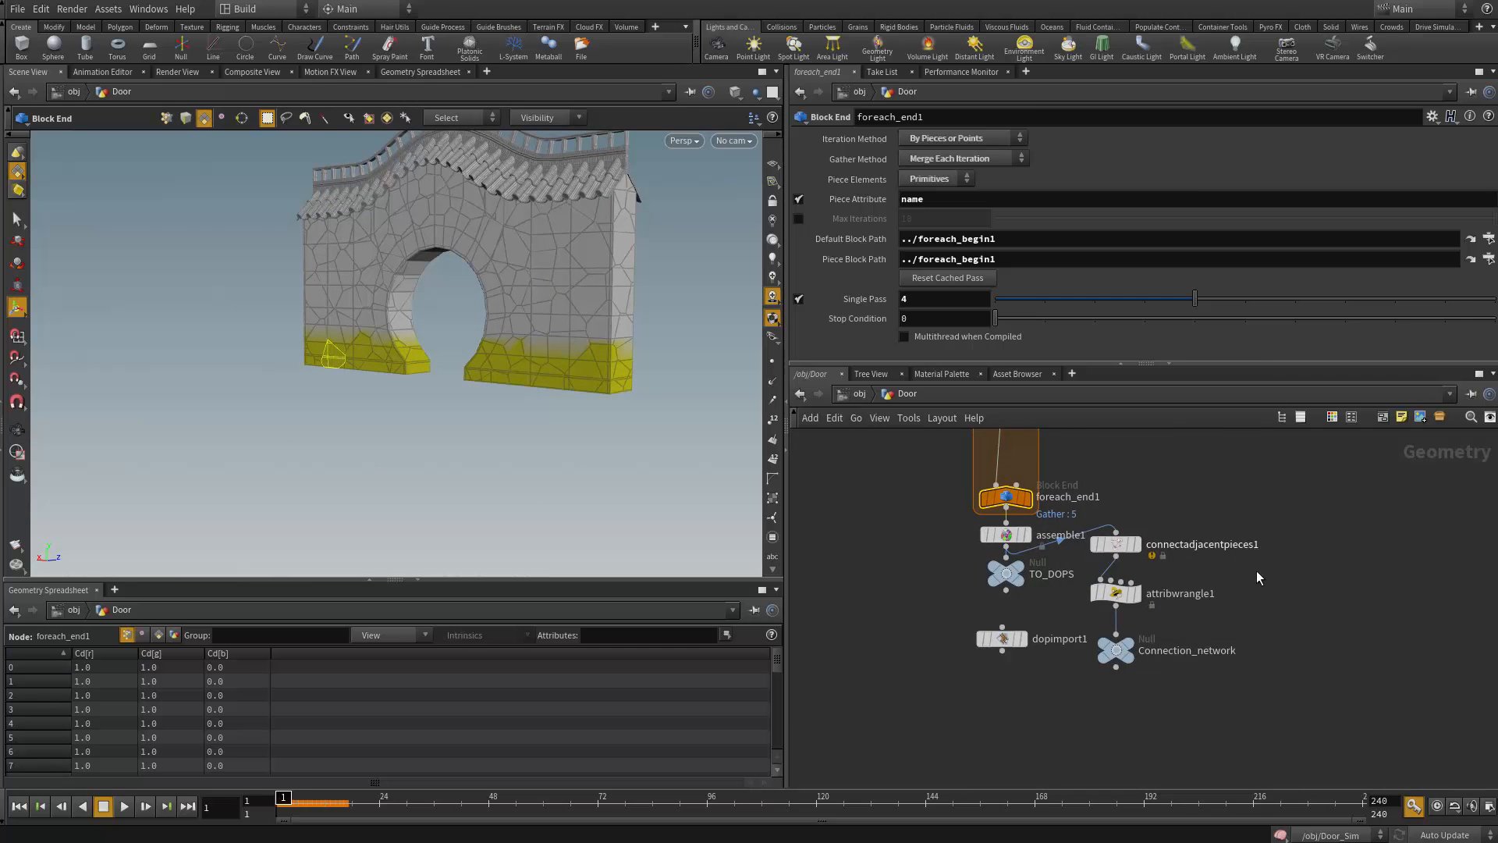
{"action": "middle_click_drag", "start_coordinate": [1237, 445], "coordinate": [1248, 593]}
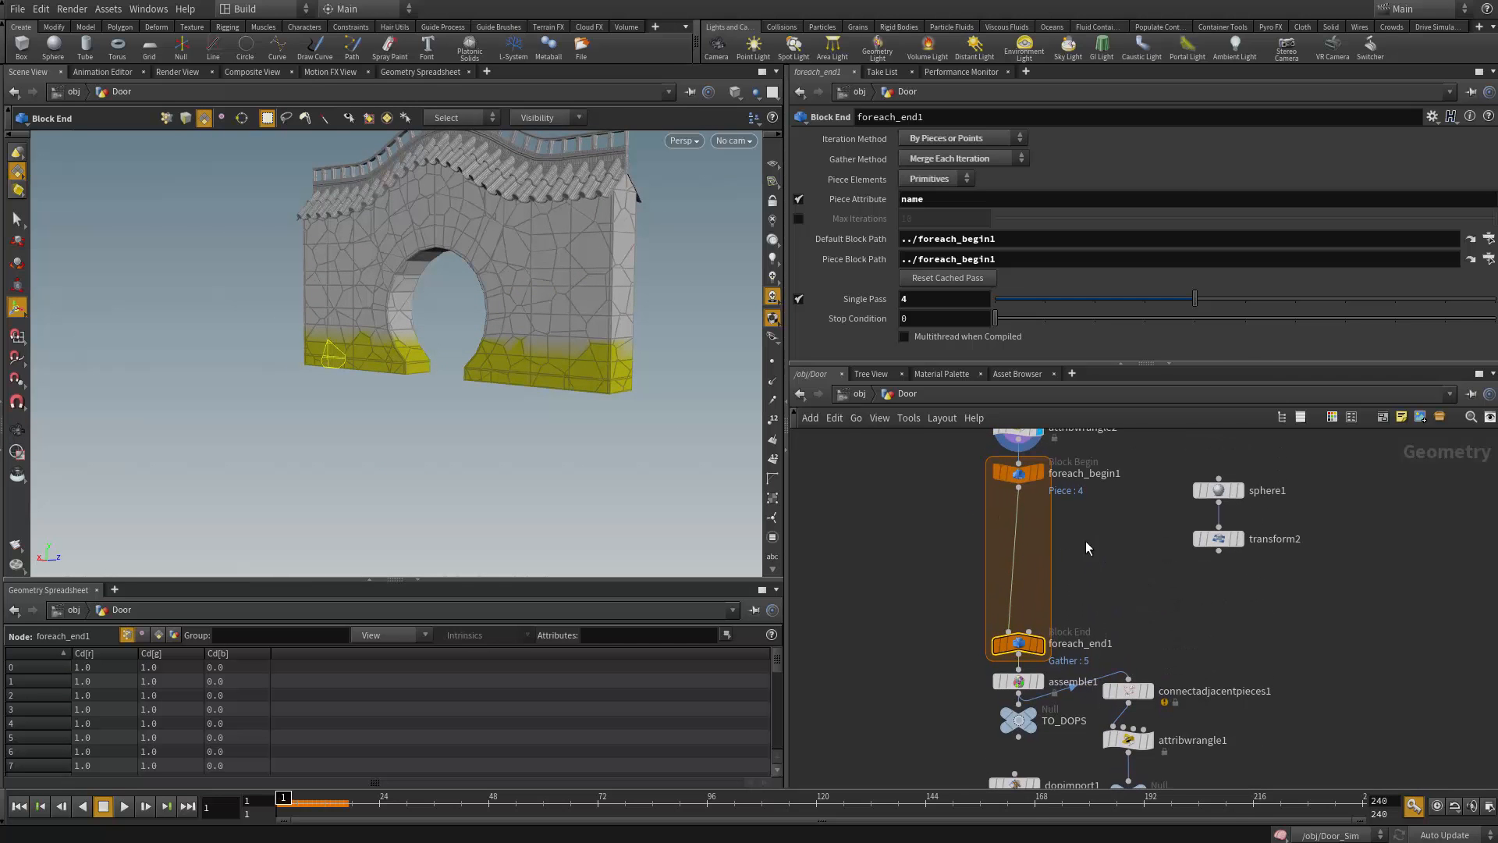
{"action": "middle_click_drag", "start_coordinate": [954, 514], "coordinate": [925, 759]}
{"action": "middle_click_drag", "start_coordinate": [913, 611], "coordinate": [921, 529]}
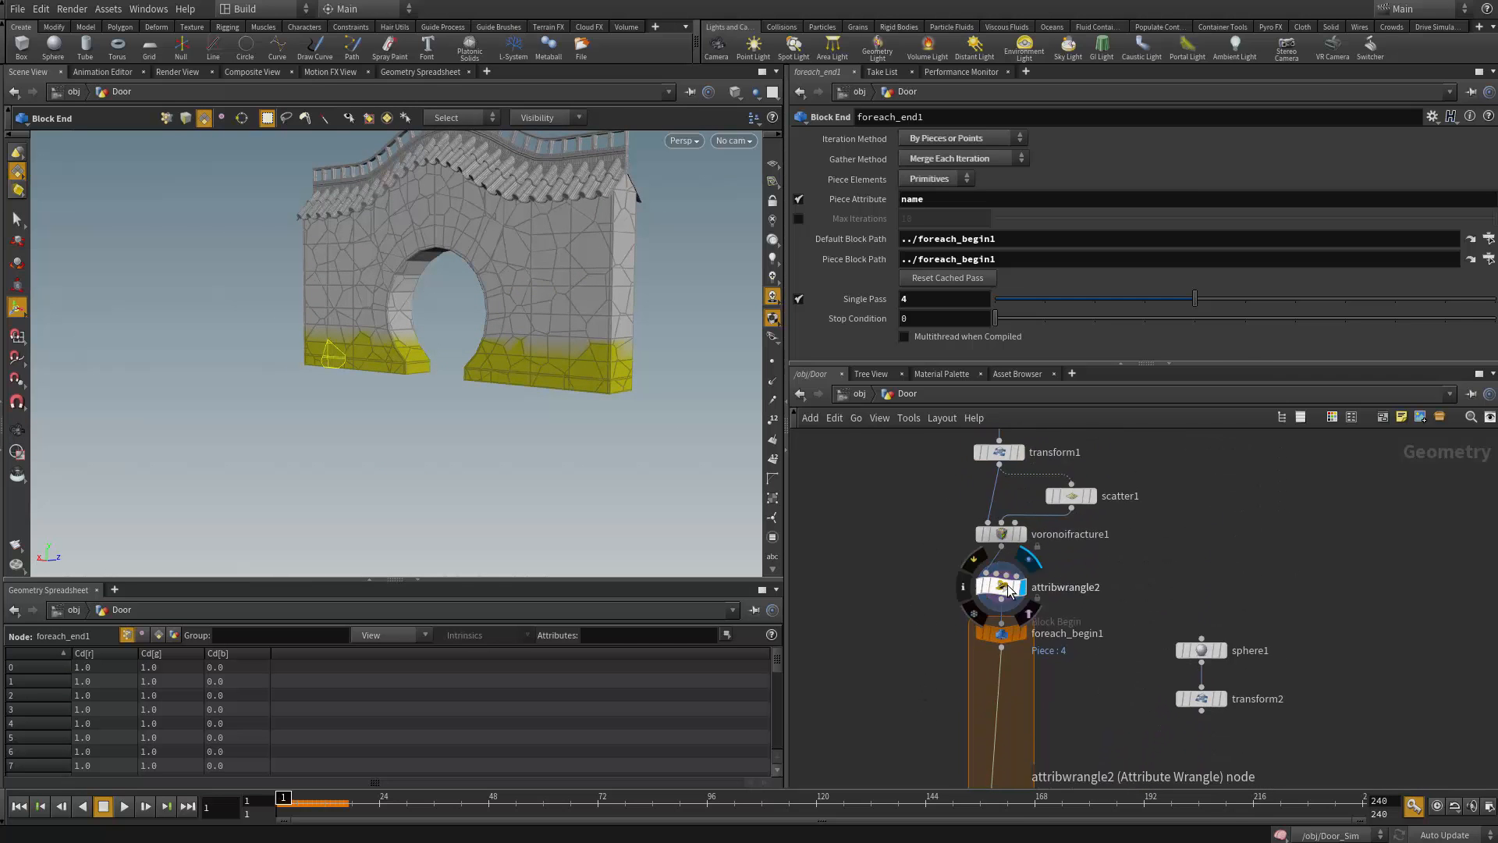
Display foreach_end1 to isolate its single-pass piece and bring that piece up close in the viewport
{"action": "scroll", "coordinate": [1007, 587], "scroll_direction": "up", "scroll_amount": 2}
{"action": "scroll", "coordinate": [1051, 627], "scroll_direction": "up", "scroll_amount": 1}
{"action": "scroll", "coordinate": [1051, 658], "scroll_direction": "up", "scroll_amount": 1}
{"action": "middle_click_drag", "start_coordinate": [1170, 748], "coordinate": [1142, 567]}
{"action": "scroll", "coordinate": [1143, 568], "scroll_direction": "up", "scroll_amount": 1}
{"action": "middle_click_drag", "start_coordinate": [1003, 703], "coordinate": [1045, 597]}
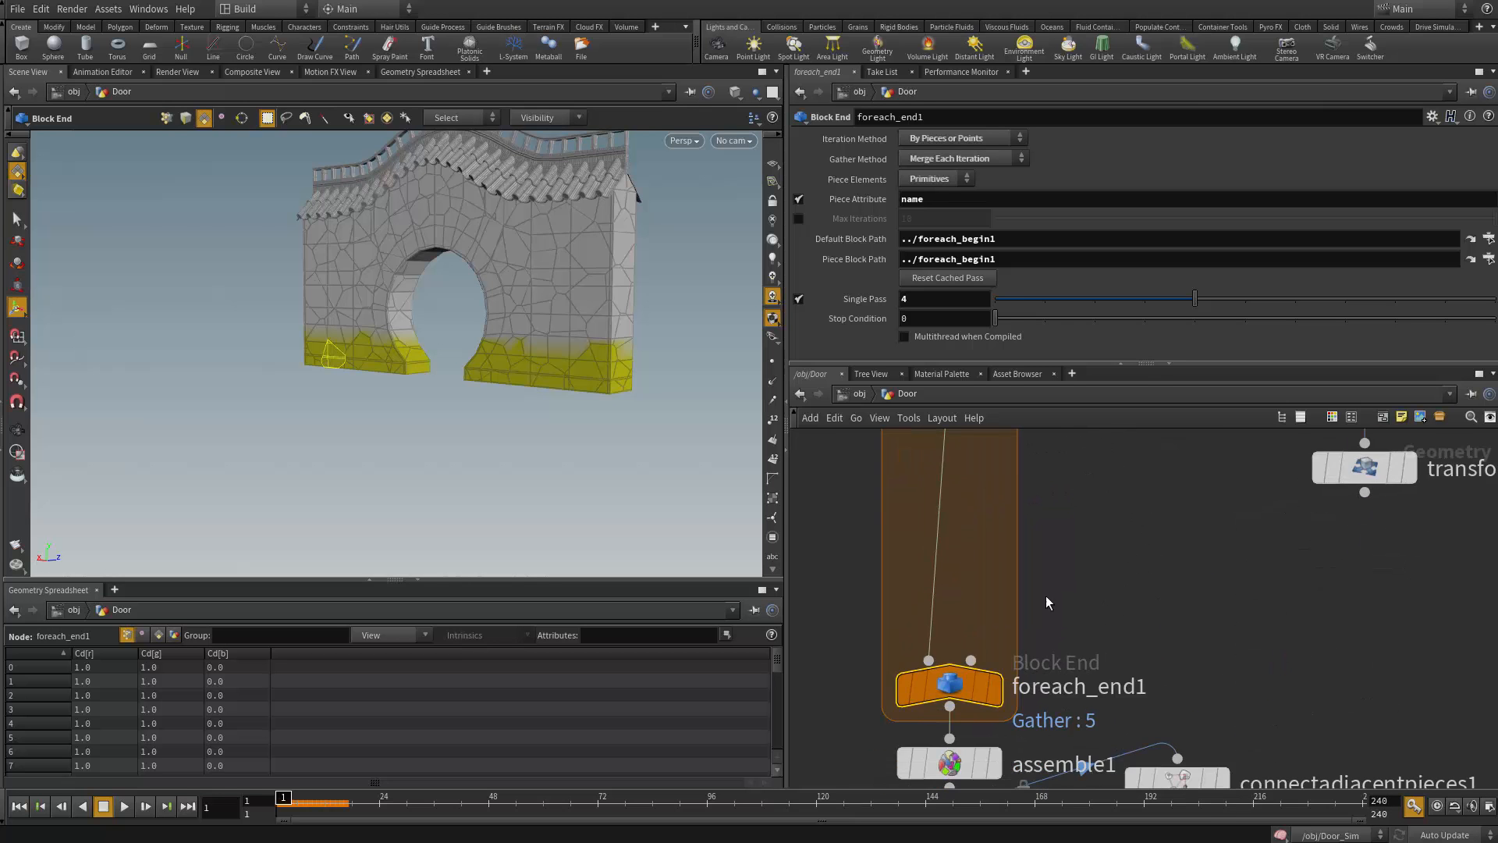
{"action": "middle_click_drag", "start_coordinate": [1148, 640], "coordinate": [1192, 606]}
{"action": "left_click", "coordinate": [1039, 662]}
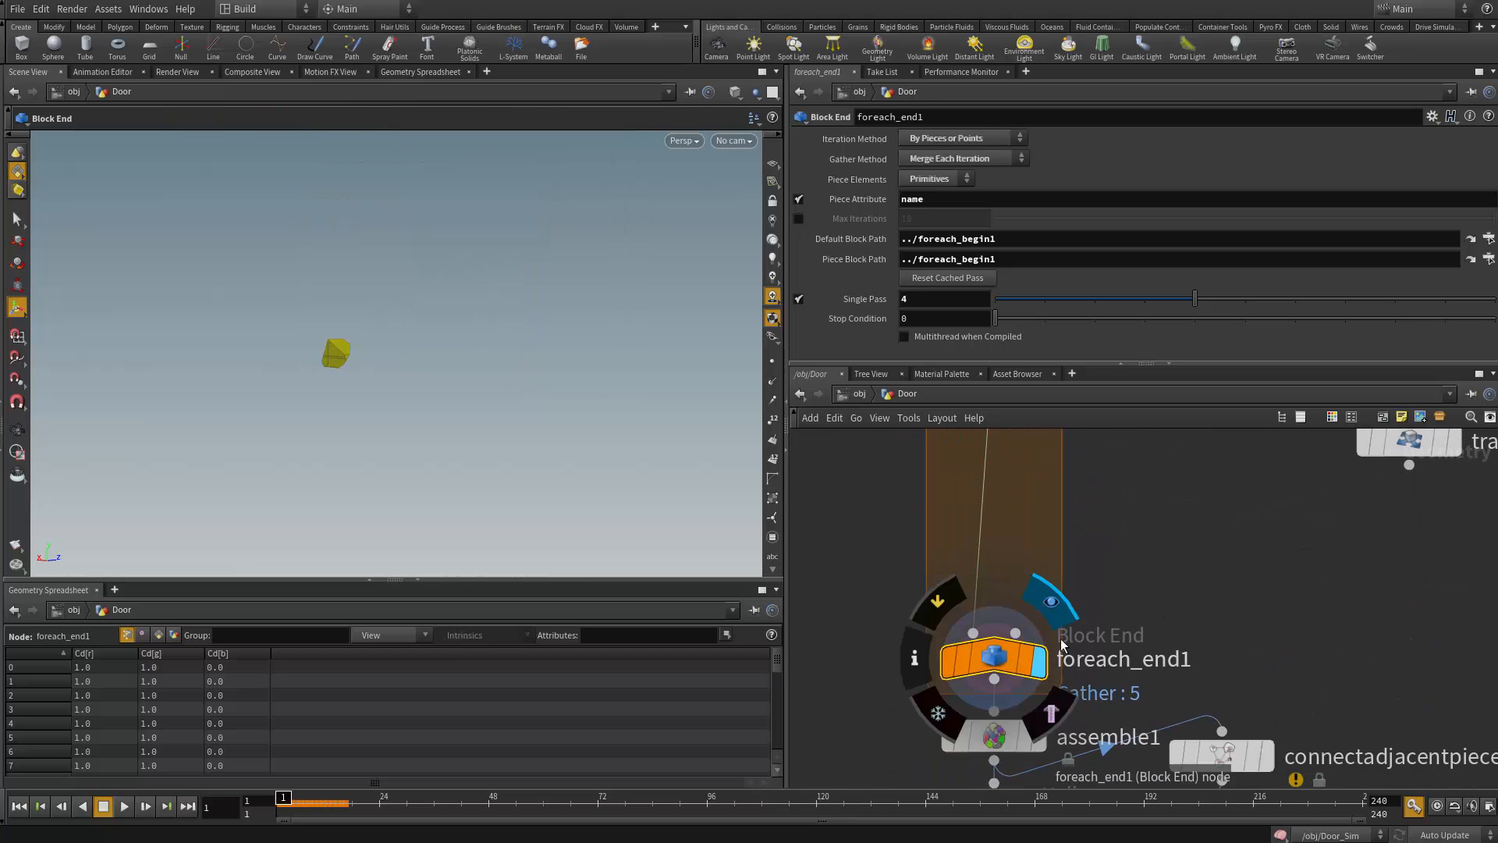
{"action": "right_click_drag", "start_coordinate": [325, 362], "coordinate": [418, 354]}
{"action": "middle_click_drag", "start_coordinate": [454, 368], "coordinate": [535, 401]}
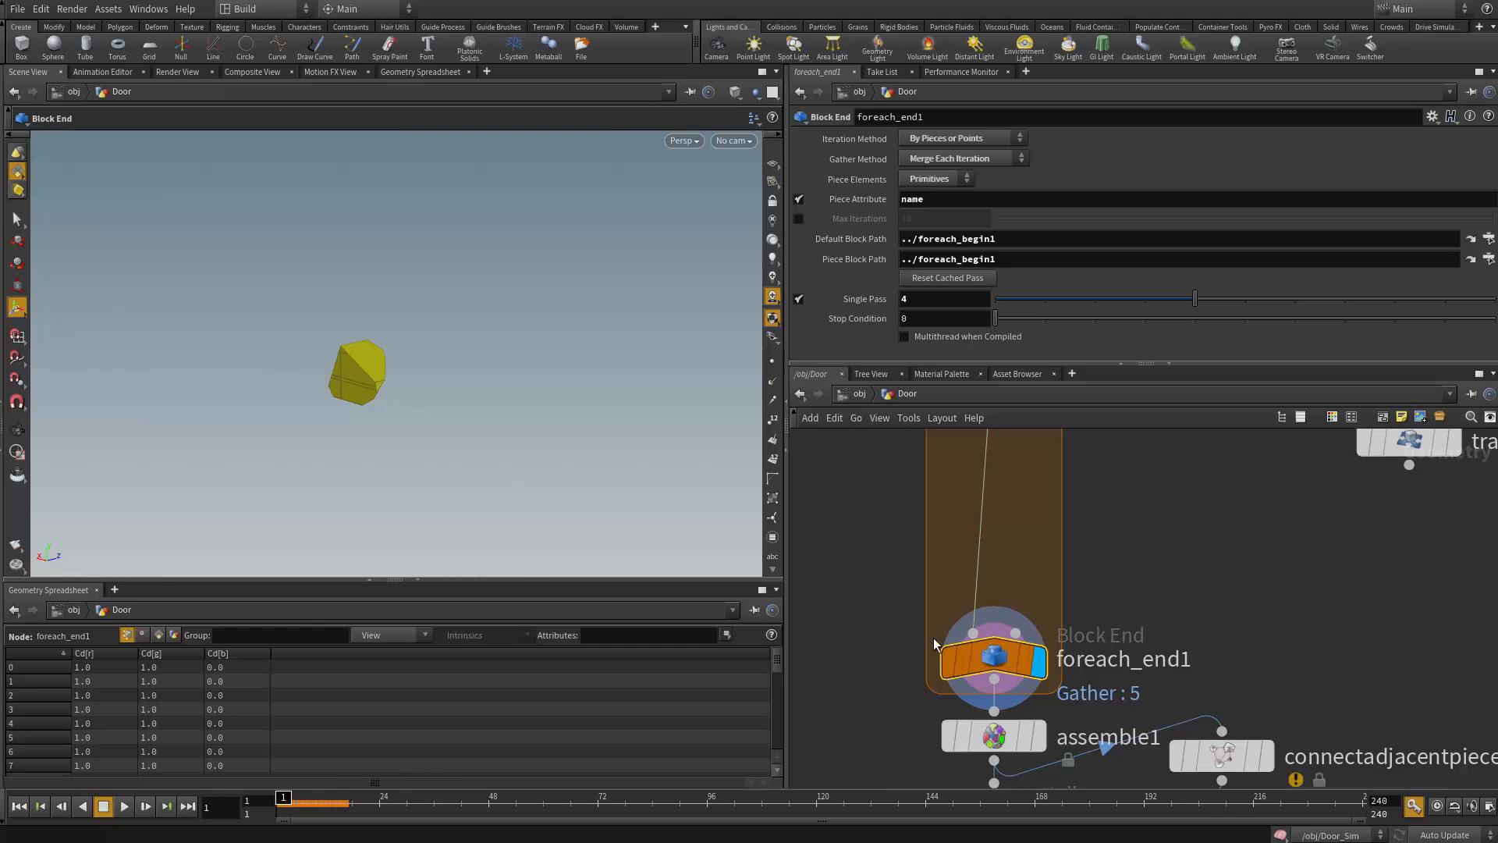
Set the Single Pass value of foreach_end1 to 0, and turn single-pass mode off to process all pieces
{"action": "left_click_drag", "start_coordinate": [1167, 298], "coordinate": [984, 292]}
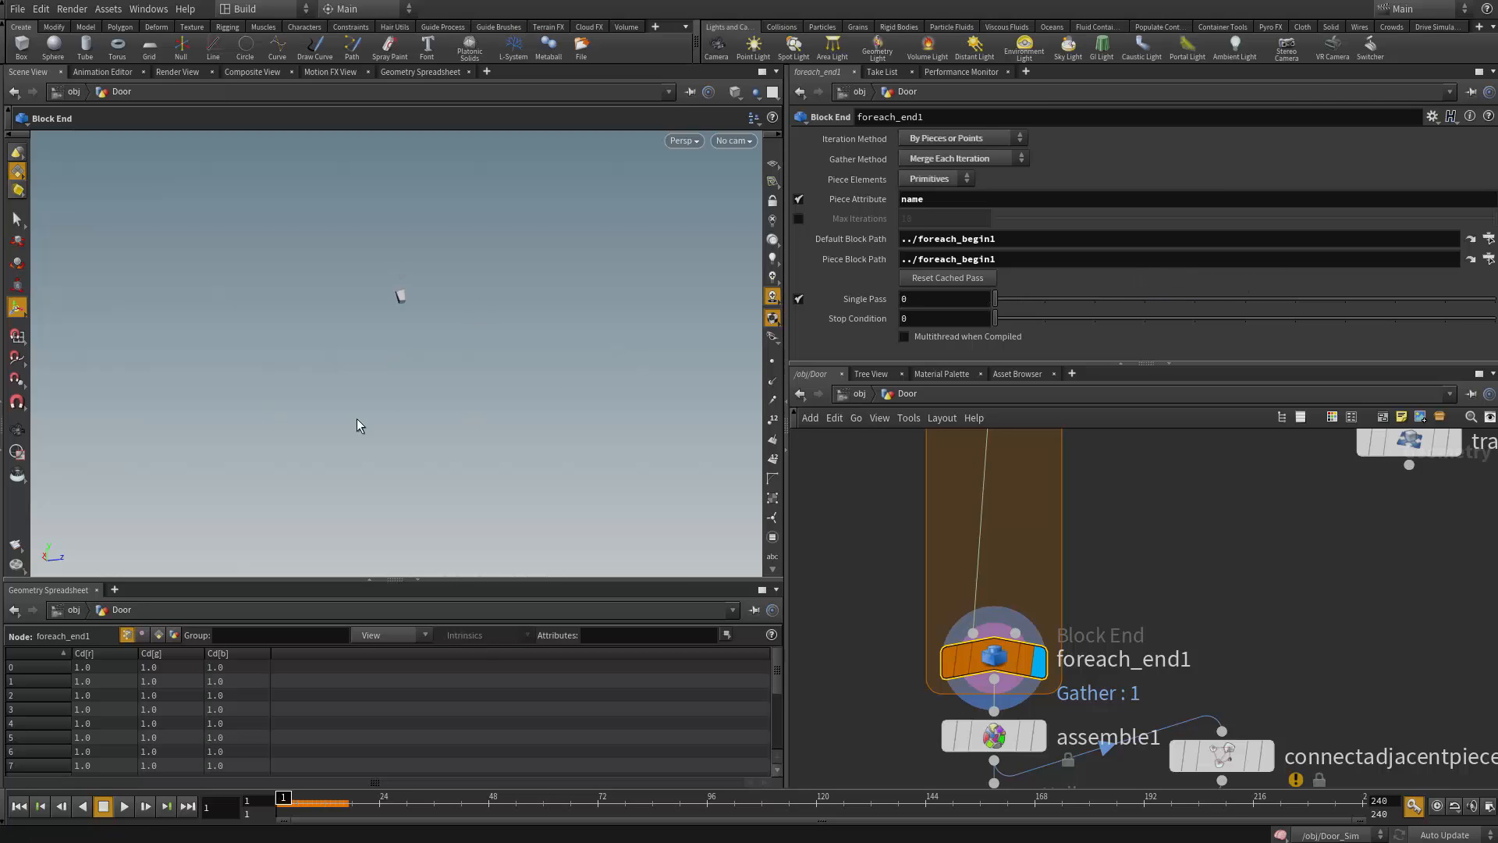
{"action": "left_click_drag", "start_coordinate": [358, 422], "coordinate": [195, 428], "text": "alt"}
{"action": "middle_click_drag", "start_coordinate": [1233, 513], "coordinate": [1218, 548]}
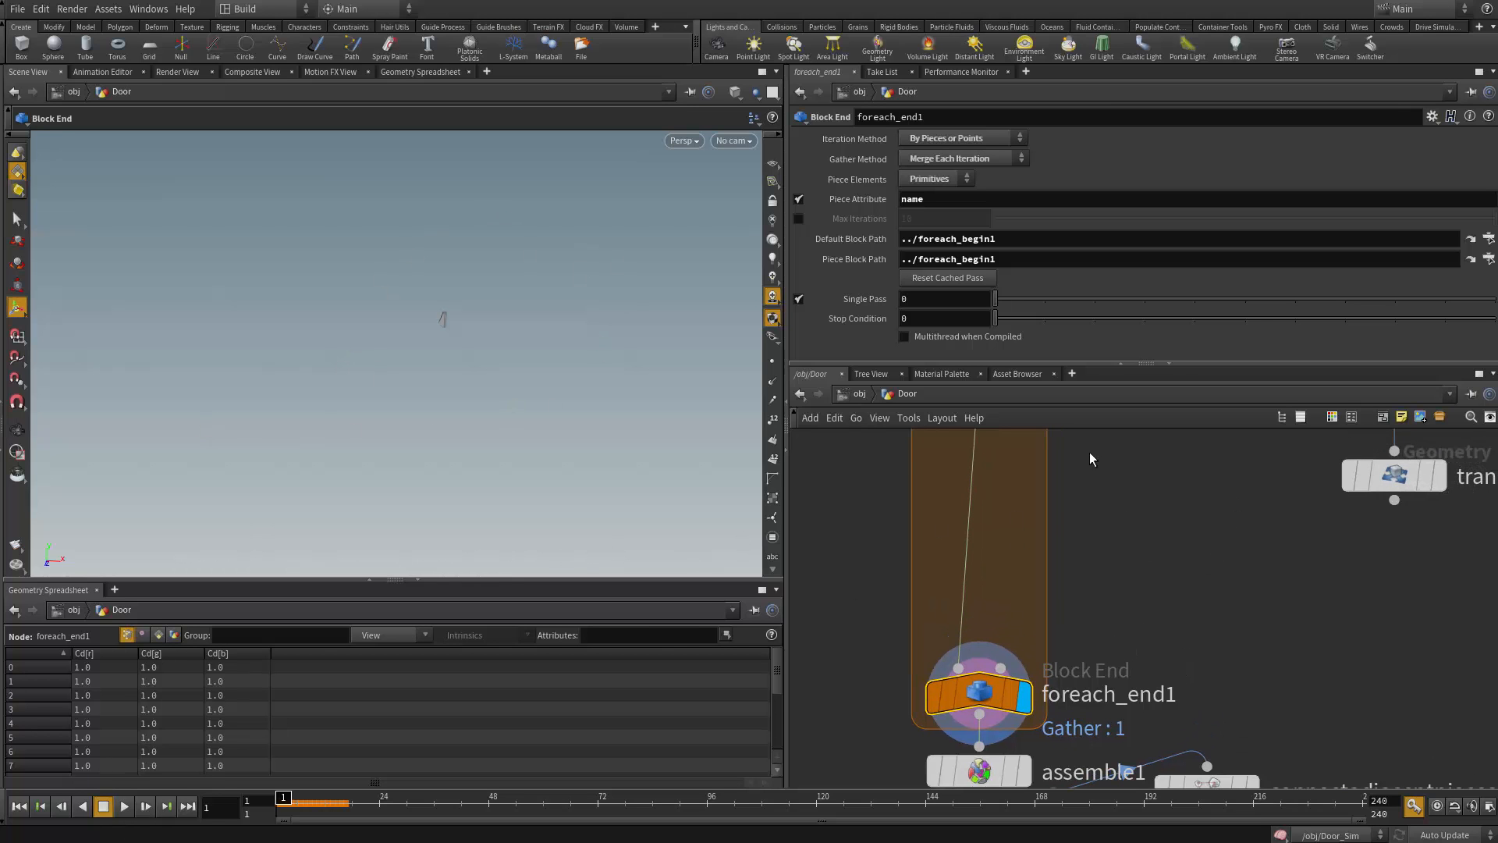
{"action": "left_click", "coordinate": [798, 299]}
{"action": "mouse_move", "coordinate": [518, 351]}
{"action": "left_mouse_down", "text": "alt"}
{"action": "mouse_move", "coordinate": [198, 367]}
{"action": "mouse_move", "coordinate": [515, 362]}
{"action": "mouse_move", "coordinate": [523, 343]}
{"action": "left_mouse_up", "text": "alt"}
Insert an Attribute Wrangle node between foreach_begin1 and foreach_end1 inside the for-each block
{"action": "middle_click_drag", "start_coordinate": [1120, 521], "coordinate": [1156, 680]}
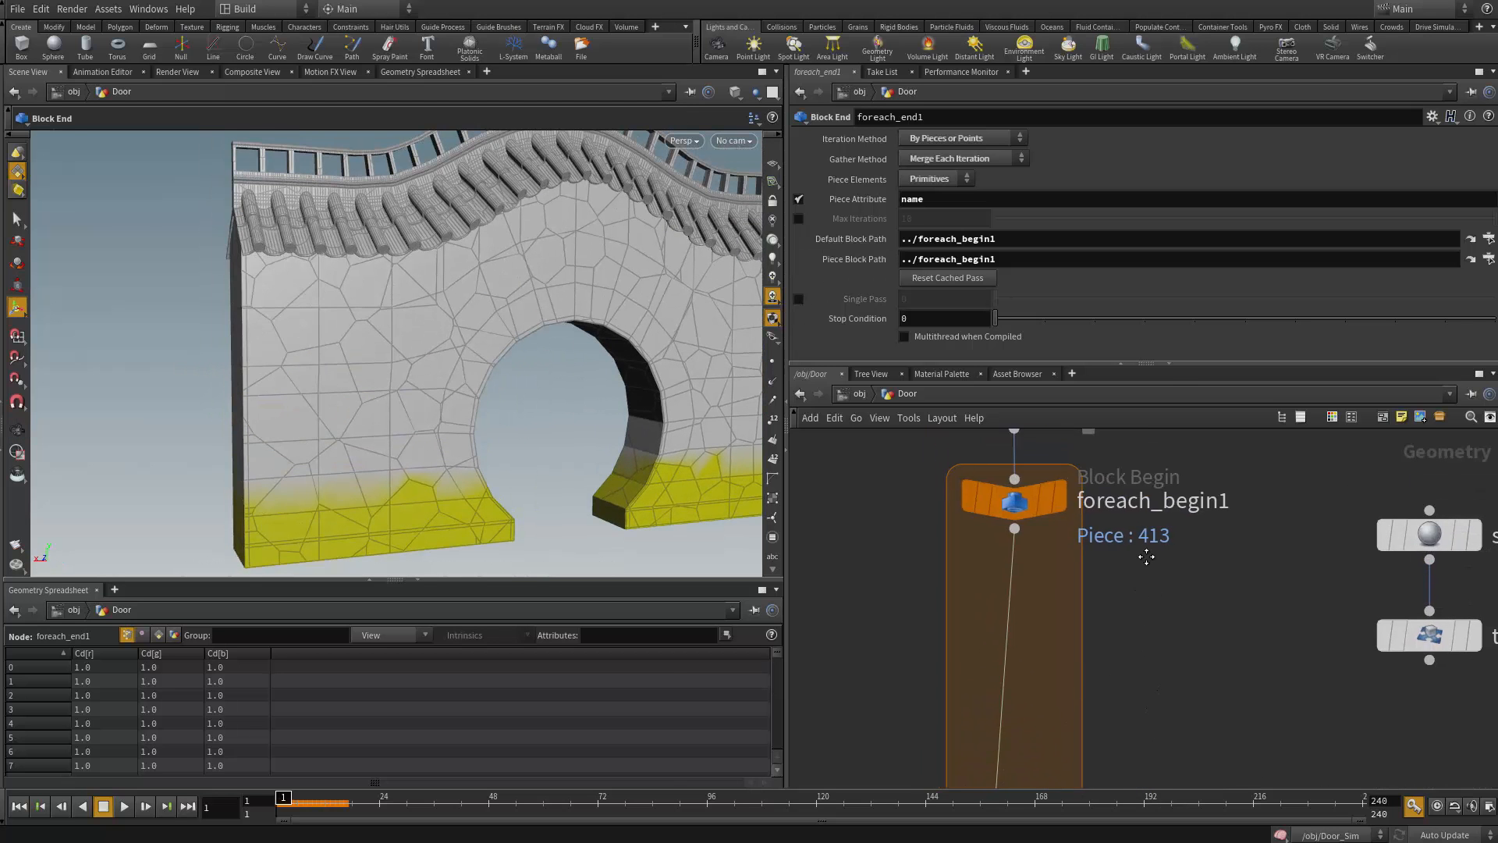
{"action": "middle_click_drag", "start_coordinate": [1146, 556], "coordinate": [1151, 510]}
{"action": "left_click", "coordinate": [1019, 482]}
{"action": "key", "text": "Tab"}
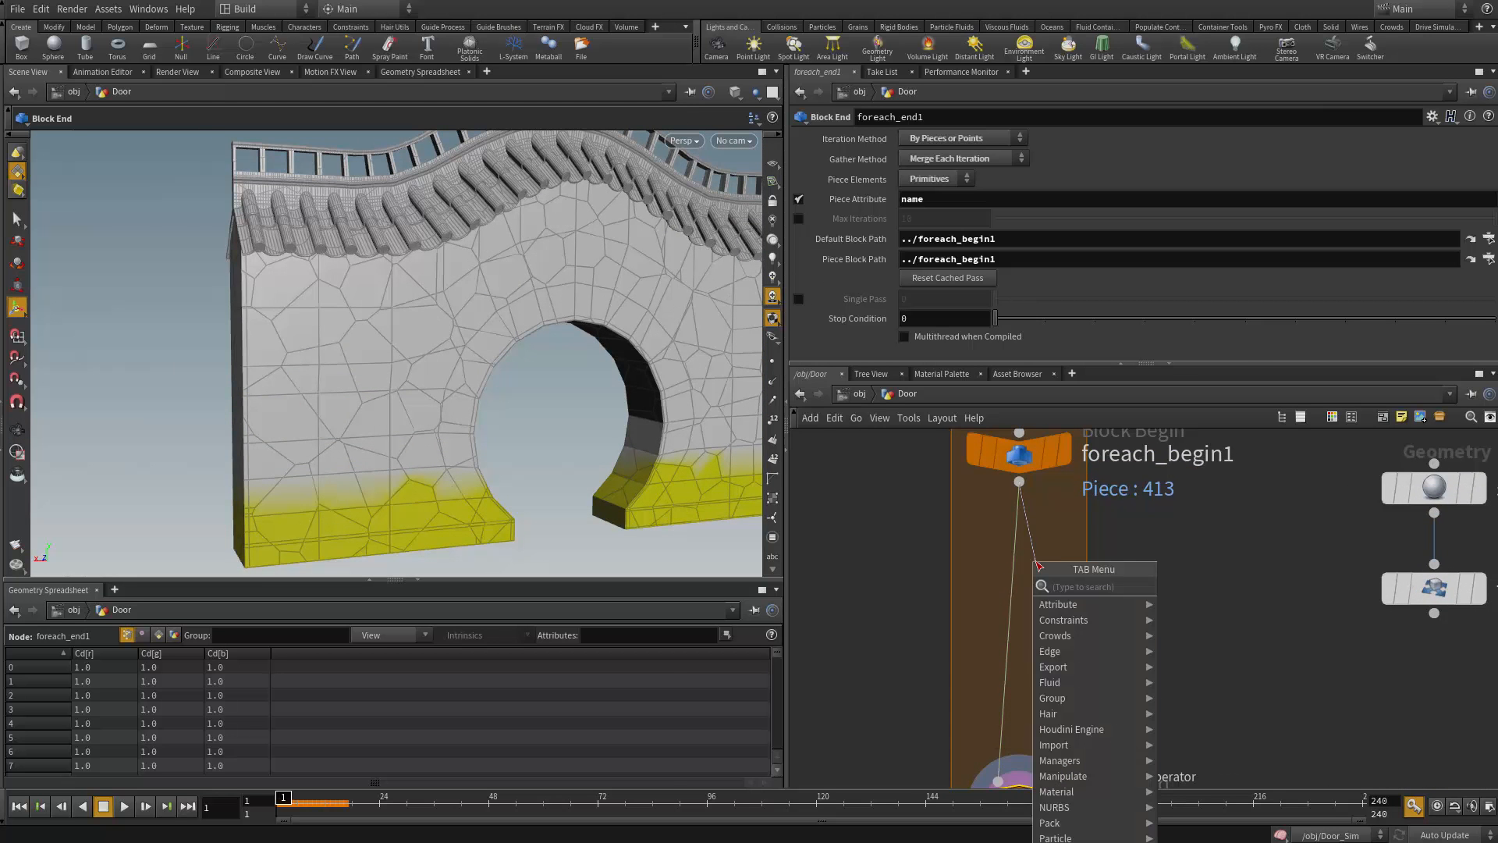
{"action": "type", "text": "attr"}
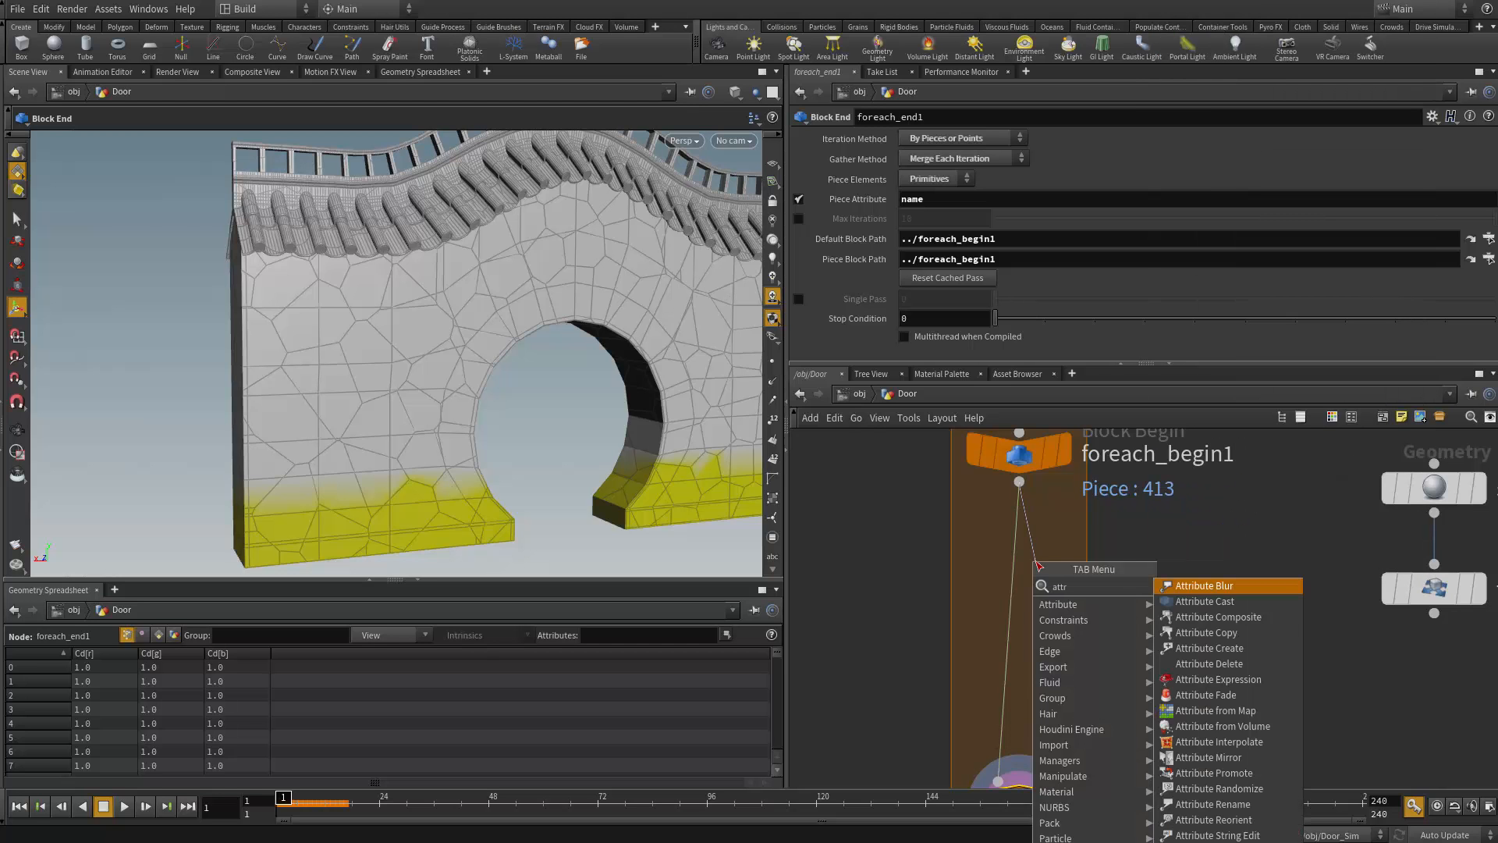
{"action": "type", "text": "ibute w"}
{"action": "key", "text": "Return"}
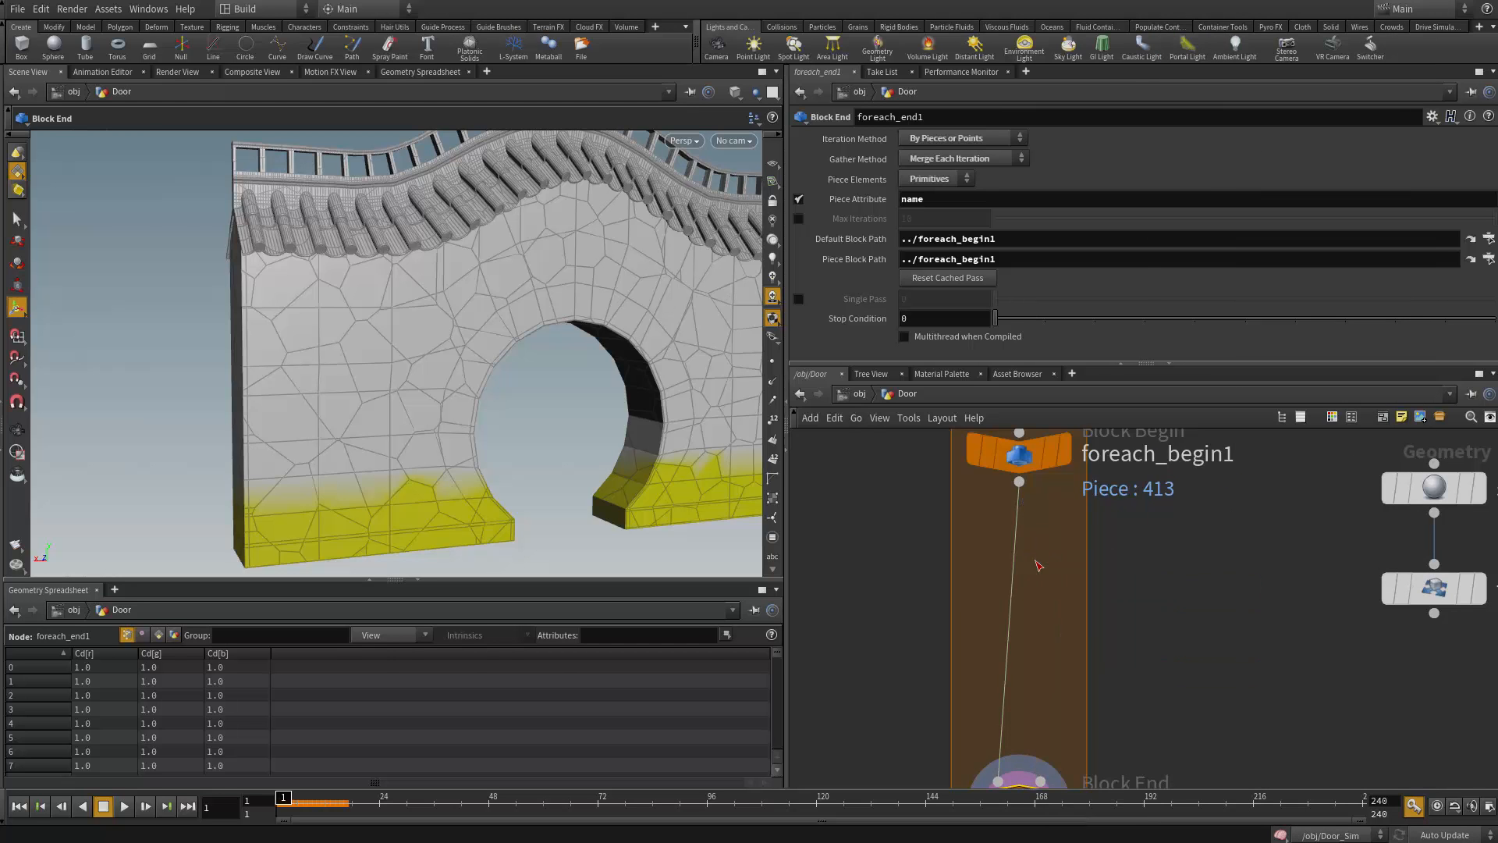
{"action": "left_click", "coordinate": [1036, 566]}
{"action": "left_click_drag", "start_coordinate": [1028, 573], "coordinate": [1024, 619]}
Move transform2 closer beneath sphere1 and turn on its template display
{"action": "middle_click_drag", "start_coordinate": [1283, 639], "coordinate": [1136, 629]}
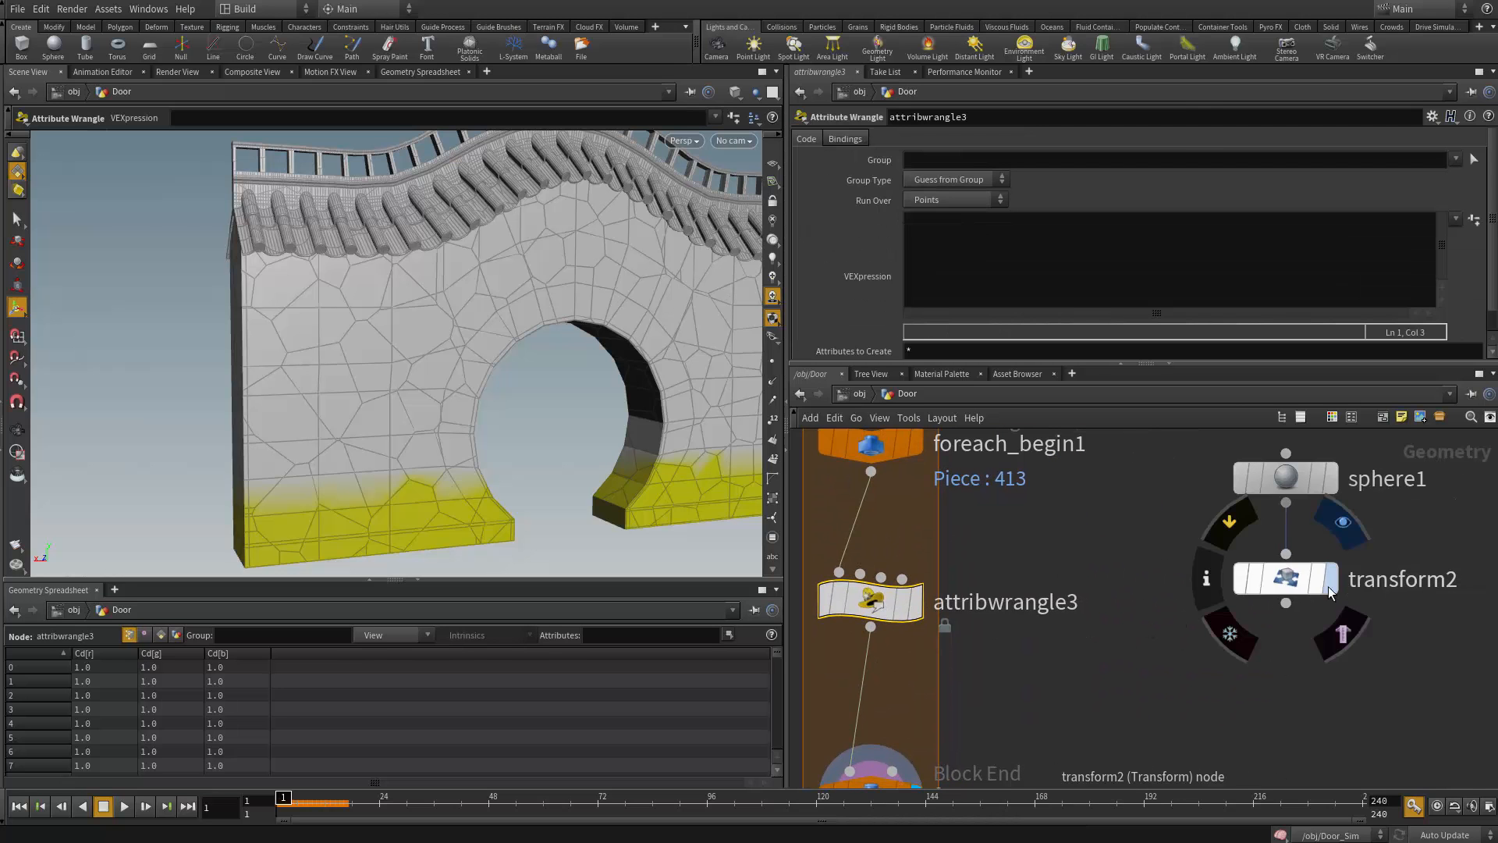
{"action": "left_click_drag", "start_coordinate": [1328, 587], "coordinate": [1328, 559]}
{"action": "left_click", "coordinate": [1286, 576]}
{"action": "left_click_drag", "start_coordinate": [1229, 605], "coordinate": [1385, 602]}
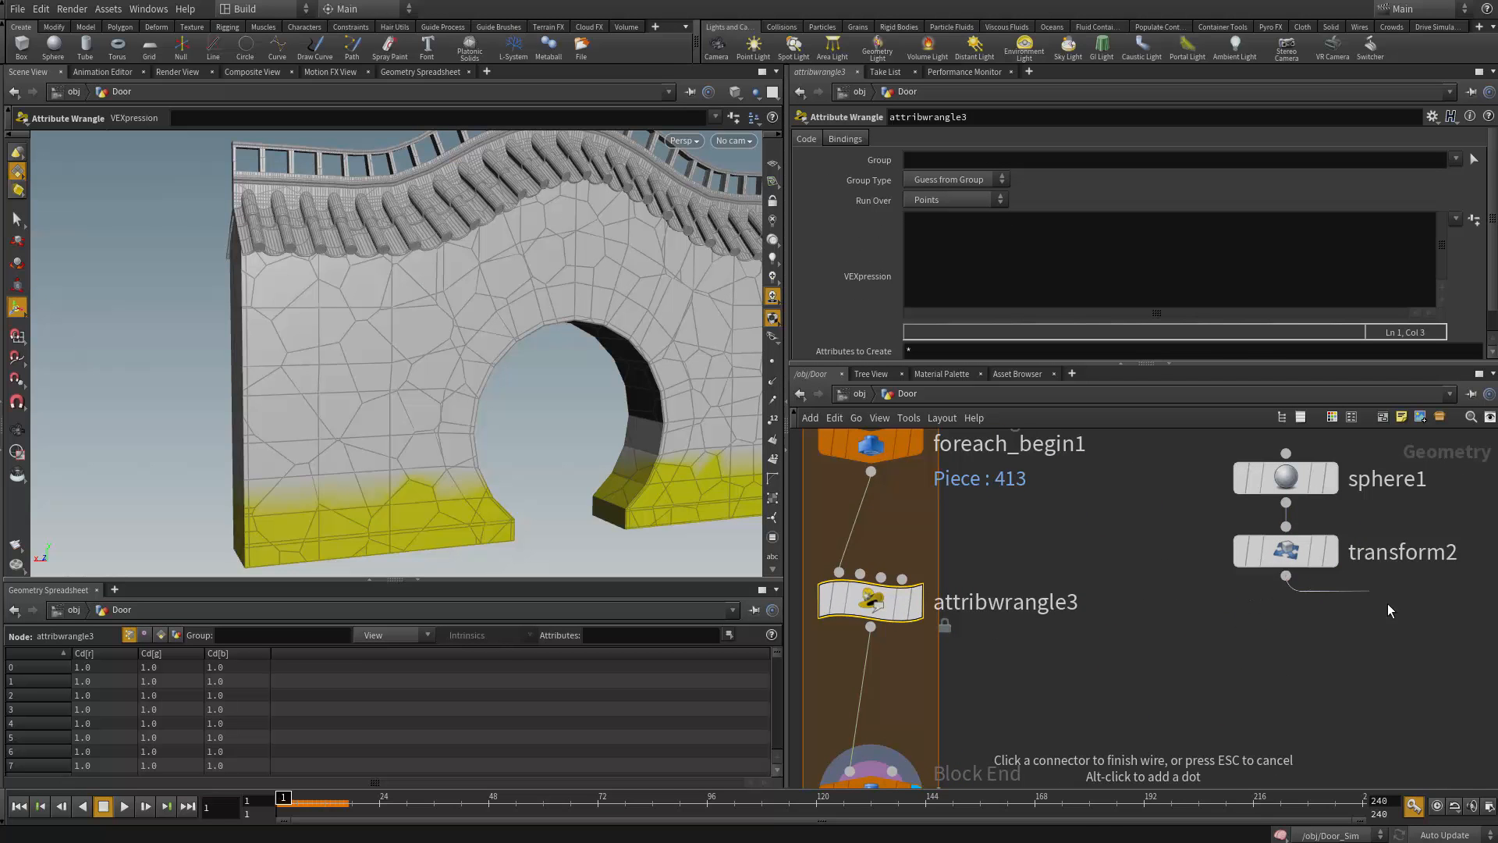
{"action": "left_click", "coordinate": [1385, 602]}
{"action": "left_click", "coordinate": [1318, 552]}
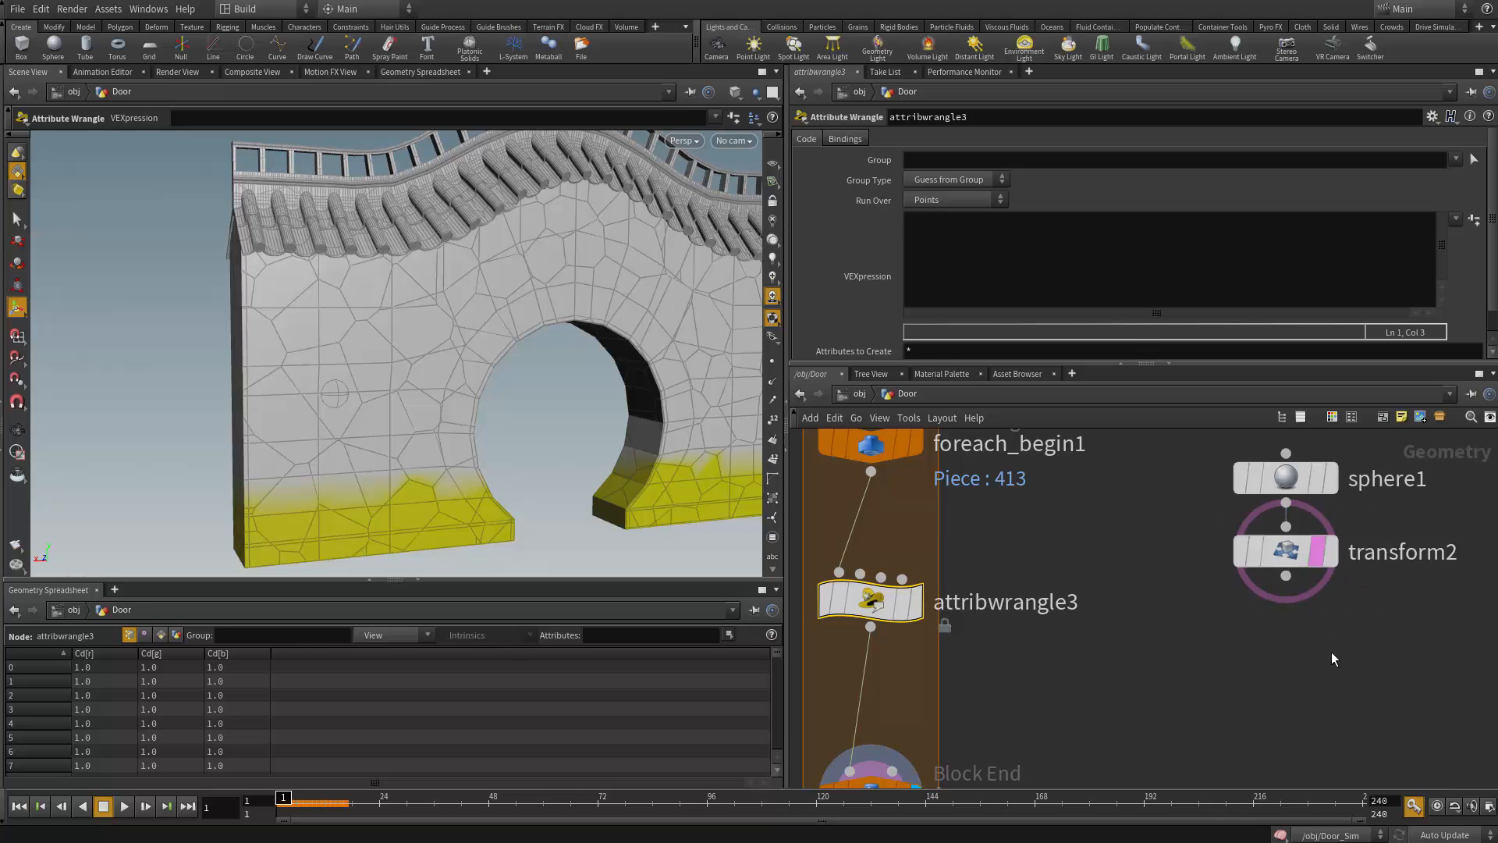
Connect transform2's output to the second input of attribwrangle3 and move the wrangle slightly lower in the block
{"action": "left_click_drag", "start_coordinate": [1286, 575], "coordinate": [859, 573]}
{"action": "middle_click_drag", "start_coordinate": [1229, 666], "coordinate": [1217, 701]}
{"action": "scroll", "coordinate": [1153, 686], "scroll_direction": "down", "scroll_amount": 1}
{"action": "middle_click_drag", "start_coordinate": [1077, 665], "coordinate": [1135, 602]}
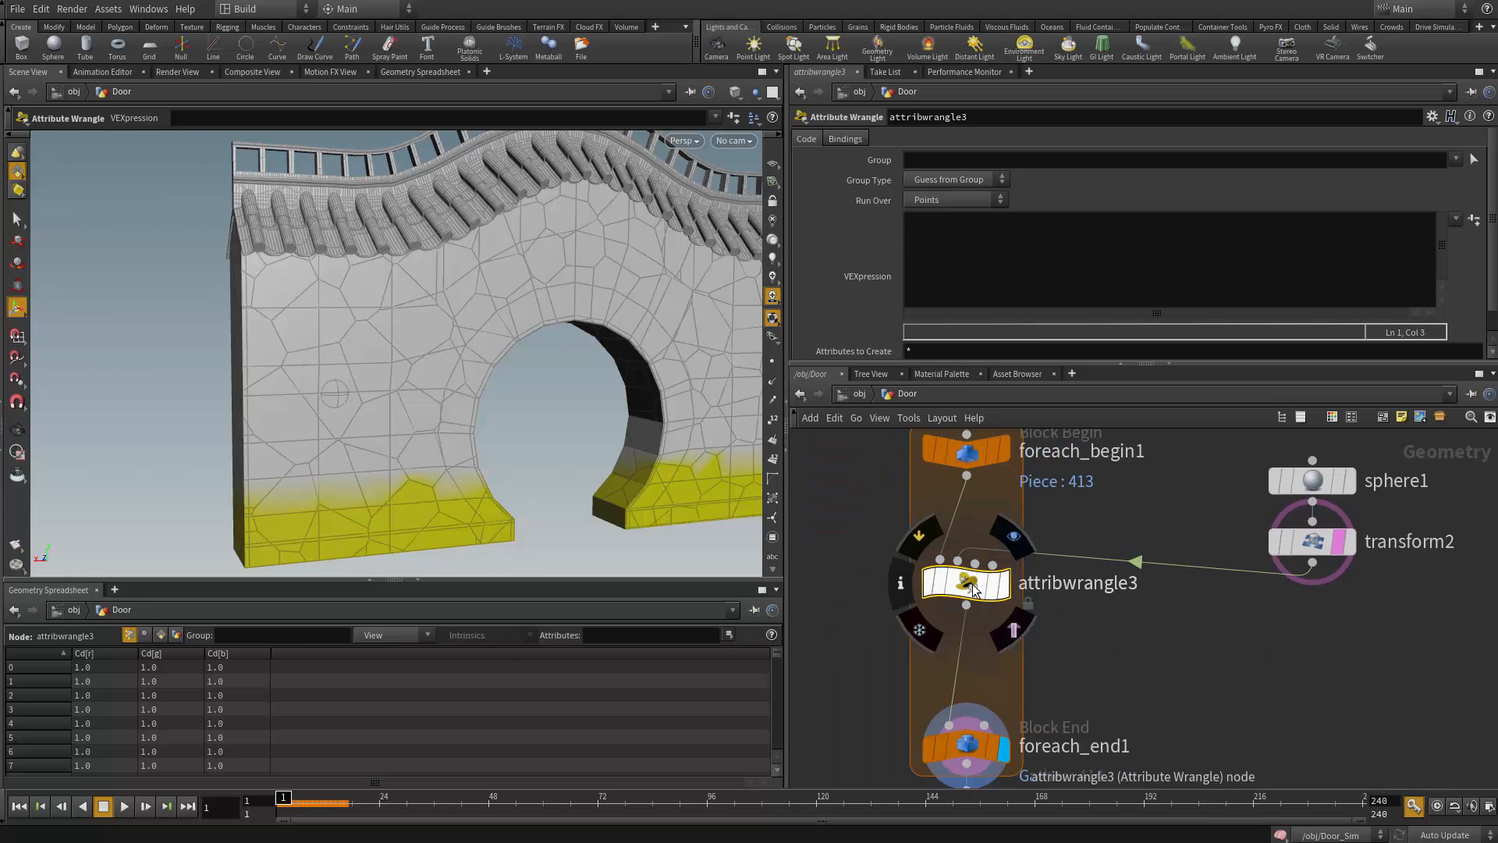
{"action": "left_click_drag", "start_coordinate": [977, 585], "coordinate": [976, 619]}
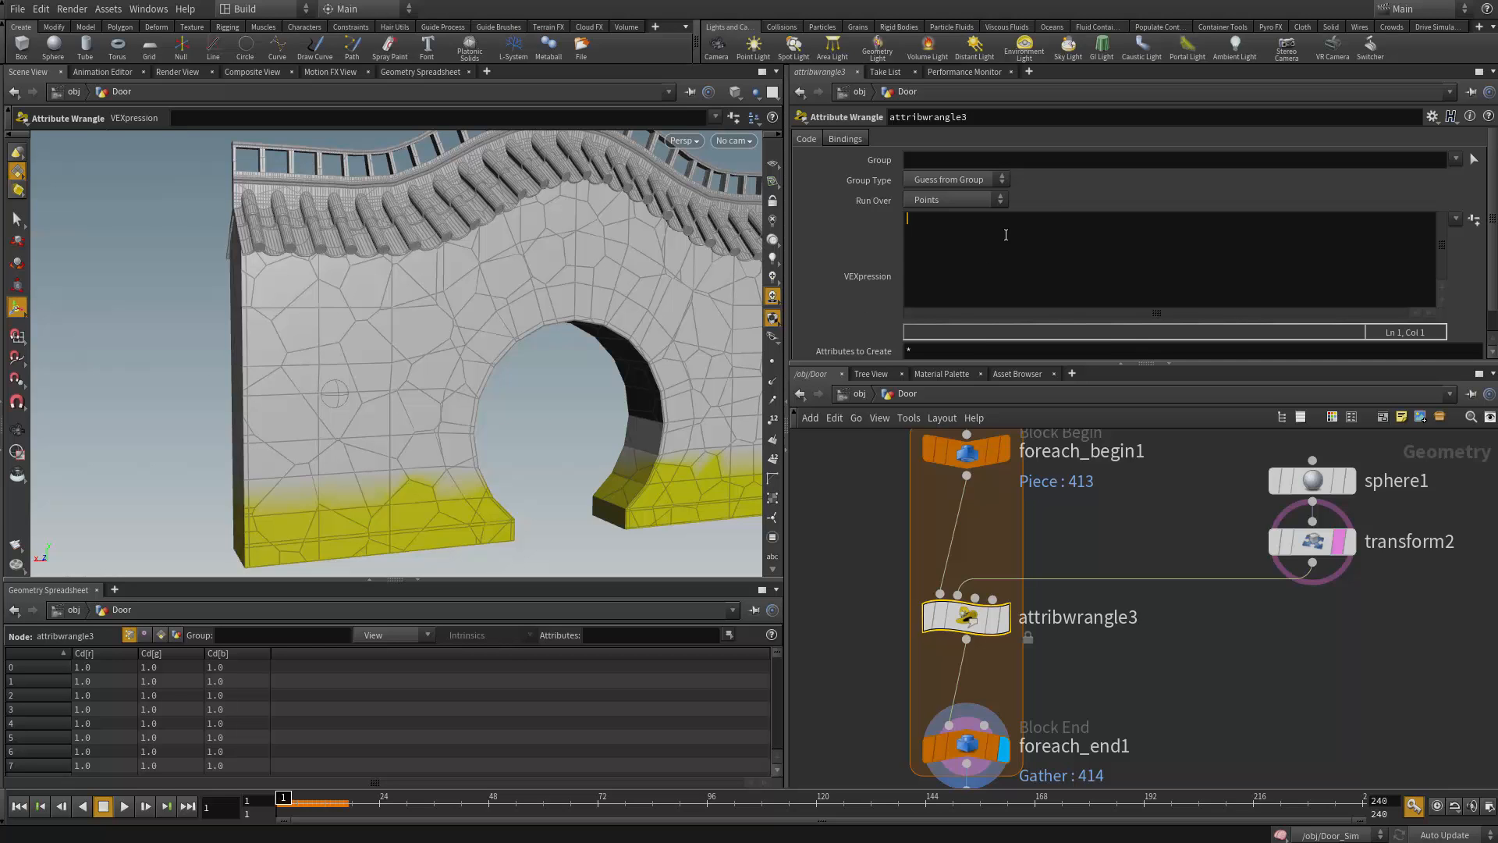
Write the first VEXpression line of attribwrangle3: vector pieceLoc = getbbox_center(0);
{"action": "type", "text": "vecot"}
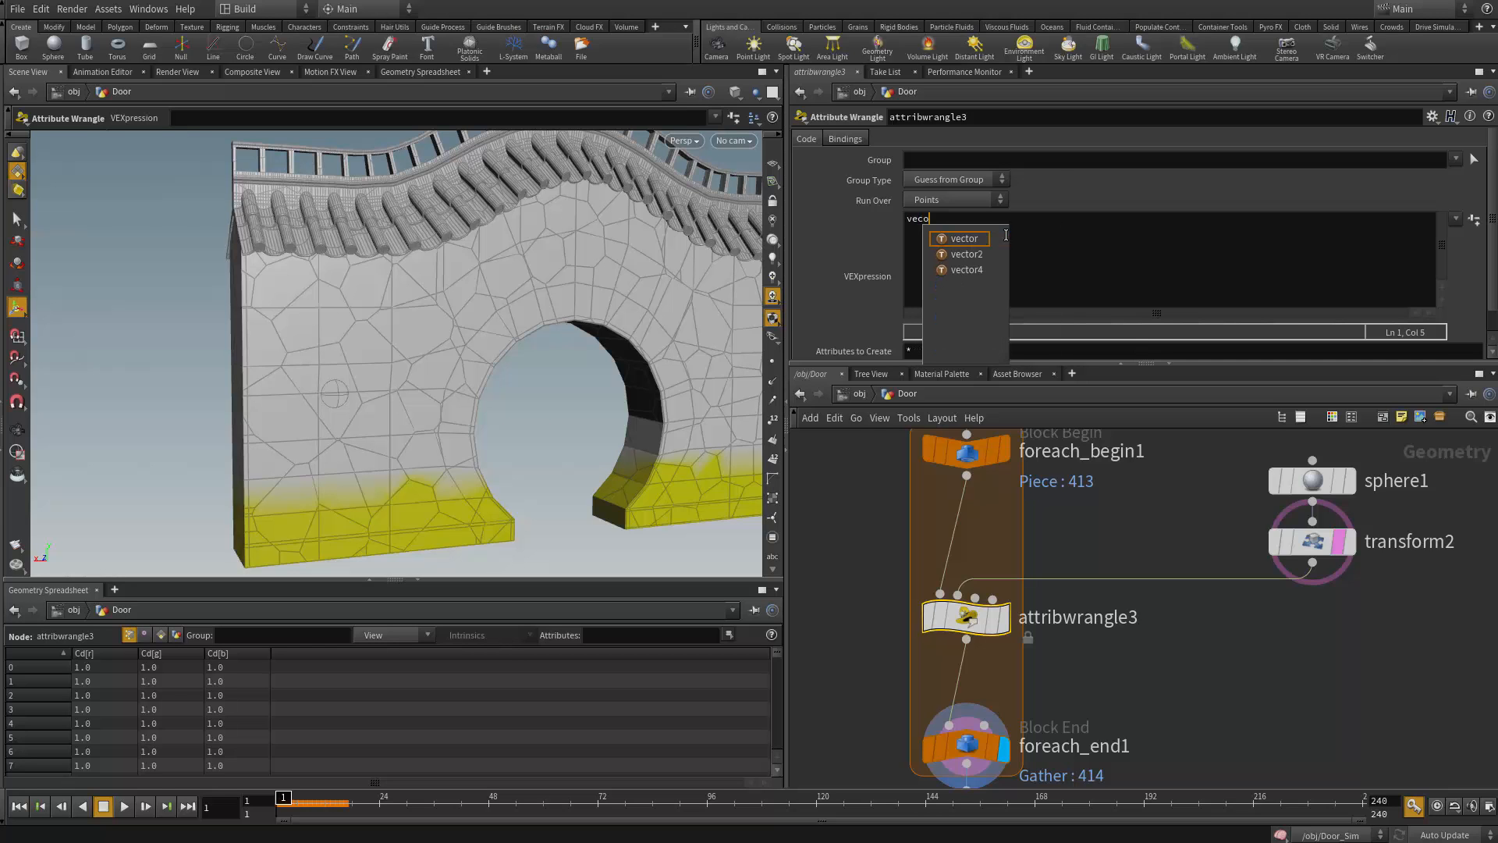
{"action": "key", "text": "BackSpace"}
{"action": "type", "text": "tor "}
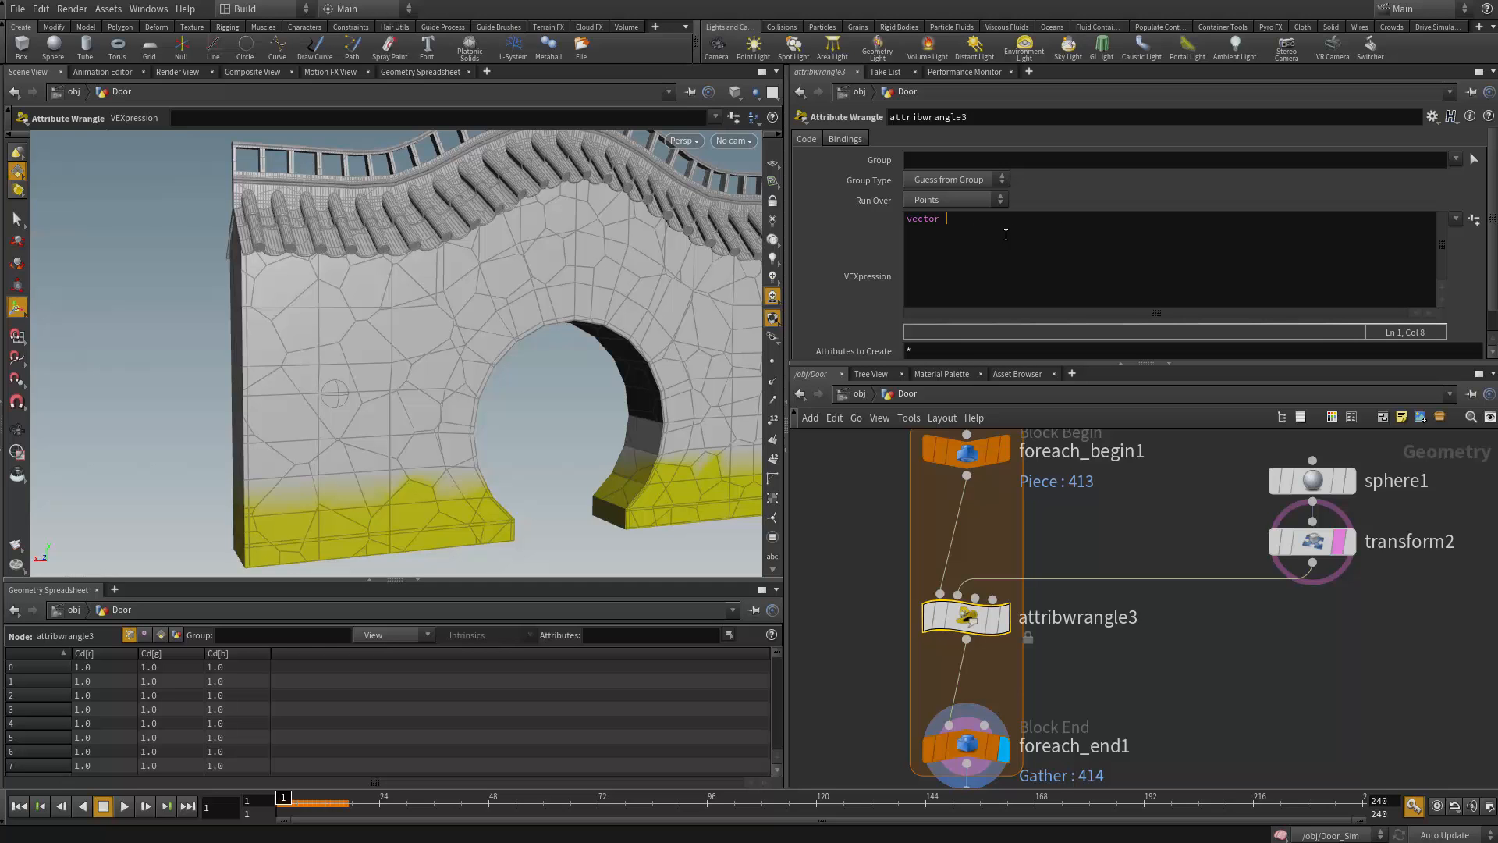
{"action": "type", "text": "pieceLoc = getbb"}
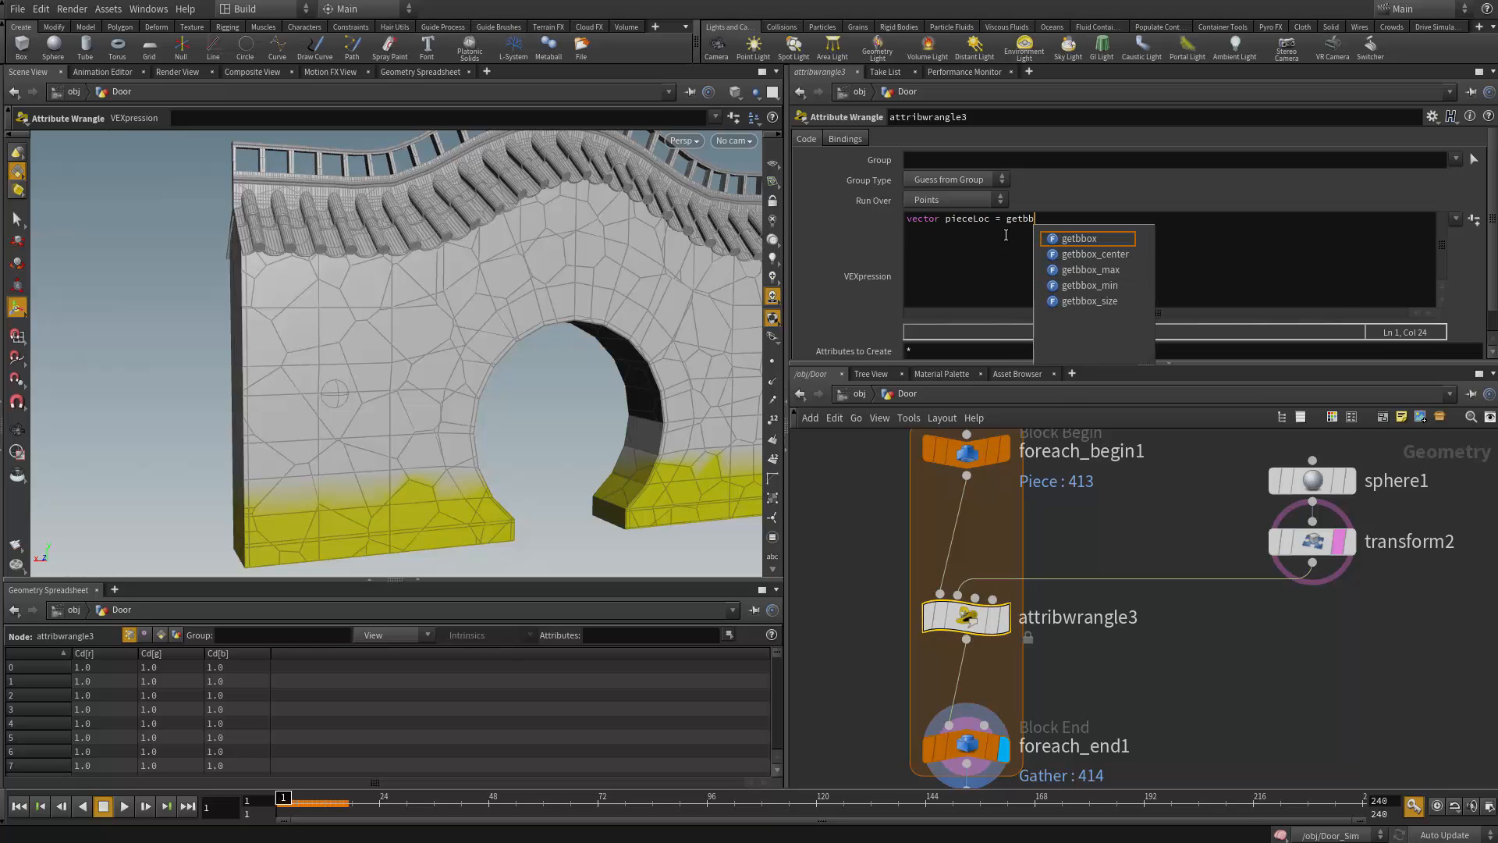
{"action": "key", "text": "Down"}
{"action": "key", "text": "Return"}
{"action": "type", "text": "("}
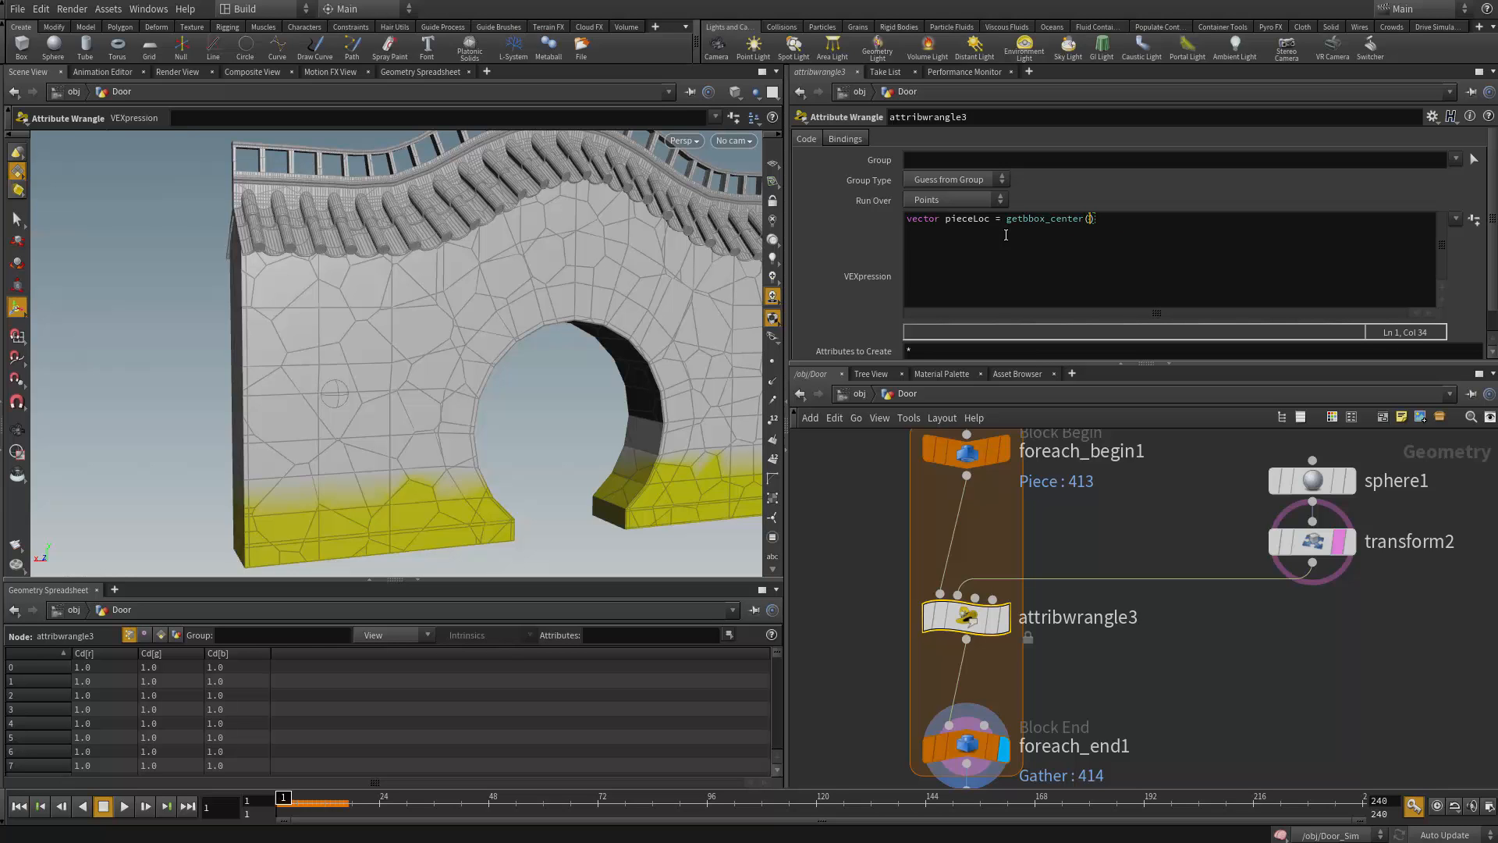
{"action": "type", "text": "0);"}
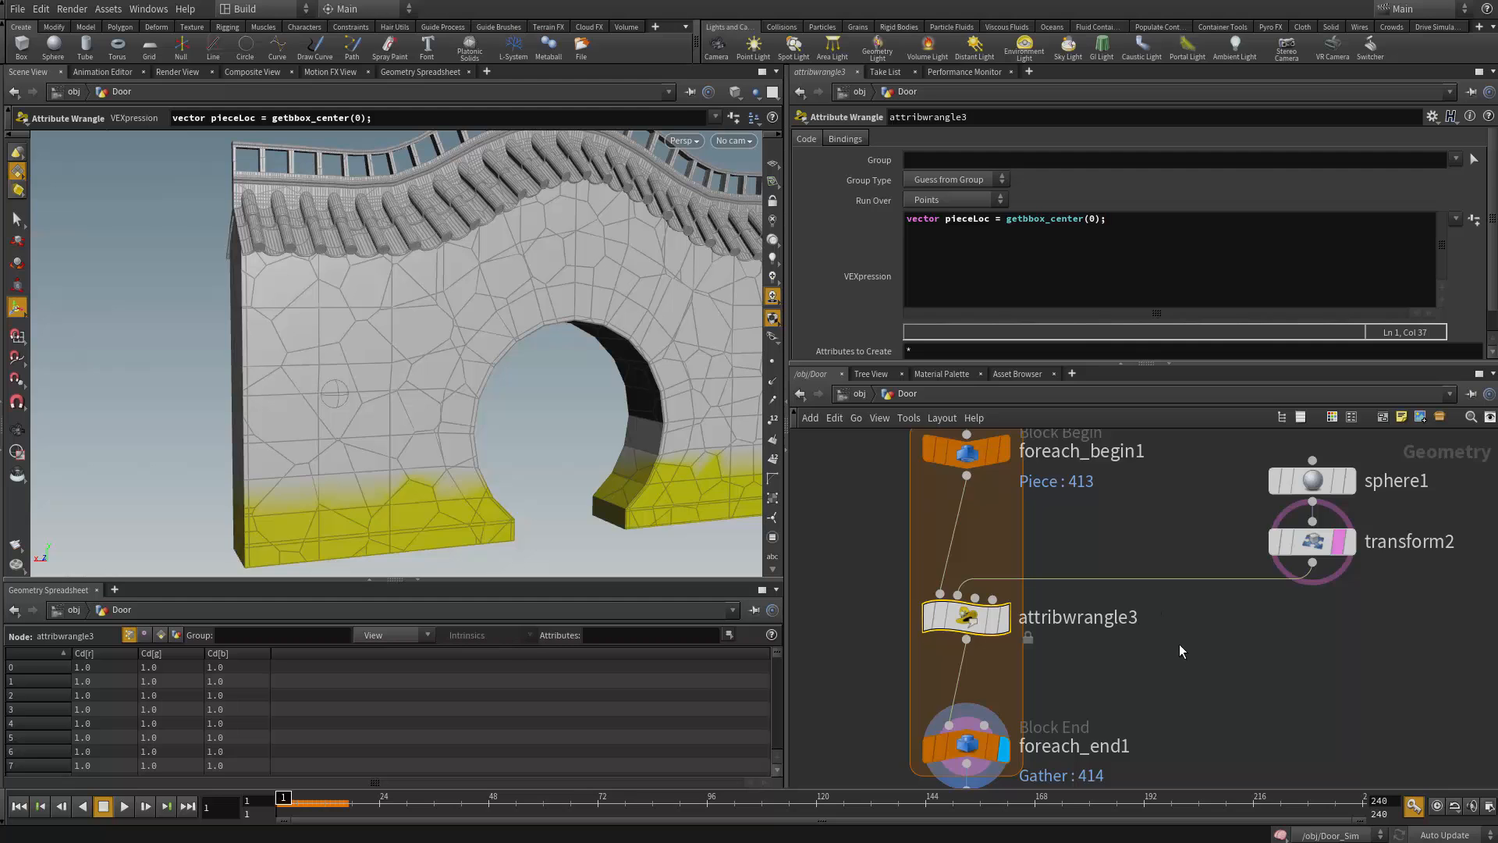
Add a second line to the VEXpression that reads the sphere's position: vector hitPoint = point(1, "P", 0);
{"action": "middle_click_drag", "start_coordinate": [1178, 652], "coordinate": [1147, 642]}
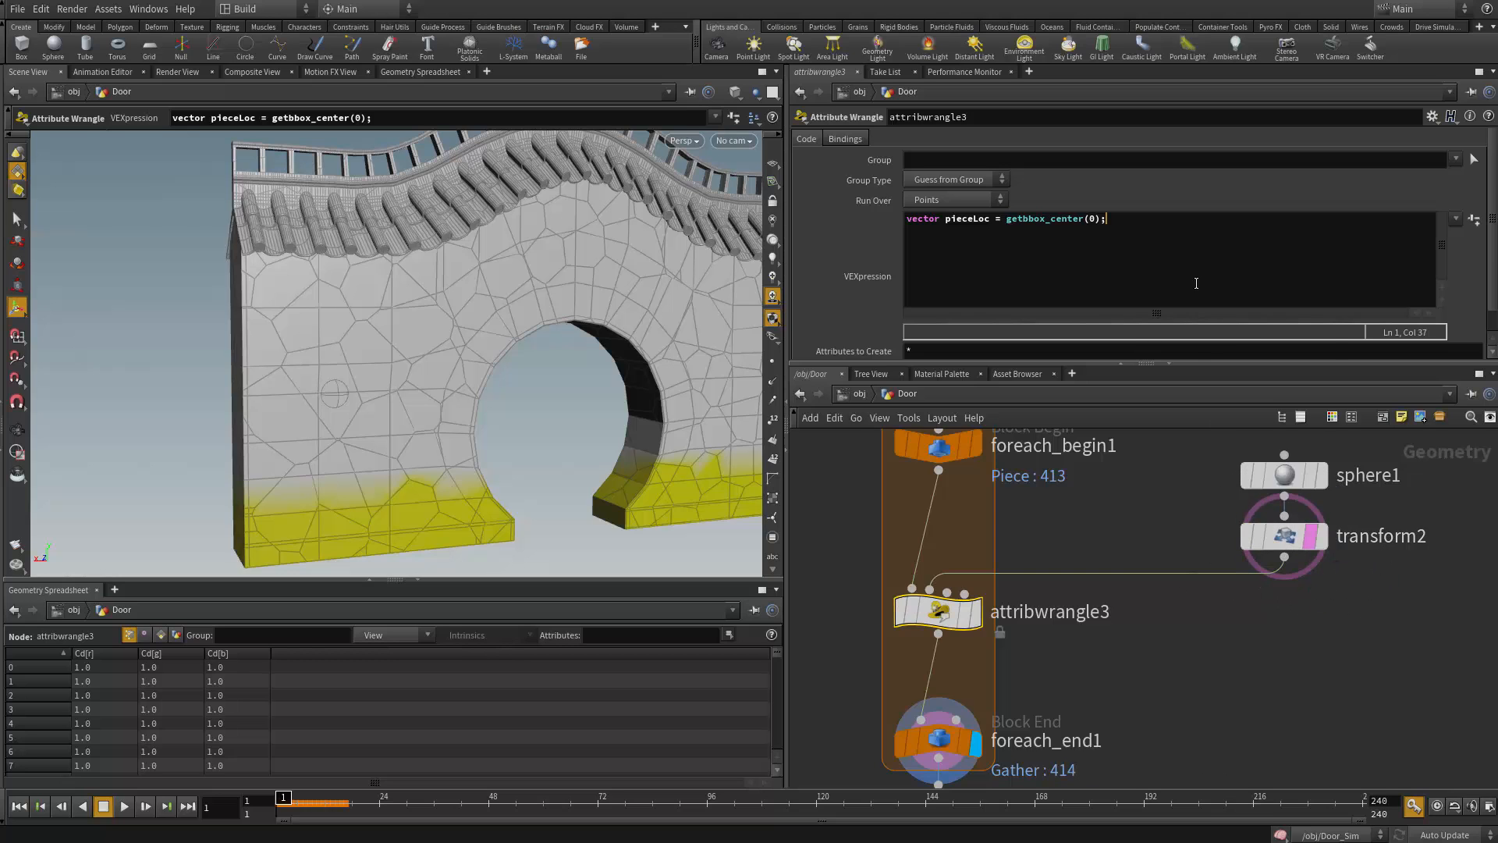
{"action": "key", "text": "Return"}
{"action": "type", "text": "vector hitPoint ="}
{"action": "middle_click", "coordinate": [1290, 536]}
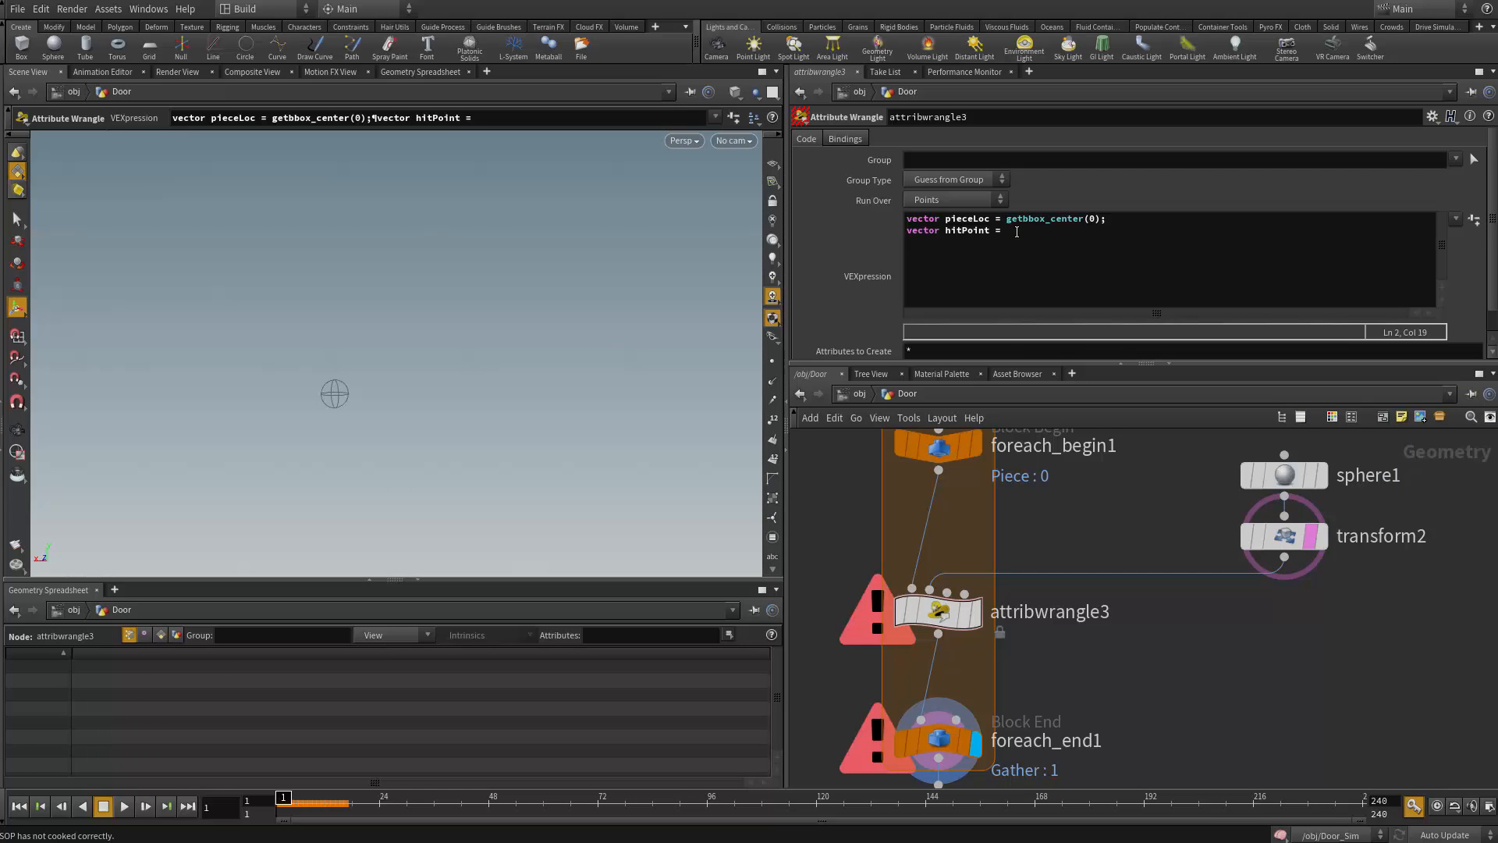
{"action": "middle_click", "coordinate": [1289, 544]}
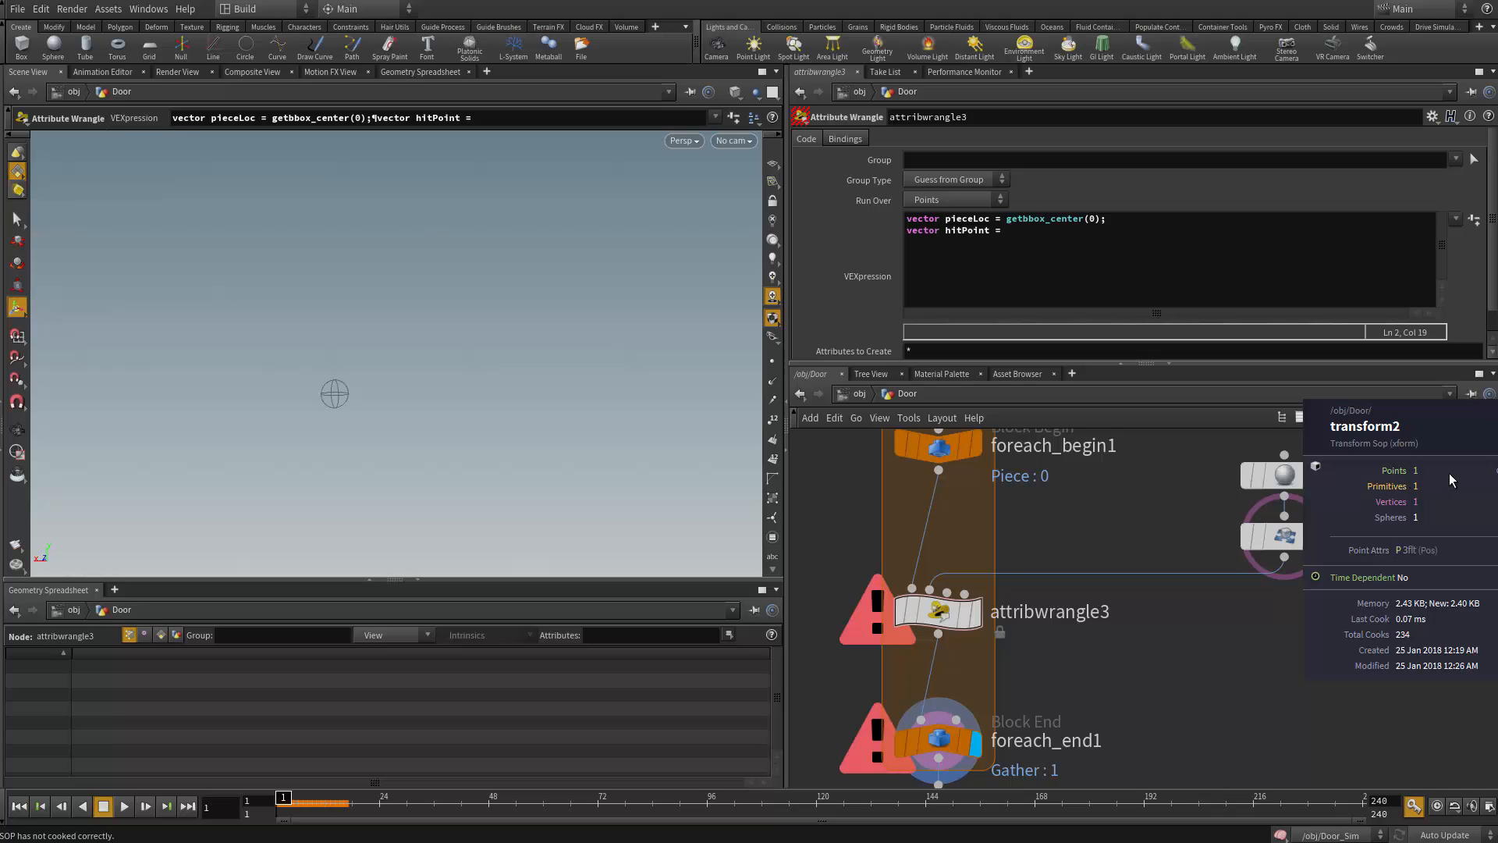
{"action": "left_click", "coordinate": [1064, 222]}
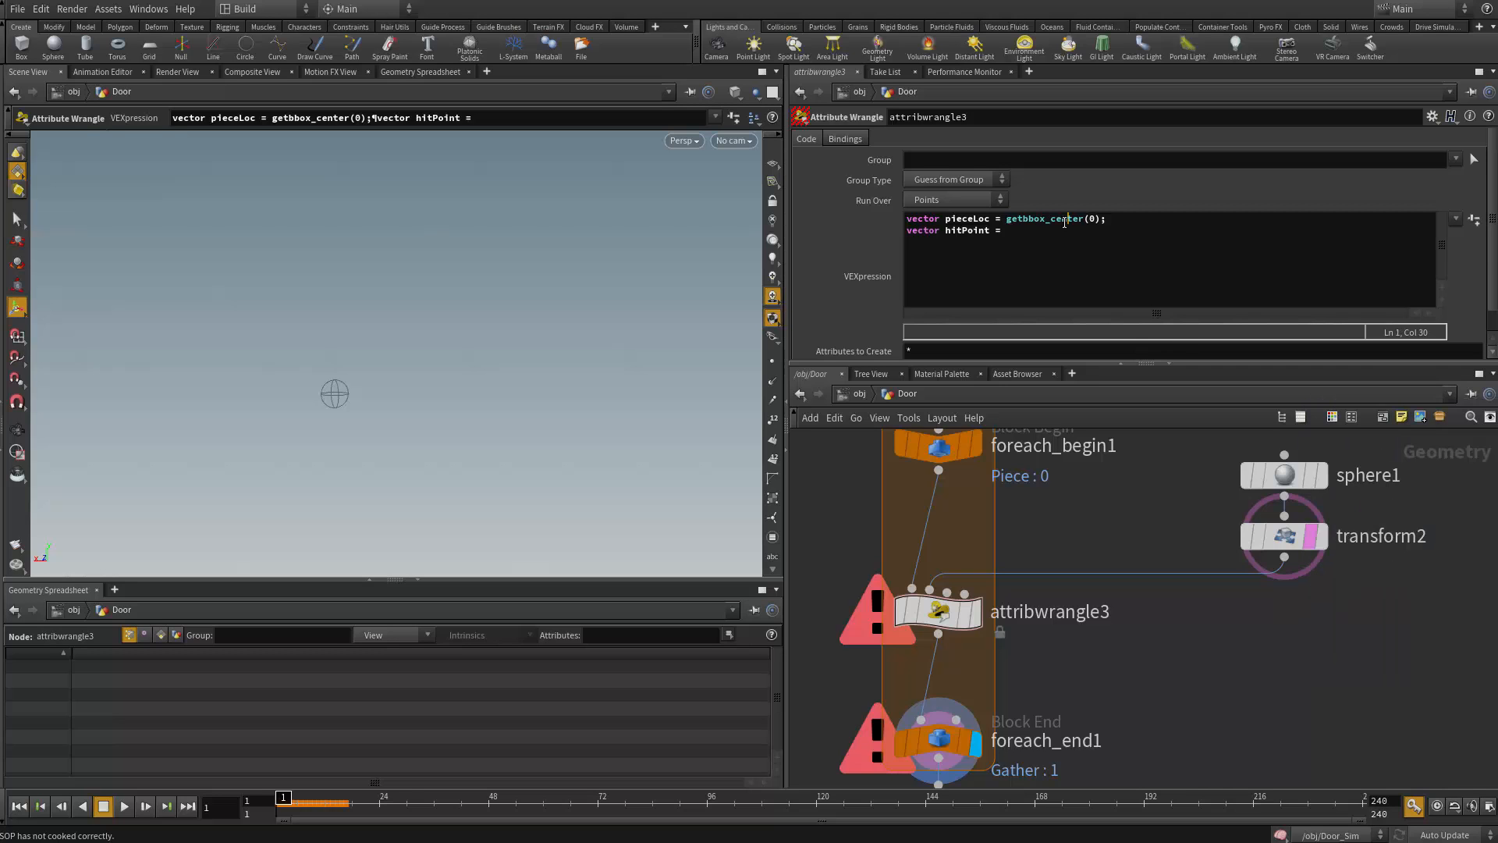
{"action": "left_click", "coordinate": [1122, 285]}
{"action": "type", "text": "point"}
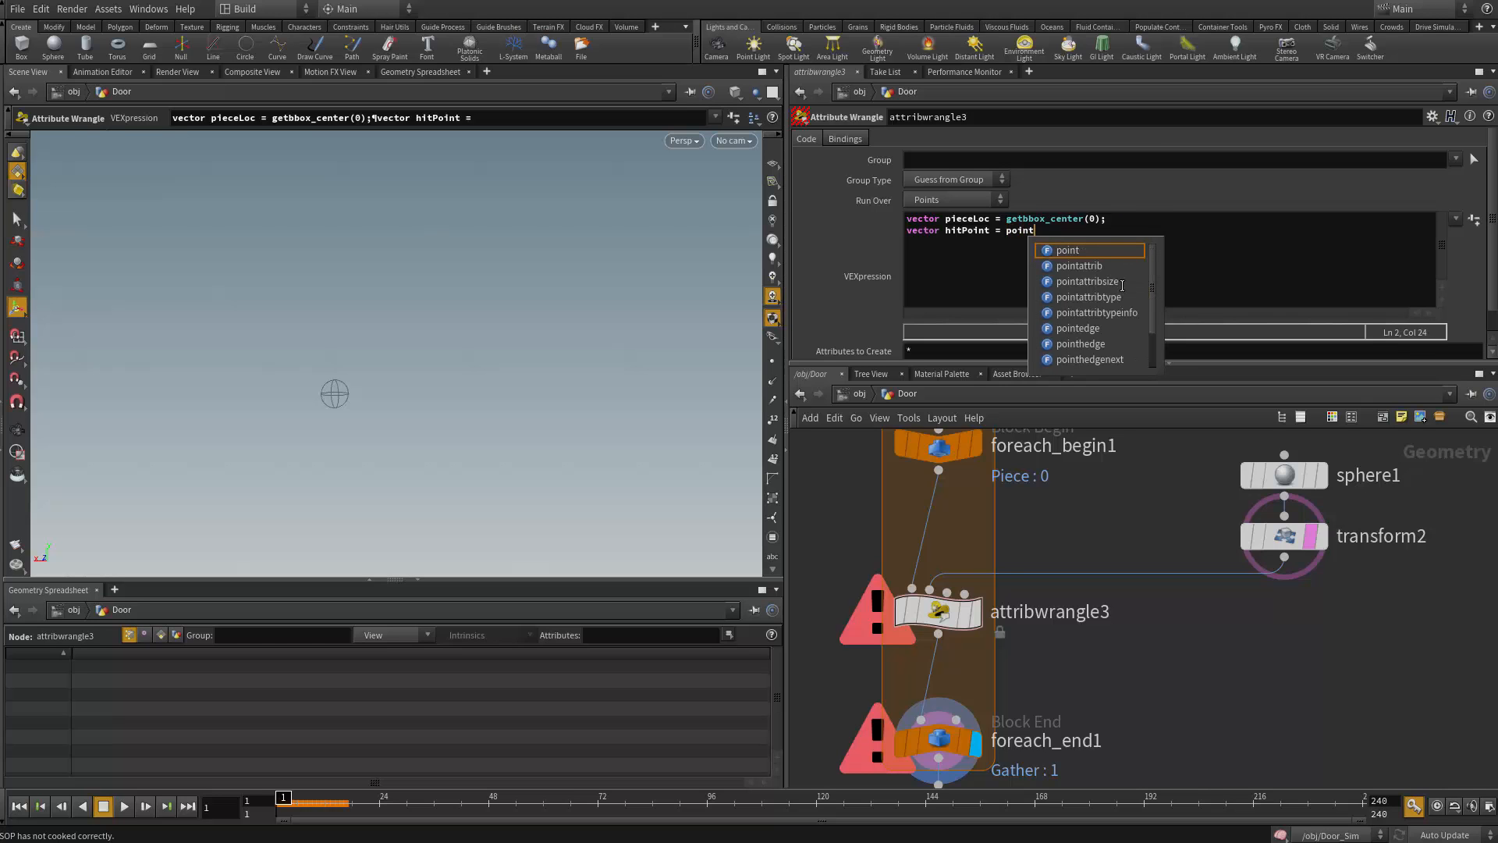
{"action": "key", "text": "Escape"}
{"action": "type", "text": "("}
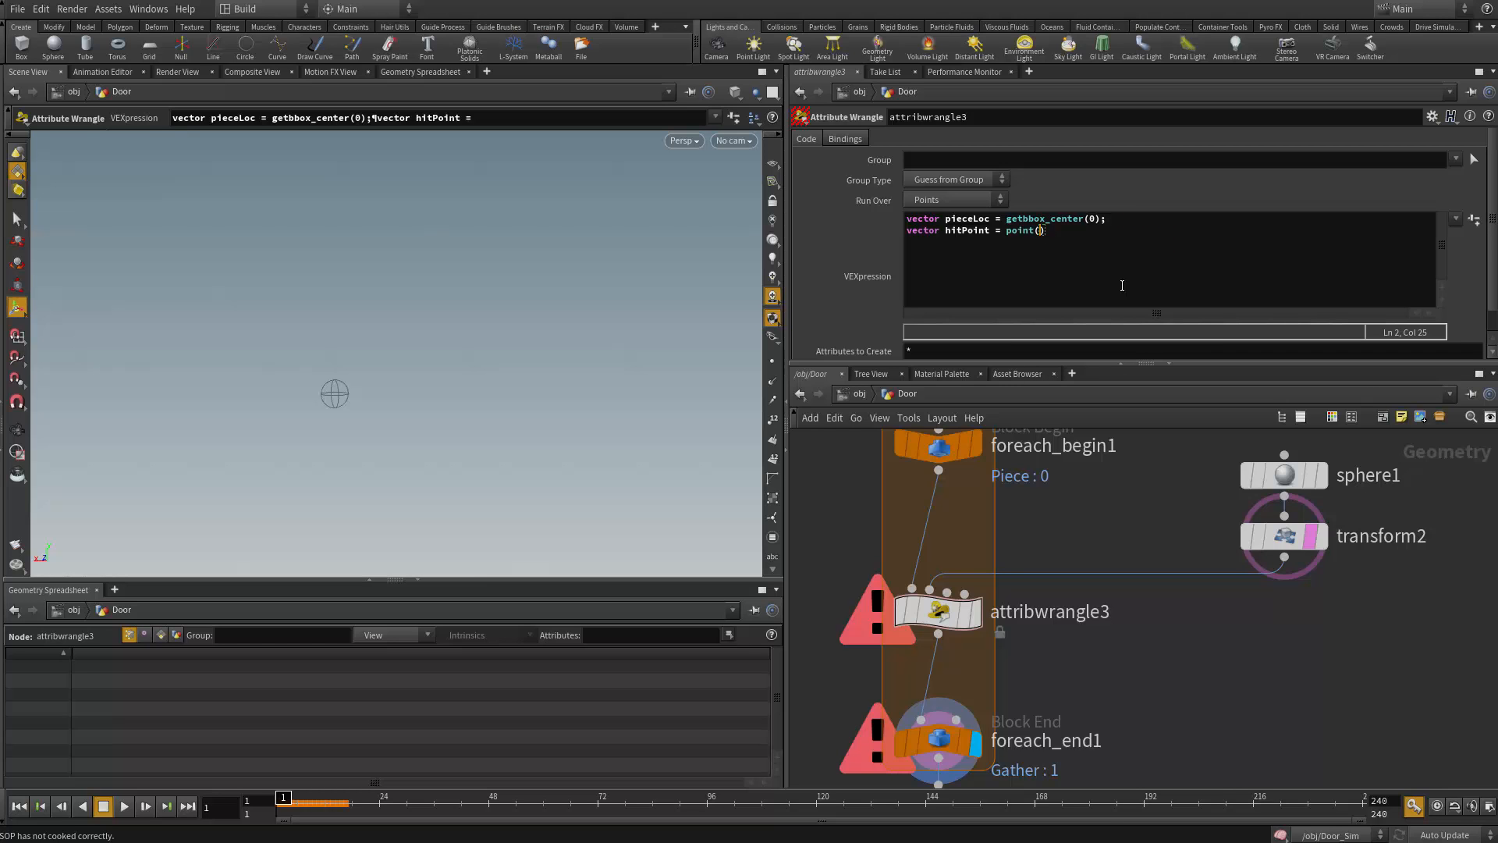
{"action": "type", "text": "1, \"P\", 0);"}
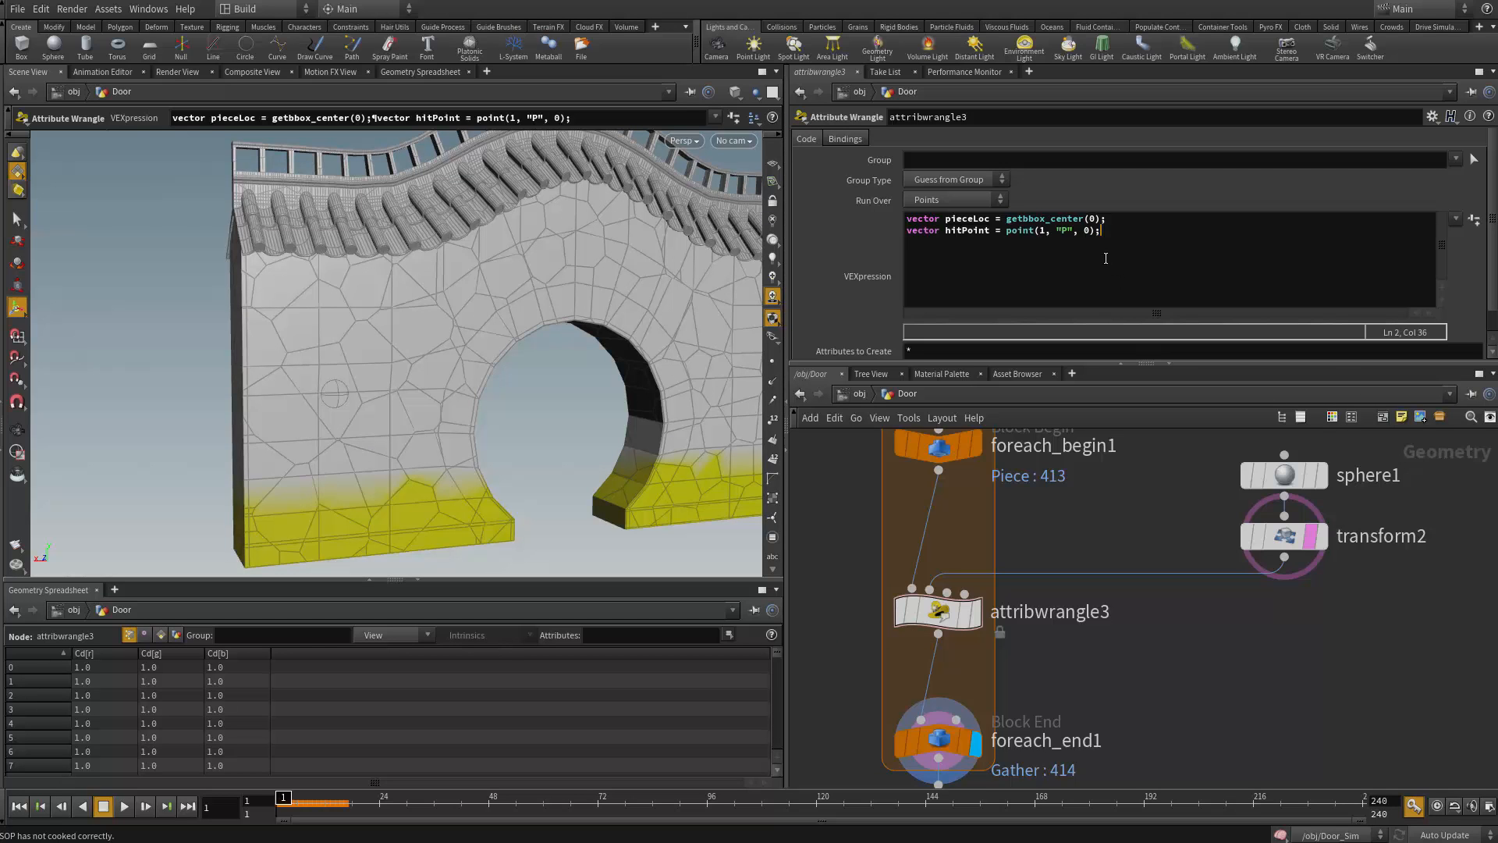
Examine sphere1's node information and check it against the arguments of the hitPoint line
{"action": "middle_click", "coordinate": [1283, 473]}
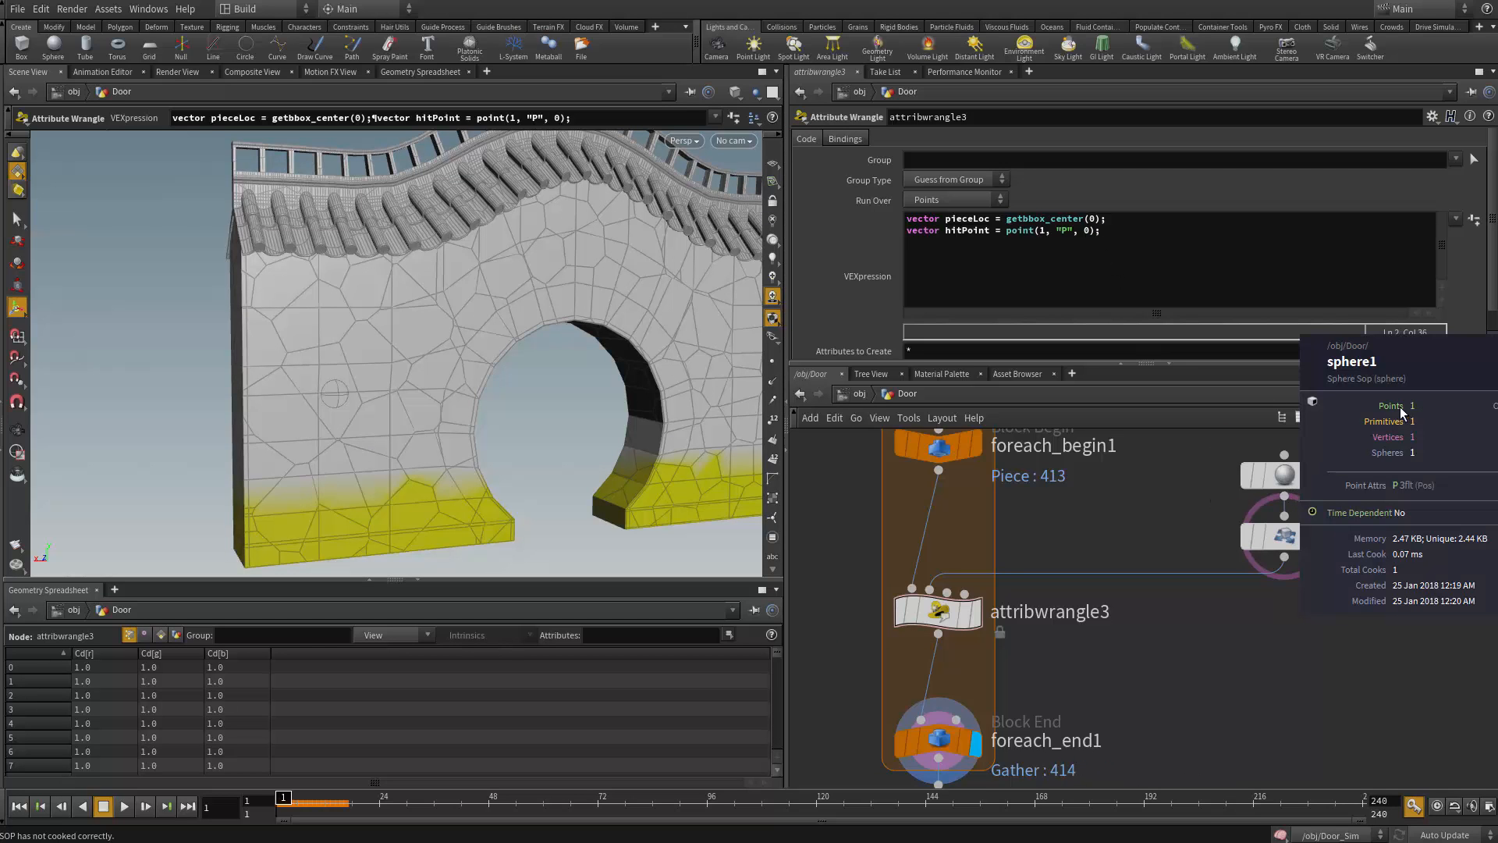
{"action": "left_click", "coordinate": [1063, 230]}
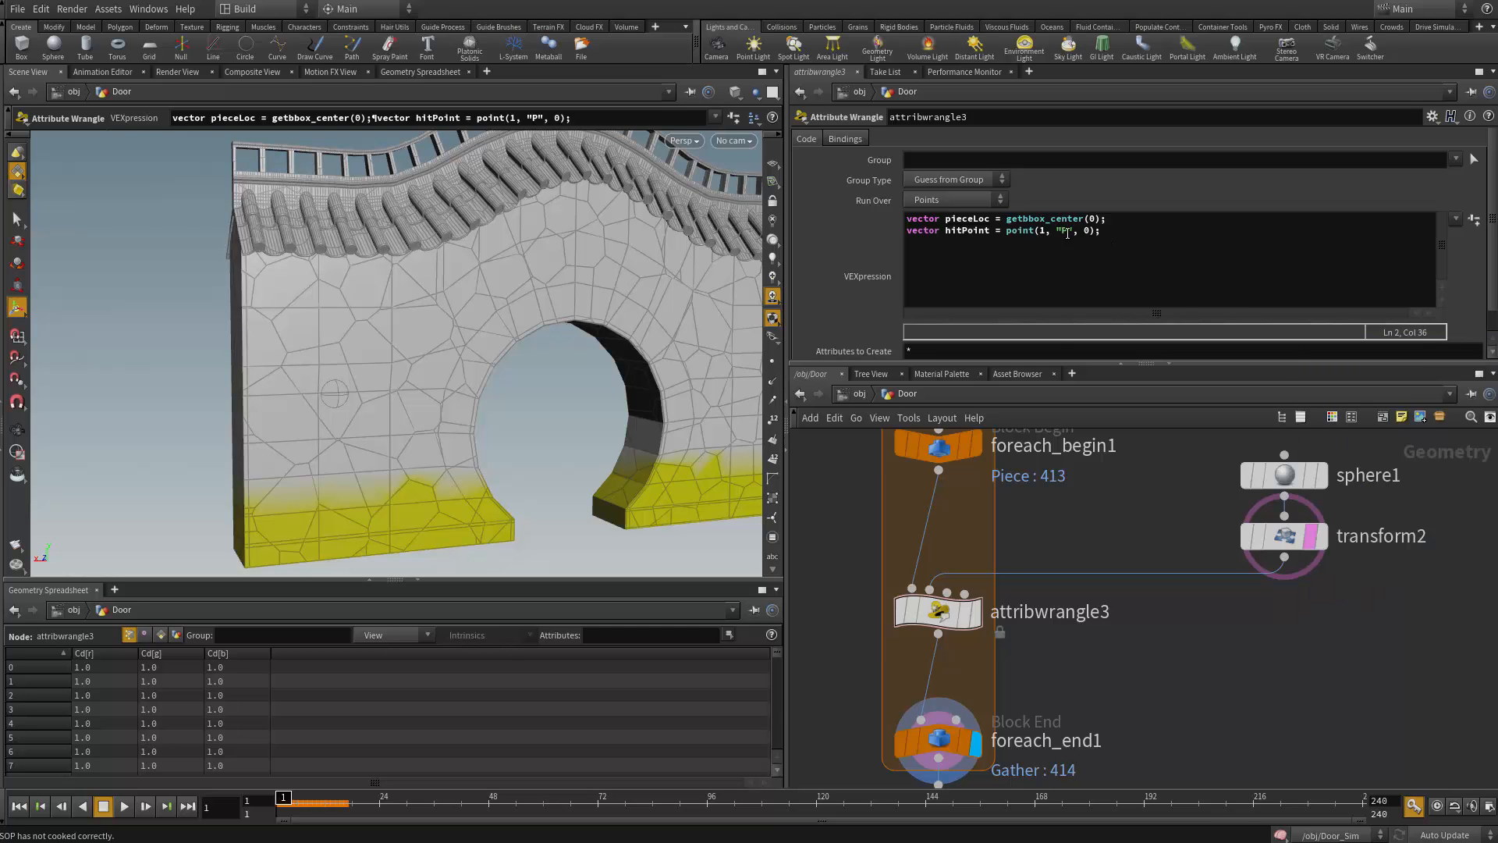
{"action": "key", "text": "Right"}
{"action": "key", "text": "Right"}
{"action": "key", "text": "Right"}
{"action": "key", "text": "Right"}
{"action": "key", "text": "Right"}
{"action": "key", "text": "Right"}
{"action": "left_click", "coordinate": [1134, 237]}
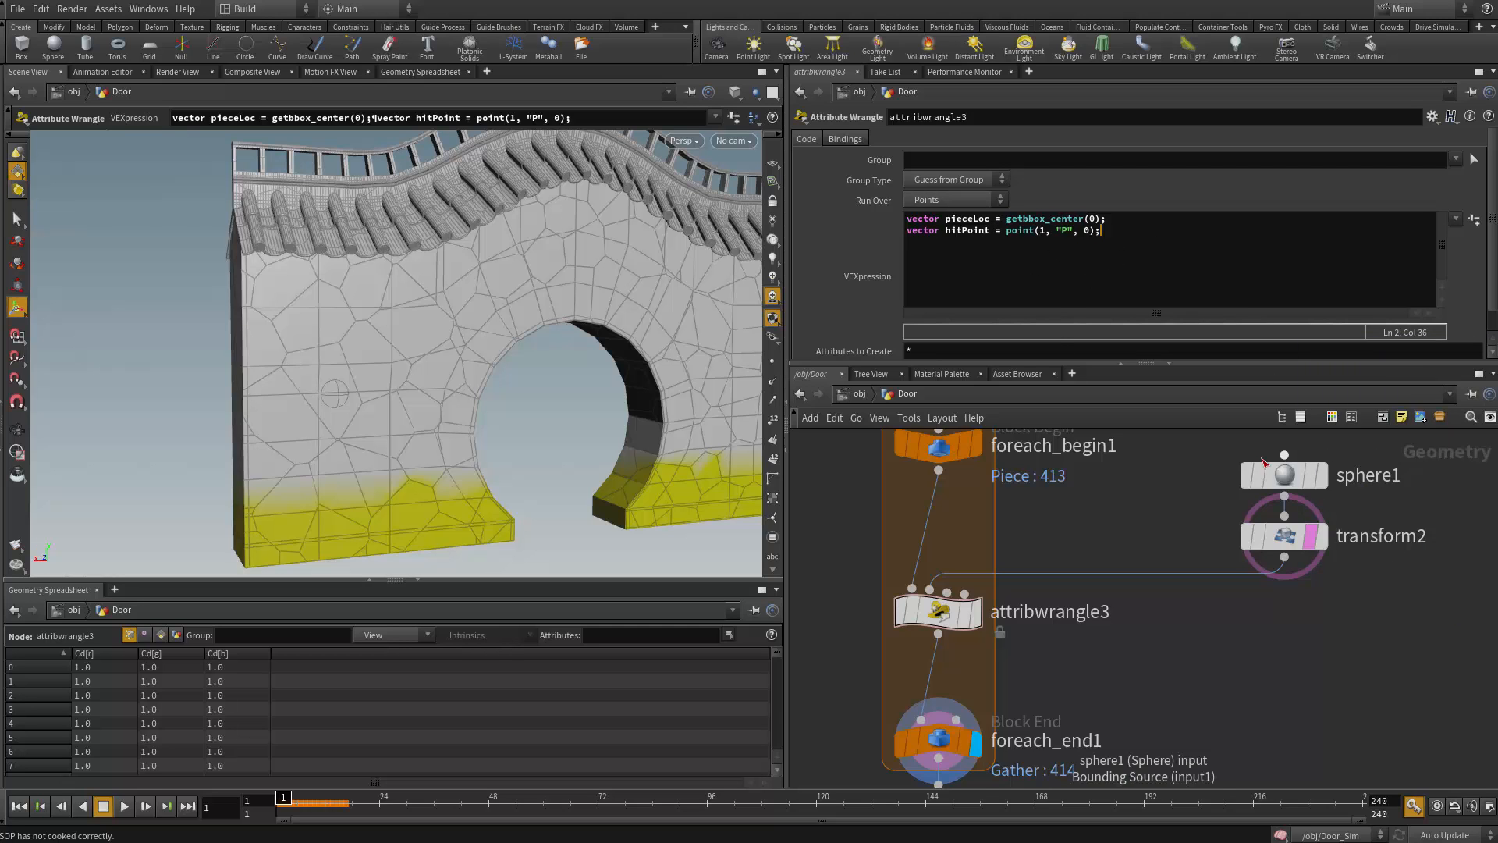
Add a third line to the VEXpression: vector distance = pieceLoc - hitPoint;
{"action": "key", "text": "Return"}
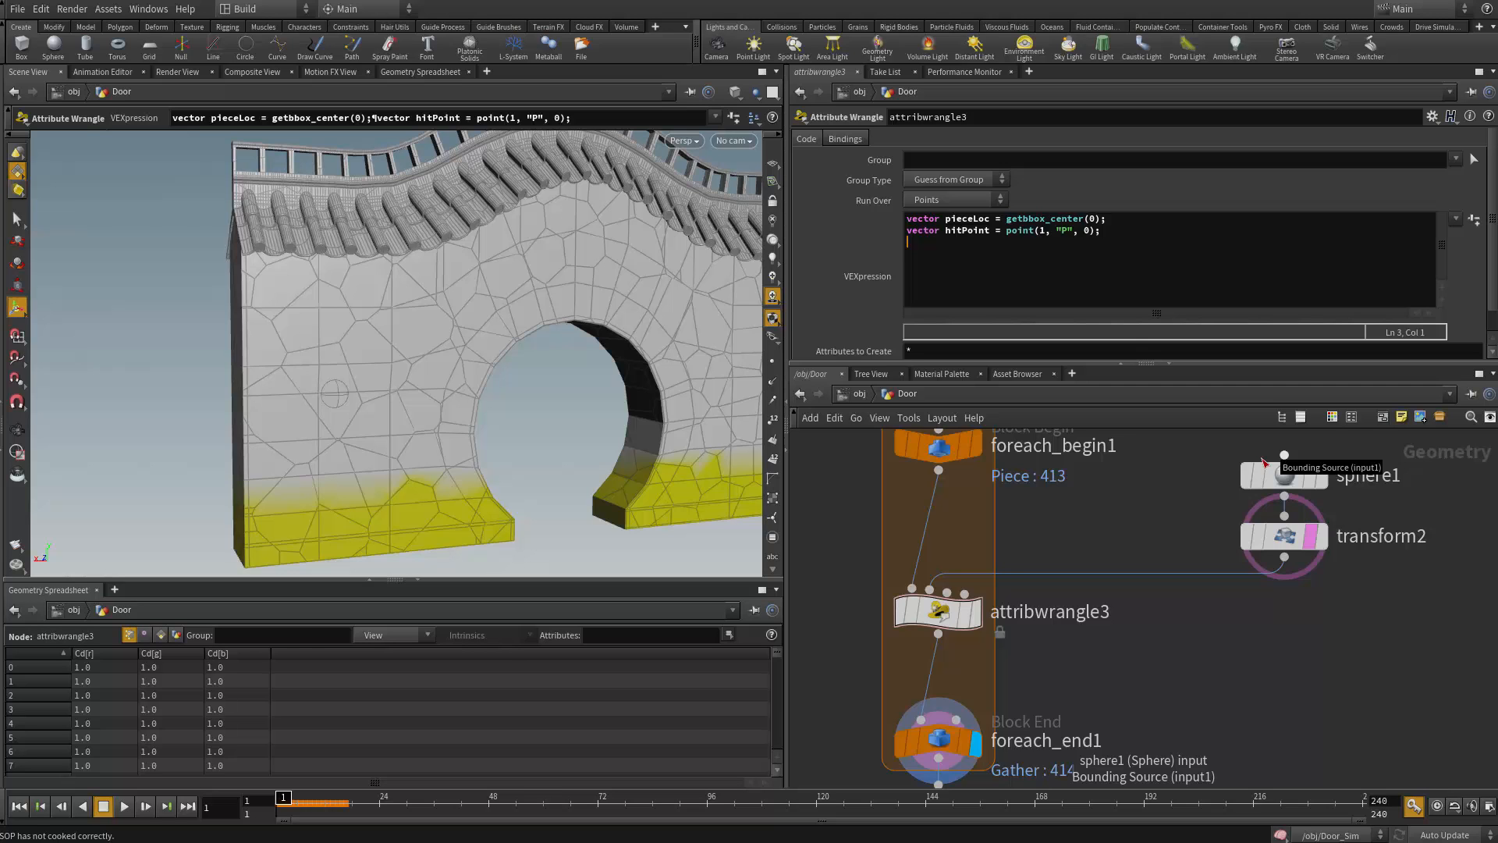
{"action": "type", "text": "vect"}
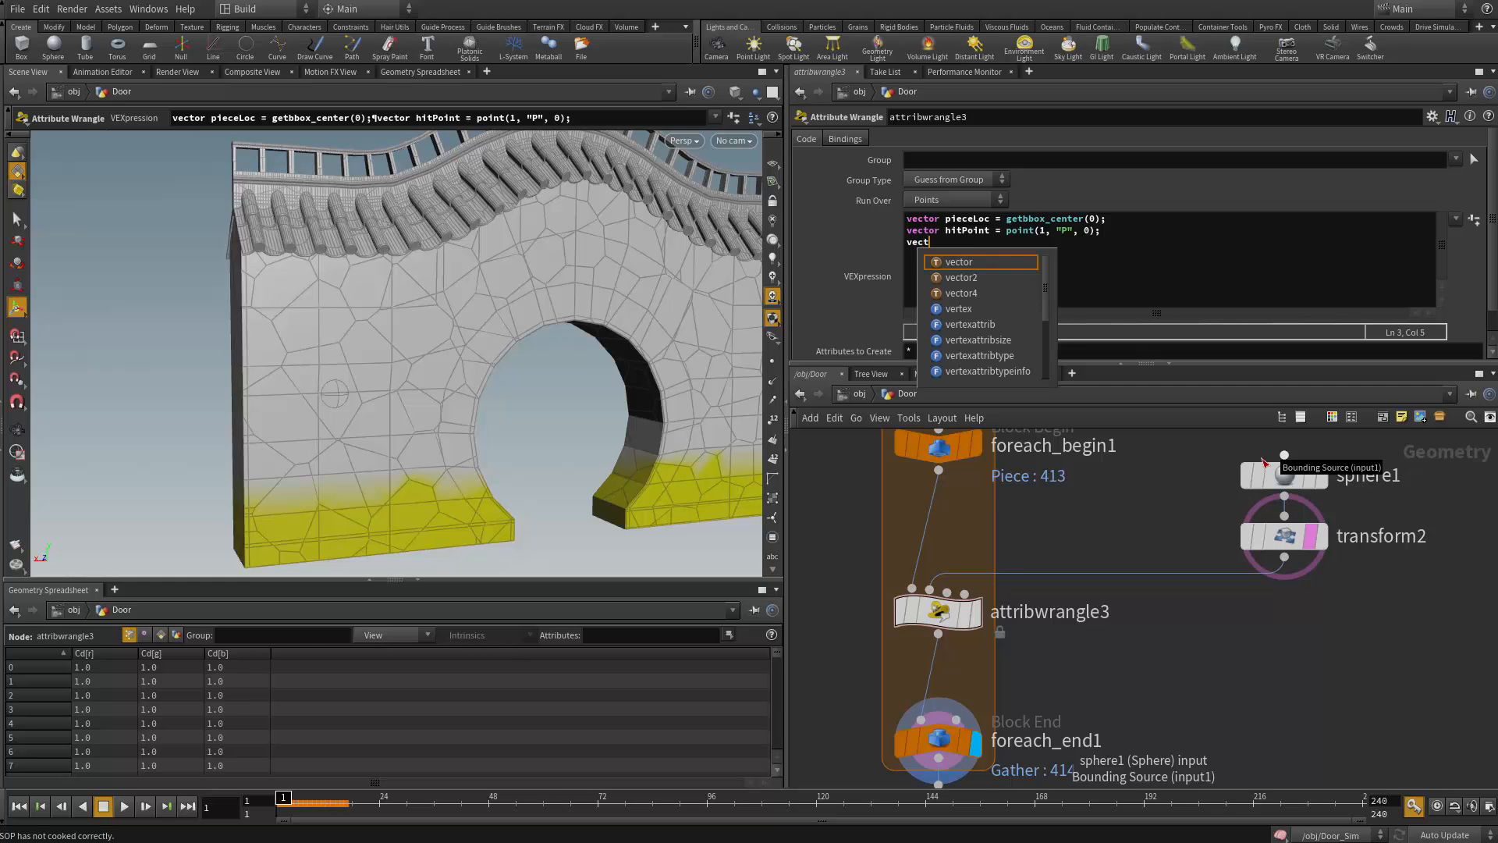
{"action": "type", "text": "or distance ="}
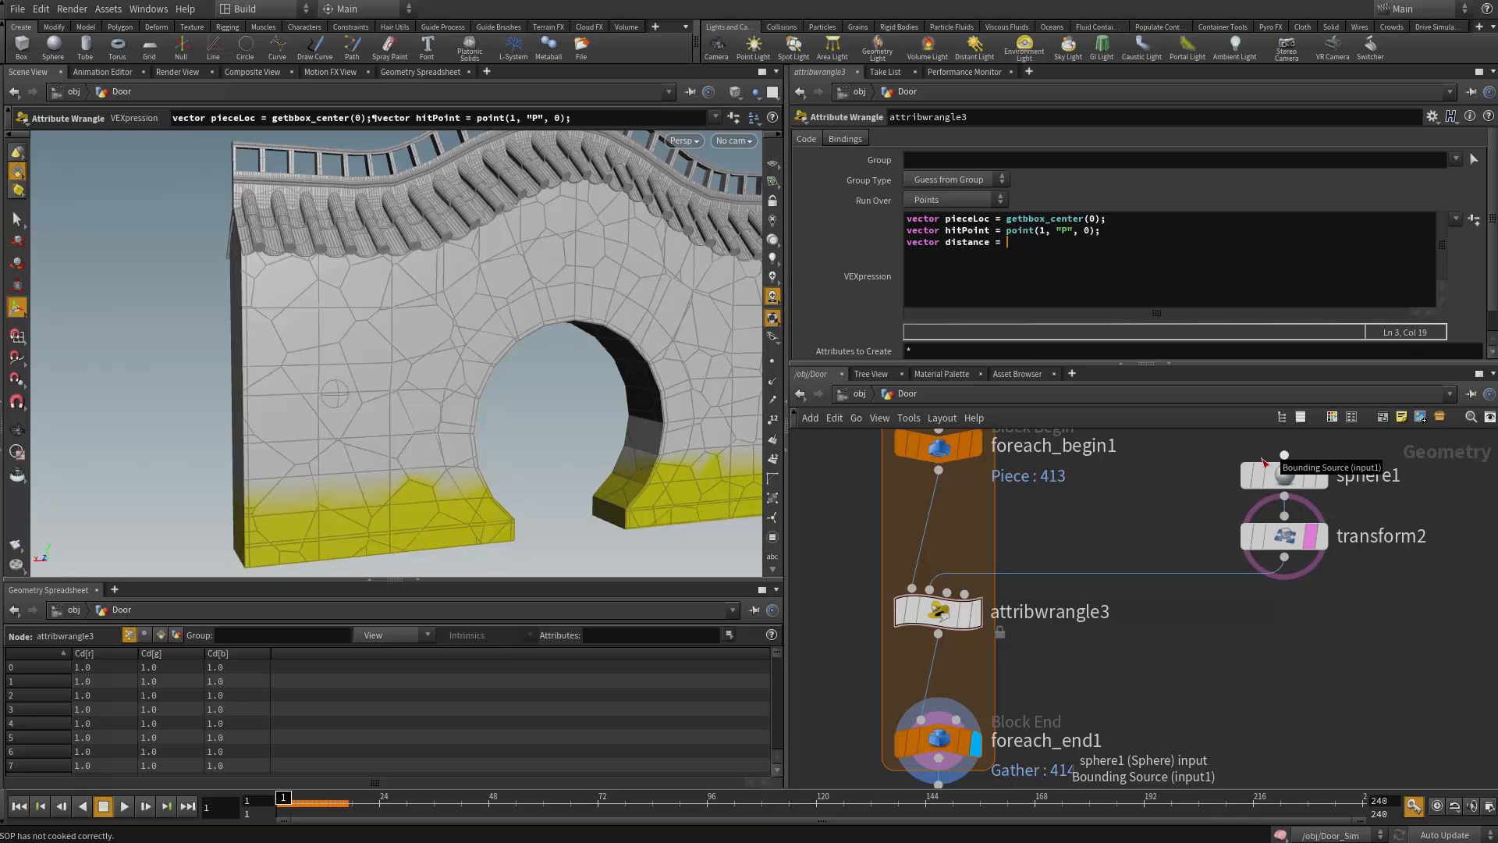
{"action": "double_click", "coordinate": [968, 220]}
{"action": "key", "text": "ctrl+c"}
{"action": "left_click", "coordinate": [1002, 245]}
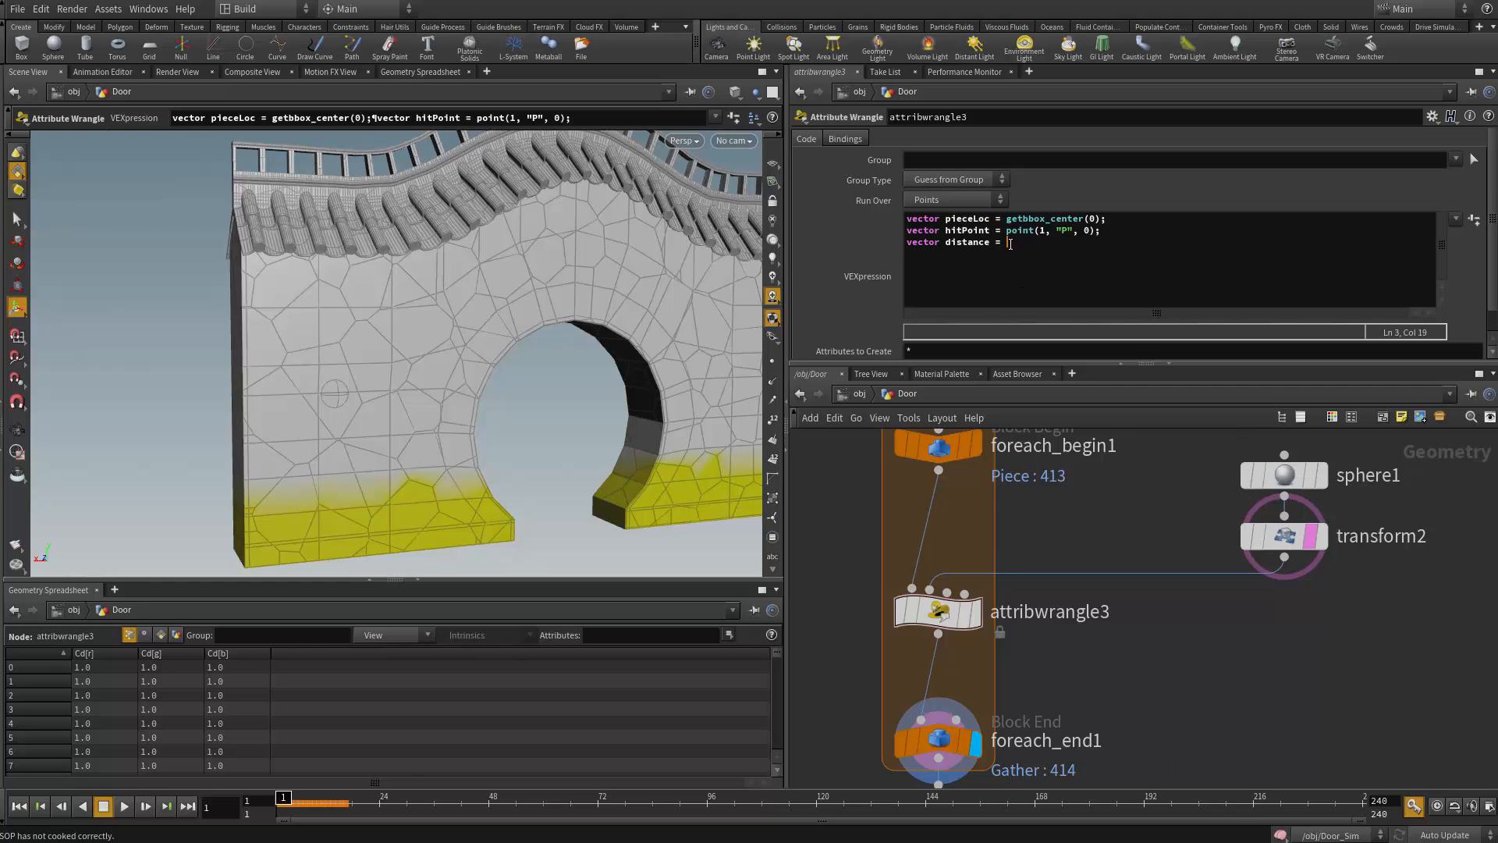
{"action": "key", "text": "ctrl+v"}
{"action": "type", "text": "- hitPoint"}
{"action": "double_click", "coordinate": [966, 231]}
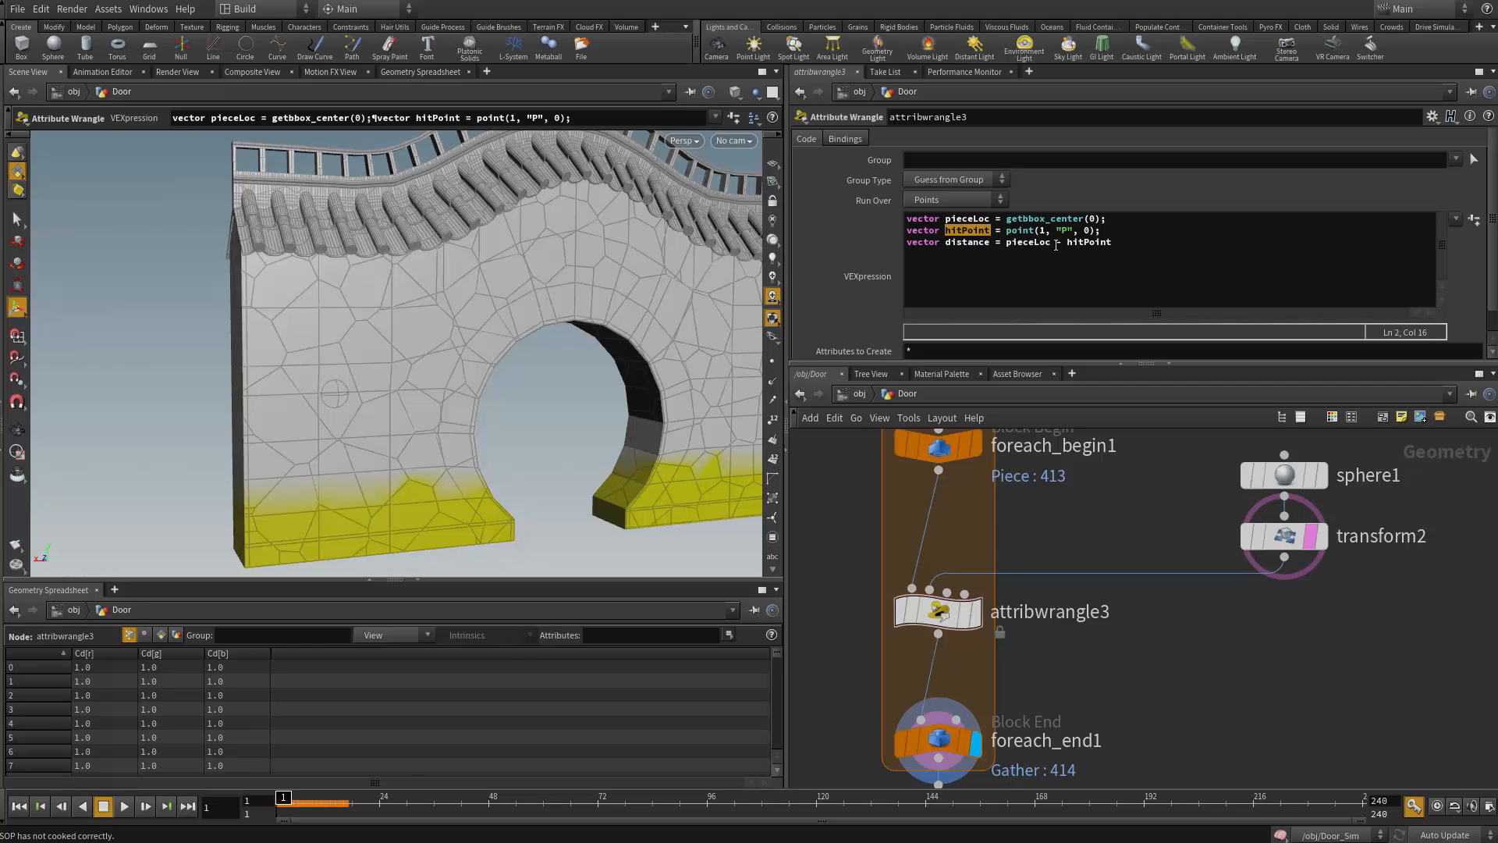
{"action": "double_click", "coordinate": [1089, 244]}
{"action": "left_click", "coordinate": [1163, 245]}
{"action": "type", "text": ";"}
{"action": "key", "text": "ctrl+a"}
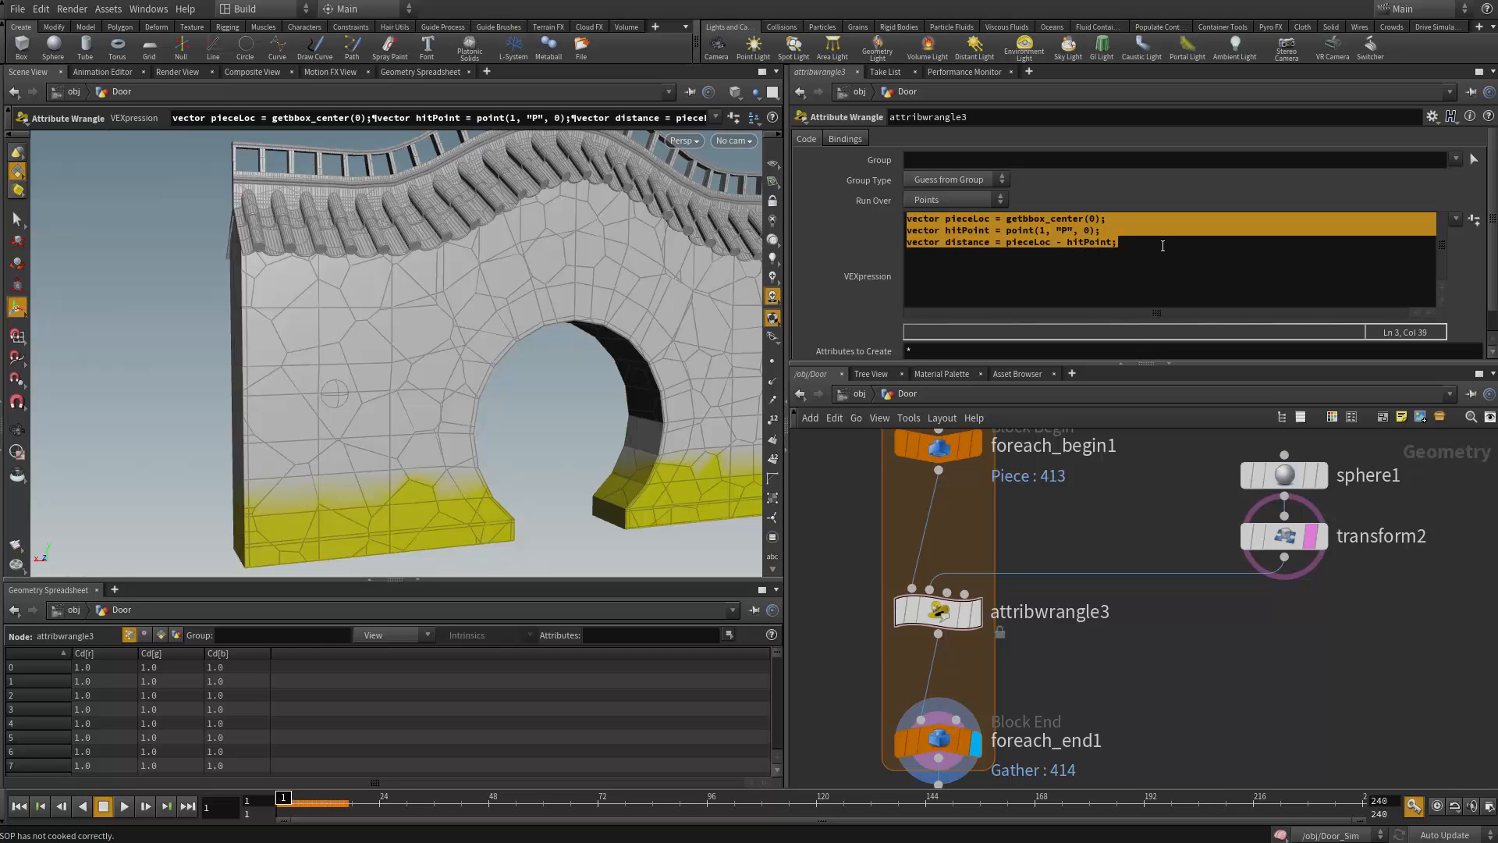
{"action": "left_click", "coordinate": [1162, 246]}
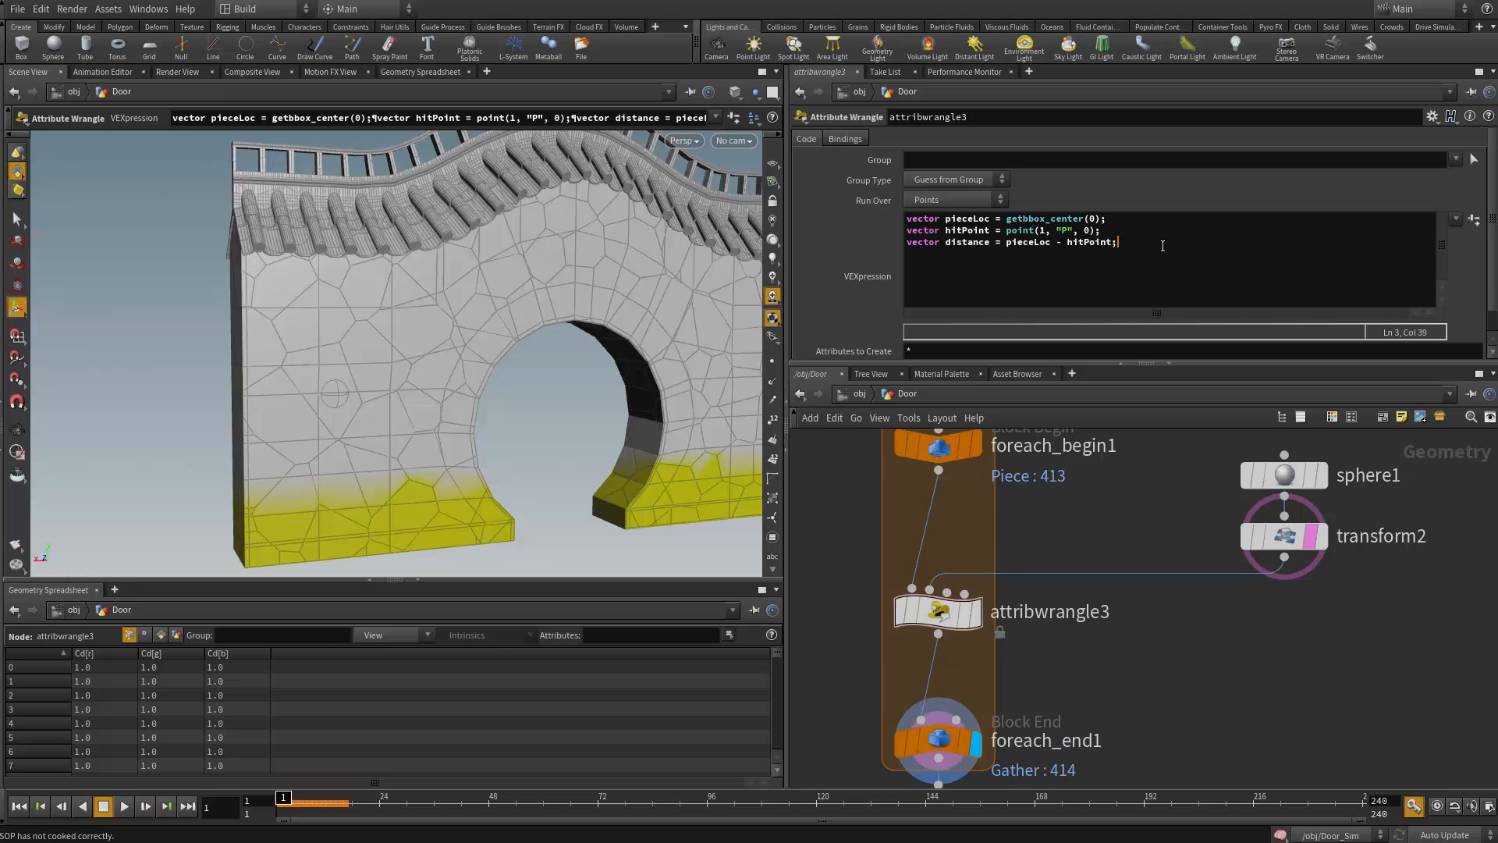
{"action": "key", "text": "Return"}
{"action": "type", "text": "float "}
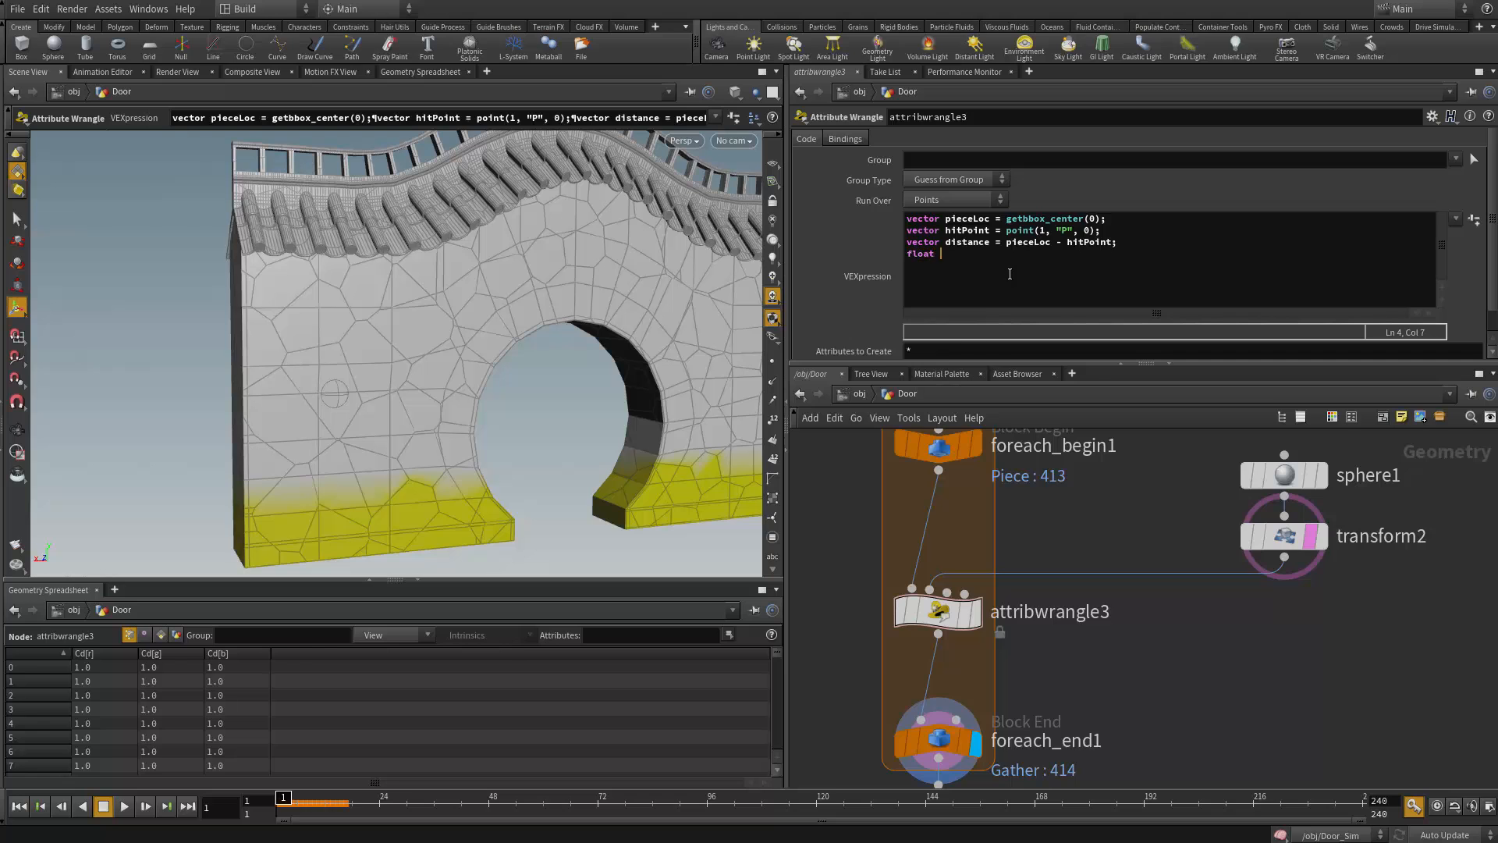
{"action": "type", "text": "lengh"}
{"action": "type", "text": "h"}
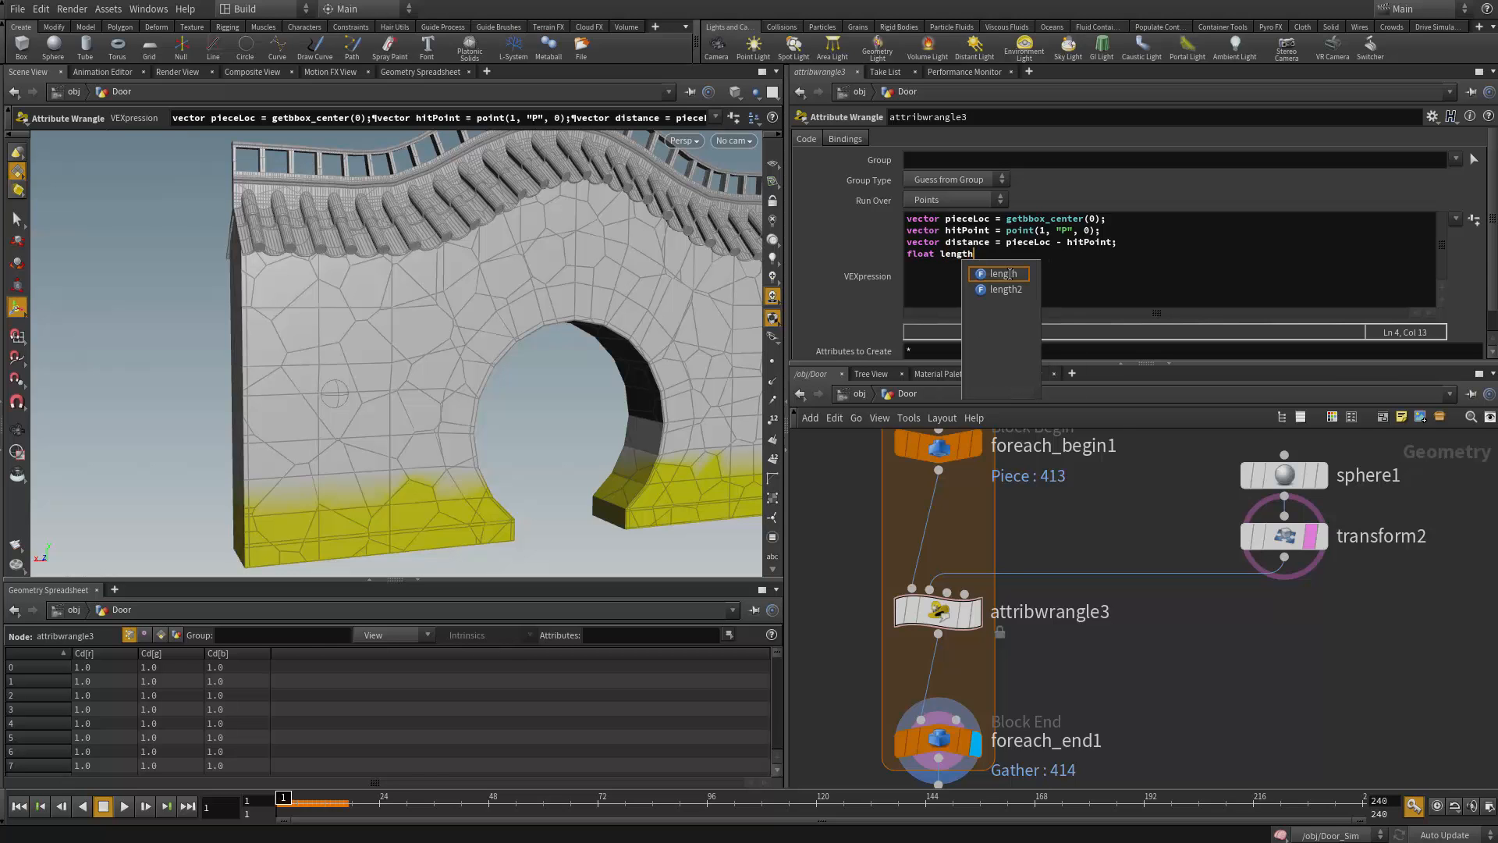
{"action": "key", "text": "BackSpace"}
{"action": "key", "text": "BackSpace"}
{"action": "key", "text": "BackSpace"}
{"action": "key", "text": "BackSpace"}
{"action": "key", "text": "BackSpace"}
{"action": "key", "text": "BackSpace"}
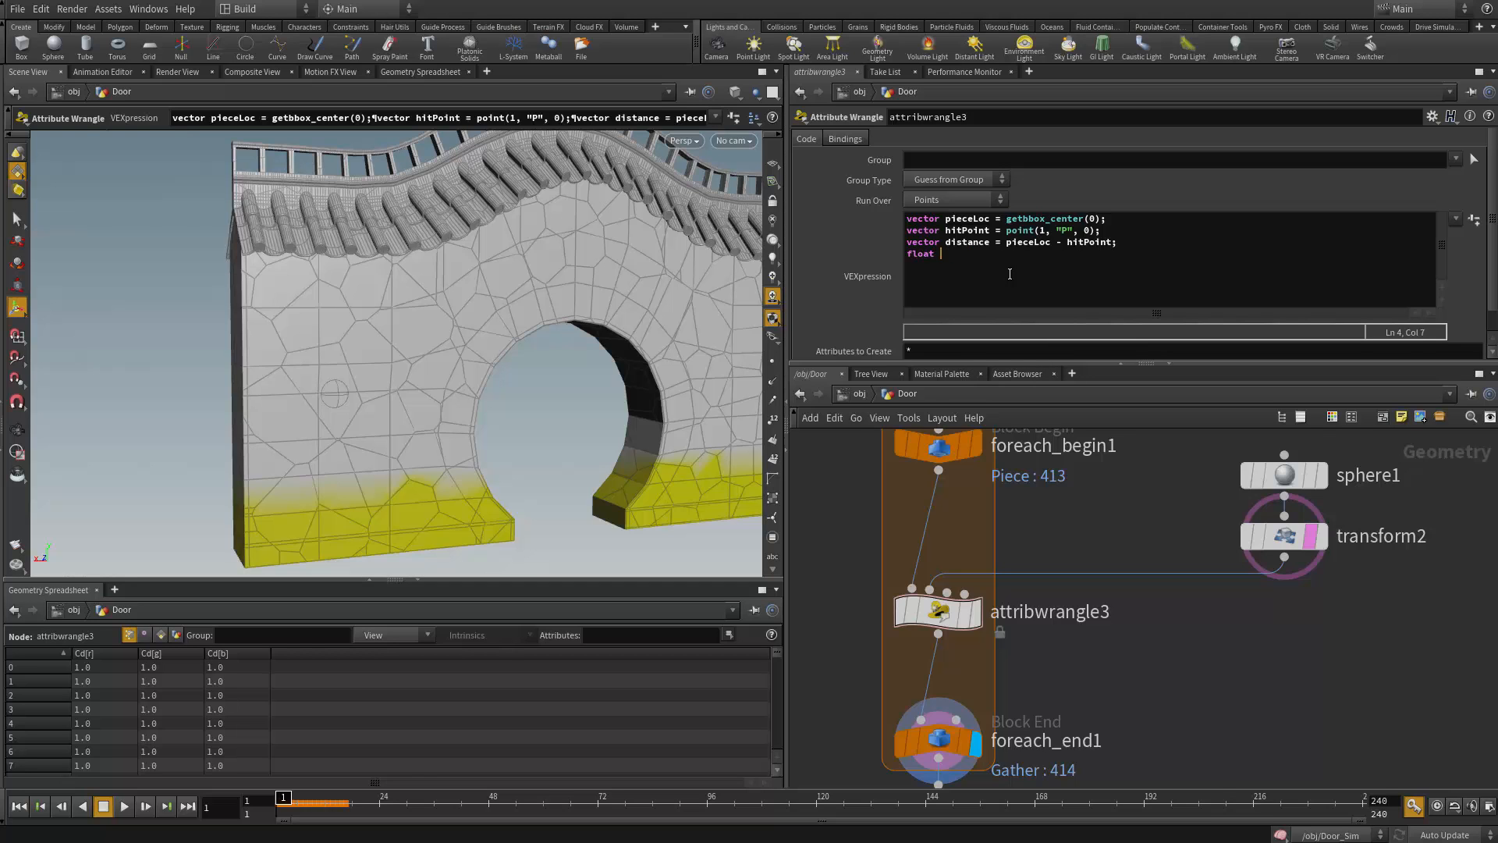
{"action": "key", "text": "BackSpace"}
{"action": "key", "text": "BackSpace"}
{"action": "key", "text": "BackSpace"}
{"action": "key", "text": "BackSpace"}
{"action": "key", "text": "BackSpace"}
{"action": "key", "text": "BackSpace"}
Change the declared type of the distance variable in attribwrangle3's VEXpression to float
{"action": "key", "text": "BackSpace"}
{"action": "key", "text": "BackSpace"}
{"action": "key", "text": "BackSpace"}
{"action": "key", "text": "BackSpace"}
{"action": "key", "text": "BackSpace"}
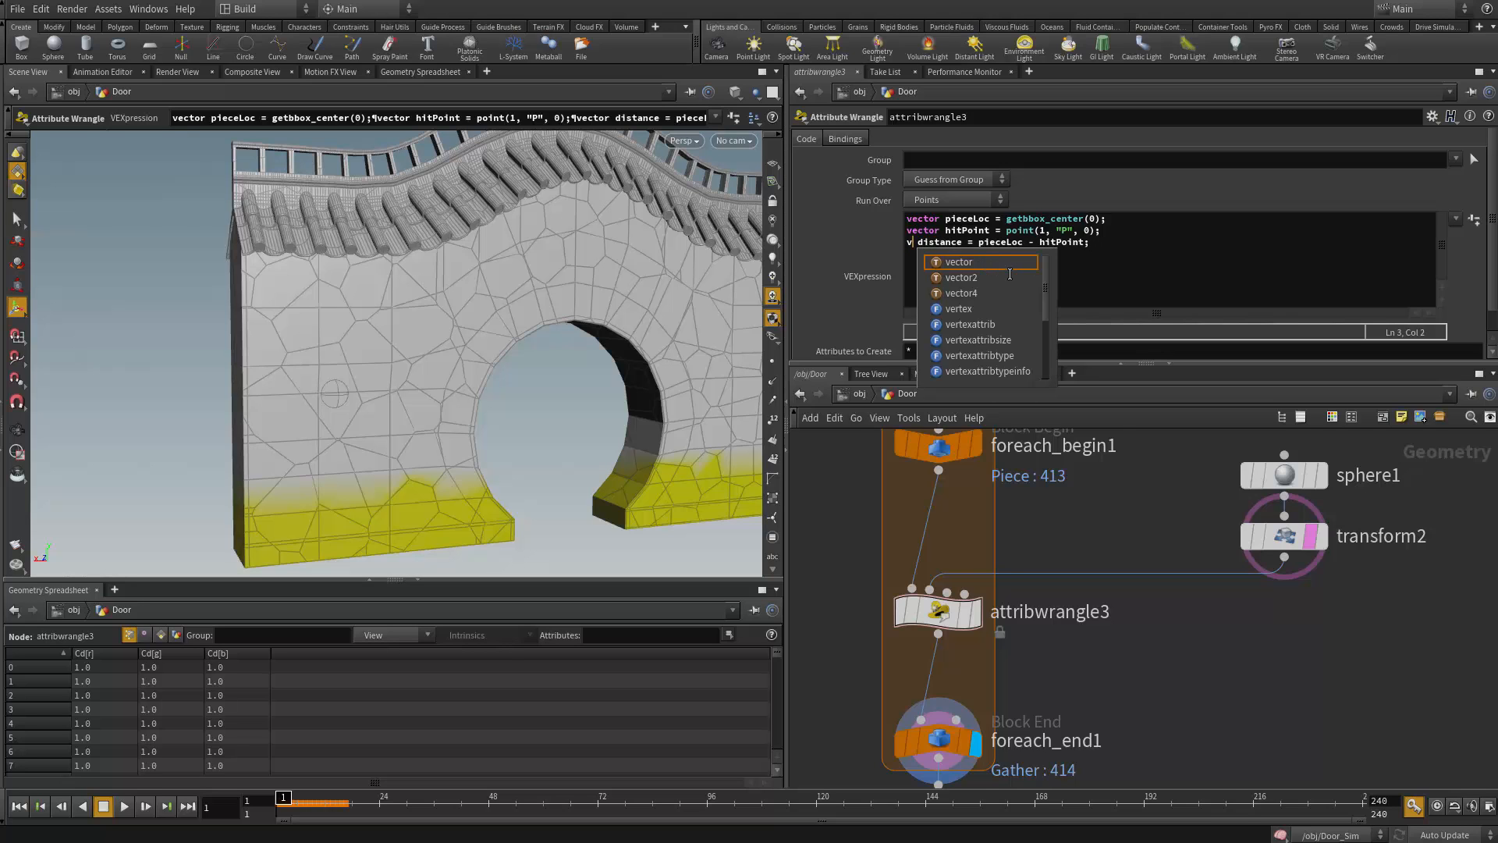
{"action": "key", "text": "BackSpace"}
{"action": "type", "text": "fl"}
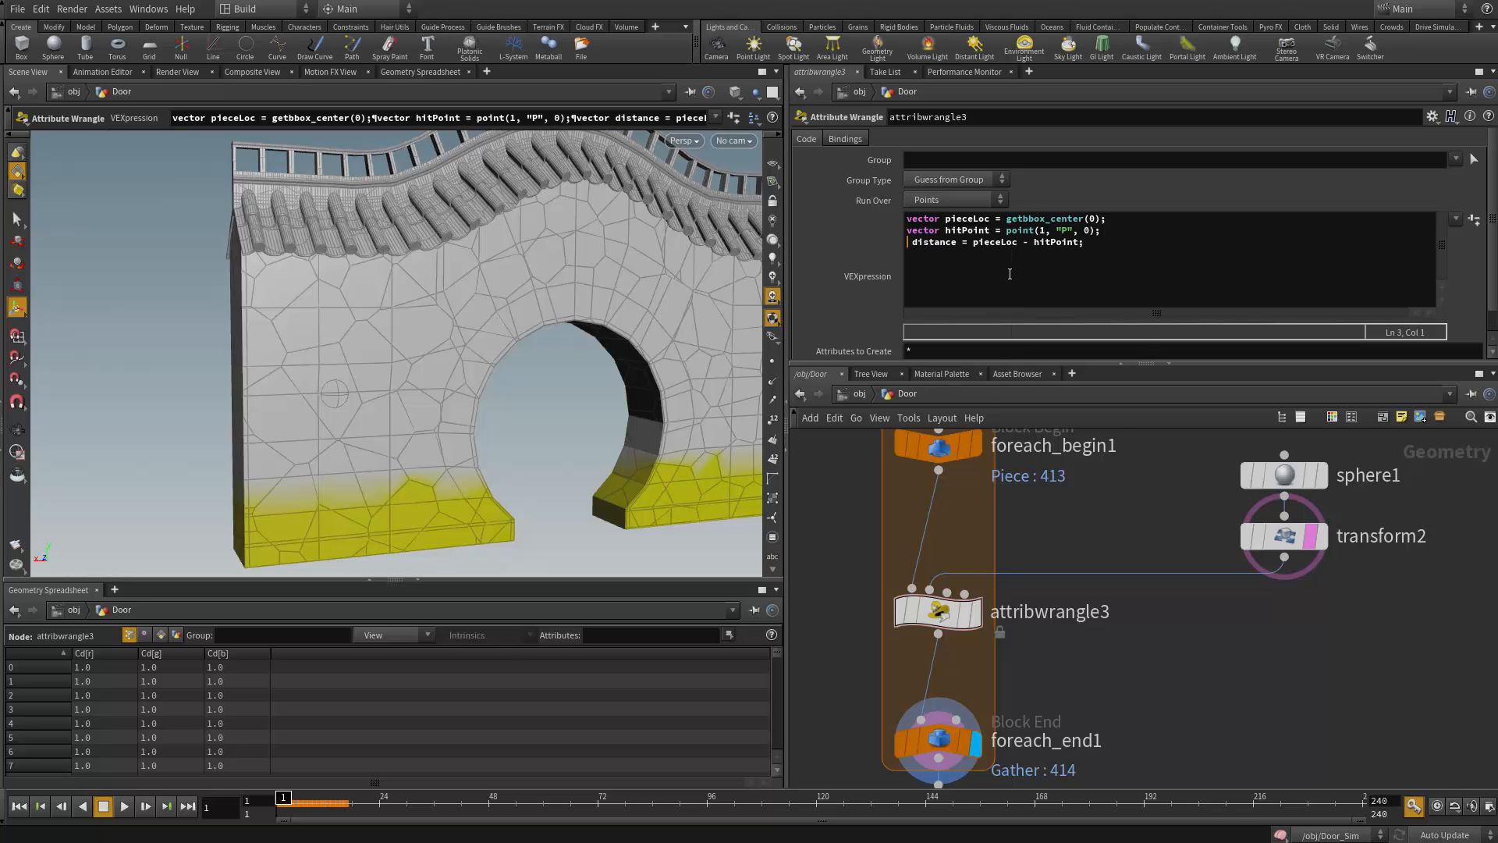
{"action": "type", "text": "oat"}
{"action": "key", "text": "ctrl+Right"}
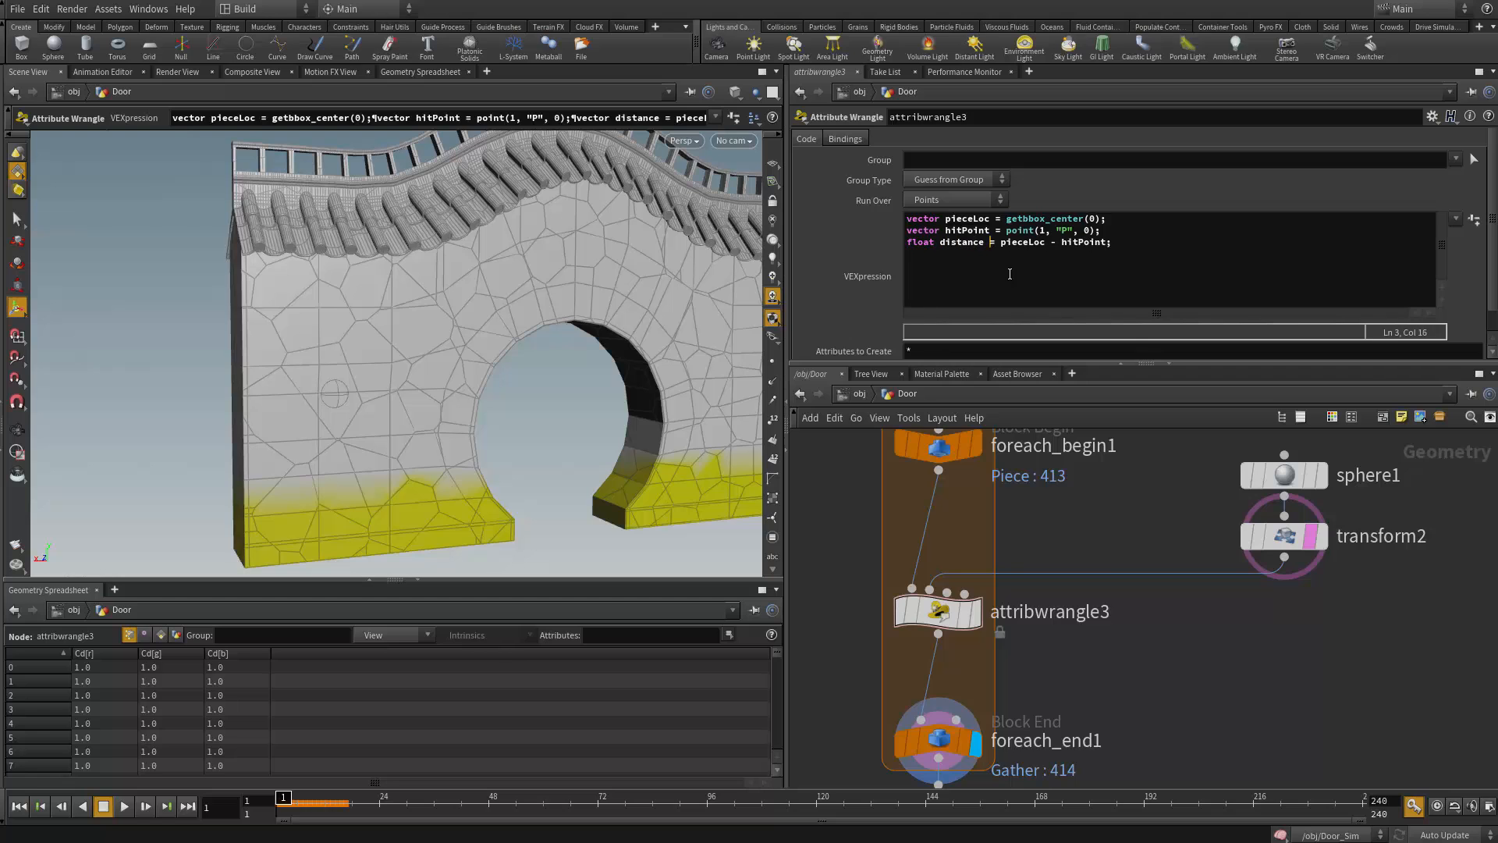
Wrap the subtraction in a length function so the line reads float distance = length(pieceLoc - hitPoint);
{"action": "type", "text": "length("}
{"action": "key", "text": "Right"}
{"action": "key", "text": "Right"}
{"action": "key", "text": "Right"}
{"action": "key", "text": "Right"}
{"action": "key", "text": "Right"}
{"action": "key", "text": "Right"}
{"action": "key", "text": "Right"}
{"action": "key", "text": "Right"}
{"action": "key", "text": "Right"}
{"action": "key", "text": "Right"}
{"action": "key", "text": "Right"}
{"action": "key", "text": "Right"}
{"action": "key", "text": "Right"}
{"action": "key", "text": "Right"}
{"action": "key", "text": "Right"}
{"action": "key", "text": "Right"}
{"action": "type", "text": ")"}
{"action": "key", "text": "ctrl+a"}
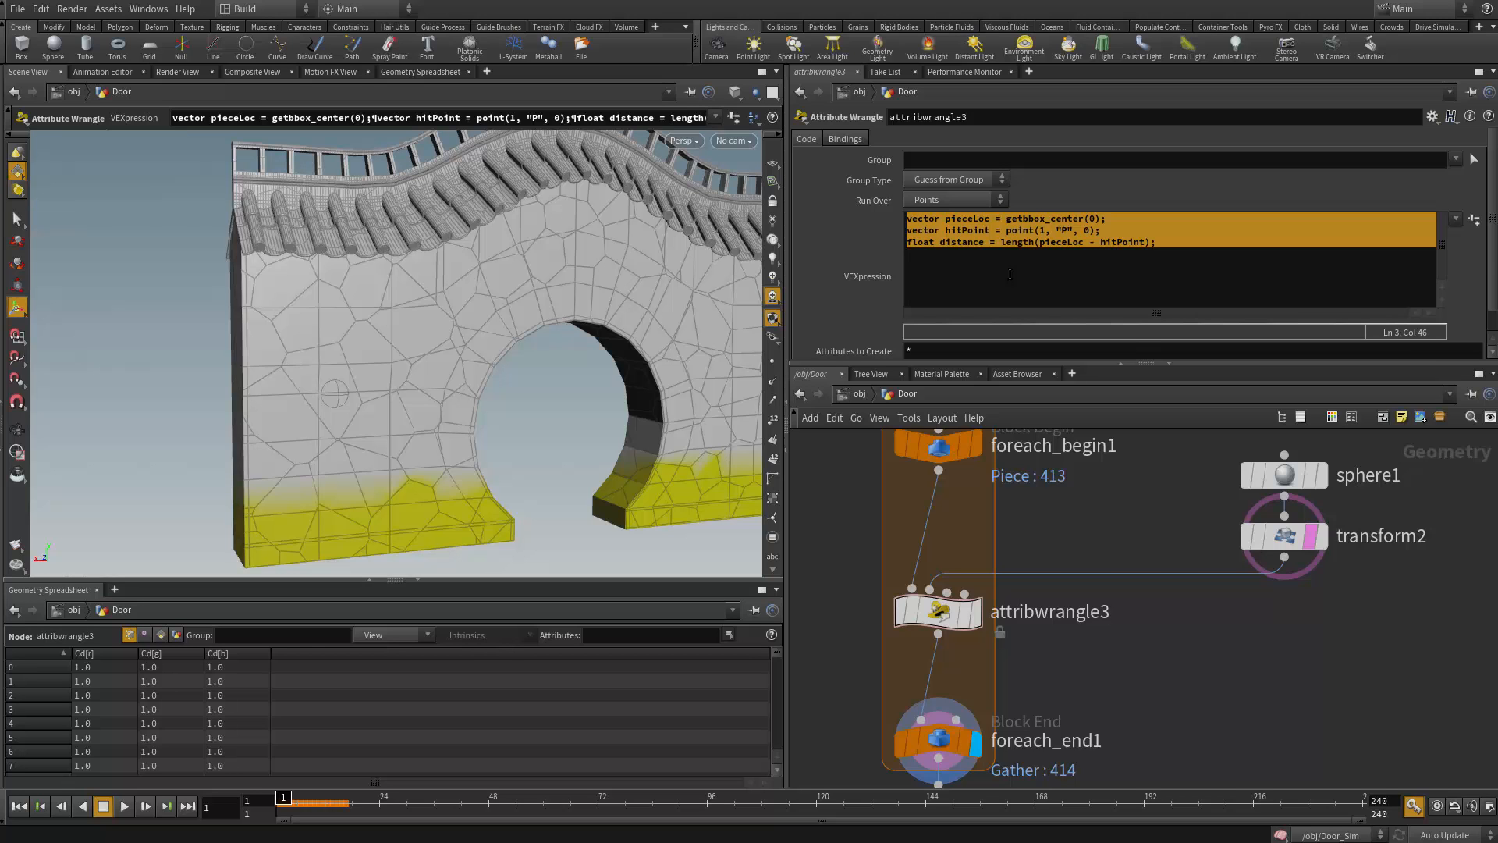
{"action": "left_click", "coordinate": [1009, 273]}
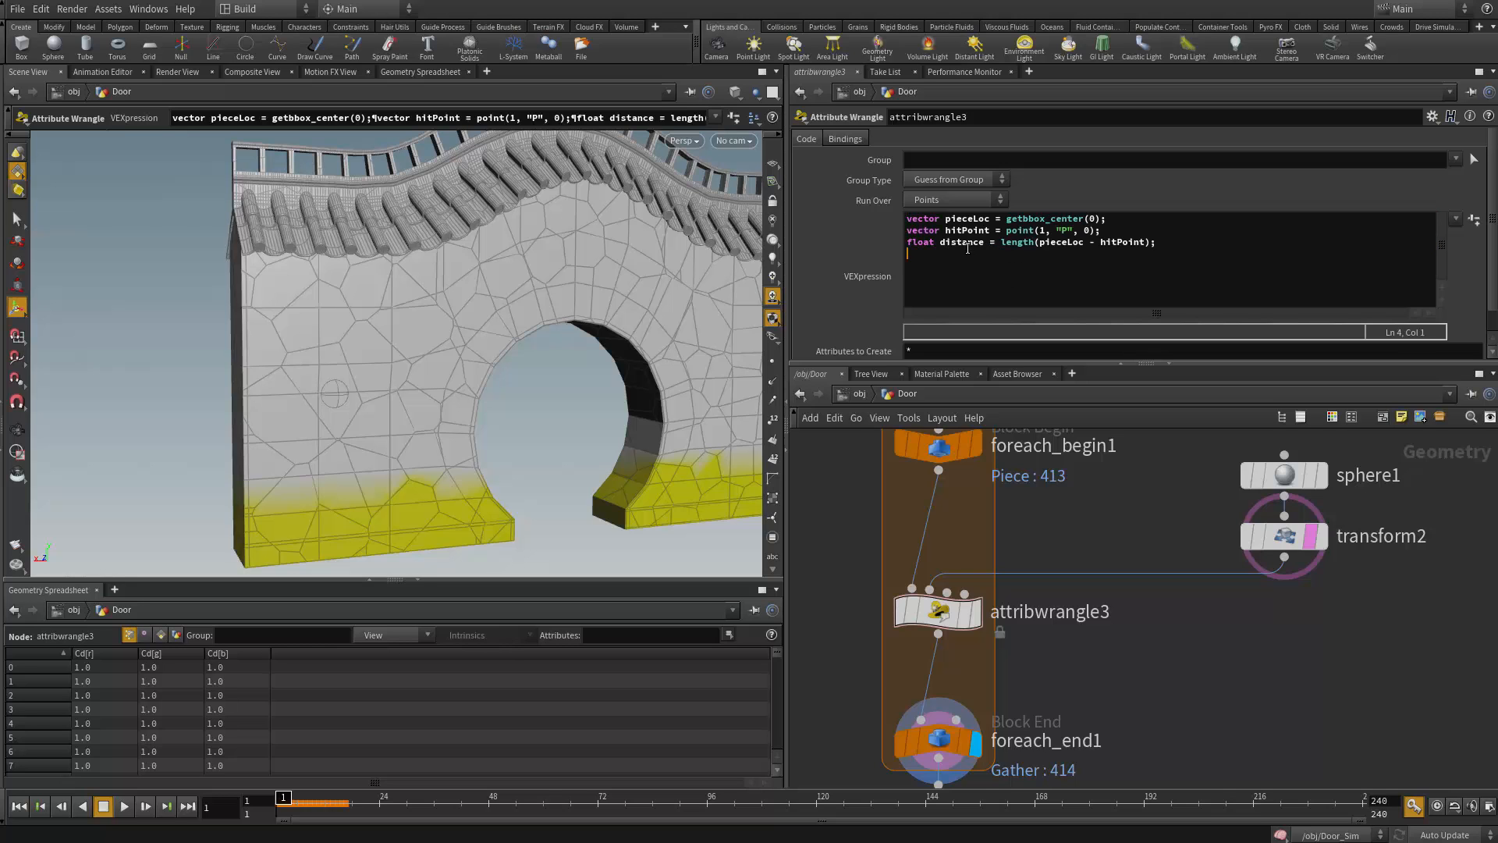
Add an empty if() / else skeleton with braces on separate lines below the distance line
{"action": "double_click", "coordinate": [967, 244]}
{"action": "left_click", "coordinate": [1224, 246]}
{"action": "key", "text": "Return"}
{"action": "type", "text": "if()"}
{"action": "key", "text": "Return"}
{"action": "type", "text": "{ }"}
{"action": "type", "text": "else "}
{"action": "type", "text": "{}"}
{"action": "key", "text": "Up"}
{"action": "key", "text": "Left"}
{"action": "key", "text": "Return"}
{"action": "key", "text": "Right"}
{"action": "key", "text": "Return"}
{"action": "key", "text": "Right"}
{"action": "key", "text": "Return"}
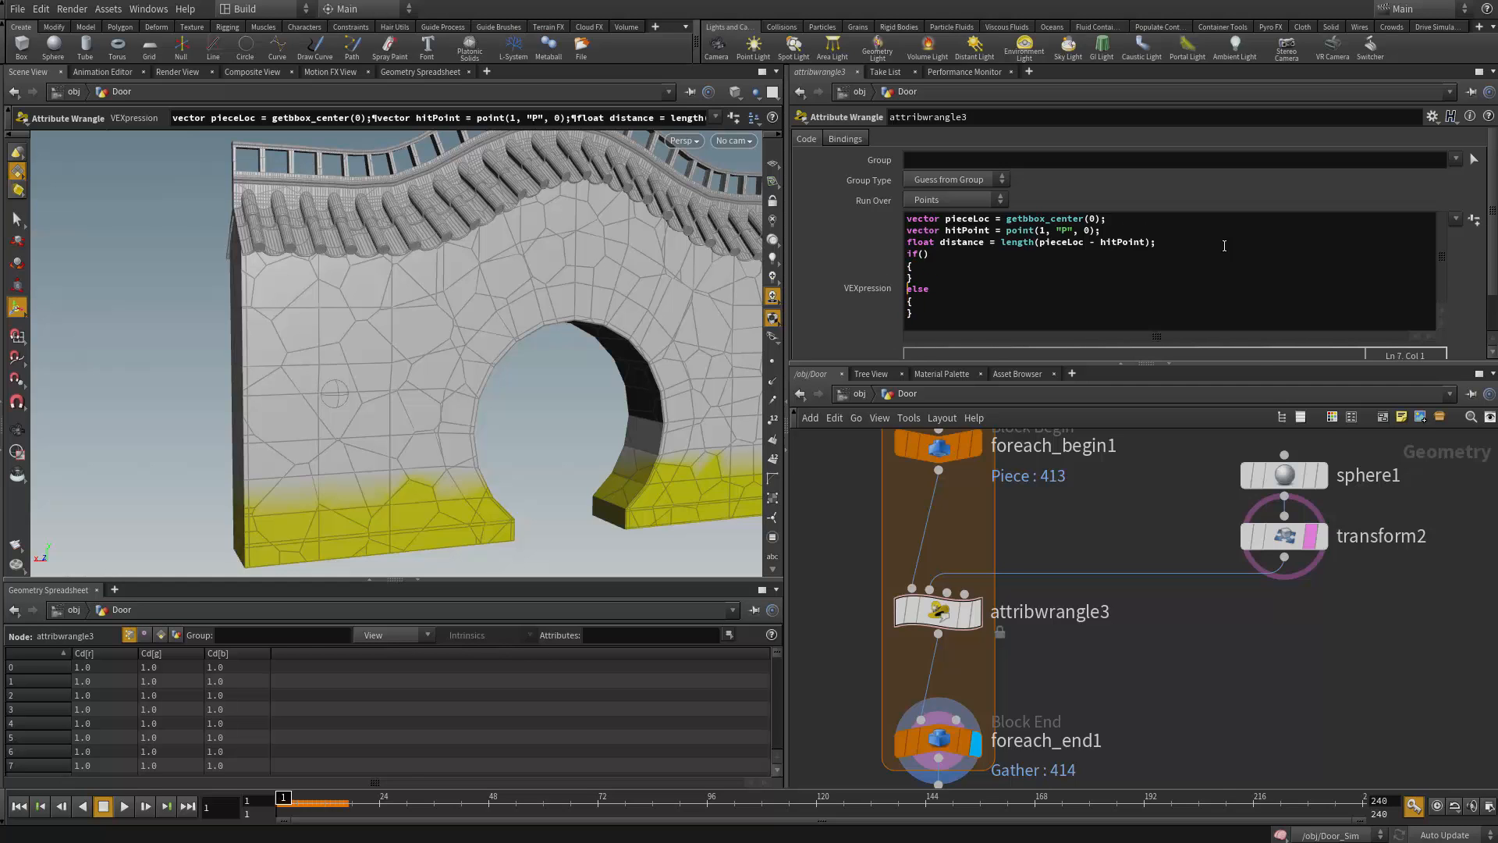
Fill in the if condition as distance < ch("shatter_range")
{"action": "key", "text": "Up"}
{"action": "key", "text": "Up"}
{"action": "key", "text": "Right"}
{"action": "key", "text": "Right"}
{"action": "key", "text": "Right"}
{"action": "type", "text": "di"}
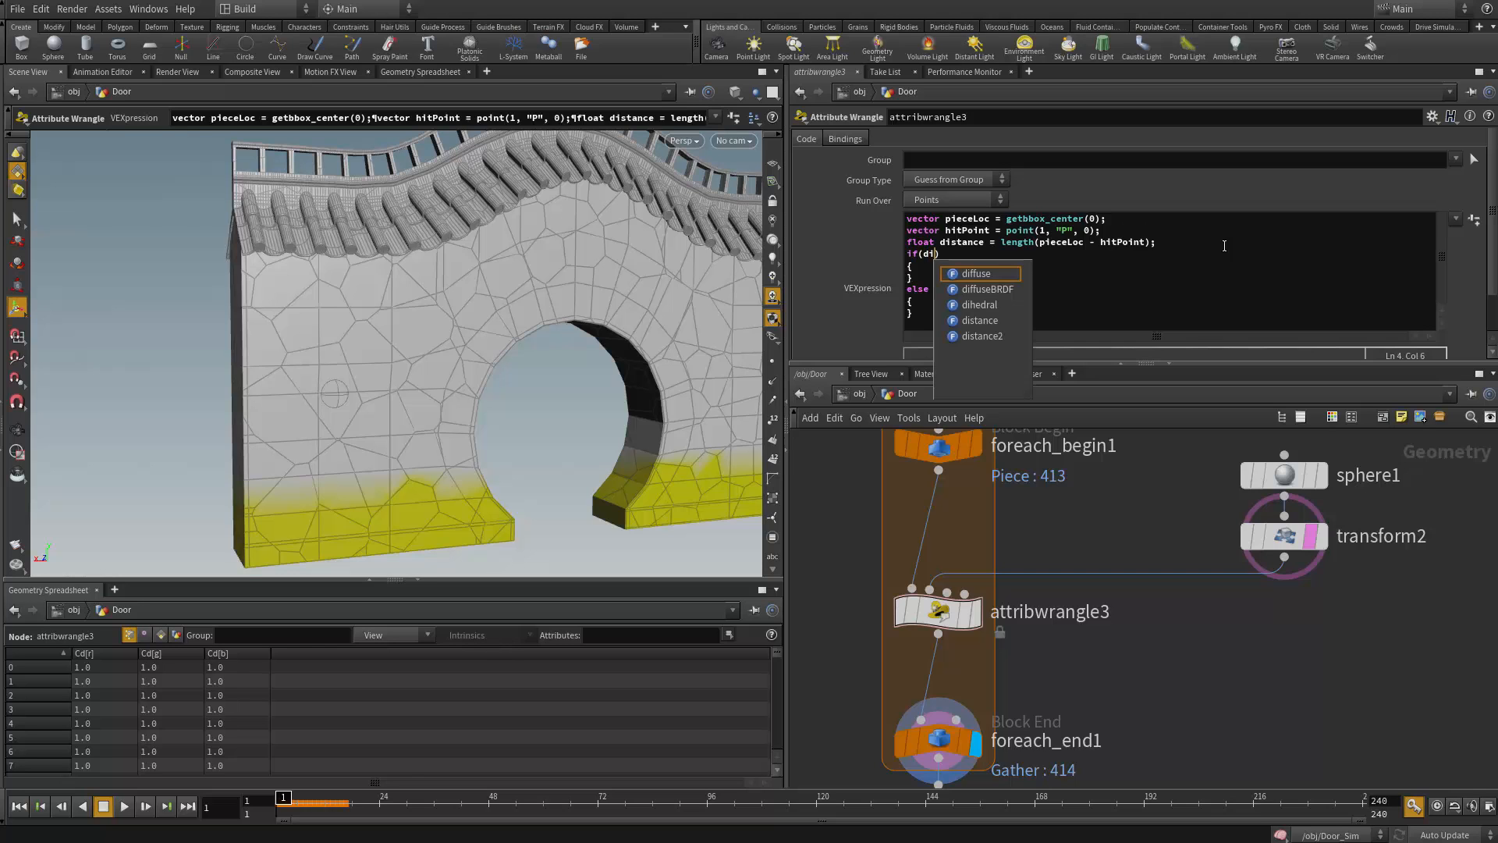
{"action": "double_click", "coordinate": [962, 242]}
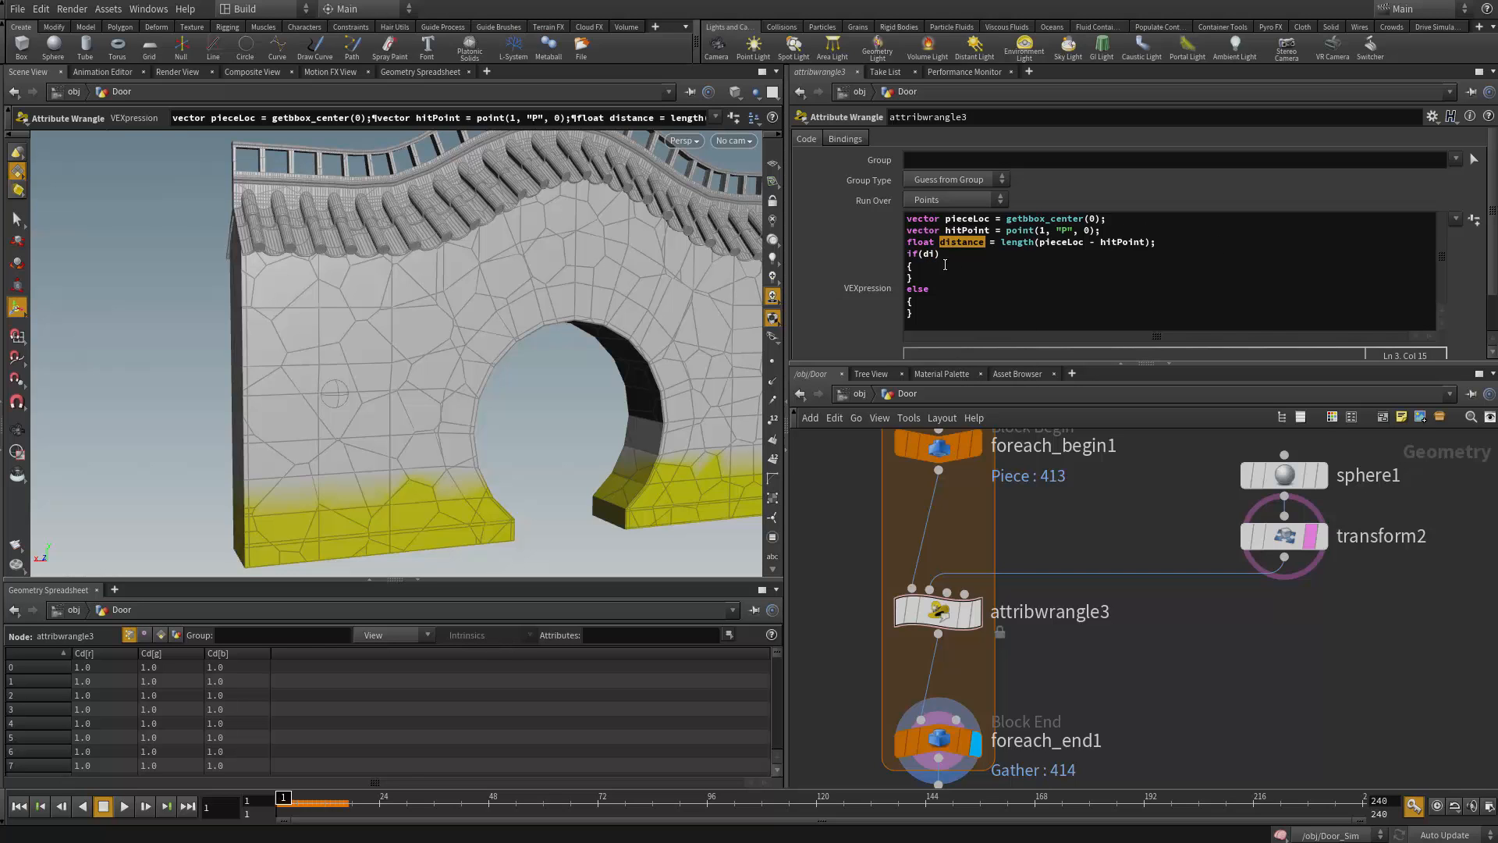
{"action": "double_click", "coordinate": [931, 252]}
{"action": "key", "text": "ctrl+v"}
{"action": "type", "text": "< "}
{"action": "type", "text": "ch"}
{"action": "type", "text": "(\""}
{"action": "type", "text": "shatter_ran"}
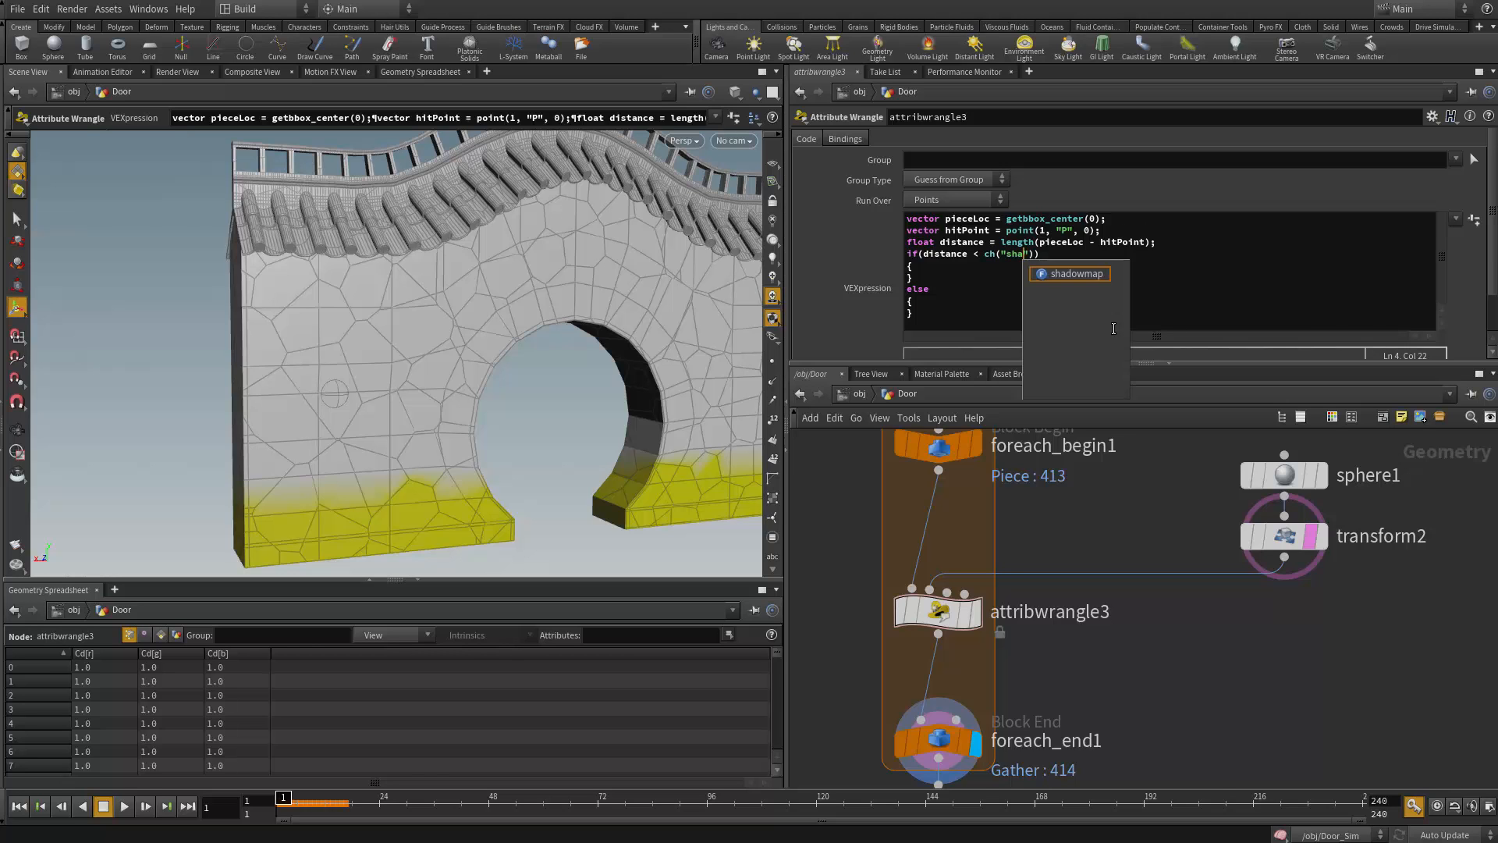
{"action": "type", "text": "ge"}
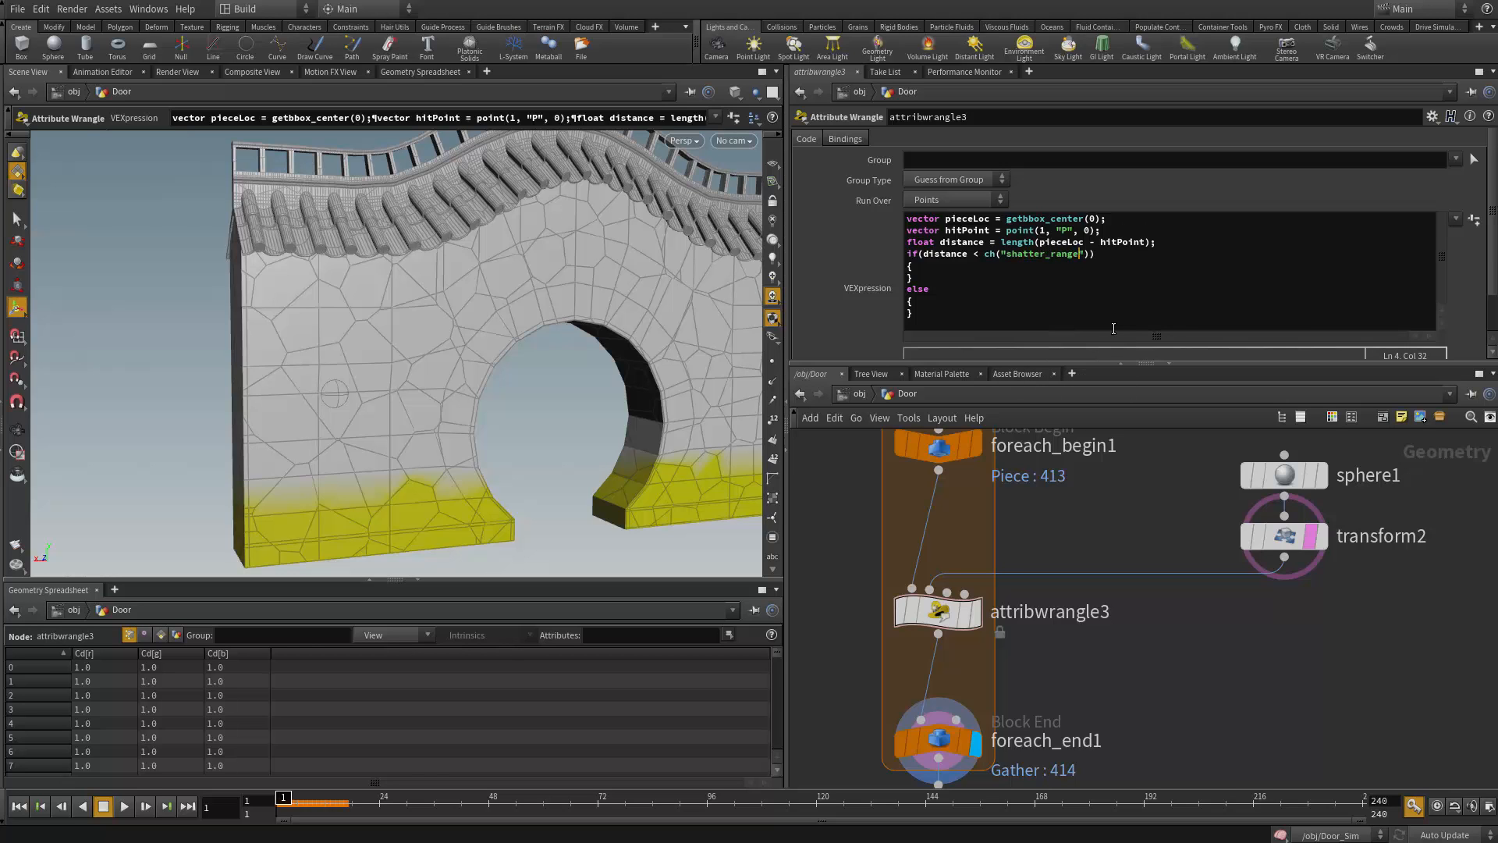
Add the statement i@group_shatter = 1; inside the if block's braces
{"action": "key", "text": "Right"}
{"action": "key", "text": "Right"}
{"action": "key", "text": "Down"}
{"action": "key", "text": "Return"}
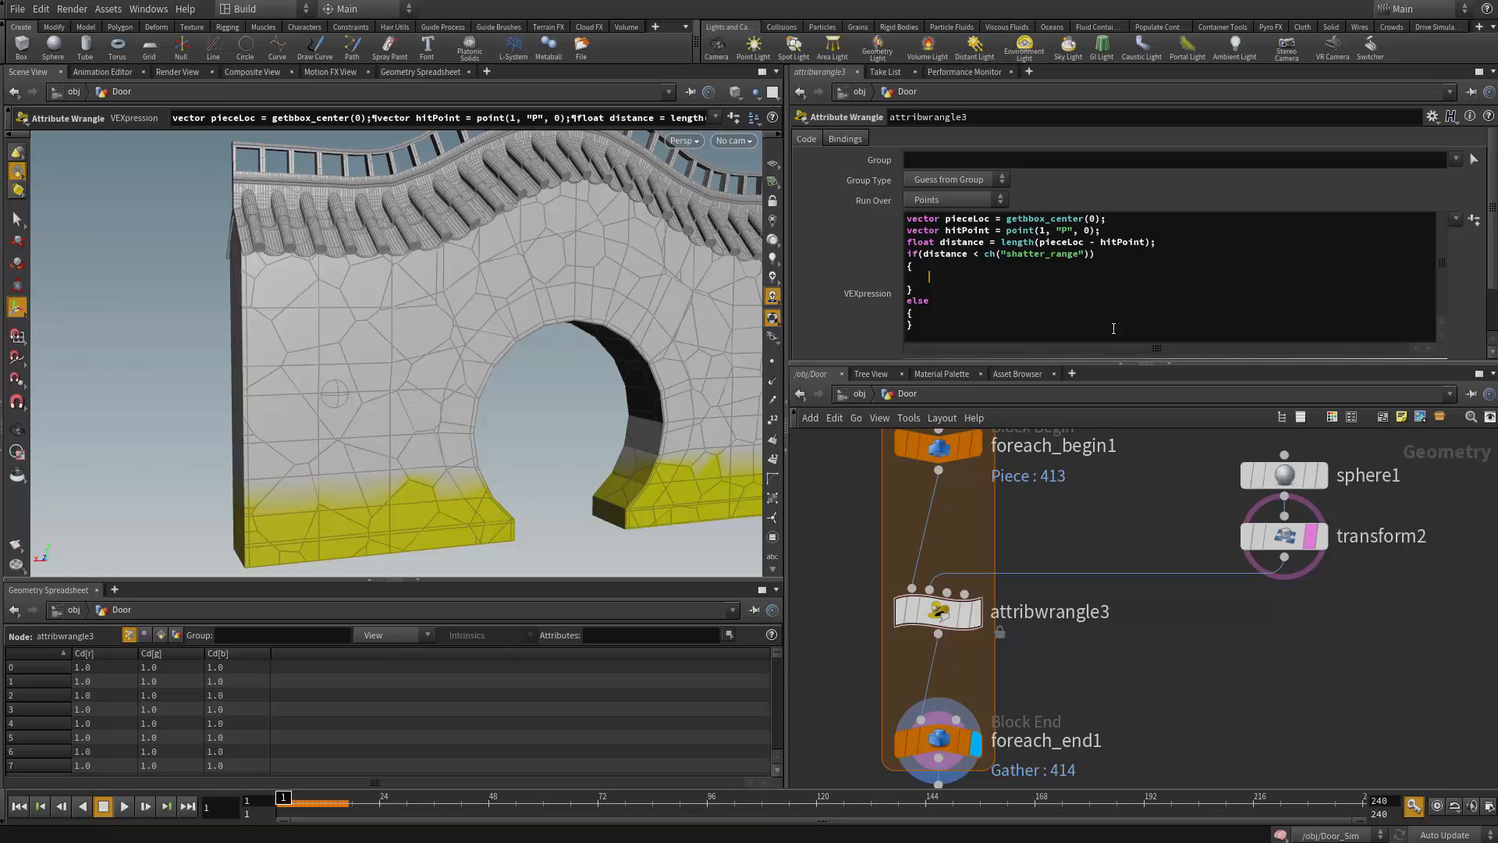
{"action": "type", "text": "i@group_shatter ="}
{"action": "type", "text": "1;"}
{"action": "key", "text": "shift+Left"}
{"action": "key", "text": "shift+Left"}
{"action": "key", "text": "shift+Left"}
{"action": "key", "text": "shift+Left"}
{"action": "key", "text": "shift+Left"}
{"action": "key", "text": "shift+Left"}
{"action": "key", "text": "shift+Left"}
{"action": "key", "text": "shift+Left"}
{"action": "key", "text": "shift+Left"}
{"action": "key", "text": "shift+Left"}
{"action": "key", "text": "shift+Left"}
{"action": "key", "text": "shift+Left"}
{"action": "key", "text": "shift+Left"}
{"action": "key", "text": "shift+Left"}
{"action": "key", "text": "shift+Left"}
{"action": "key", "text": "shift+Left"}
{"action": "key", "text": "shift+Left"}
{"action": "key", "text": "shift+Left"}
{"action": "key", "text": "shift+Left"}
{"action": "key", "text": "shift+Left"}
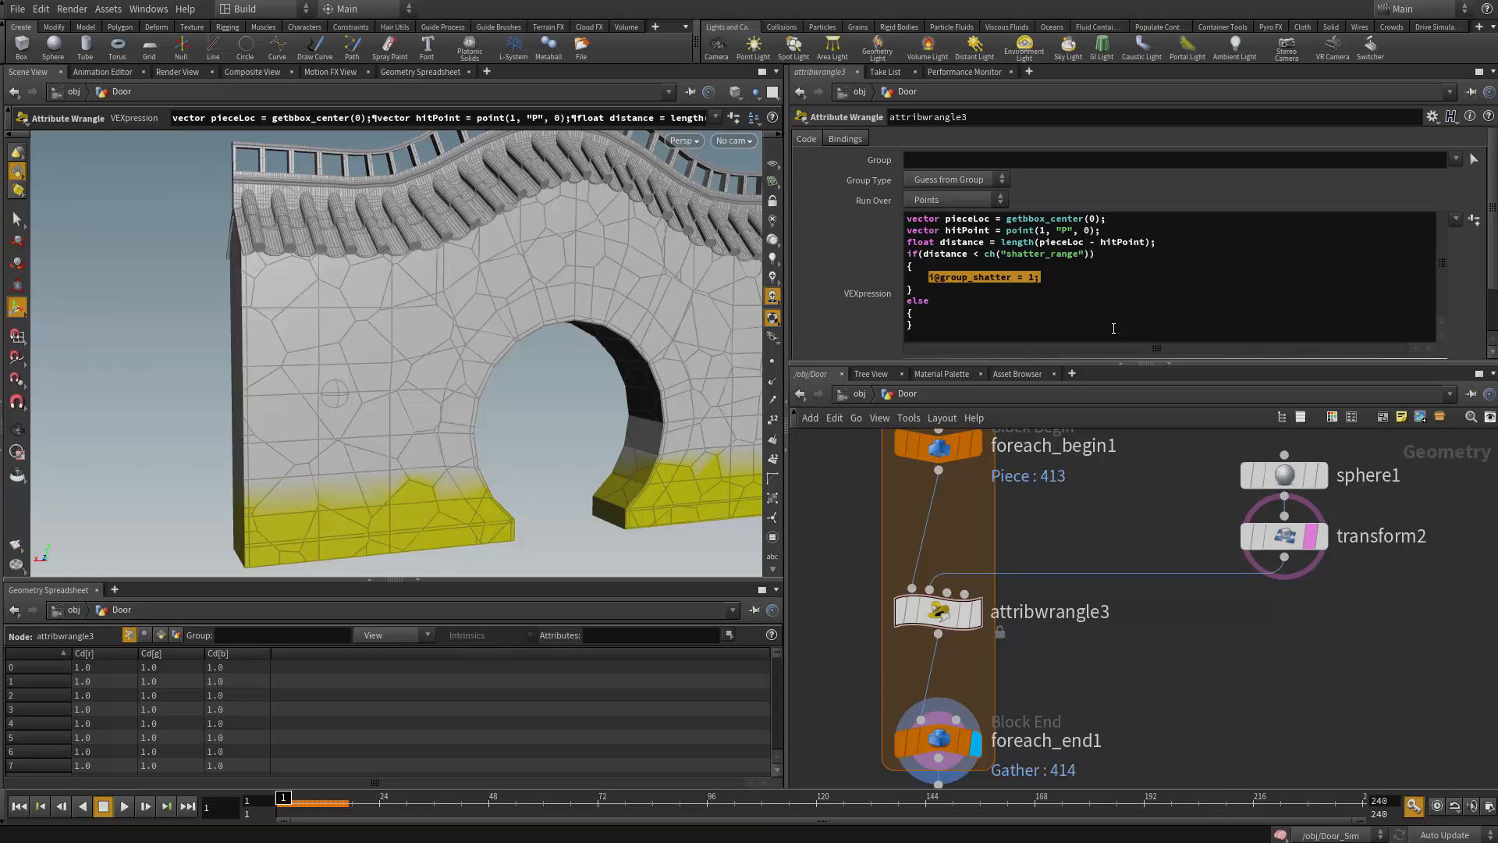
Delete the empty else block from the VEXpression, ending the code at the if block's closing brace
{"action": "key", "text": "Down"}
{"action": "key", "text": "Down"}
{"action": "key", "text": "Down"}
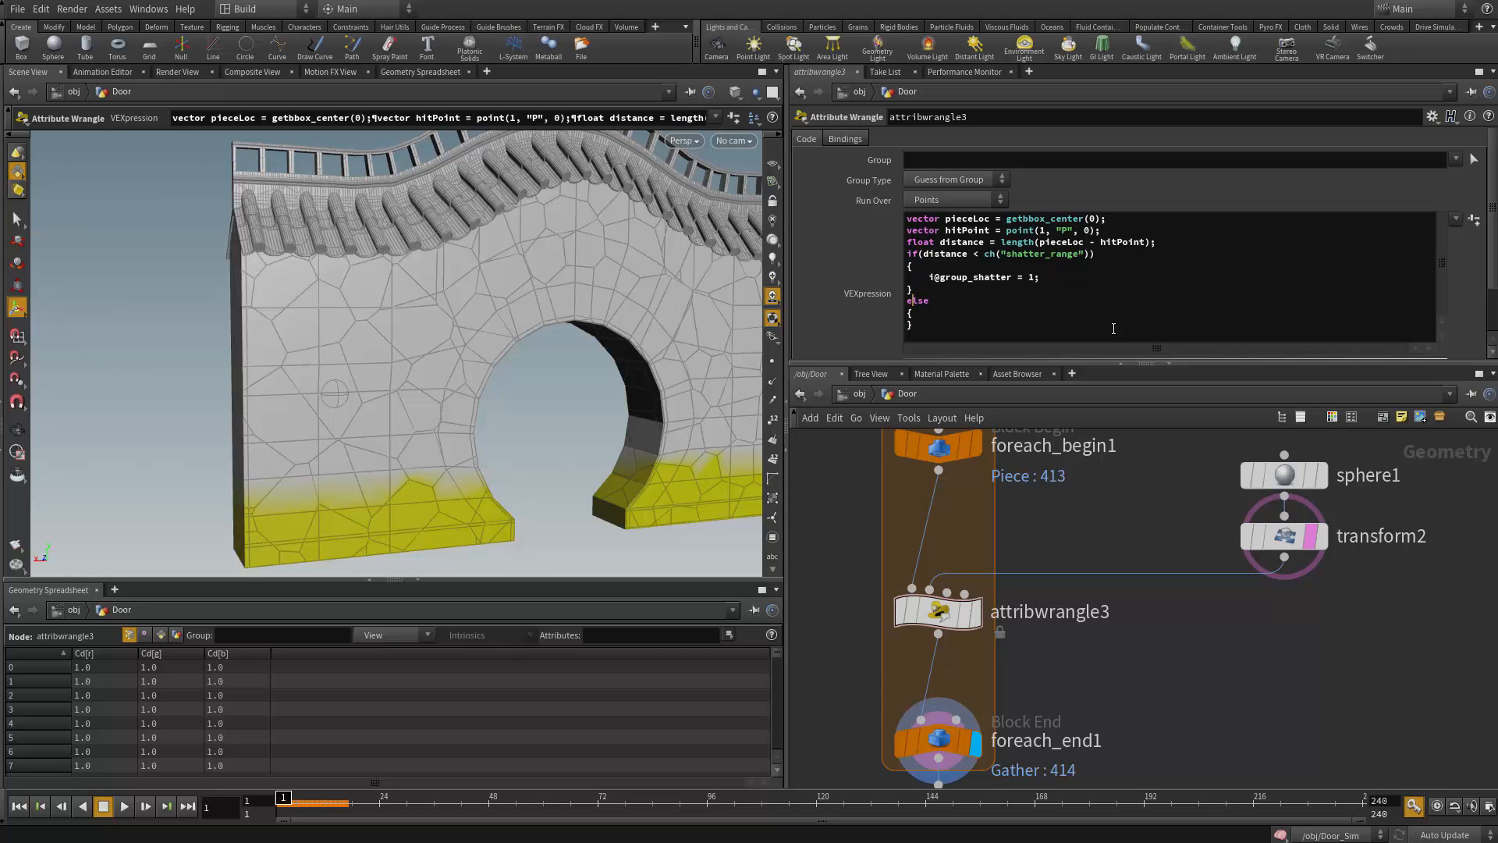
{"action": "key", "text": "Down"}
{"action": "key", "text": "BackSpace"}
{"action": "key", "text": "BackSpace"}
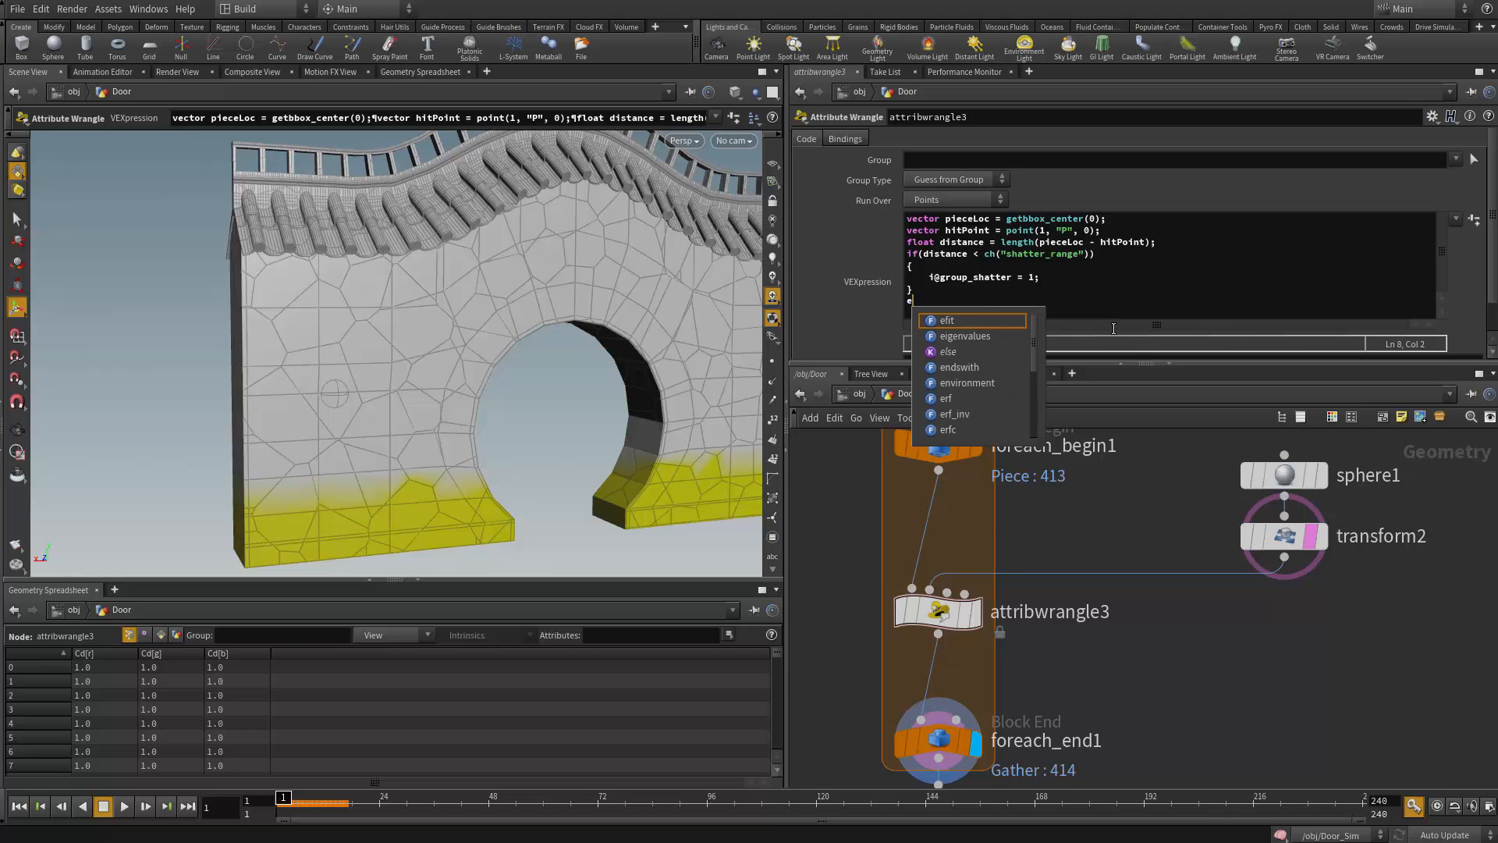
{"action": "key", "text": "BackSpace"}
{"action": "key", "text": "BackSpace"}
{"action": "key", "text": "BackSpace"}
{"action": "key", "text": "BackSpace"}
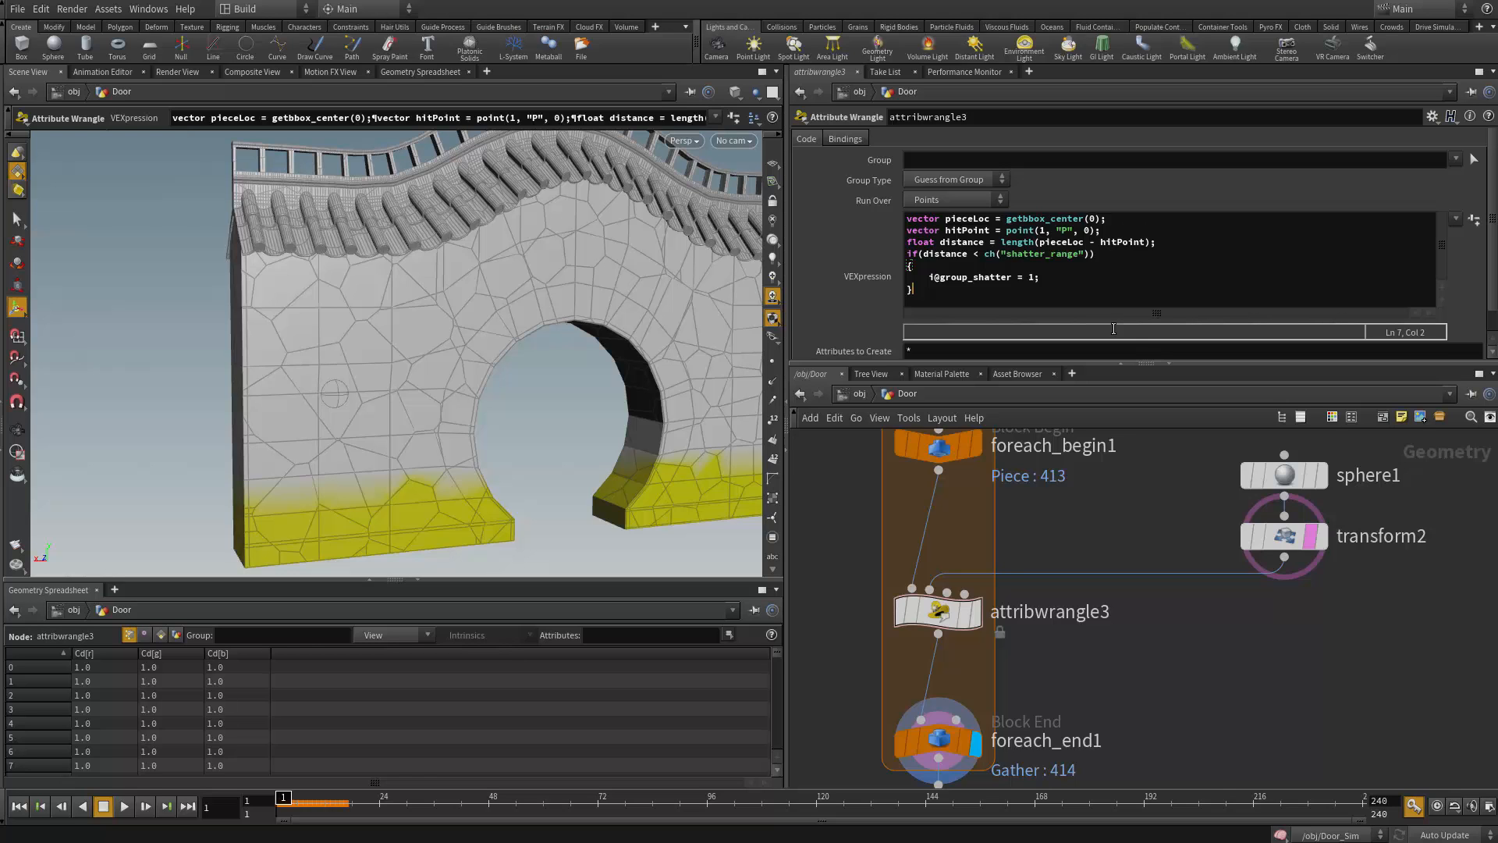
Create the Shatter Range parameter from the ch() reference in the code and set it to 0.018
{"action": "key", "text": "ctrl+a"}
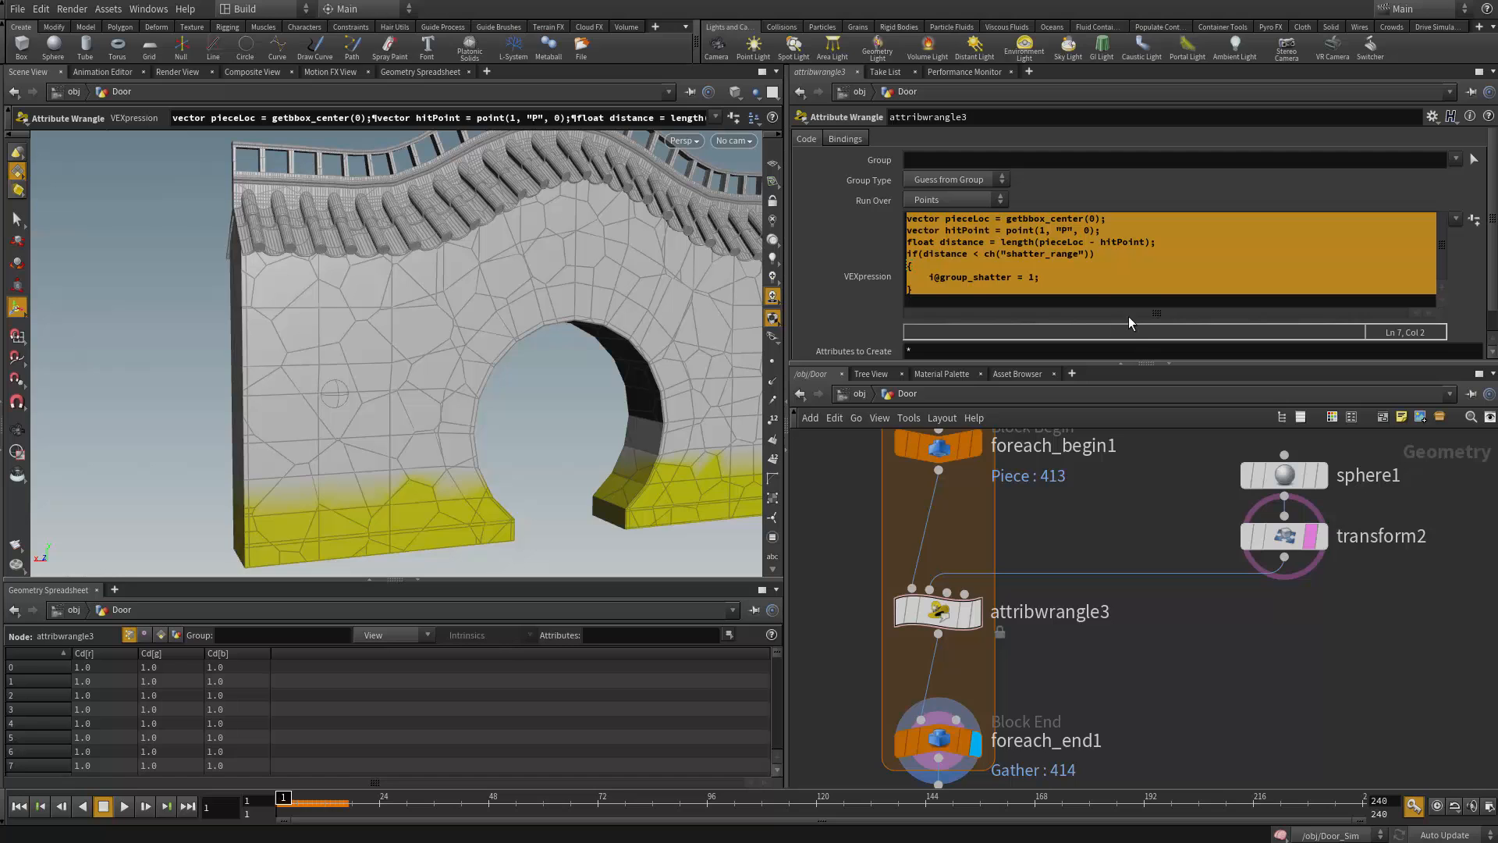
{"action": "left_click", "coordinate": [1474, 219]}
{"action": "scroll", "coordinate": [1488, 303], "scroll_direction": "down", "scroll_amount": 2}
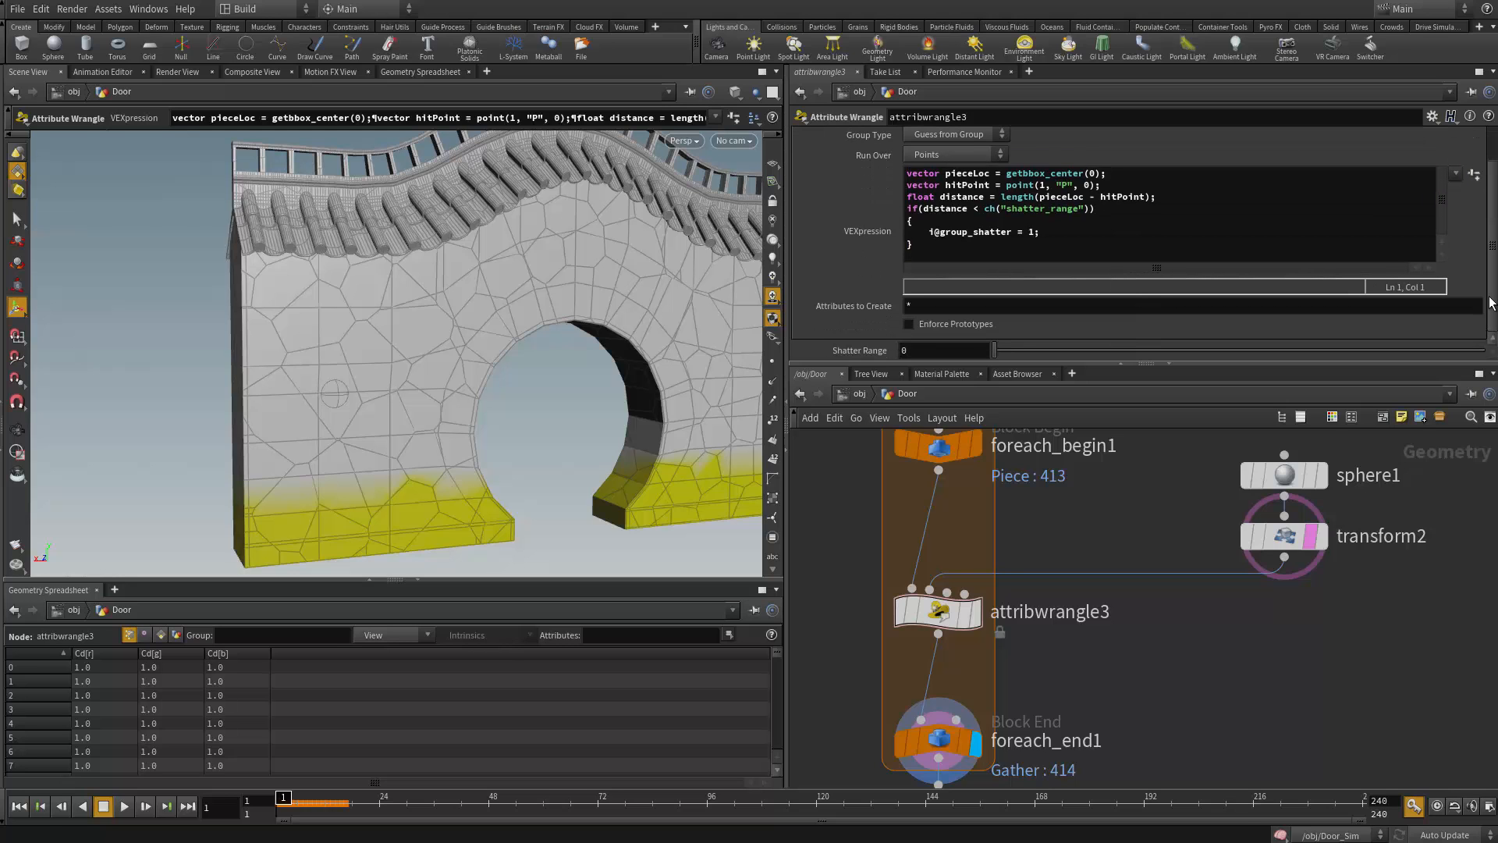
{"action": "left_click_drag", "start_coordinate": [992, 342], "coordinate": [998, 352]}
{"action": "left_click_drag", "start_coordinate": [929, 354], "coordinate": [761, 406]}
{"action": "left_click", "coordinate": [1061, 233]}
{"action": "key", "text": "Return"}
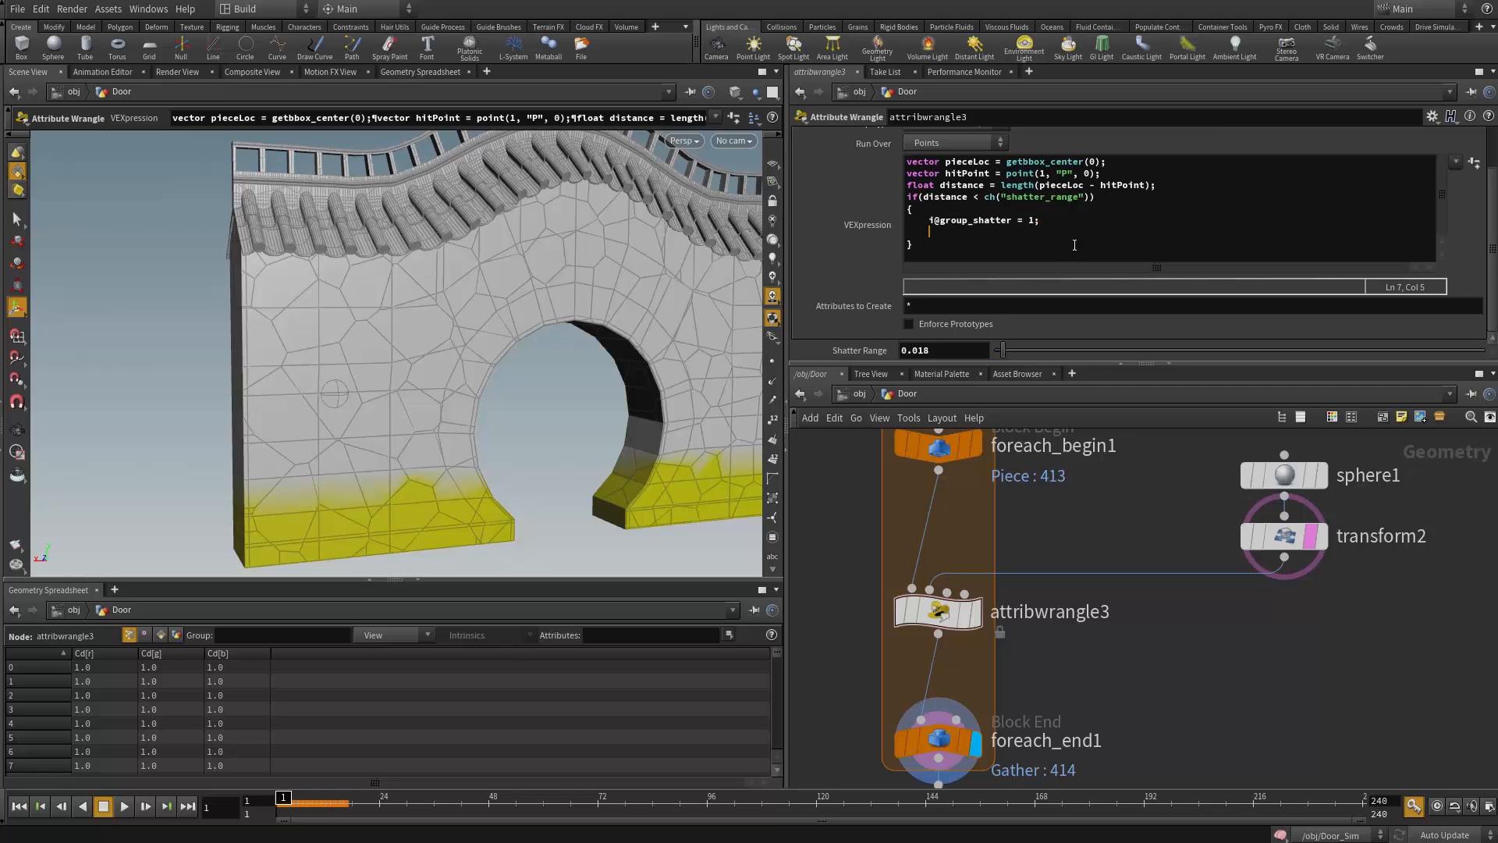
{"action": "type", "text": "@C"}
{"action": "type", "text": "d."}
{"action": "type", "text": "b "}
{"action": "type", "text": "= 09"}
{"action": "key", "text": "ctrl+a"}
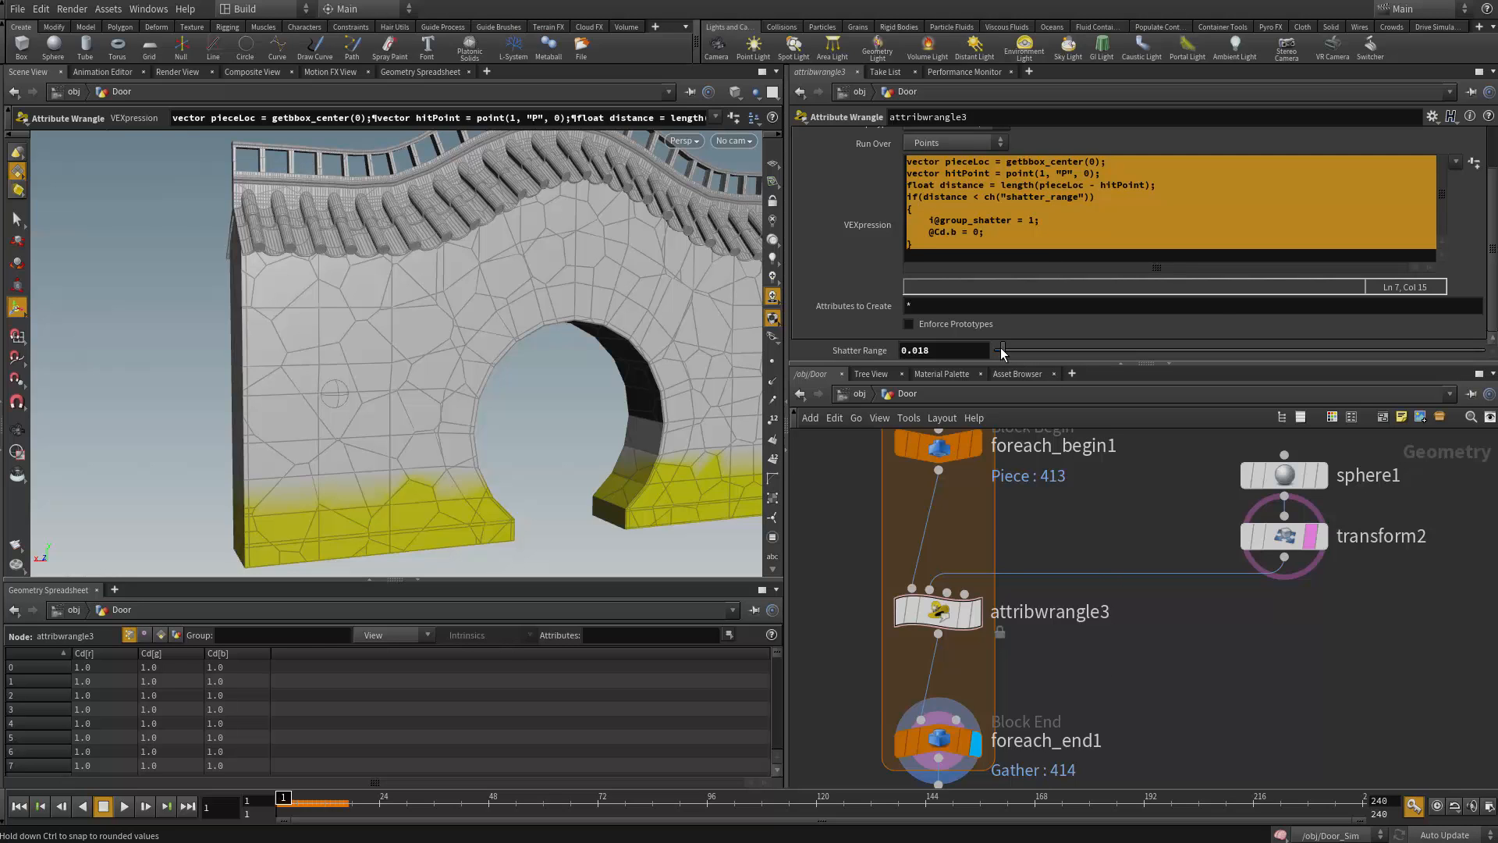
{"action": "left_click_drag", "start_coordinate": [1005, 349], "coordinate": [1058, 348]}
{"action": "left_click_drag", "start_coordinate": [1181, 350], "coordinate": [1182, 350]}
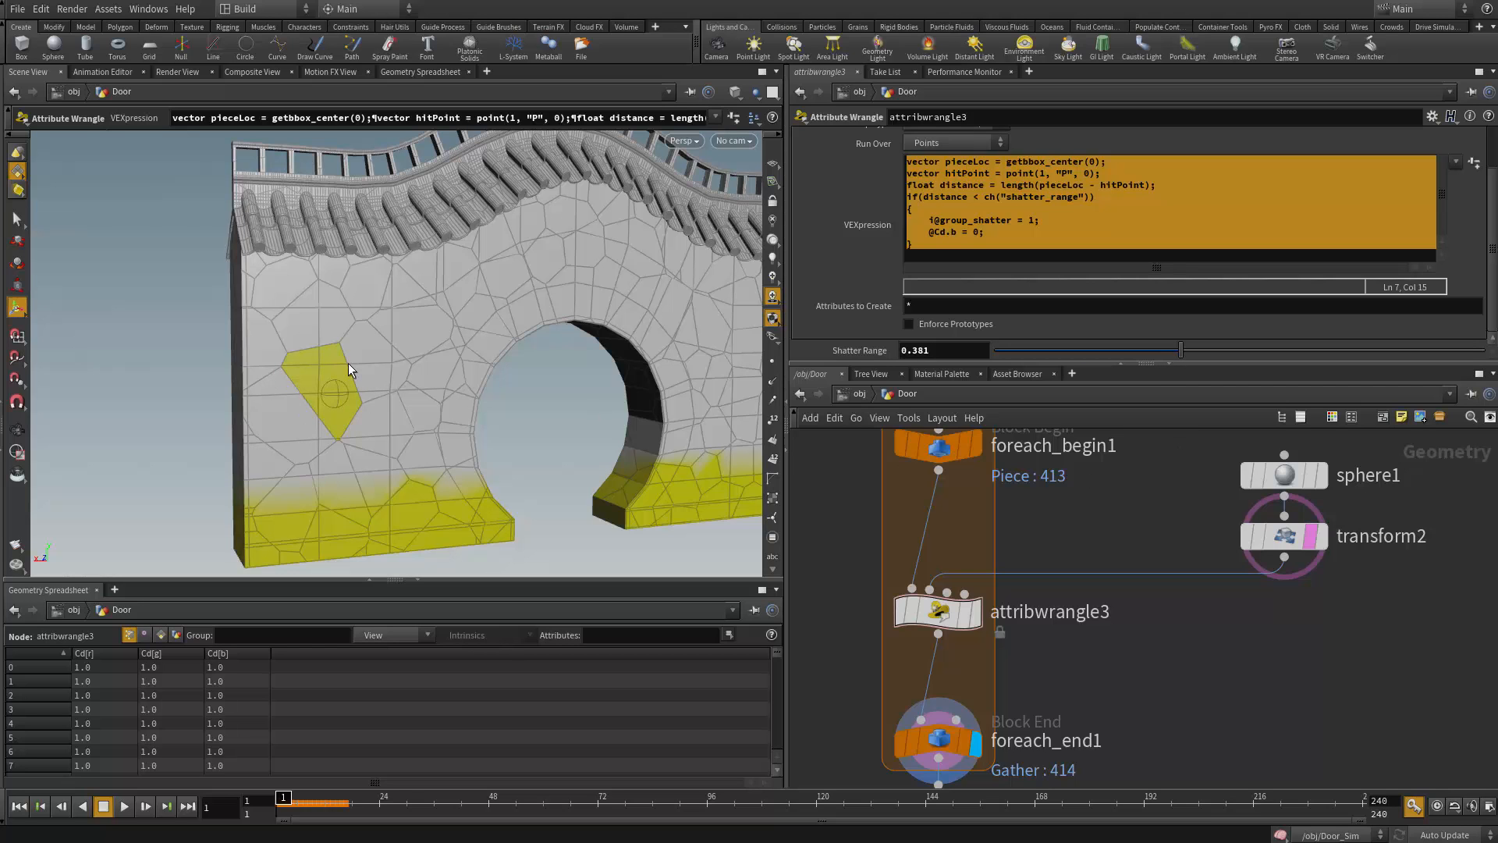
{"action": "left_click", "coordinate": [965, 231]}
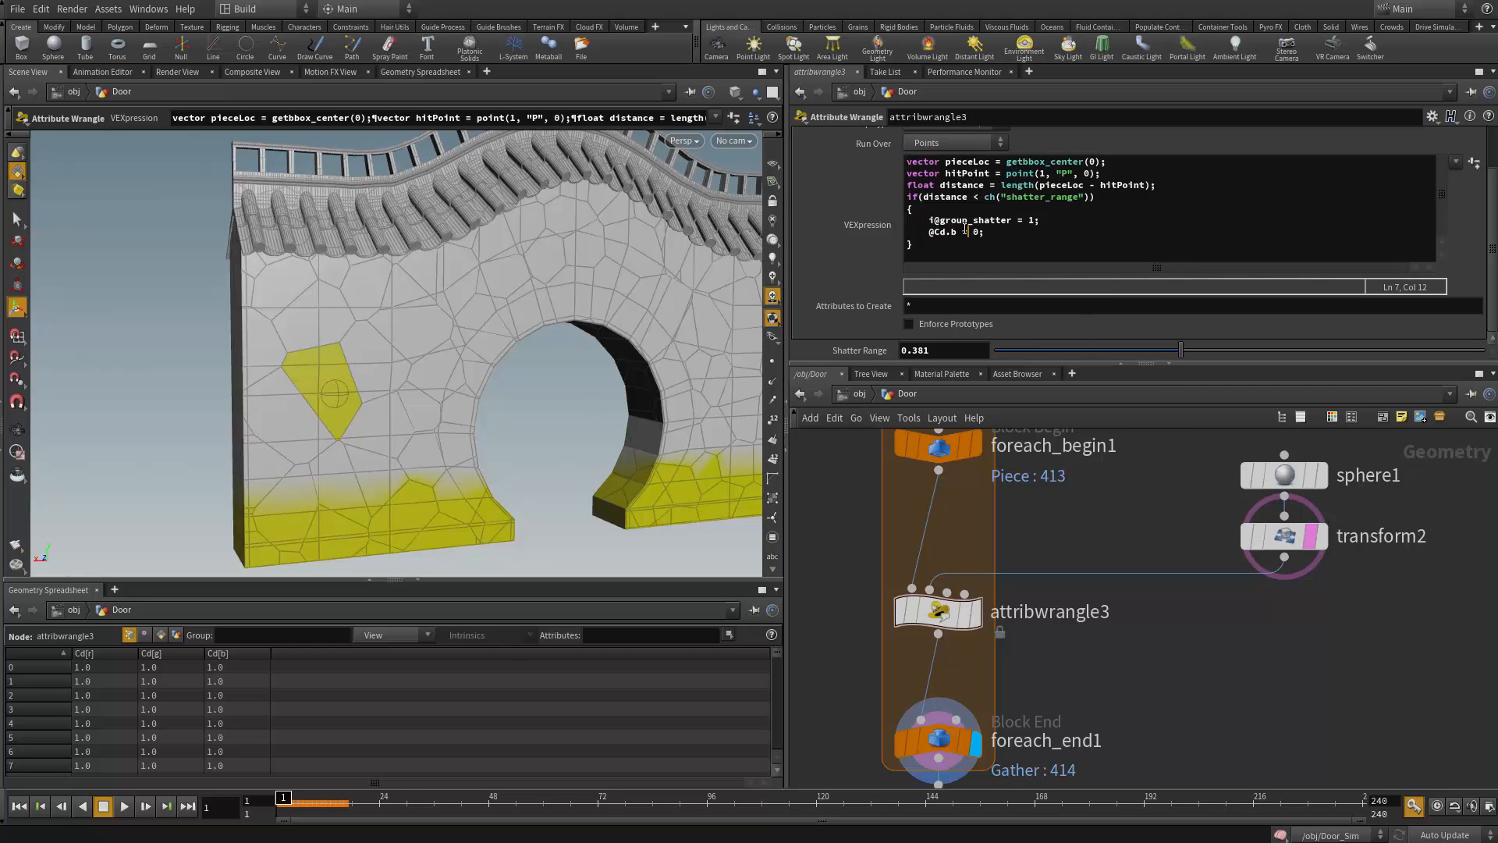
{"action": "key", "text": "BackSpace"}
{"action": "type", "text": "g"}
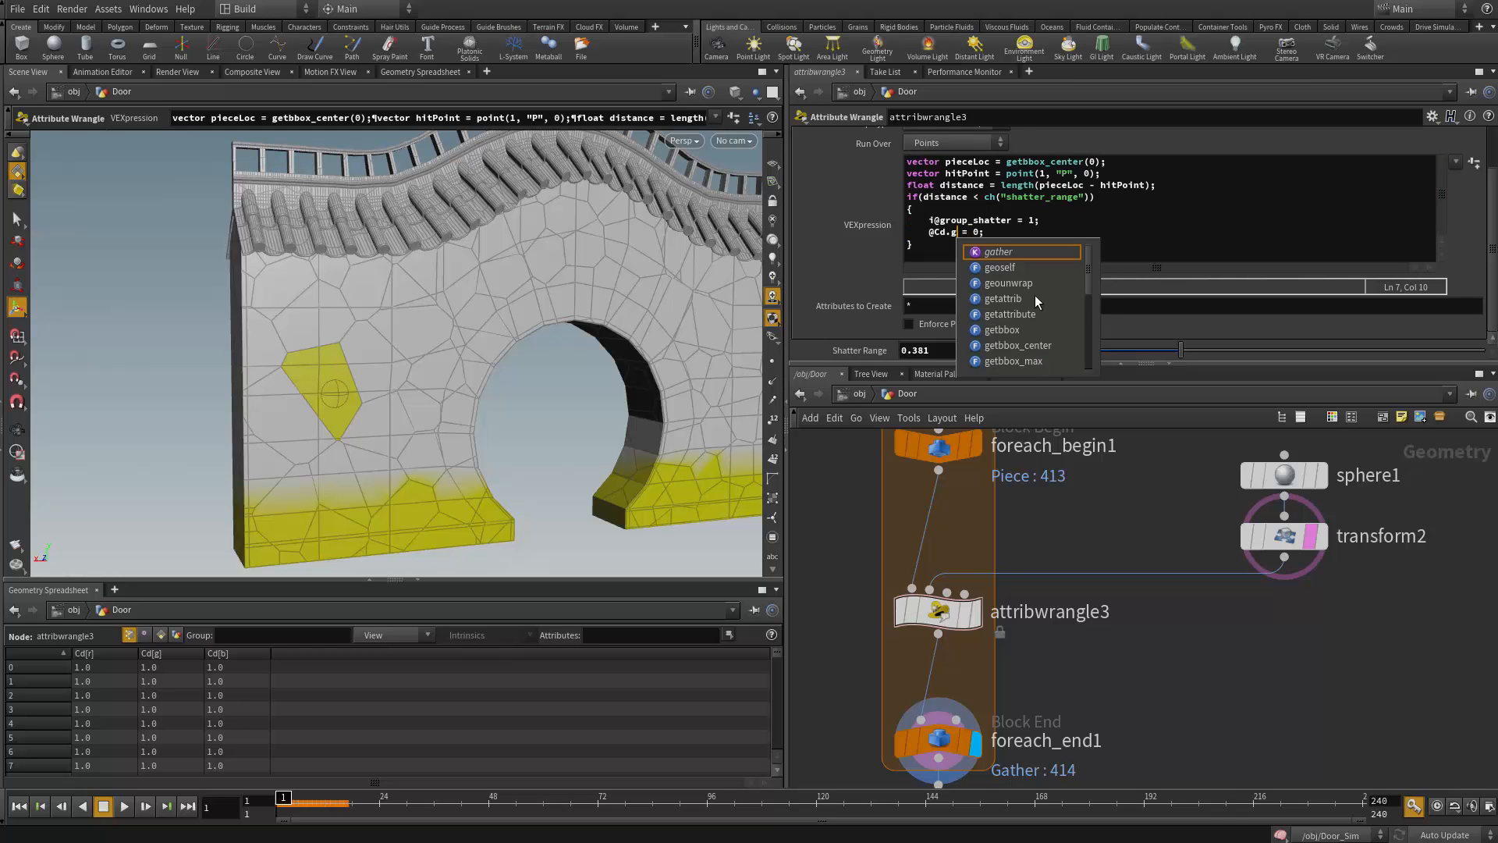
{"action": "left_click", "coordinate": [1035, 295]}
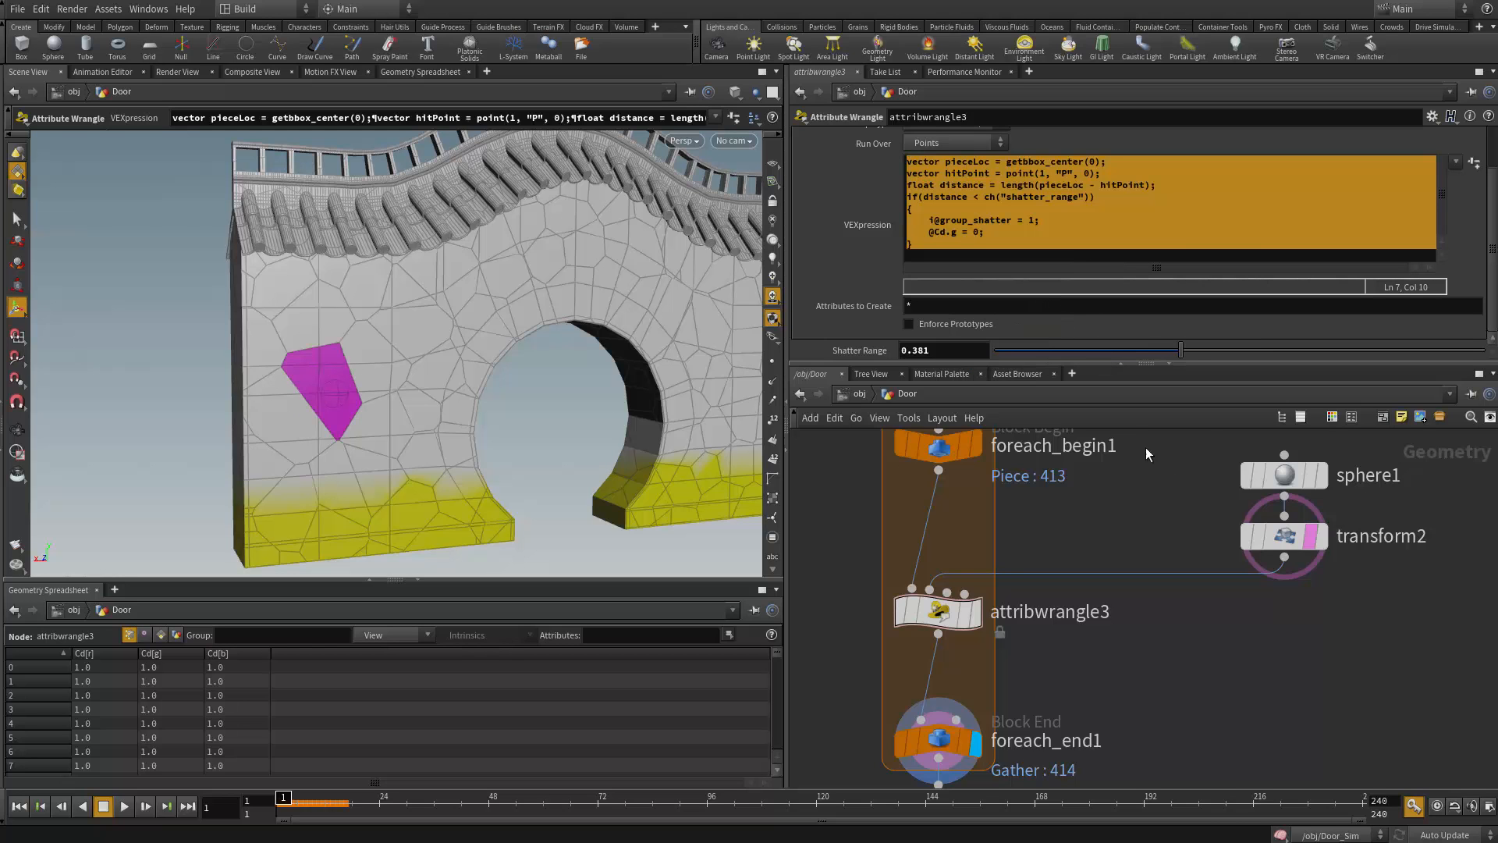
{"action": "left_click_drag", "start_coordinate": [1196, 352], "coordinate": [1492, 351]}
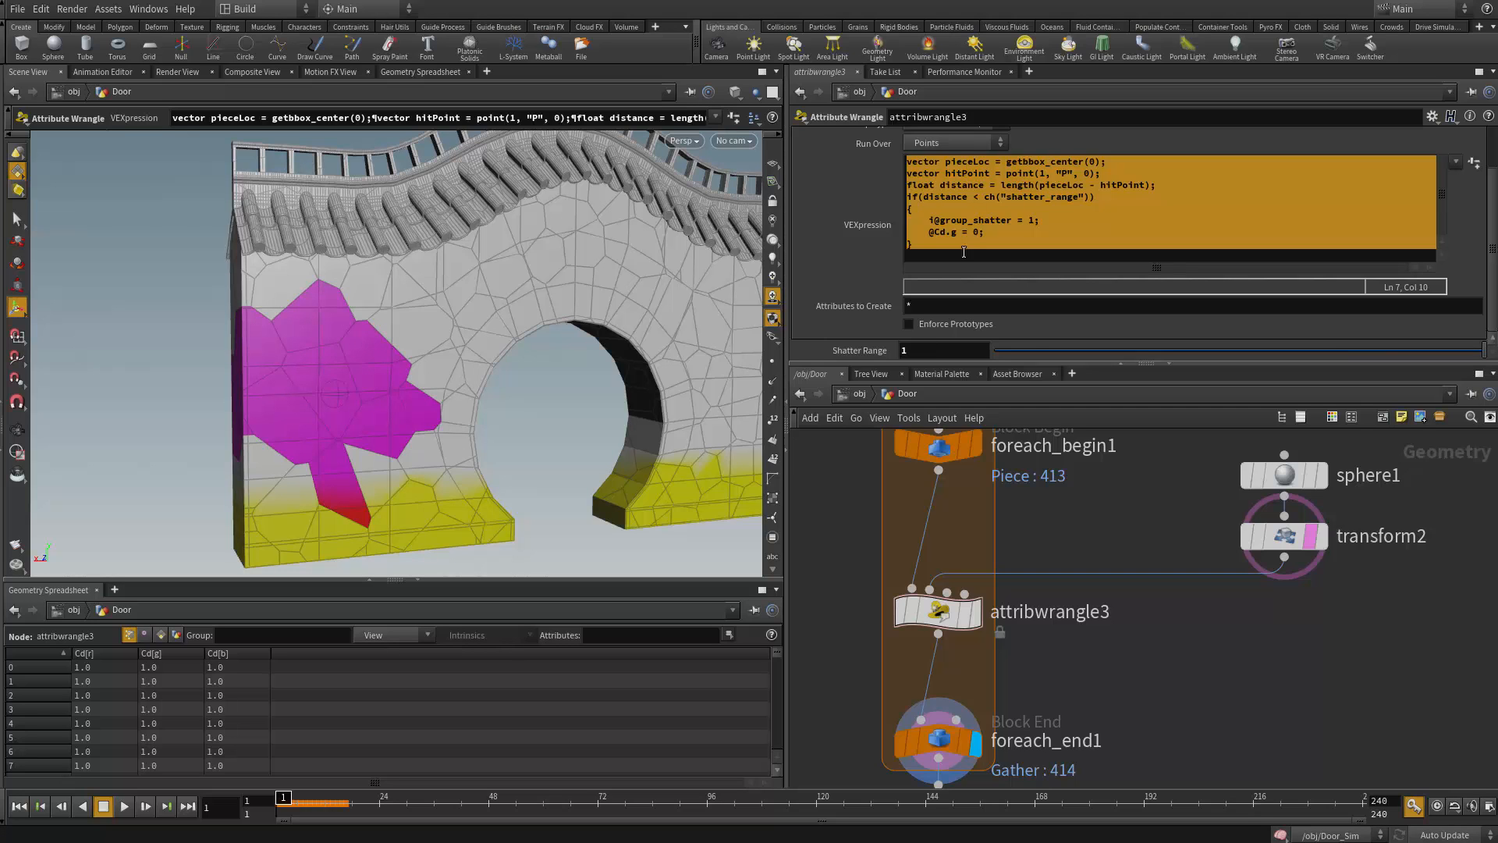
{"action": "left_click", "coordinate": [1000, 238]}
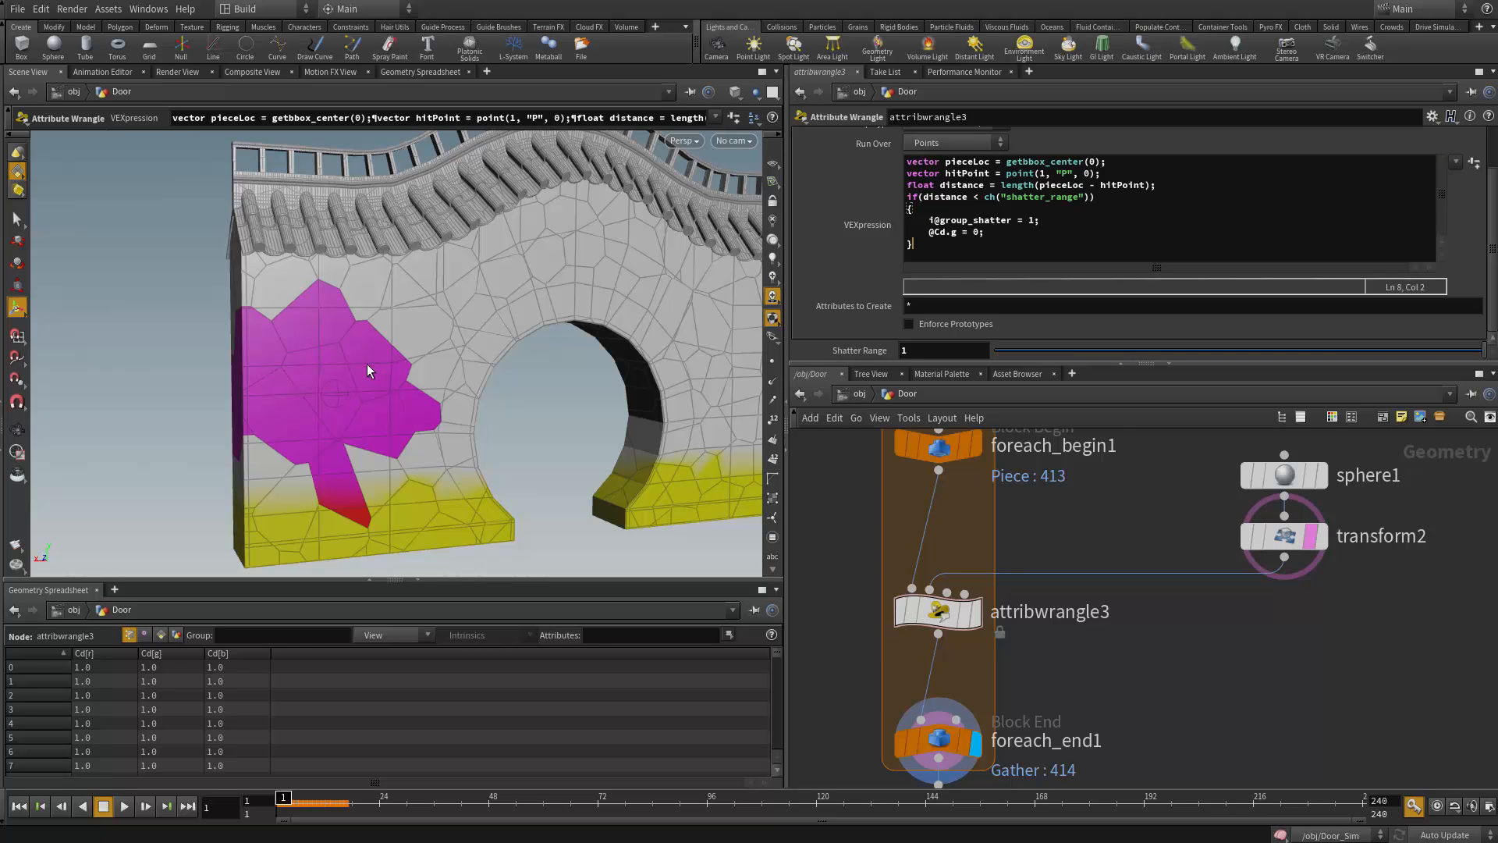
Examine the coloured shatter region on the gate wall from several angles
{"action": "left_click", "coordinate": [938, 352]}
{"action": "key", "text": "Escape"}
{"action": "left_click_drag", "start_coordinate": [437, 405], "coordinate": [312, 438]}
{"action": "right_click_drag", "start_coordinate": [312, 438], "coordinate": [262, 431]}
{"action": "left_click_drag", "start_coordinate": [262, 431], "coordinate": [338, 389]}
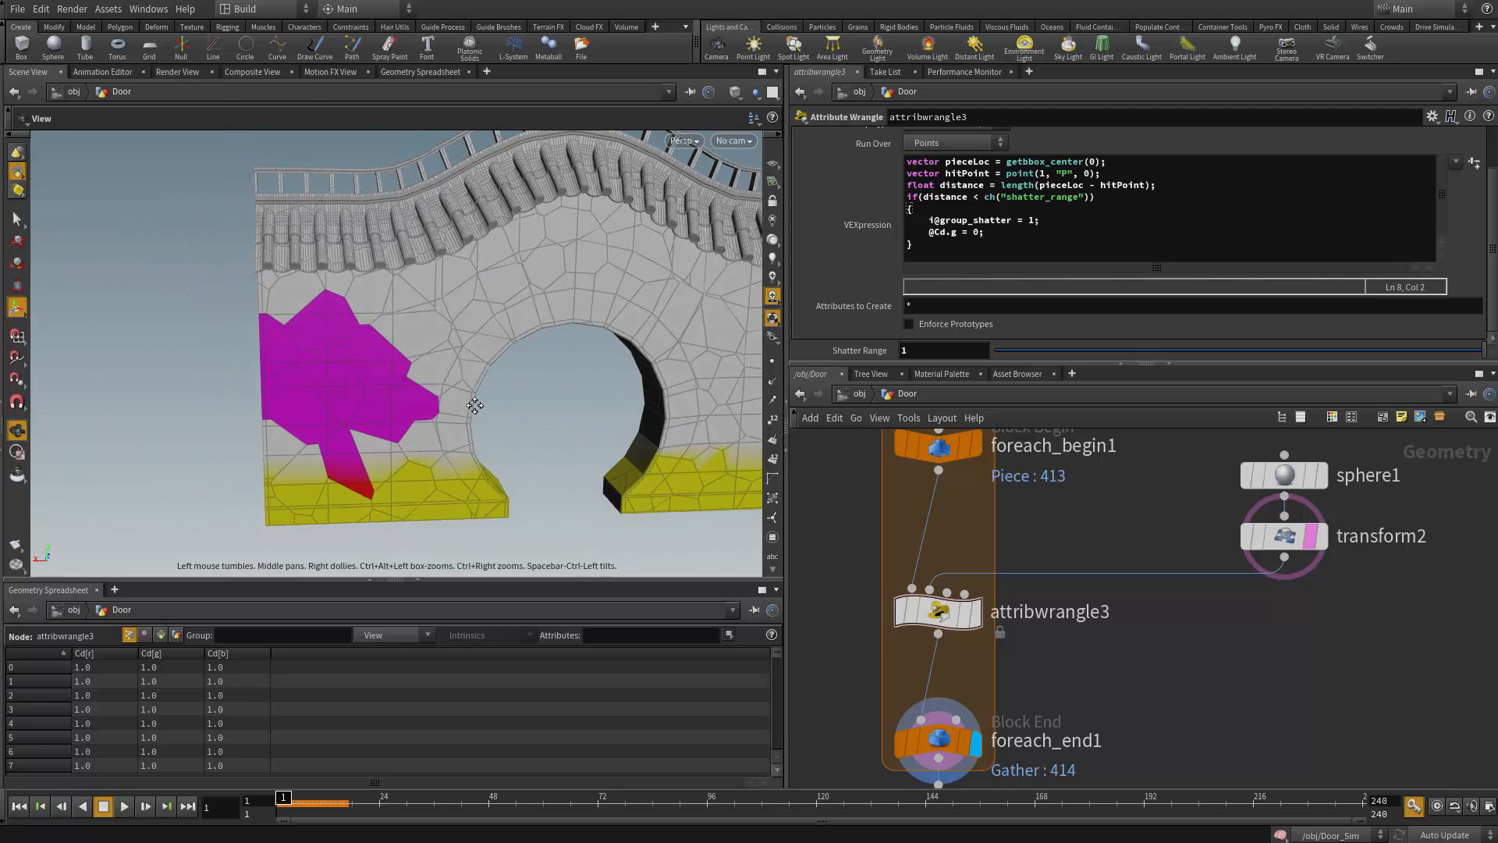
{"action": "middle_click_drag", "start_coordinate": [474, 405], "coordinate": [314, 321]}
{"action": "left_click_drag", "start_coordinate": [315, 320], "coordinate": [328, 316]}
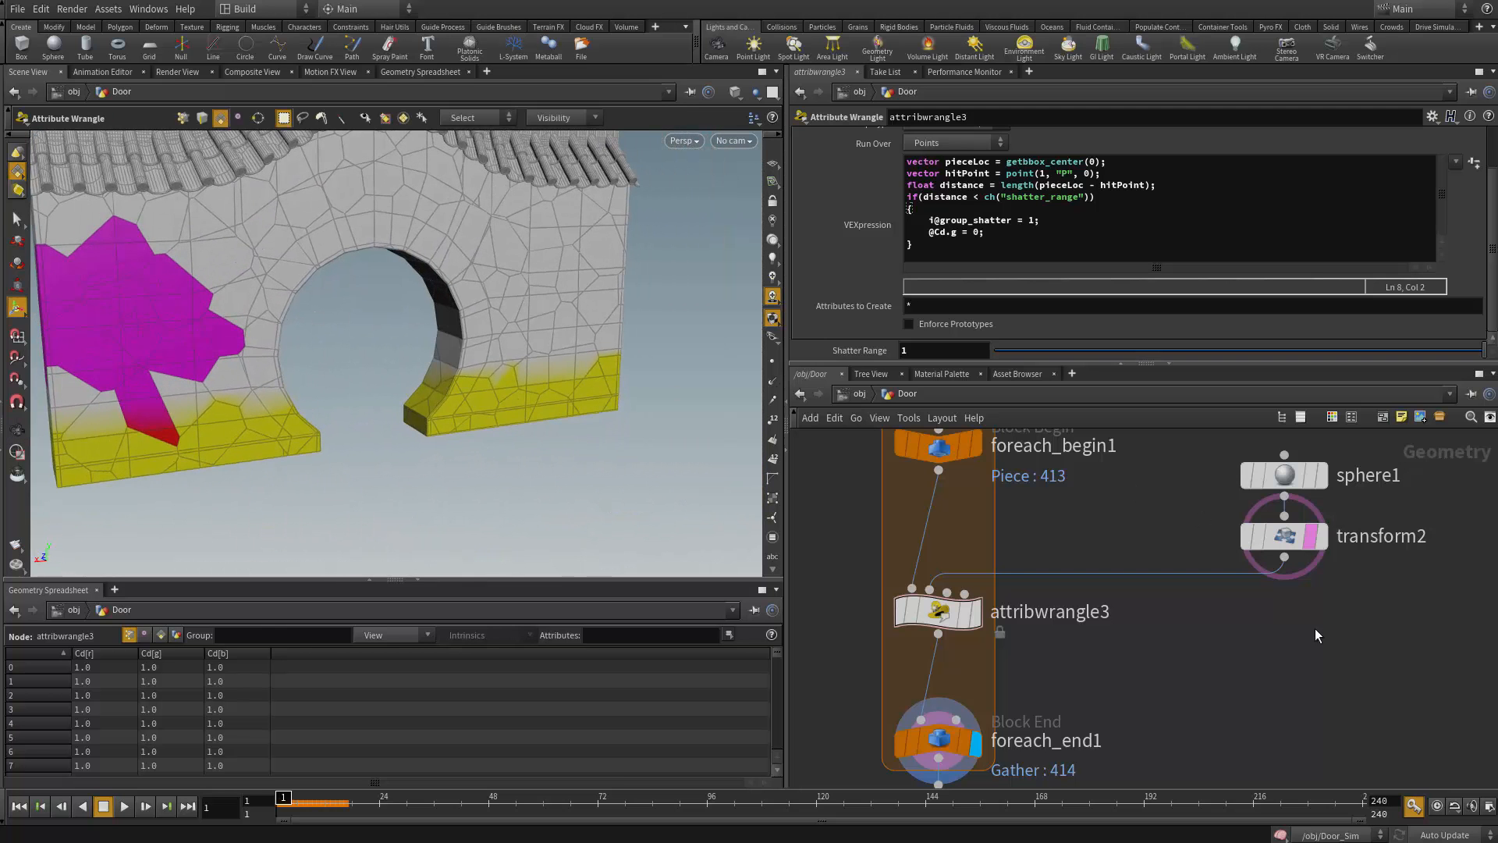
Try moving the sphere with transform2 to the wall on the other side of the arch, and undo the moves
{"action": "left_click", "coordinate": [1288, 543]}
{"action": "left_click_drag", "start_coordinate": [600, 416], "coordinate": [602, 348]}
{"action": "key", "text": "ctrl+z"}
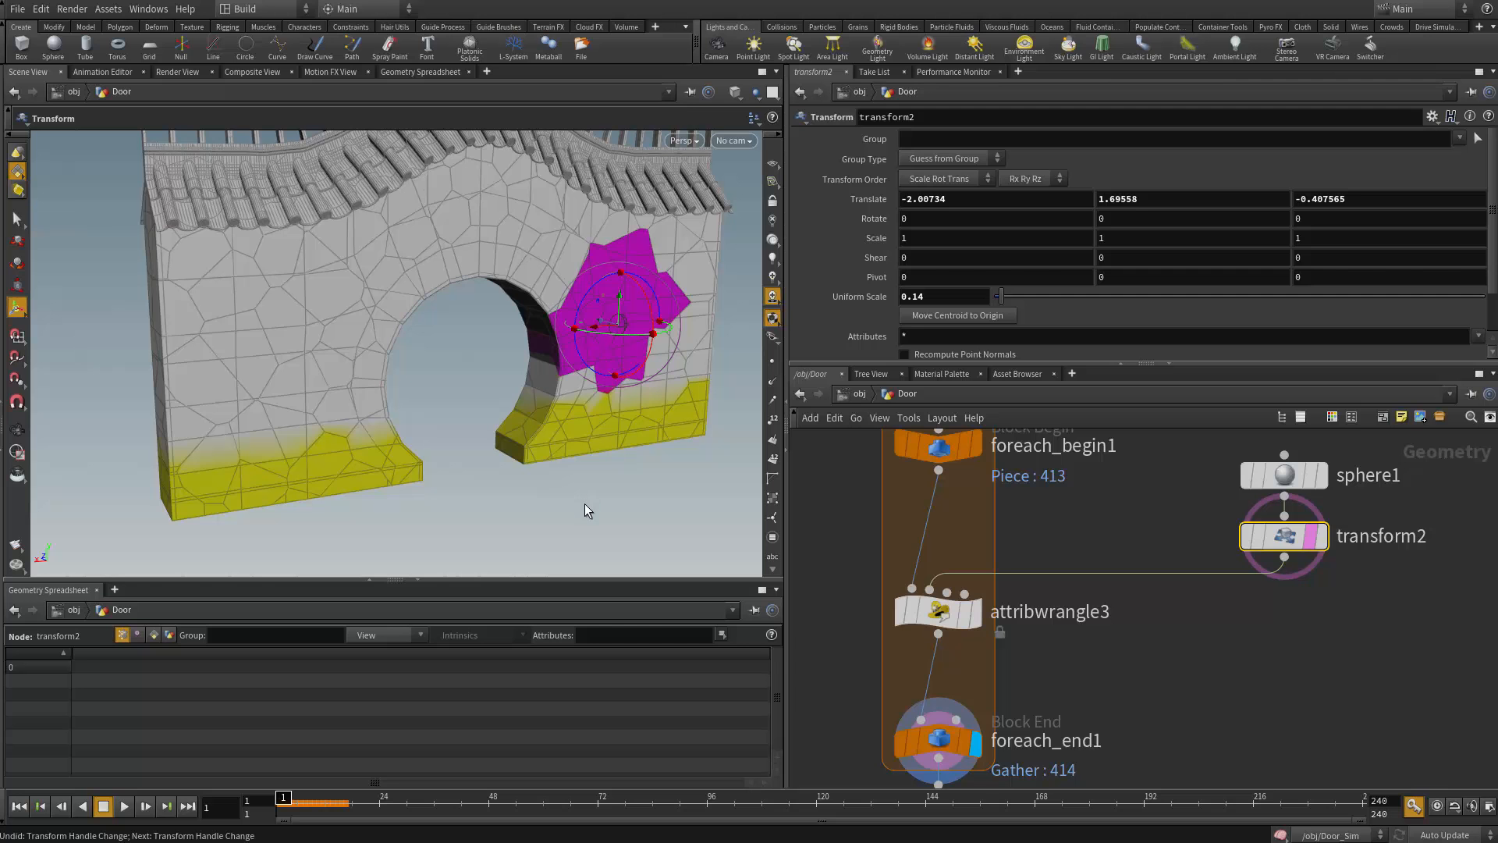
{"action": "key", "text": "ctrl+z"}
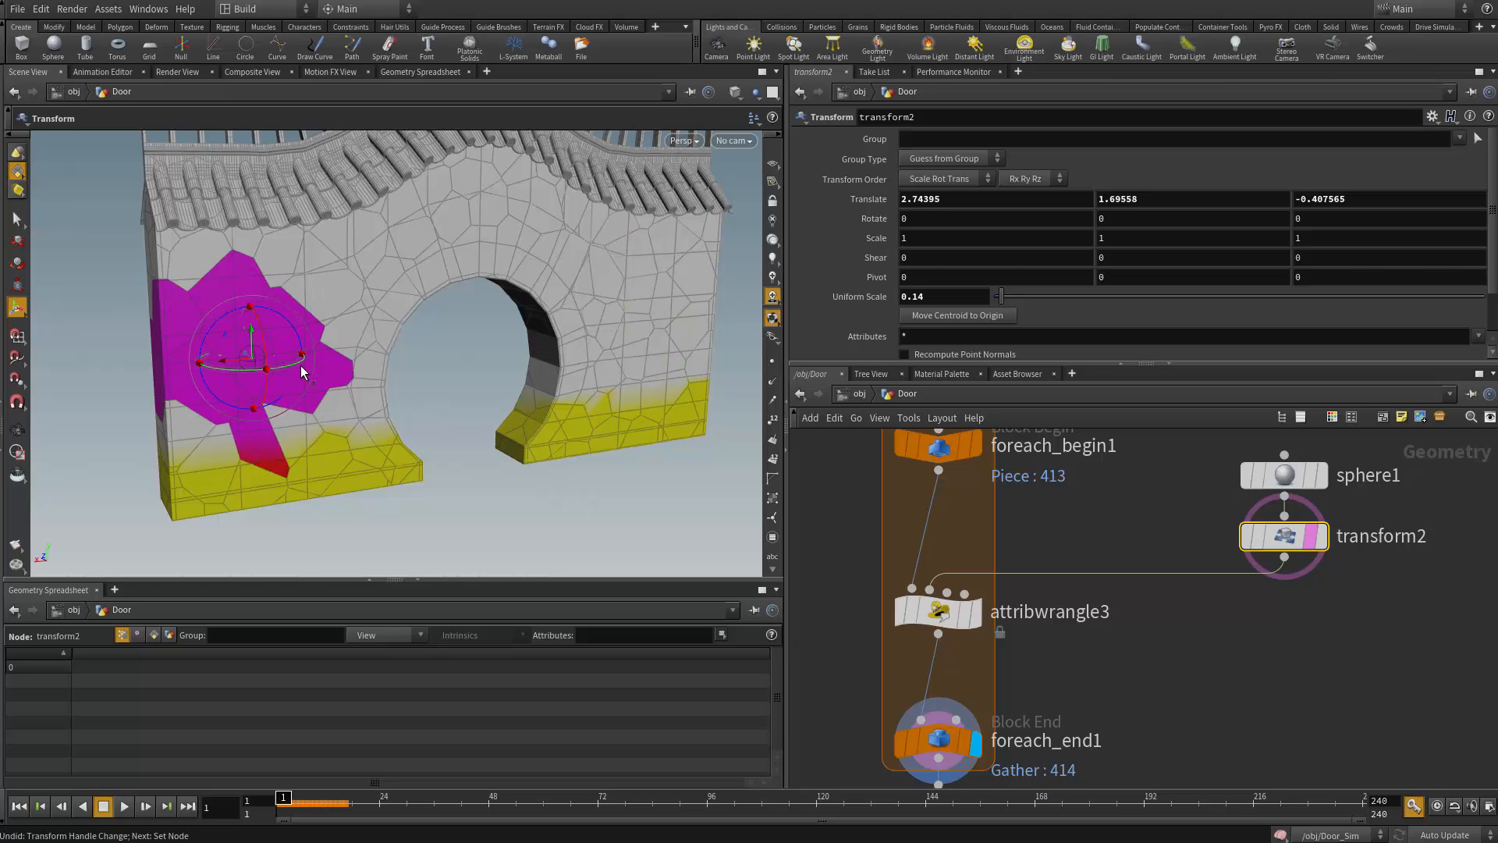
{"action": "key", "text": "Escape"}
{"action": "left_click_drag", "start_coordinate": [318, 426], "coordinate": [320, 430], "text": "alt"}
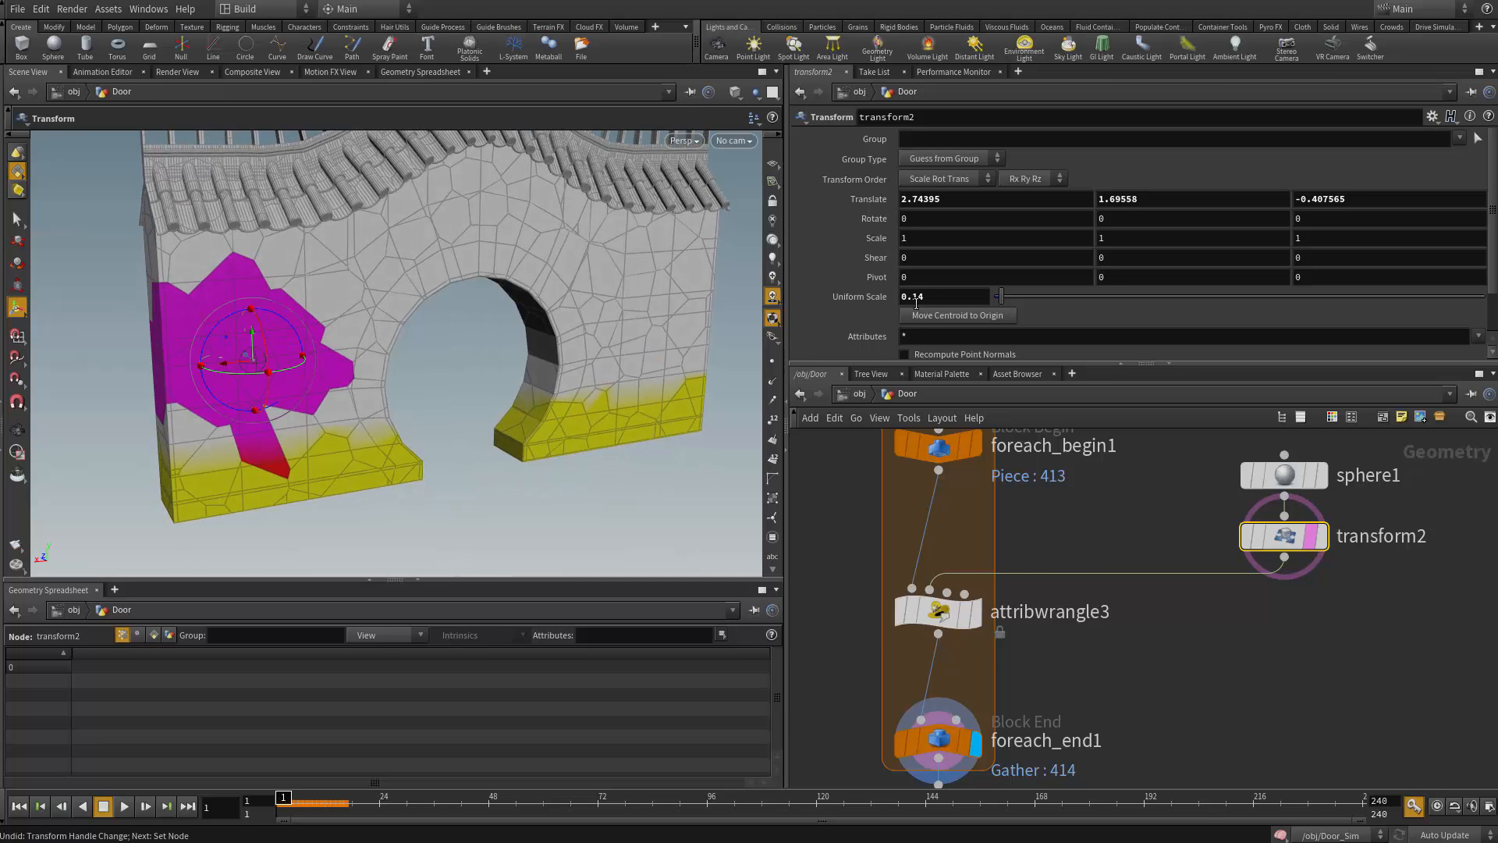
Set attribwrangle3's Shatter Range to 1.5
{"action": "left_click", "coordinate": [937, 610]}
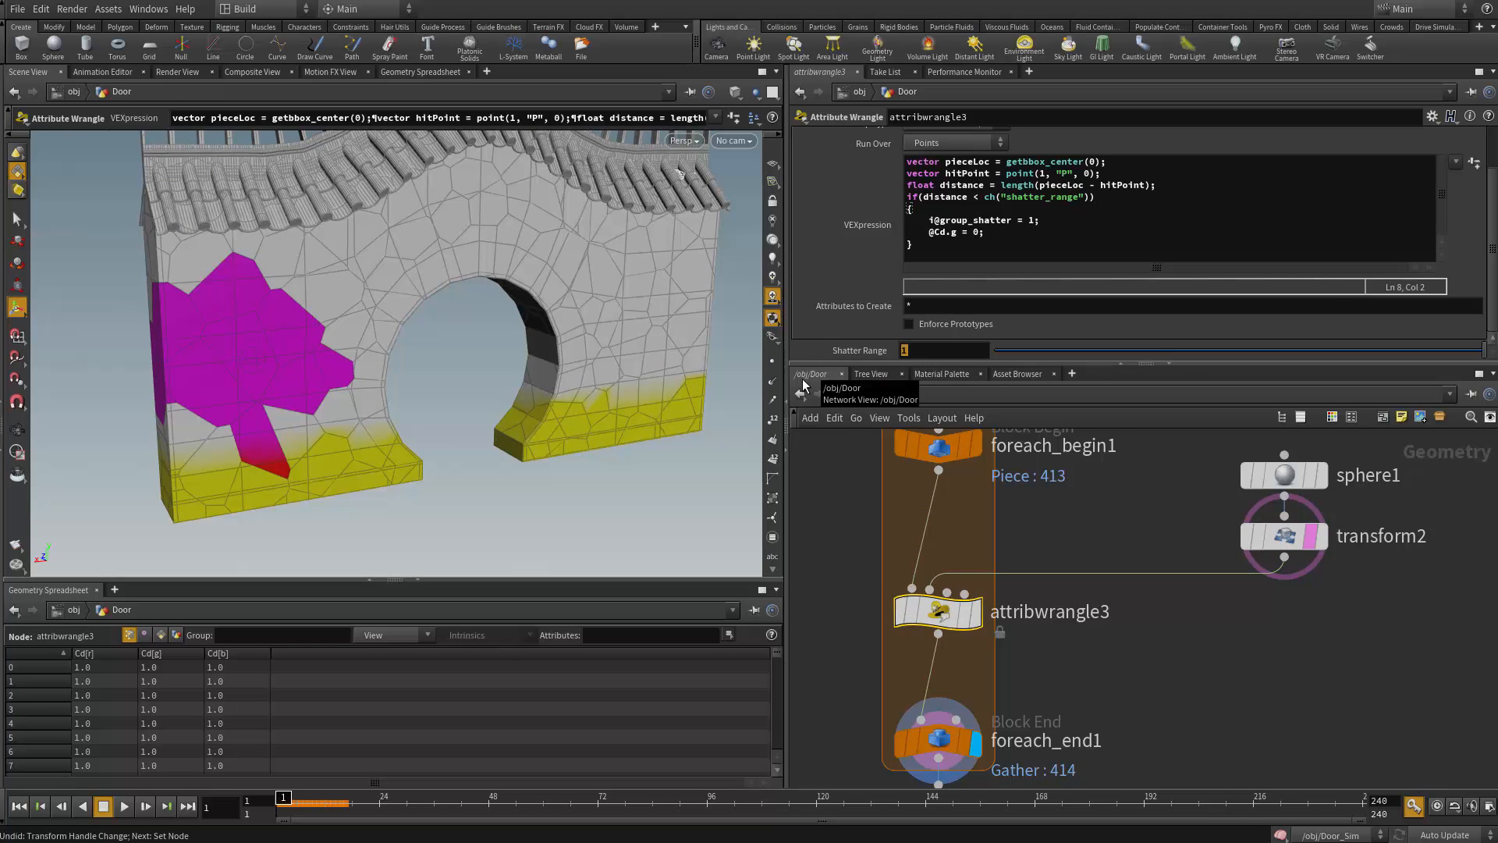
{"action": "type", "text": "1.5"}
{"action": "key", "text": "Return"}
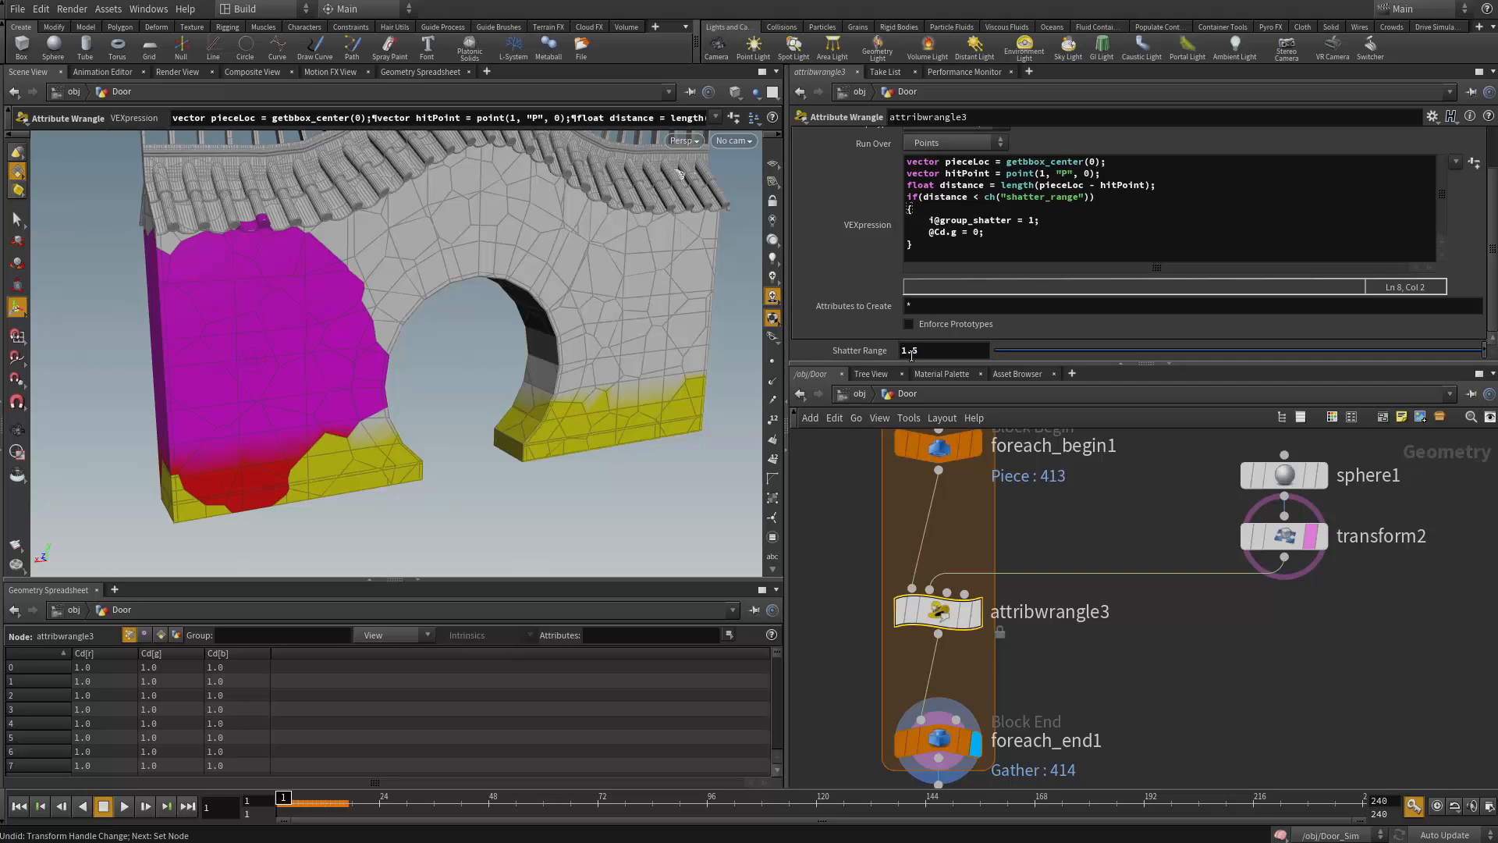
Set attribwrangle3's Shatter Range to 1.3 and check the coloured region on the gate wall
{"action": "left_click_drag", "start_coordinate": [911, 356], "coordinate": [922, 355]}
{"action": "type", "text": "3"}
{"action": "key", "text": "Return"}
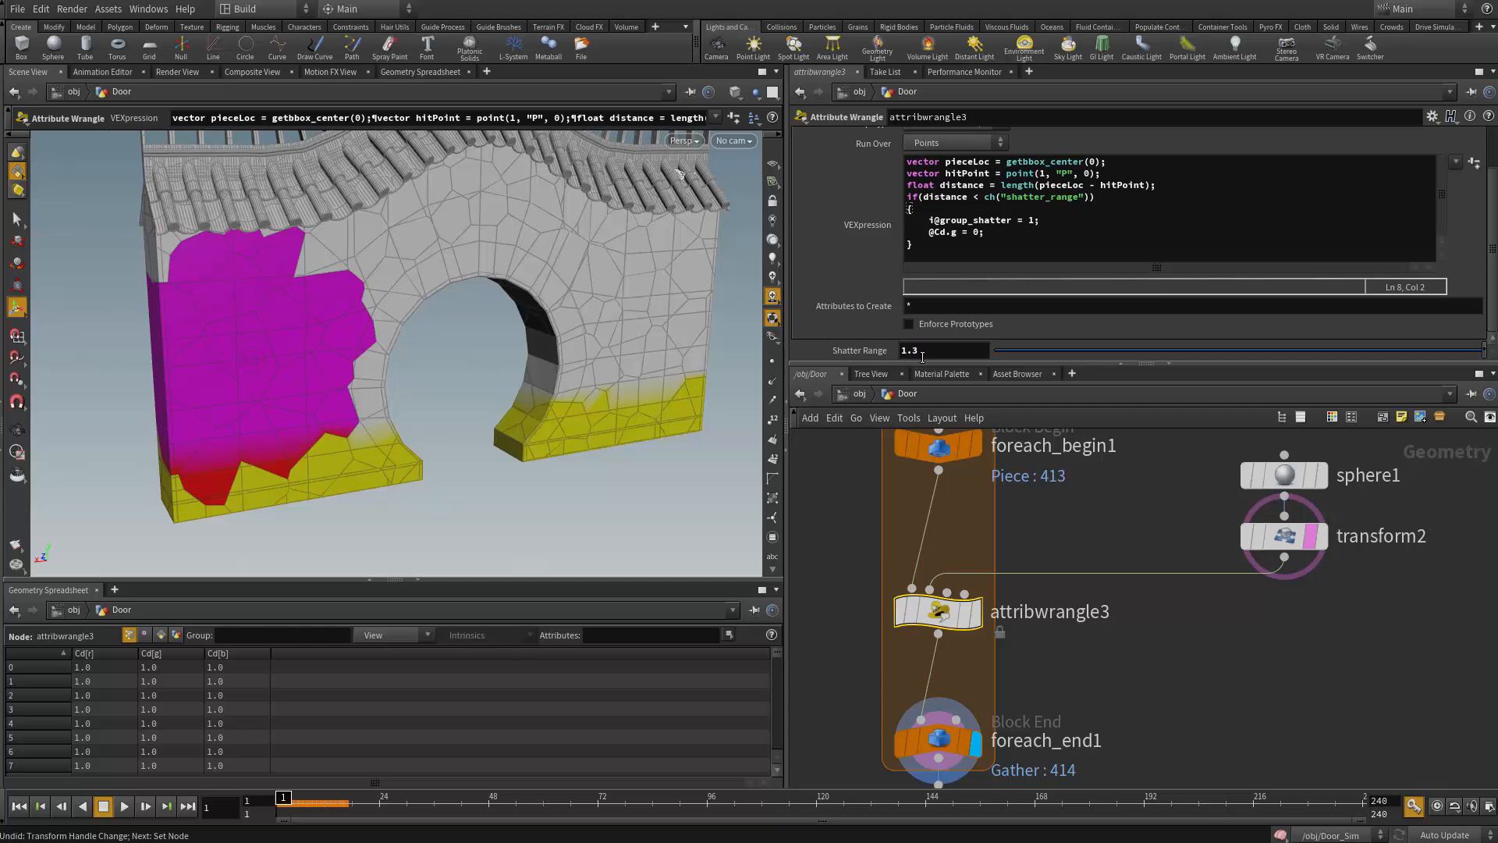
{"action": "left_click_drag", "start_coordinate": [370, 495], "coordinate": [306, 459], "text": "alt"}
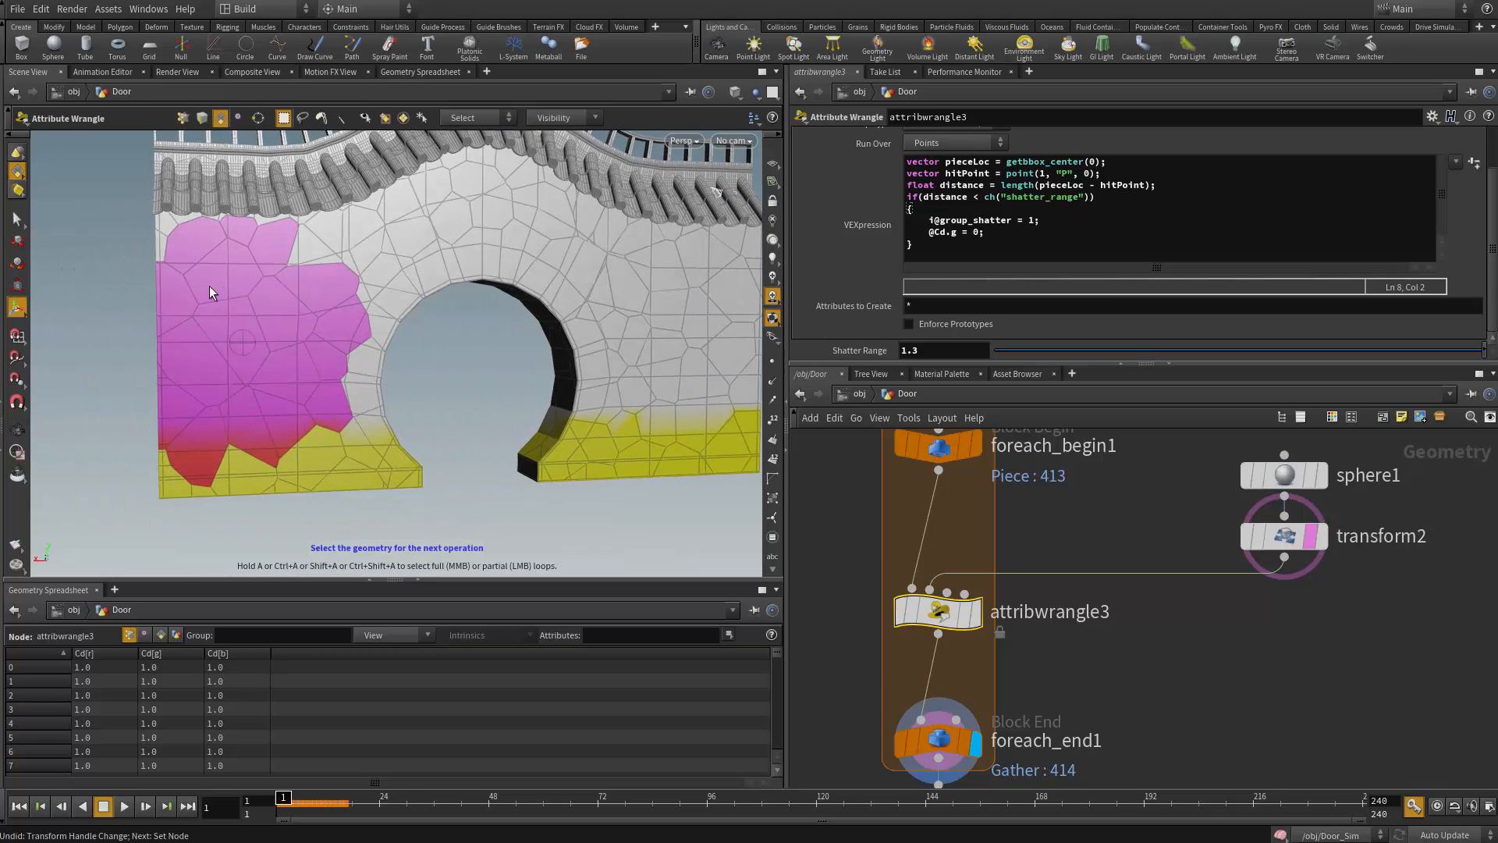
{"action": "right_click_drag", "start_coordinate": [438, 424], "coordinate": [245, 421], "text": "alt"}
{"action": "left_click_drag", "start_coordinate": [244, 421], "coordinate": [316, 446], "text": "alt"}
{"action": "right_click_drag", "start_coordinate": [316, 447], "coordinate": [508, 474], "text": "alt"}
{"action": "left_click_drag", "start_coordinate": [508, 473], "coordinate": [375, 398], "text": "alt"}
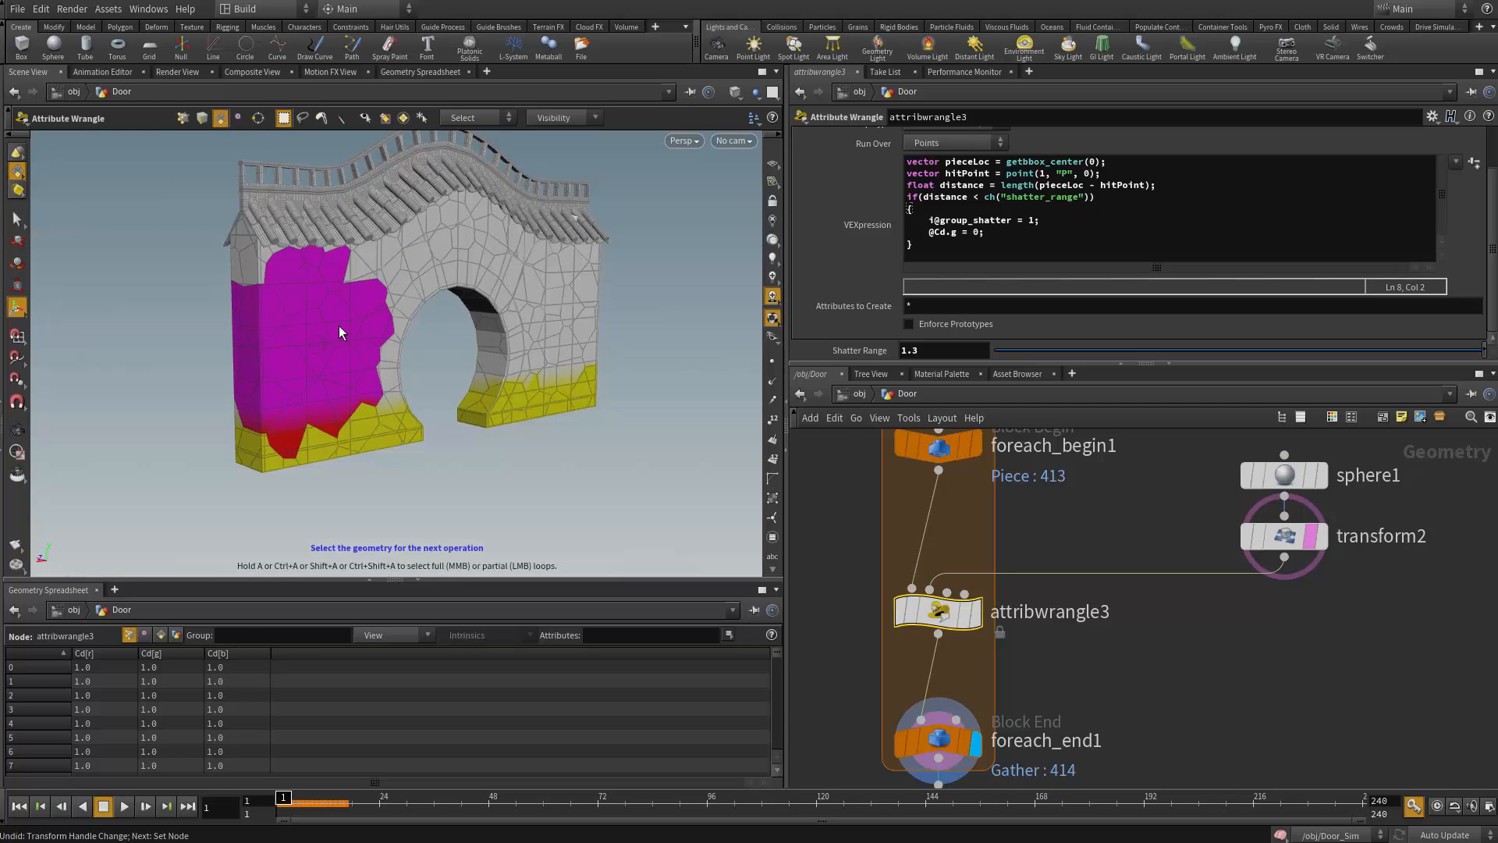
Move foreach_end1 and its downstream nodes further down the network to make room inside the loop after attribwrangle3
{"action": "middle_click_drag", "start_coordinate": [1120, 672], "coordinate": [1083, 660]}
{"action": "scroll", "coordinate": [1050, 573], "scroll_direction": "down", "scroll_amount": 2}
{"action": "left_click", "coordinate": [1050, 575]}
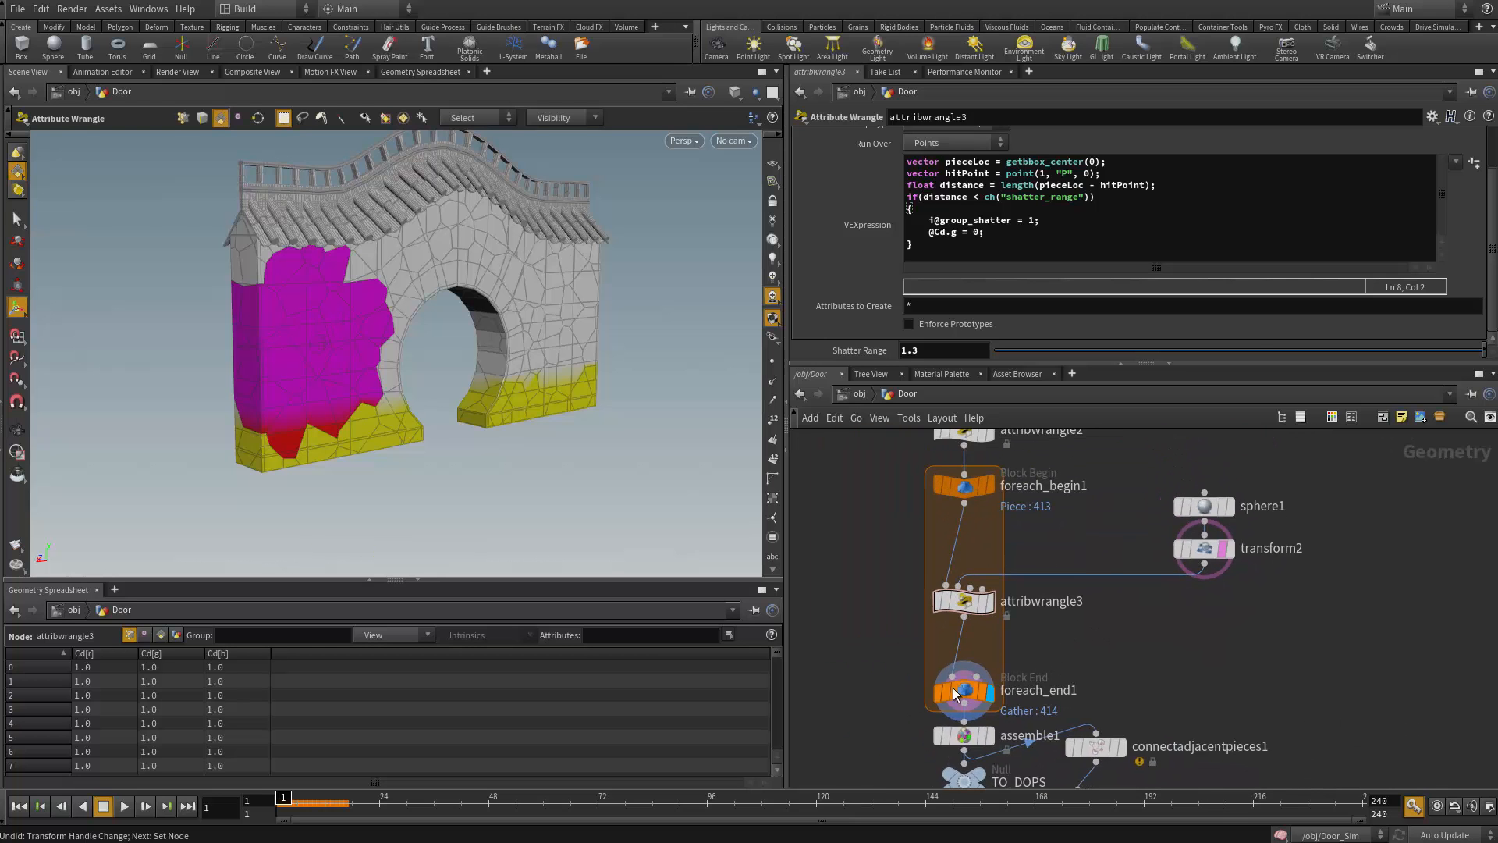
{"action": "left_click_drag", "start_coordinate": [959, 687], "coordinate": [961, 572], "text": "shift"}
{"action": "middle_click_drag", "start_coordinate": [1085, 650], "coordinate": [1058, 541]}
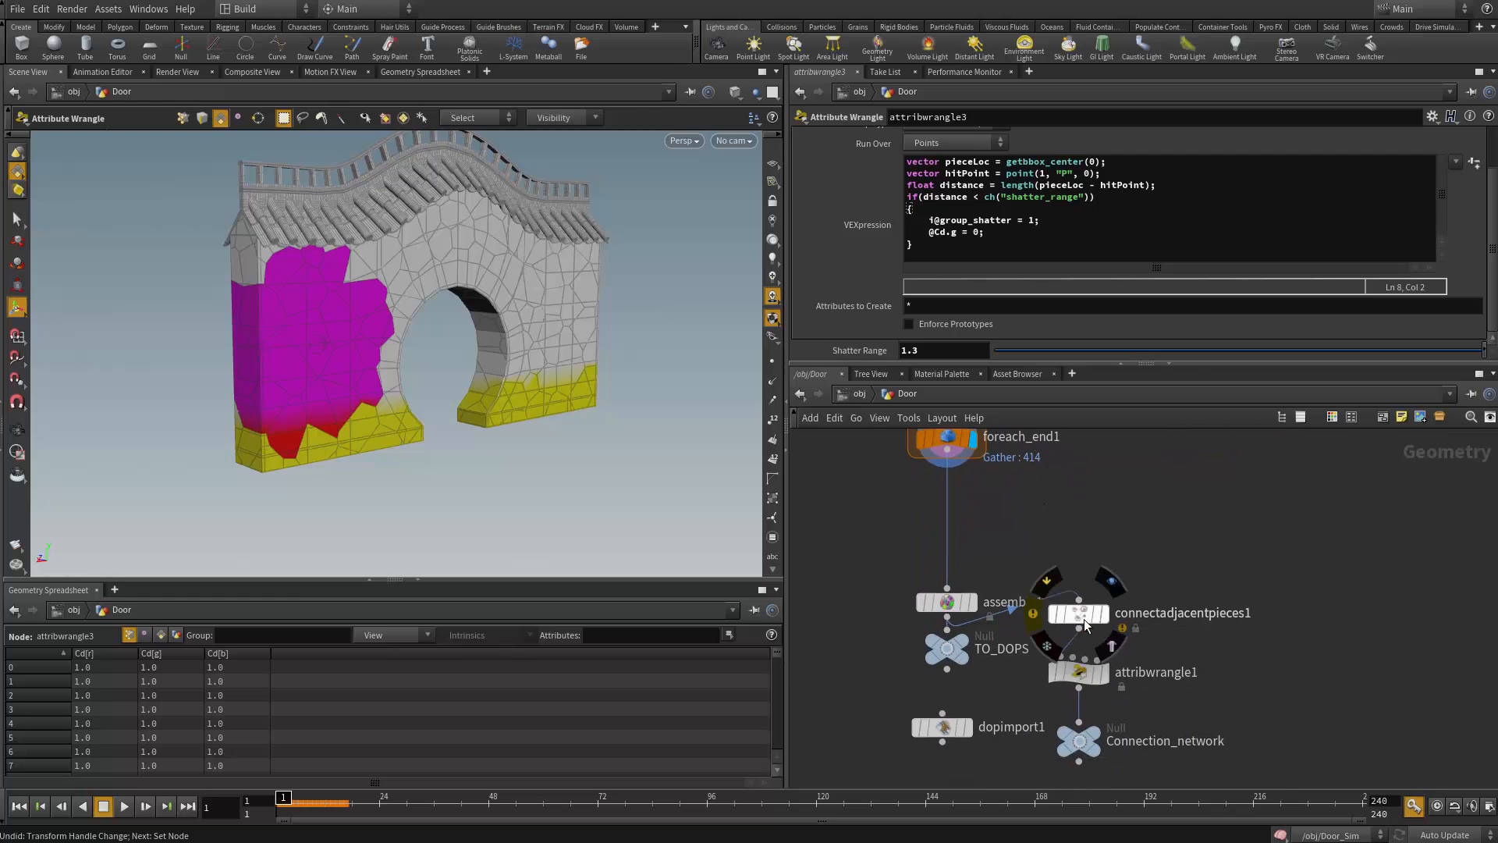
{"action": "left_click_drag", "start_coordinate": [1163, 745], "coordinate": [1079, 775]}
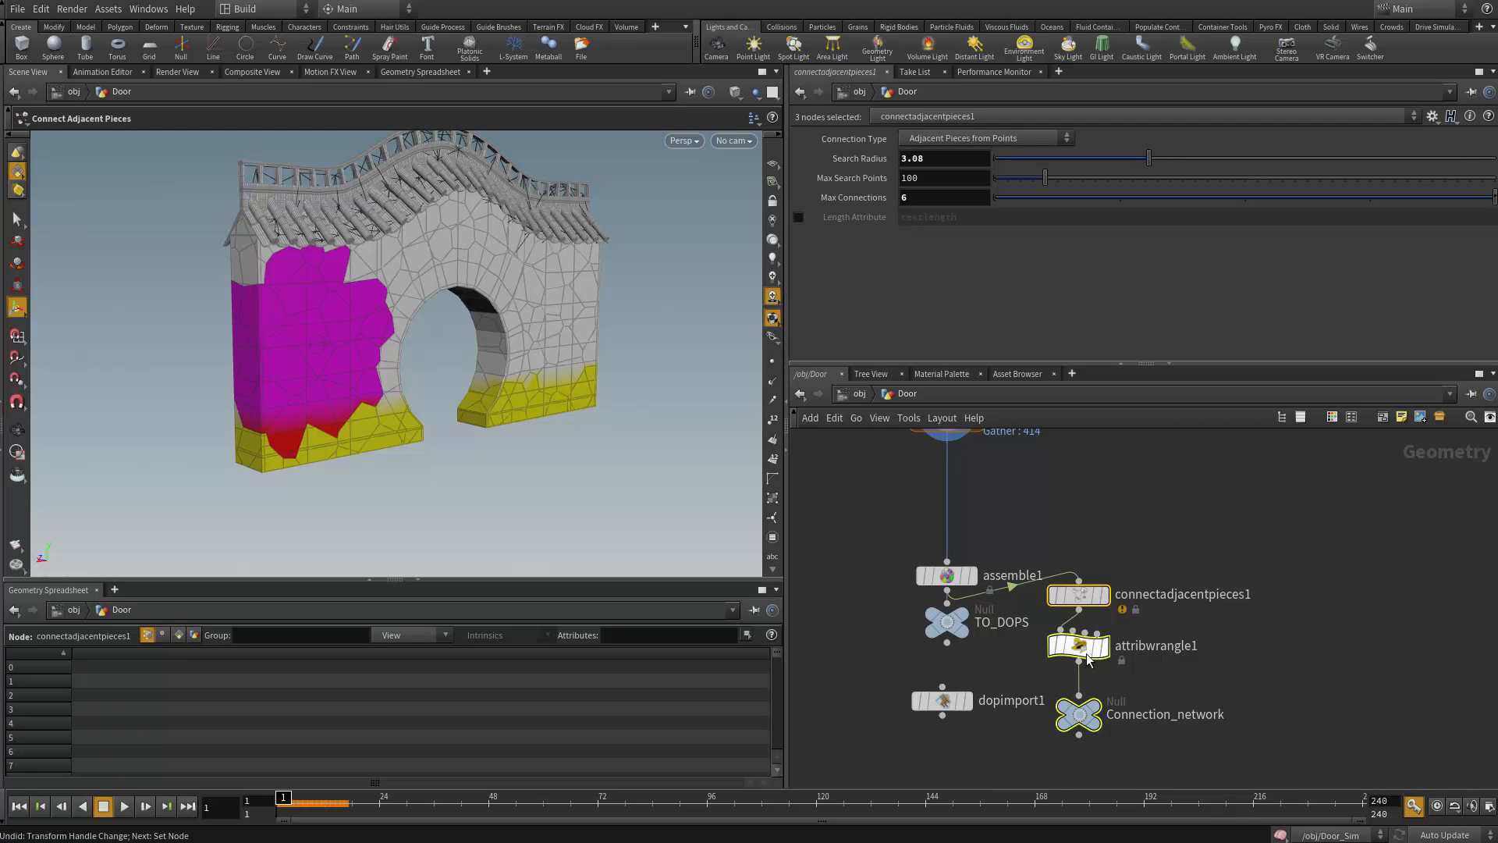
{"action": "left_click_drag", "start_coordinate": [1082, 649], "coordinate": [1085, 672]}
{"action": "middle_click_drag", "start_coordinate": [1073, 502], "coordinate": [1101, 644]}
{"action": "left_click", "coordinate": [1100, 644]}
{"action": "left_click_drag", "start_coordinate": [980, 556], "coordinate": [987, 655]}
{"action": "middle_click_drag", "start_coordinate": [1073, 567], "coordinate": [1046, 605]}
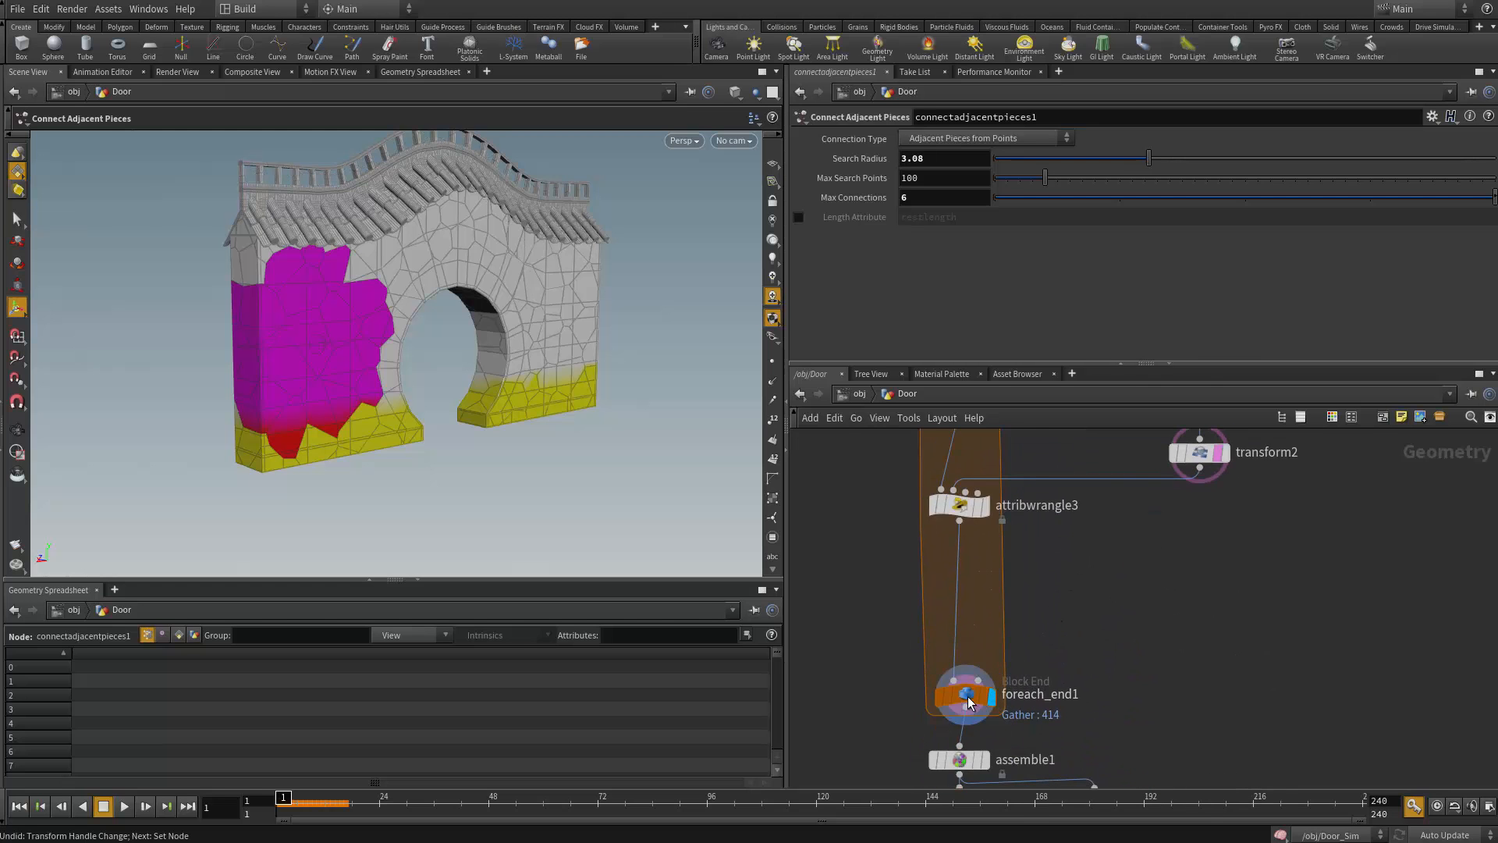
Add a Voronoi Fracture node inside the loop, wired between attribwrangle3 and foreach_end1
{"action": "scroll", "coordinate": [1039, 609], "scroll_direction": "up", "scroll_amount": 2}
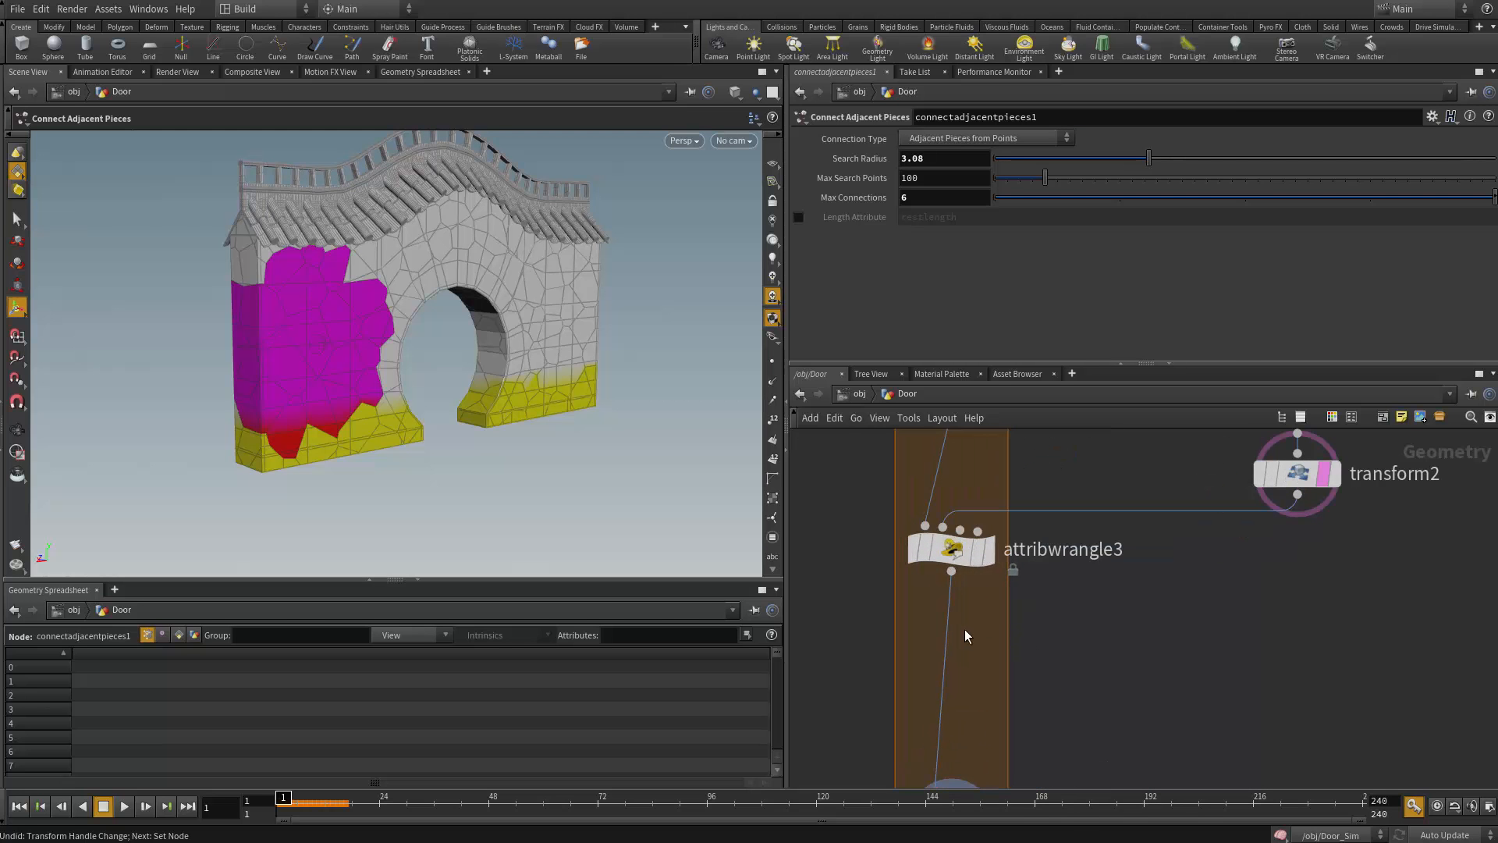
{"action": "key", "text": "Tab"}
{"action": "left_click", "coordinate": [953, 578]}
{"action": "left_click", "coordinate": [952, 572]}
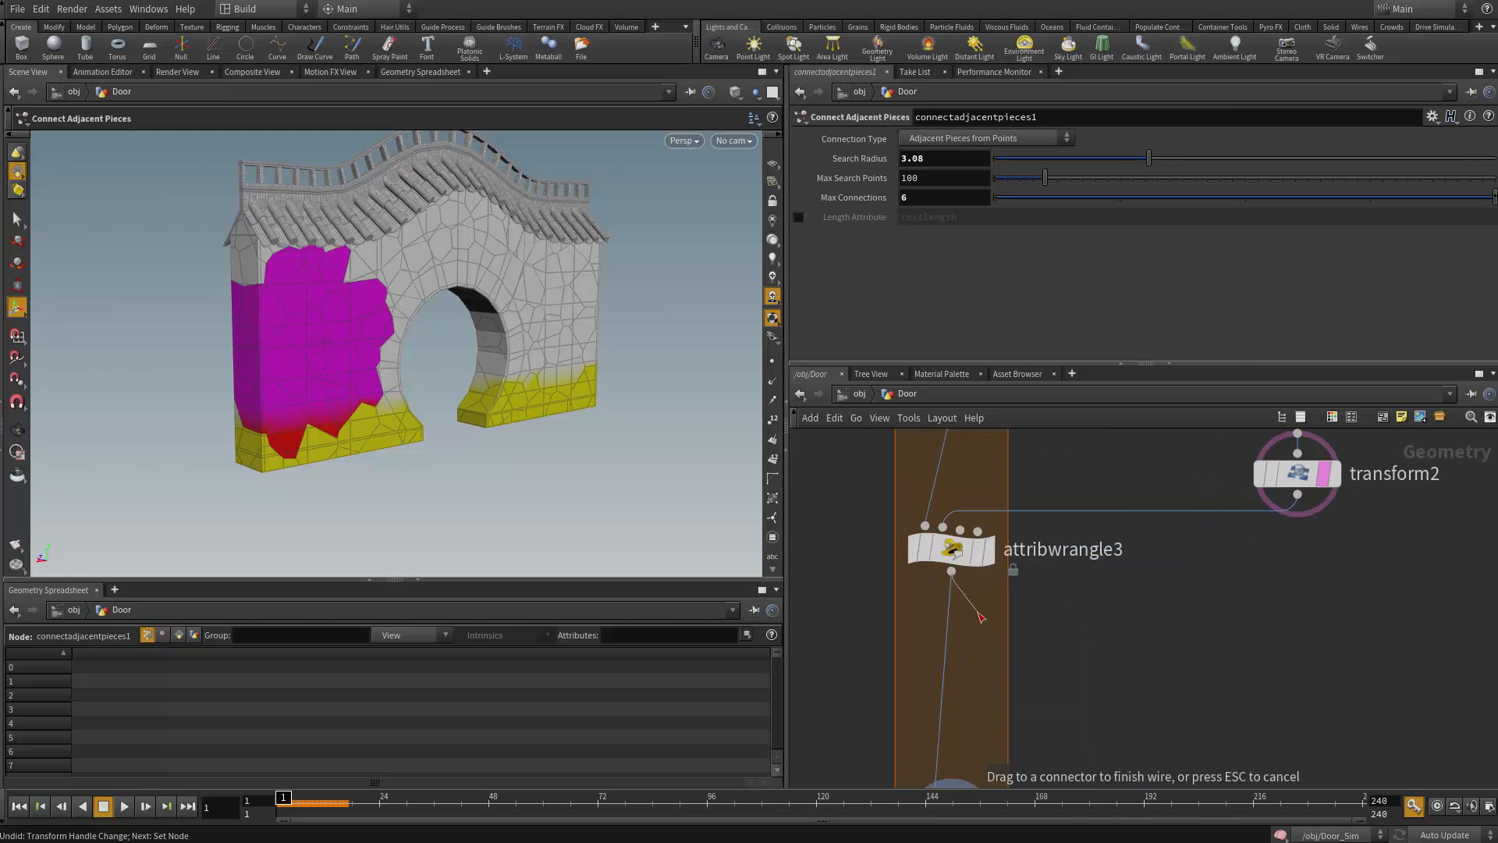
{"action": "key", "text": "Tab"}
{"action": "type", "text": "vor"}
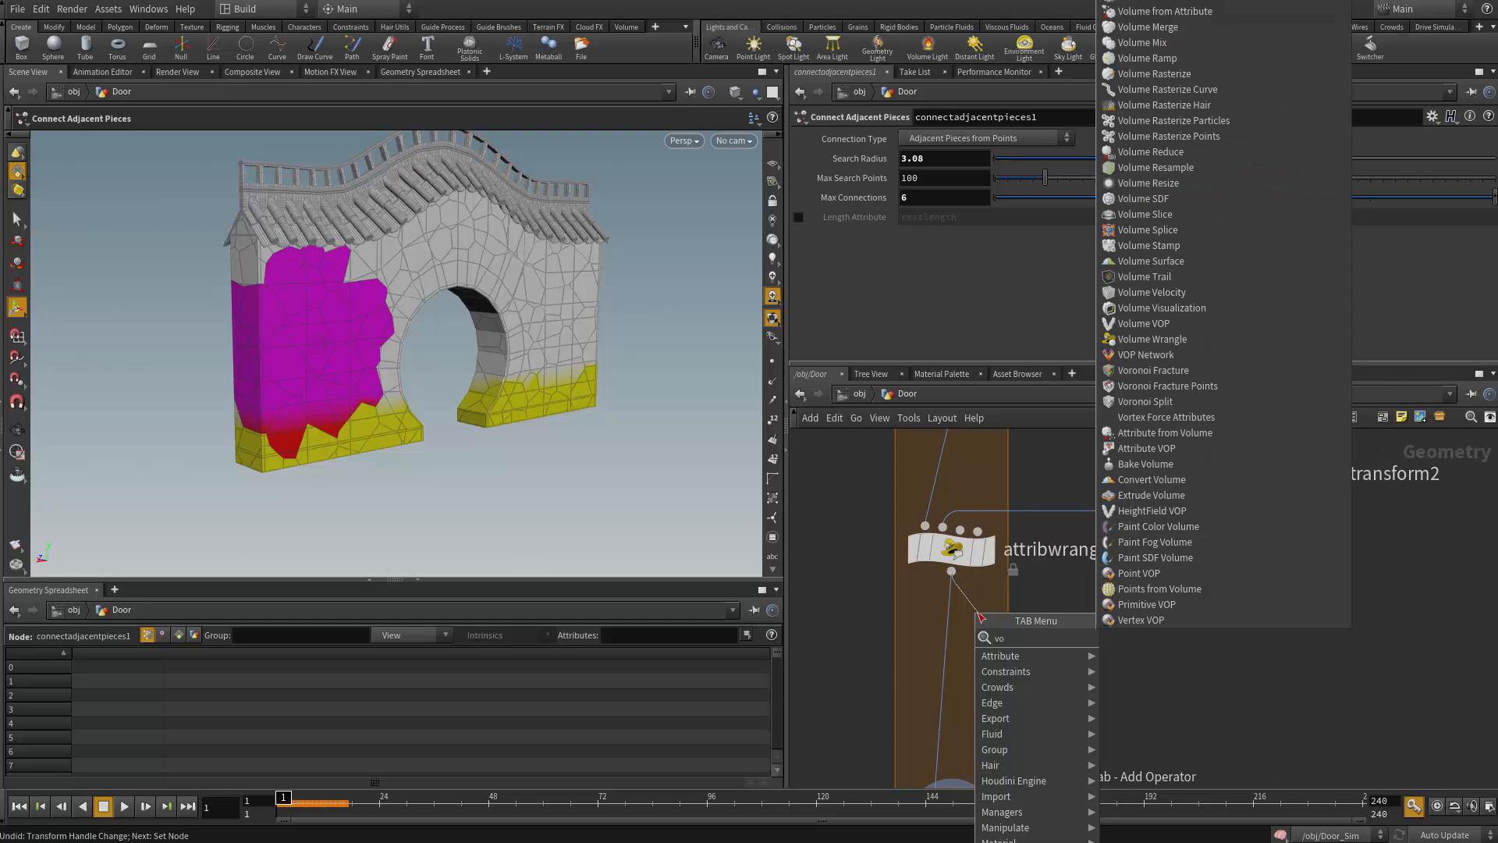
{"action": "key", "text": "Return"}
{"action": "left_click", "coordinate": [981, 617]}
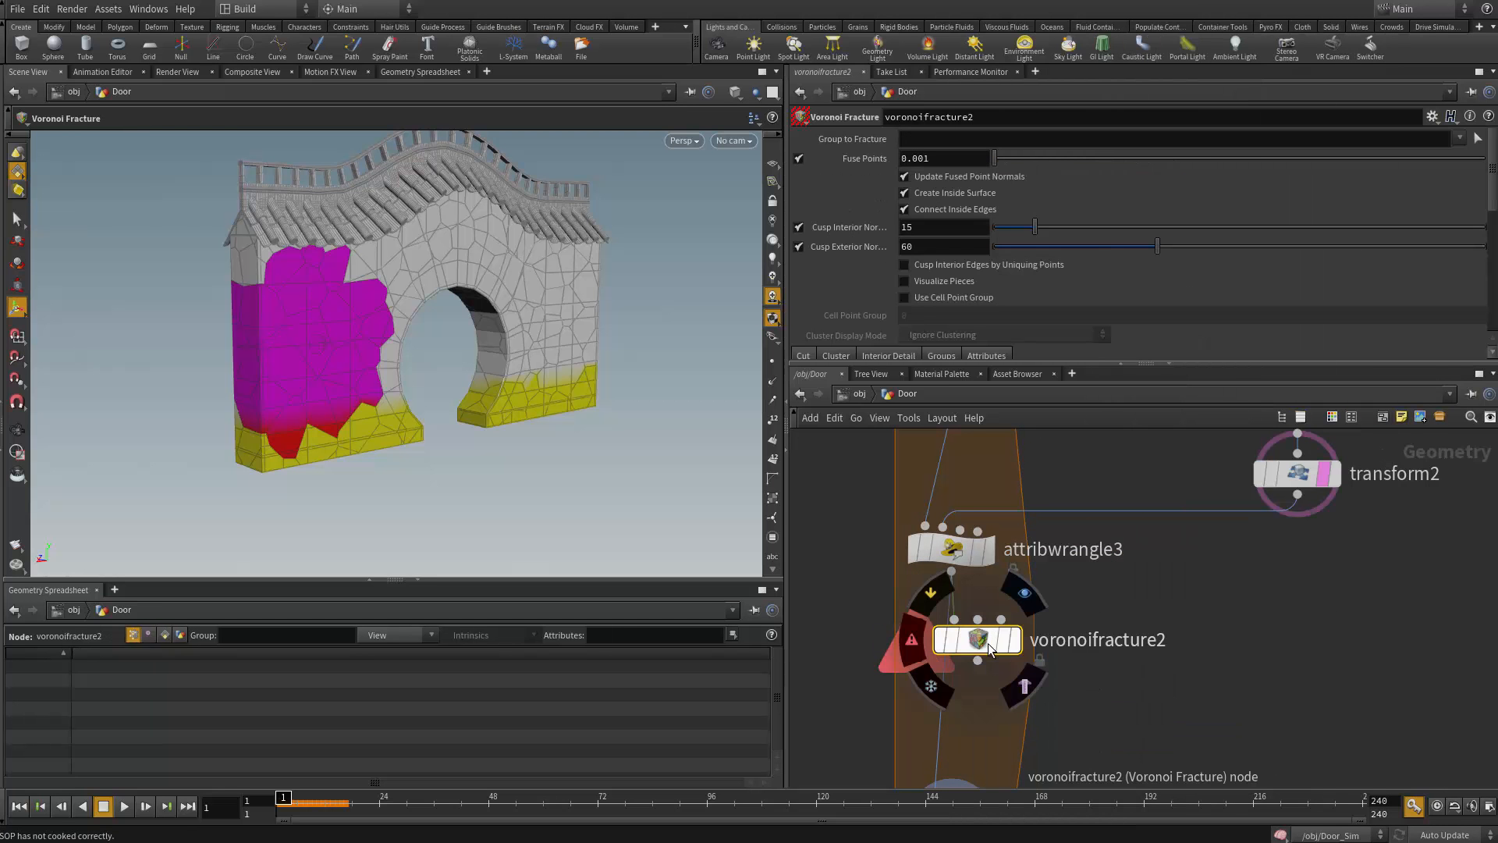
{"action": "left_click_drag", "start_coordinate": [989, 642], "coordinate": [962, 646]}
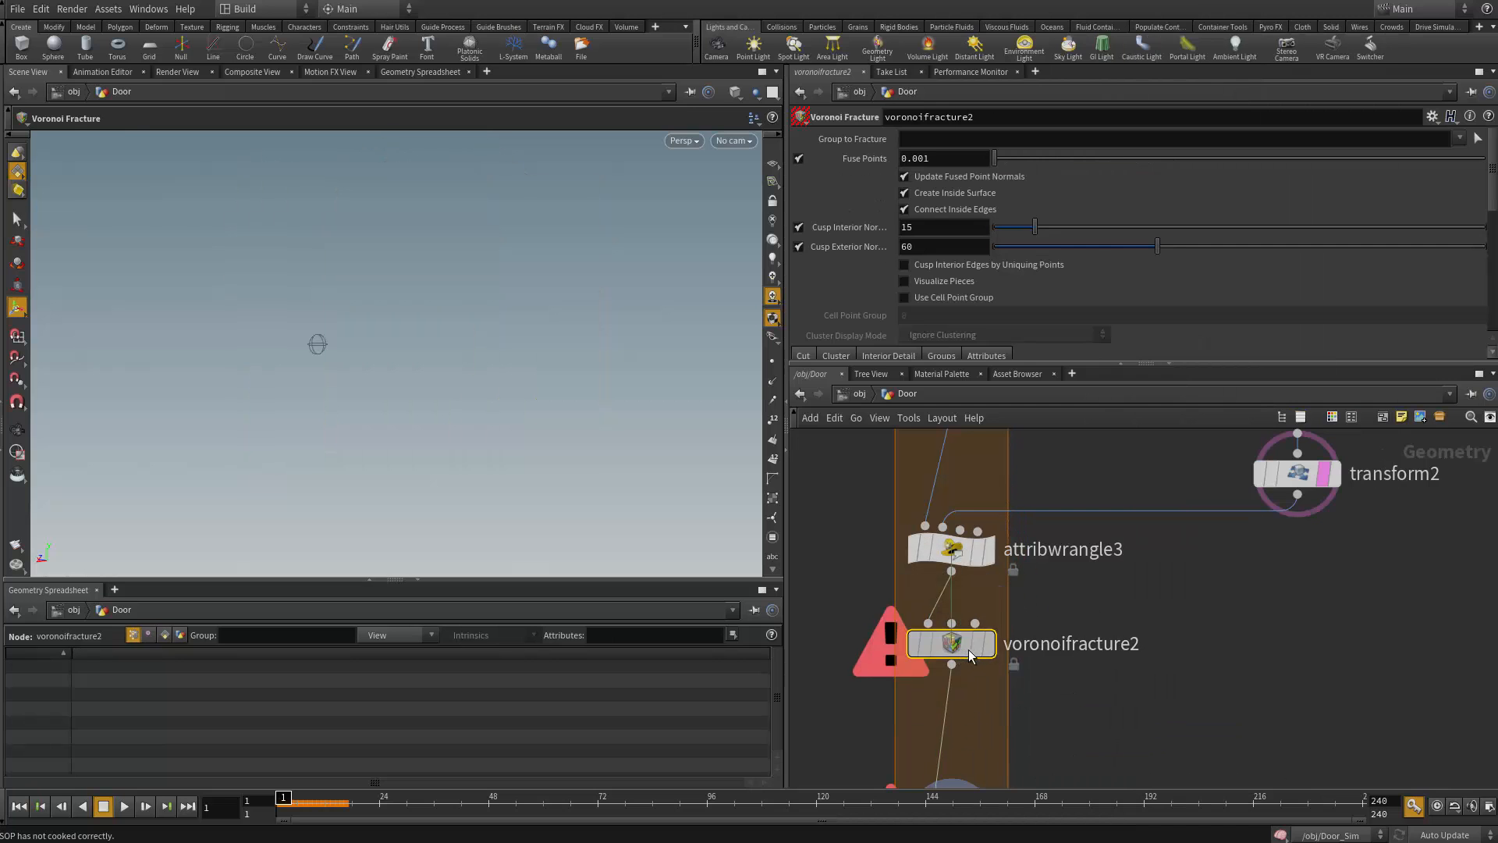
Add a Scatter node fed by attribwrangle3 and connect its output to voronoifracture2's second input
{"action": "left_click_drag", "start_coordinate": [951, 571], "coordinate": [1098, 589]}
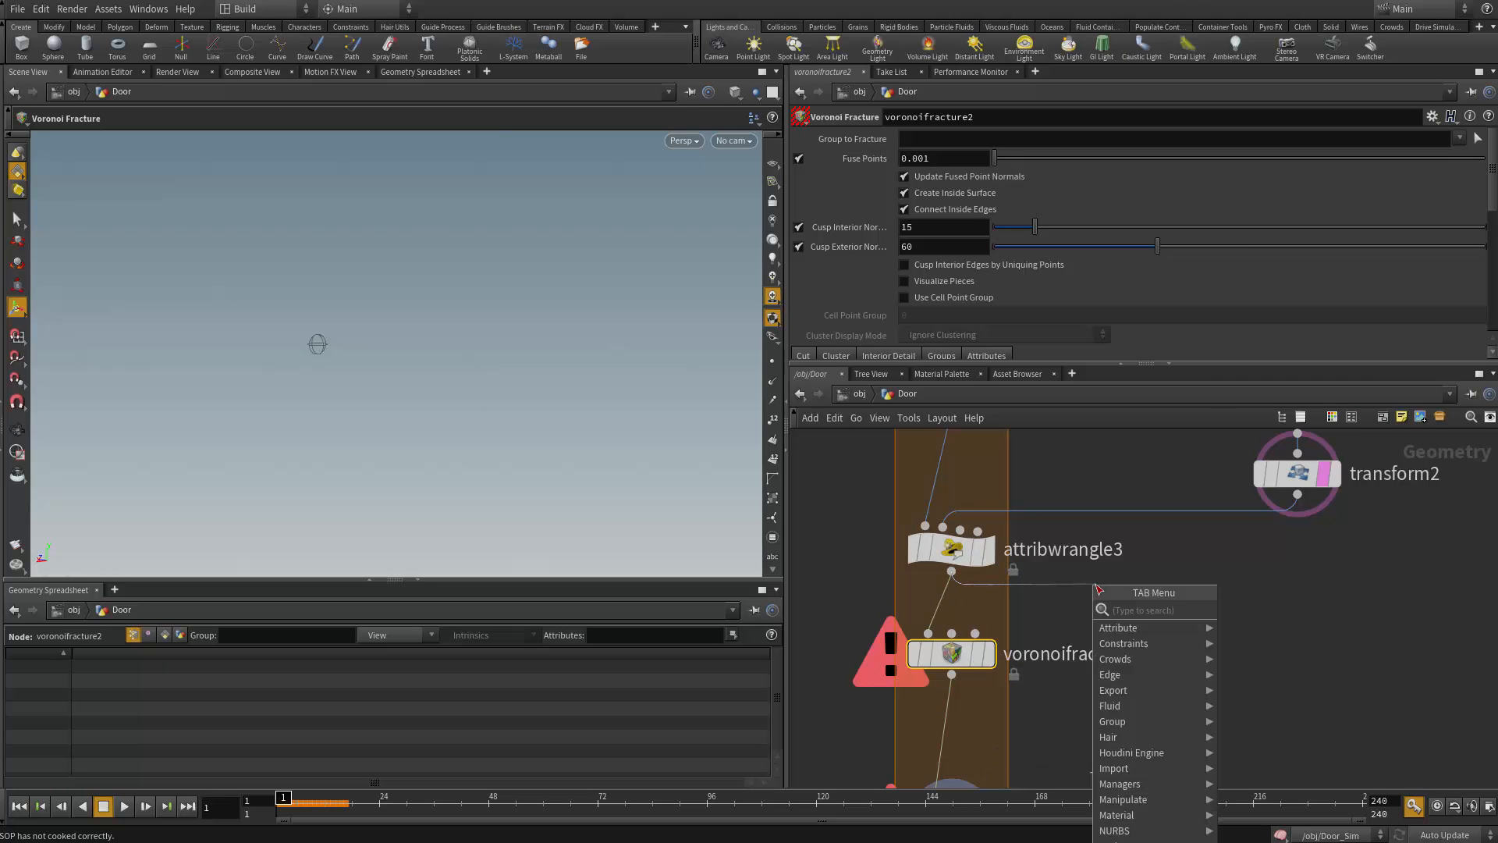
{"action": "type", "text": "sca"}
{"action": "key", "text": "Return"}
{"action": "left_click", "coordinate": [1095, 640]}
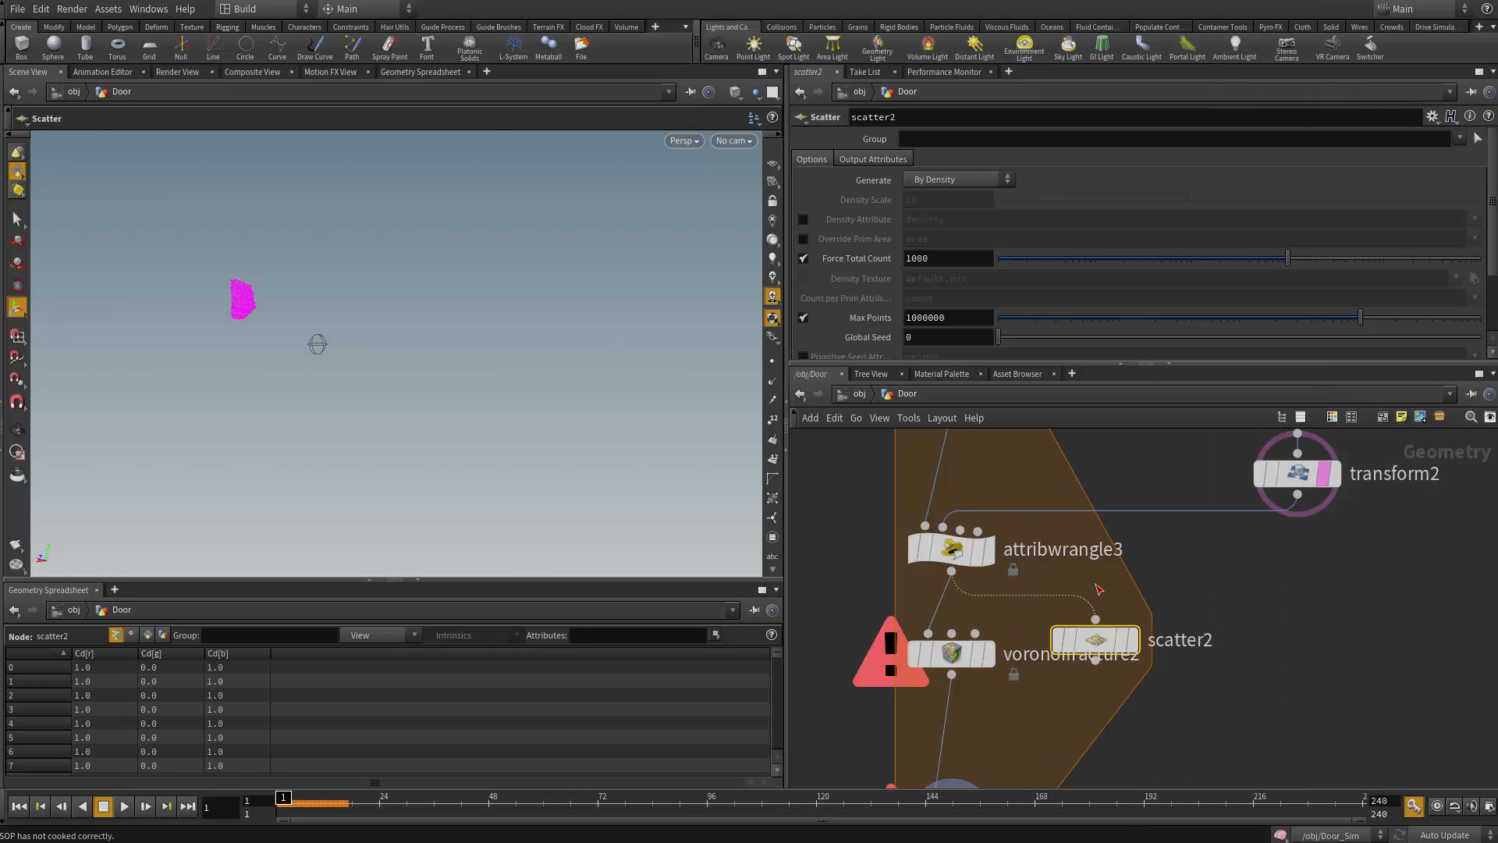
{"action": "left_click_drag", "start_coordinate": [1095, 661], "coordinate": [953, 654]}
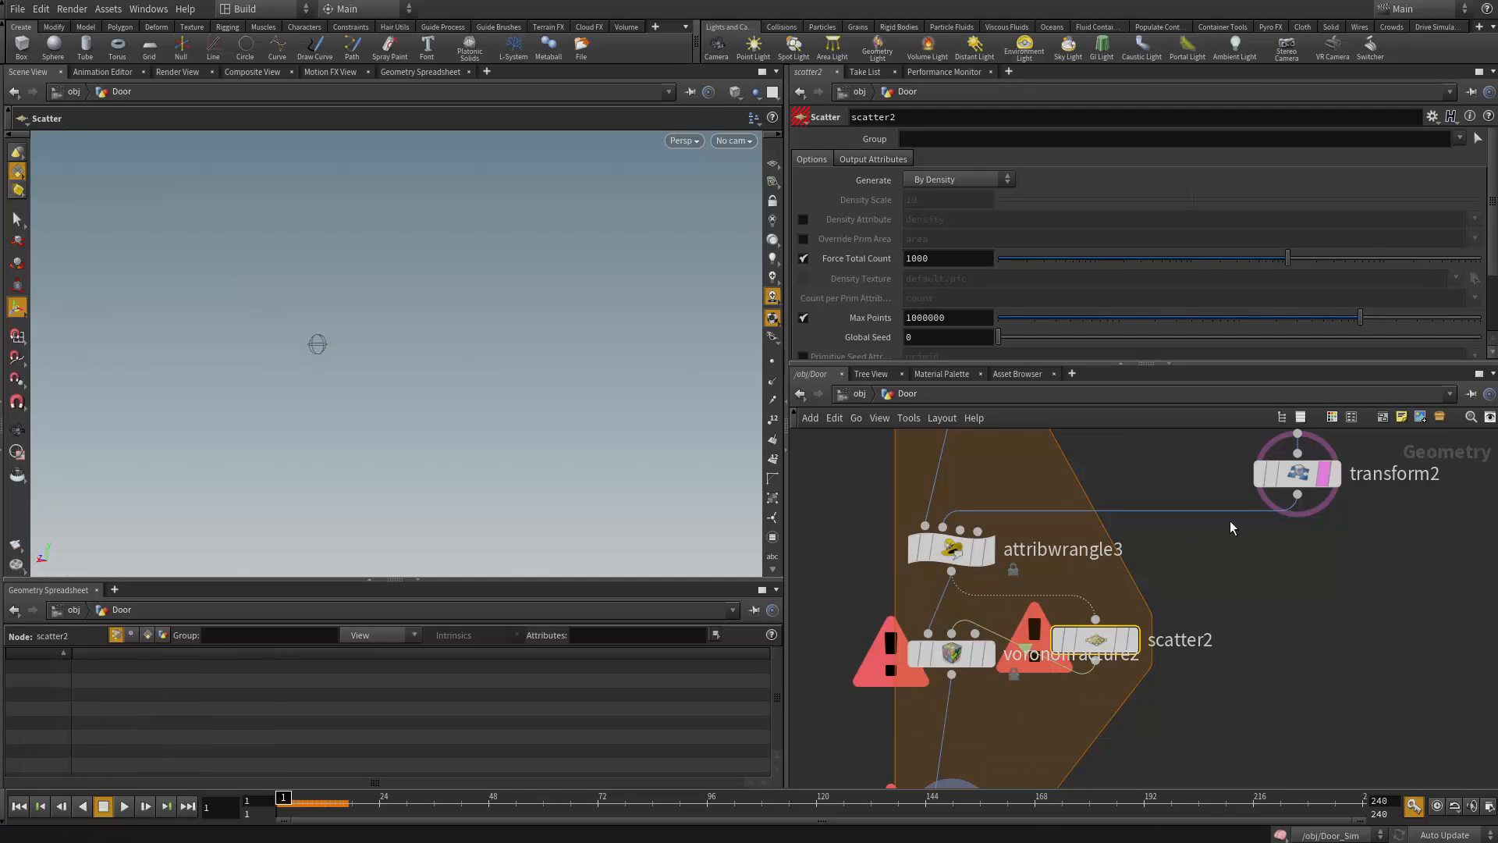
Set scatter2's Force Total Count to 5 and inspect the refractured gate
{"action": "left_click_drag", "start_coordinate": [941, 261], "coordinate": [883, 264]}
{"action": "type", "text": "5"}
{"action": "key", "text": "Return"}
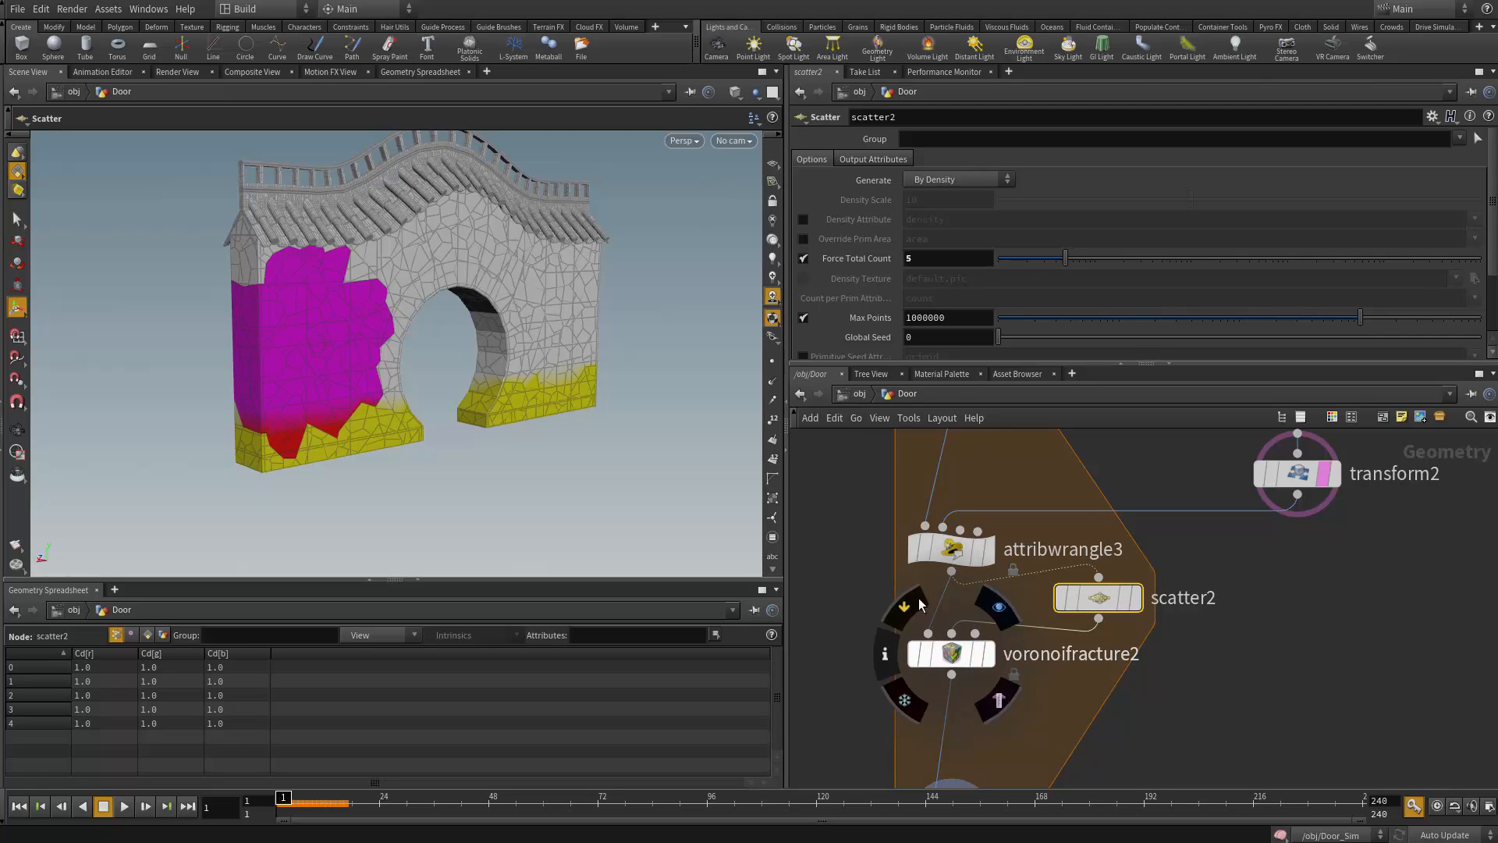
{"action": "left_click_drag", "start_coordinate": [499, 292], "coordinate": [442, 263], "text": "alt"}
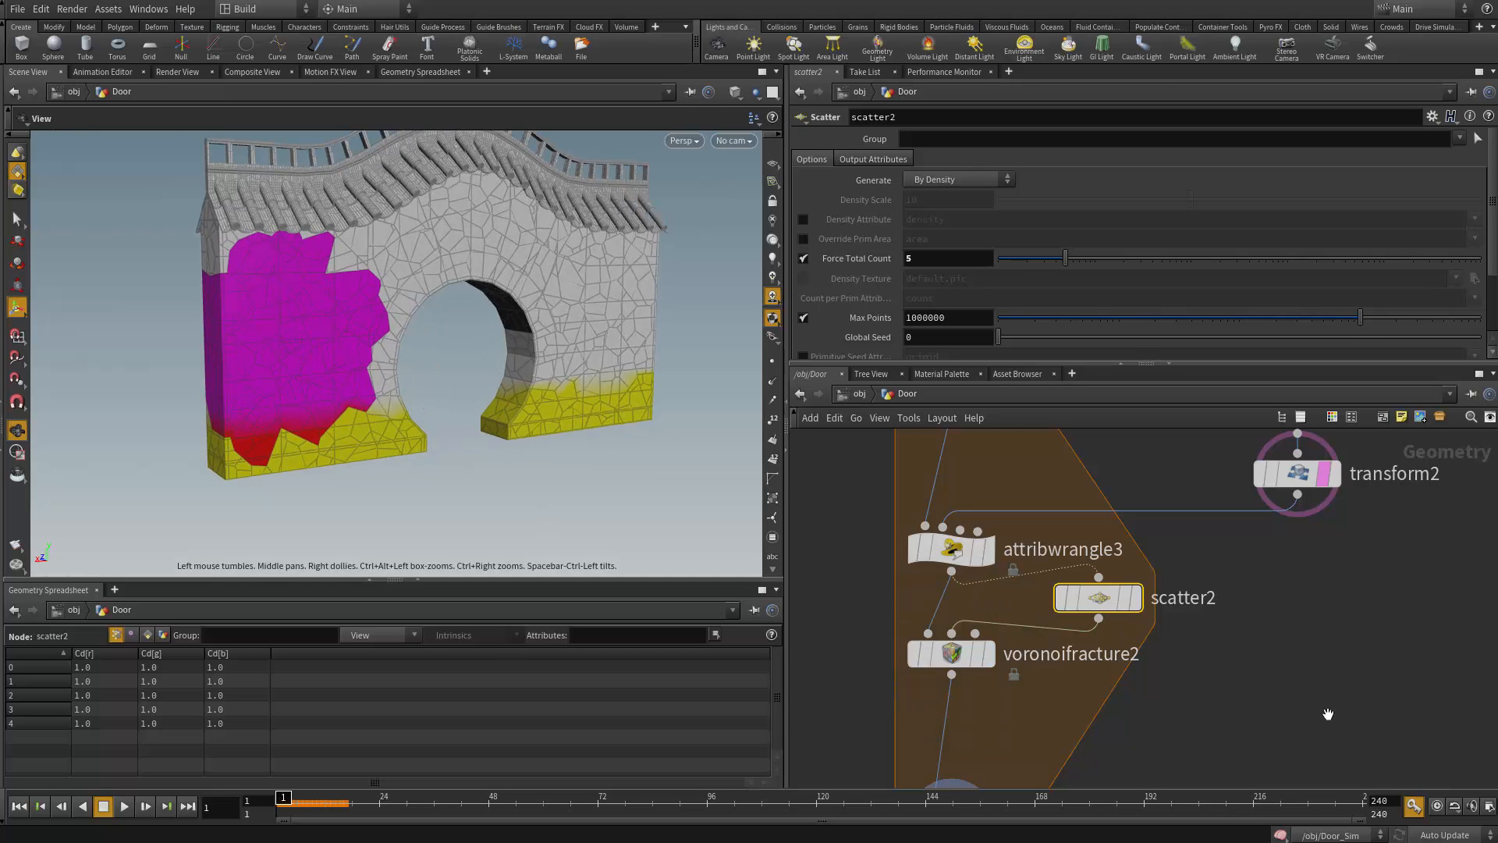
{"action": "left_click_drag", "start_coordinate": [621, 448], "coordinate": [544, 405], "text": "alt"}
{"action": "middle_click_drag", "start_coordinate": [544, 405], "coordinate": [539, 476], "text": "alt"}
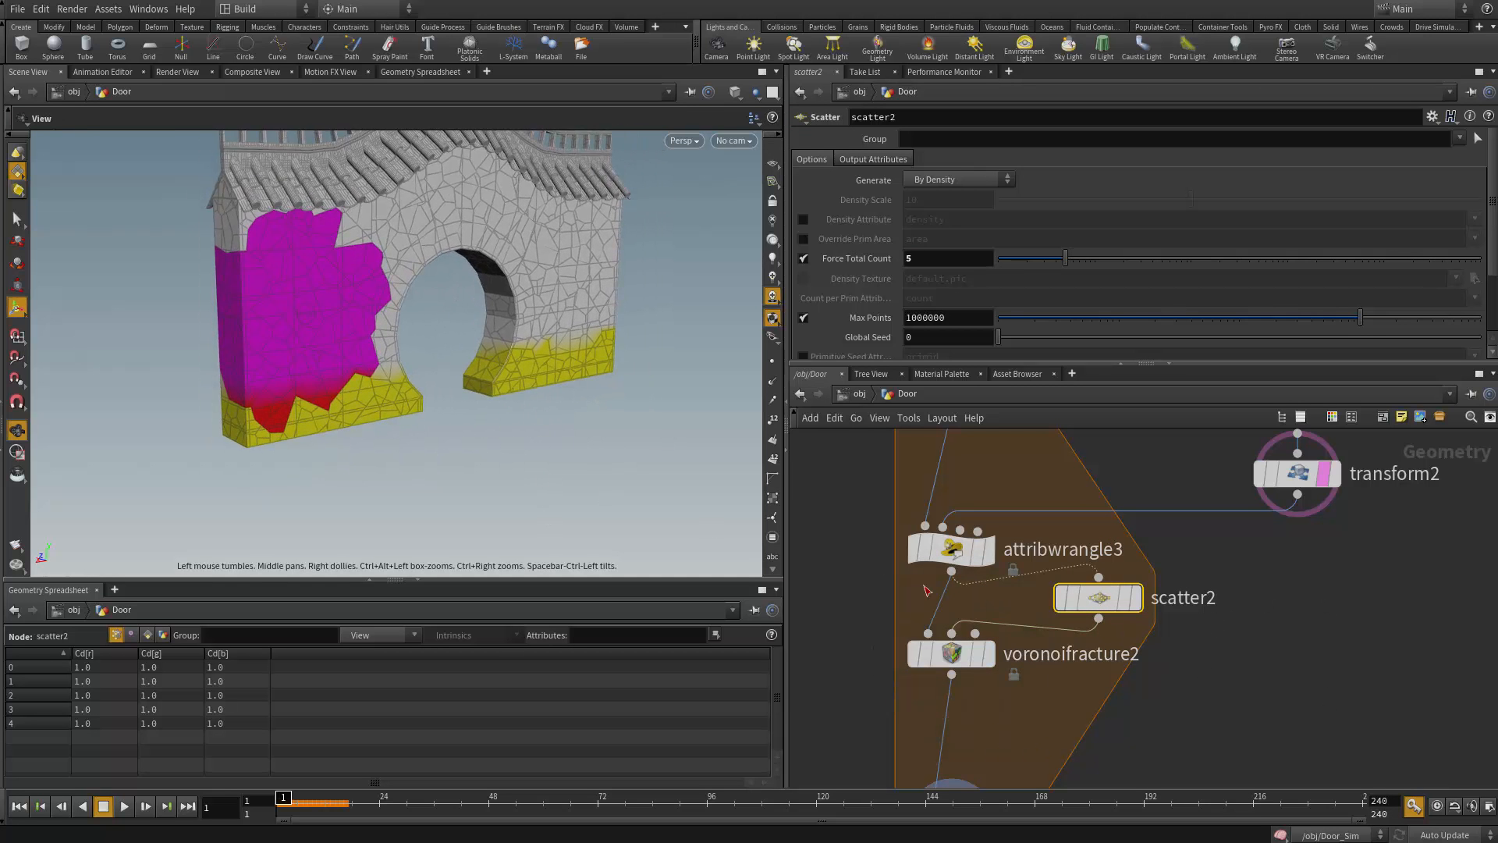
Add a Switch node inside the loop, wired between voronoifracture2 and foreach_end1
{"action": "middle_click_drag", "start_coordinate": [1183, 755], "coordinate": [1188, 602]}
{"action": "scroll", "coordinate": [1188, 603], "scroll_direction": "down", "scroll_amount": 2}
{"action": "scroll", "coordinate": [1187, 602], "scroll_direction": "down", "scroll_amount": 1}
{"action": "middle_click_drag", "start_coordinate": [1101, 631], "coordinate": [1130, 647]}
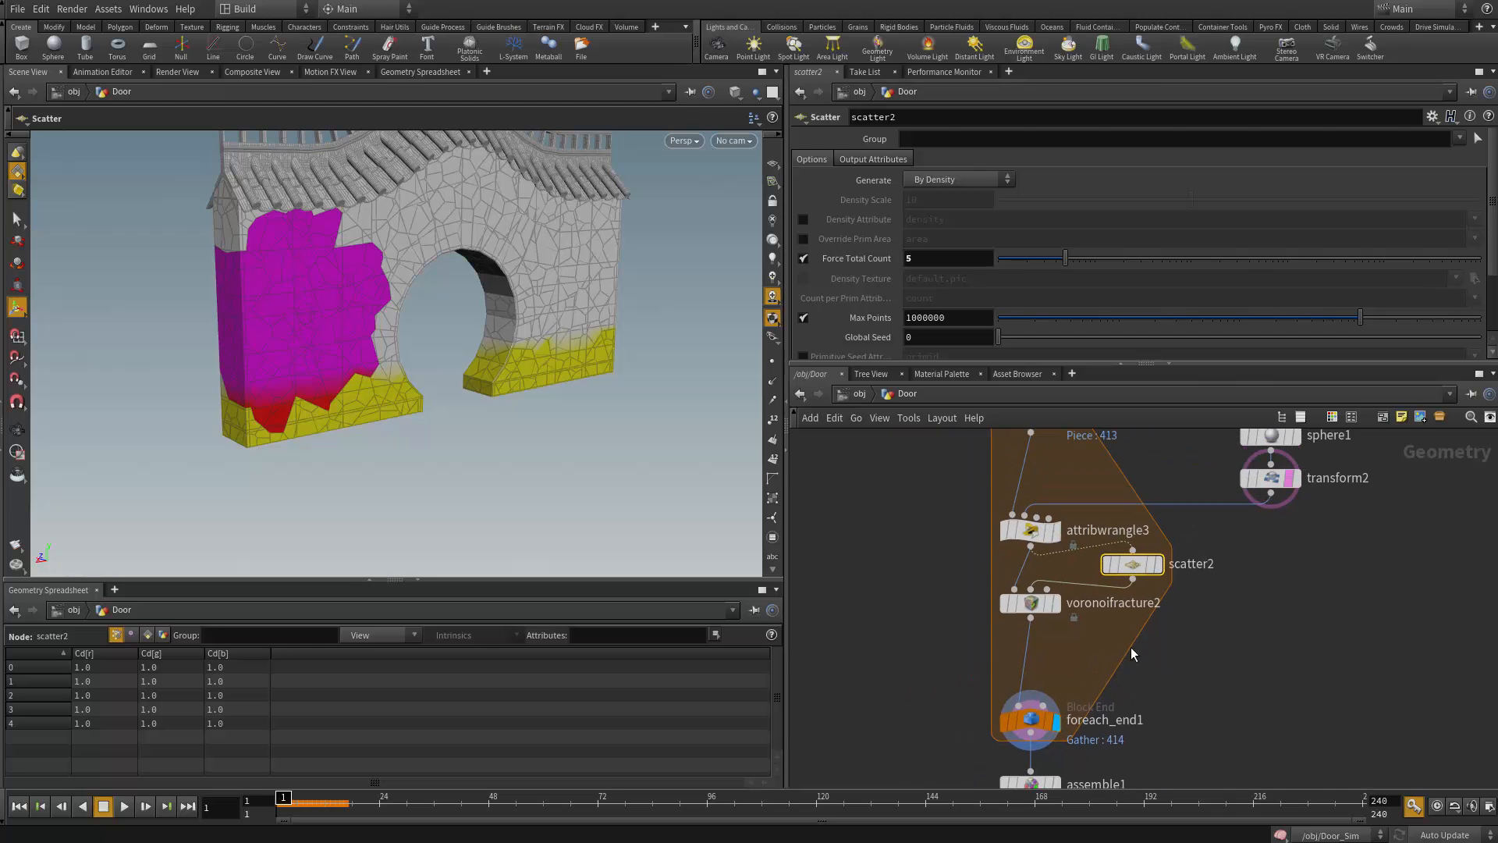
{"action": "left_click", "coordinate": [1085, 662]}
{"action": "key", "text": "Tab"}
{"action": "type", "text": "swit"}
{"action": "key", "text": "Escape"}
{"action": "left_click", "coordinate": [1084, 661]}
{"action": "left_click_drag", "start_coordinate": [1090, 663], "coordinate": [1034, 661]}
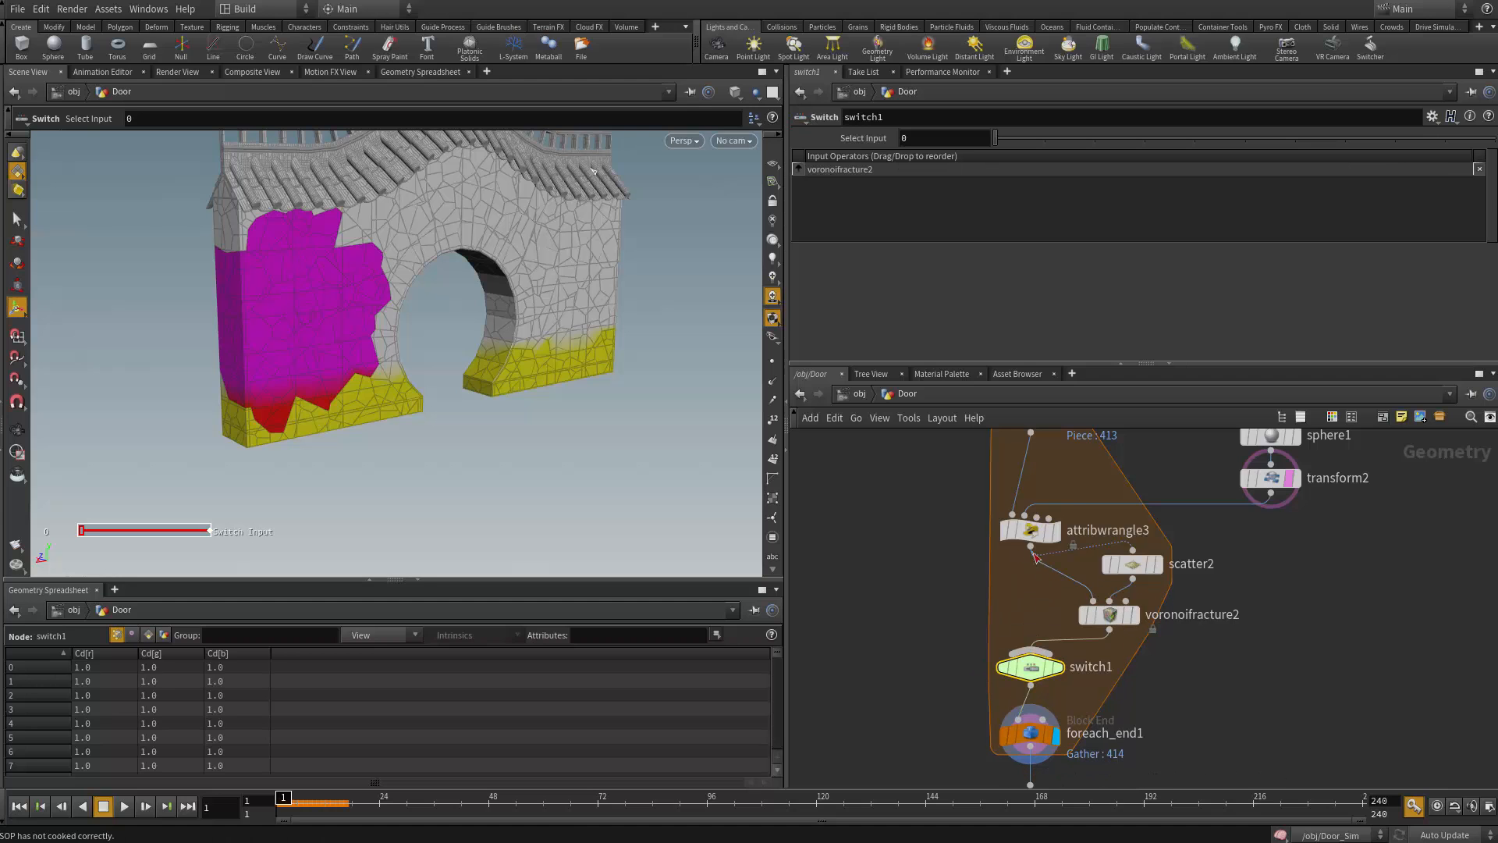
Rewire switch1 so that attribwrangle3 is its first input and voronoifracture2 its second
{"action": "left_click_drag", "start_coordinate": [1031, 547], "coordinate": [1032, 654]}
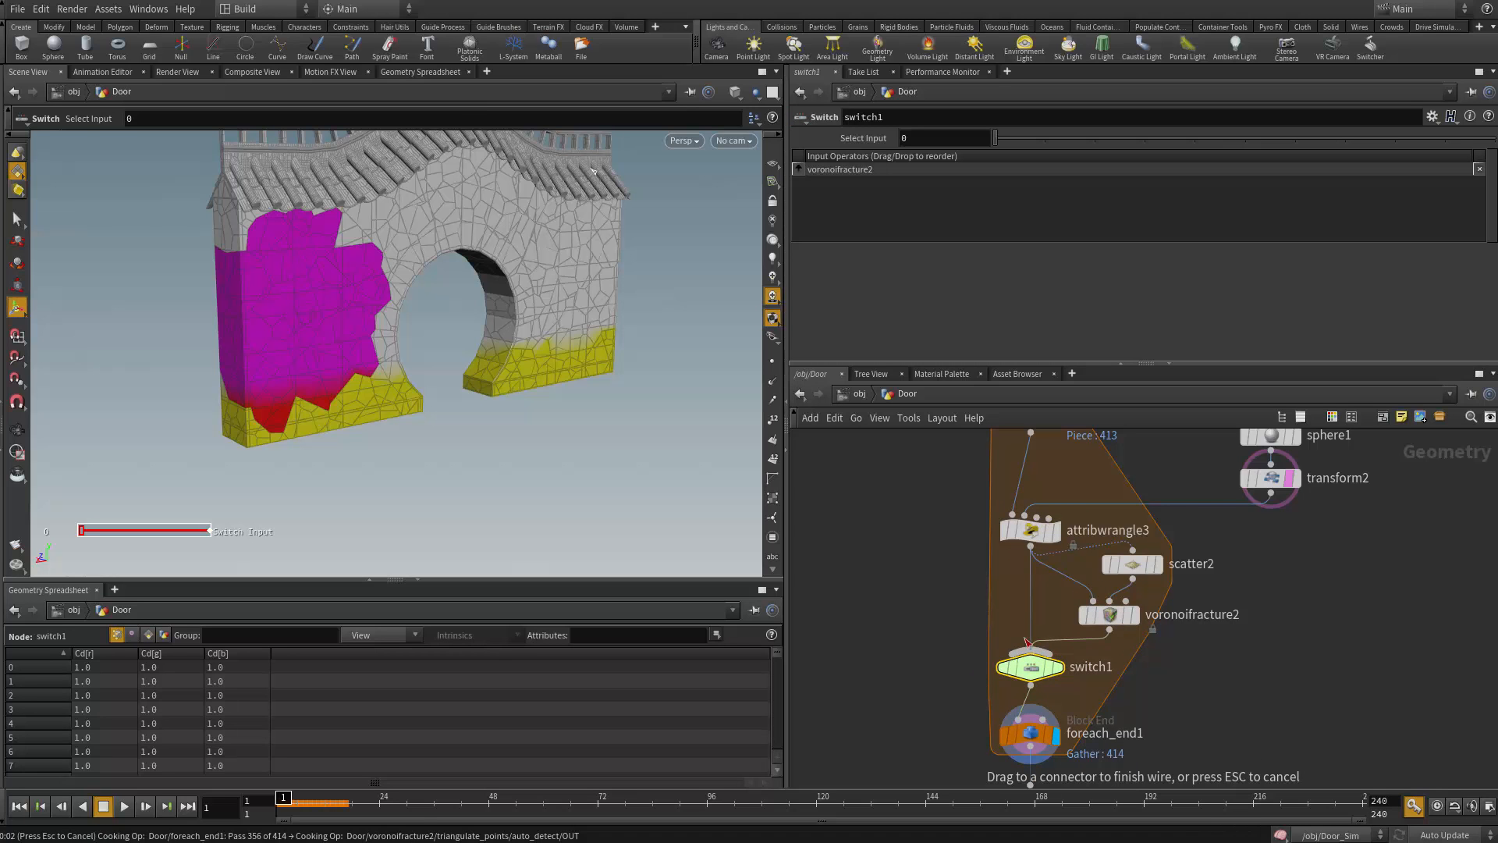
{"action": "left_click", "coordinate": [1029, 648]}
{"action": "scroll", "coordinate": [1108, 640], "scroll_direction": "up", "scroll_amount": 2}
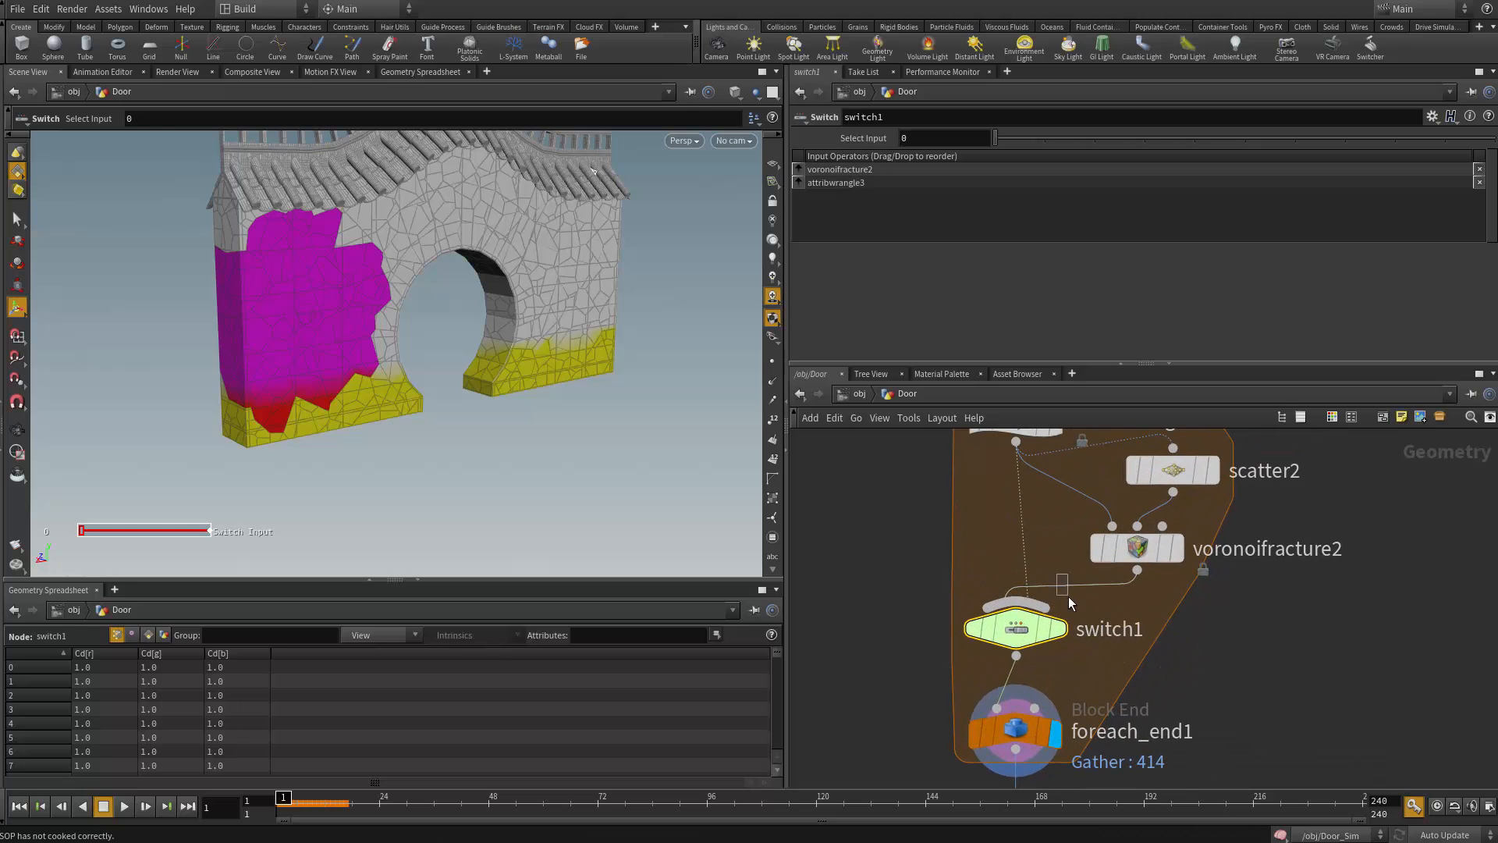
{"action": "left_click_drag", "start_coordinate": [1069, 596], "coordinate": [1069, 597]}
{"action": "key", "text": "Delete"}
{"action": "left_click_drag", "start_coordinate": [1042, 540], "coordinate": [1008, 550]}
{"action": "key", "text": "Delete"}
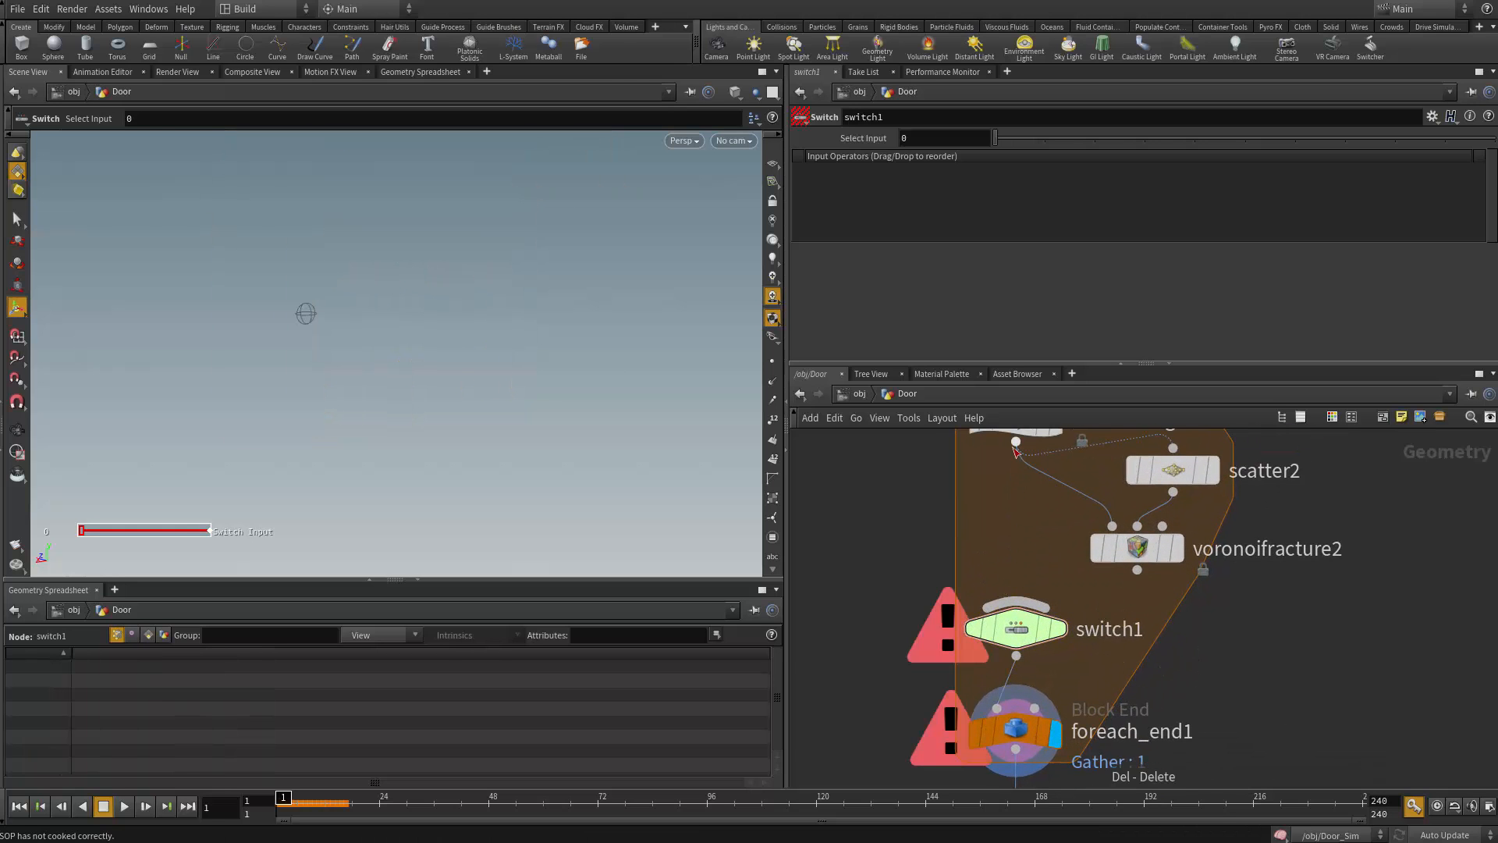
{"action": "left_click", "coordinate": [1015, 443]}
{"action": "left_click", "coordinate": [1137, 570]}
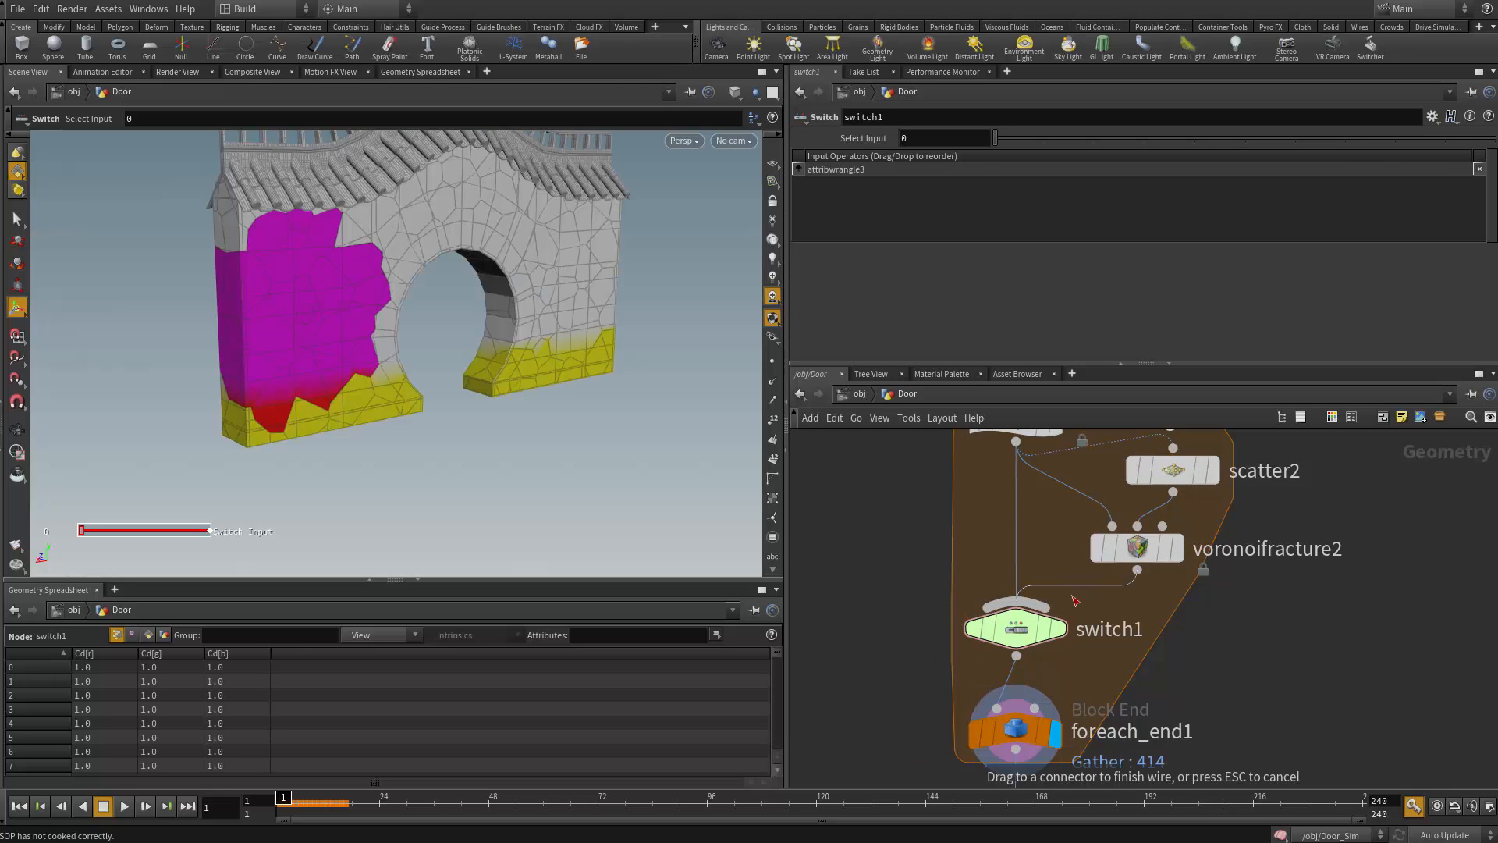
{"action": "left_click", "coordinate": [1033, 607]}
Tidy the positions of scatter2, voronoifracture2 and switch1 inside the loop
{"action": "middle_click_drag", "start_coordinate": [1245, 659], "coordinate": [1210, 712]}
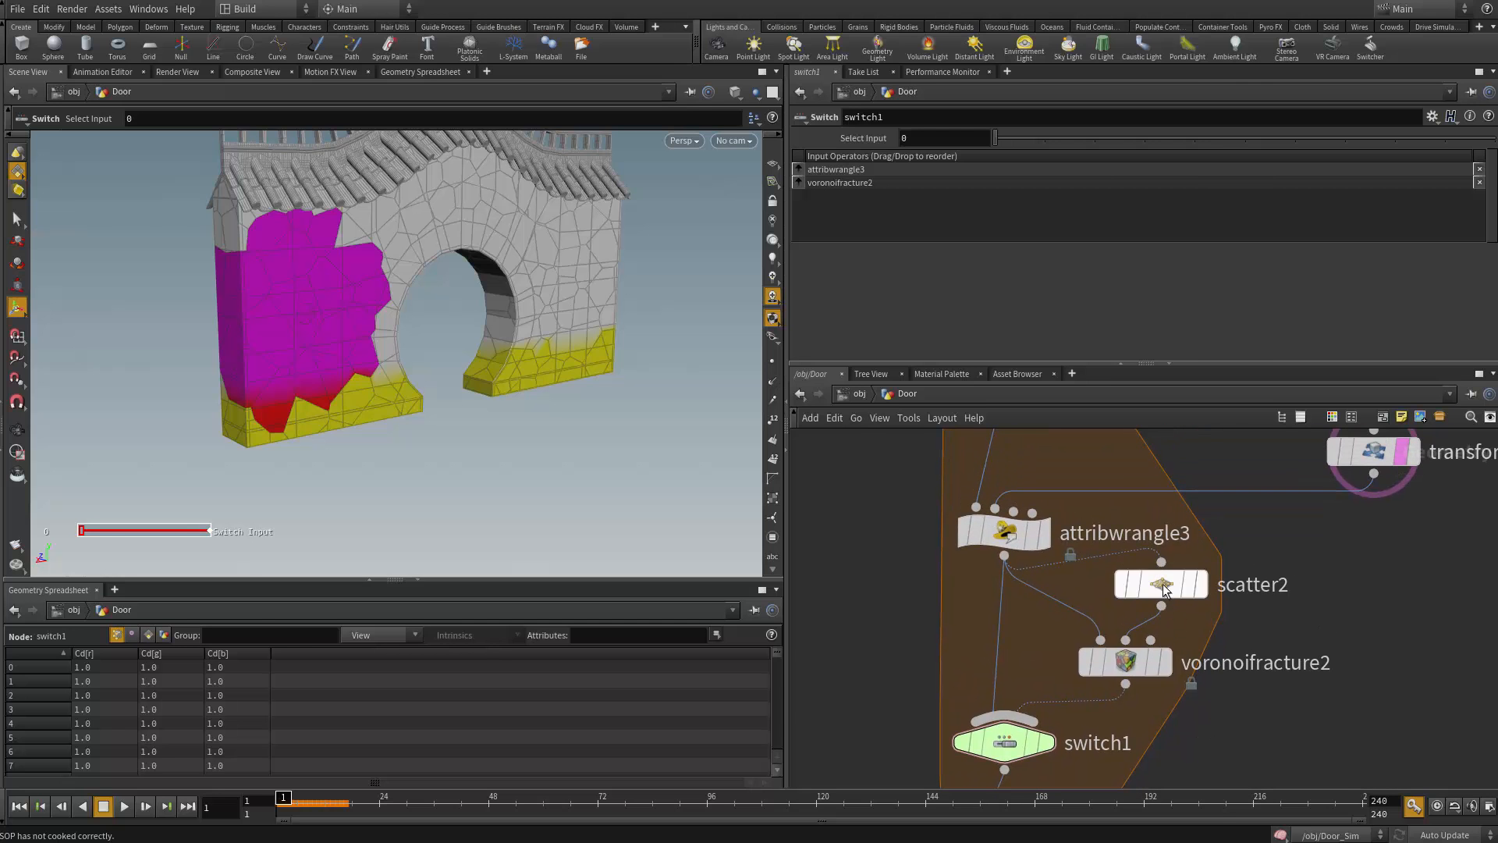
{"action": "left_click_drag", "start_coordinate": [1167, 583], "coordinate": [1174, 609]}
{"action": "left_click_drag", "start_coordinate": [1140, 660], "coordinate": [1148, 686]}
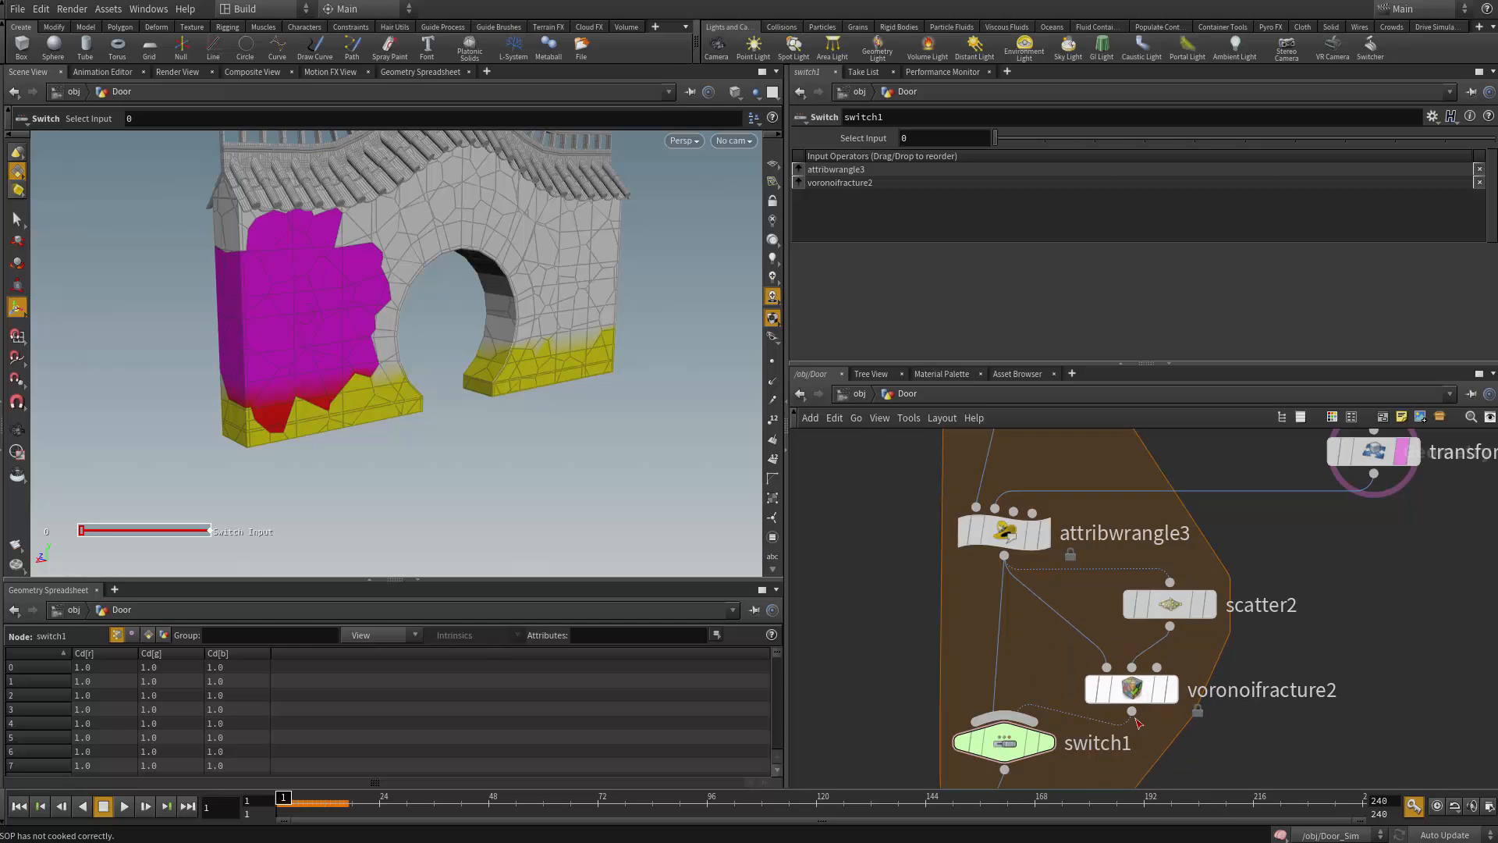
{"action": "middle_click_drag", "start_coordinate": [1057, 669], "coordinate": [1087, 555]}
{"action": "left_click_drag", "start_coordinate": [1040, 627], "coordinate": [1039, 641]}
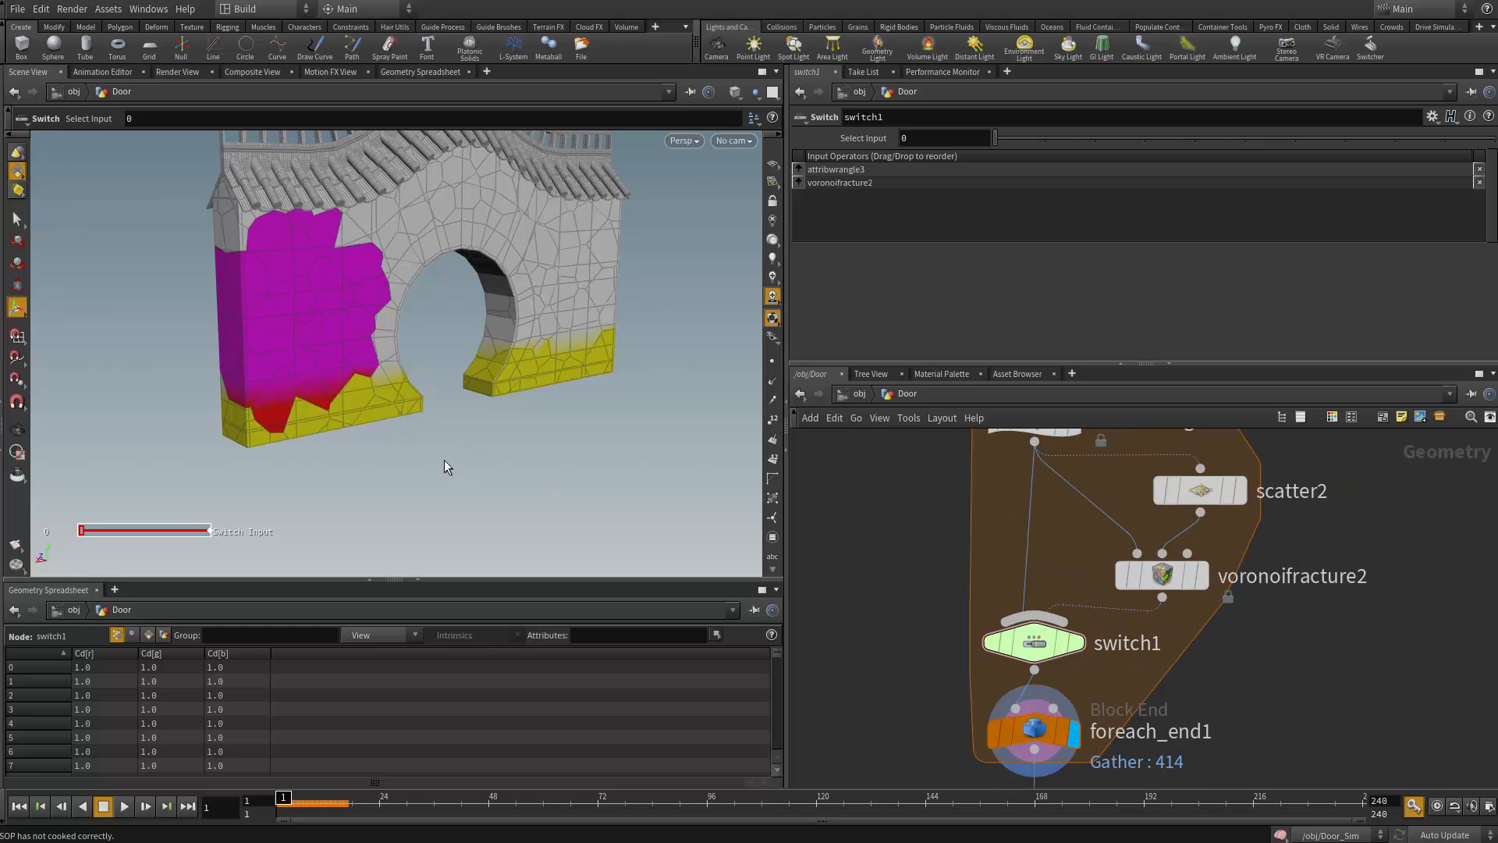
Examine the shatter region, attribwrangle3's group assignment line and its attributes in an enlarged Geometry Spreadsheet
{"action": "right_click_drag", "start_coordinate": [439, 453], "coordinate": [596, 482], "text": "alt"}
{"action": "middle_click_drag", "start_coordinate": [398, 344], "coordinate": [415, 361], "text": "alt"}
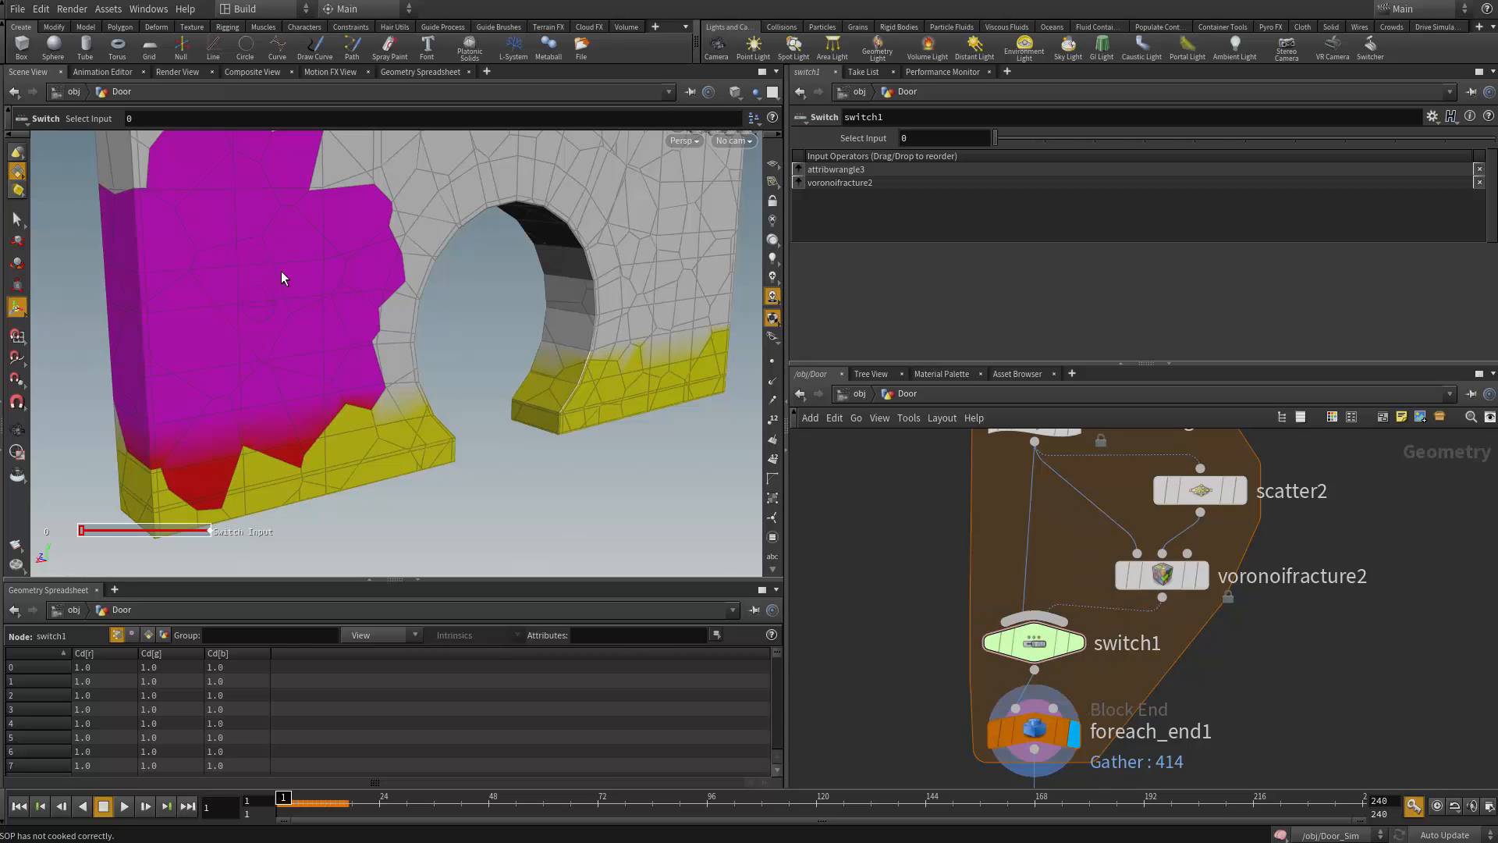
{"action": "middle_click_drag", "start_coordinate": [1059, 556], "coordinate": [1039, 622]}
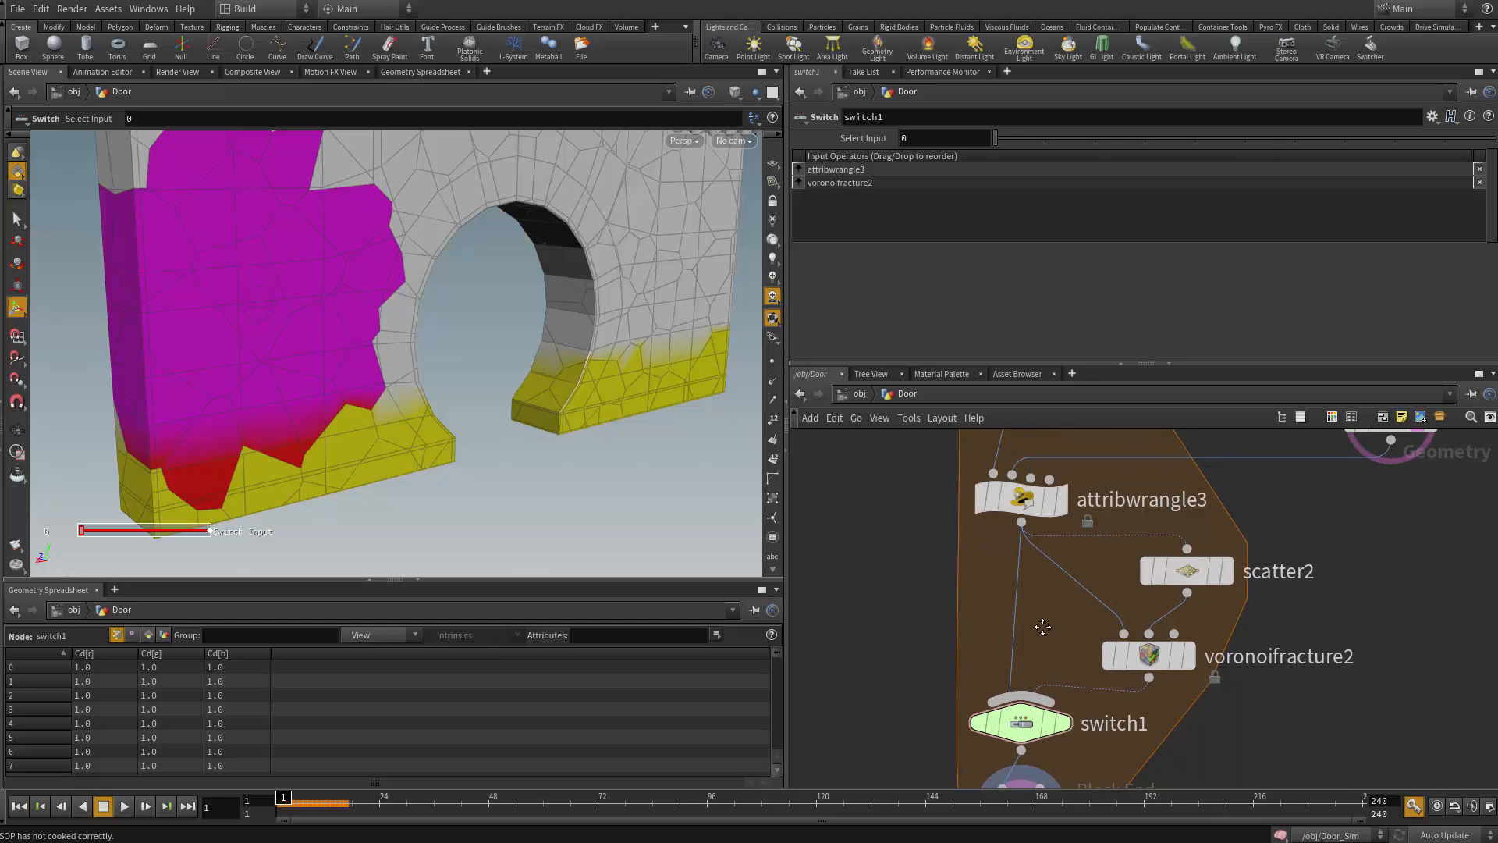
{"action": "left_click", "coordinate": [1023, 499]}
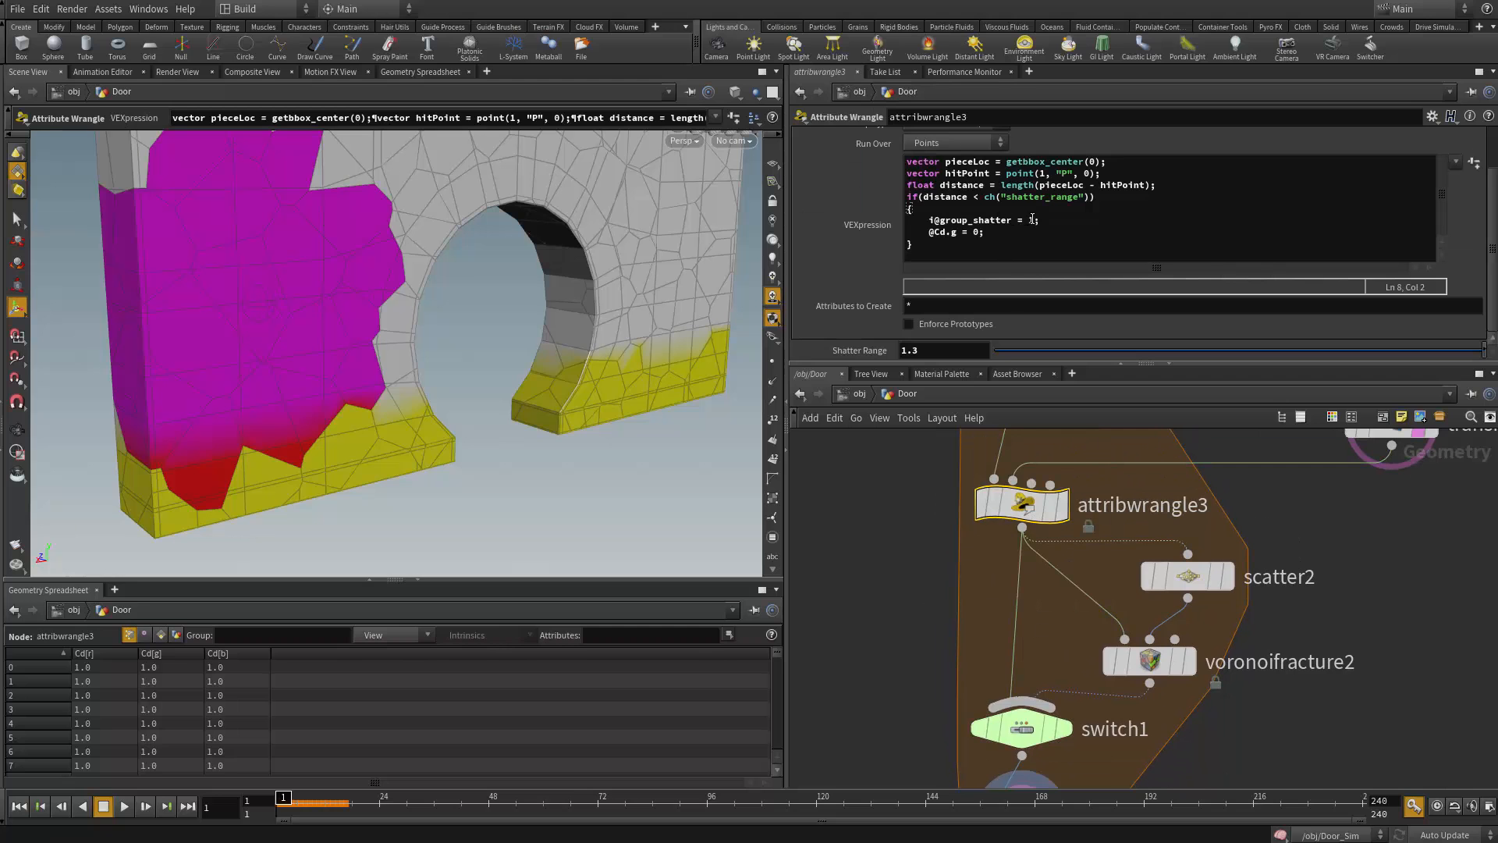
{"action": "left_click_drag", "start_coordinate": [1040, 219], "coordinate": [930, 219]}
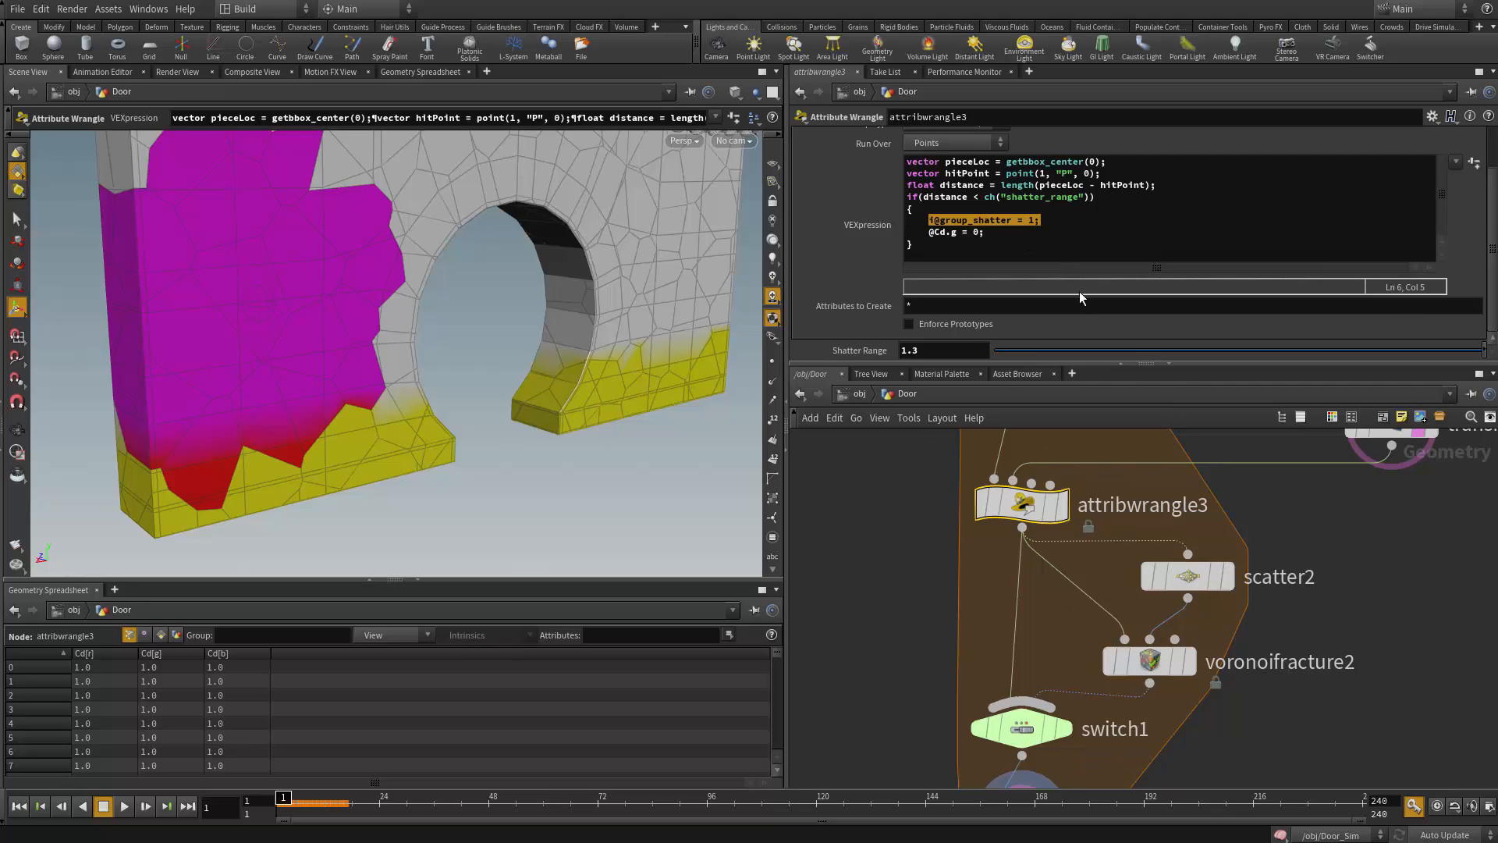
{"action": "scroll", "coordinate": [1083, 298], "scroll_direction": "up", "scroll_amount": 1}
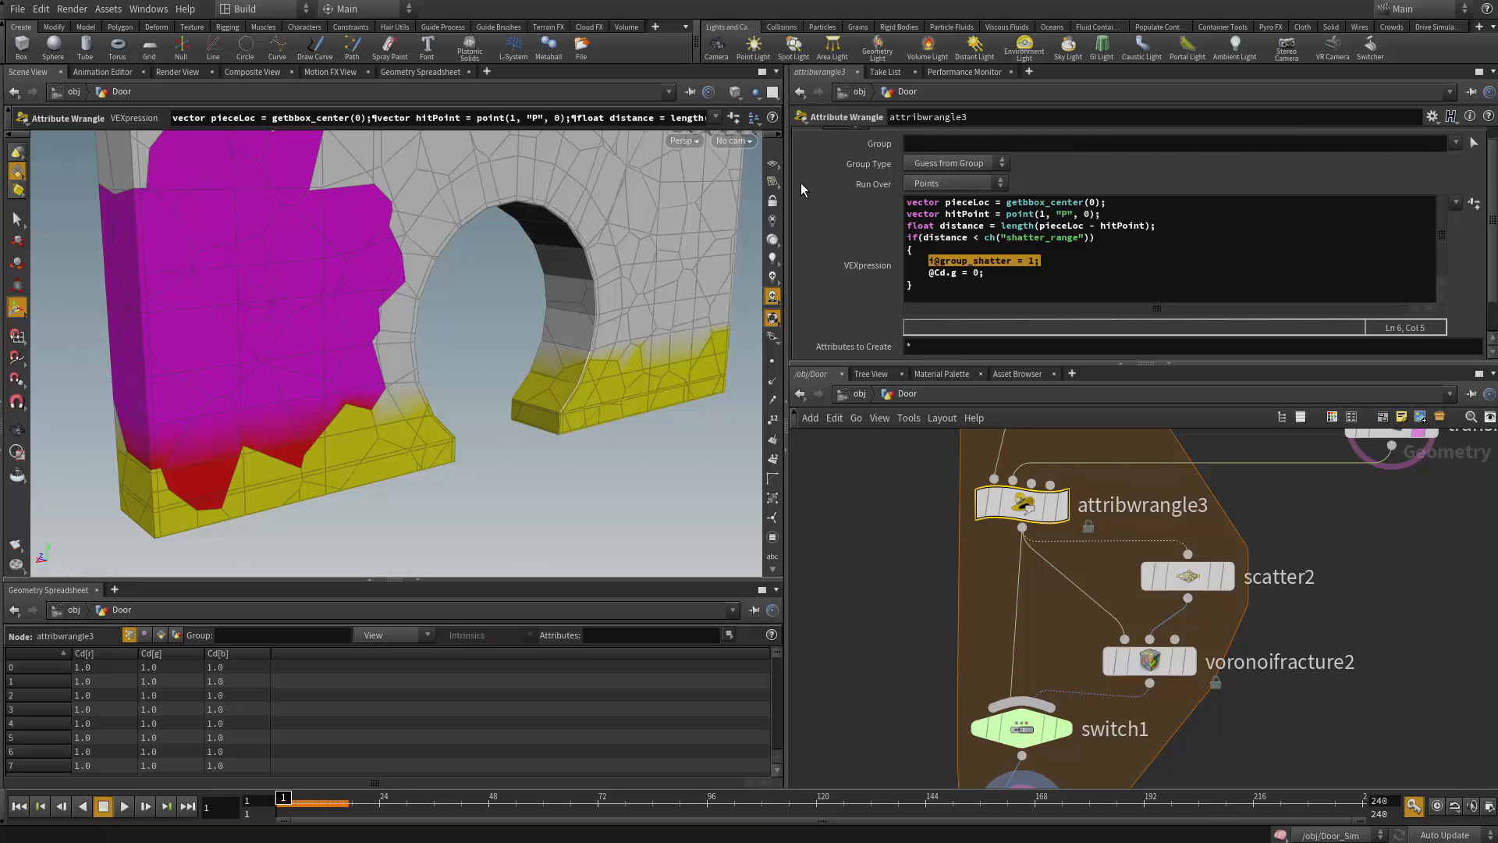
{"action": "left_click_drag", "start_coordinate": [439, 581], "coordinate": [440, 499]}
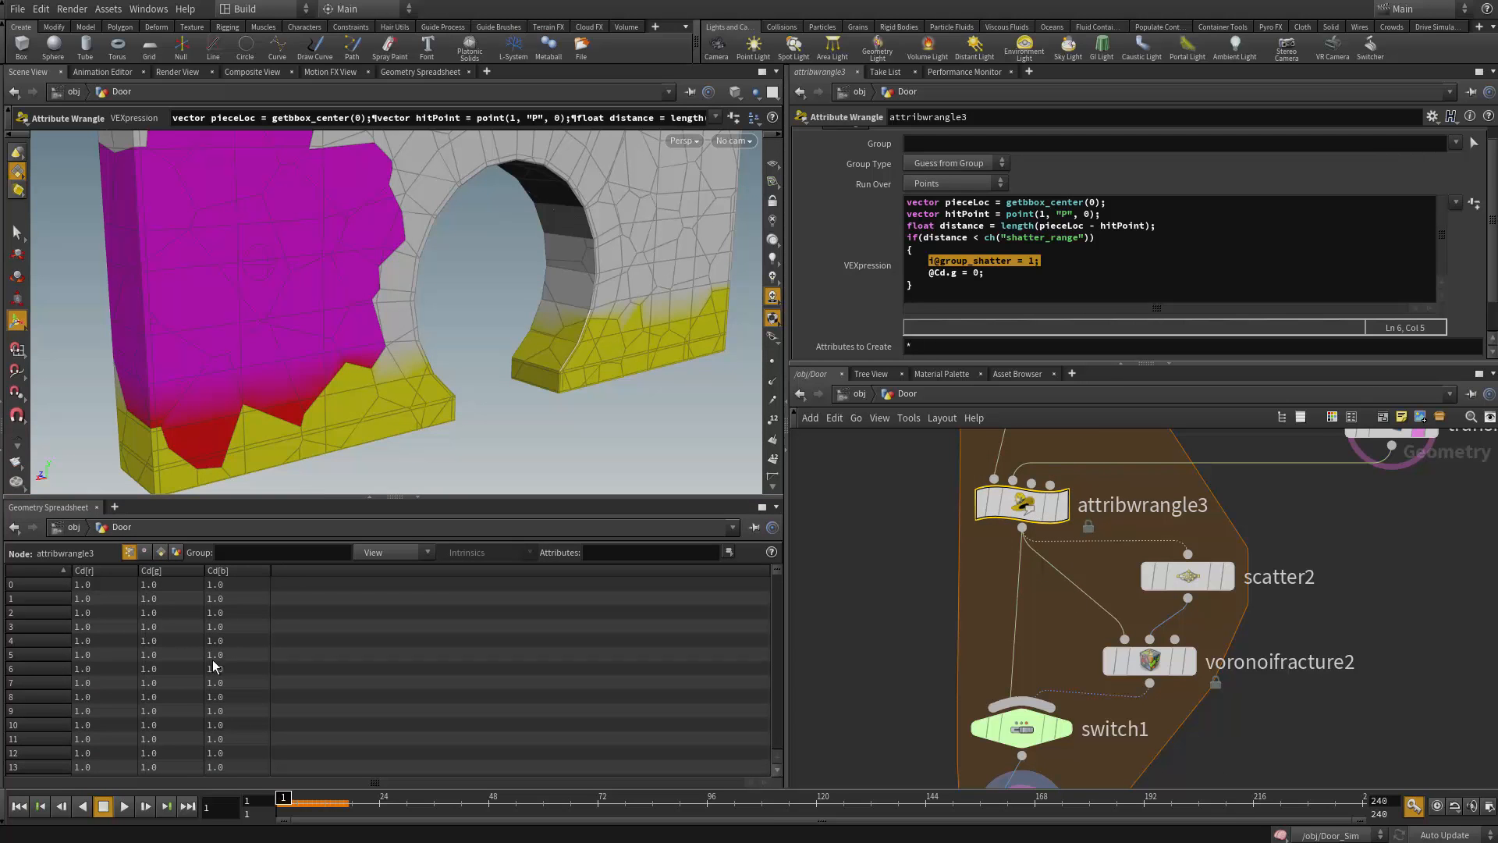
Review attribwrangle3's VEX expression and display that node's output in the viewport
{"action": "left_click", "coordinate": [1035, 283]}
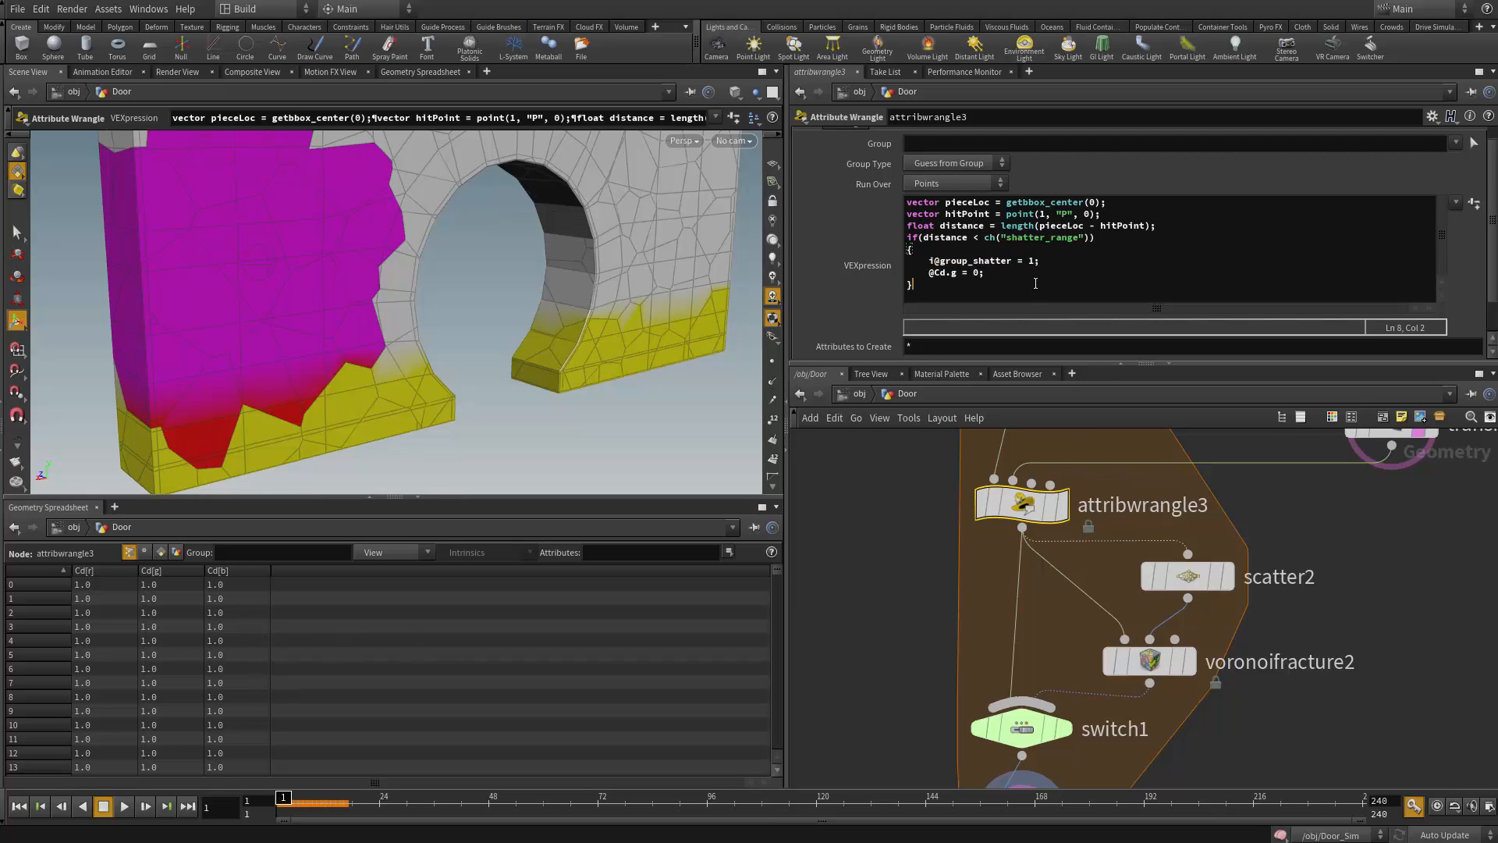
{"action": "key", "text": "ctrl+a"}
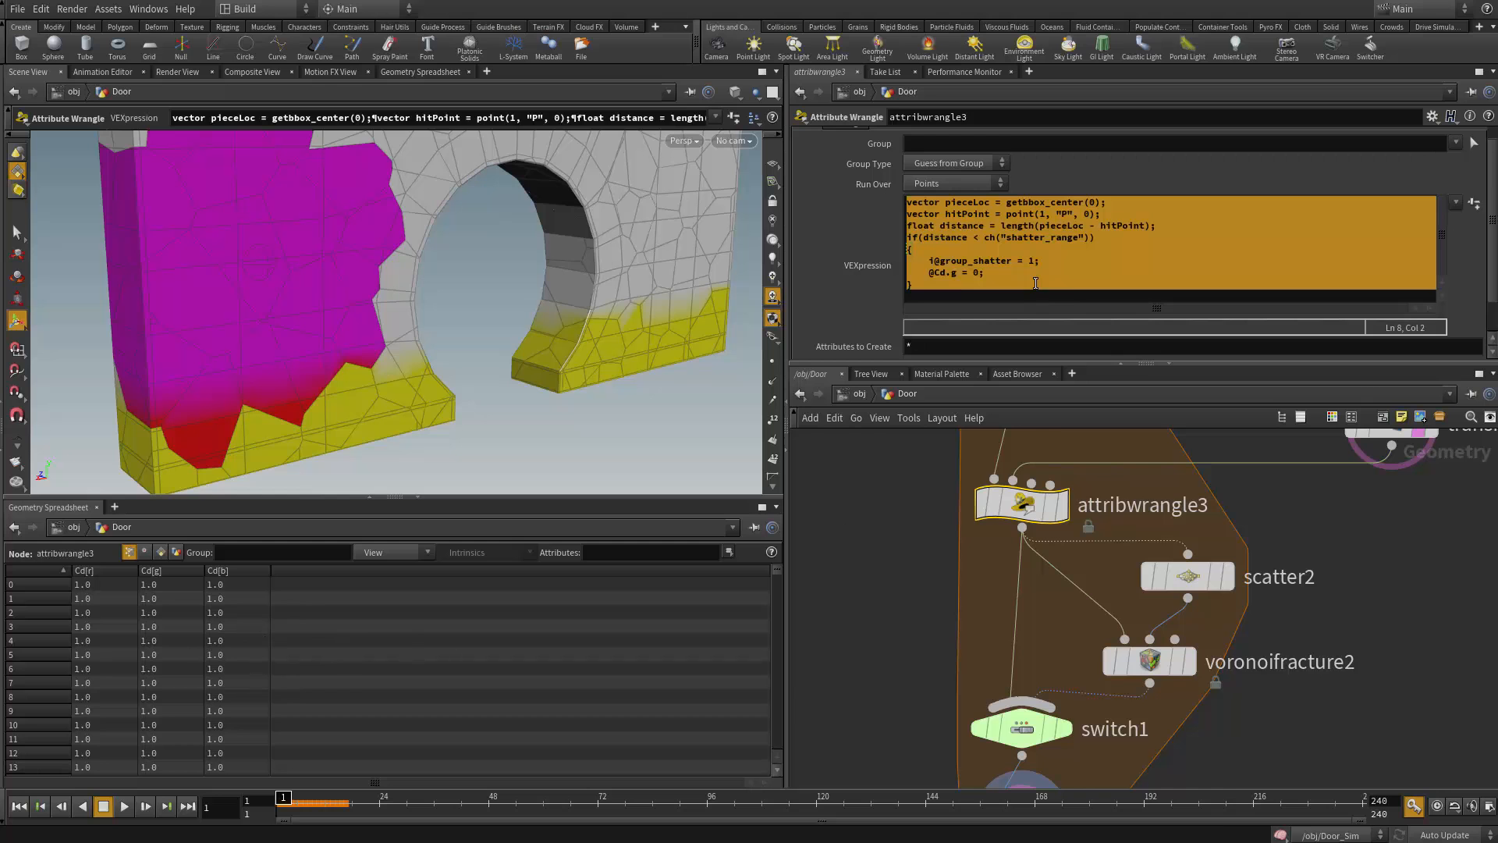
{"action": "mouse_move", "coordinate": [1065, 517]}
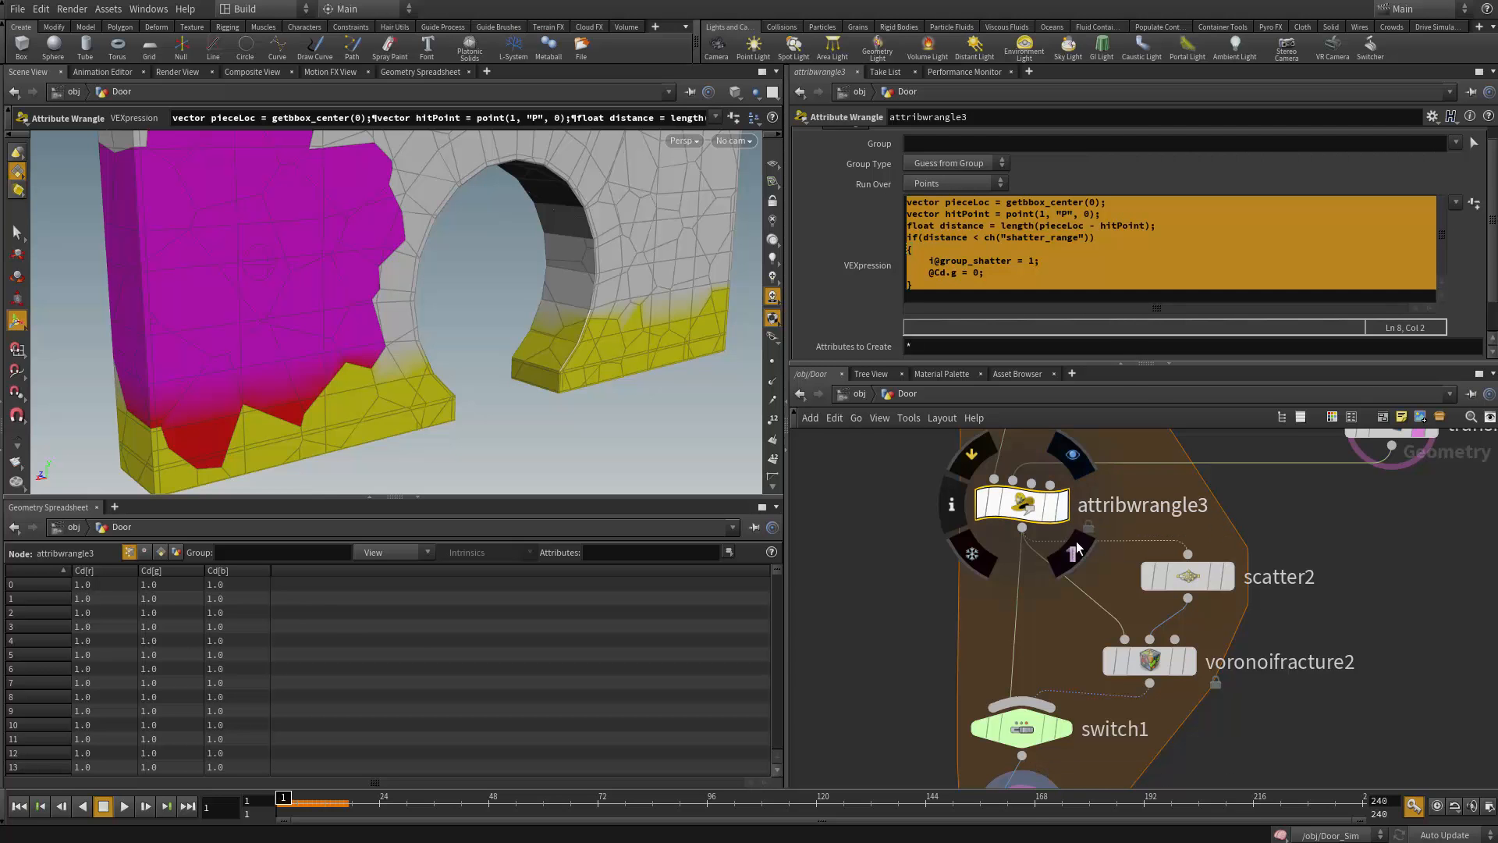
{"action": "left_click", "coordinate": [1074, 551]}
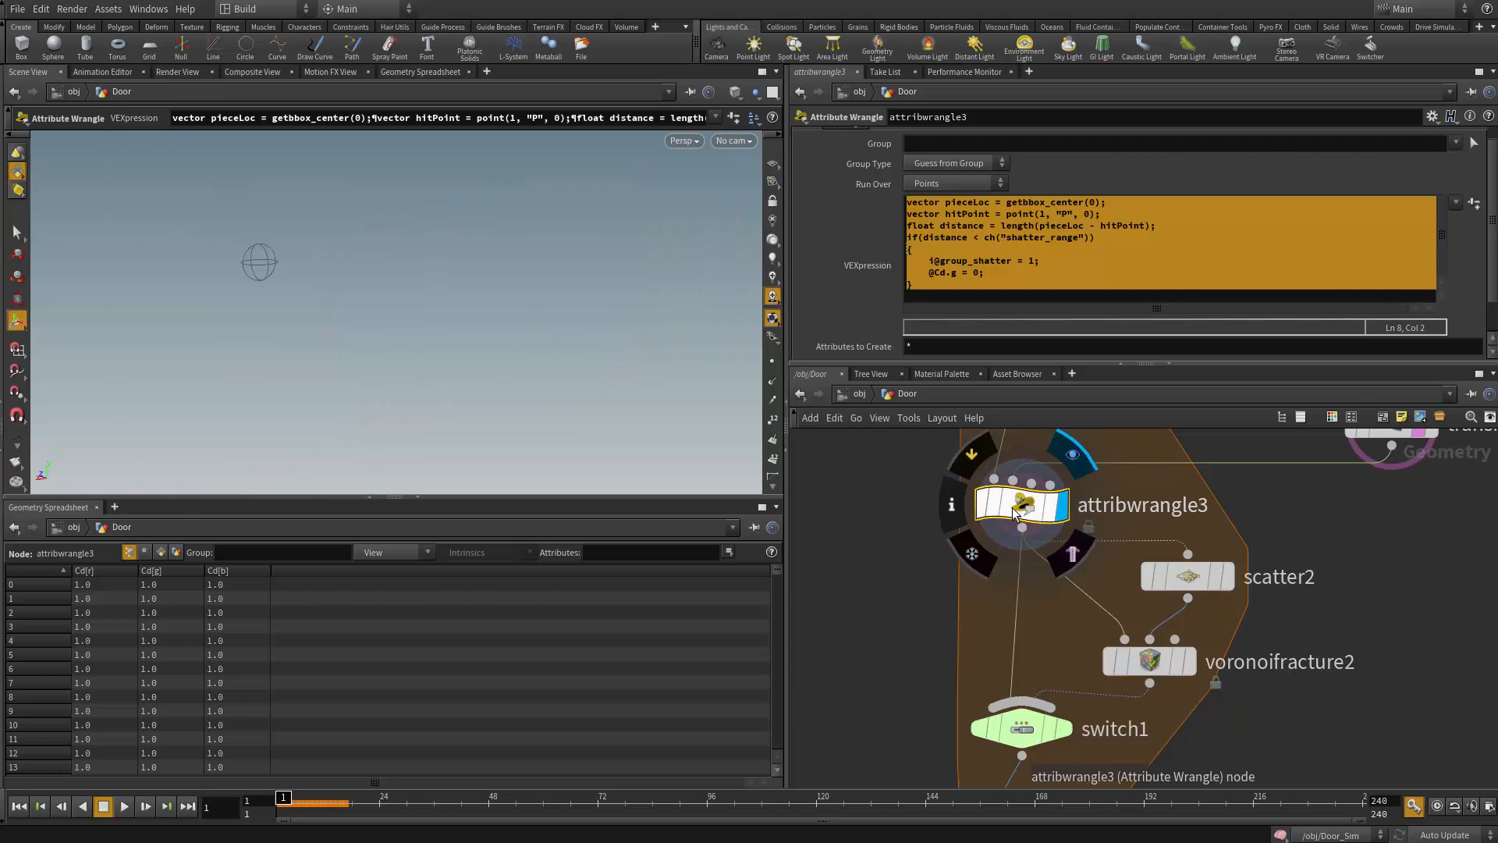
Examine attribwrangle3's point, vertex, primitive and detail attributes in the Geometry Spreadsheet
{"action": "left_click", "coordinate": [148, 552]}
{"action": "left_click", "coordinate": [160, 552]}
{"action": "left_click", "coordinate": [130, 552]}
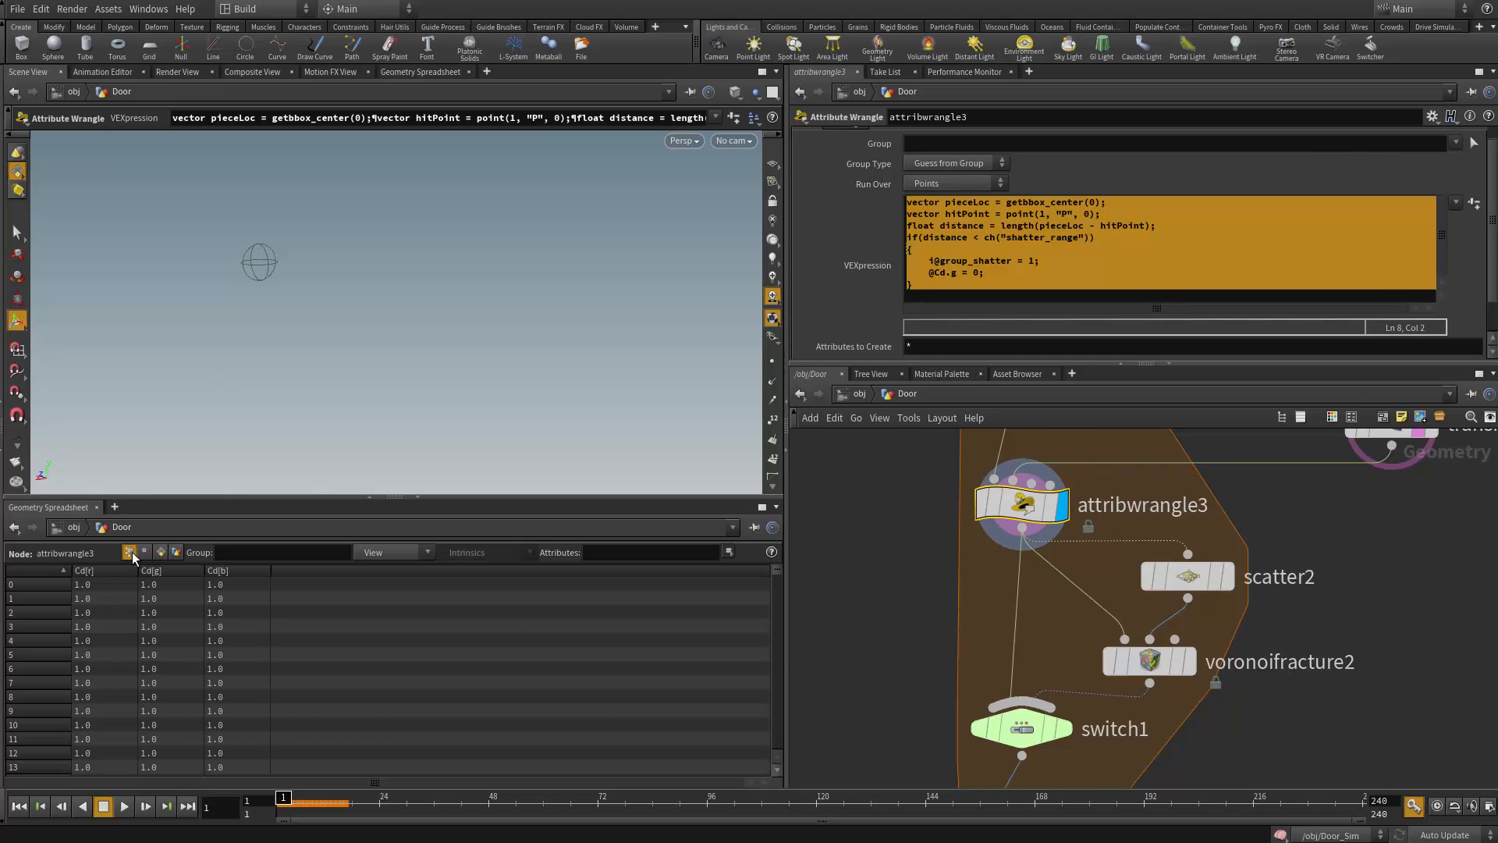
{"action": "middle_click_drag", "start_coordinate": [1211, 496], "coordinate": [1176, 584]}
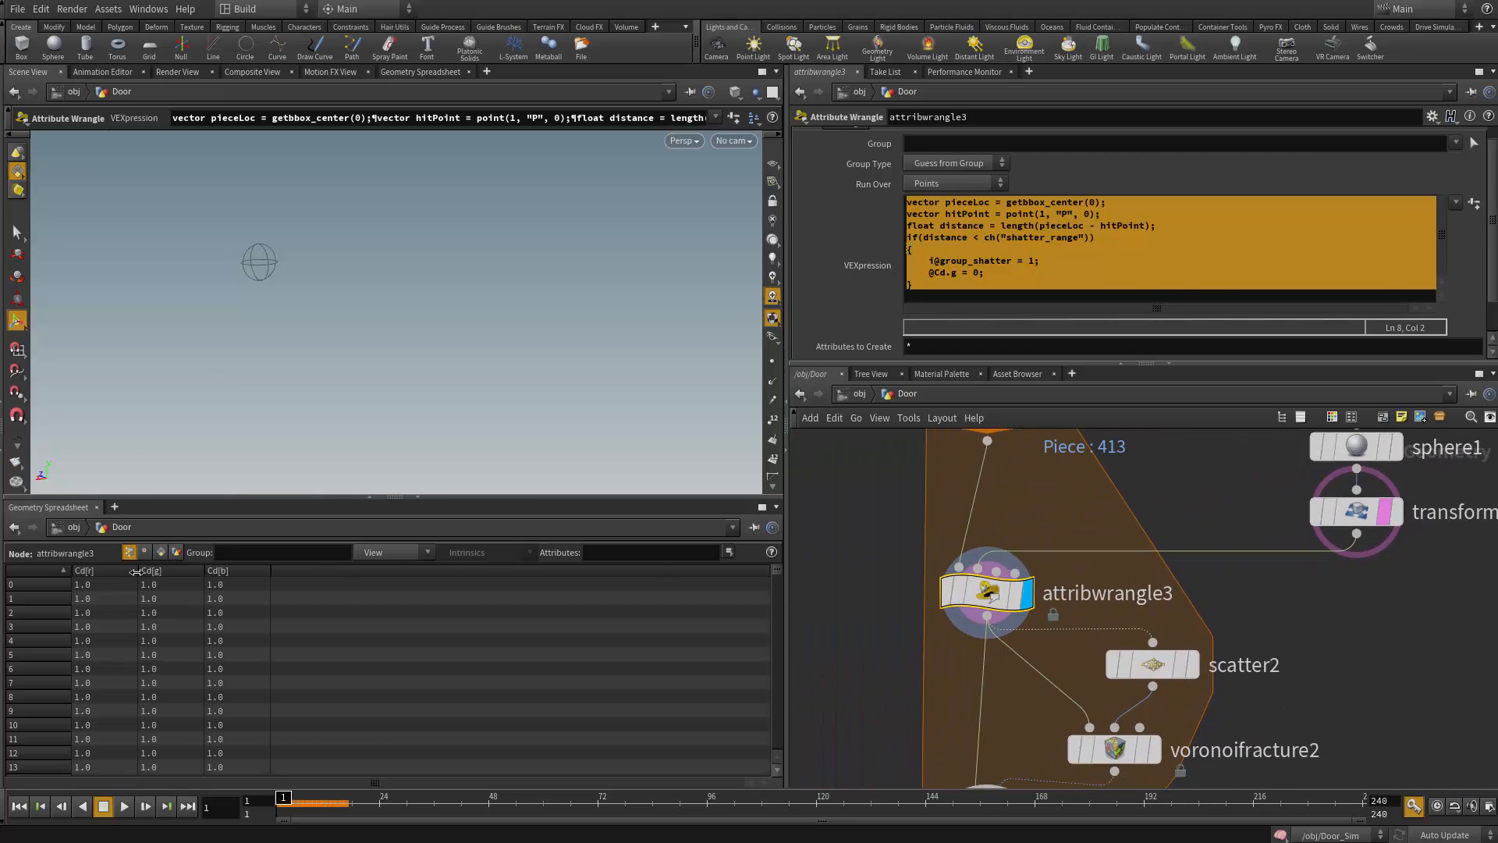
{"action": "scroll", "coordinate": [174, 598], "scroll_direction": "down", "scroll_amount": 4}
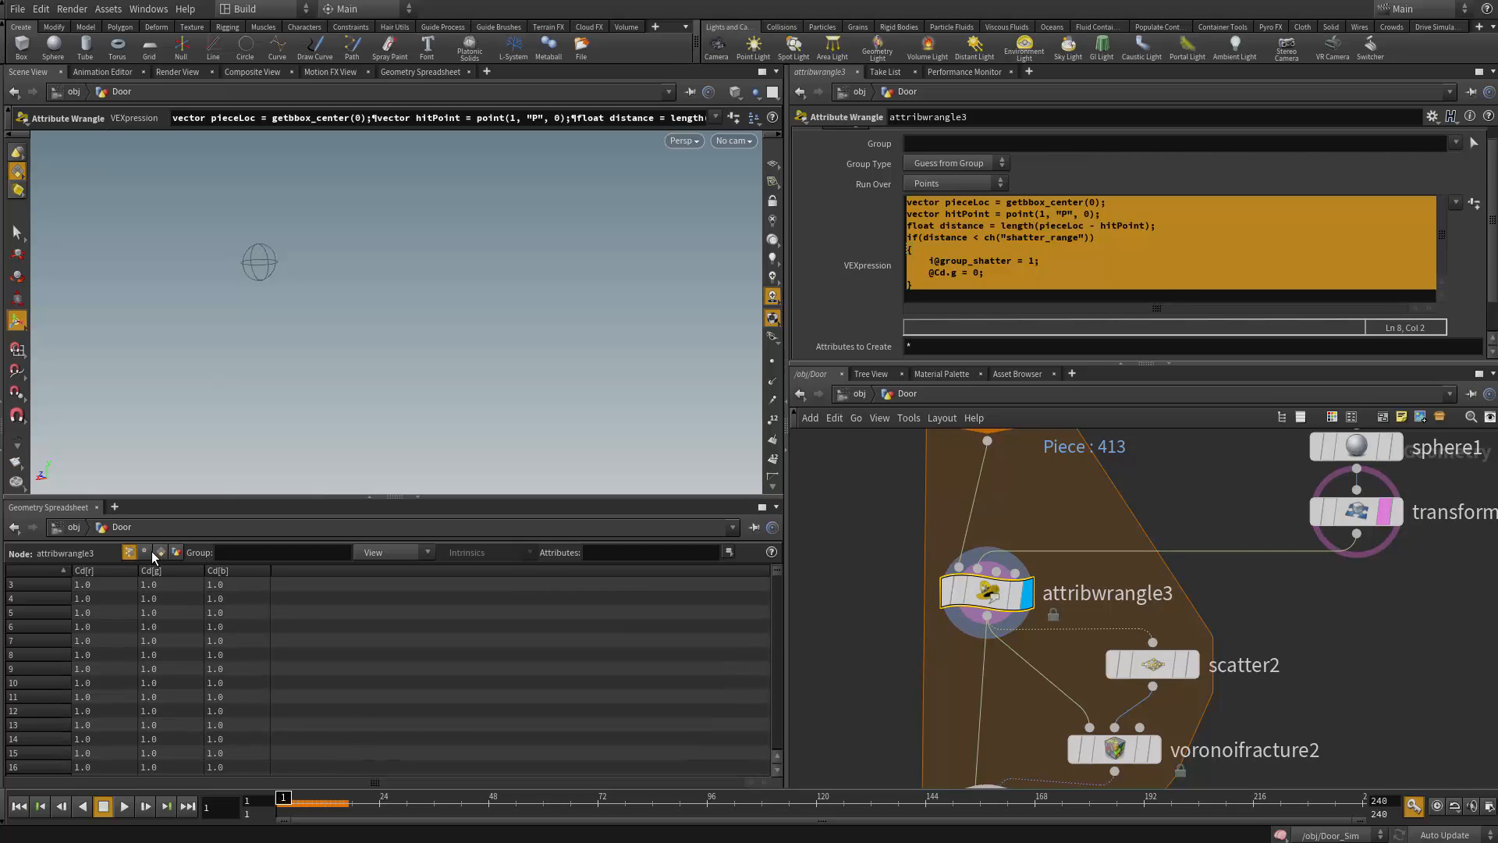
{"action": "left_click", "coordinate": [144, 552]}
{"action": "left_click", "coordinate": [160, 553]}
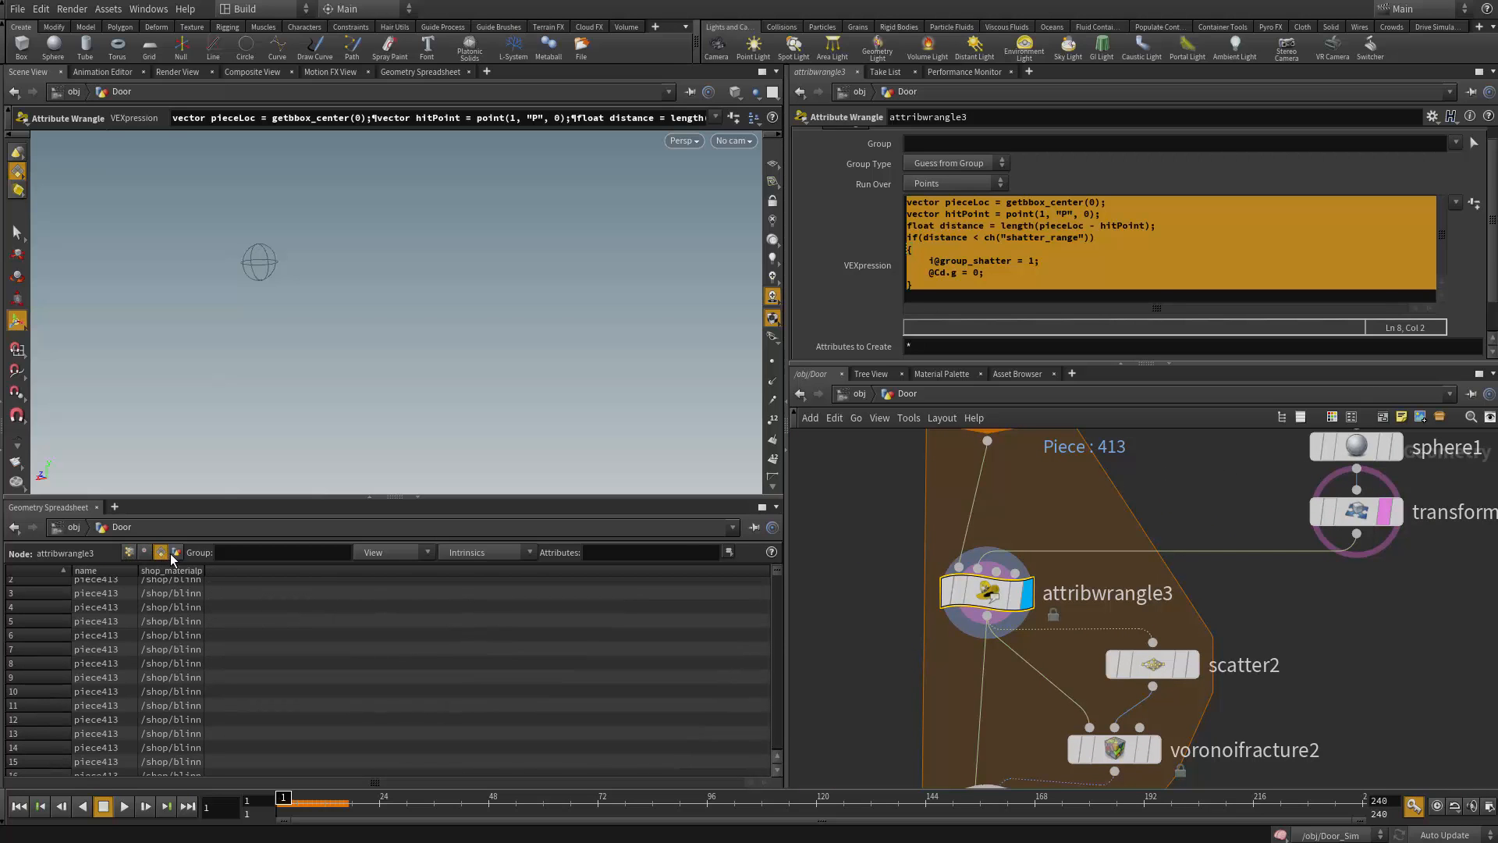
{"action": "left_click", "coordinate": [176, 553]}
{"action": "left_click", "coordinate": [159, 554]}
{"action": "left_click", "coordinate": [129, 552]}
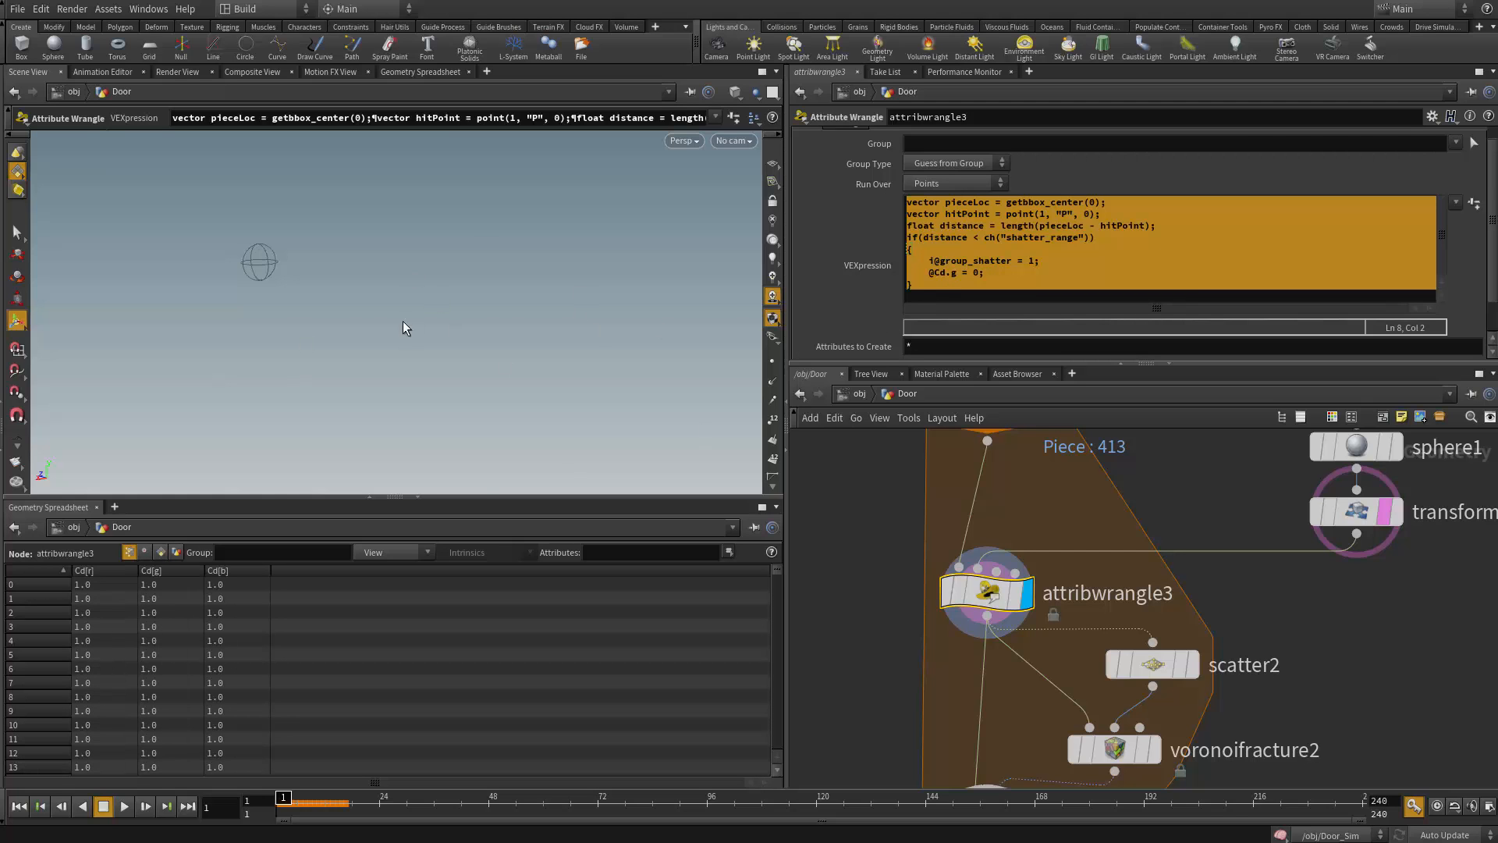
Inspect the single loop piece output by attribwrangle3 in the viewport
{"action": "middle_click_drag", "start_coordinate": [403, 320], "coordinate": [605, 265], "text": "alt"}
{"action": "right_click_drag", "start_coordinate": [605, 265], "coordinate": [438, 405], "text": "alt"}
{"action": "middle_click_drag", "start_coordinate": [547, 258], "coordinate": [392, 363], "text": "alt"}
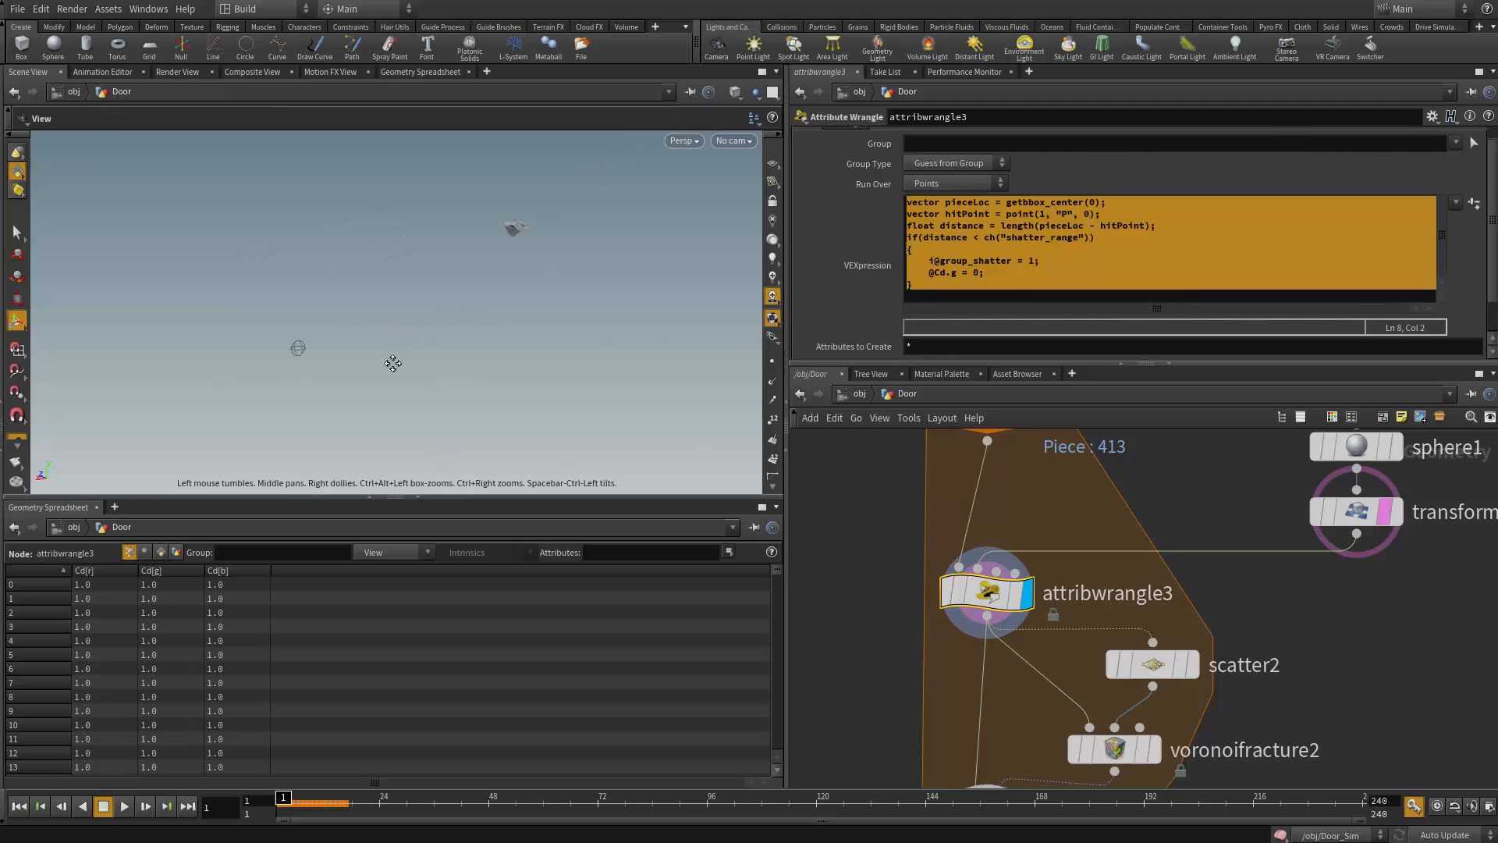
{"action": "right_click_drag", "start_coordinate": [393, 363], "coordinate": [545, 190], "text": "alt"}
{"action": "middle_click_drag", "start_coordinate": [546, 189], "coordinate": [455, 288], "text": "alt"}
{"action": "right_click_drag", "start_coordinate": [454, 287], "coordinate": [583, 247], "text": "alt"}
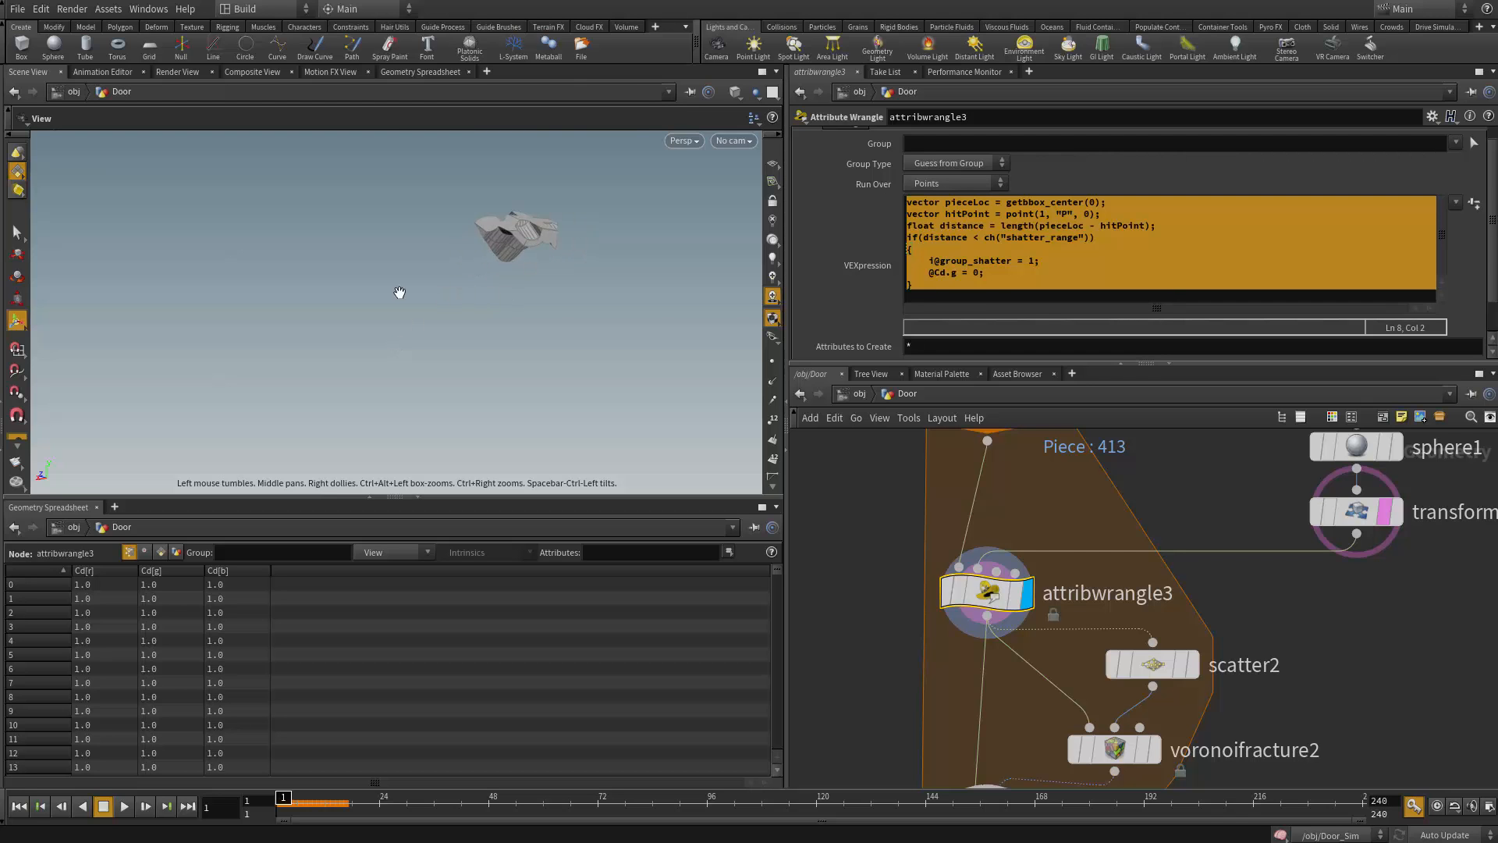
{"action": "middle_click_drag", "start_coordinate": [399, 293], "coordinate": [462, 277], "text": "alt"}
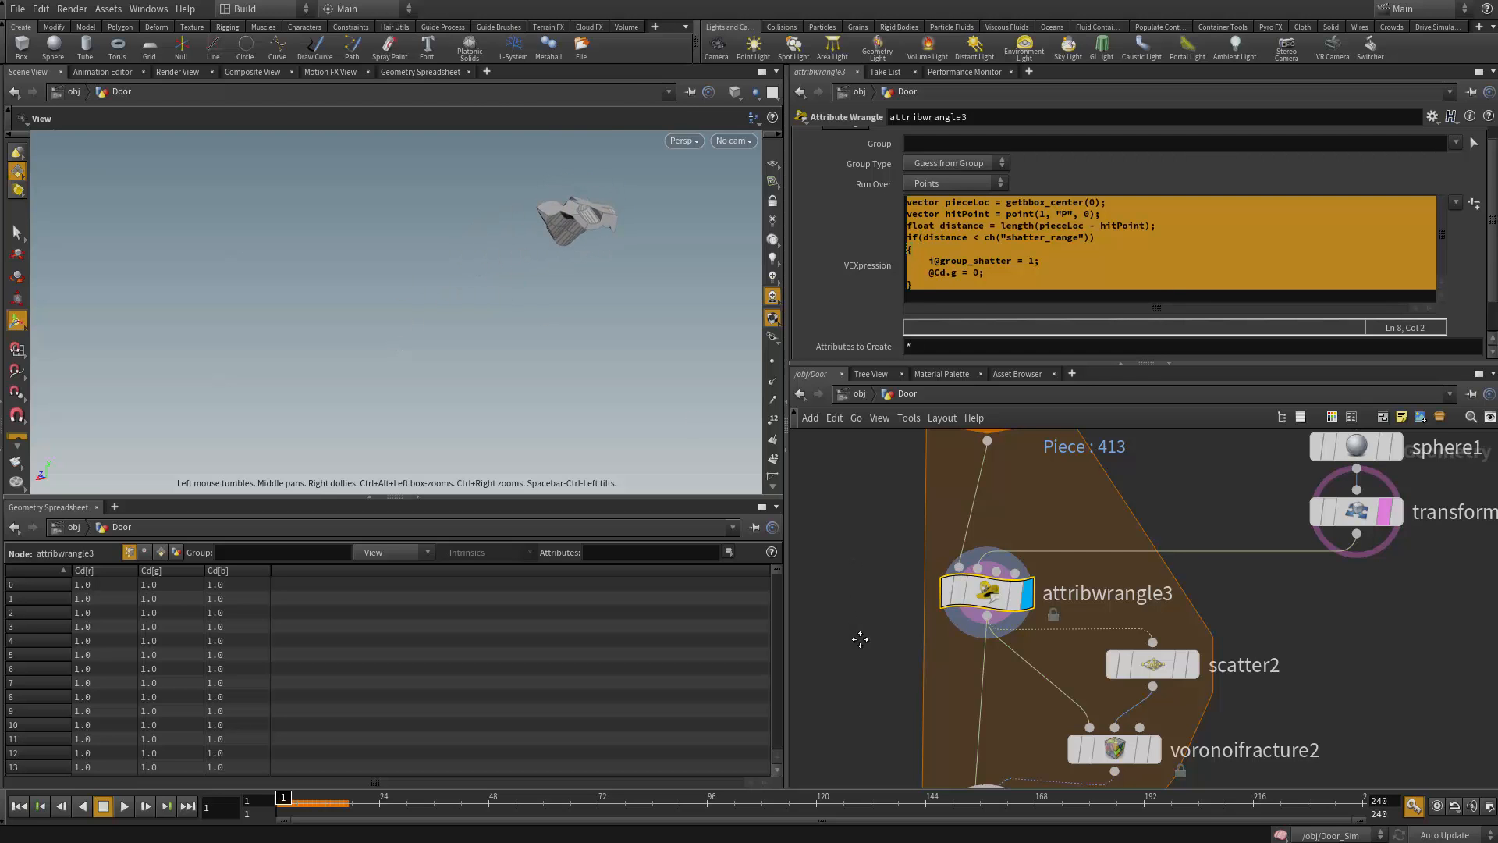
{"action": "middle_click_drag", "start_coordinate": [860, 639], "coordinate": [882, 595], "text": "alt"}
Display foreach_end1 again and inspect its node information for attributes and groups
{"action": "middle_click_drag", "start_coordinate": [1361, 621], "coordinate": [1384, 478]}
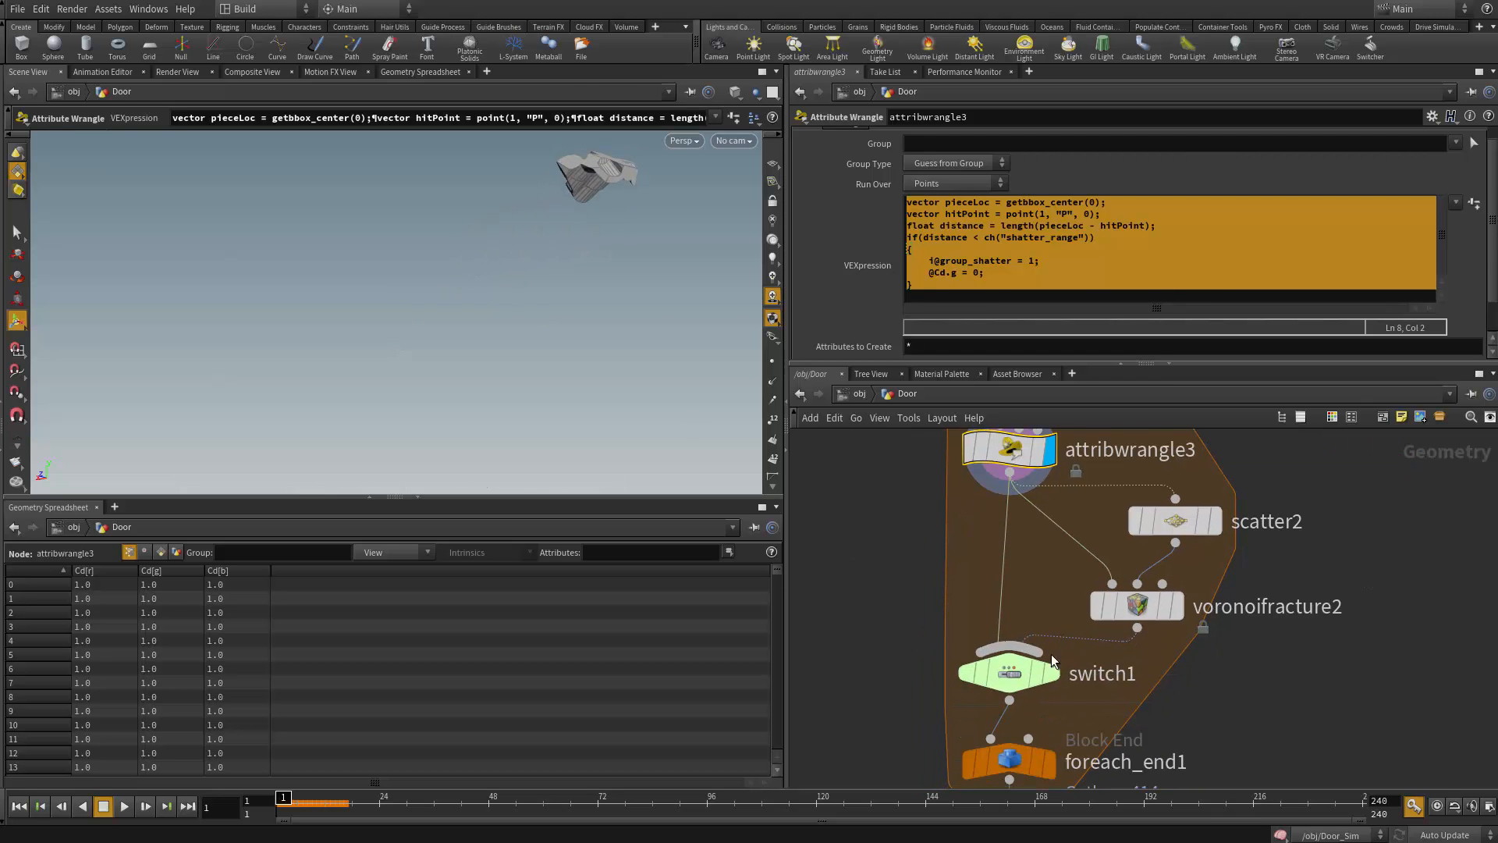
{"action": "left_click", "coordinate": [1027, 771]}
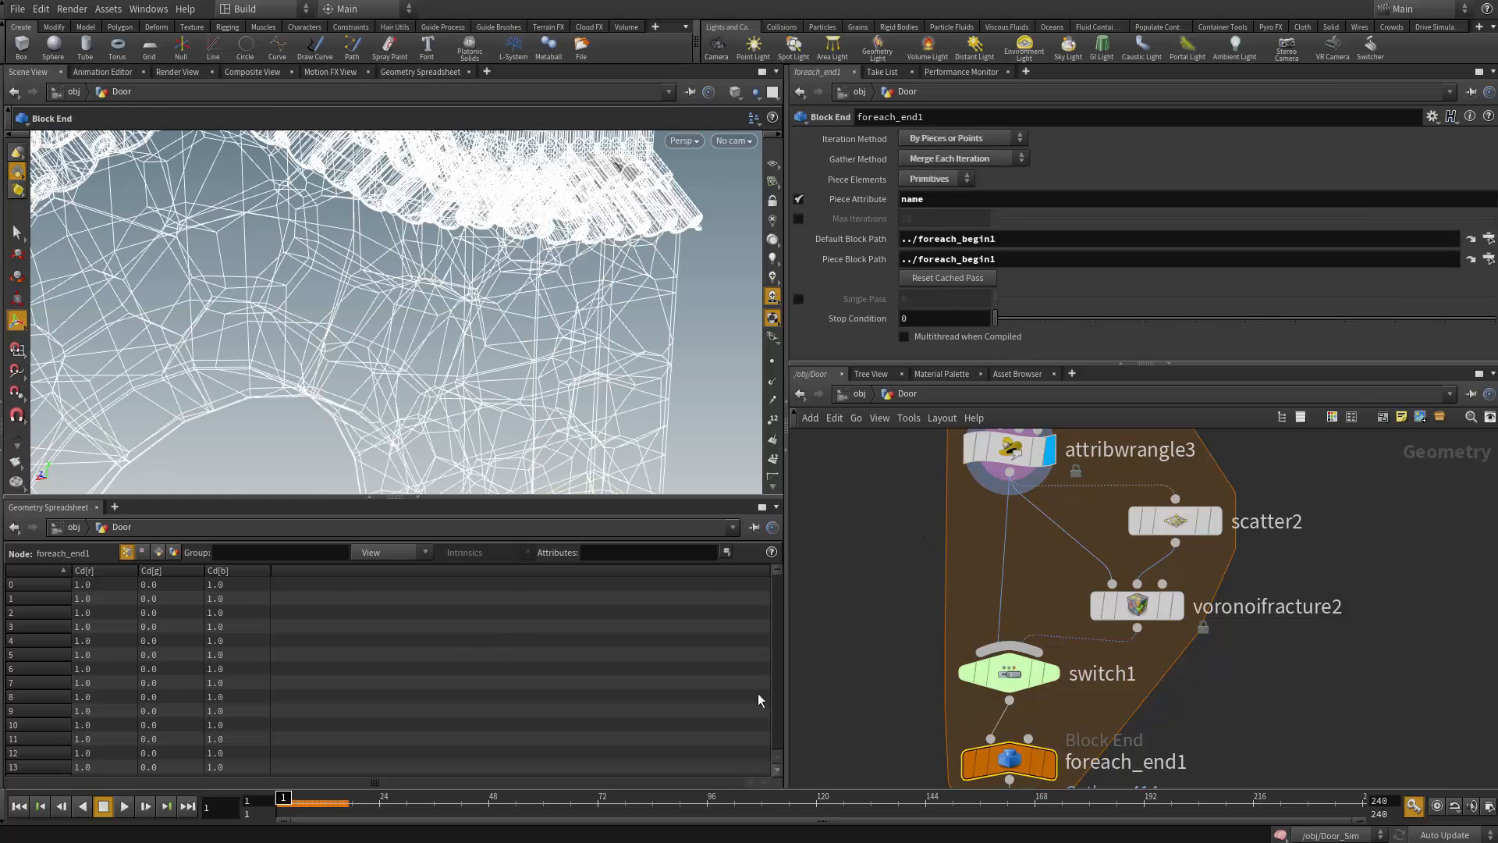
{"action": "left_click", "coordinate": [1051, 769]}
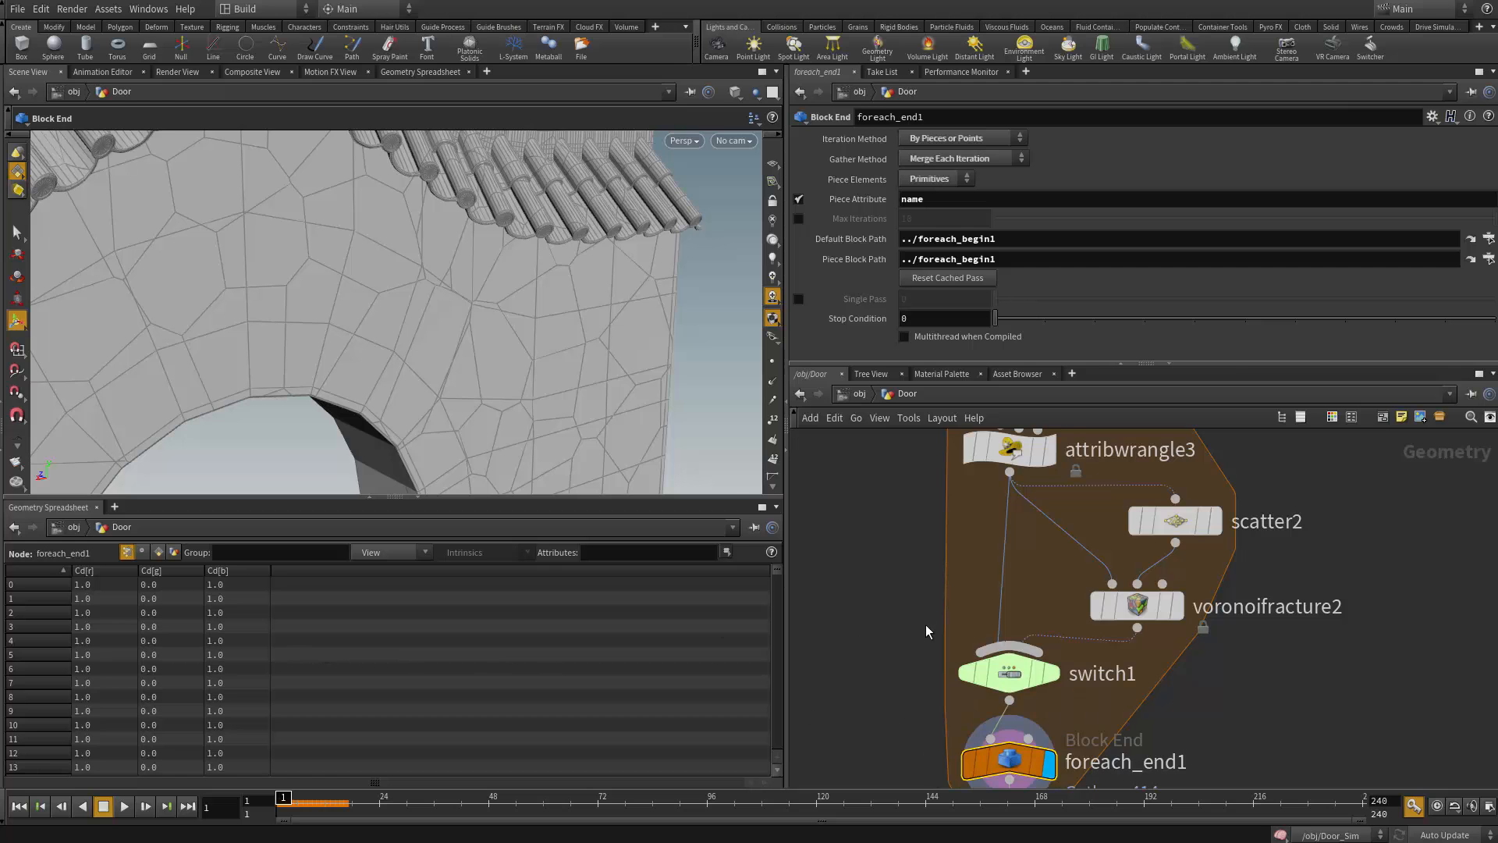
{"action": "middle_click_drag", "start_coordinate": [900, 587], "coordinate": [874, 612]}
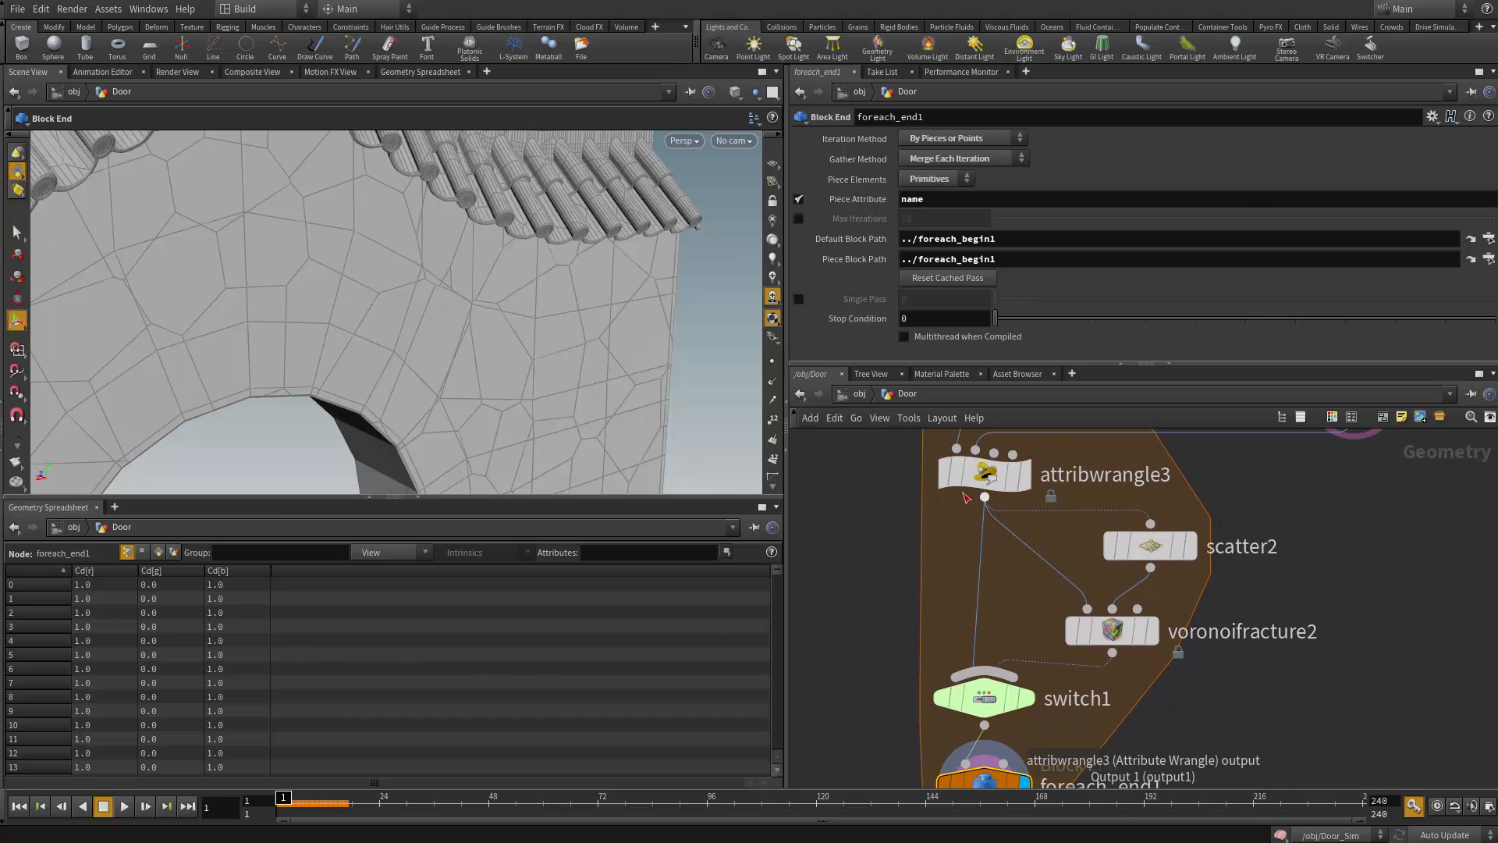
{"action": "middle_click_drag", "start_coordinate": [951, 546], "coordinate": [947, 377]}
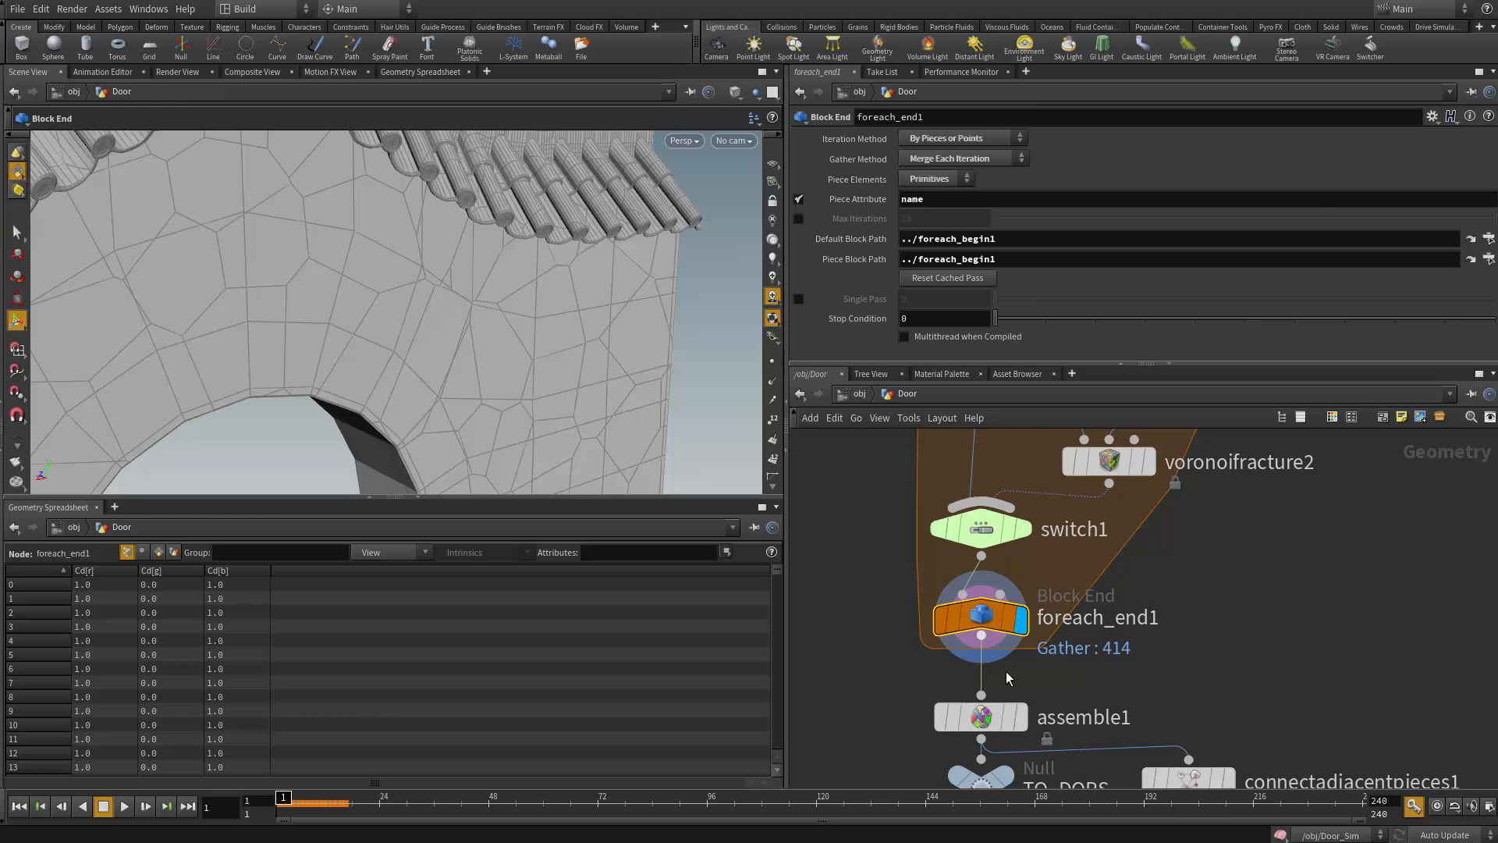
{"action": "left_click", "coordinate": [989, 724]}
{"action": "left_click", "coordinate": [986, 619]}
{"action": "middle_click", "coordinate": [985, 619]}
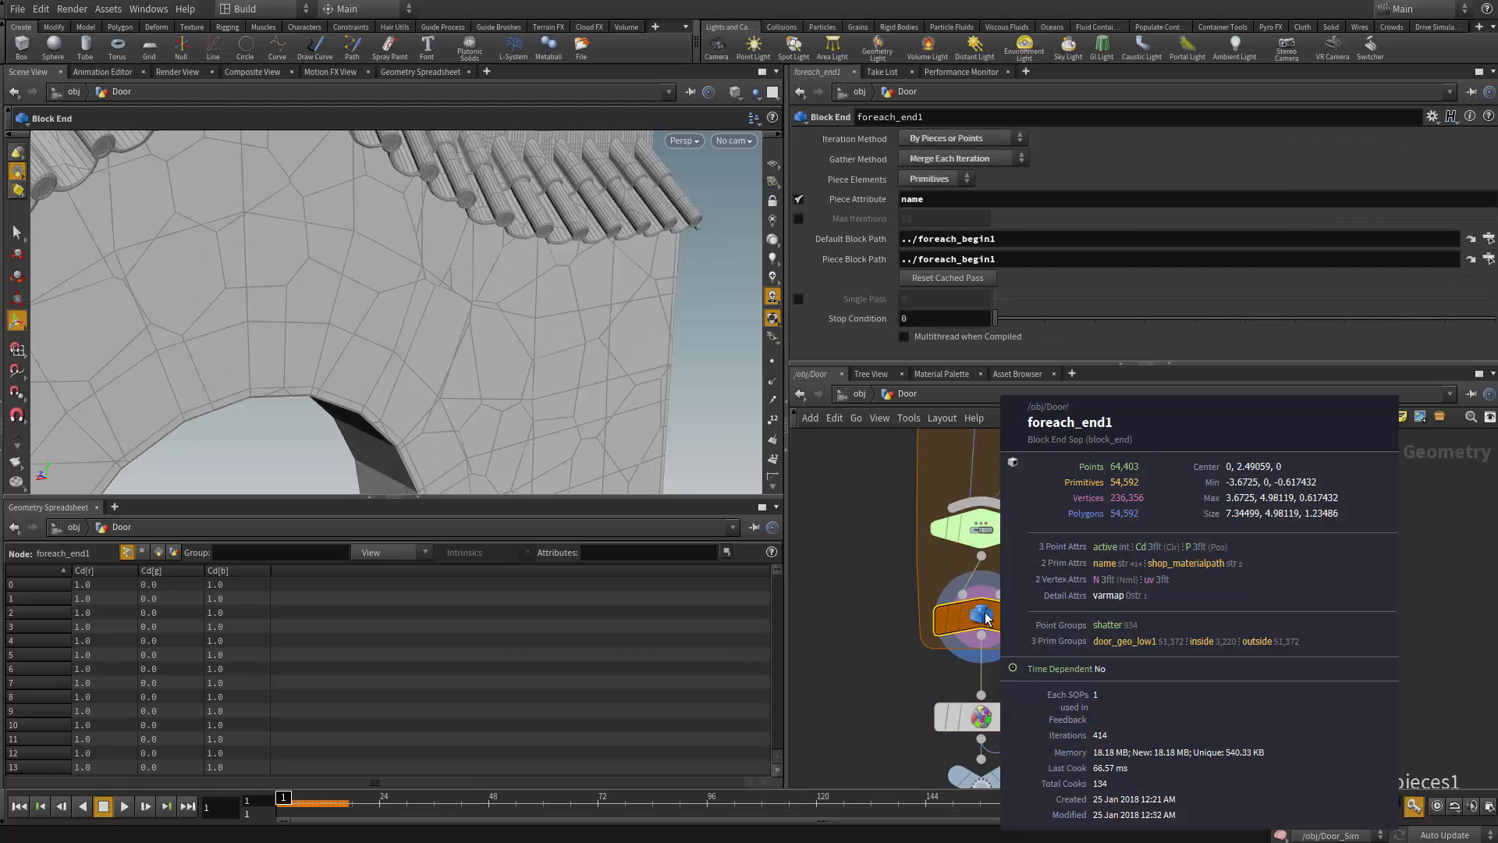
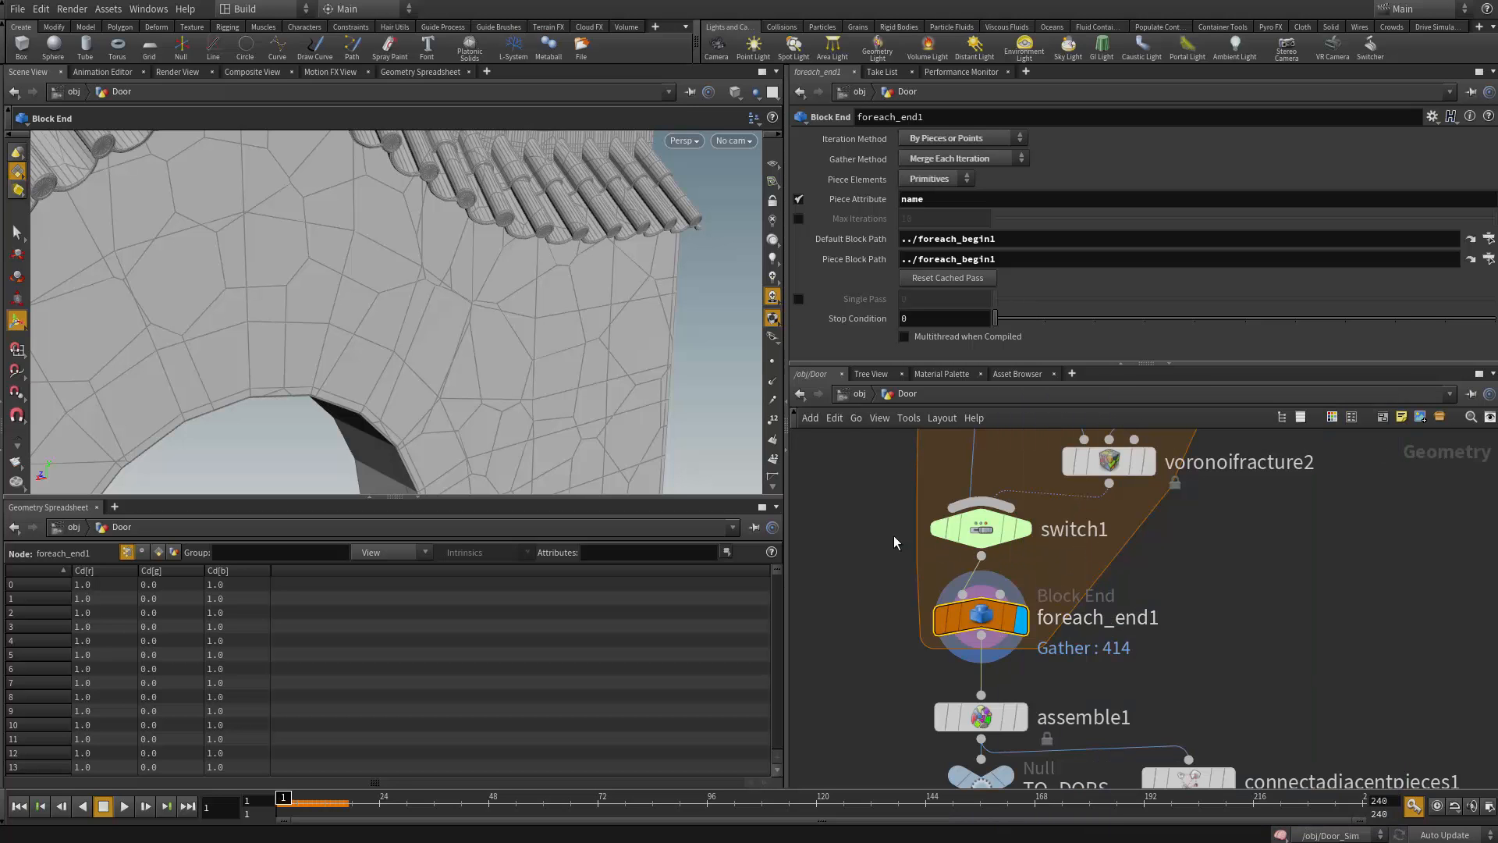
{"action": "middle_click_drag", "start_coordinate": [892, 538], "coordinate": [866, 643]}
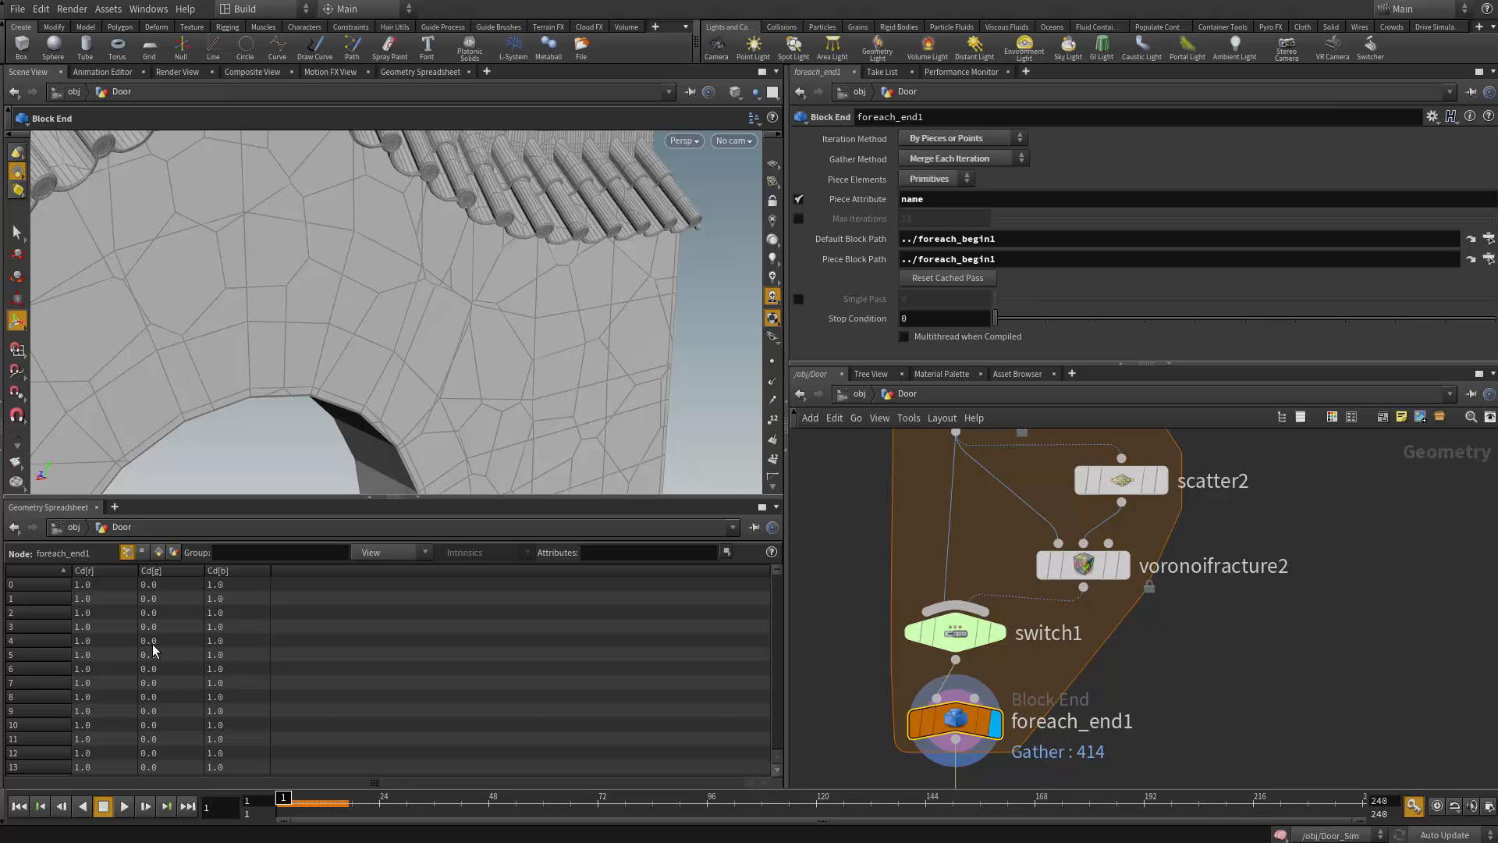
{"action": "middle_click_drag", "start_coordinate": [880, 553], "coordinate": [890, 659]}
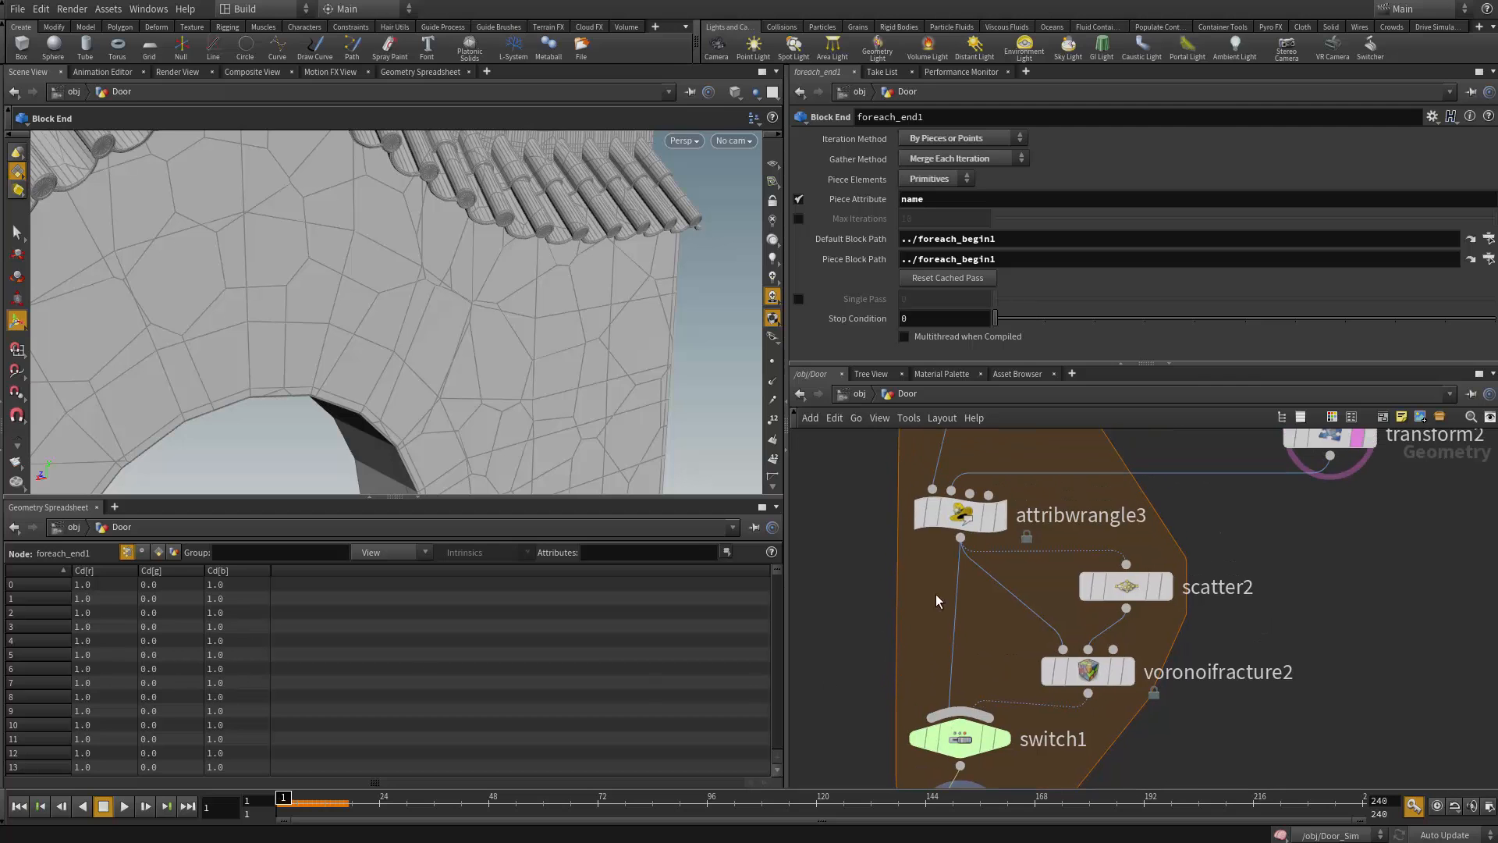
{"action": "left_click", "coordinate": [966, 519]}
{"action": "left_click_drag", "start_coordinate": [1008, 282], "coordinate": [910, 273]}
{"action": "key", "text": "BackSpace"}
{"action": "key", "text": "BackSpace"}
{"action": "key", "text": "BackSpace"}
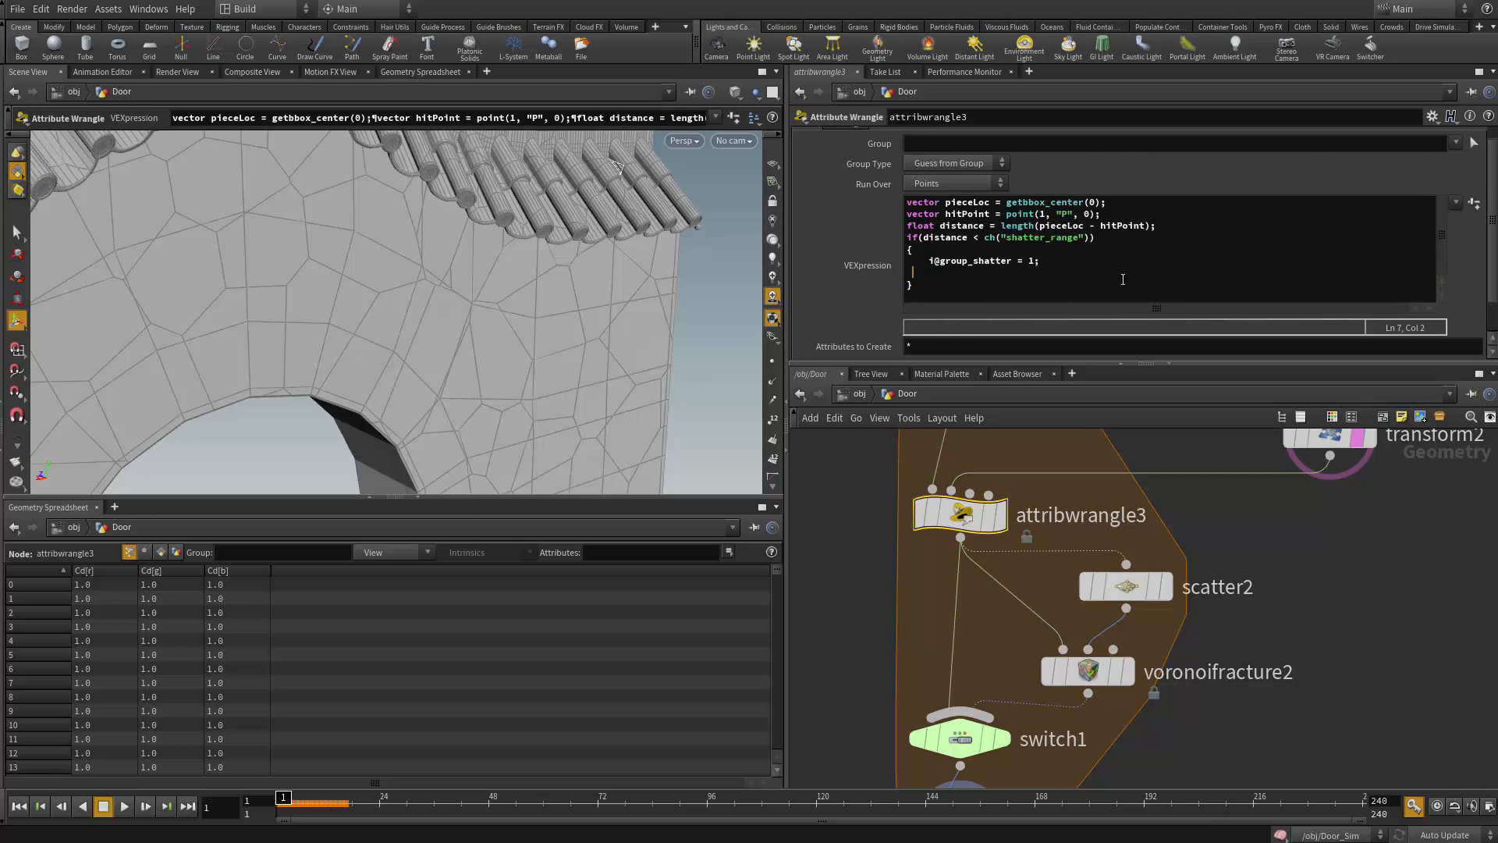
{"action": "left_click", "coordinate": [963, 185]}
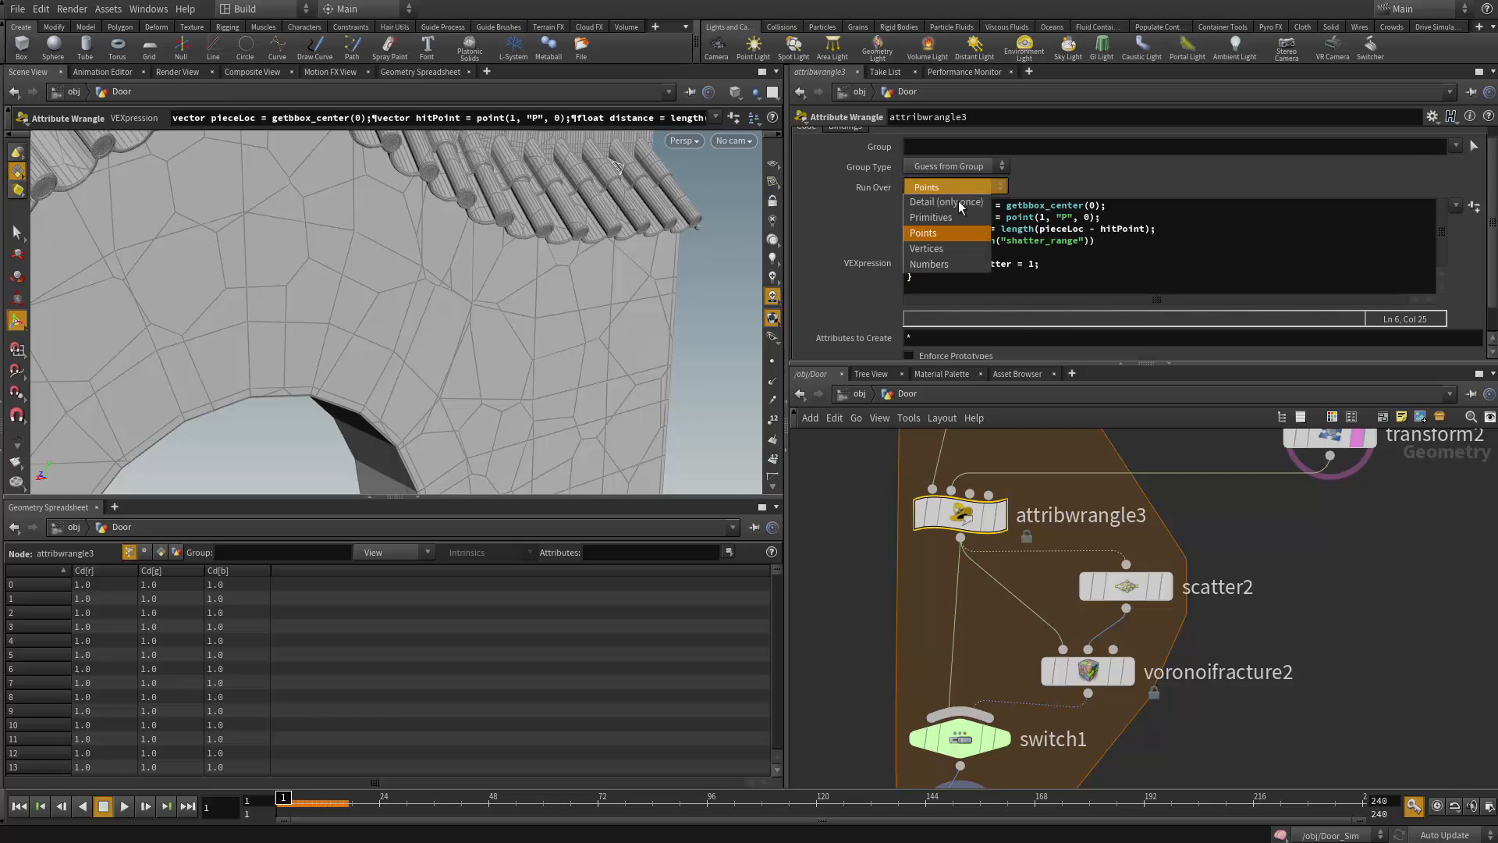
{"action": "left_click", "coordinate": [951, 203]}
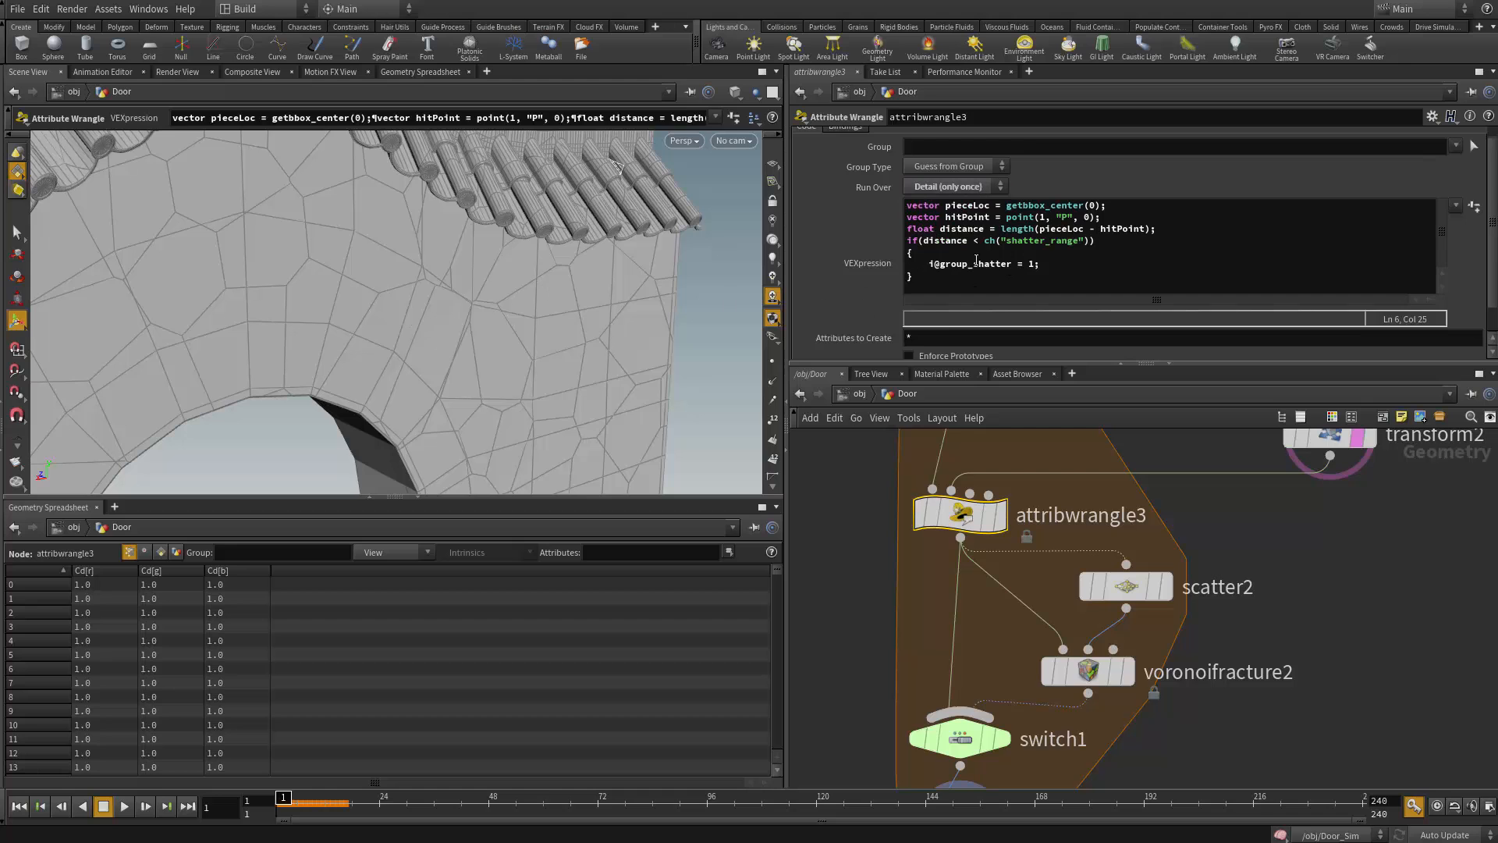
Check attribwrangle3's detail attributes, including group_shatter, in the Geometry Spreadsheet
{"action": "middle_click_drag", "start_coordinate": [854, 519], "coordinate": [867, 538]}
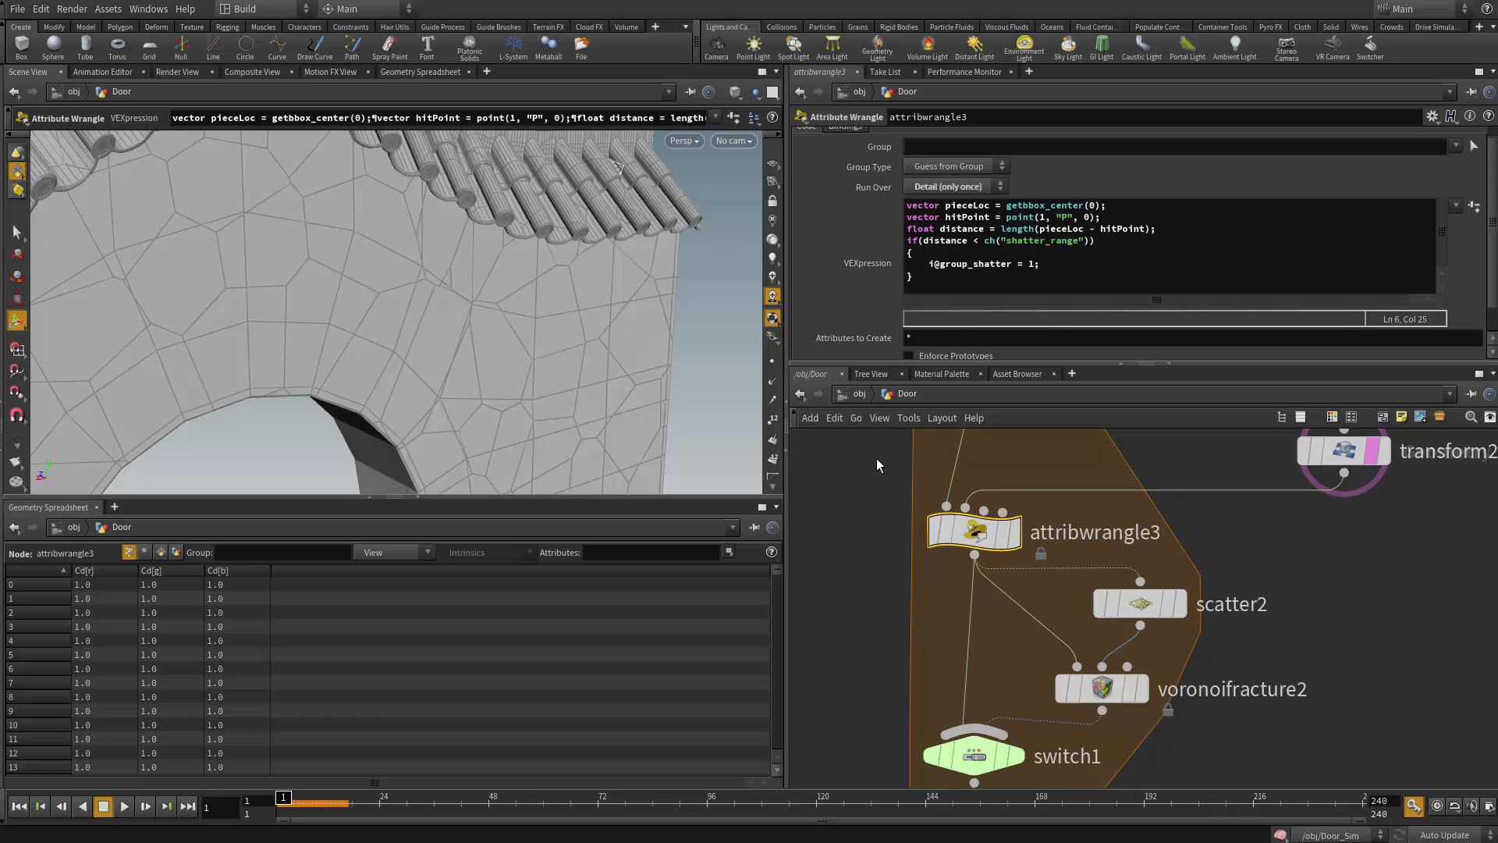
{"action": "mouse_move", "coordinate": [988, 532]}
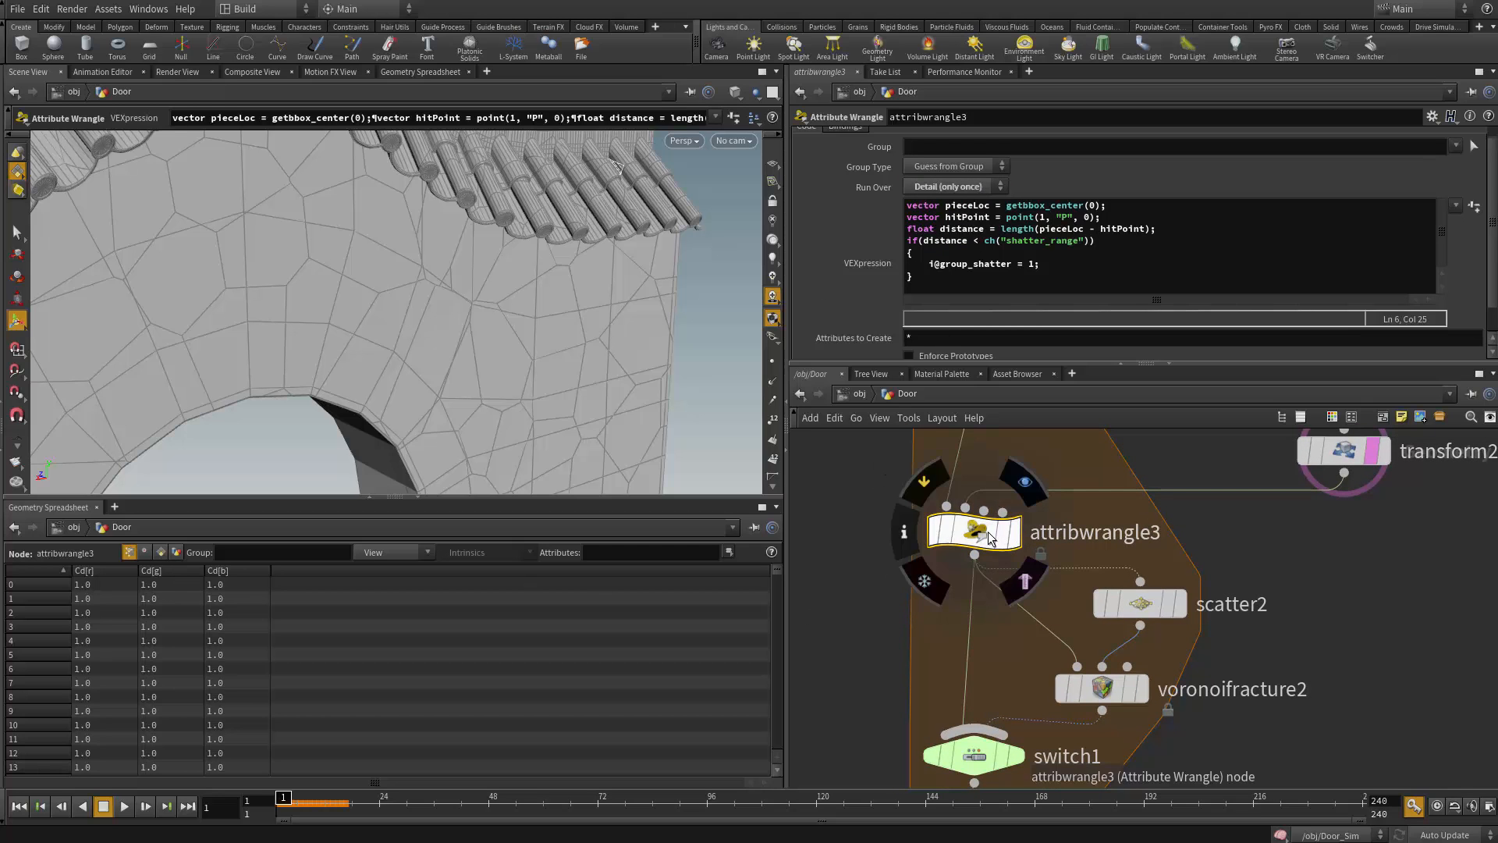
{"action": "left_click", "coordinate": [161, 552]}
{"action": "left_click", "coordinate": [176, 552]}
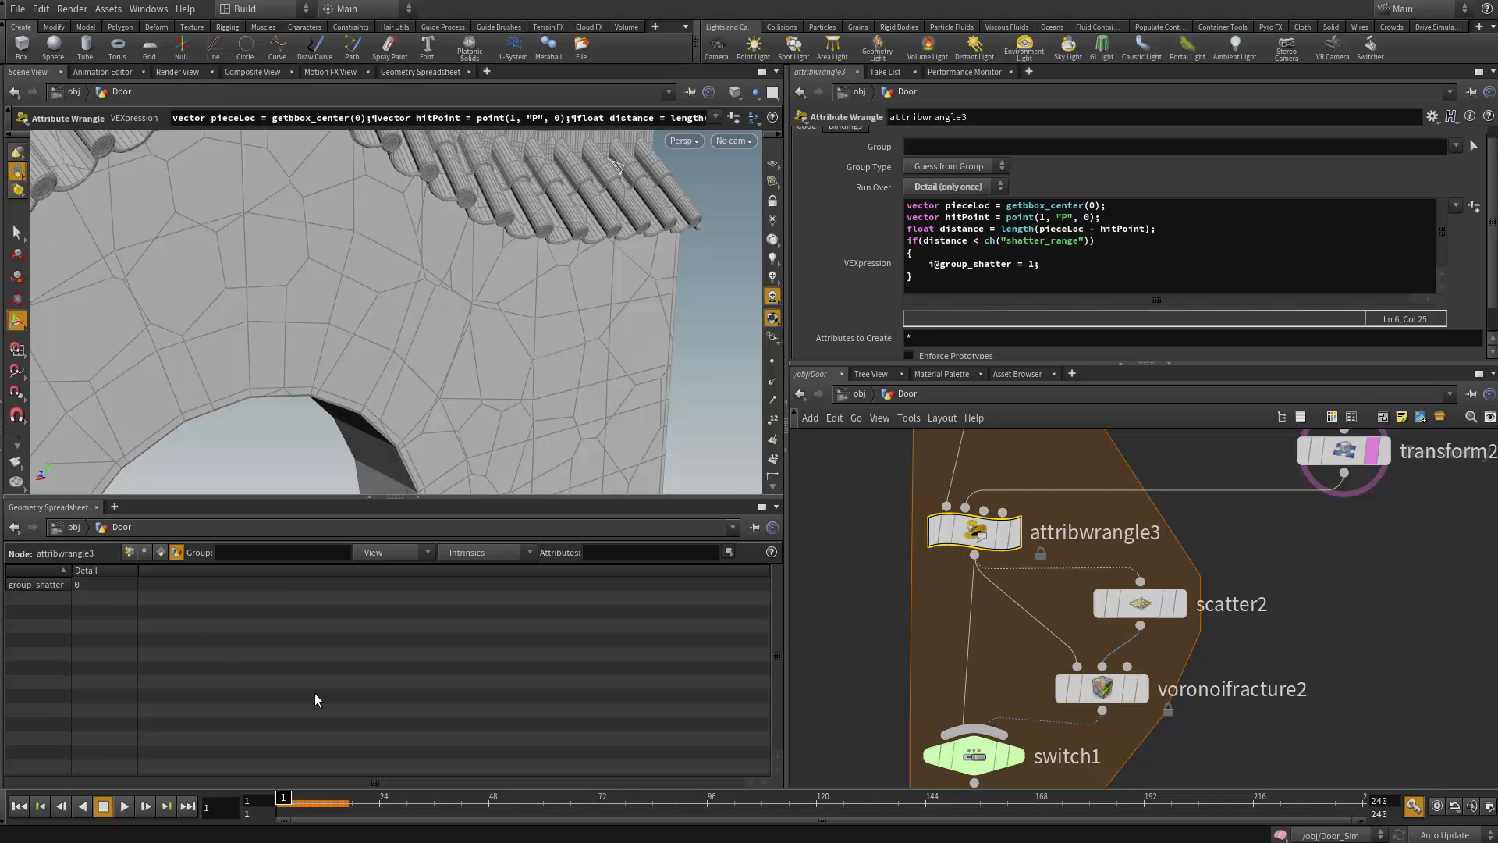
{"action": "middle_click_drag", "start_coordinate": [887, 581], "coordinate": [888, 443]}
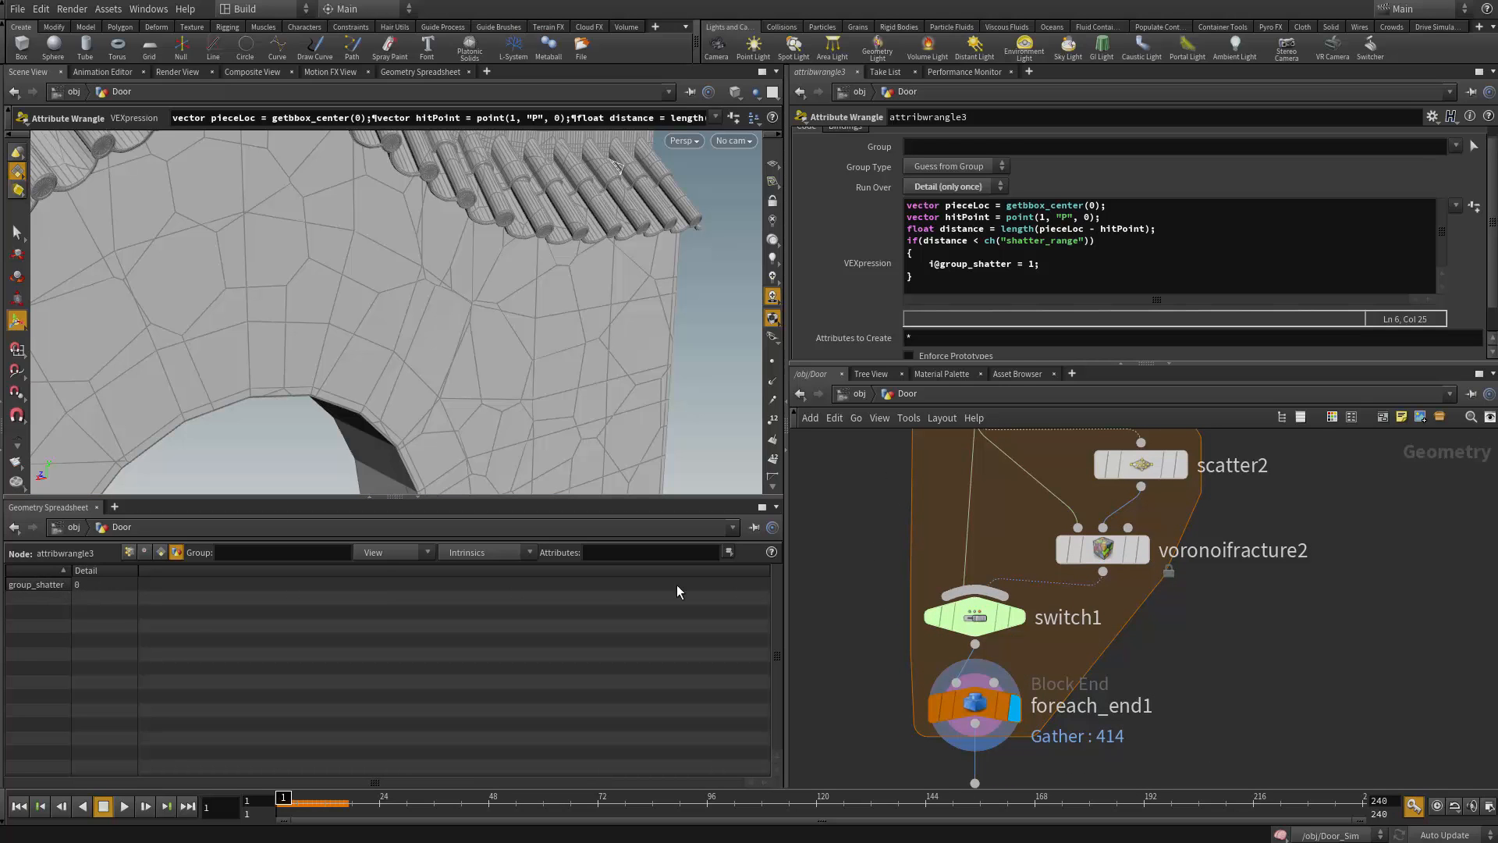
{"action": "middle_click_drag", "start_coordinate": [892, 572], "coordinate": [852, 613]}
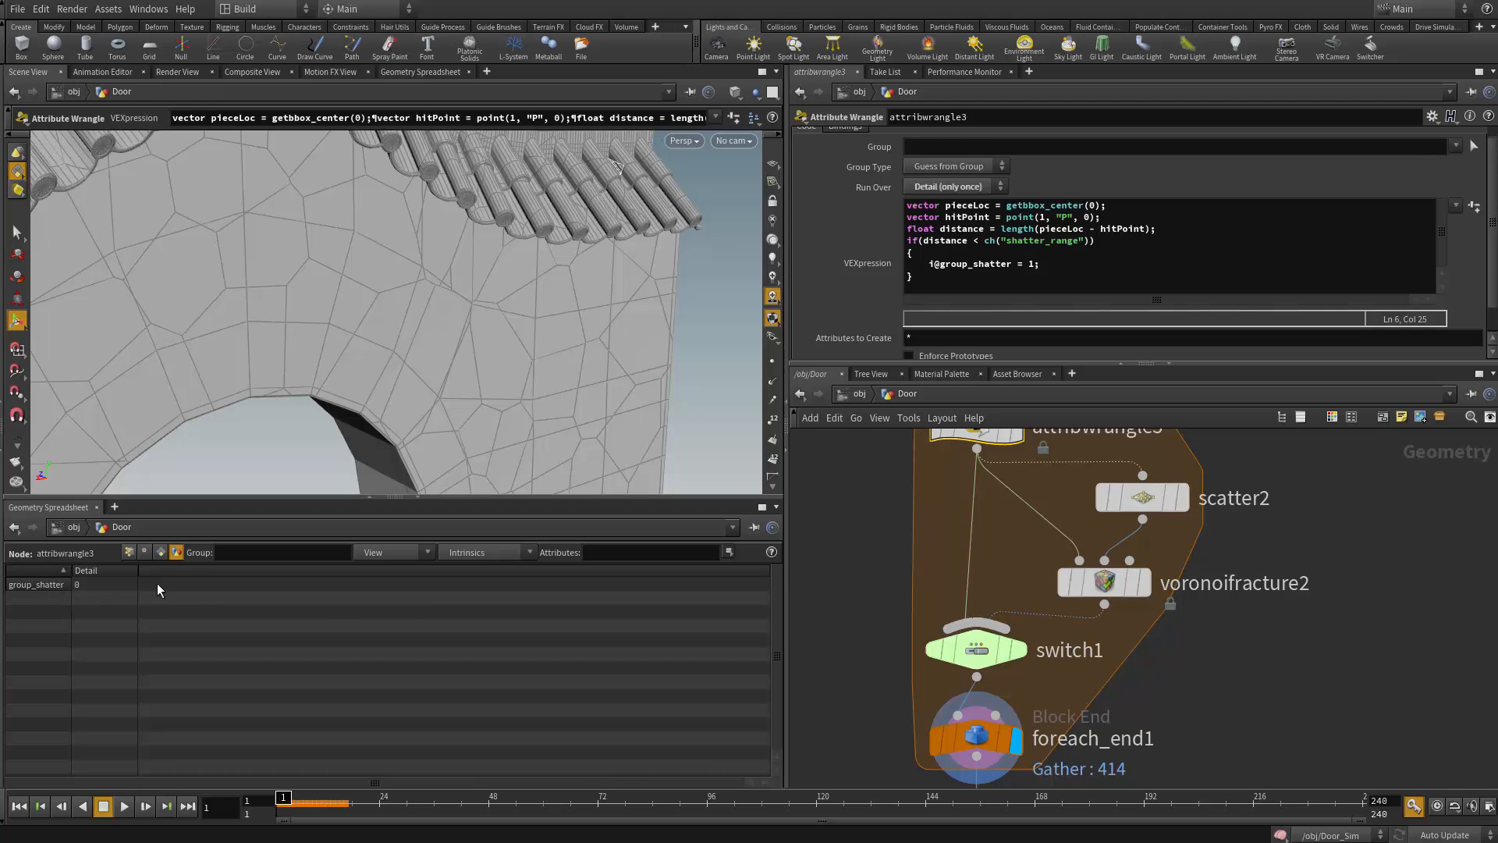
{"action": "middle_click_drag", "start_coordinate": [1237, 625], "coordinate": [1170, 671]}
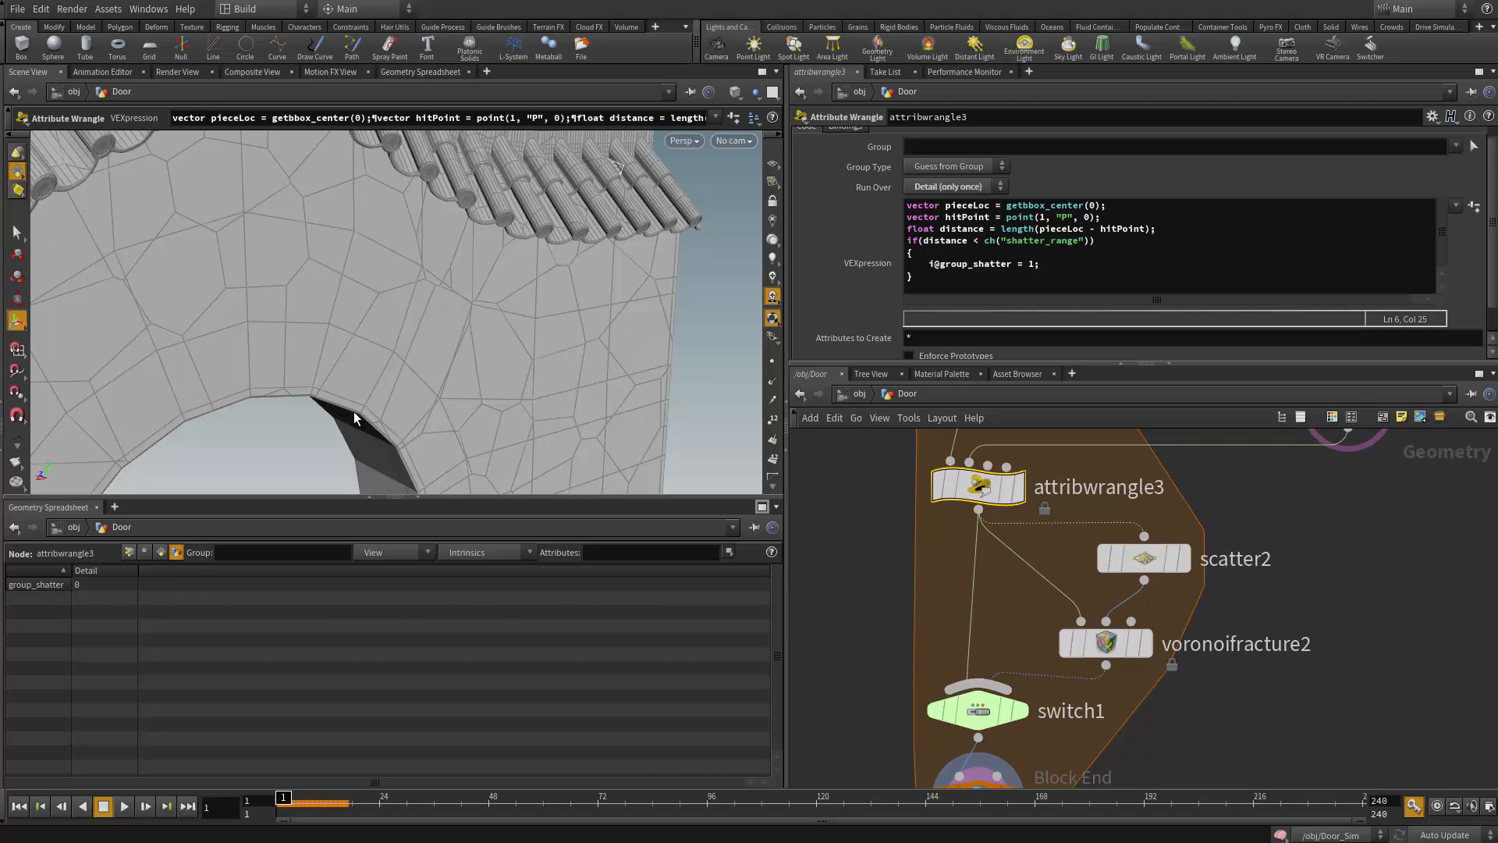
Set switch1's Select Input to 1 so that voronoifracture2 is passed through for the gate pieces
{"action": "middle_click_drag", "start_coordinate": [252, 443], "coordinate": [572, 279], "text": "alt"}
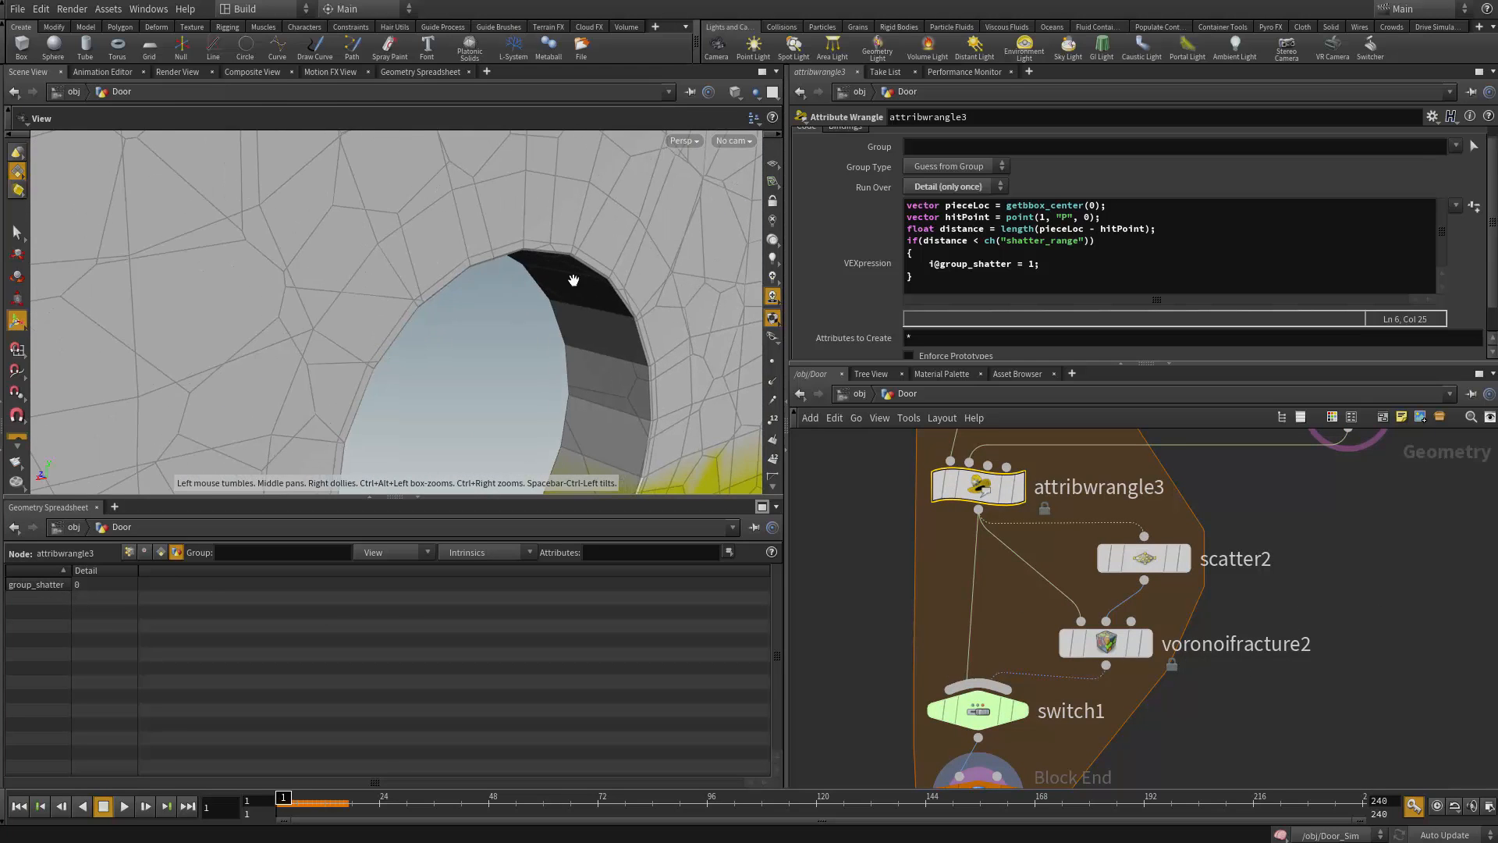
{"action": "right_click_drag", "start_coordinate": [529, 358], "coordinate": [236, 333], "text": "alt"}
{"action": "left_click_drag", "start_coordinate": [565, 260], "coordinate": [485, 248], "text": "alt"}
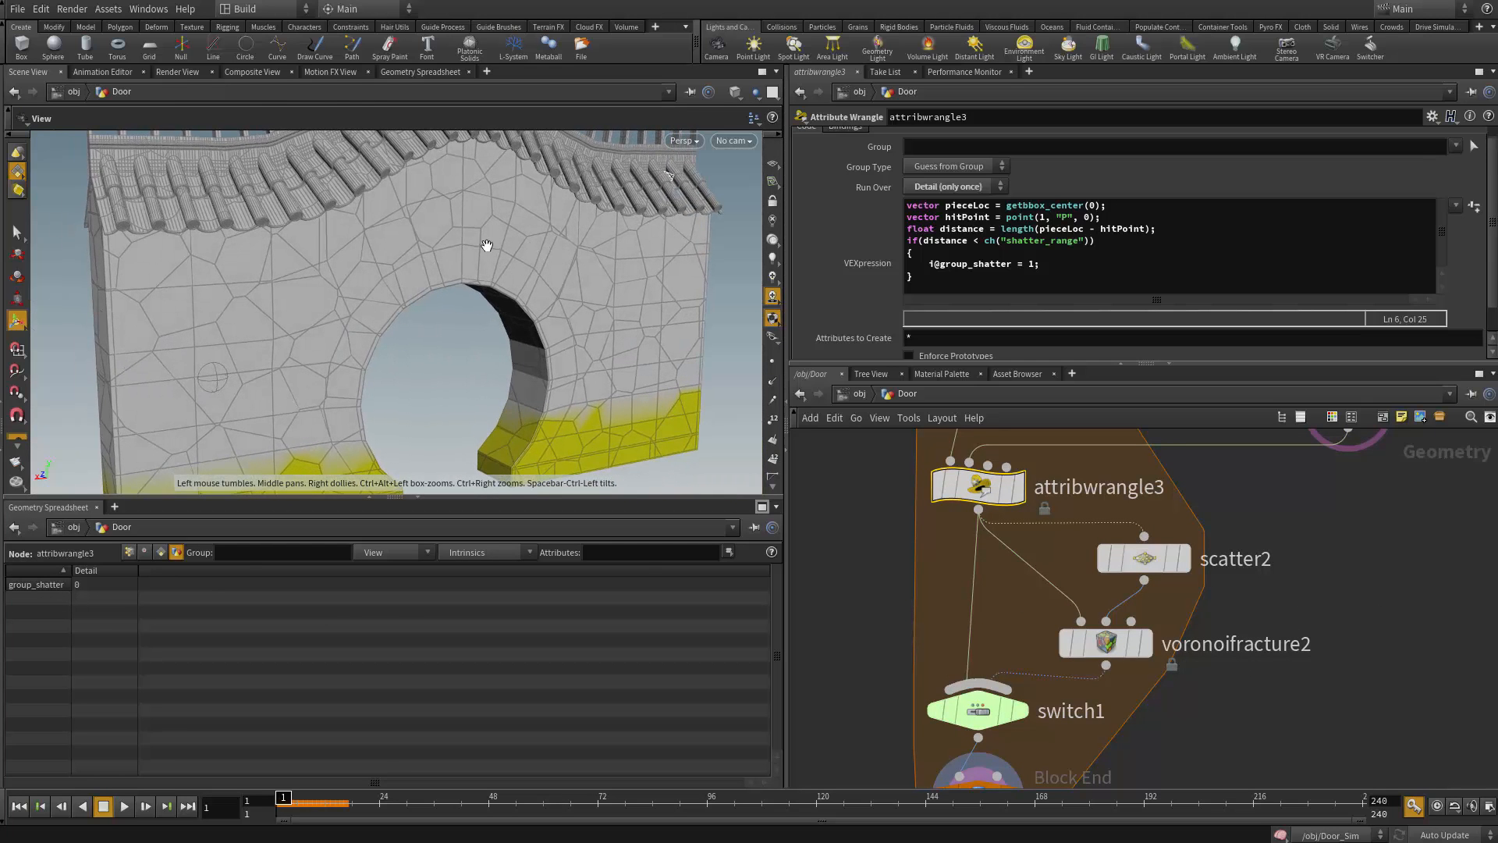
{"action": "middle_click_drag", "start_coordinate": [1256, 555], "coordinate": [1292, 532]}
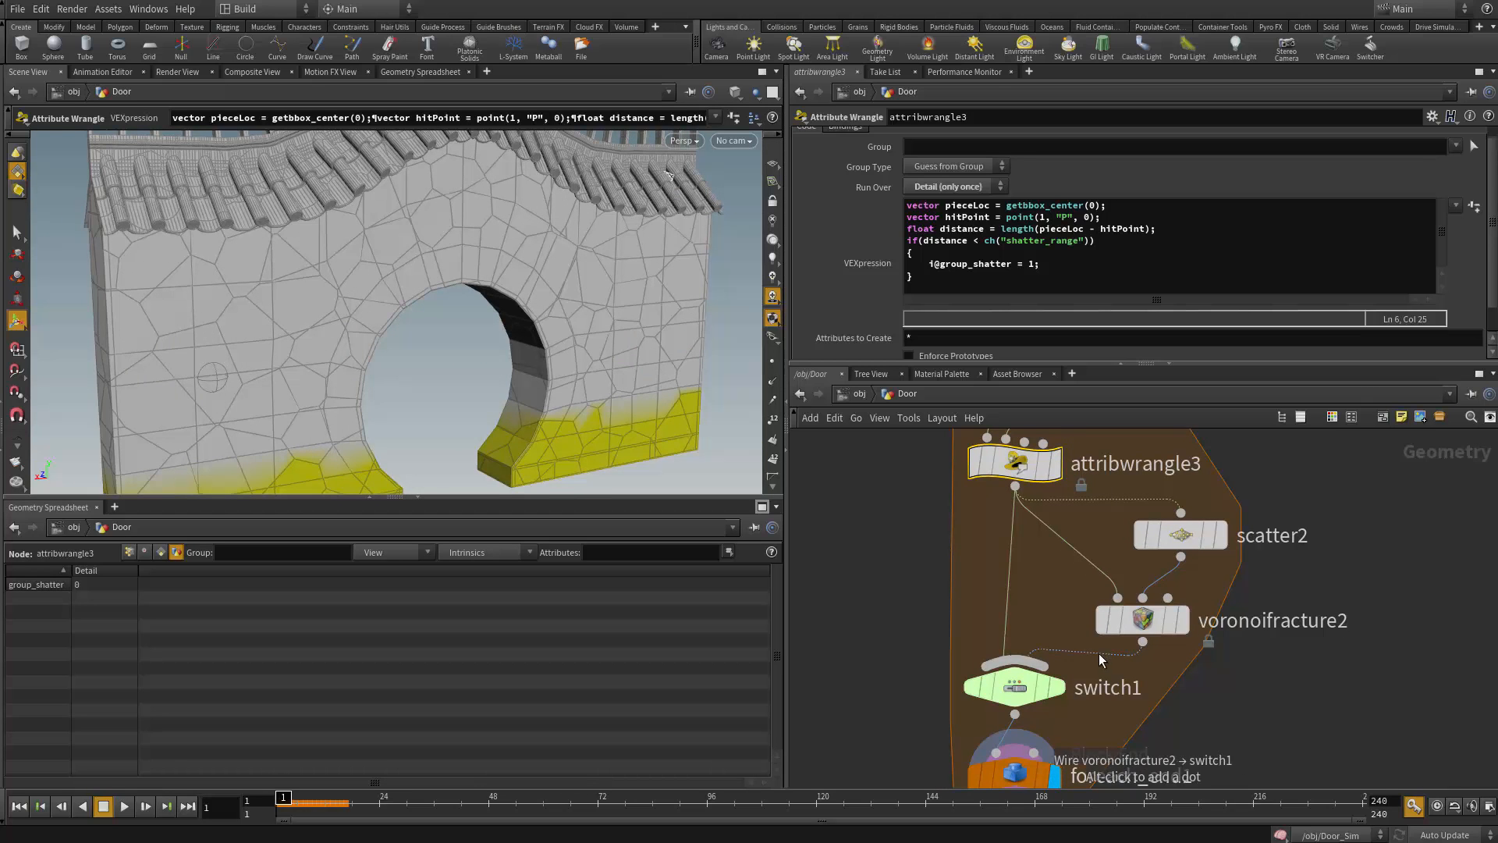
{"action": "left_click", "coordinate": [1014, 685]}
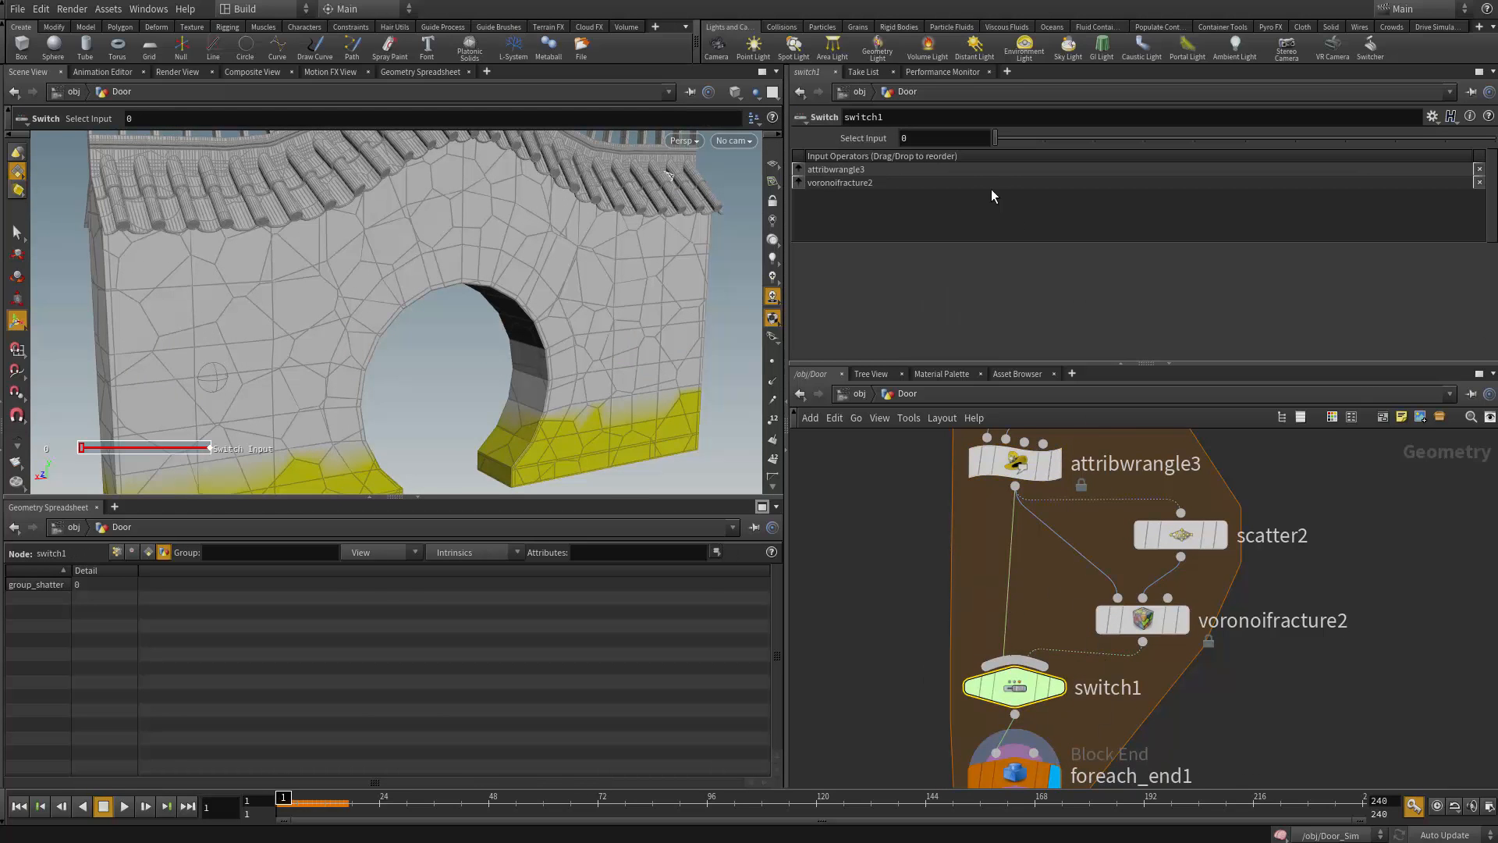
{"action": "left_click", "coordinate": [946, 138]}
{"action": "left_click_drag", "start_coordinate": [996, 137], "coordinate": [1031, 139]}
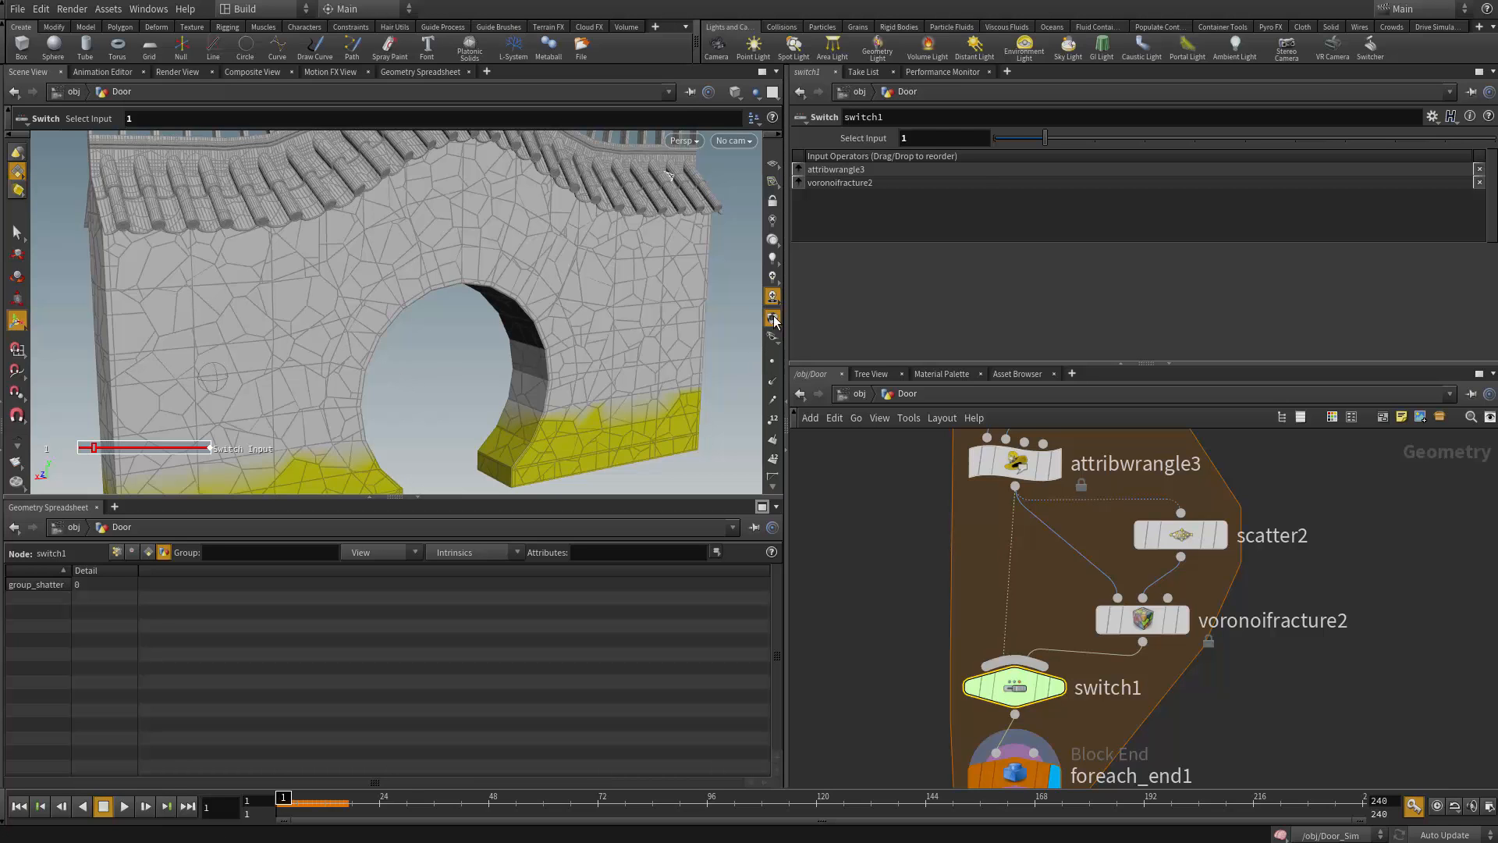
Drive switch1's Select Input with the expression detail("../attribwrangle3", "group_shatter")
{"action": "double_click", "coordinate": [947, 144]}
{"action": "type", "text": "detail"}
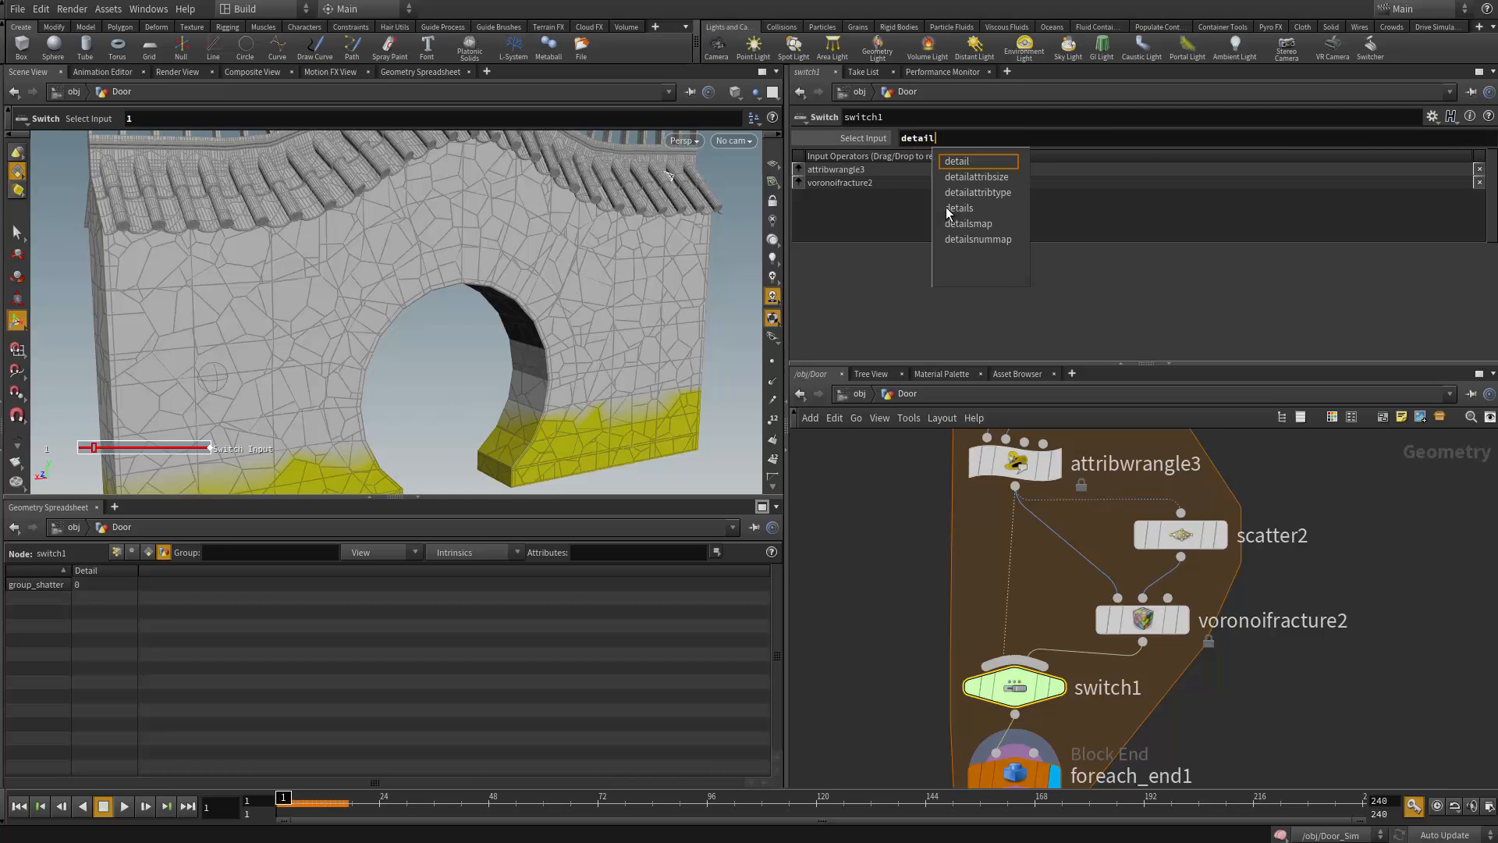
{"action": "type", "text": "("}
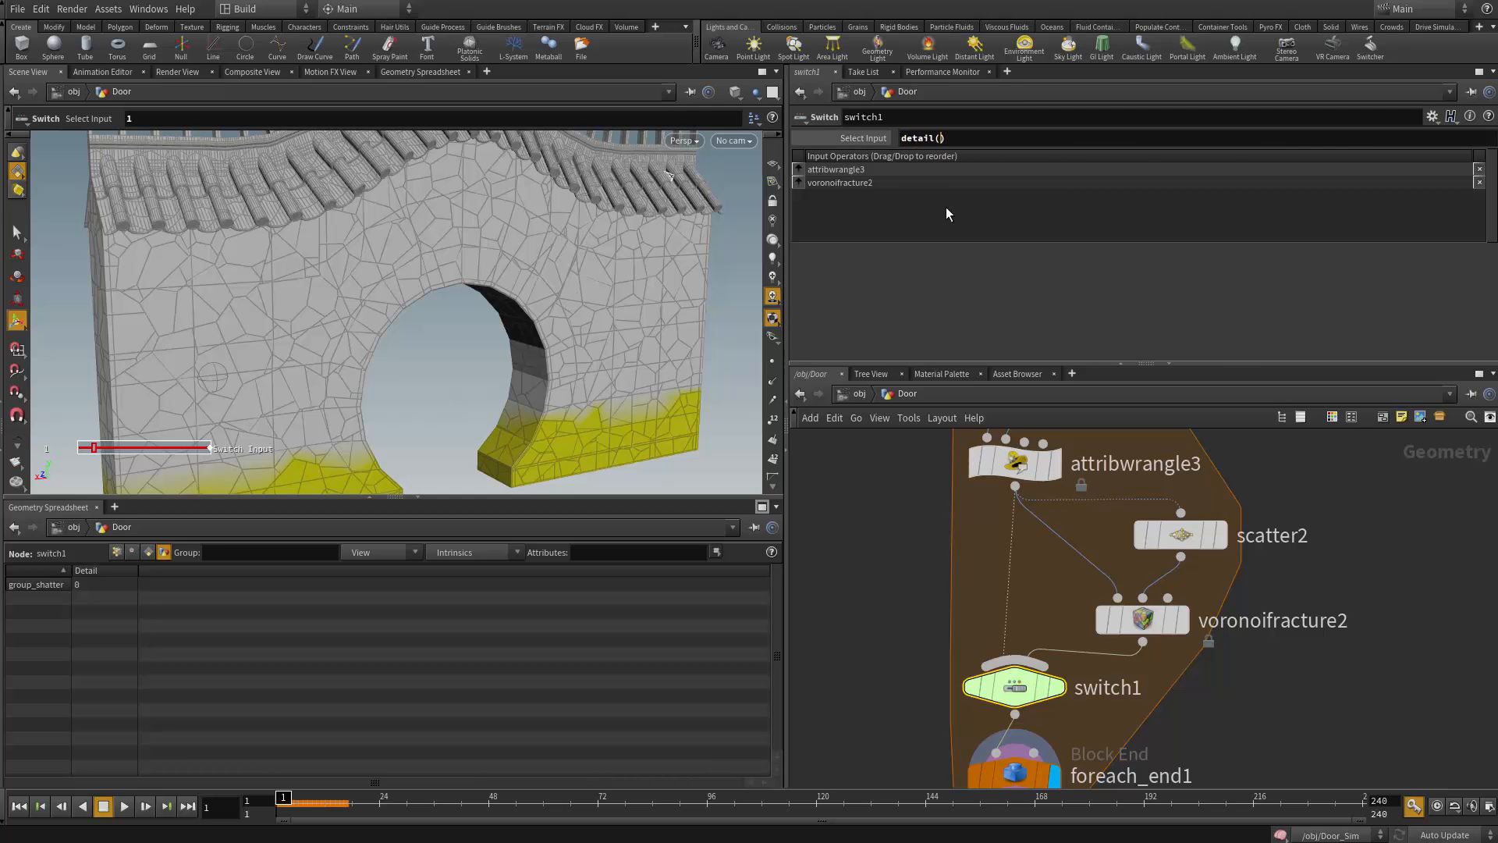
{"action": "type", "text": "\"../"}
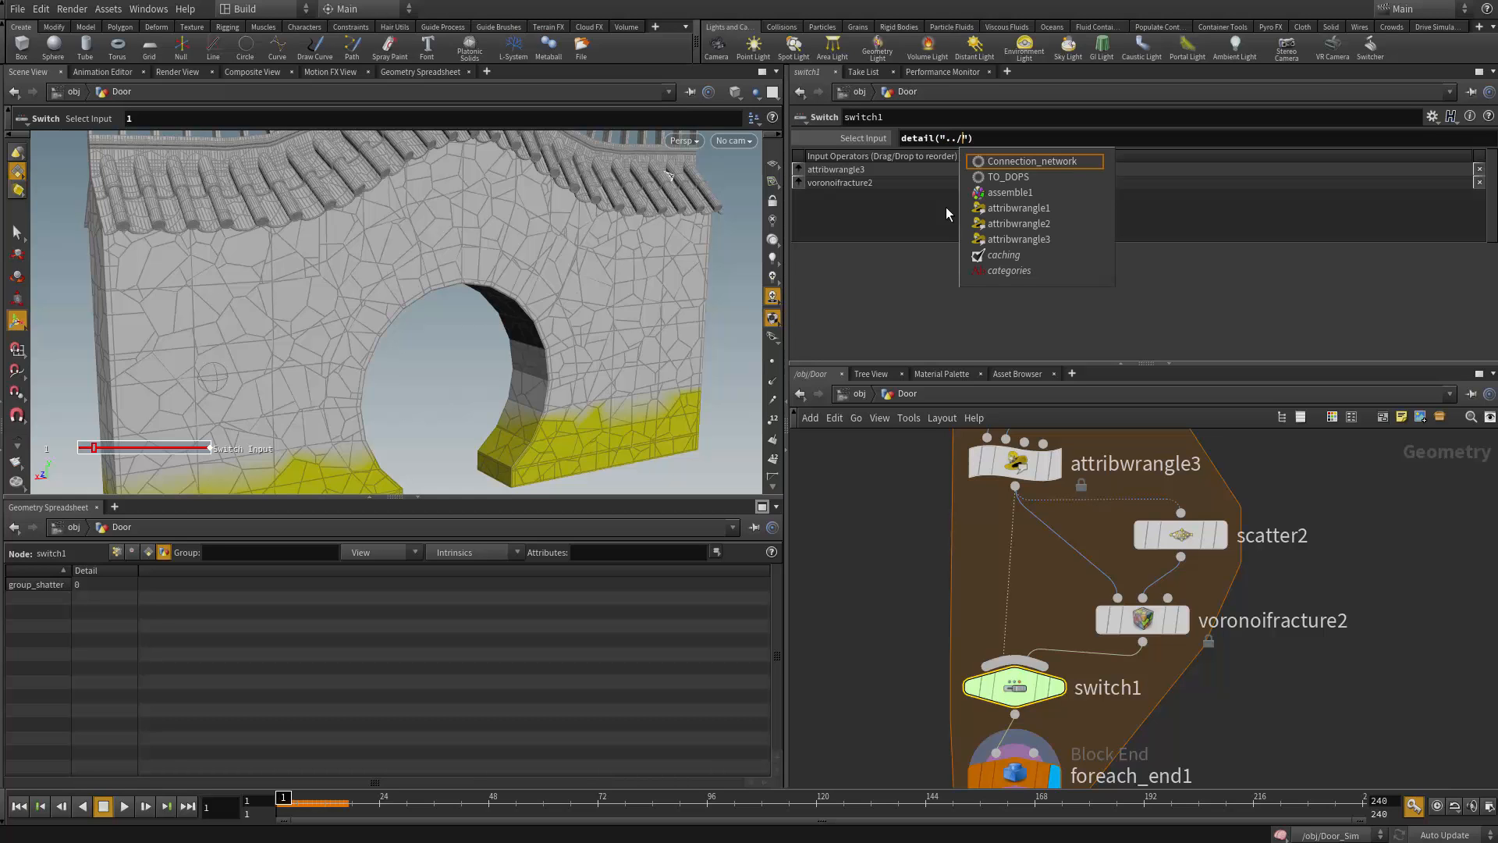
{"action": "key", "text": "Down"}
{"action": "key", "text": "Down"}
{"action": "key", "text": "Down"}
{"action": "key", "text": "Down"}
{"action": "key", "text": "Down"}
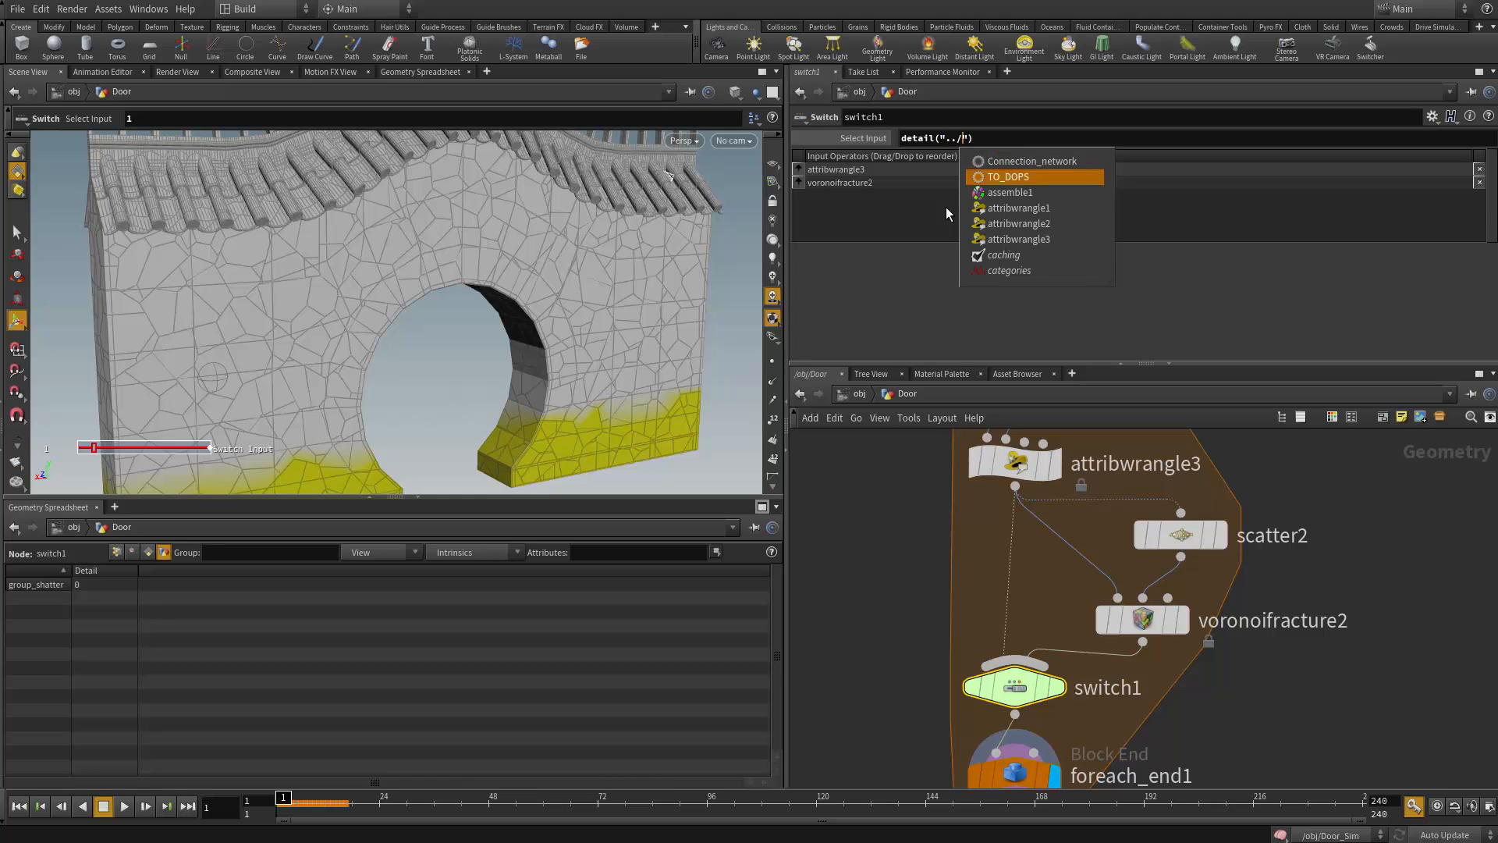
{"action": "key", "text": "Return"}
{"action": "key", "text": "BackSpace"}
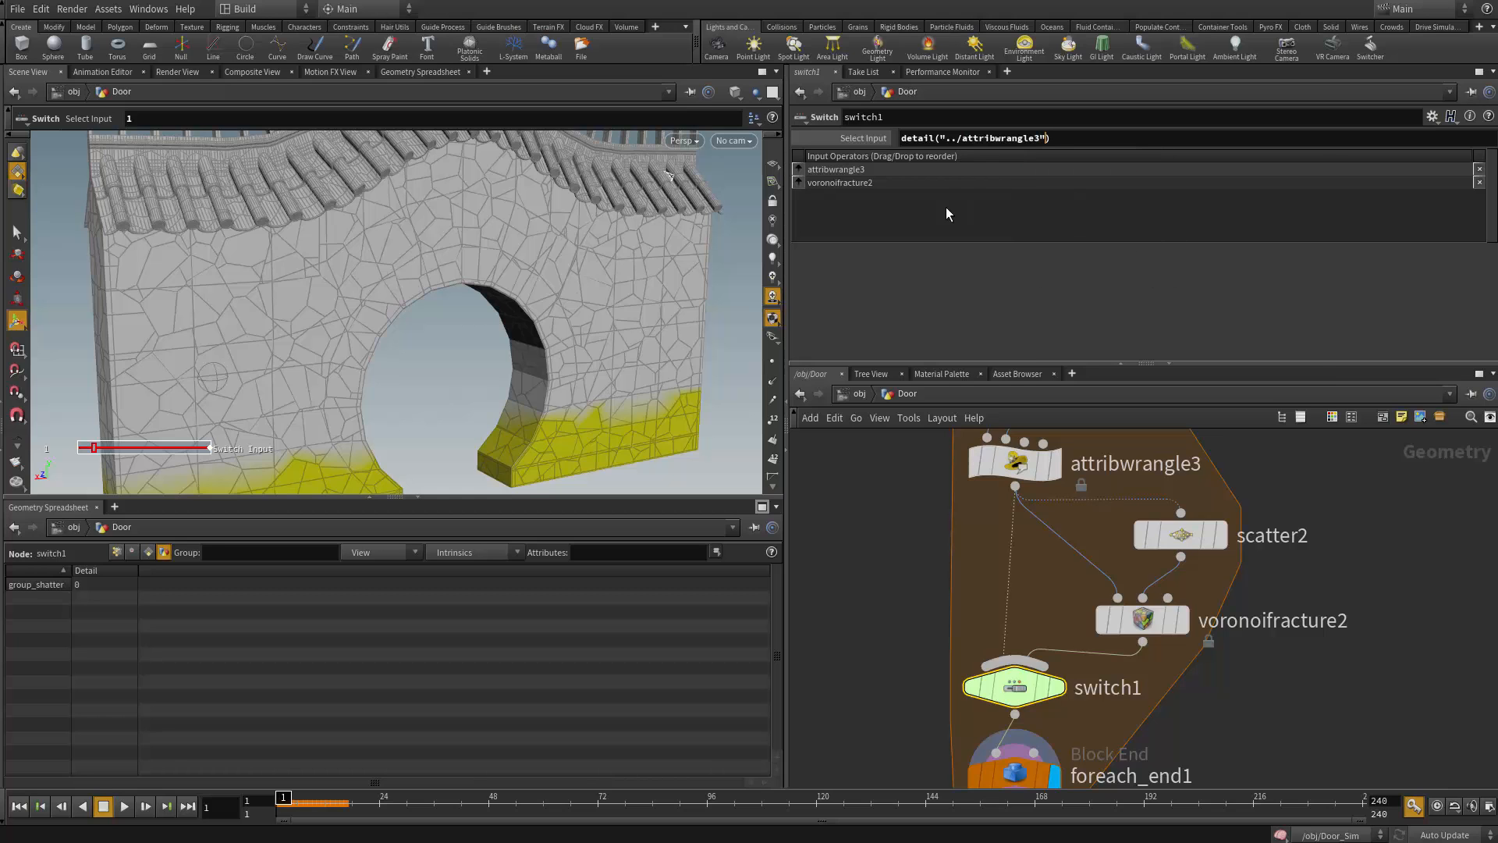
{"action": "type", "text": ", "}
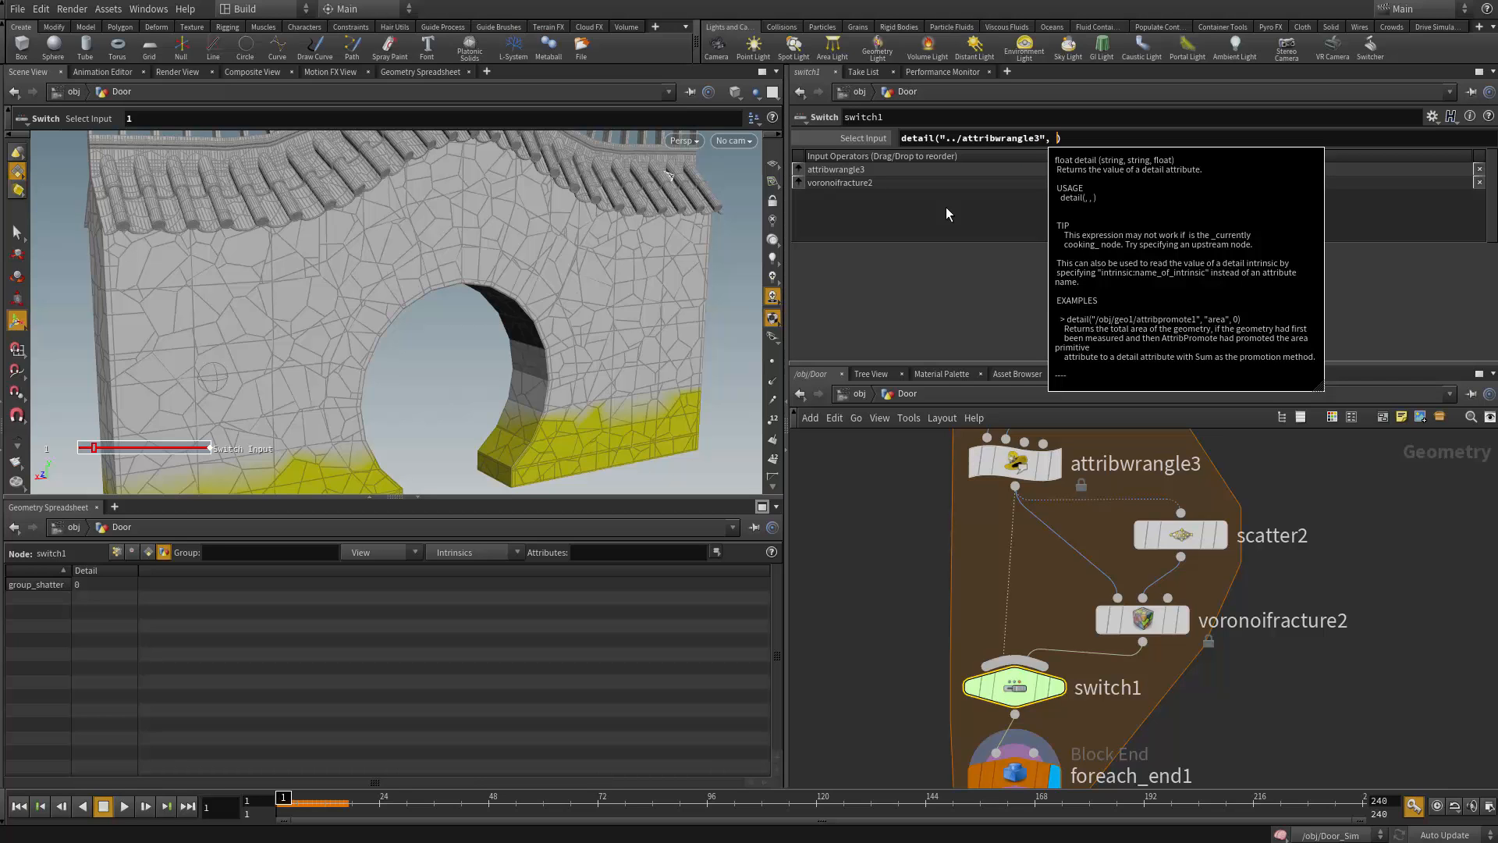
{"action": "type", "text": "\"gro"}
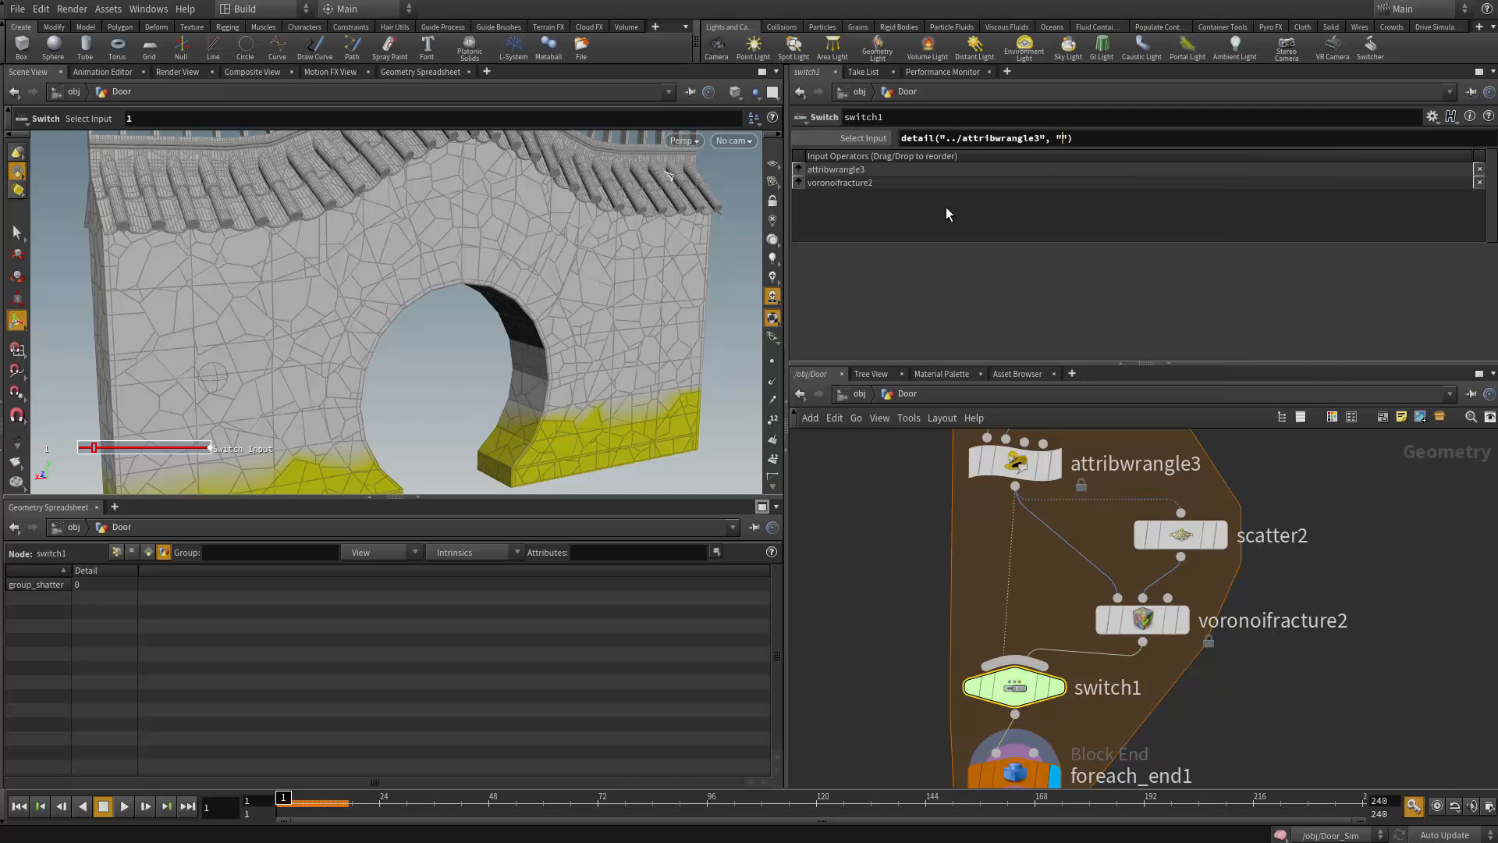
{"action": "type", "text": "up_shatter"}
{"action": "key", "text": "Return"}
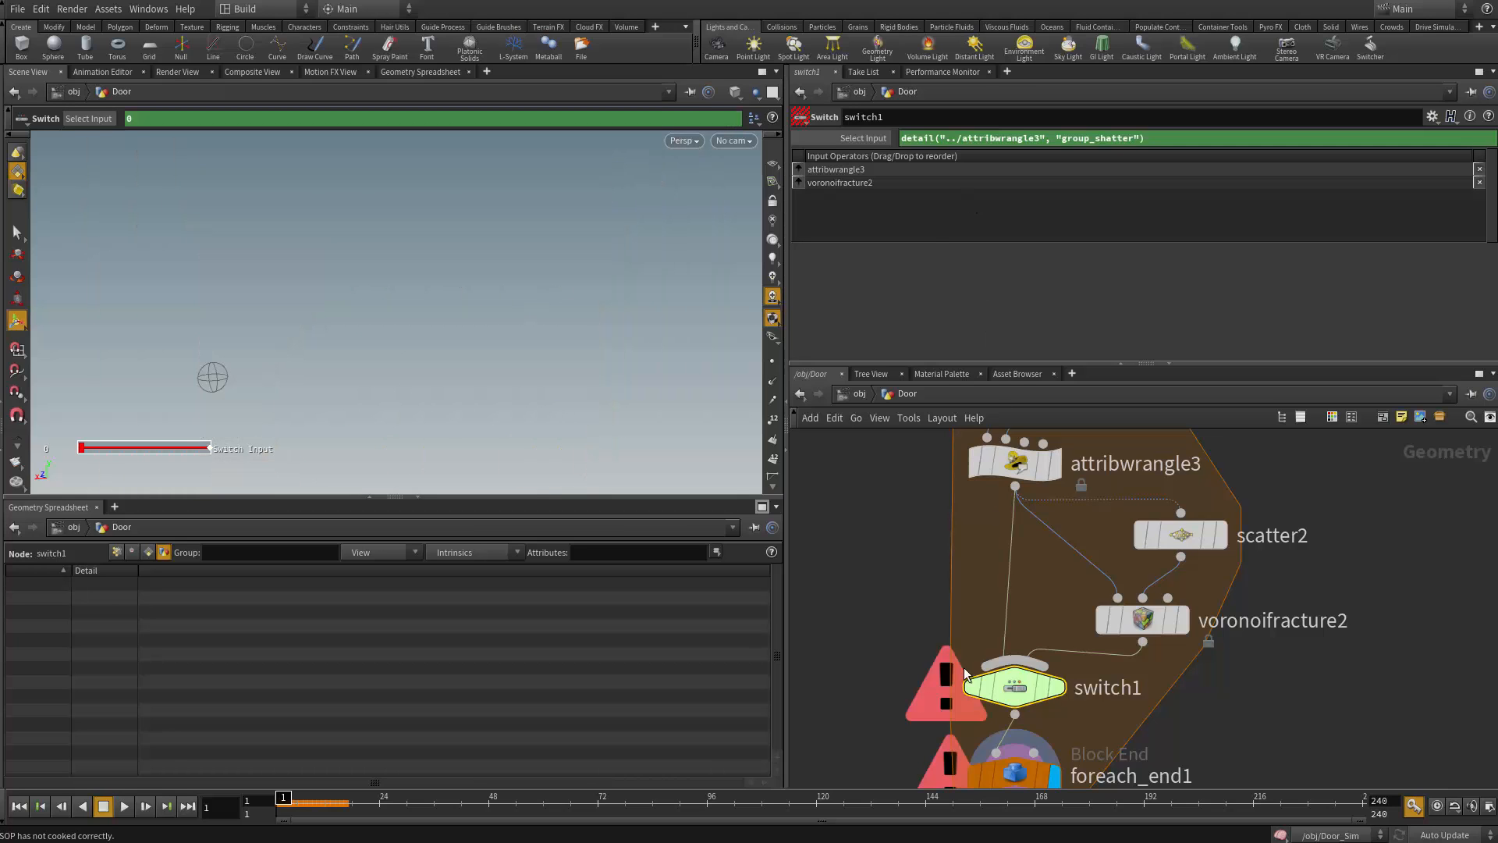
{"action": "middle_click", "coordinate": [1013, 696]}
{"action": "key", "text": "BackSpace"}
{"action": "type", "text": "@"}
{"action": "key", "text": "BackSpace"}
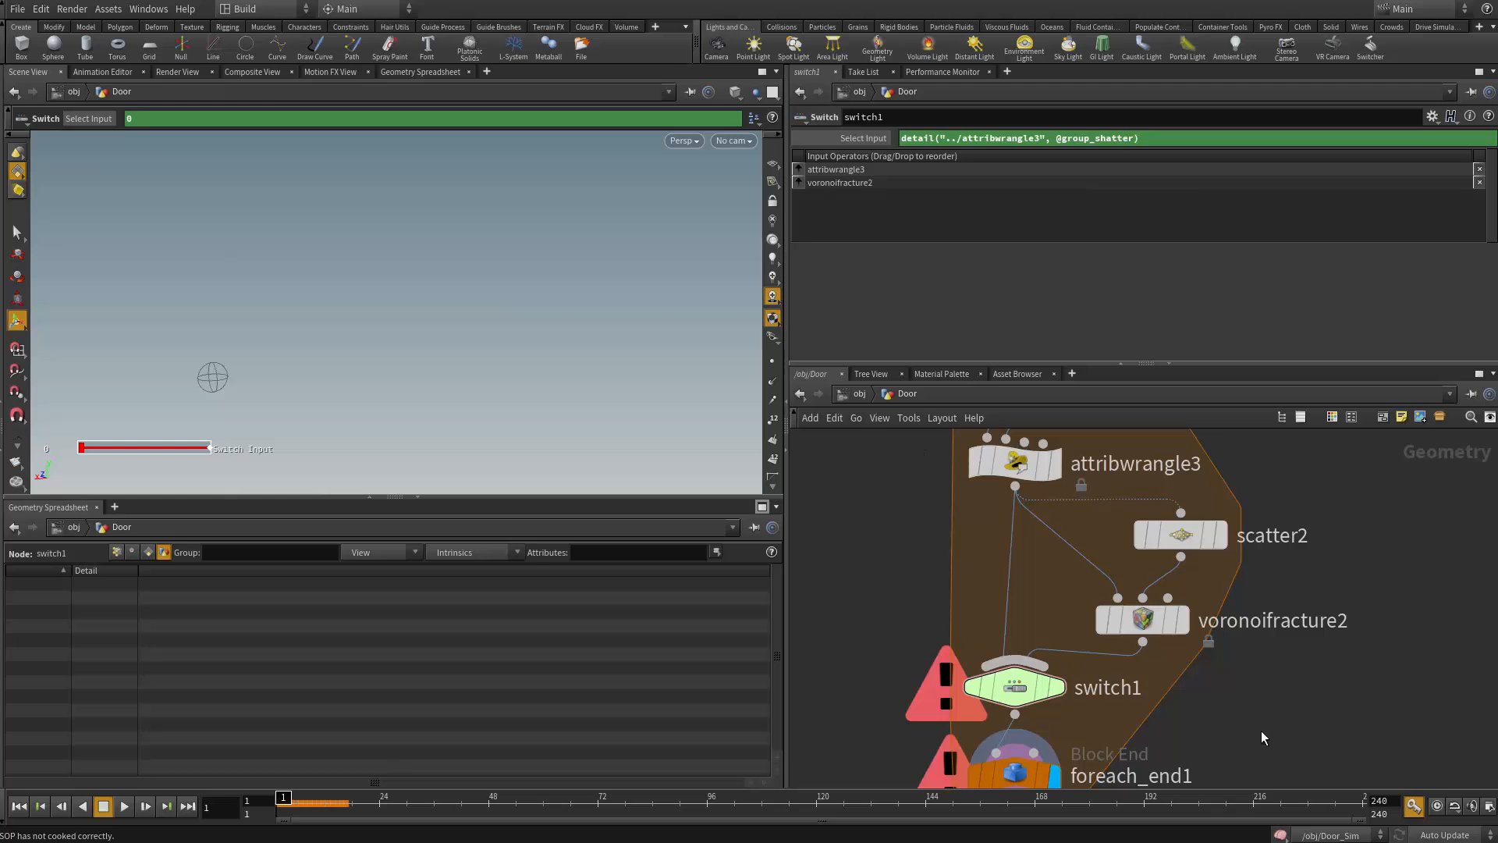
{"action": "left_click", "coordinate": [1058, 688]}
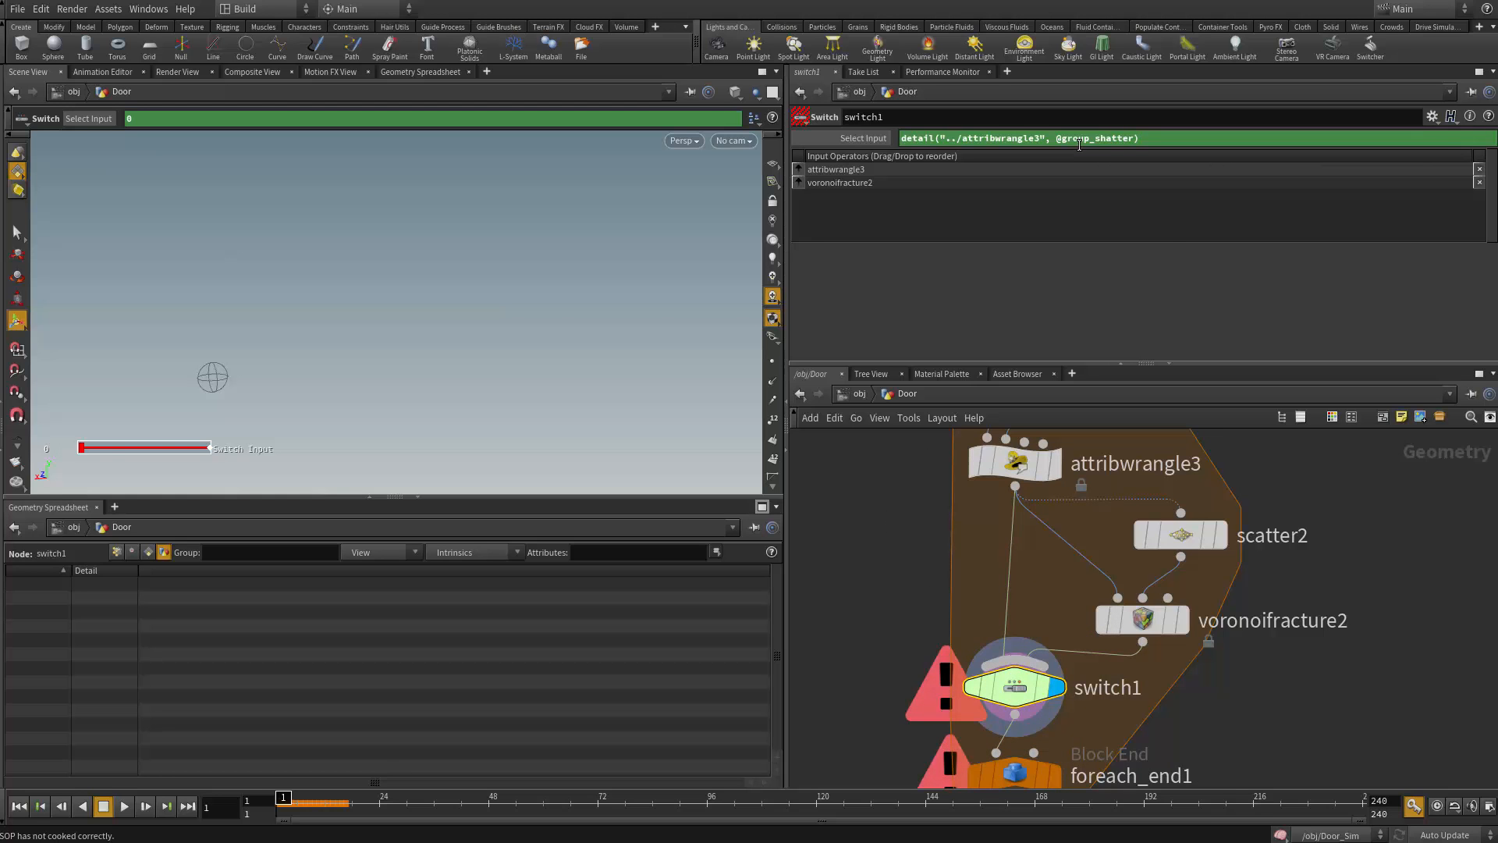
{"action": "key", "text": "ctrl+z"}
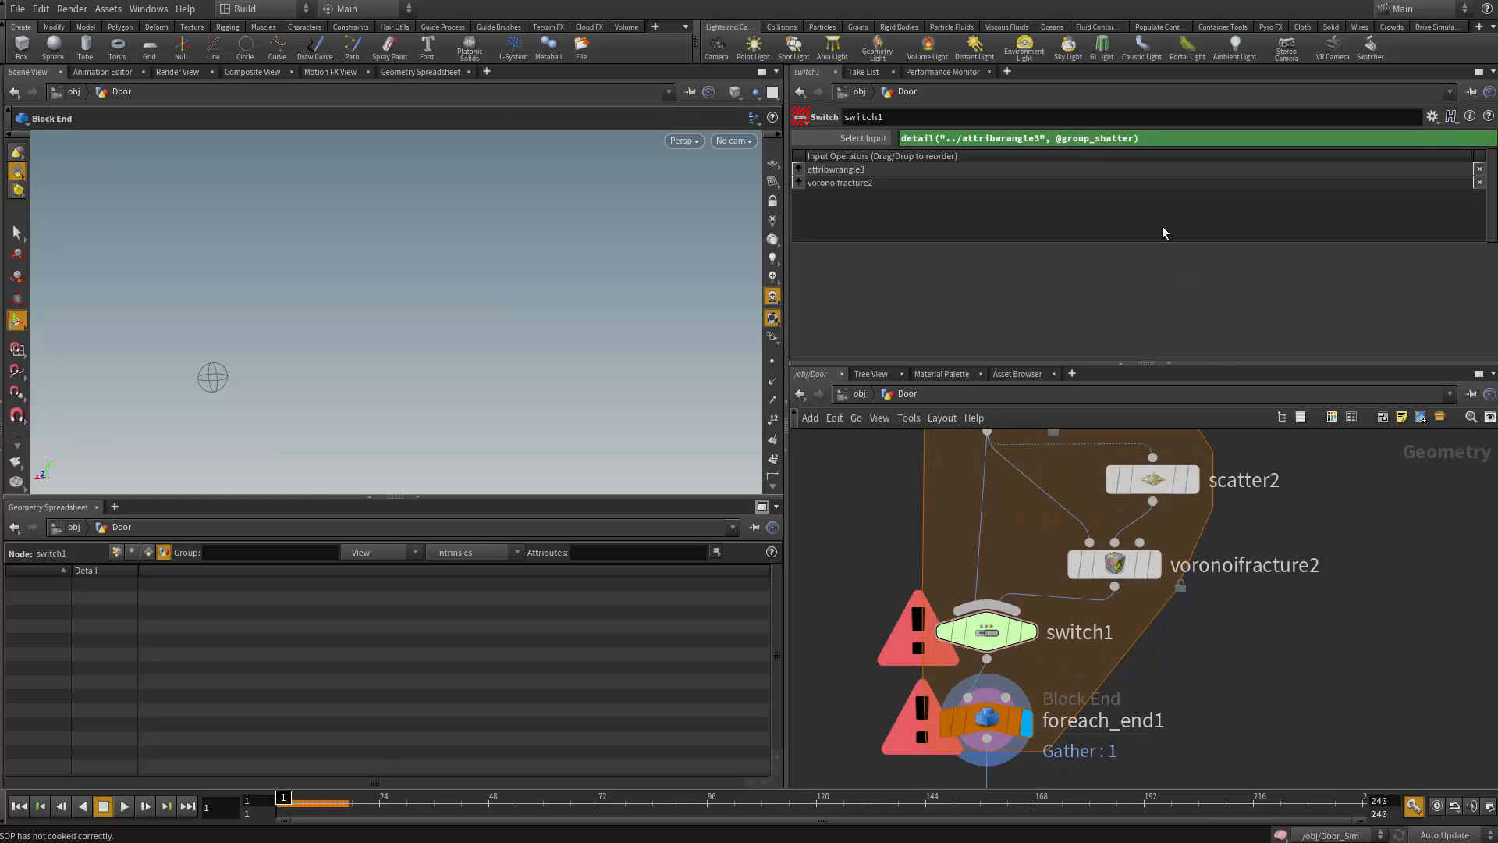
Correct switch1's Select Input expression to detail("../attribwrangle3", "group_shatter", 0)
{"action": "left_click", "coordinate": [1099, 139]}
{"action": "type", "text": "\""}
{"action": "key", "text": "Left"}
{"action": "key", "text": "Left"}
{"action": "key", "text": "Left"}
{"action": "key", "text": "BackSpace"}
{"action": "type", "text": "\", 0"}
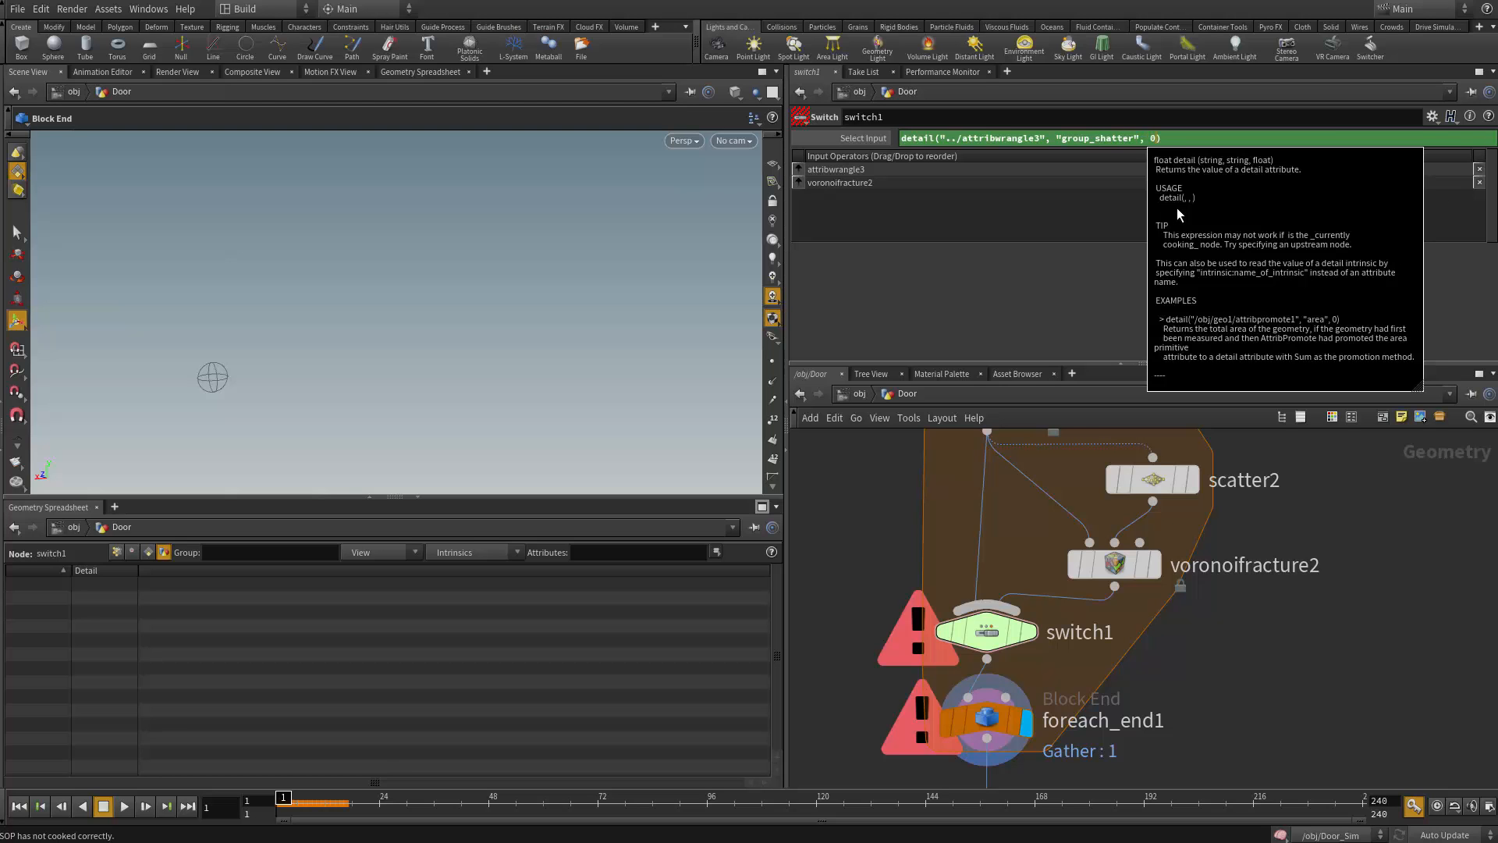
{"action": "key", "text": "Right"}
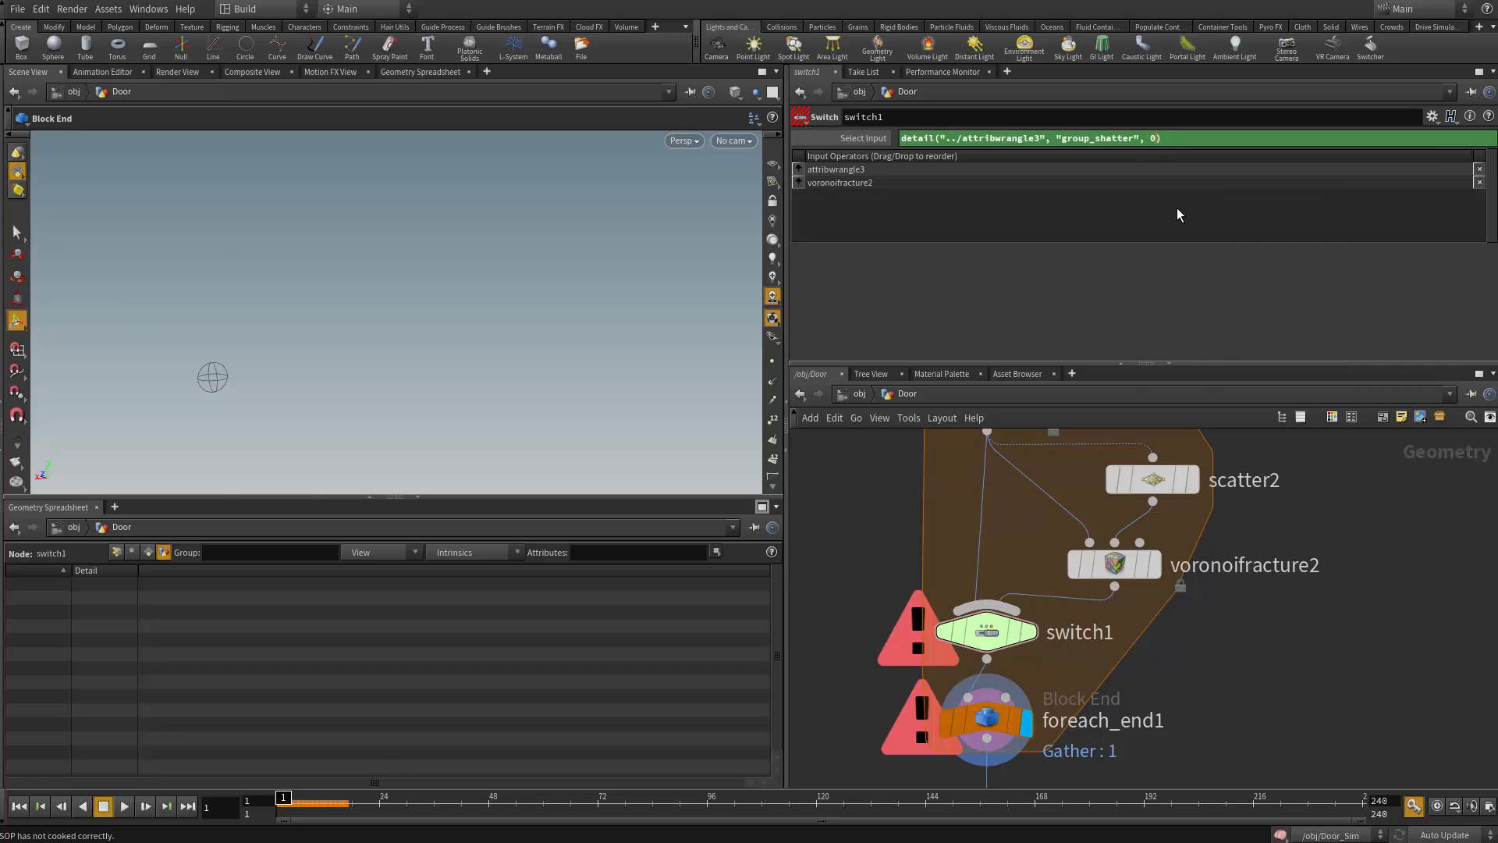
{"action": "key", "text": "shift+Left"}
{"action": "key", "text": "Return"}
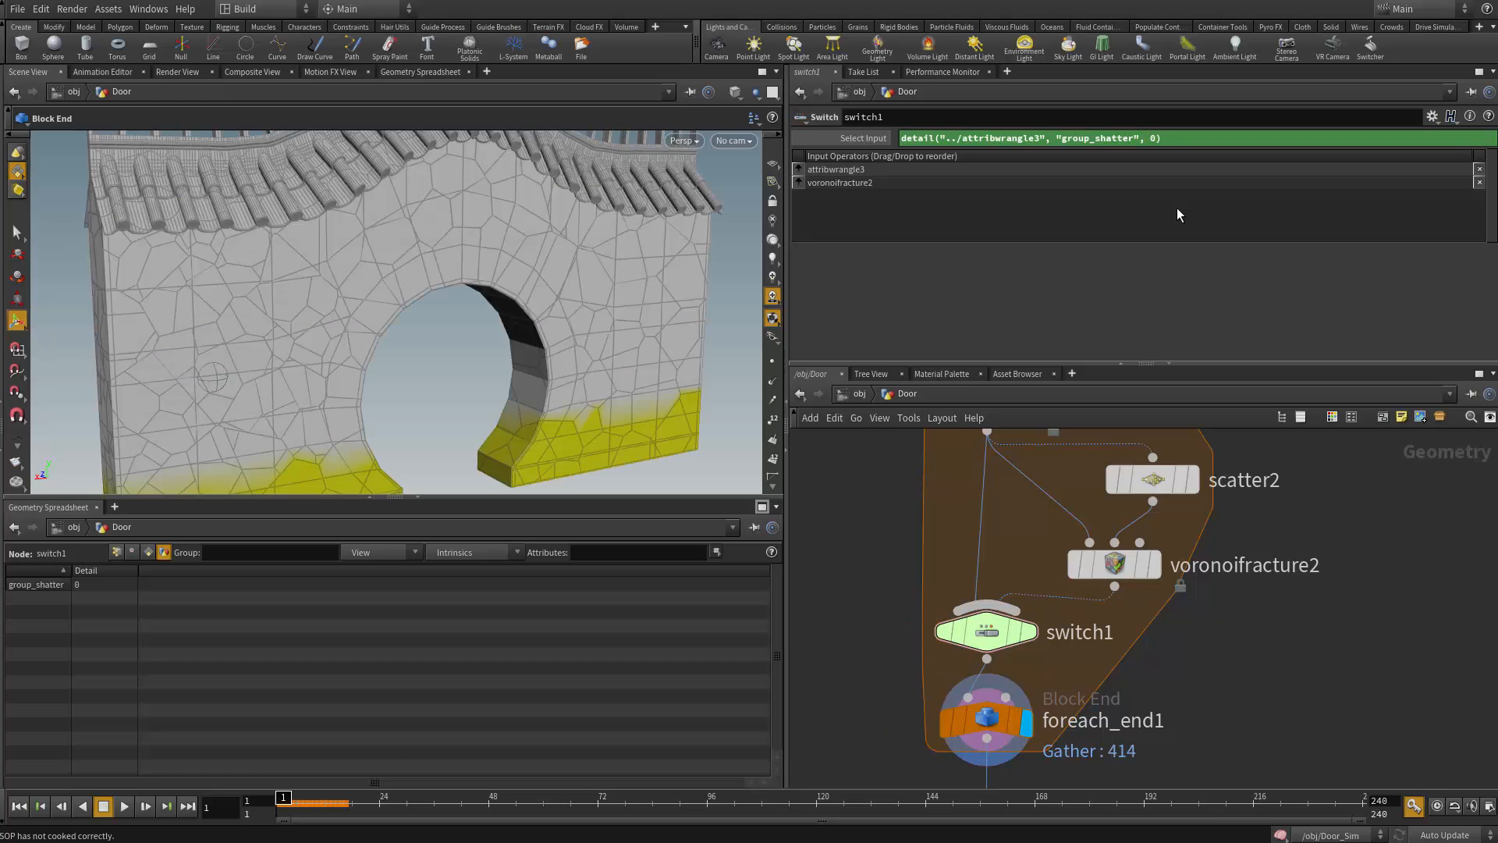
Review switch1's attribute tables in the Geometry Spreadsheet, including the detail attribute group_shatter, against its Select Input expression
{"action": "left_click_drag", "start_coordinate": [632, 346], "coordinate": [724, 263]}
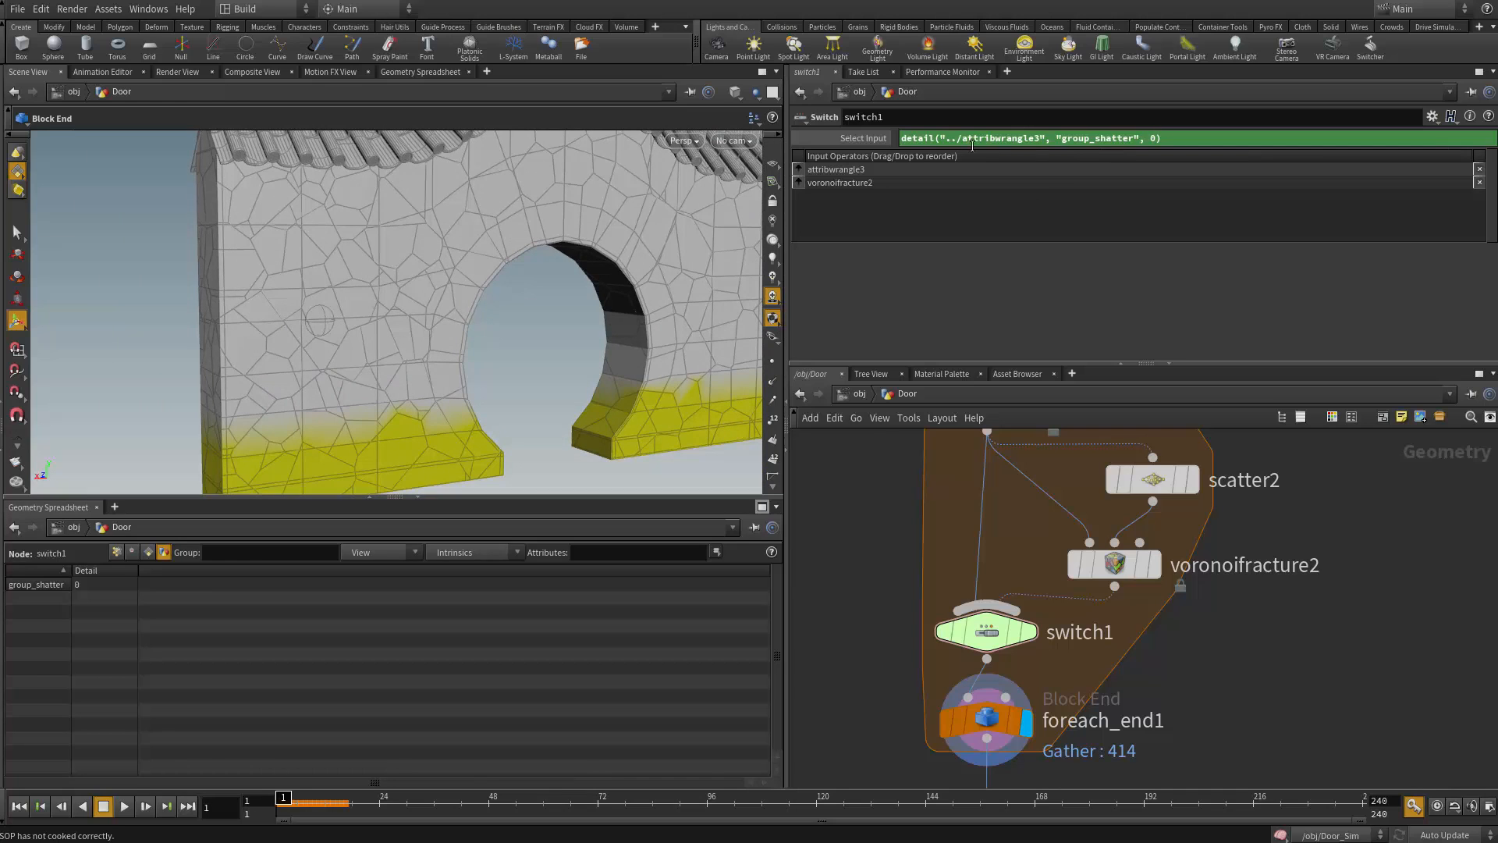
{"action": "left_click", "coordinate": [117, 553]}
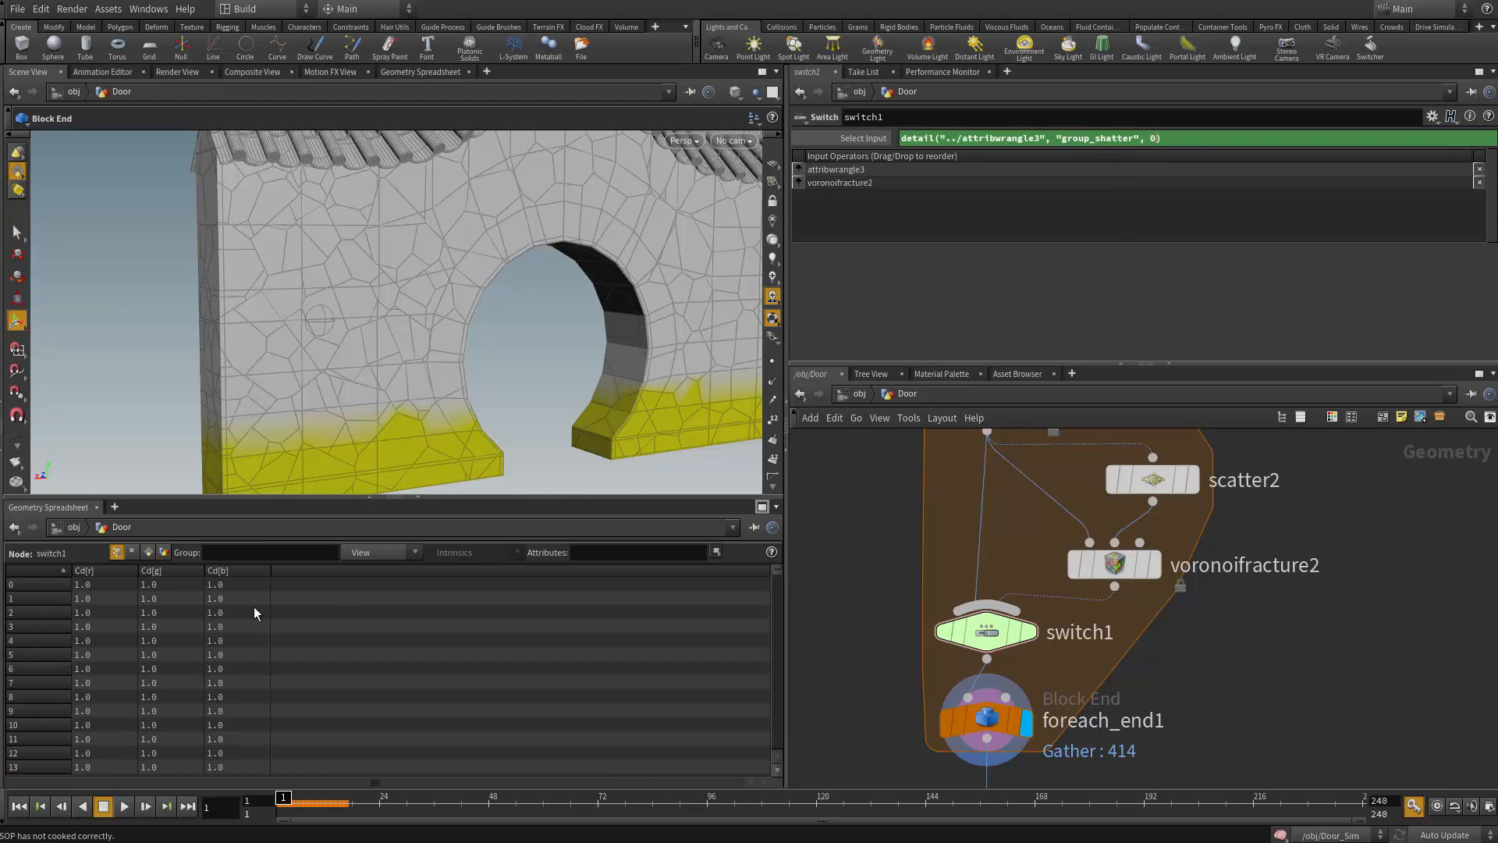
{"action": "left_click", "coordinate": [164, 553]}
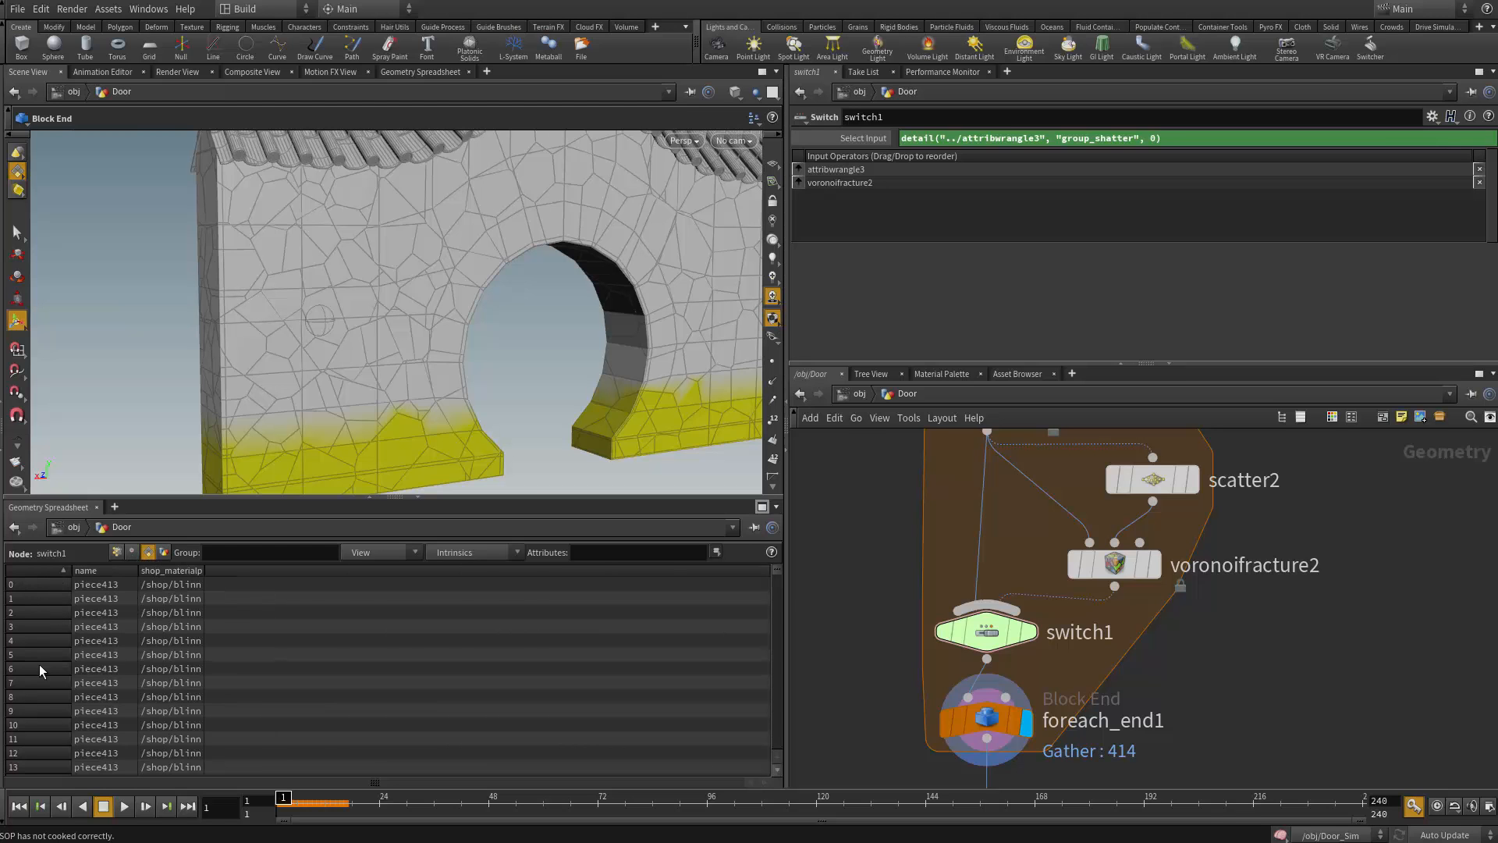
{"action": "left_click", "coordinate": [134, 552]}
{"action": "left_click", "coordinate": [164, 552]}
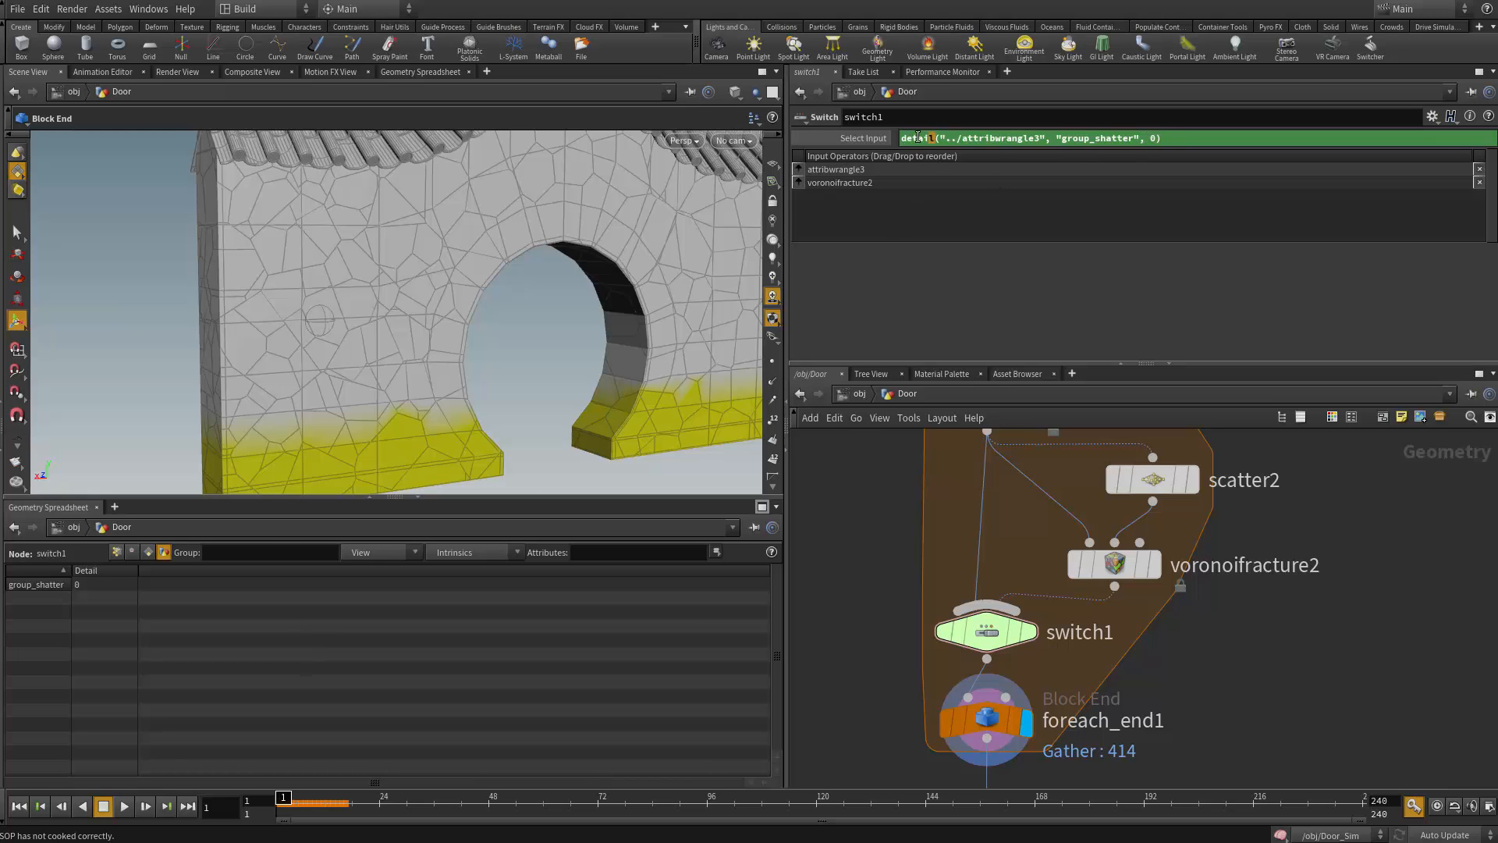
{"action": "left_click_drag", "start_coordinate": [917, 137], "coordinate": [890, 135]}
{"action": "left_click", "coordinate": [1150, 138]}
{"action": "key", "text": "Escape"}
Examine the fracture pattern on the gate wall around the impact point from several angles
{"action": "left_click_drag", "start_coordinate": [482, 377], "coordinate": [475, 341]}
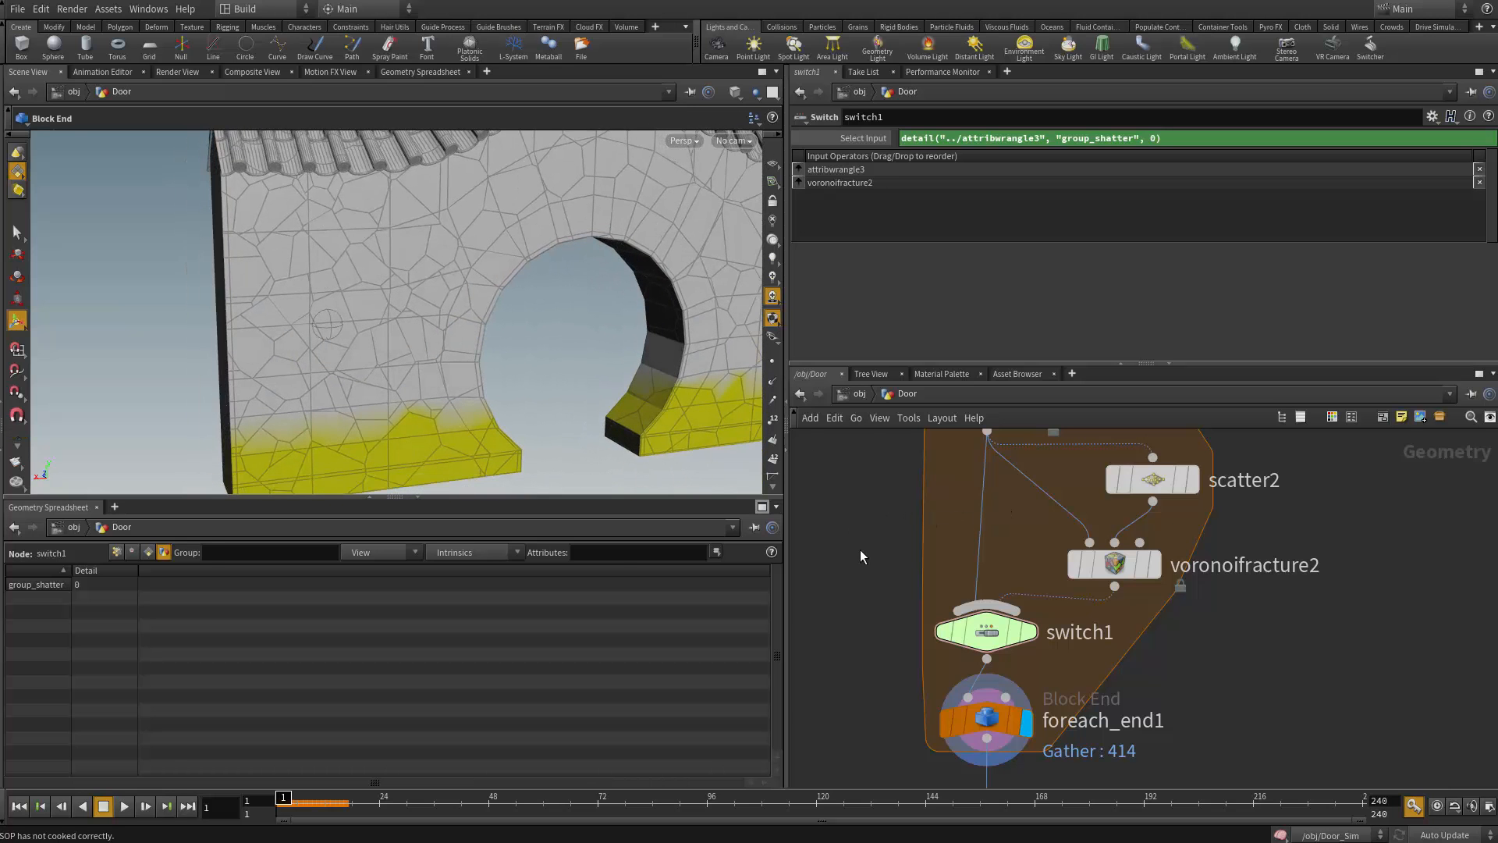
{"action": "middle_click_drag", "start_coordinate": [862, 554], "coordinate": [850, 592]}
{"action": "left_click_drag", "start_coordinate": [378, 339], "coordinate": [370, 325]}
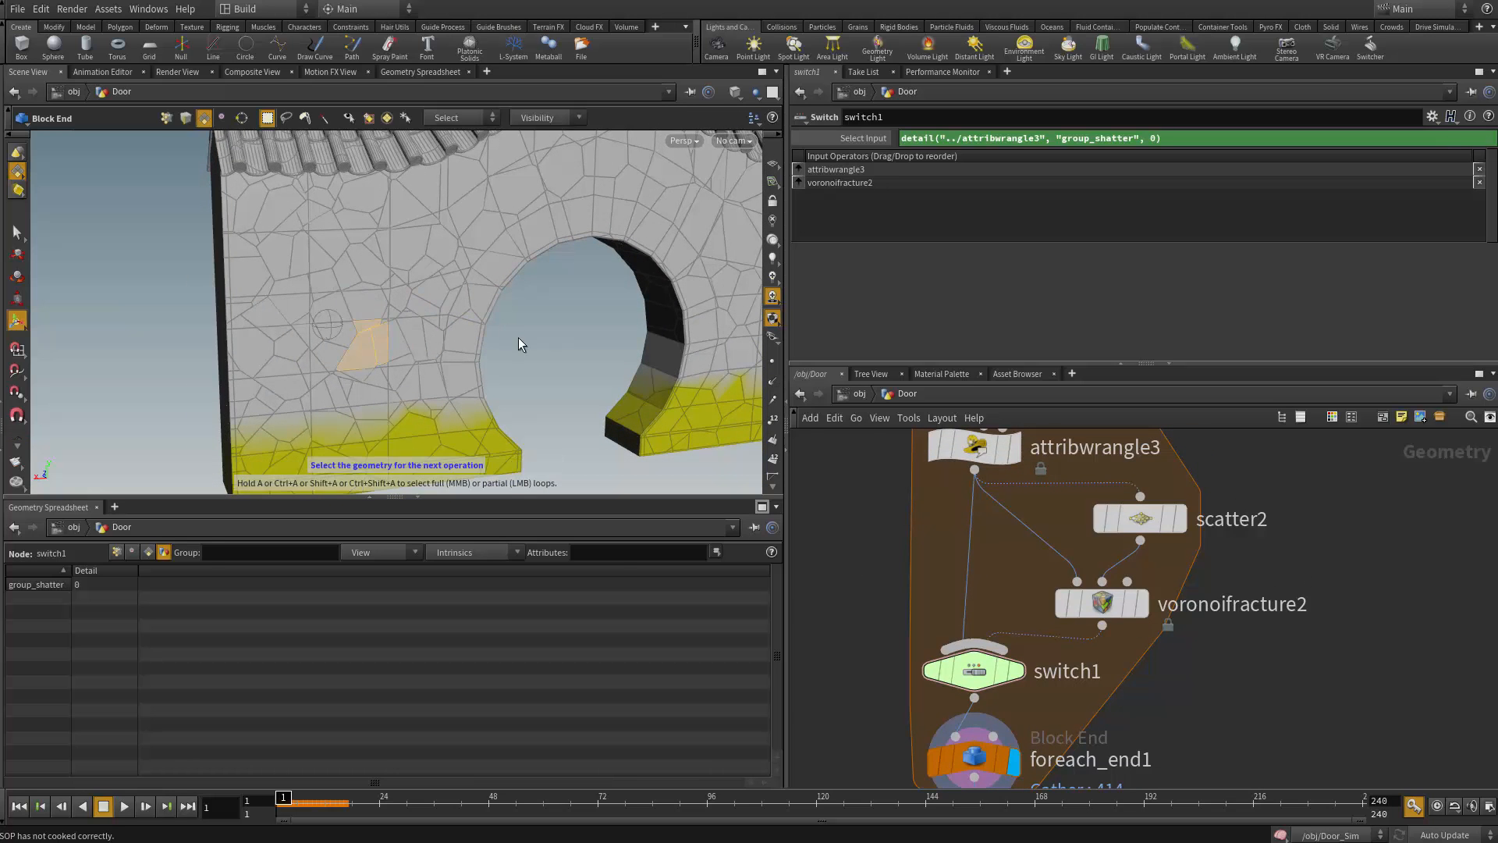
{"action": "left_click", "coordinate": [518, 337]}
{"action": "left_click_drag", "start_coordinate": [518, 337], "coordinate": [421, 285], "text": "alt"}
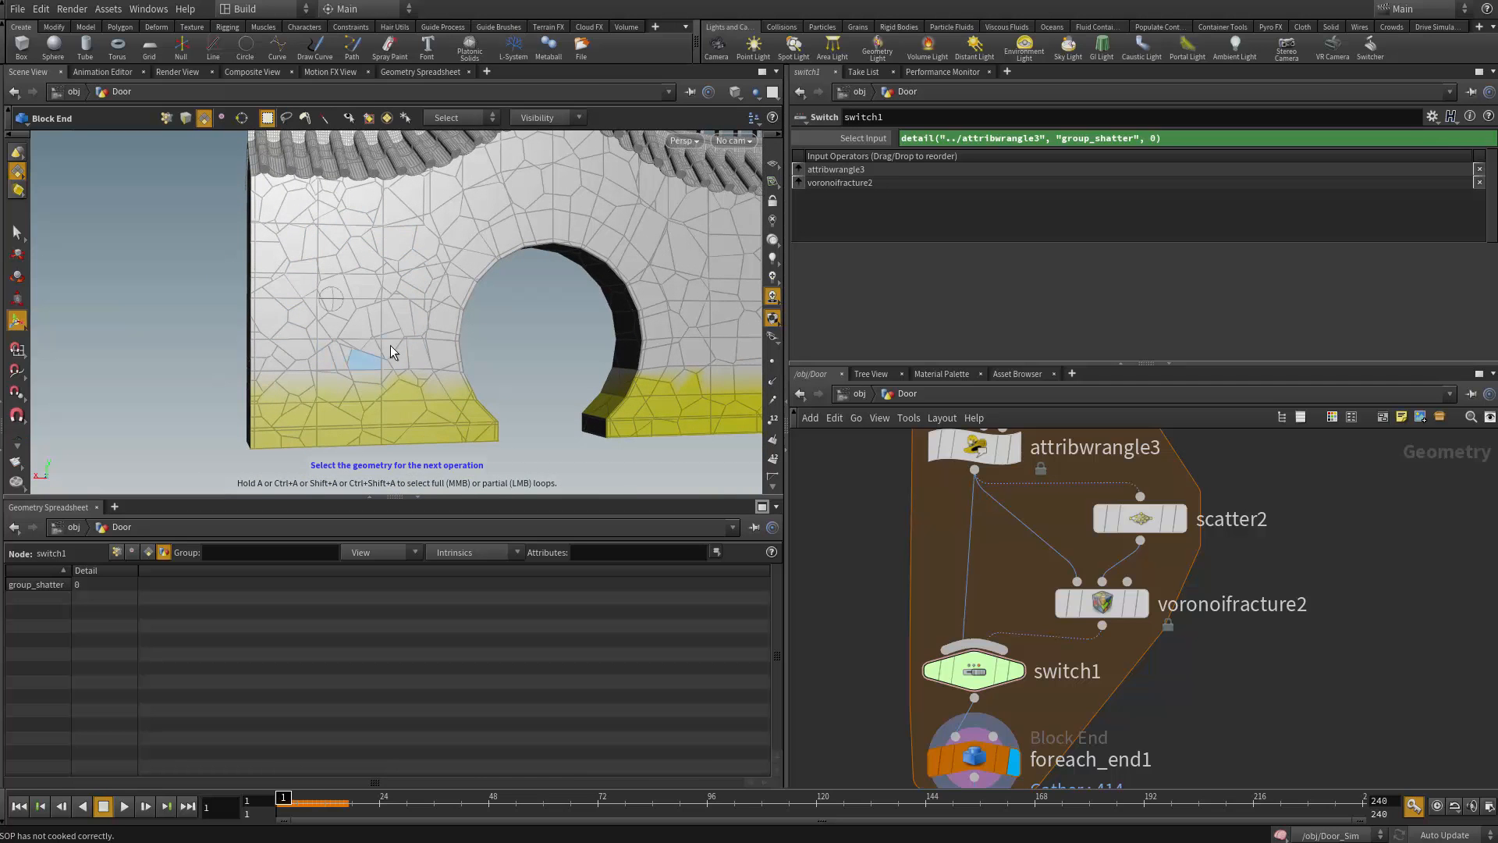
{"action": "left_click_drag", "start_coordinate": [167, 284], "coordinate": [257, 297], "text": "alt"}
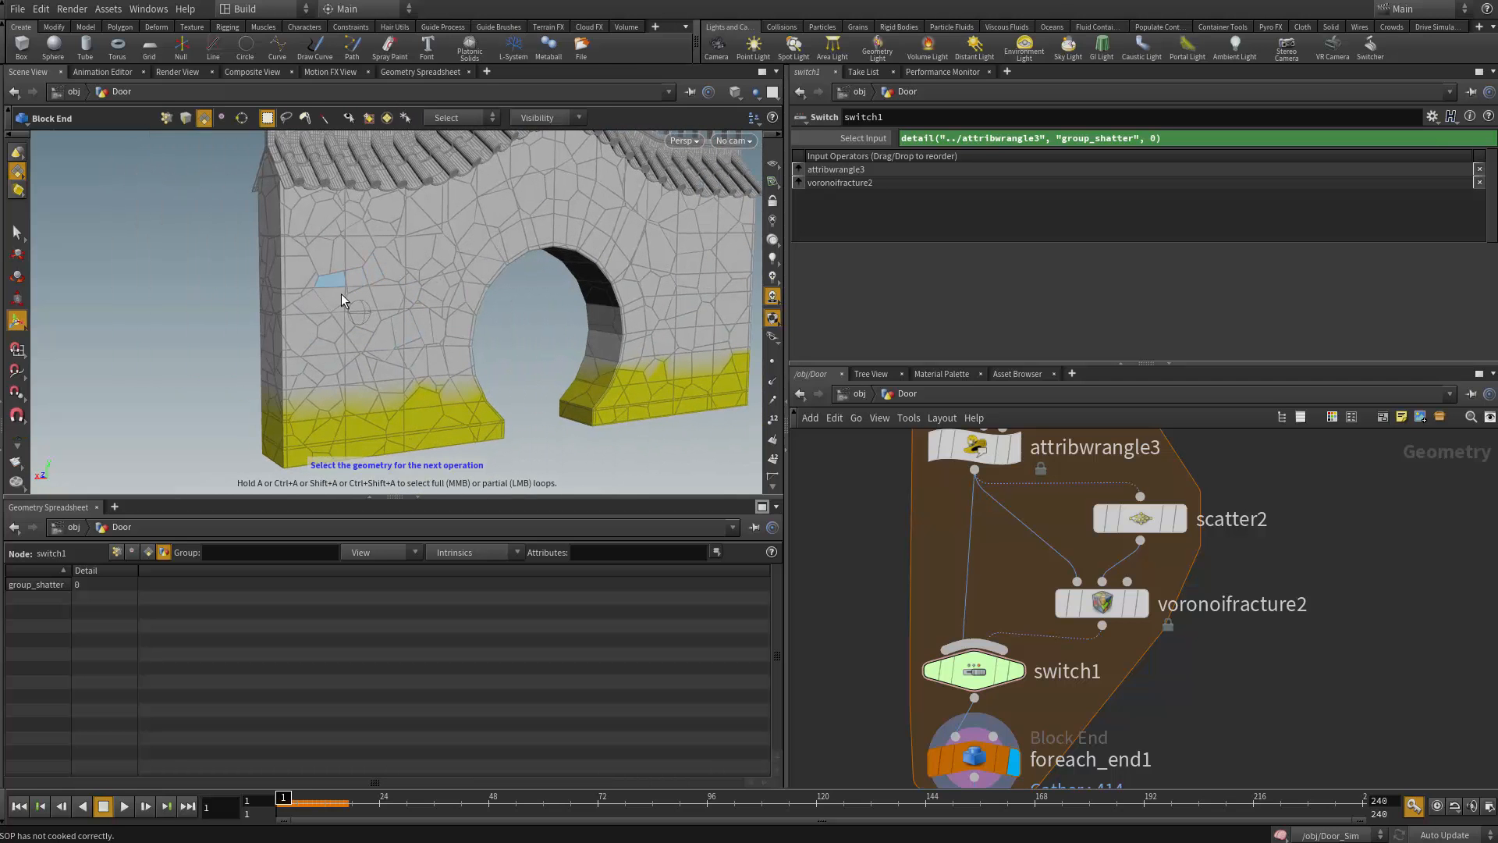
{"action": "left_click_drag", "start_coordinate": [535, 324], "coordinate": [600, 348], "text": "alt"}
{"action": "middle_click_drag", "start_coordinate": [676, 263], "coordinate": [531, 241], "text": "alt"}
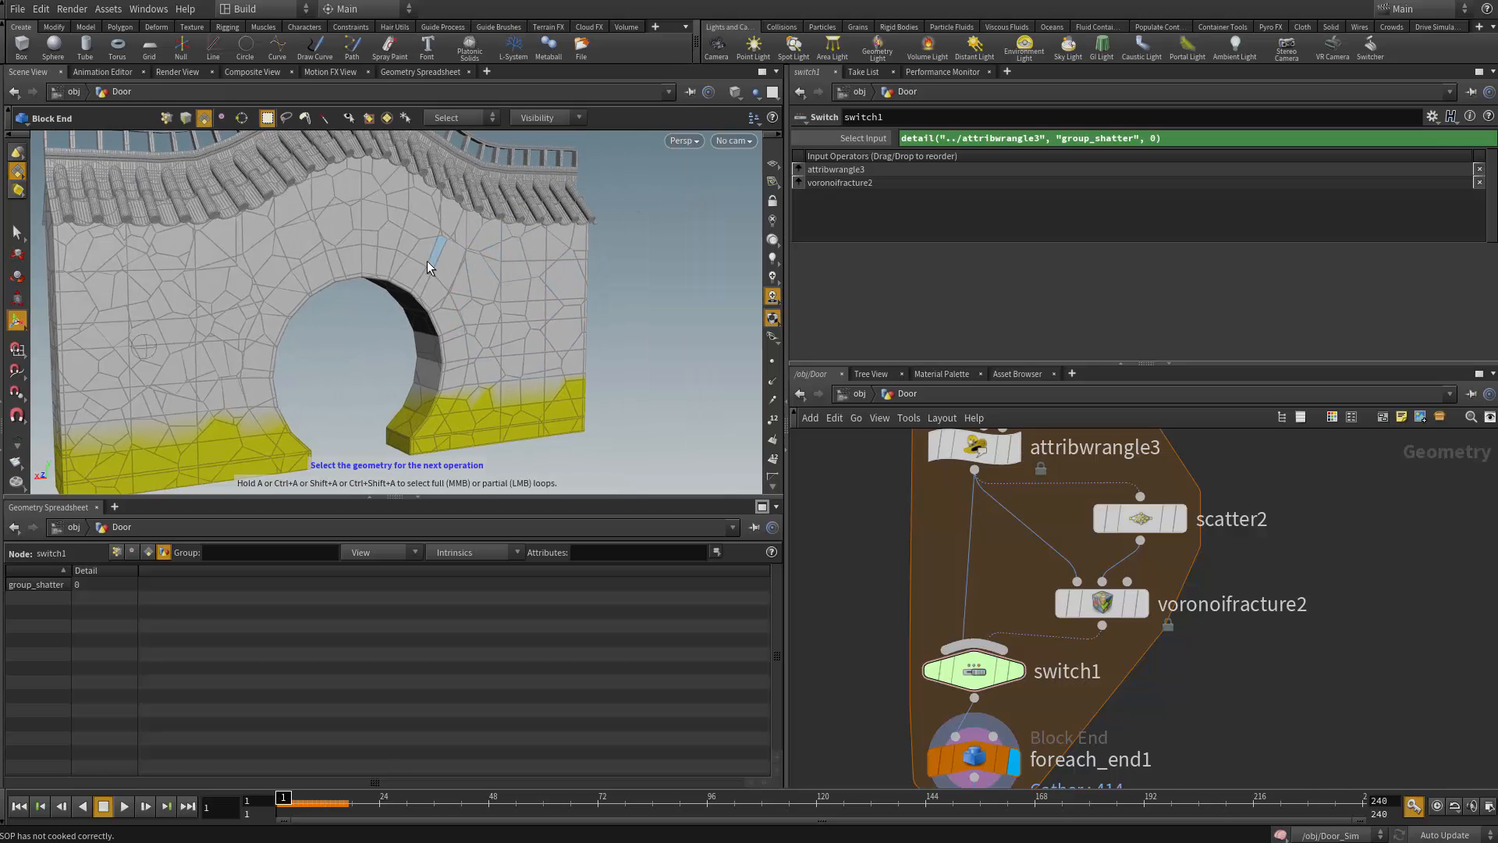
{"action": "left_click_drag", "start_coordinate": [365, 344], "coordinate": [465, 308], "text": "alt"}
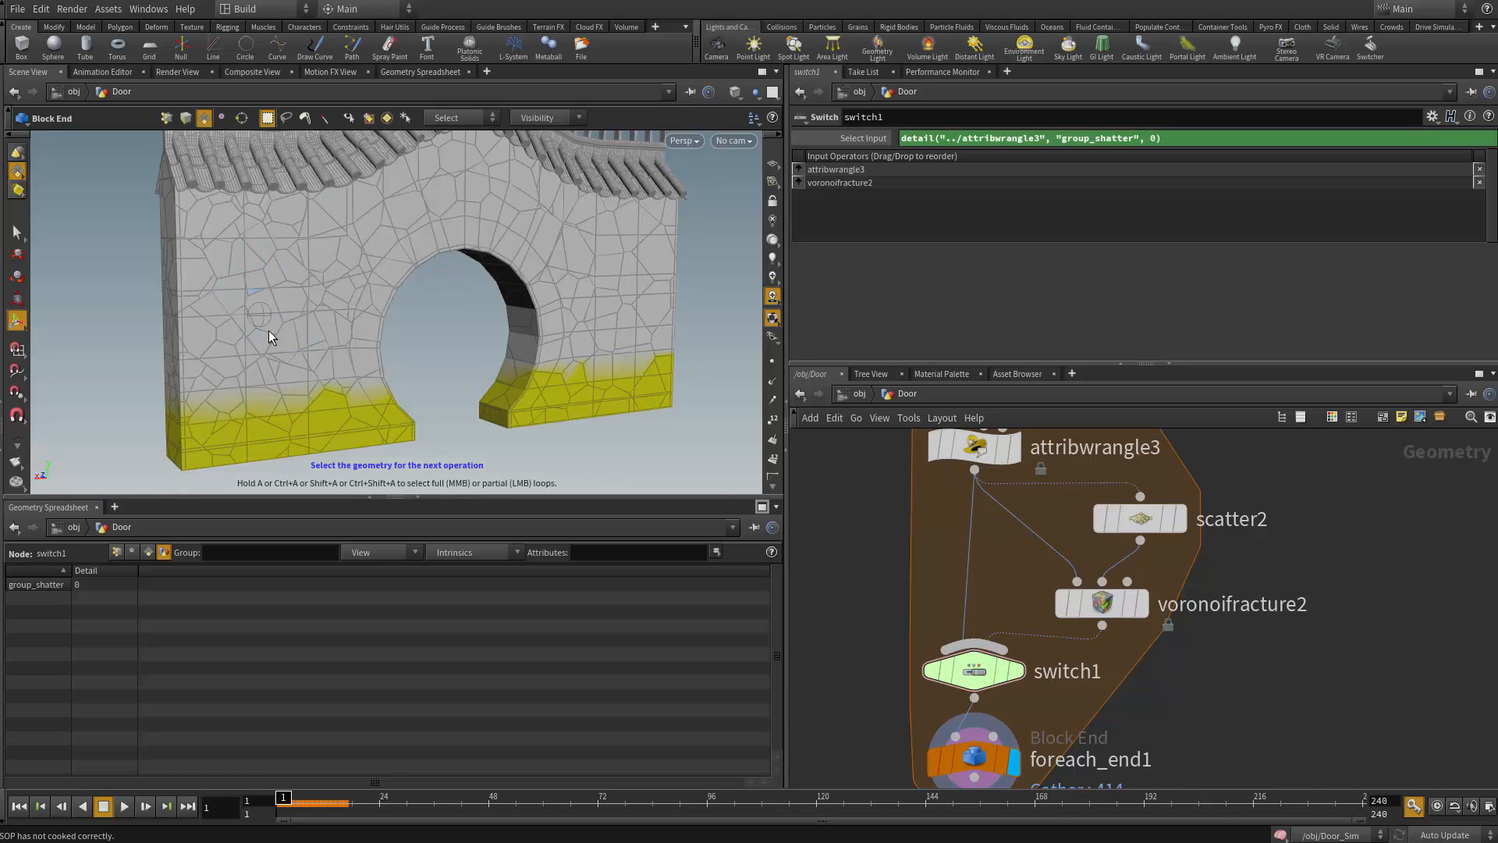
Set scatter2's Force Total Count to 16, trying 8 first
{"action": "middle_click_drag", "start_coordinate": [875, 586], "coordinate": [889, 397]}
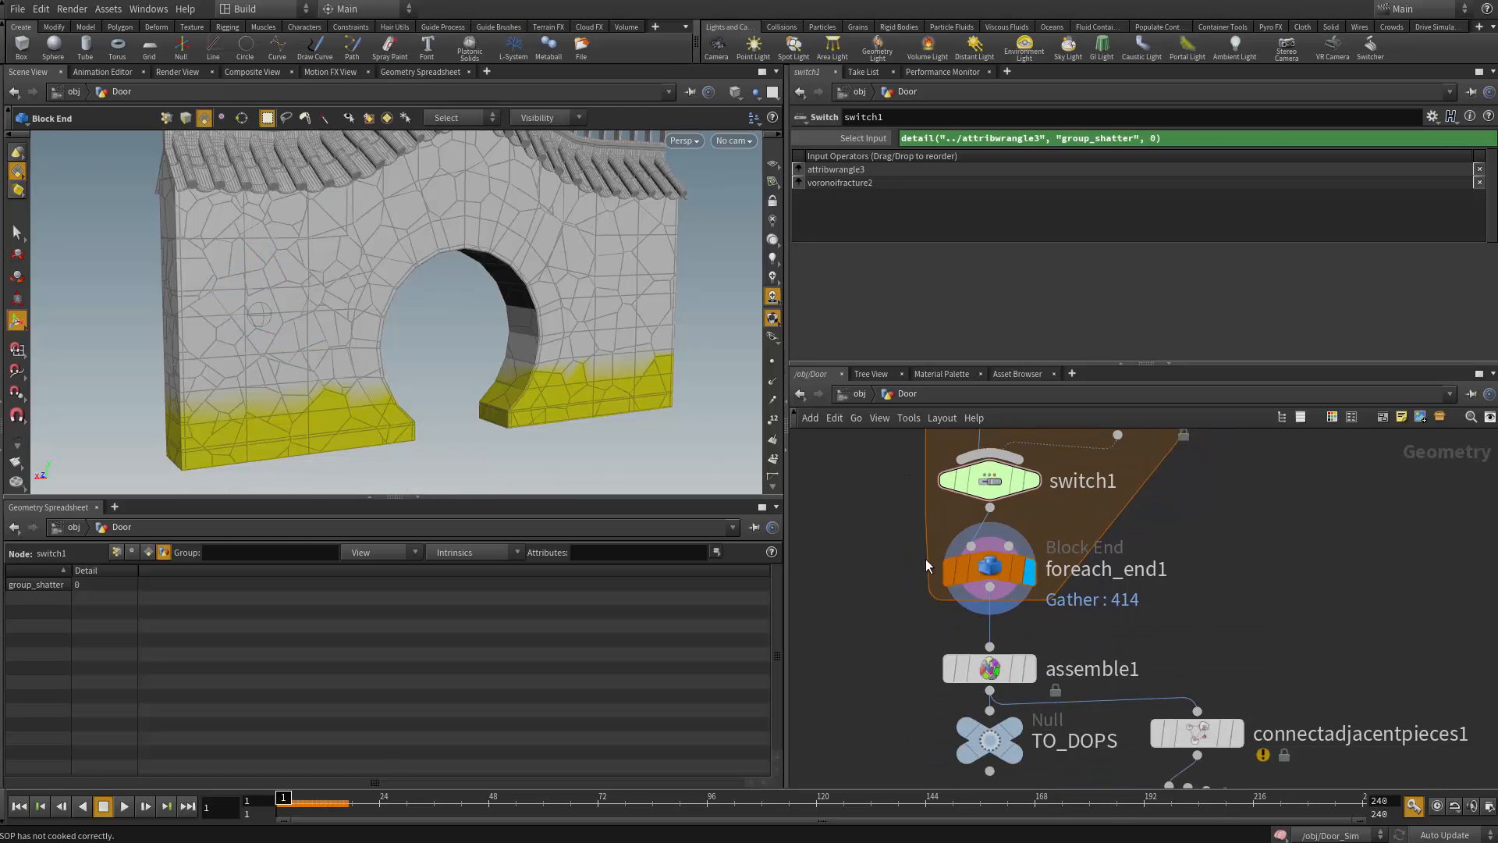
{"action": "middle_click_drag", "start_coordinate": [1185, 544], "coordinate": [1179, 738]}
{"action": "left_click", "coordinate": [1147, 544]}
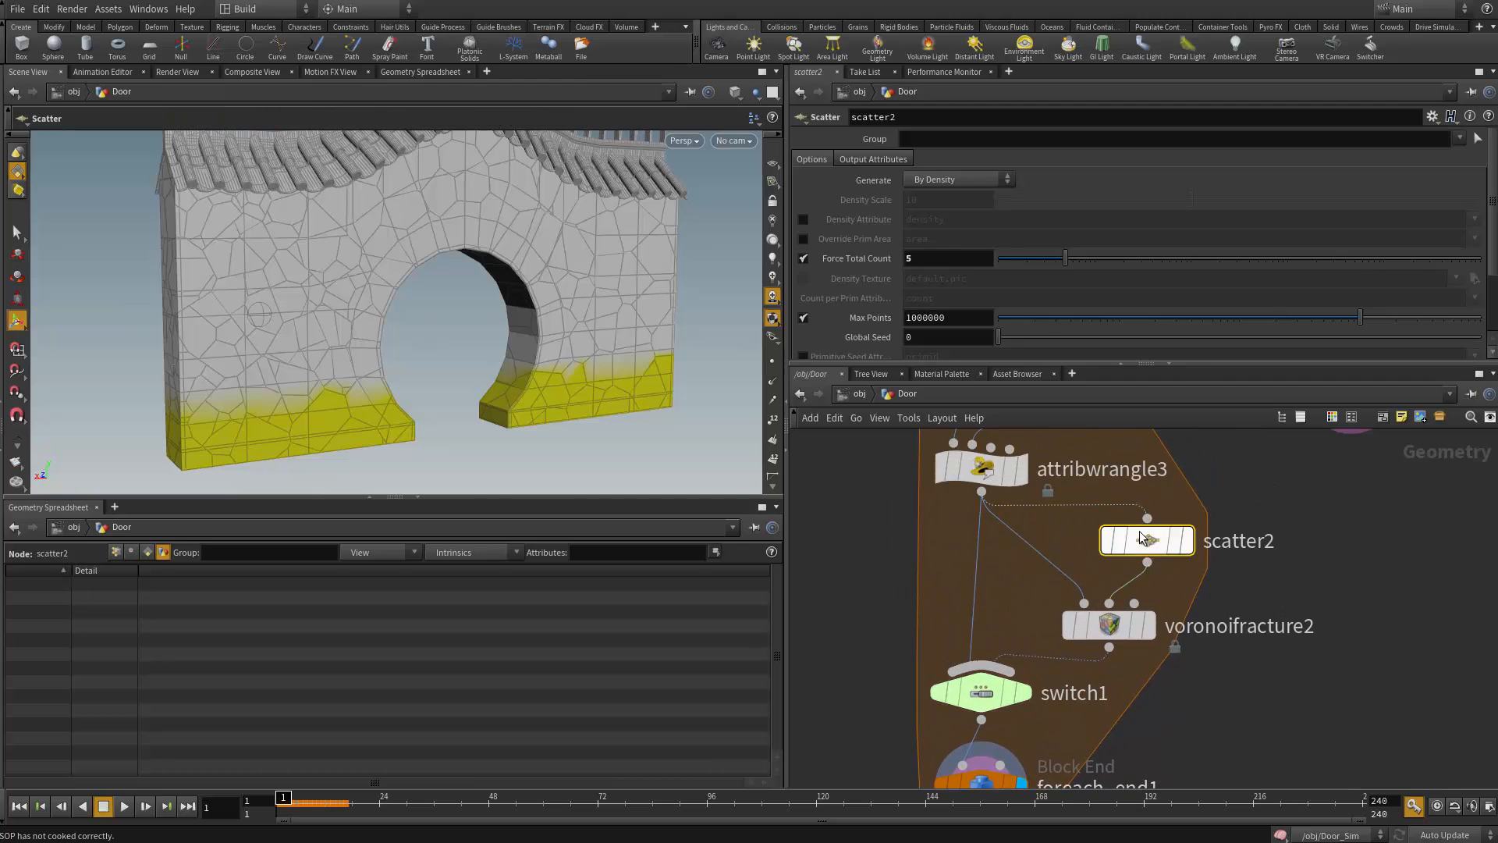
{"action": "left_click_drag", "start_coordinate": [907, 273], "coordinate": [892, 279]}
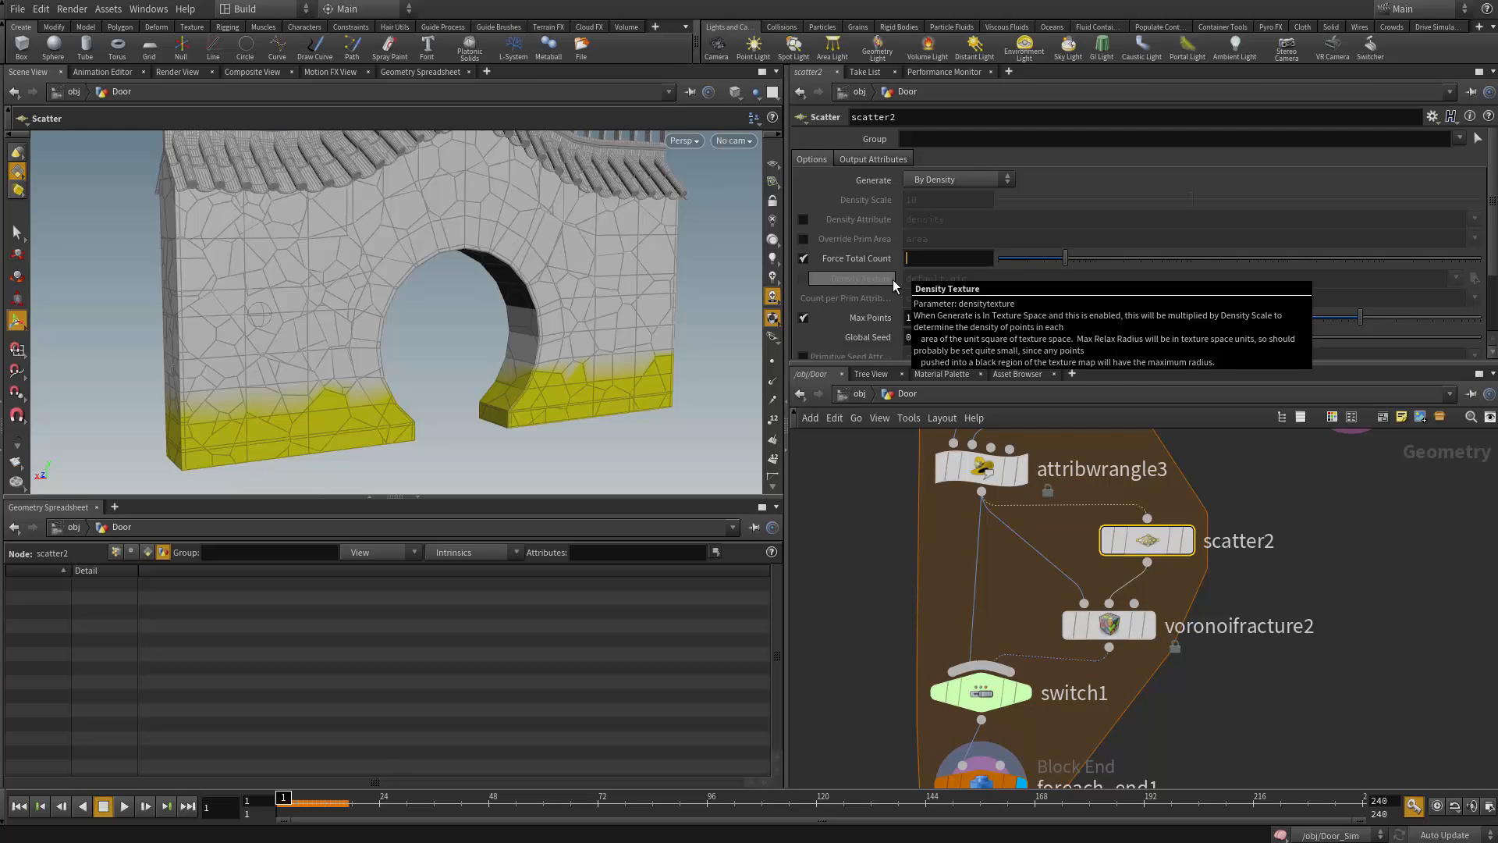
{"action": "type", "text": "8"}
{"action": "key", "text": "Return"}
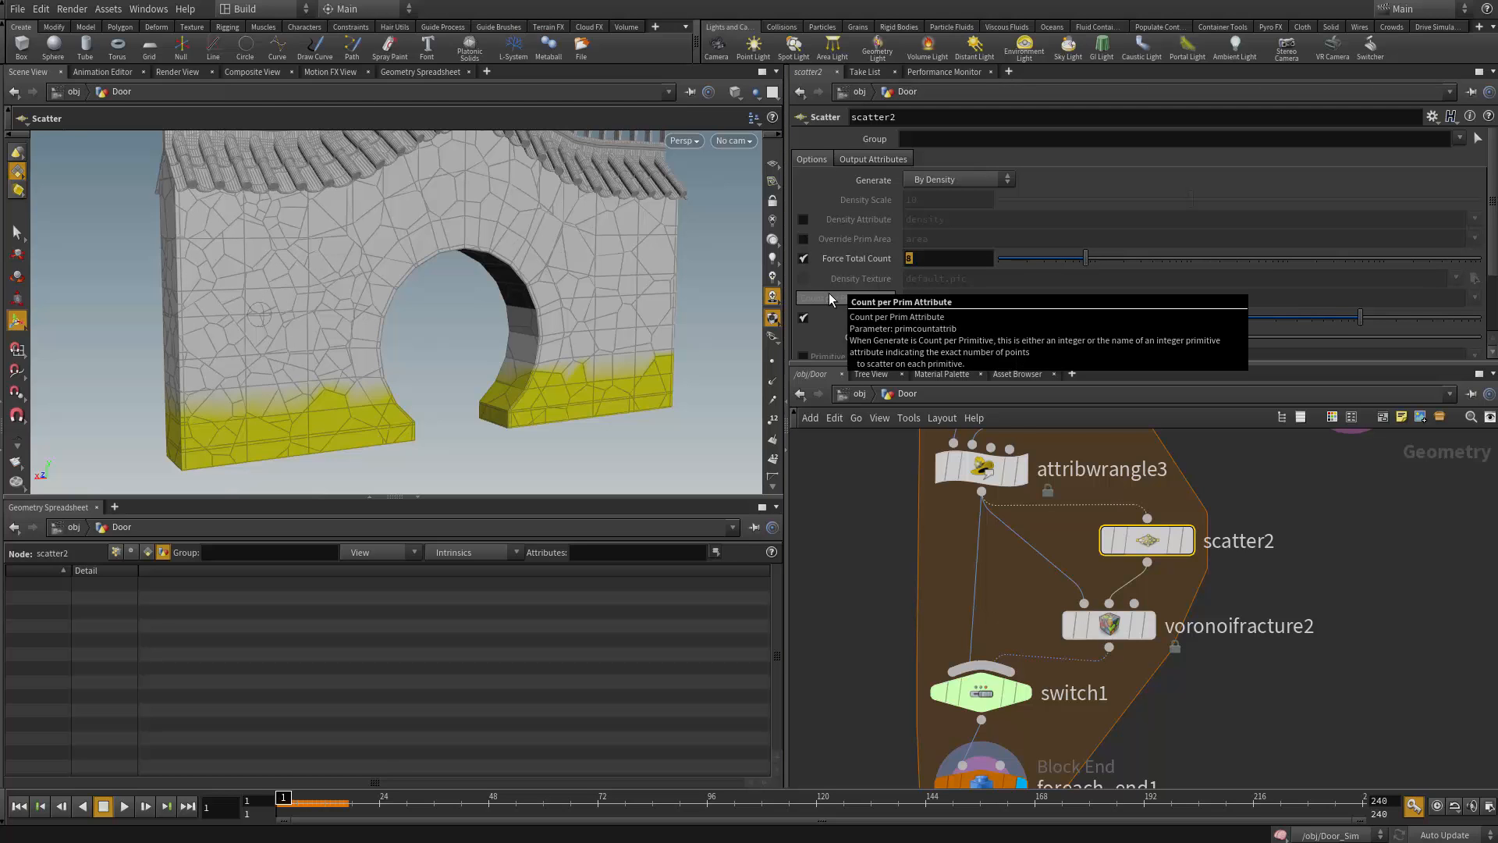
{"action": "type", "text": "16"}
{"action": "key", "text": "Return"}
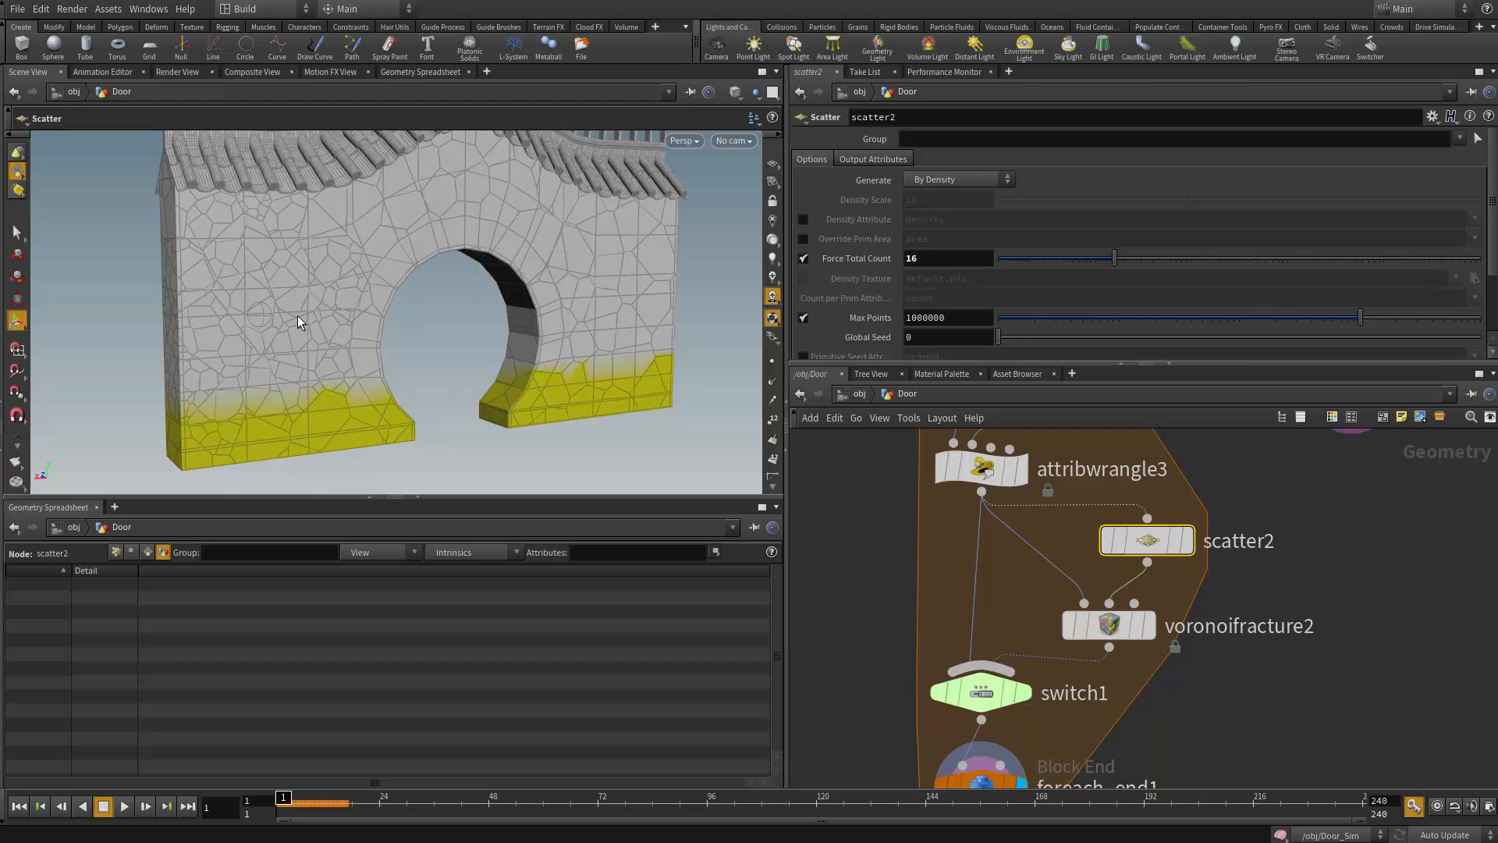
Inspect the more finely fractured gate from both sides and display the dopimport1 node
{"action": "left_click_drag", "start_coordinate": [283, 365], "coordinate": [321, 300], "text": "alt"}
{"action": "right_click_drag", "start_coordinate": [321, 301], "coordinate": [328, 398], "text": "alt"}
{"action": "left_click_drag", "start_coordinate": [327, 398], "coordinate": [522, 362], "text": "alt"}
{"action": "right_click_drag", "start_coordinate": [522, 361], "coordinate": [445, 343], "text": "alt"}
{"action": "middle_click_drag", "start_coordinate": [444, 343], "coordinate": [391, 394], "text": "alt"}
{"action": "left_click_drag", "start_coordinate": [390, 394], "coordinate": [448, 361], "text": "alt"}
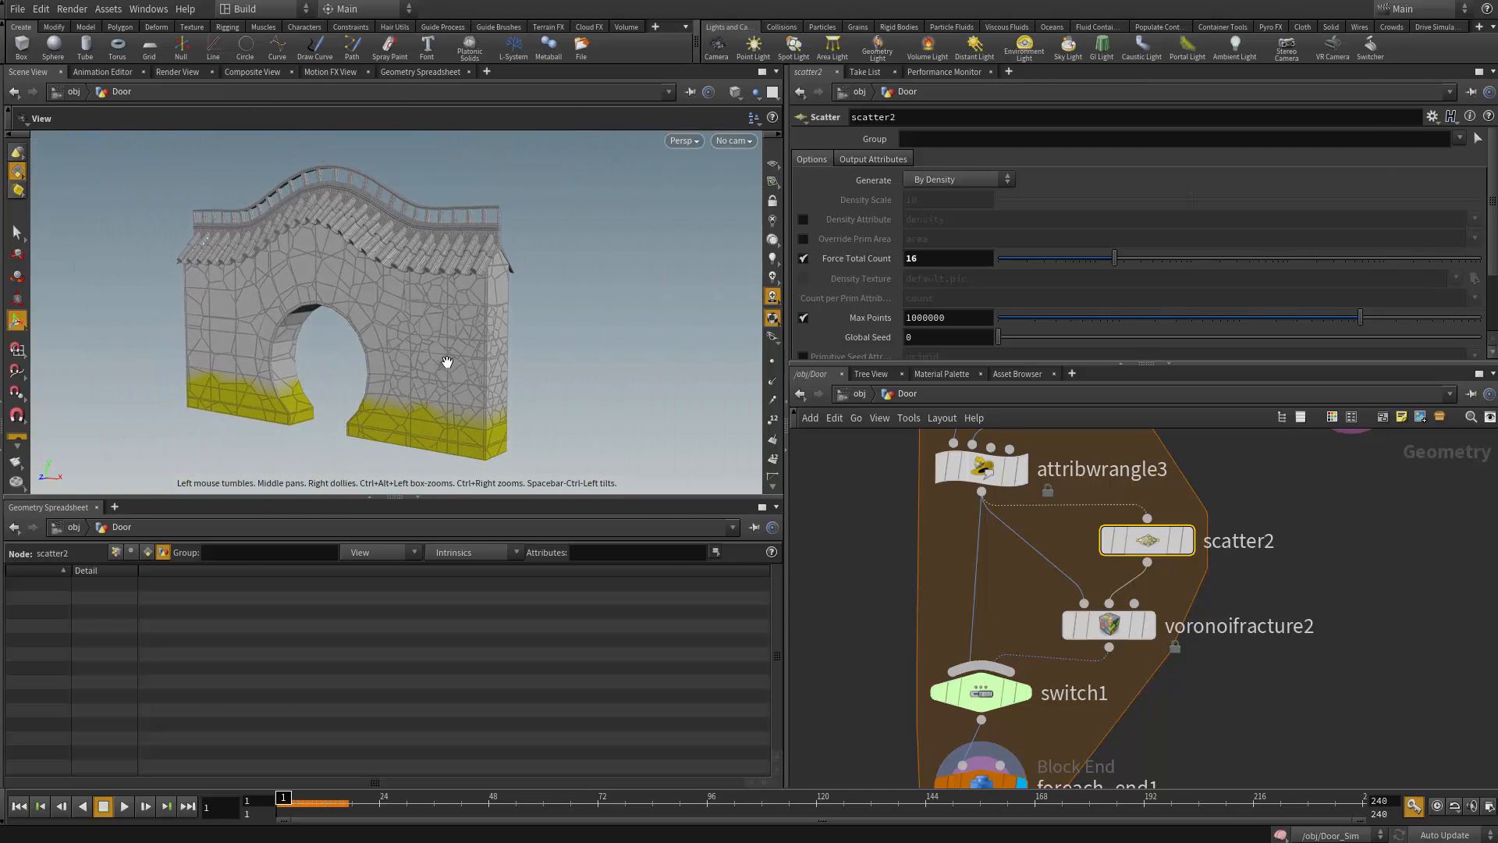
{"action": "middle_click_drag", "start_coordinate": [851, 540], "coordinate": [879, 464]}
{"action": "scroll", "coordinate": [878, 464], "scroll_direction": "down", "scroll_amount": 2}
{"action": "middle_click_drag", "start_coordinate": [895, 689], "coordinate": [911, 525]}
{"action": "left_click", "coordinate": [1010, 659]}
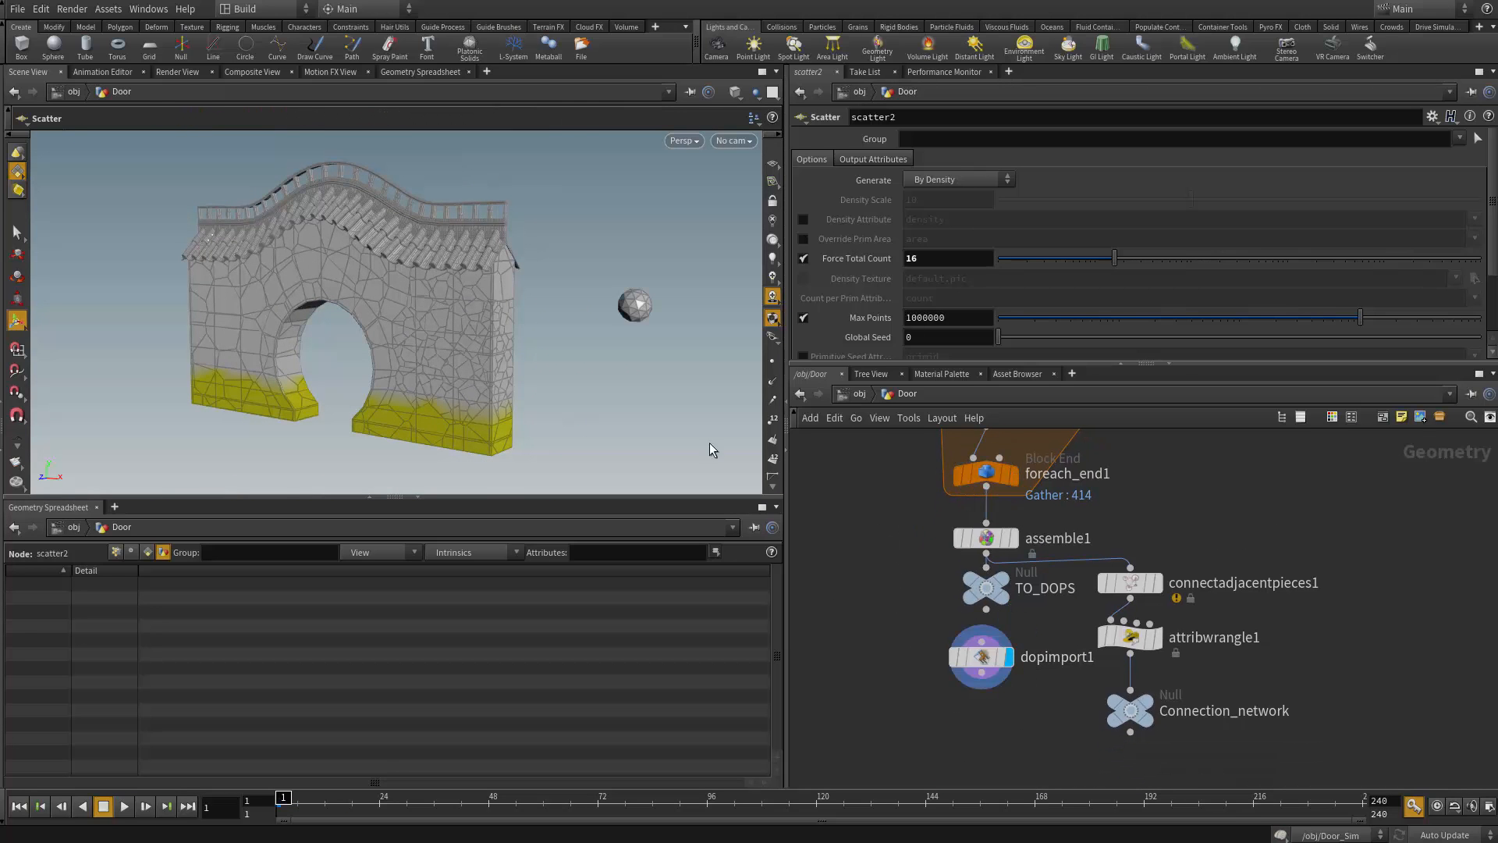
Change the viewport display of the simulated gate to Flat Shaded
{"action": "middle_click_drag", "start_coordinate": [579, 389], "coordinate": [556, 382]}
{"action": "left_click", "coordinate": [734, 92]}
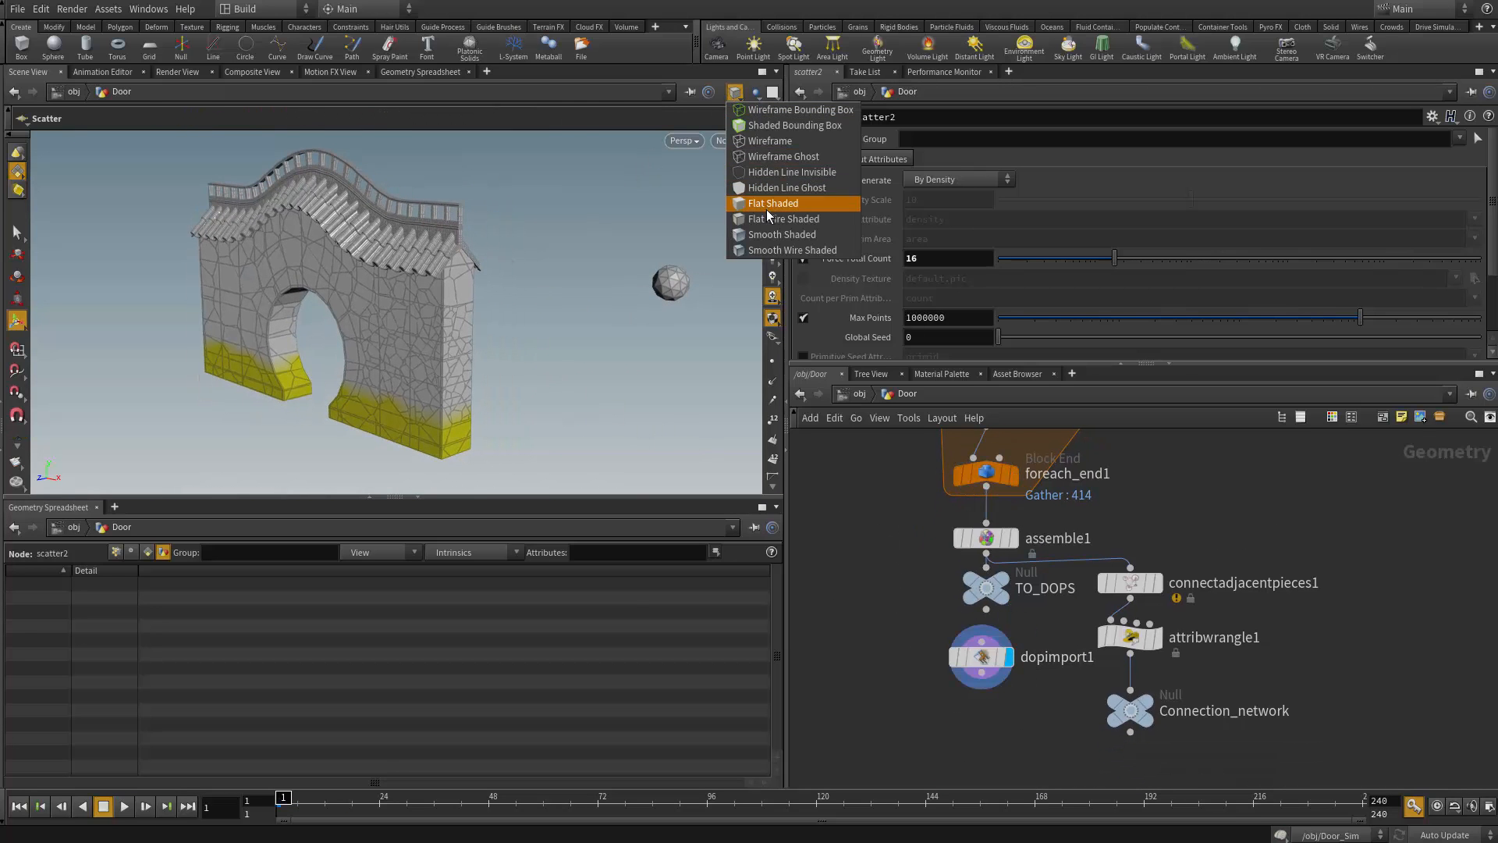
{"action": "left_click", "coordinate": [766, 205]}
Play the gate destruction simulation, return to frame 1 and replay it
{"action": "left_click_drag", "start_coordinate": [538, 277], "coordinate": [452, 344]}
{"action": "left_click", "coordinate": [124, 805]}
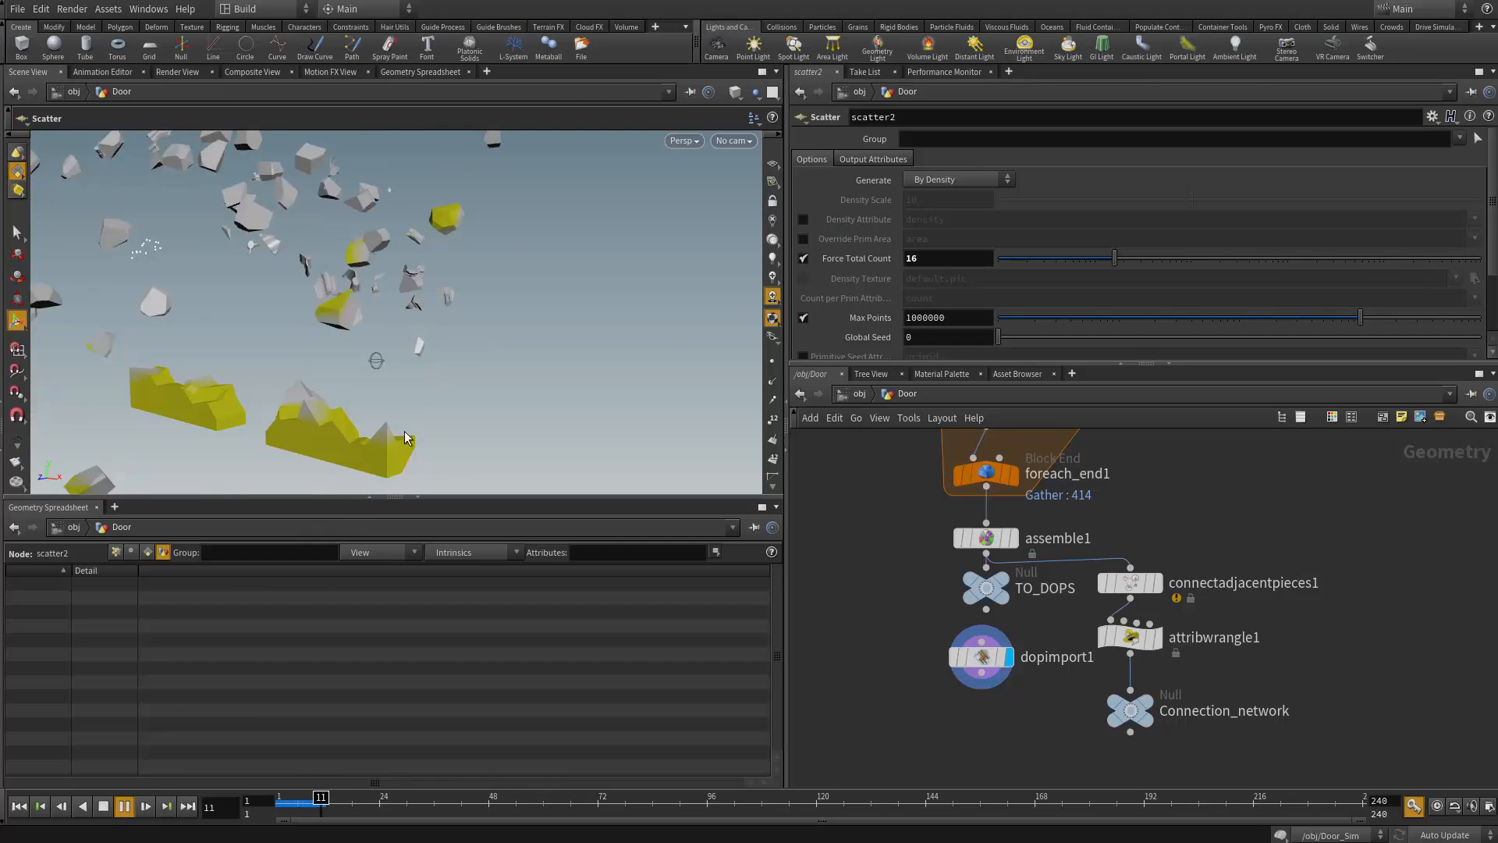
{"action": "left_click", "coordinate": [98, 809]}
{"action": "left_click", "coordinate": [19, 809]}
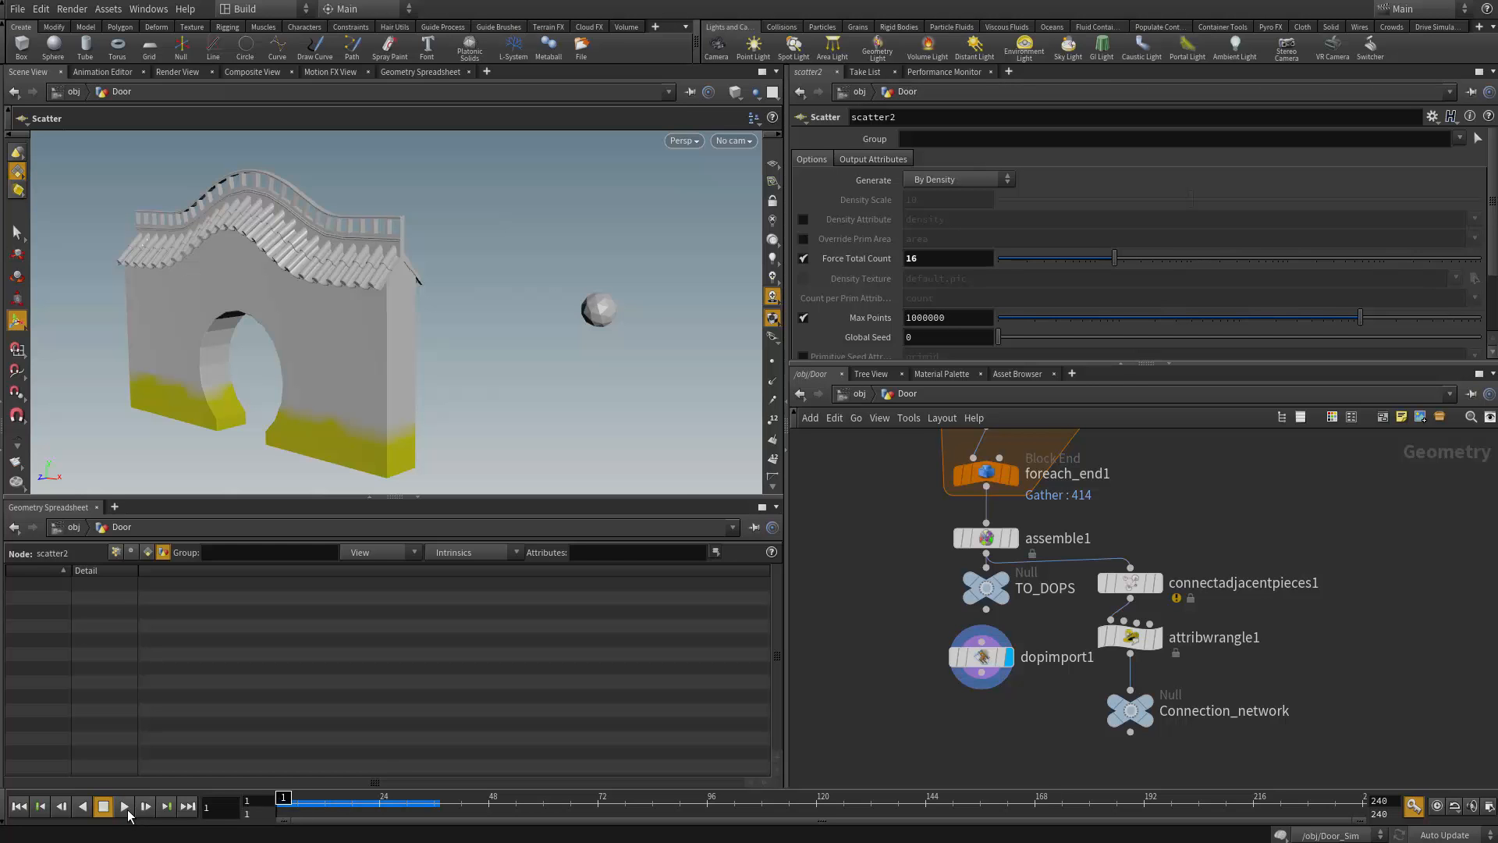
{"action": "left_click", "coordinate": [126, 808]}
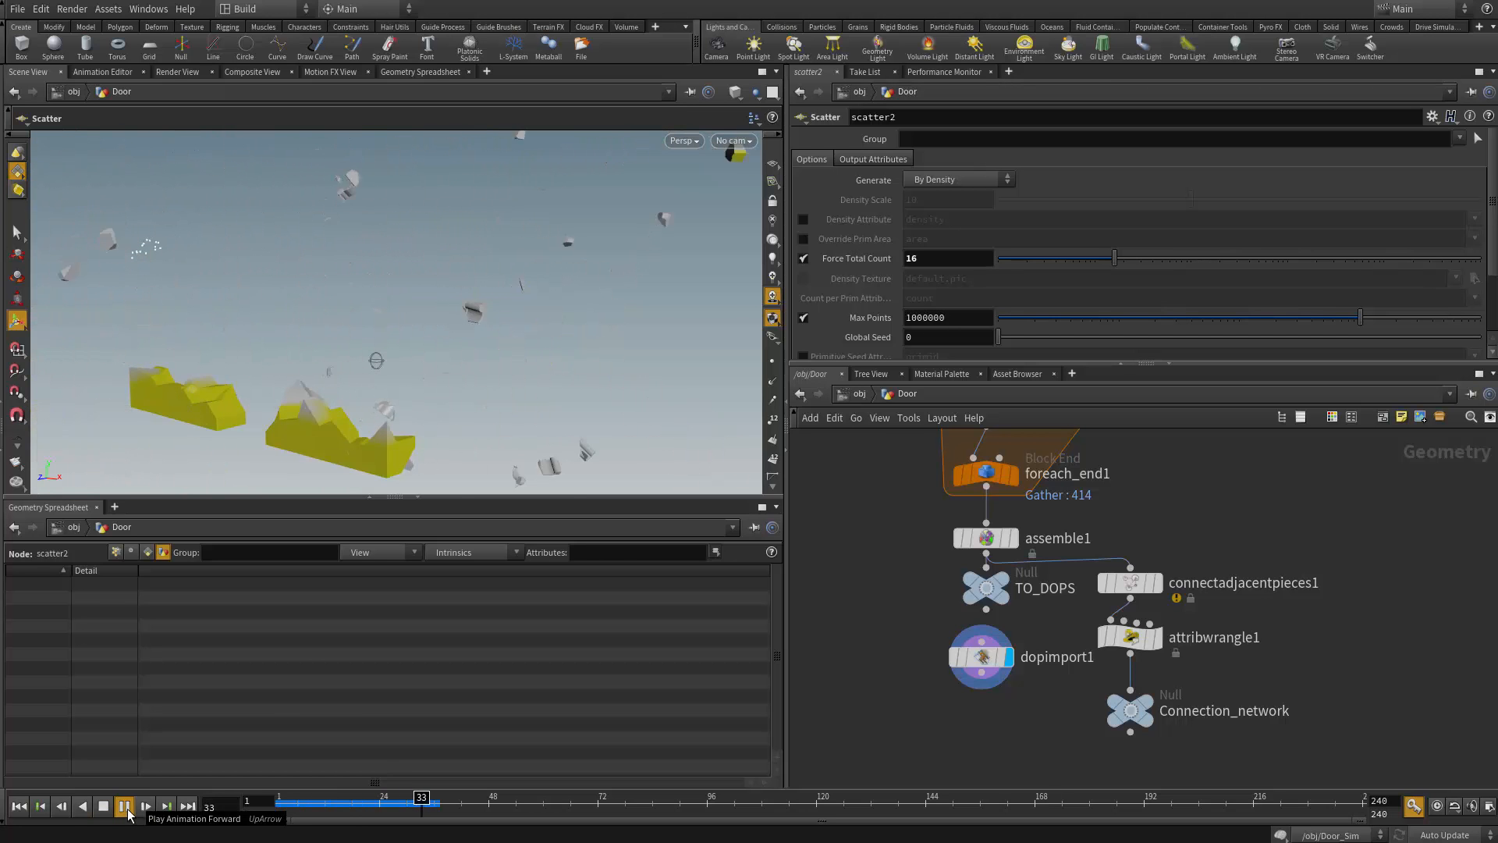
Stop the gate destruction playback and return the simulation to frame 1
{"action": "left_click", "coordinate": [97, 809]}
{"action": "left_click", "coordinate": [19, 810]}
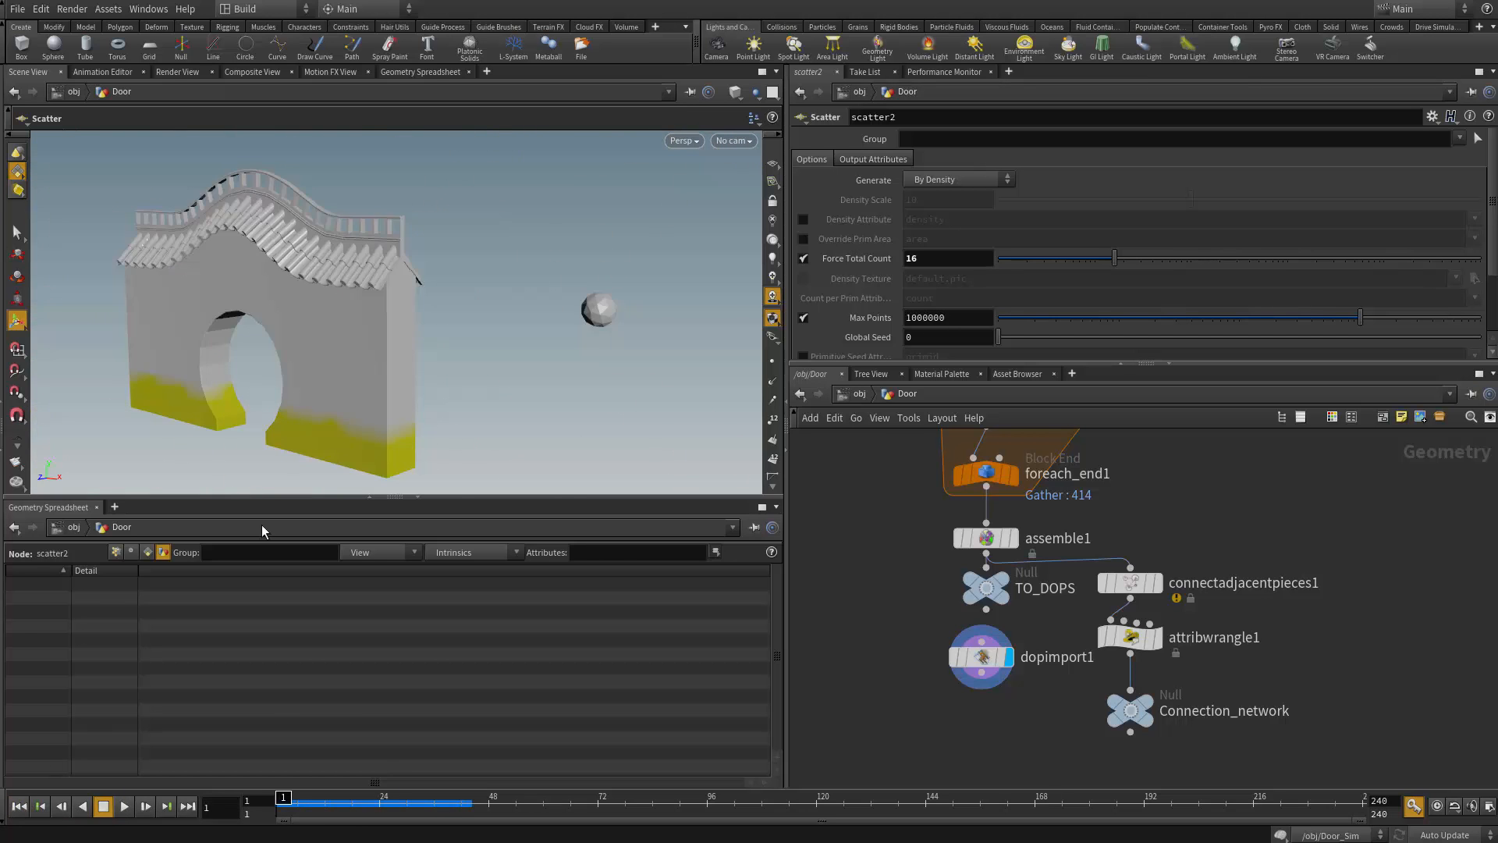
{"action": "left_click_drag", "start_coordinate": [460, 269], "coordinate": [751, 437], "text": "alt"}
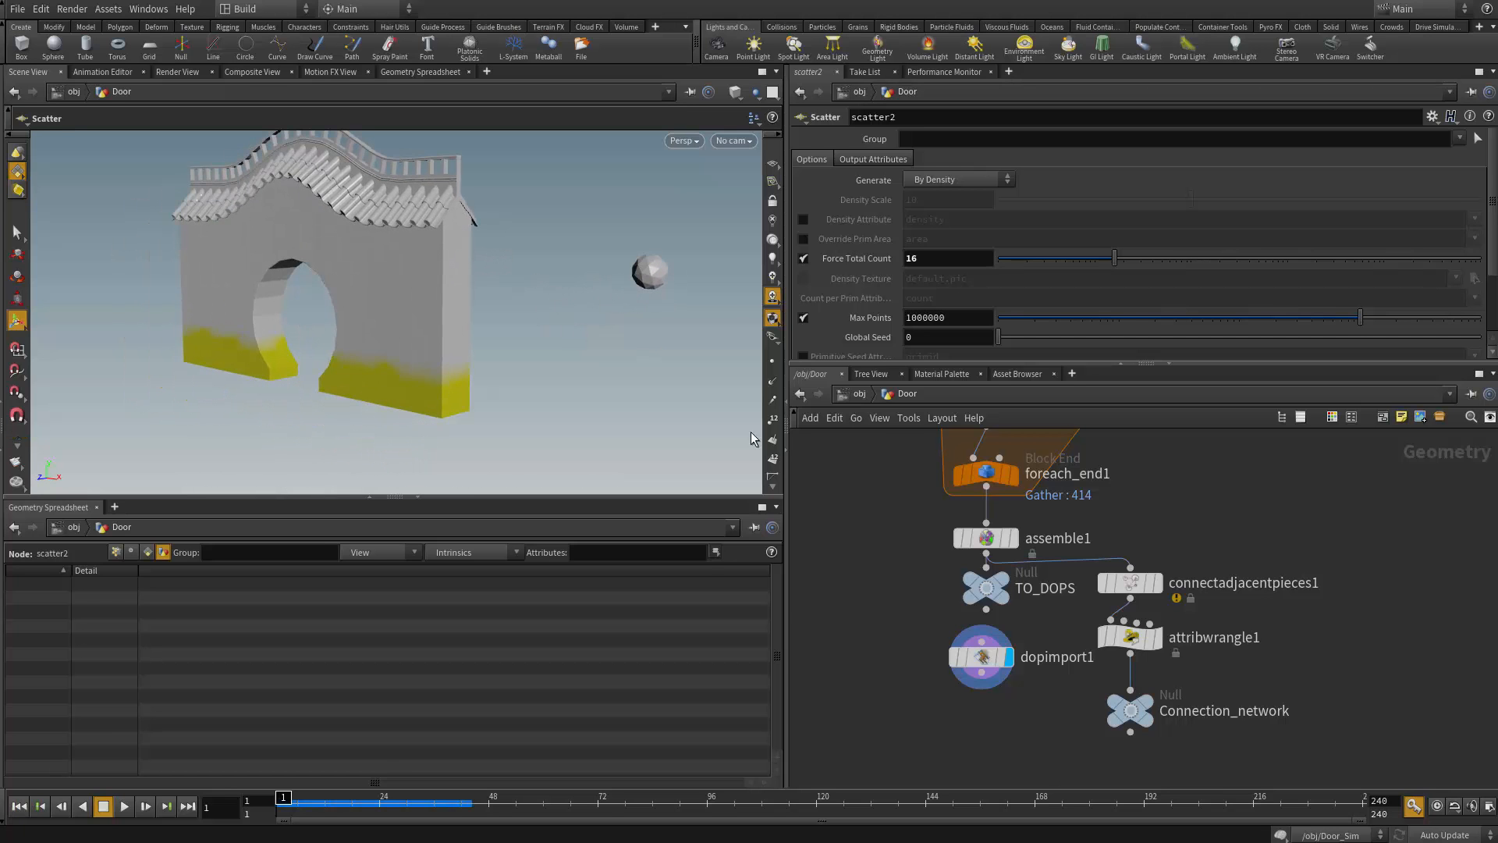
Open the Door_Sim network and switch the viewport to wireframe shading
{"action": "key", "text": "u"}
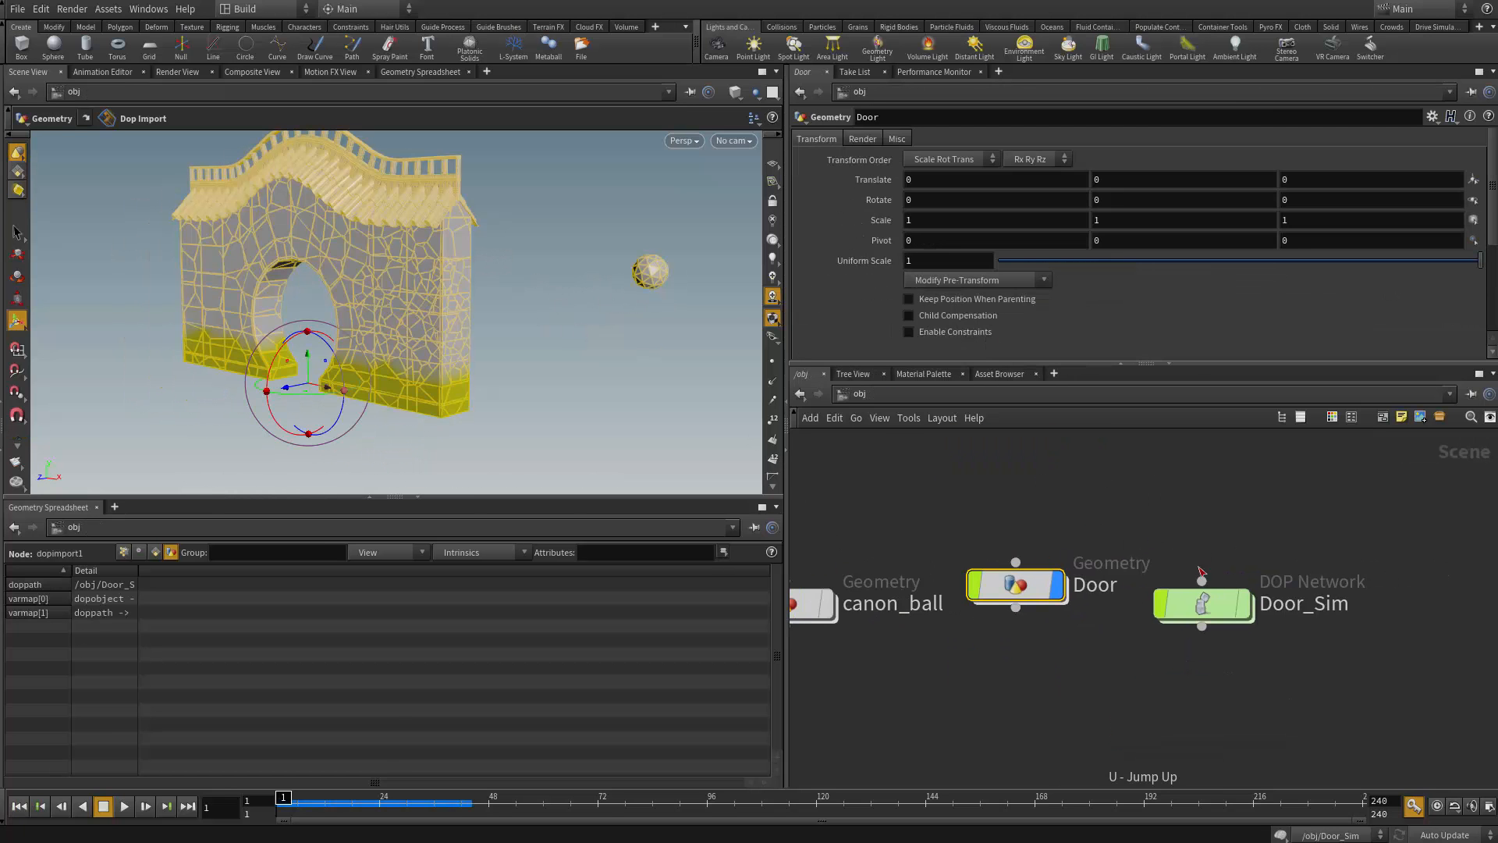
{"action": "double_click", "coordinate": [1204, 607]}
{"action": "mouse_move", "coordinate": [484, 328]}
{"action": "left_mouse_down", "text": "alt"}
{"action": "mouse_move", "coordinate": [546, 343]}
{"action": "mouse_move", "coordinate": [507, 341]}
{"action": "mouse_move", "coordinate": [591, 278]}
{"action": "mouse_move", "coordinate": [555, 281]}
{"action": "left_mouse_up", "text": "alt"}
{"action": "key", "text": "shift+w"}
{"action": "right_click_drag", "start_coordinate": [555, 281], "coordinate": [766, 395], "text": "alt"}
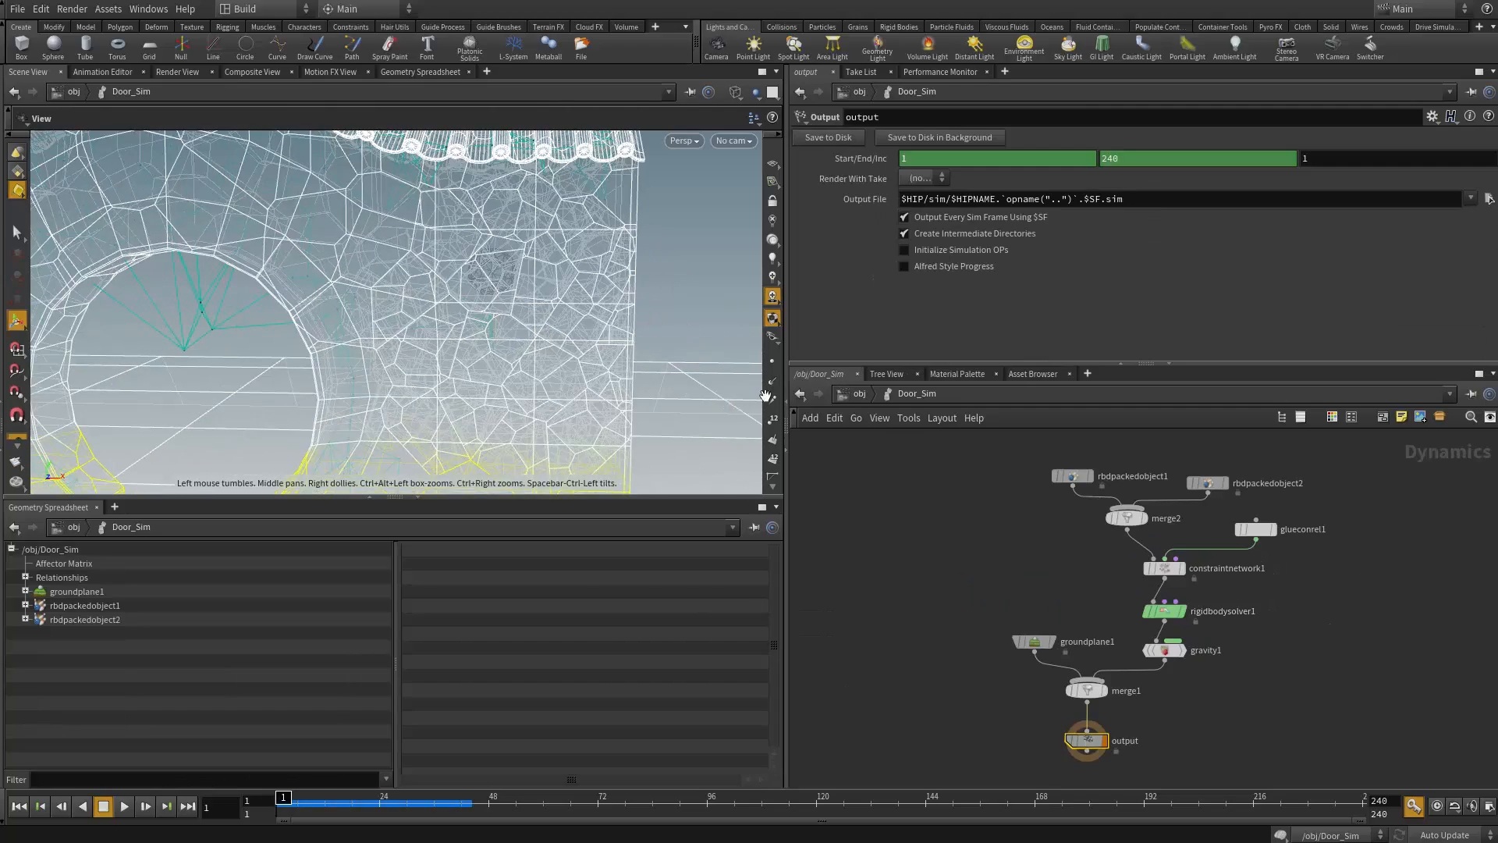
Examine the gate's constraint lines between fractured pieces from several sides, along with the glueconrel1 and constraintnetwork1 nodes
{"action": "middle_click_drag", "start_coordinate": [364, 287], "coordinate": [370, 346], "text": "alt"}
{"action": "left_click_drag", "start_coordinate": [370, 346], "coordinate": [201, 314], "text": "alt"}
{"action": "middle_click_drag", "start_coordinate": [201, 314], "coordinate": [298, 217], "text": "alt"}
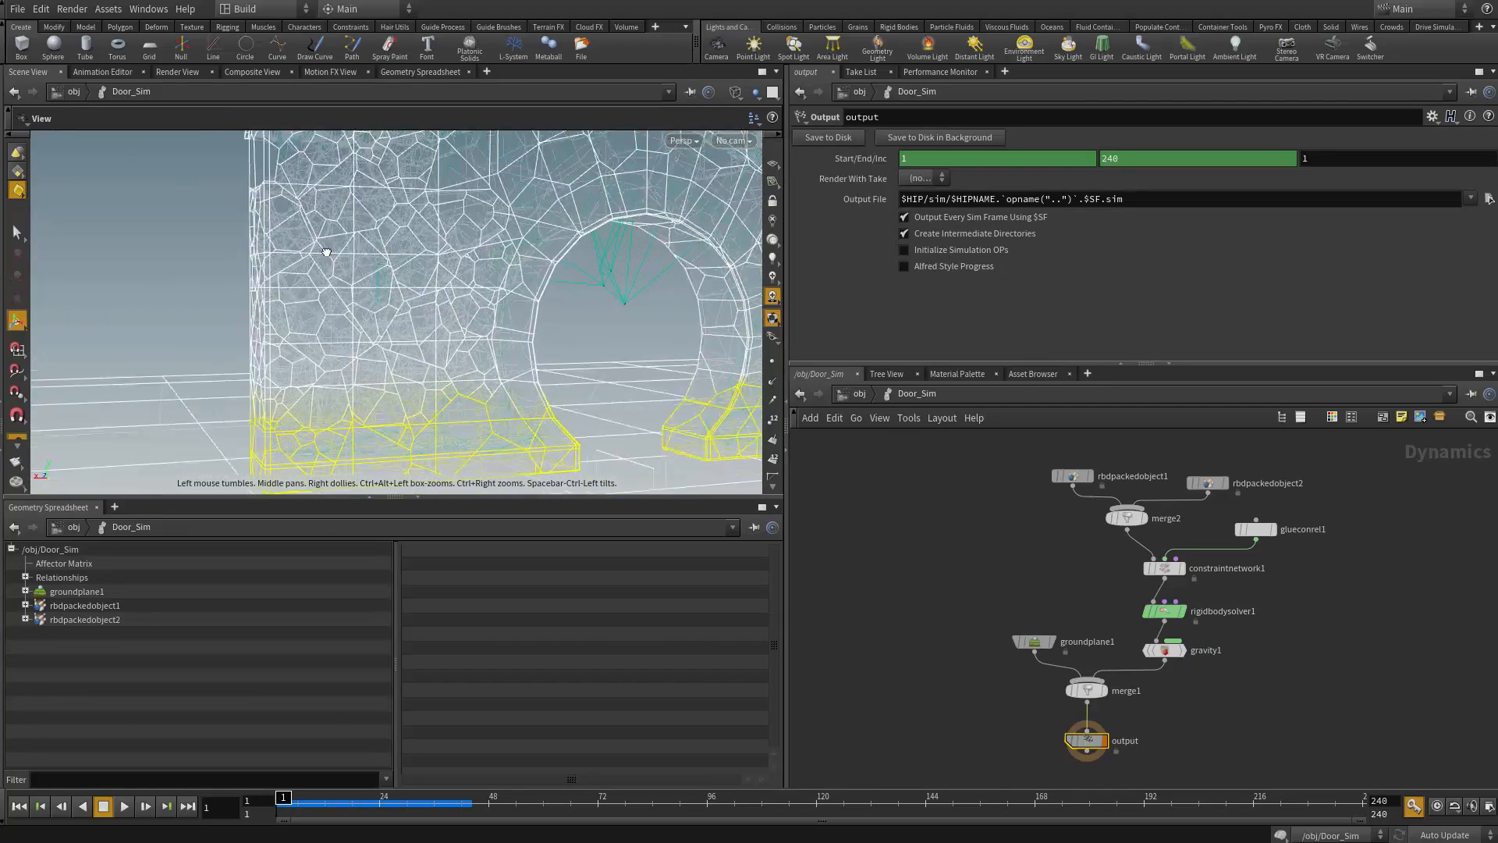
{"action": "left_click_drag", "start_coordinate": [298, 217], "coordinate": [686, 348], "text": "alt"}
{"action": "right_click_drag", "start_coordinate": [686, 348], "coordinate": [351, 273], "text": "alt"}
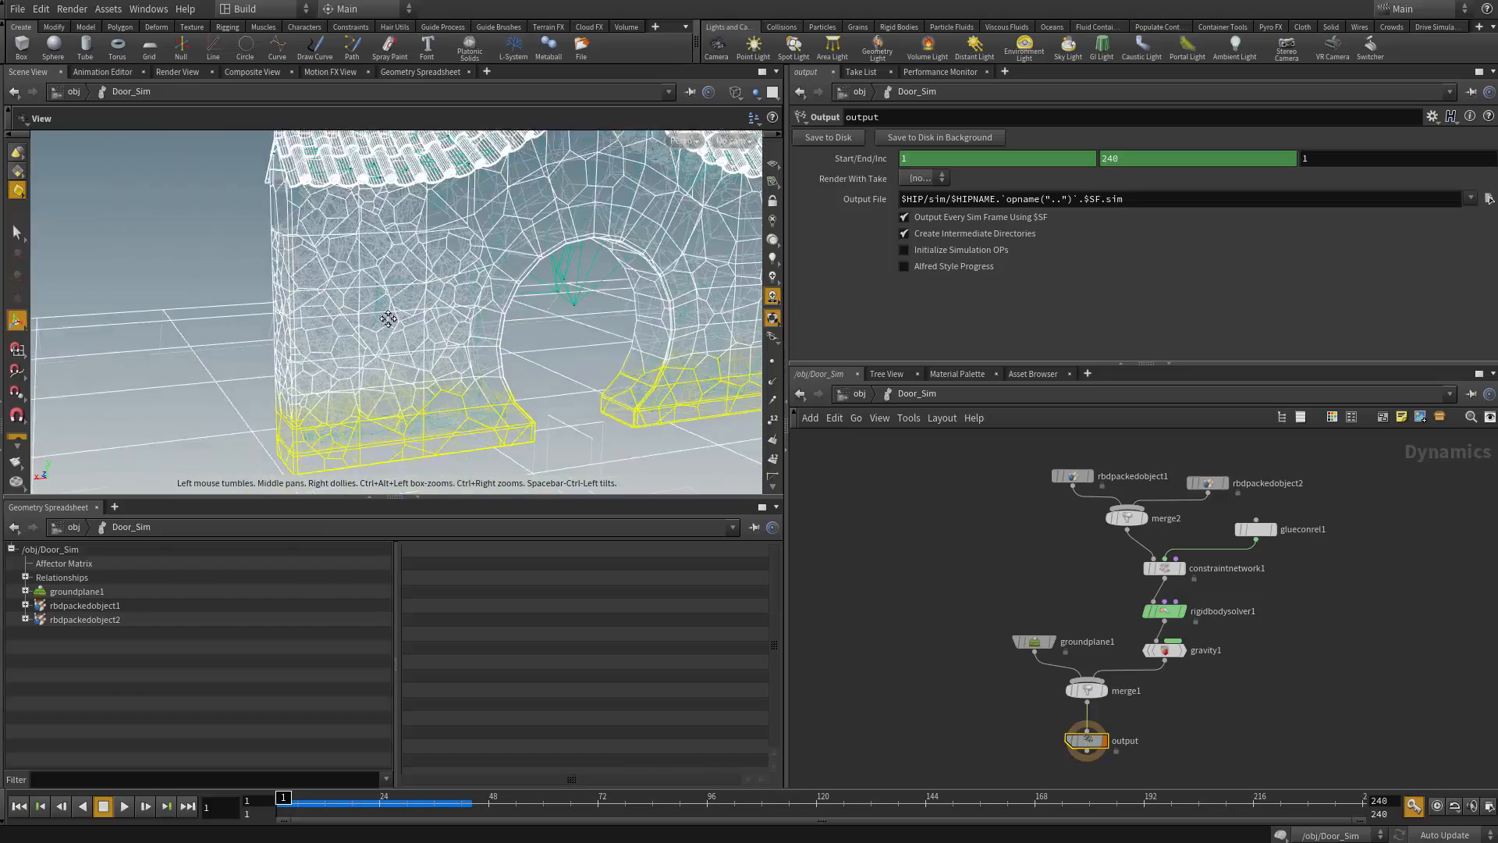
{"action": "left_click_drag", "start_coordinate": [351, 273], "coordinate": [468, 316], "text": "alt"}
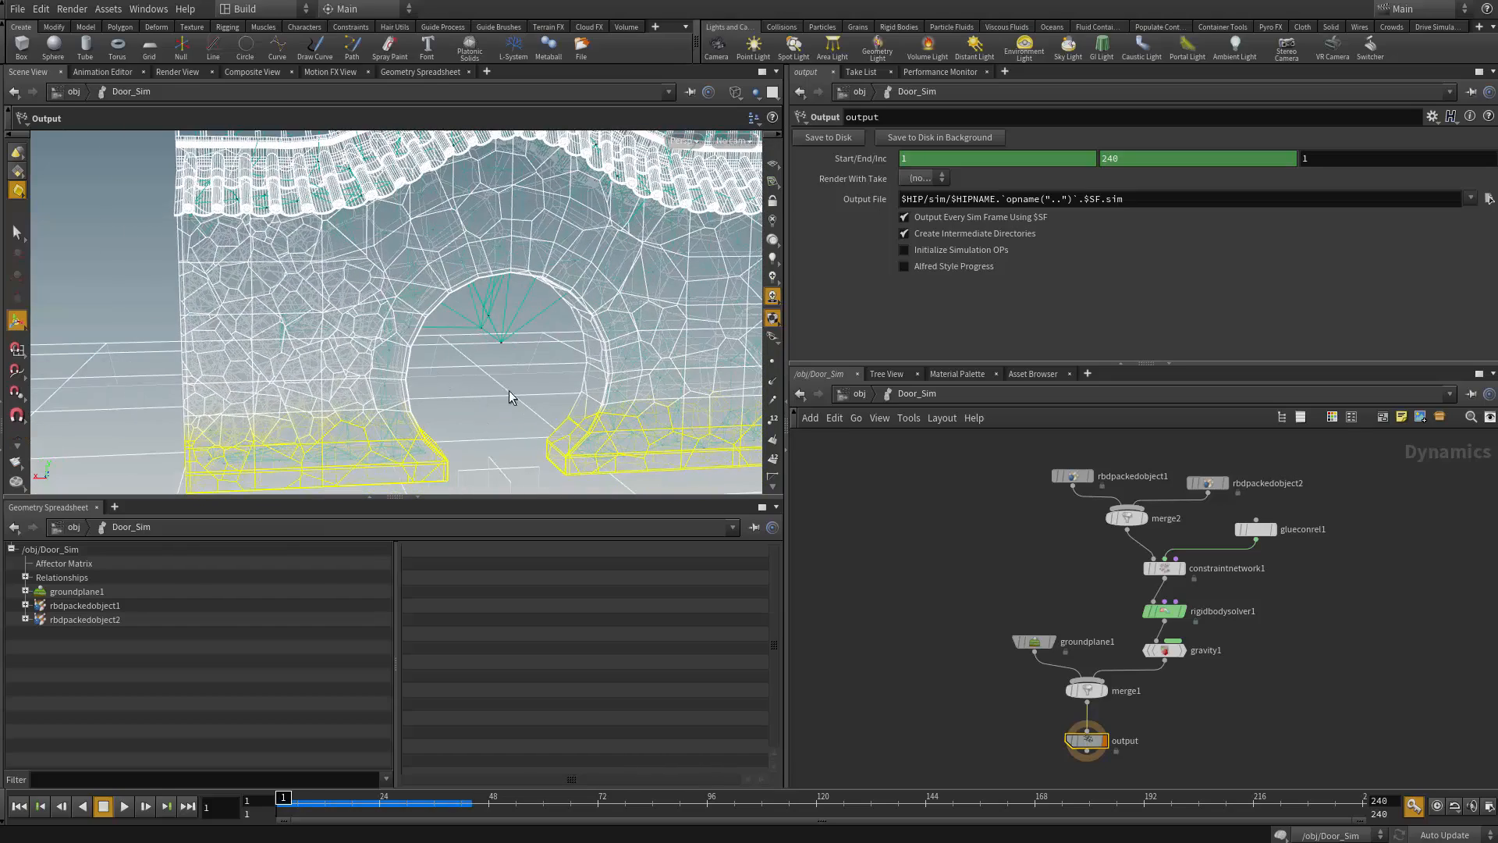
{"action": "middle_click_drag", "start_coordinate": [518, 291], "coordinate": [502, 317], "text": "alt"}
{"action": "left_click_drag", "start_coordinate": [502, 318], "coordinate": [561, 403], "text": "alt"}
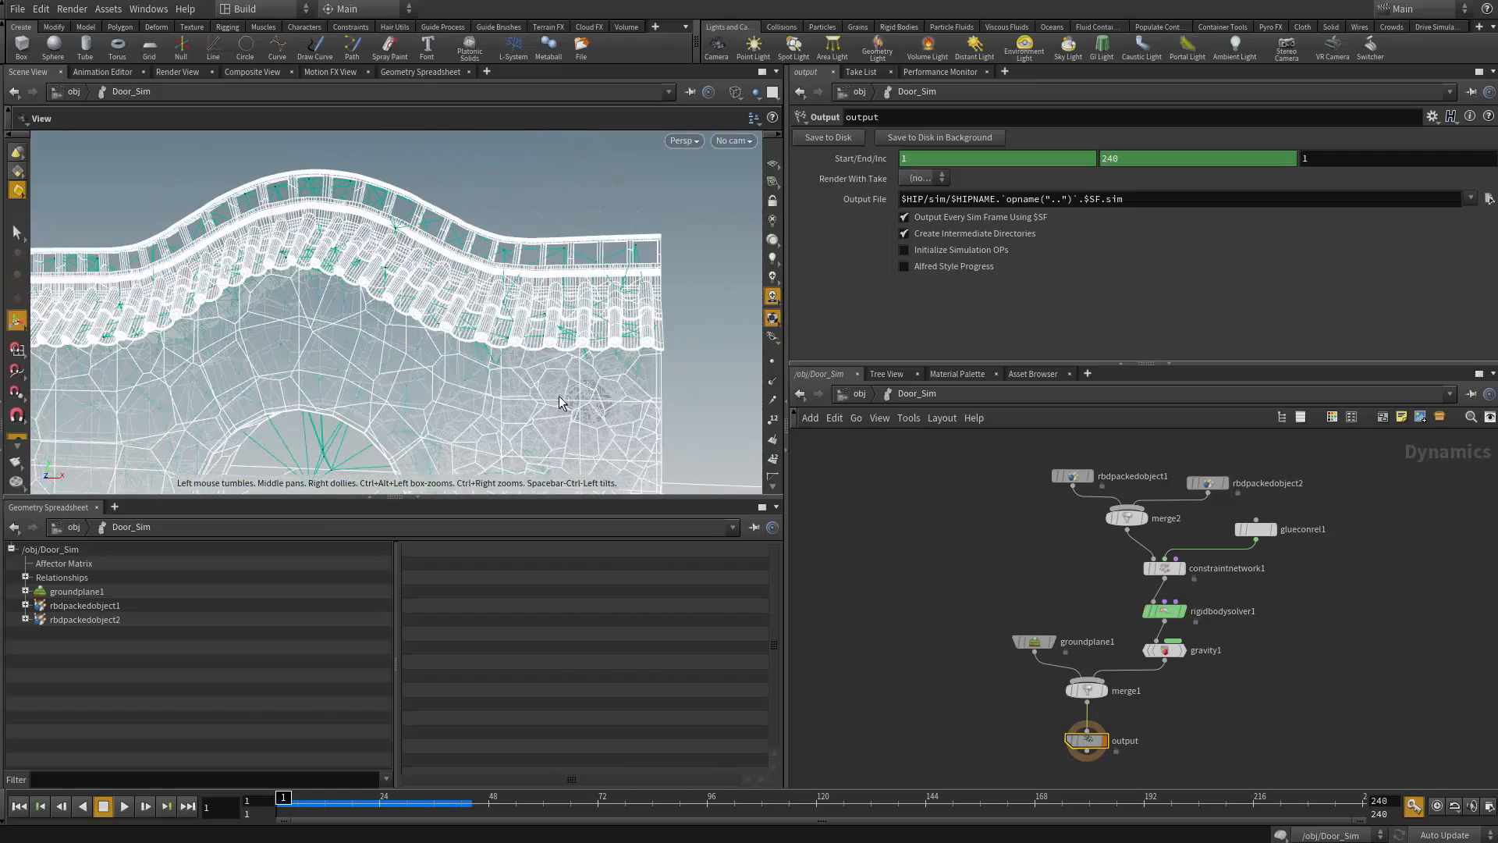
{"action": "middle_click_drag", "start_coordinate": [562, 402], "coordinate": [518, 291], "text": "alt"}
{"action": "right_click_drag", "start_coordinate": [518, 291], "coordinate": [453, 269], "text": "alt"}
{"action": "left_click_drag", "start_coordinate": [452, 269], "coordinate": [418, 321], "text": "alt"}
{"action": "middle_click_drag", "start_coordinate": [951, 500], "coordinate": [953, 560]}
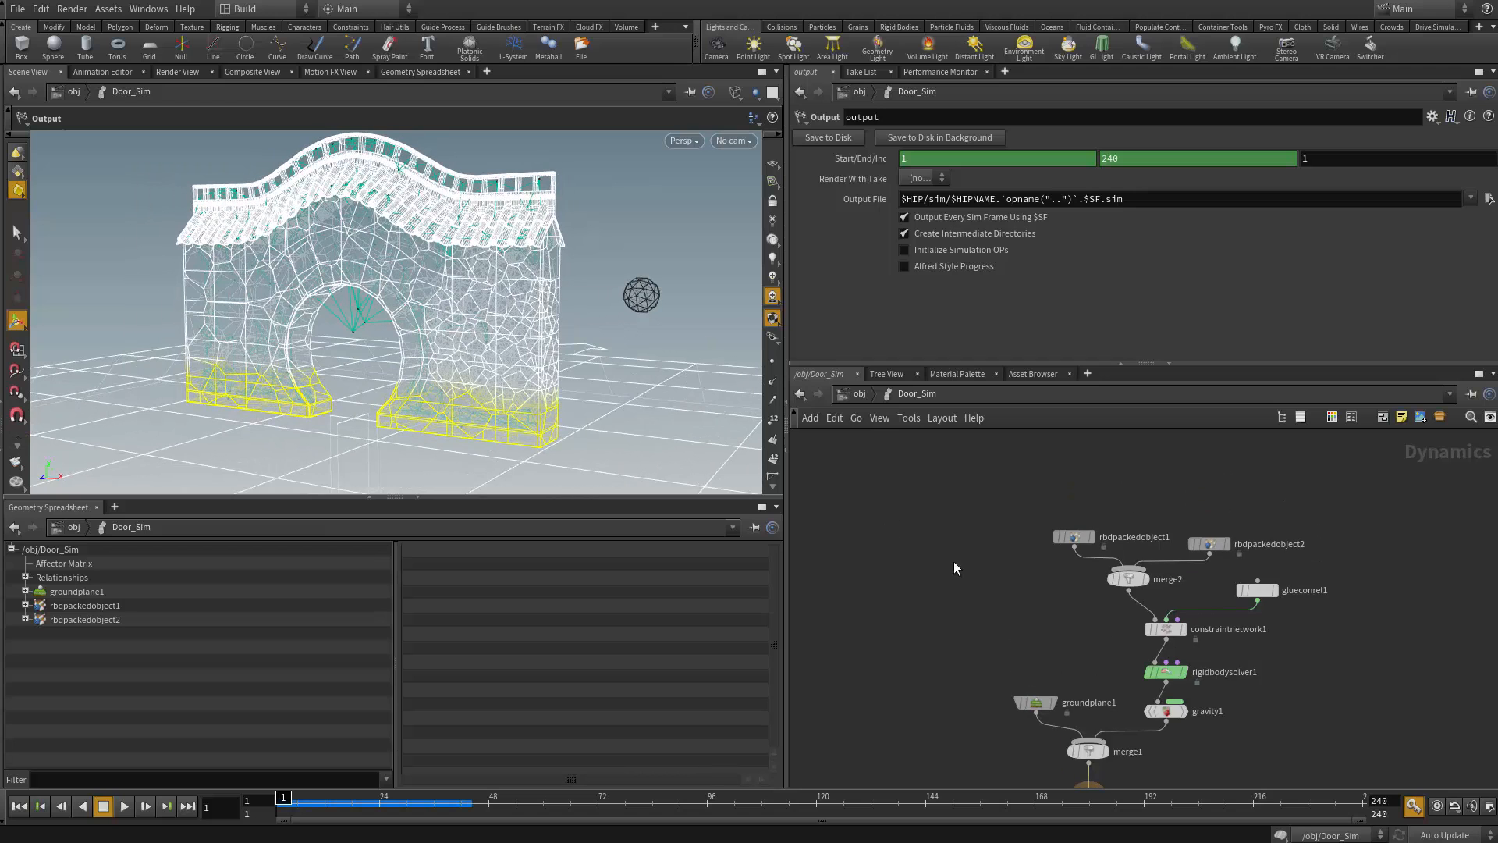
{"action": "scroll", "coordinate": [1046, 603], "scroll_direction": "up", "scroll_amount": 3}
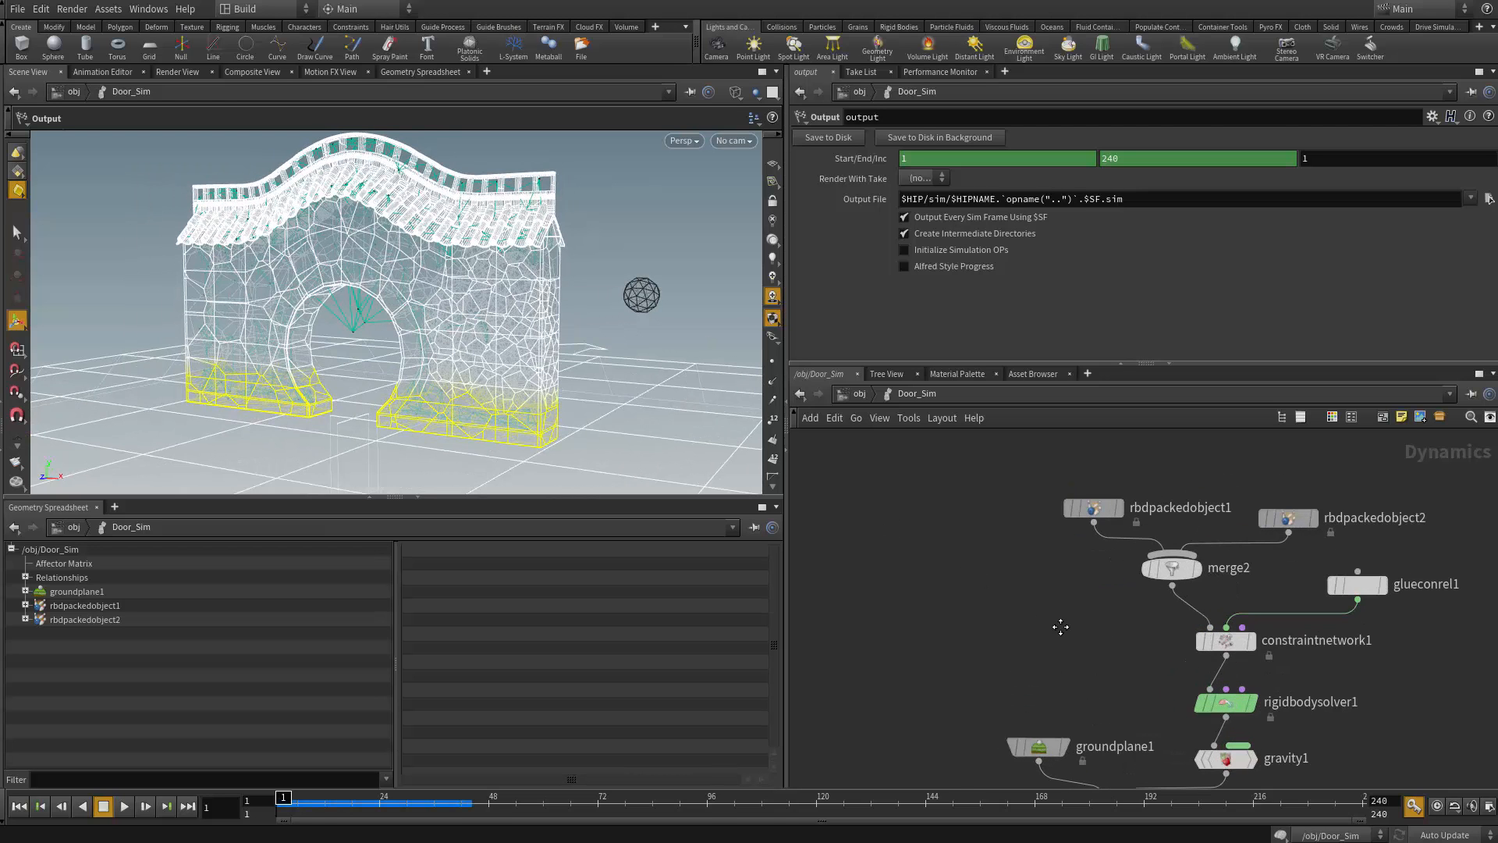
{"action": "middle_click_drag", "start_coordinate": [1060, 628], "coordinate": [935, 582]}
{"action": "scroll", "coordinate": [1259, 600], "scroll_direction": "up", "scroll_amount": 3}
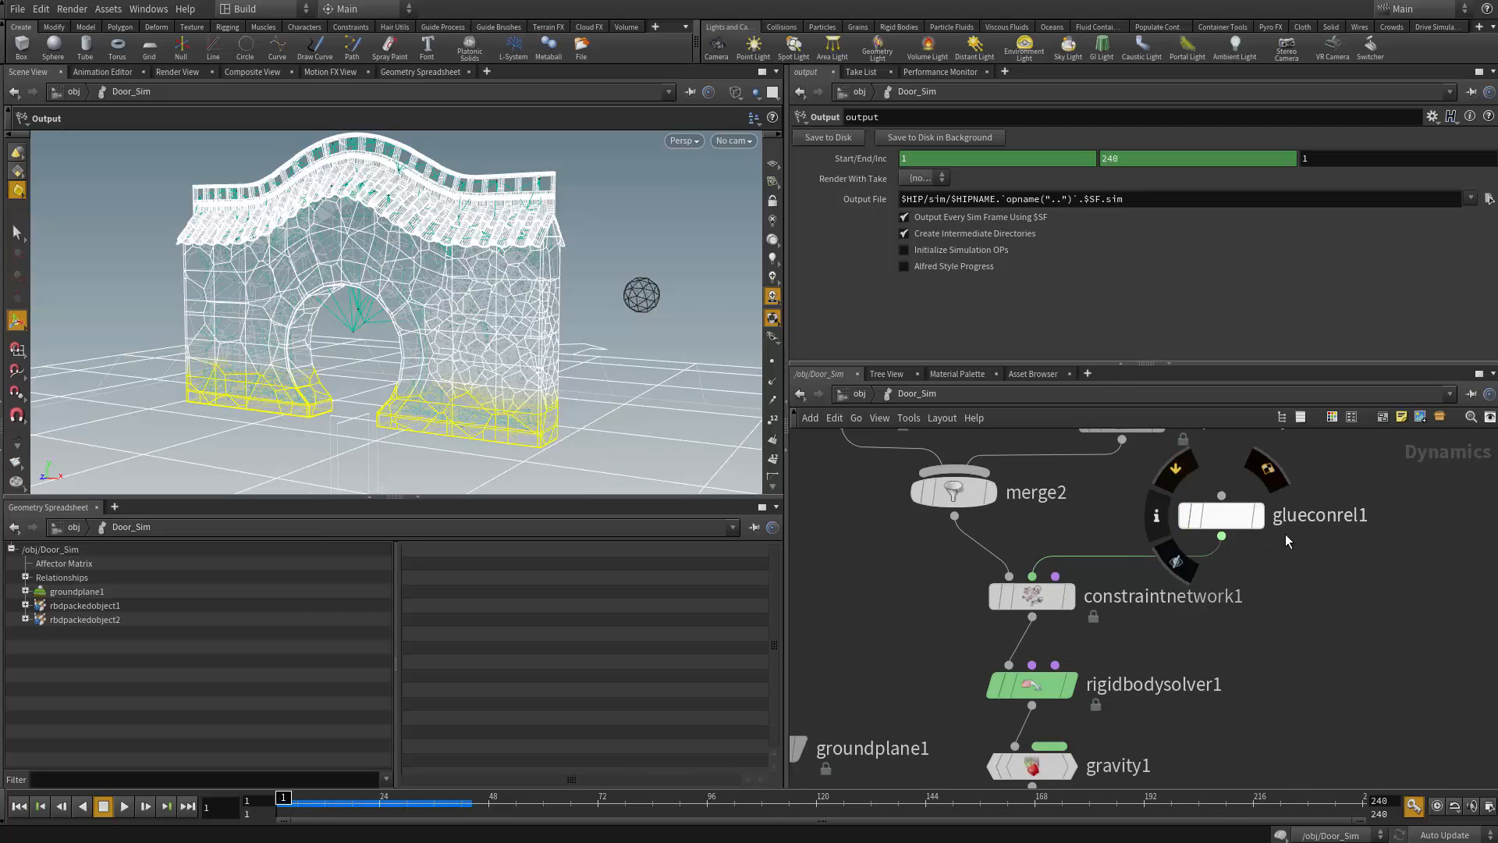
{"action": "scroll", "coordinate": [1079, 504], "scroll_direction": "down", "scroll_amount": 3}
{"action": "middle_click_drag", "start_coordinate": [1079, 504], "coordinate": [1122, 540]}
Return to the Door geometry network and select the voronoifracture2 node
{"action": "key", "text": "u"}
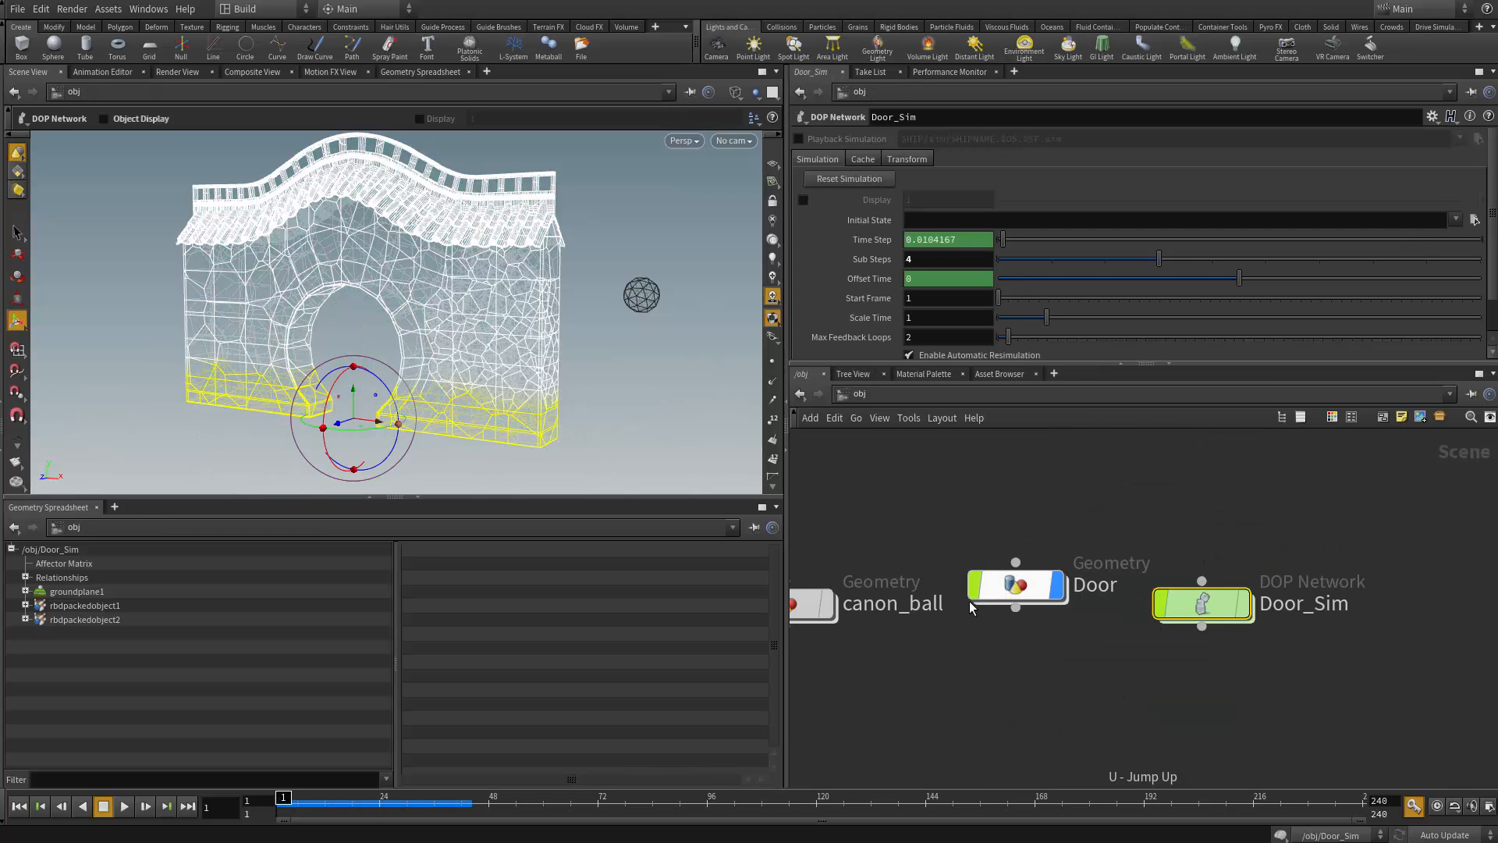
{"action": "middle_click_drag", "start_coordinate": [1032, 596], "coordinate": [952, 686]}
{"action": "double_click", "coordinate": [1069, 600]}
{"action": "scroll", "coordinate": [1122, 546], "scroll_direction": "up", "scroll_amount": 2}
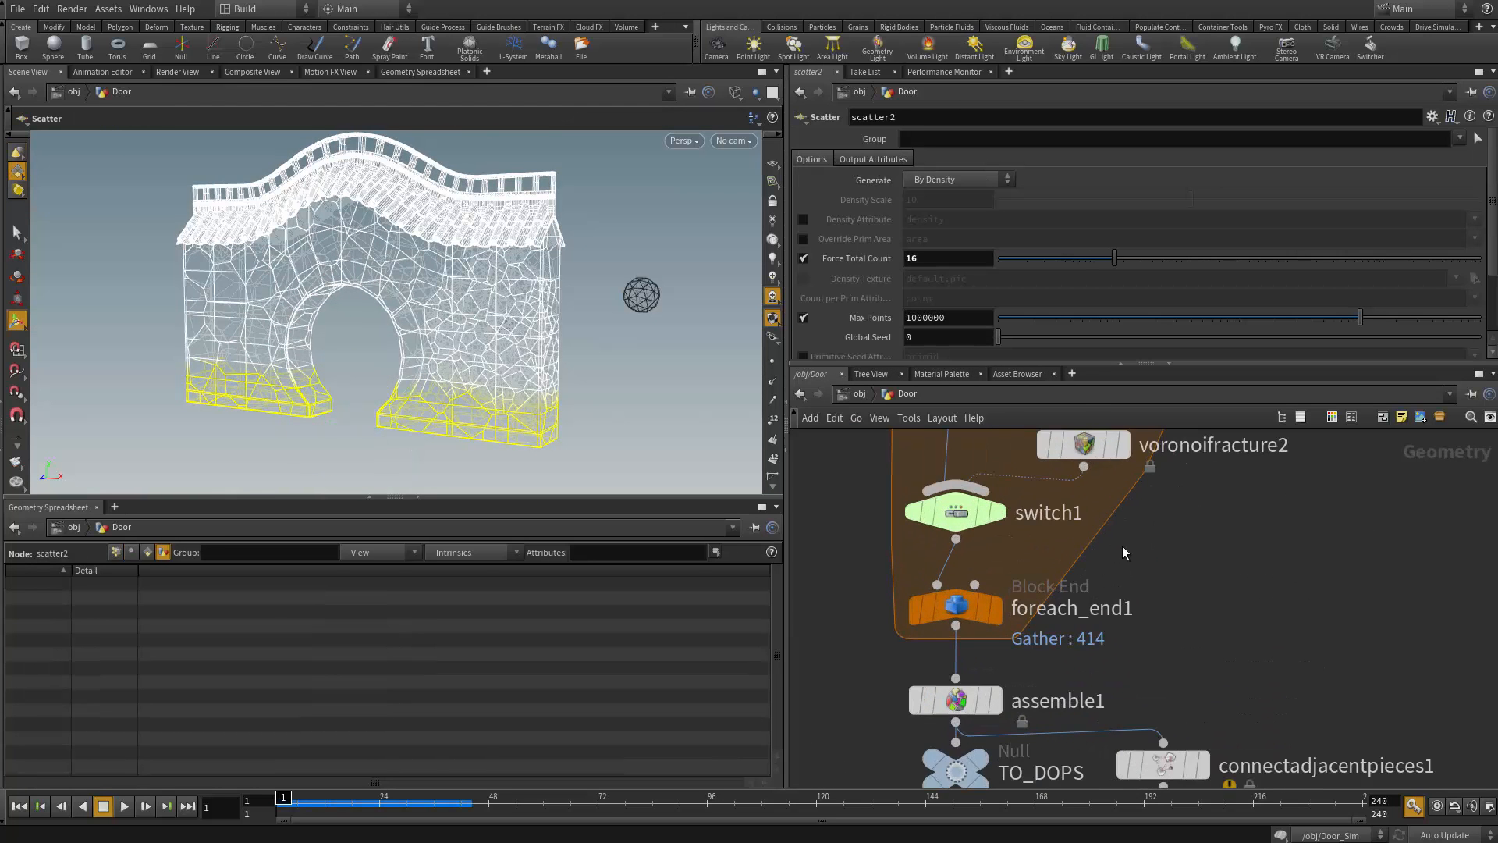
{"action": "middle_click_drag", "start_coordinate": [1122, 545], "coordinate": [1144, 659]}
{"action": "left_click", "coordinate": [1100, 567]}
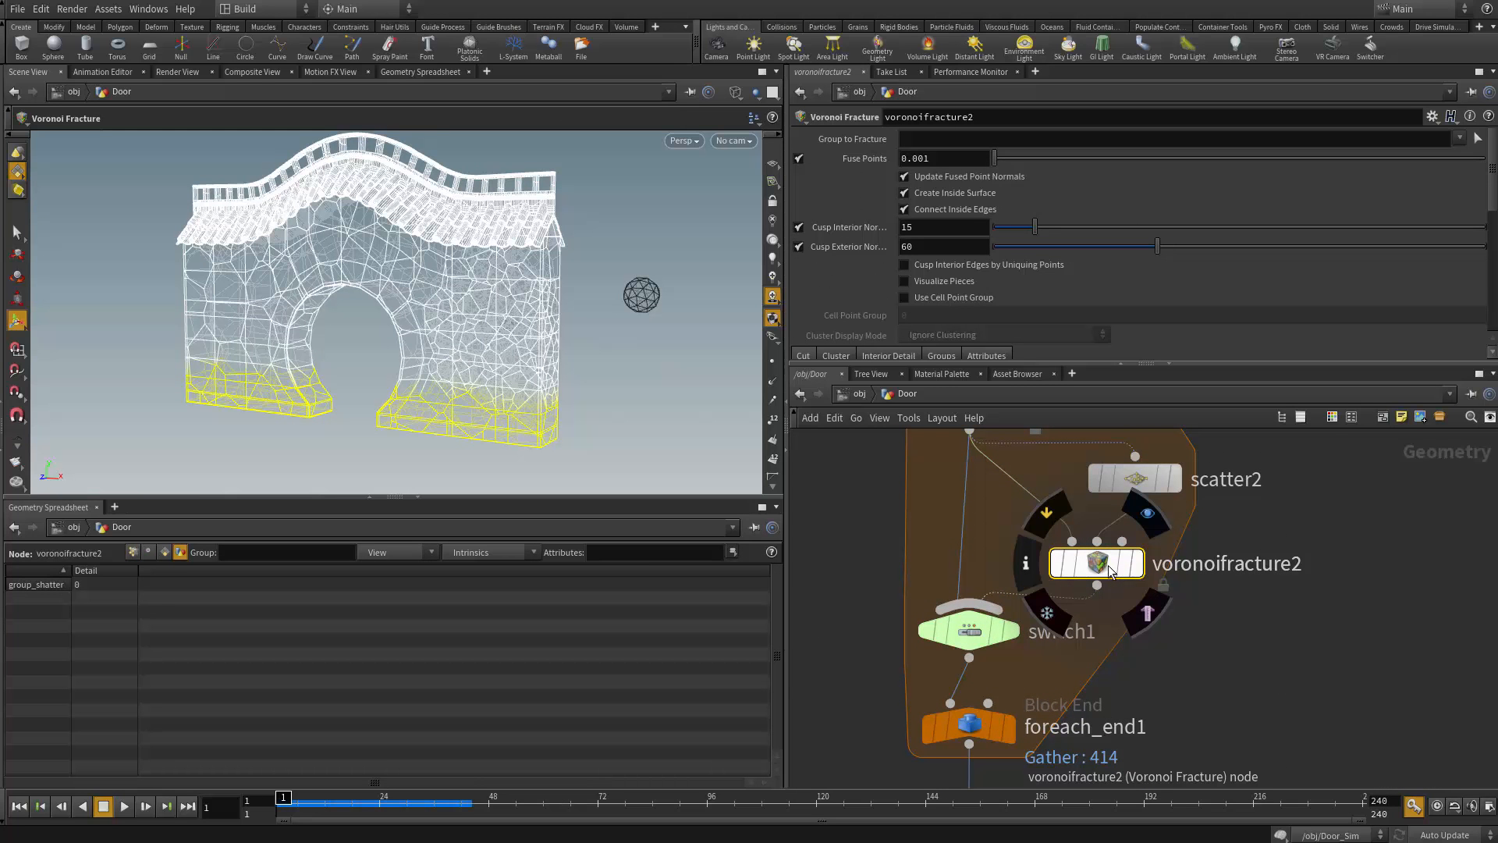
Examine voronoifracture2's point attributes and the piece names on its primitives in the geometry spreadsheet
{"action": "left_click", "coordinate": [132, 553]}
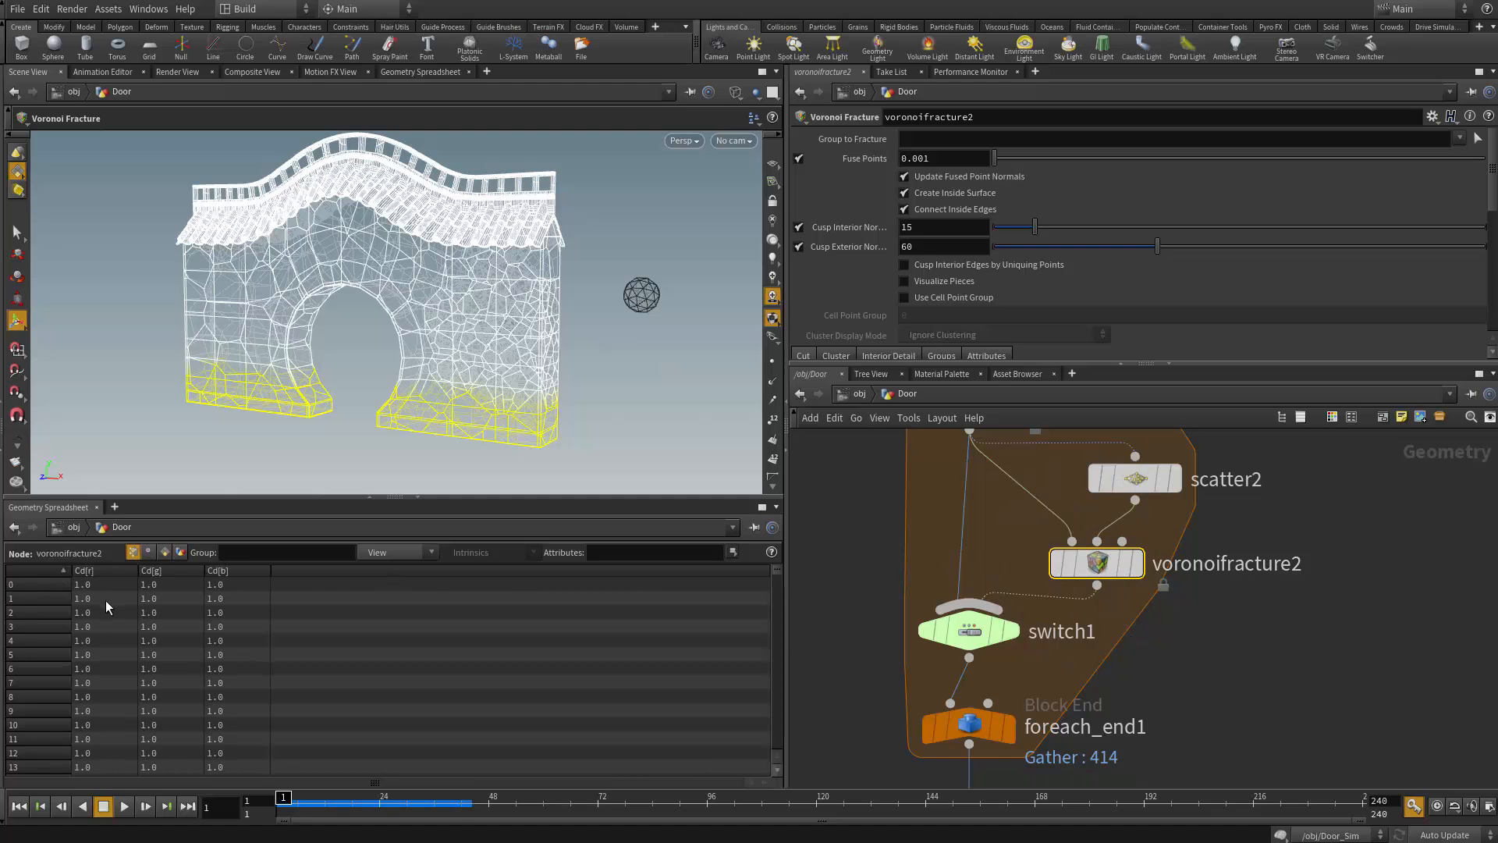
{"action": "left_click", "coordinate": [165, 552]}
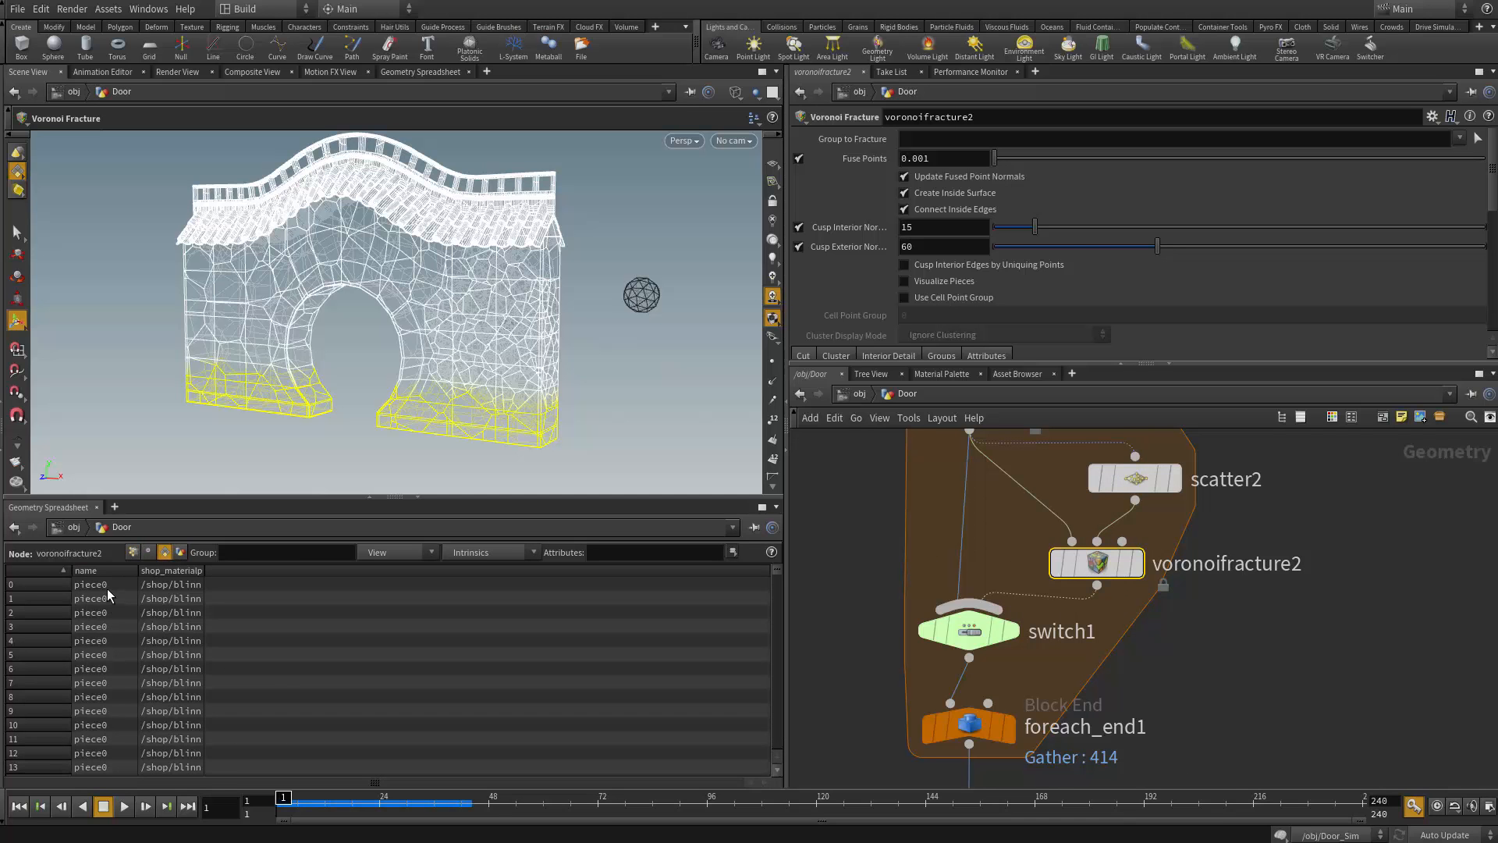
{"action": "scroll", "coordinate": [106, 588], "scroll_direction": "down", "scroll_amount": 11}
{"action": "scroll", "coordinate": [125, 690], "scroll_direction": "down", "scroll_amount": 7}
{"action": "scroll", "coordinate": [121, 597], "scroll_direction": "up", "scroll_amount": 6}
{"action": "scroll", "coordinate": [118, 597], "scroll_direction": "down", "scroll_amount": 3}
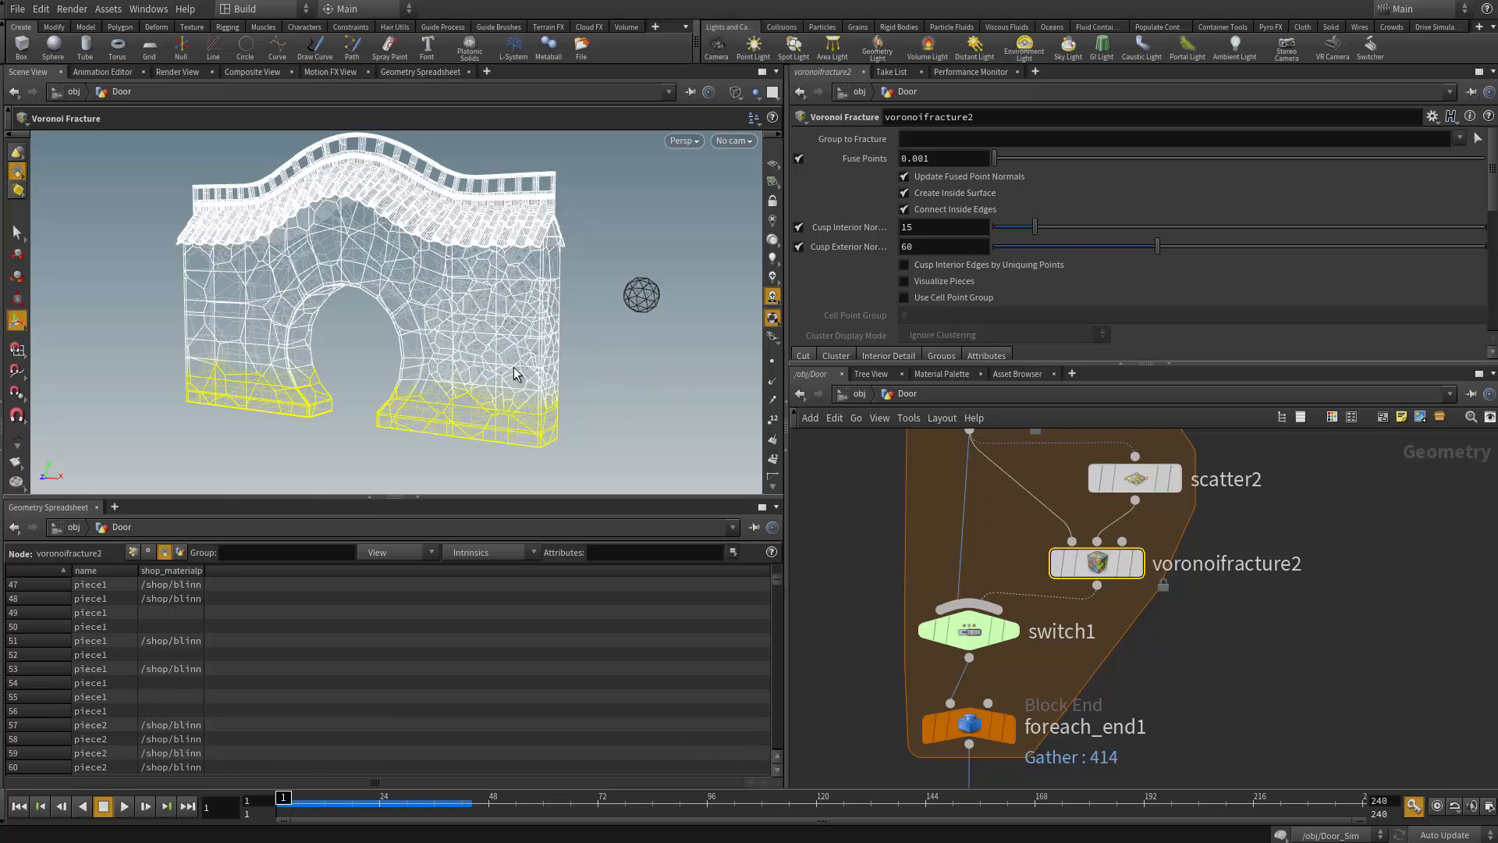
{"action": "left_click_drag", "start_coordinate": [630, 391], "coordinate": [569, 343]}
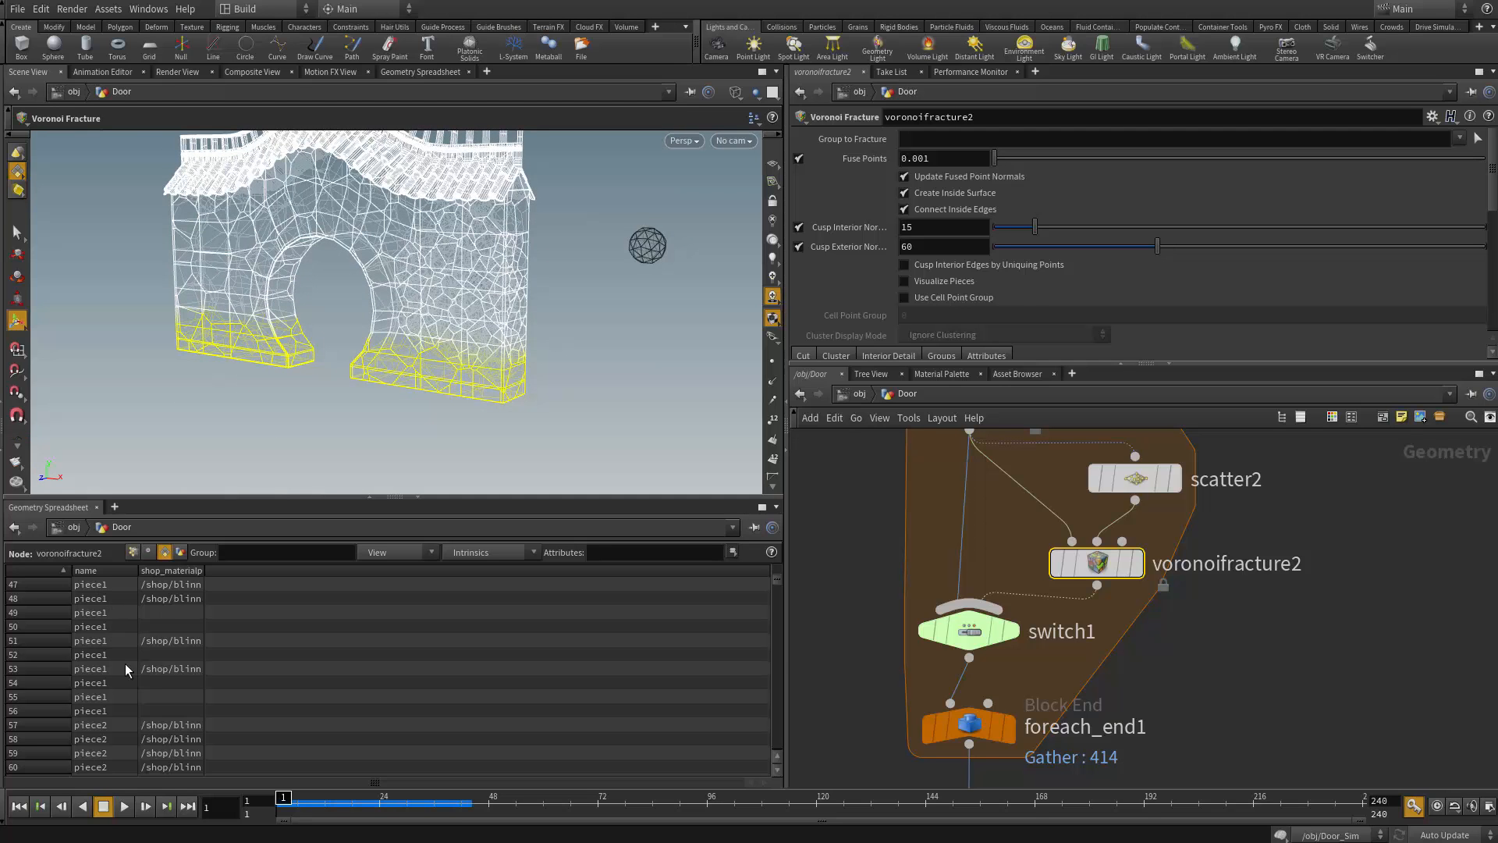
{"action": "scroll", "coordinate": [125, 663], "scroll_direction": "down", "scroll_amount": 5}
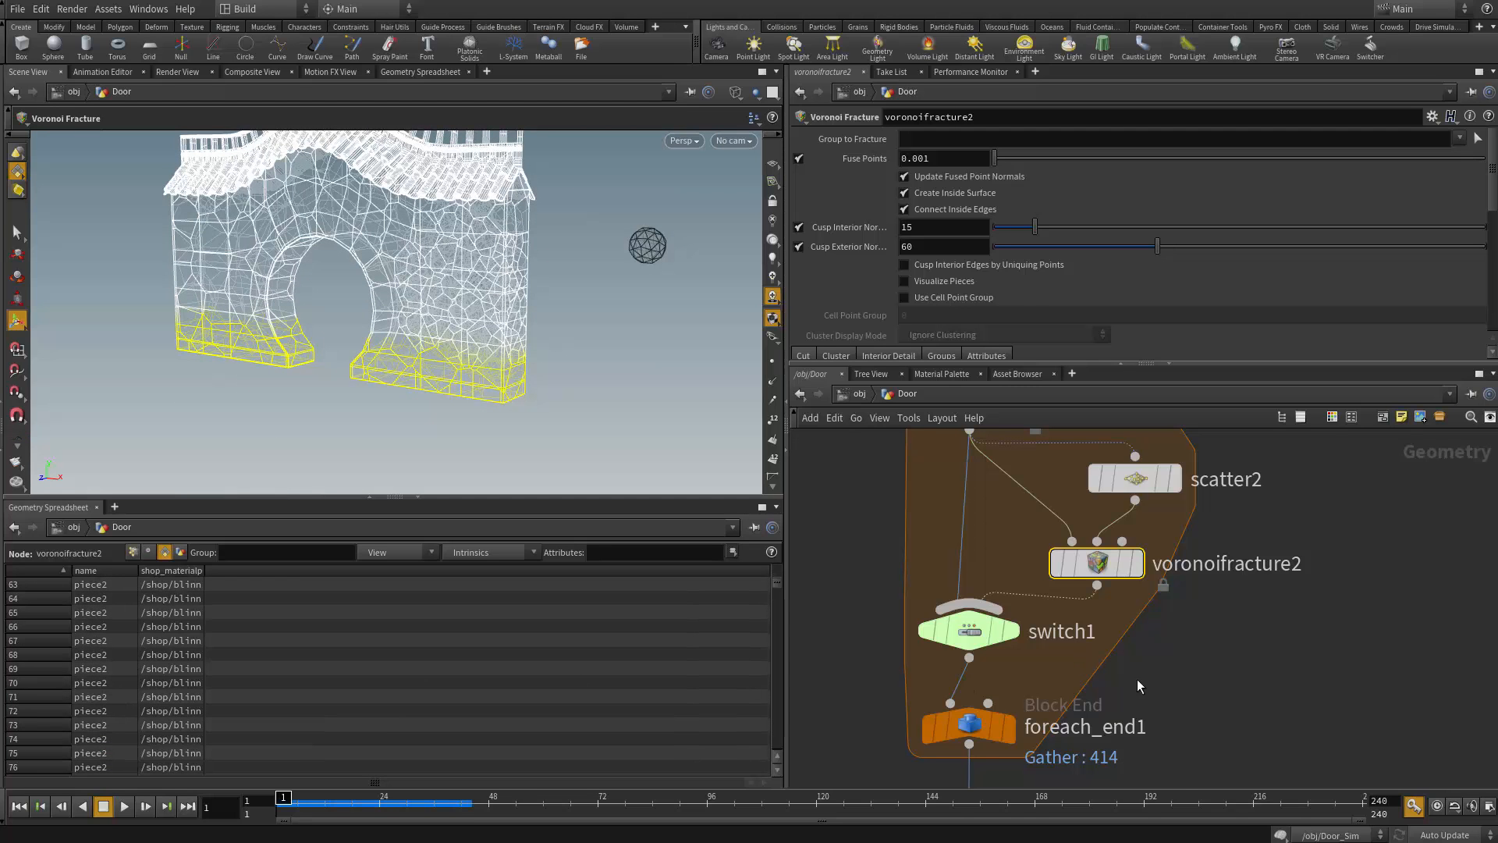
Move assemble1 and the nodes below it away from foreach_end1, leaving assemble1 spaced between foreach_end1 and TO_DOPS
{"action": "middle_click_drag", "start_coordinate": [1156, 724], "coordinate": [1142, 518]}
{"action": "scroll", "coordinate": [1142, 518], "scroll_direction": "down", "scroll_amount": 3}
{"action": "left_click_drag", "start_coordinate": [924, 553], "coordinate": [1291, 767]}
{"action": "left_click_drag", "start_coordinate": [1039, 558], "coordinate": [1039, 639]}
{"action": "scroll", "coordinate": [1128, 624], "scroll_direction": "up", "scroll_amount": 2}
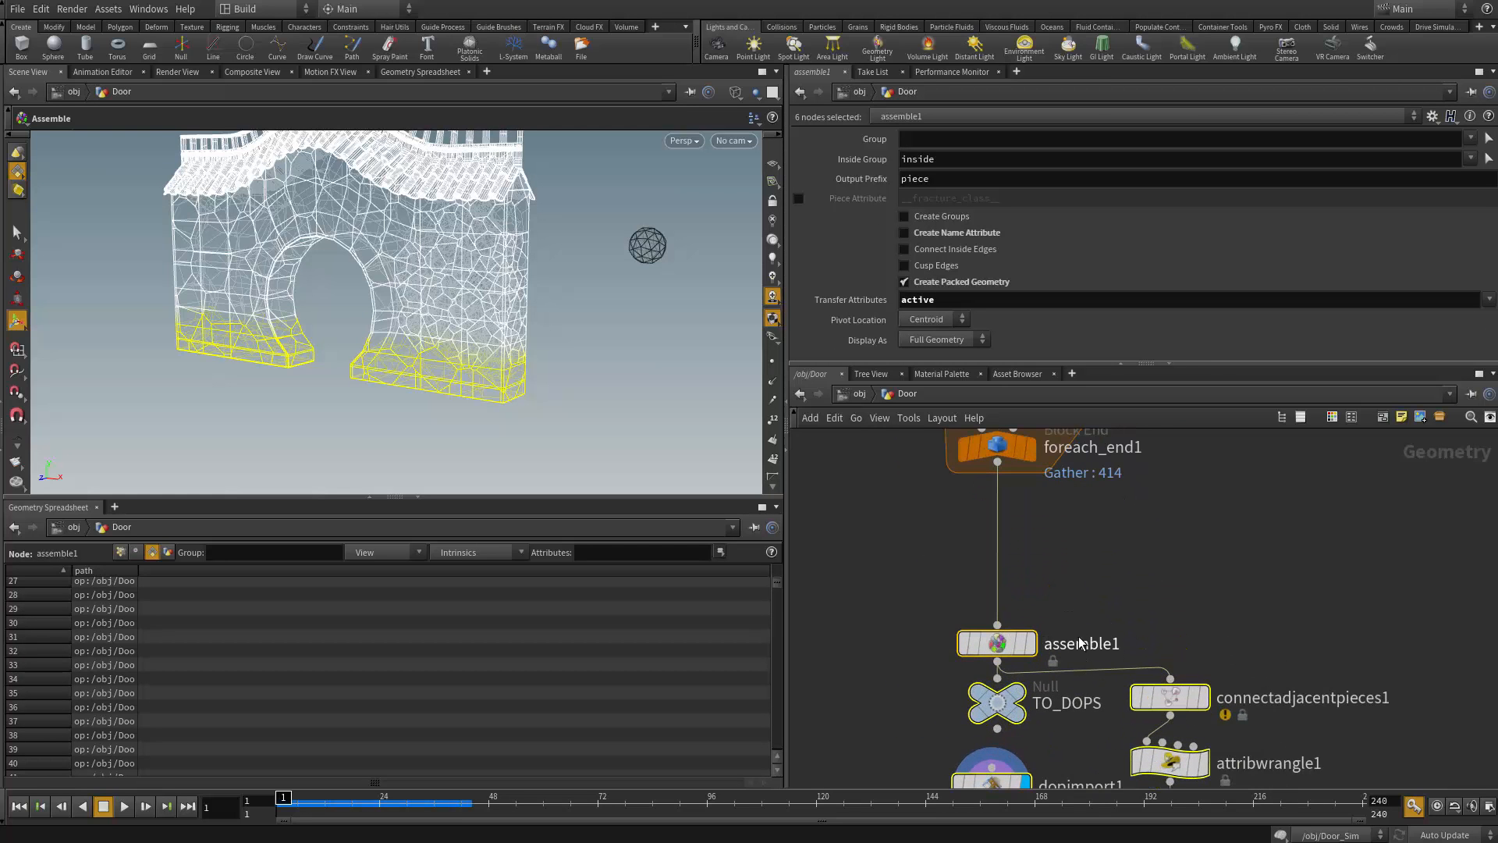
{"action": "left_click", "coordinate": [1079, 553]}
{"action": "middle_click_drag", "start_coordinate": [1044, 535], "coordinate": [1055, 578]}
{"action": "left_click_drag", "start_coordinate": [1018, 686], "coordinate": [1016, 623]}
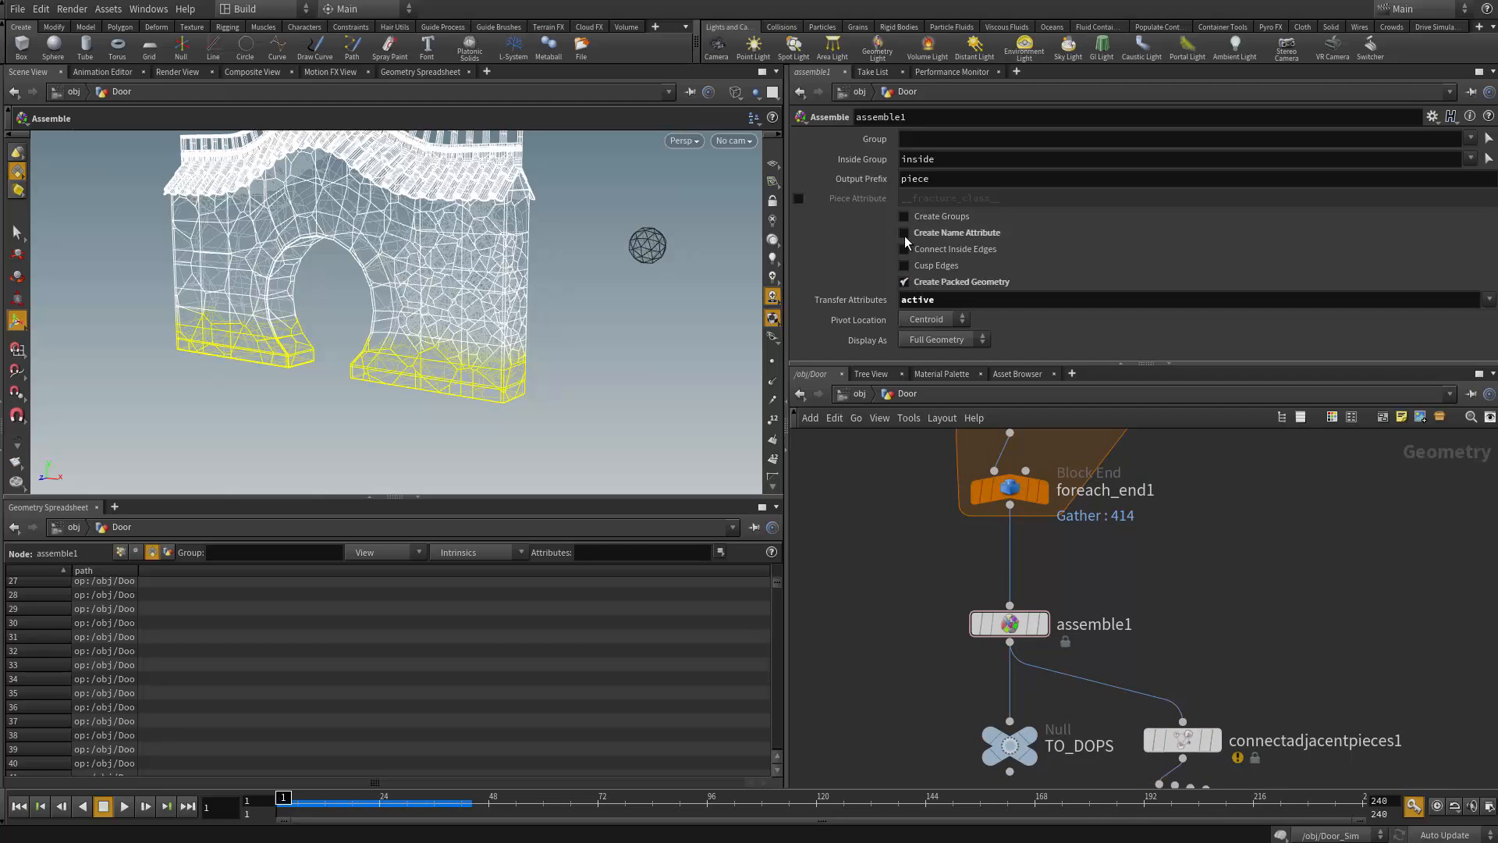
Turn on Create Name Attribute for assemble1 and check its primitive attributes and the fractured gate
{"action": "left_click", "coordinate": [905, 234]}
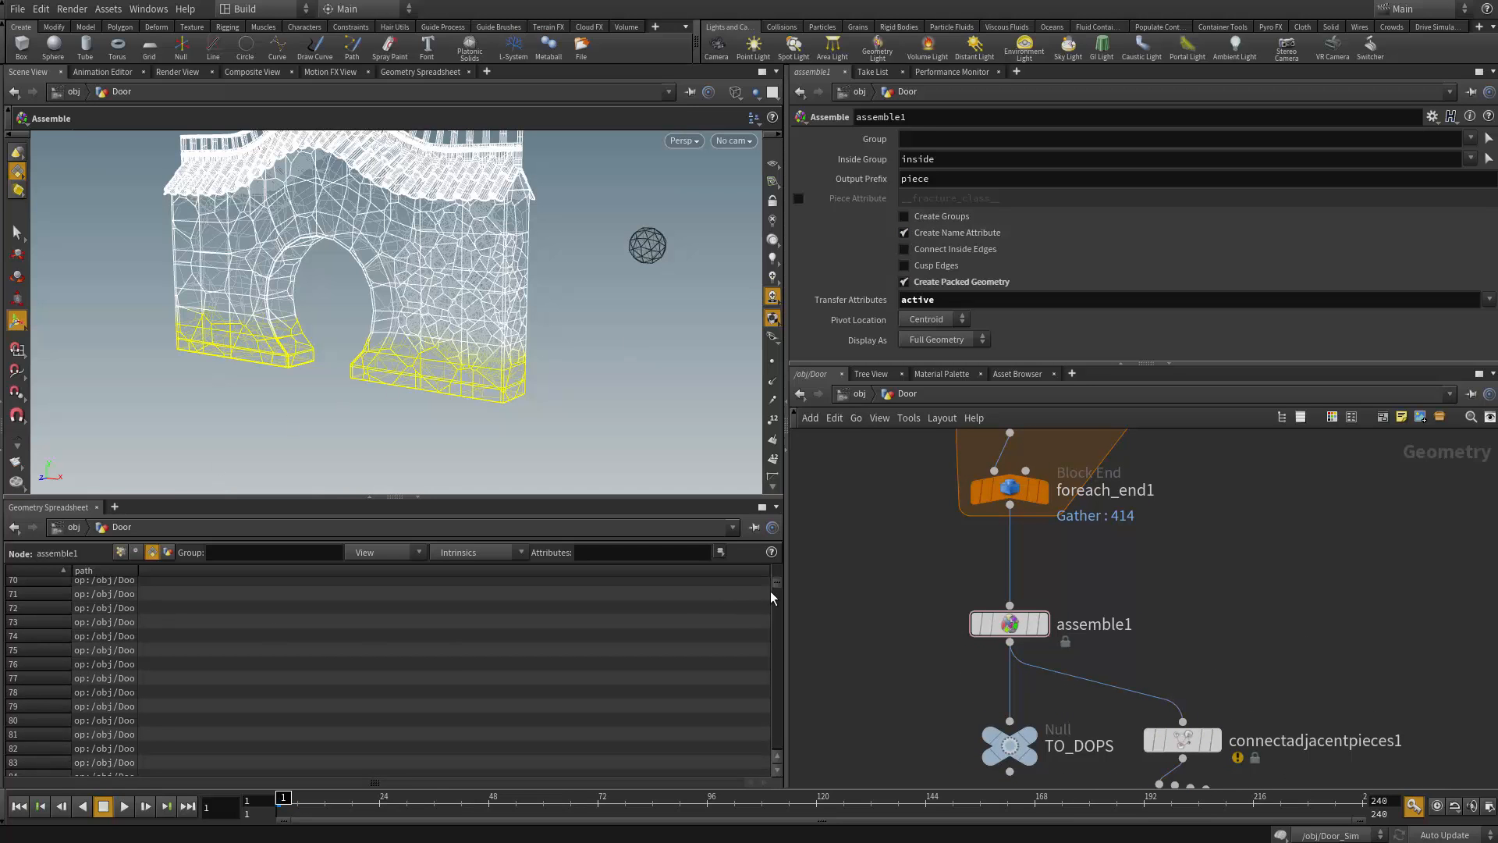
{"action": "left_click_drag", "start_coordinate": [778, 584], "coordinate": [794, 522]}
{"action": "left_click_drag", "start_coordinate": [660, 411], "coordinate": [494, 374], "text": "alt"}
{"action": "right_click_drag", "start_coordinate": [494, 375], "coordinate": [490, 269], "text": "alt"}
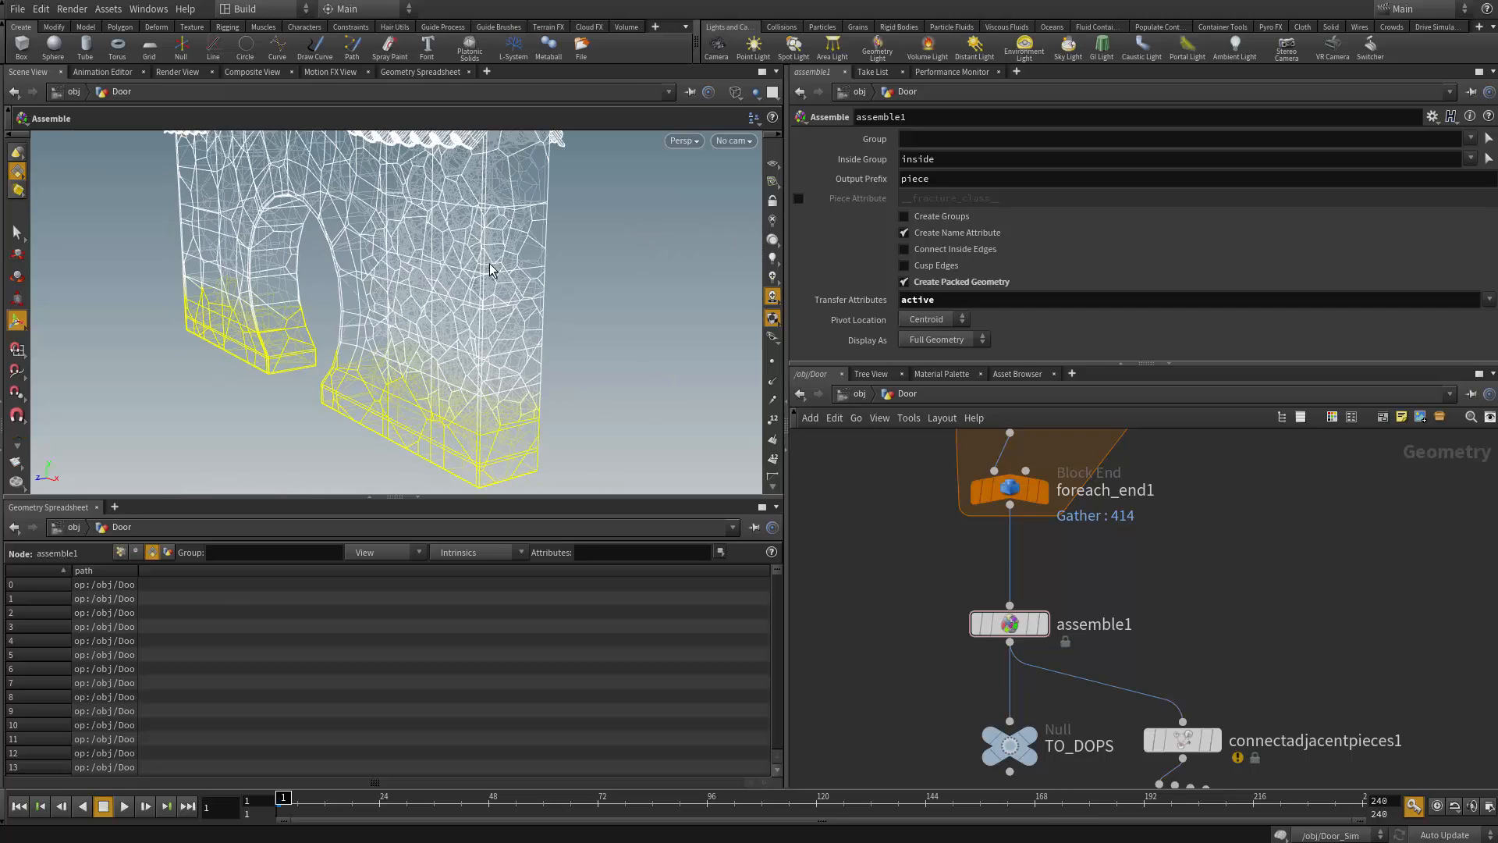
{"action": "middle_click_drag", "start_coordinate": [991, 564], "coordinate": [972, 601]}
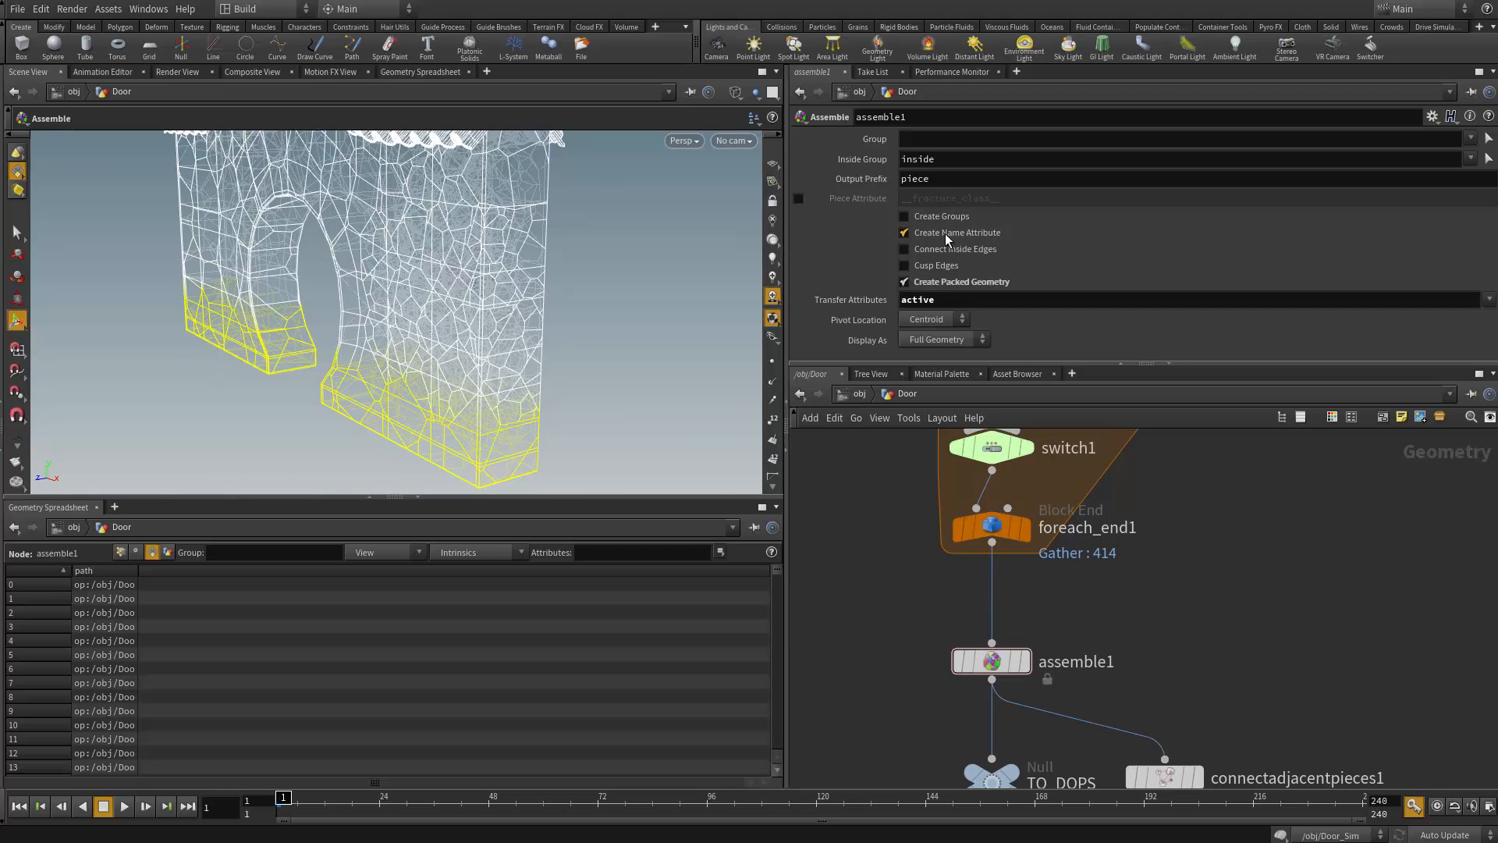
{"action": "middle_click_drag", "start_coordinate": [840, 487], "coordinate": [850, 449]}
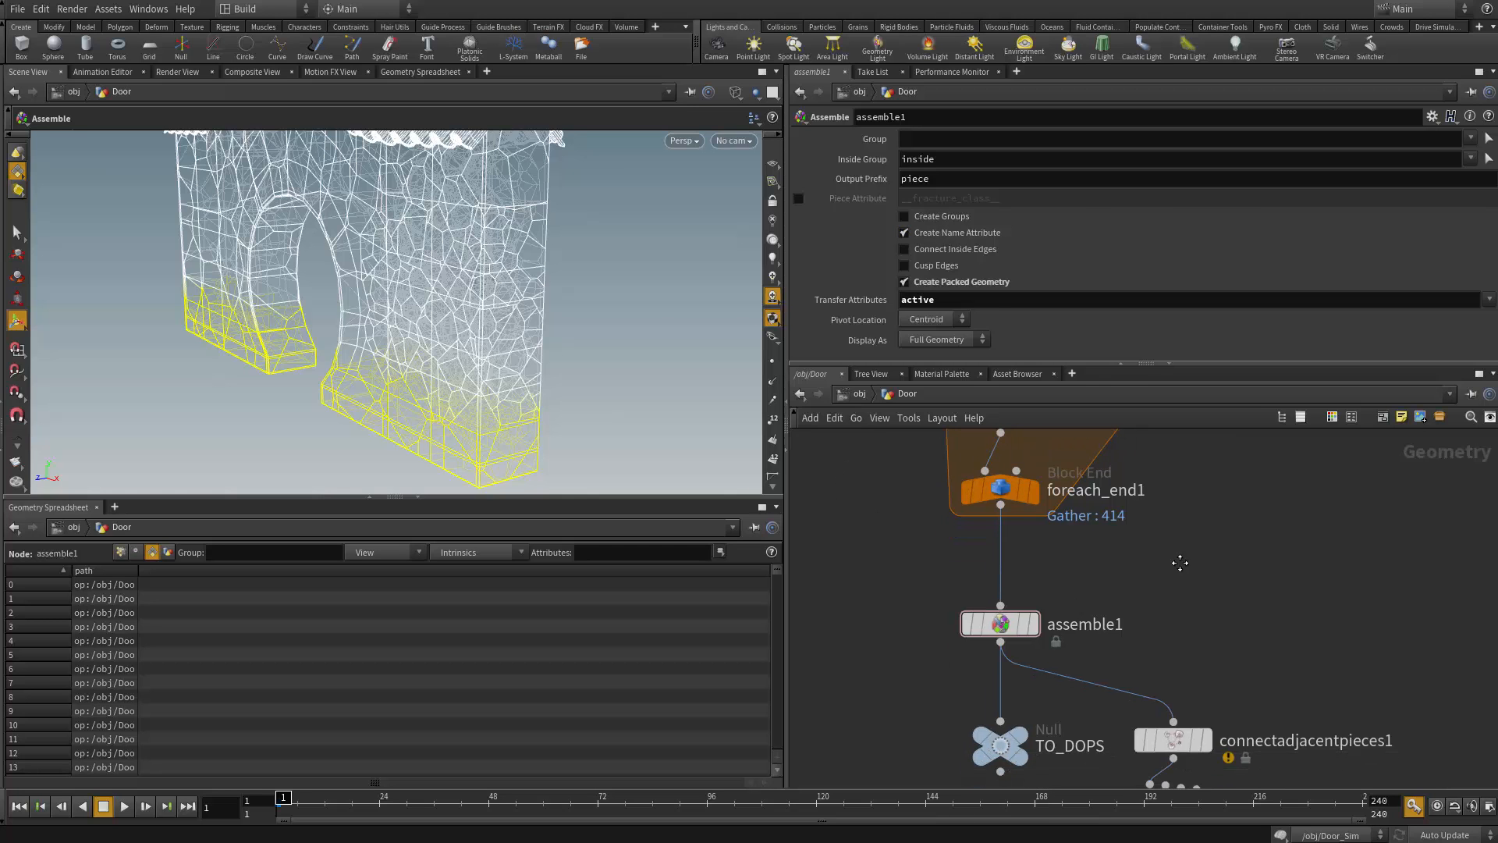
Leave the Door geometry network for the object level and open the Door_Sim DOP network
{"action": "middle_click_drag", "start_coordinate": [1181, 562], "coordinate": [1184, 462]}
{"action": "left_click_drag", "start_coordinate": [1177, 642], "coordinate": [1177, 626]}
{"action": "key", "text": "s"}
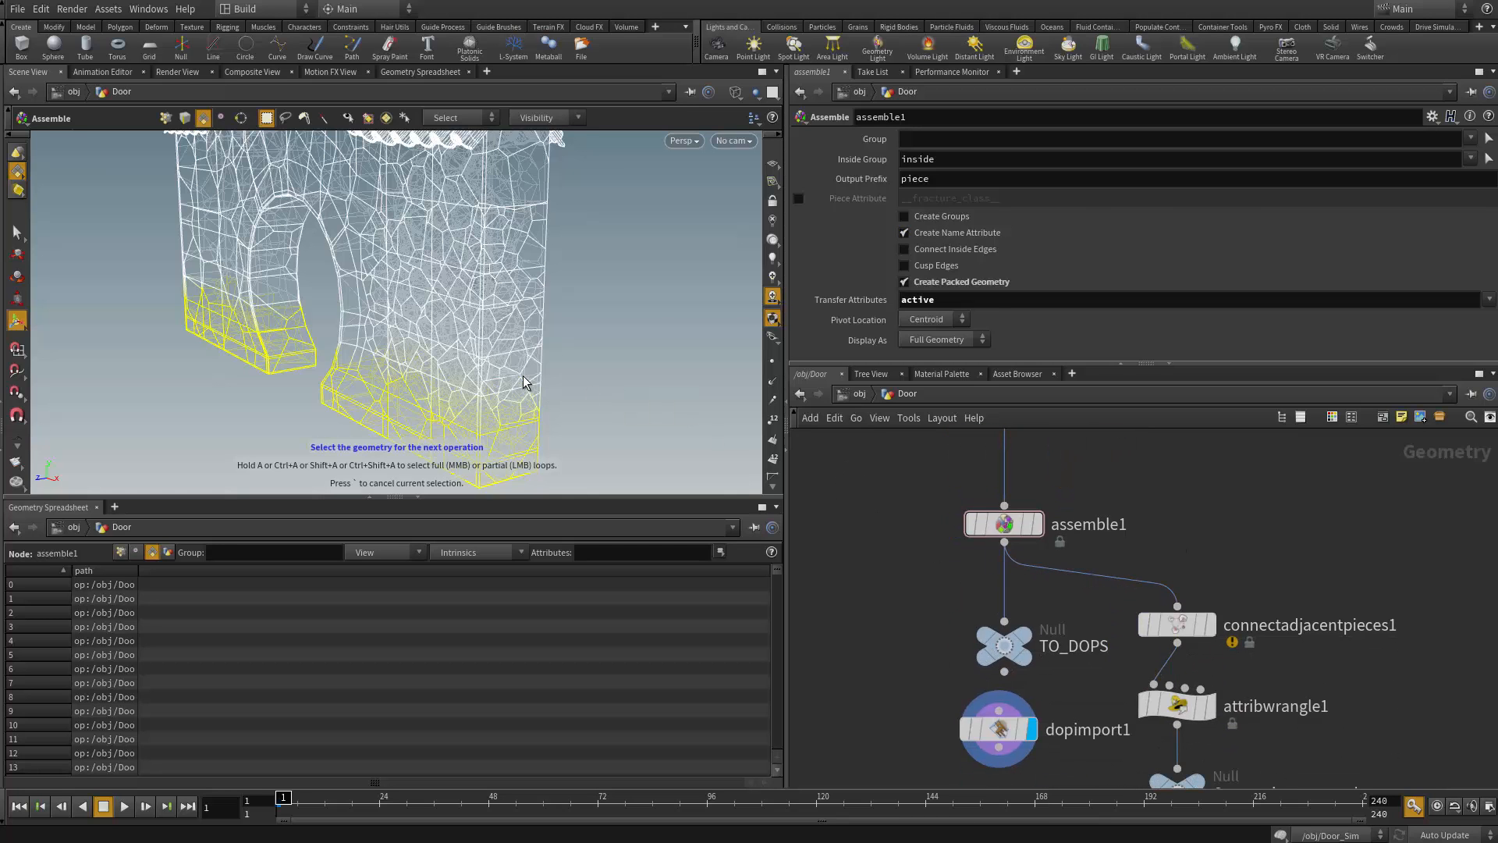
{"action": "left_click", "coordinate": [861, 395]}
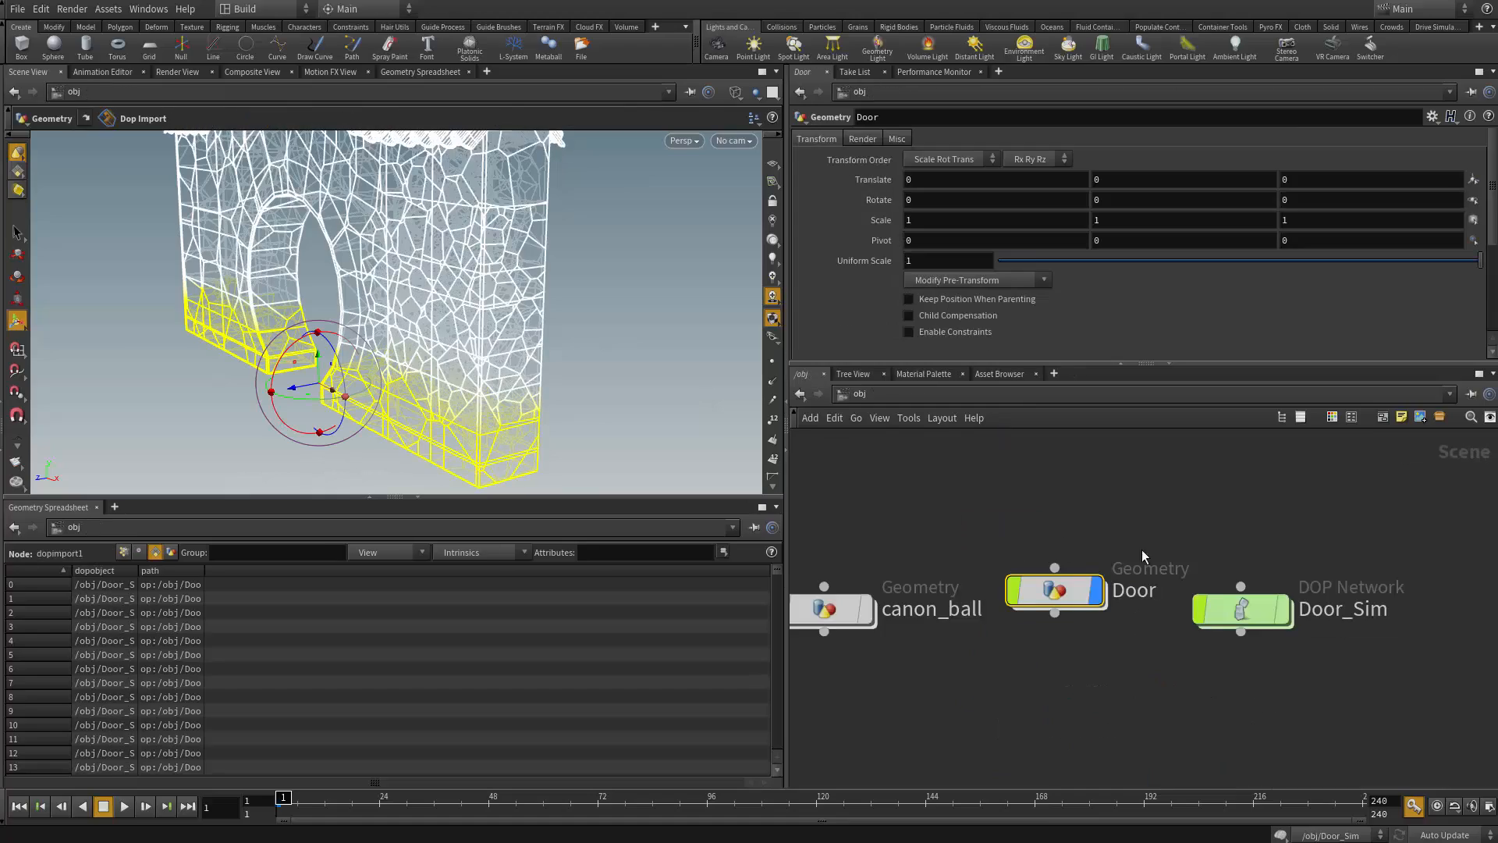
{"action": "double_click", "coordinate": [1168, 595]}
Frame the whole arch wall and cannonball in the viewport and switch from wireframe to shaded display
{"action": "left_click_drag", "start_coordinate": [499, 344], "coordinate": [640, 363], "text": "alt"}
{"action": "middle_click_drag", "start_coordinate": [507, 290], "coordinate": [501, 404], "text": "alt"}
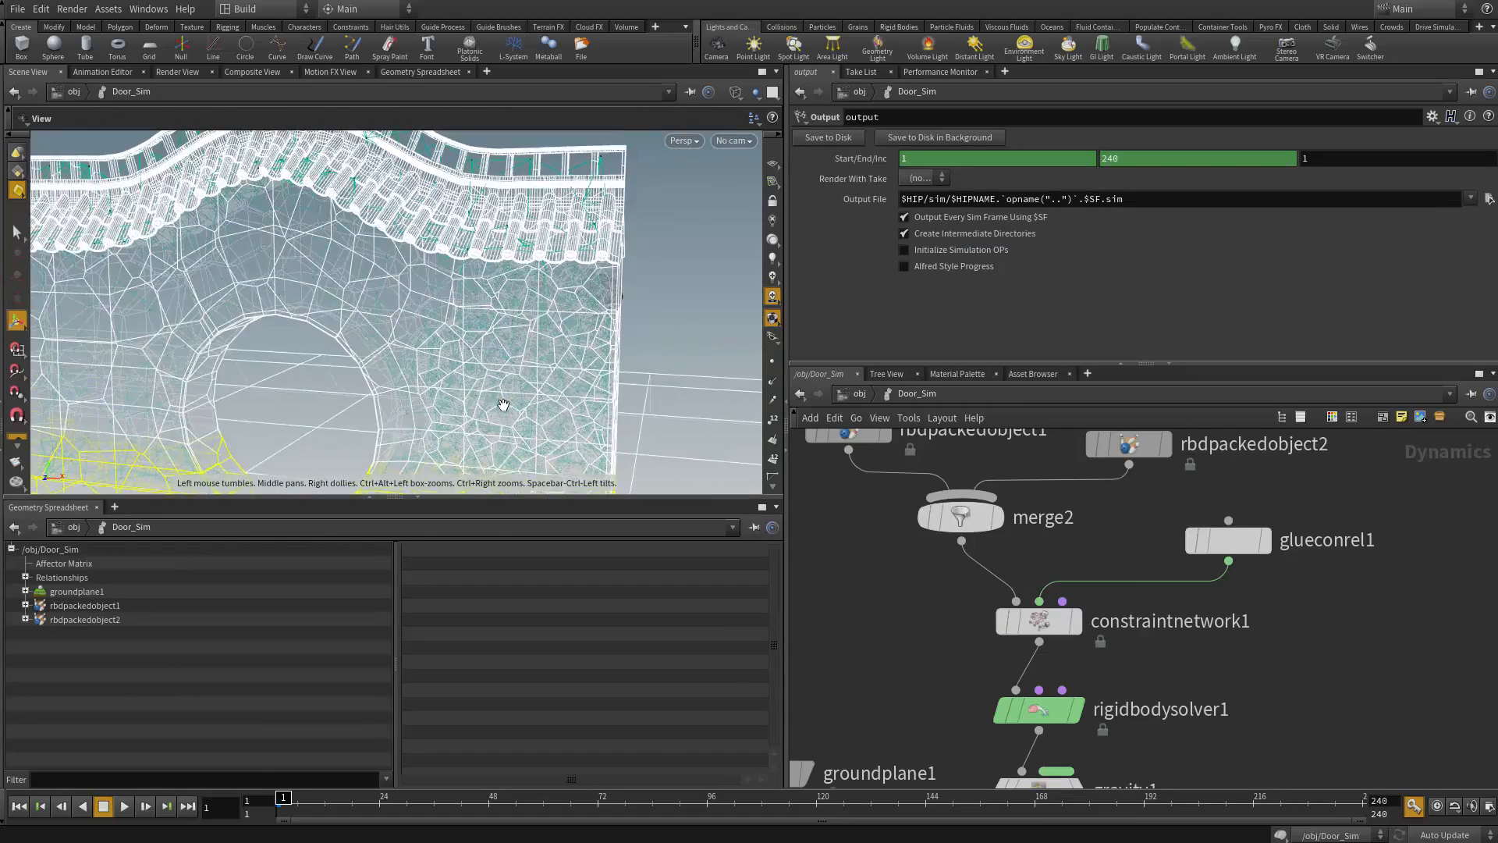
{"action": "right_click_drag", "start_coordinate": [502, 405], "coordinate": [656, 358], "text": "alt"}
{"action": "left_click_drag", "start_coordinate": [656, 358], "coordinate": [418, 401], "text": "alt"}
{"action": "right_click_drag", "start_coordinate": [418, 401], "coordinate": [221, 373], "text": "alt"}
{"action": "left_click_drag", "start_coordinate": [220, 373], "coordinate": [436, 389], "text": "alt"}
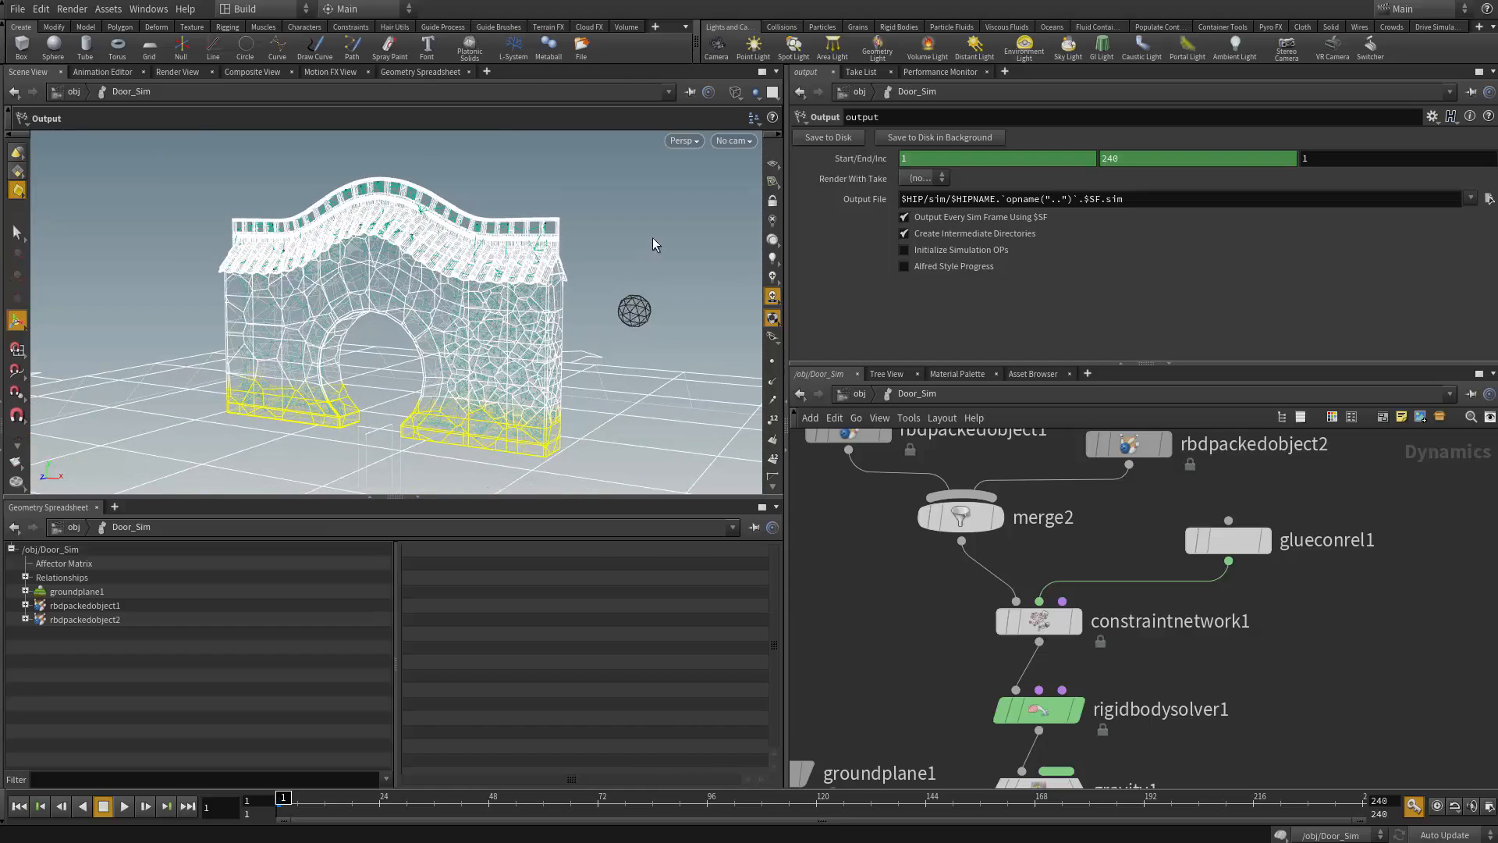
{"action": "left_click", "coordinate": [736, 93]}
{"action": "left_click", "coordinate": [749, 205]}
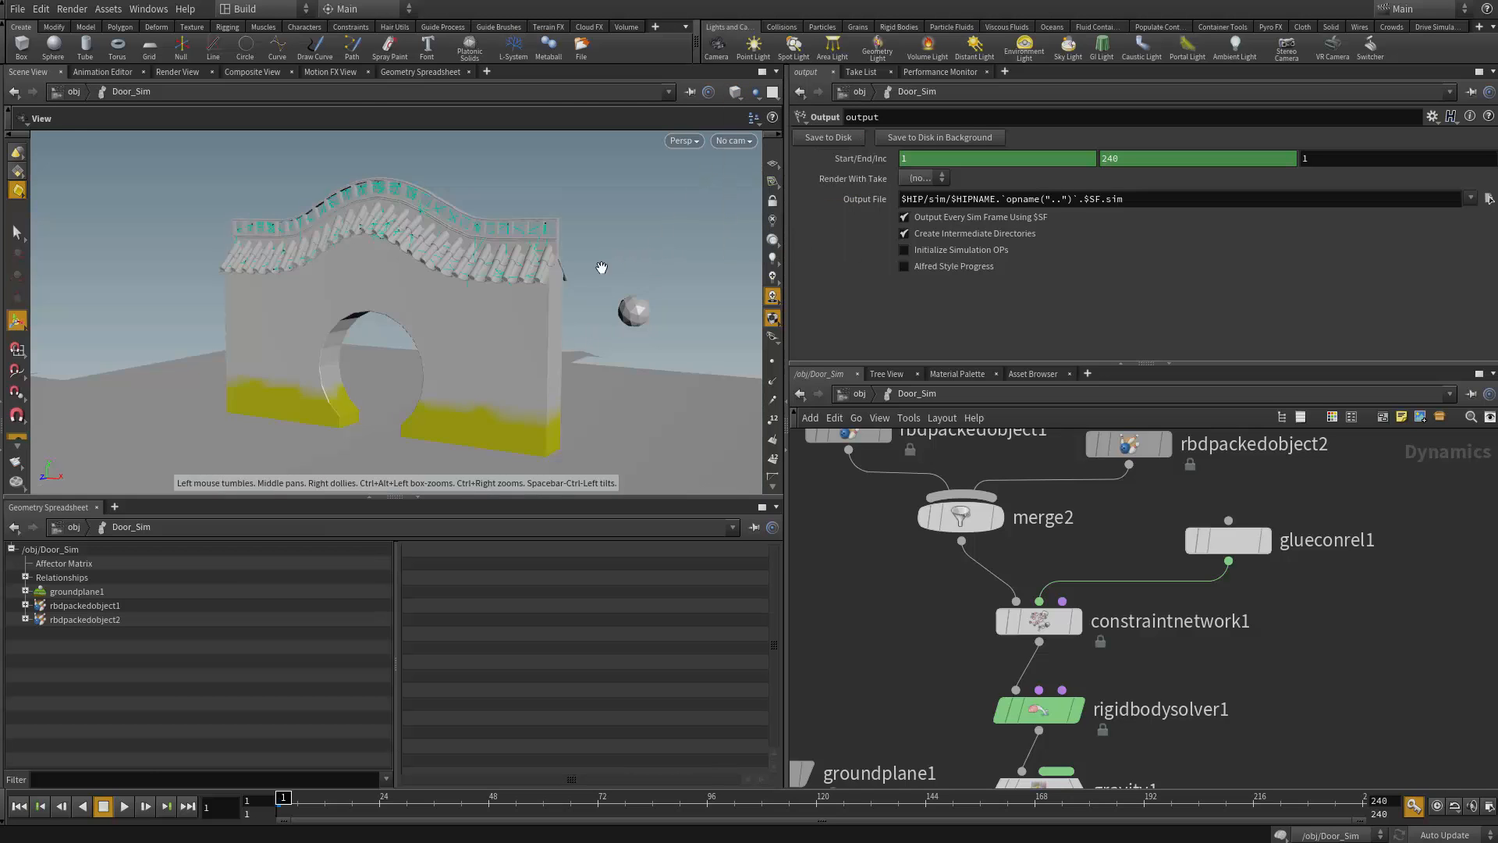
Play the simulation to frame 37, inspect the scattered wall debris, and return to frame 1
{"action": "left_click_drag", "start_coordinate": [602, 268], "coordinate": [367, 441], "text": "alt"}
{"action": "left_click", "coordinate": [124, 806]}
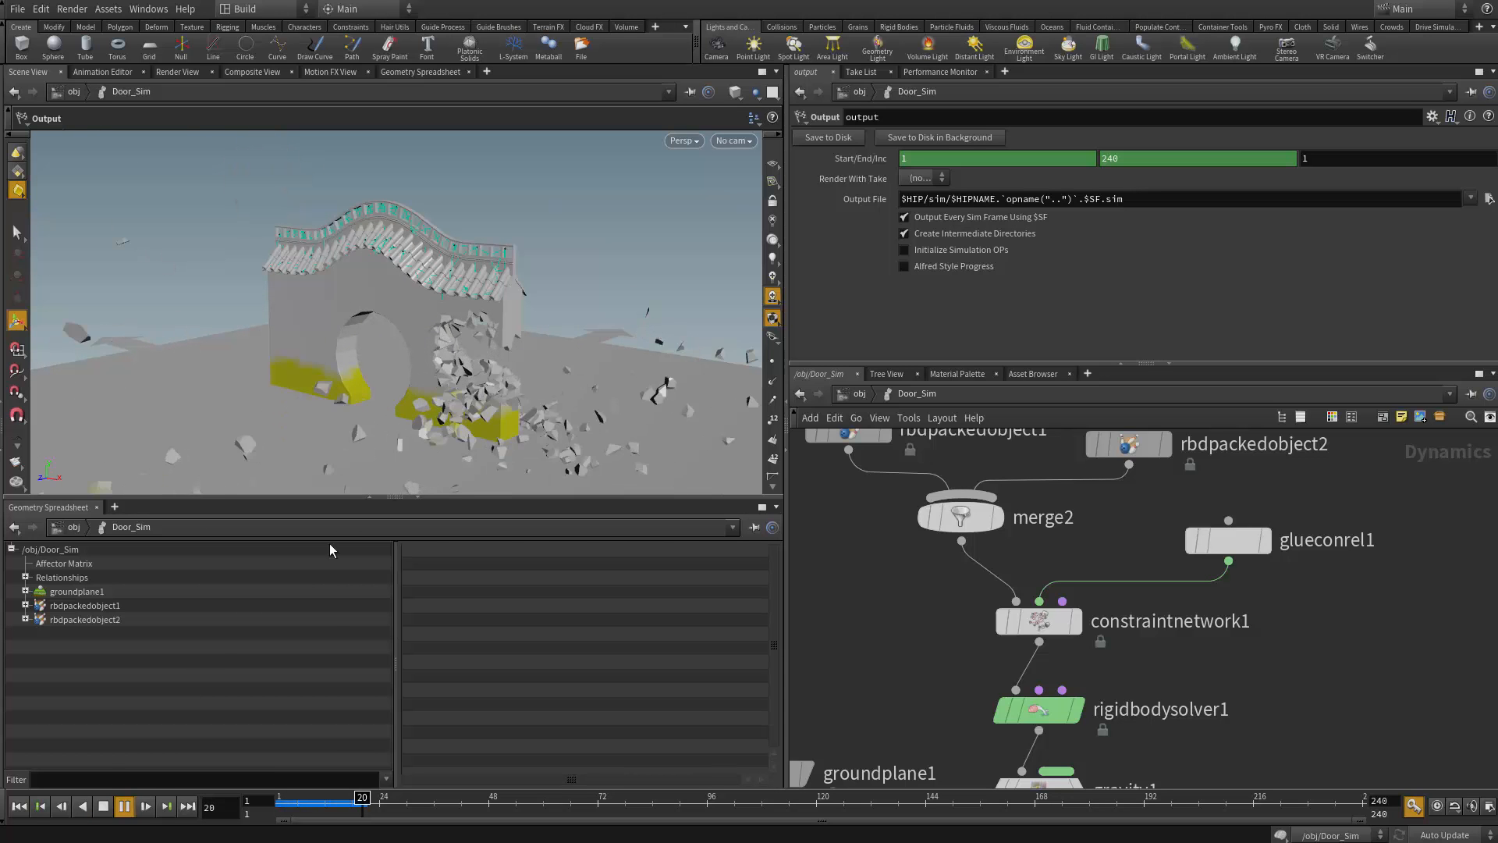
{"action": "left_click", "coordinate": [104, 807]}
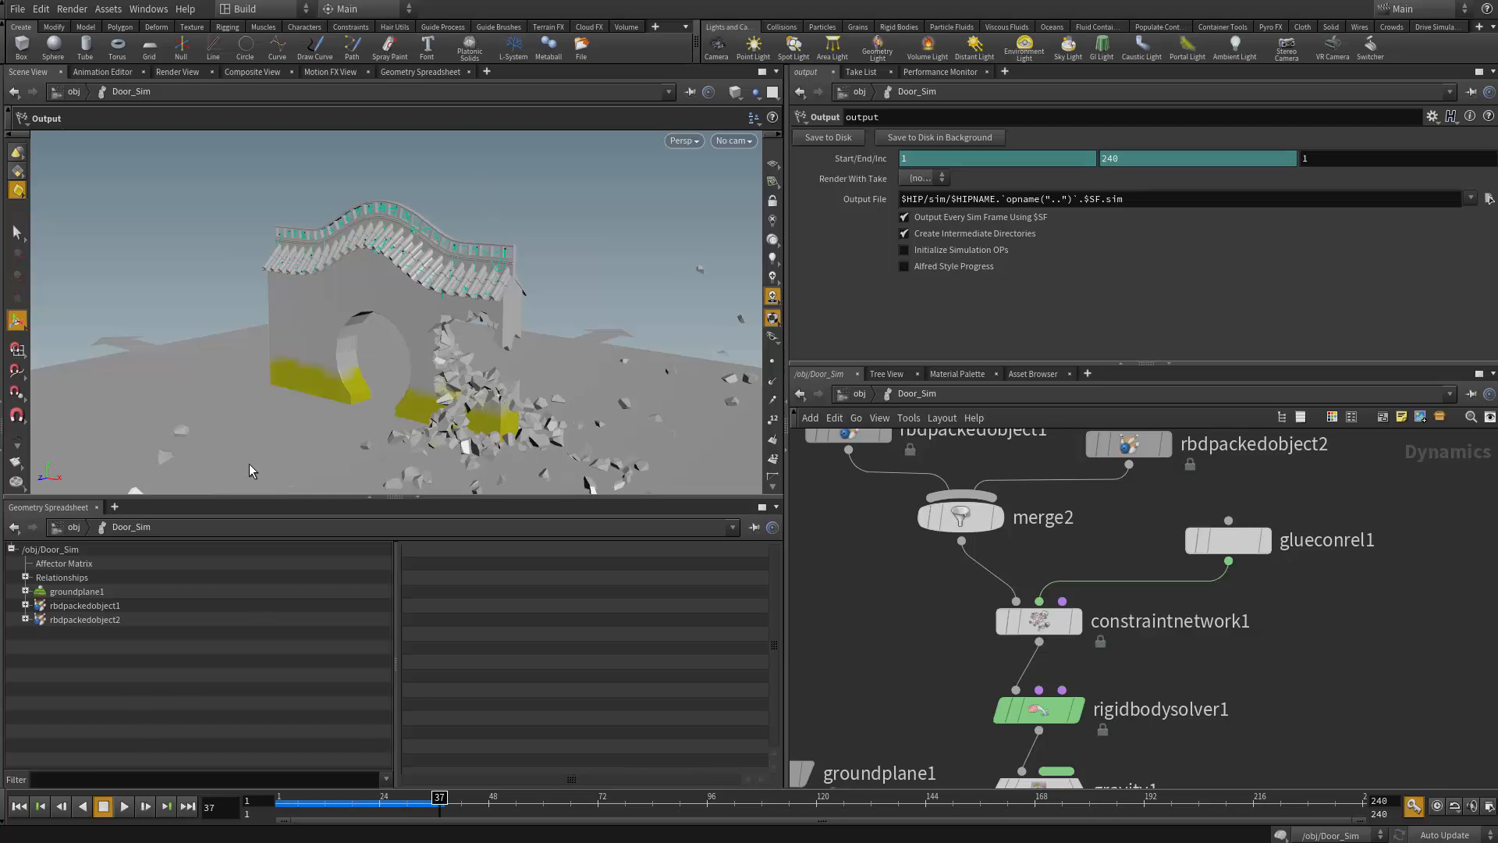
{"action": "left_click_drag", "start_coordinate": [275, 437], "coordinate": [541, 414], "text": "alt"}
{"action": "right_click_drag", "start_coordinate": [541, 414], "coordinate": [705, 261], "text": "alt"}
{"action": "left_click_drag", "start_coordinate": [706, 261], "coordinate": [336, 291], "text": "alt"}
{"action": "left_click_drag", "start_coordinate": [293, 410], "coordinate": [165, 737]}
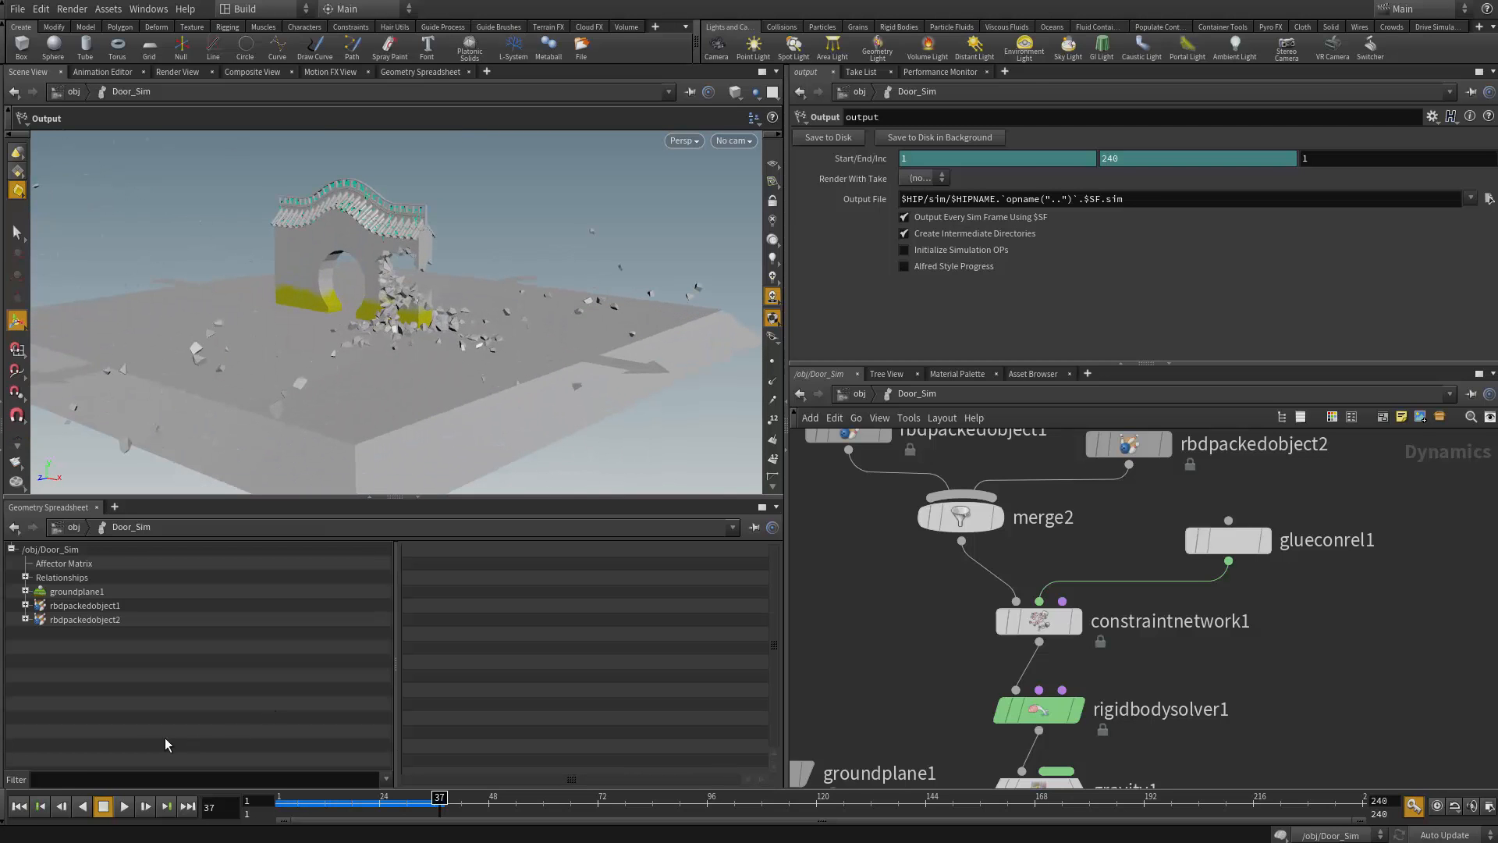
{"action": "left_click", "coordinate": [26, 813]}
{"action": "right_click_drag", "start_coordinate": [321, 390], "coordinate": [502, 401]}
{"action": "mouse_move", "coordinate": [502, 401]}
{"action": "left_mouse_down"}
{"action": "mouse_move", "coordinate": [488, 395]}
{"action": "mouse_move", "coordinate": [520, 379]}
{"action": "left_mouse_up"}
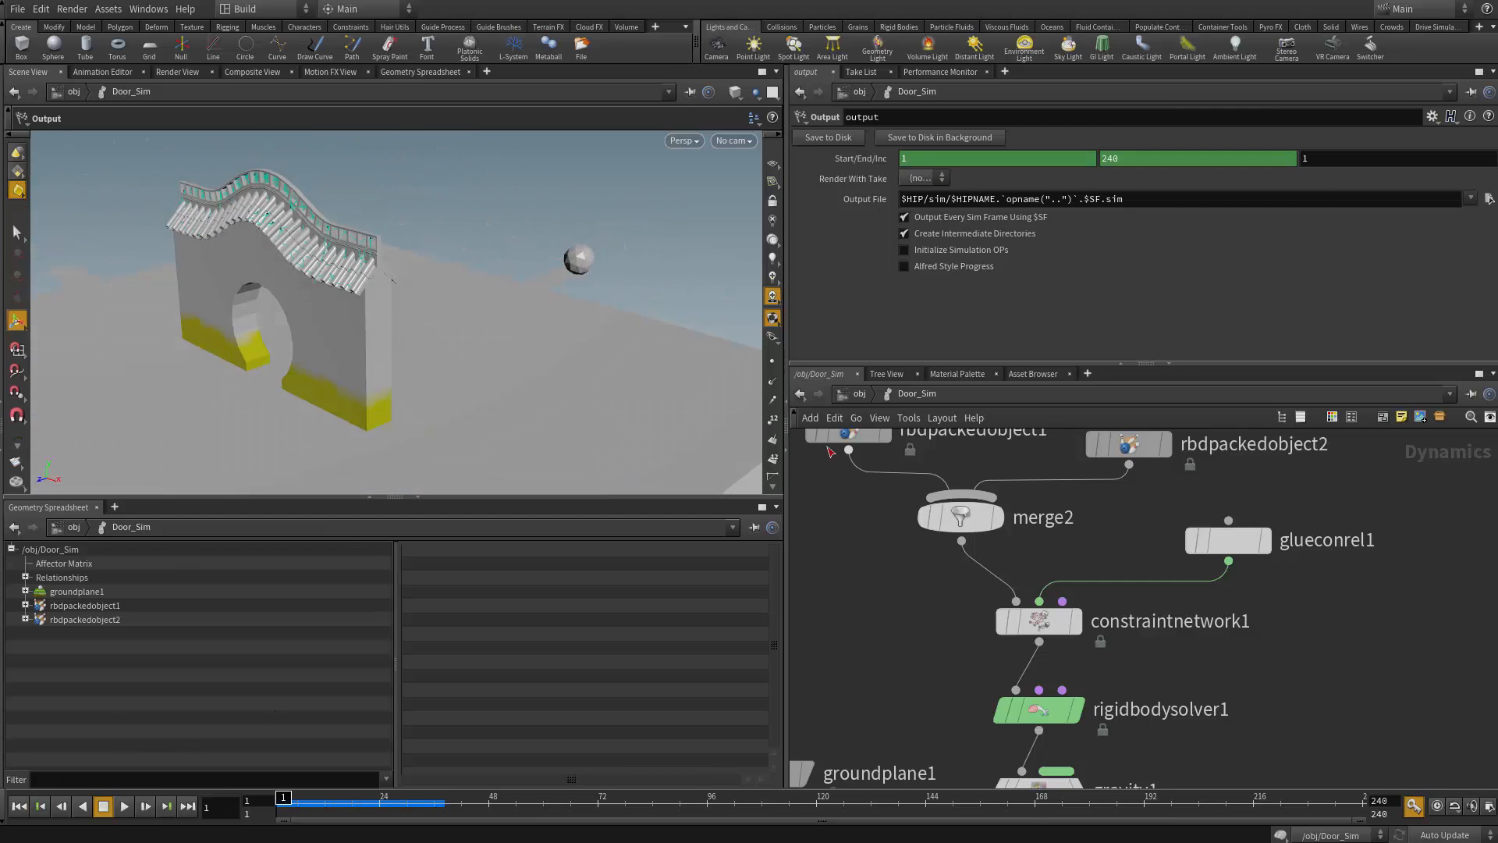
Review the nodes of the Door_Sim network and examine the rigid body solver's settings
{"action": "middle_click_drag", "start_coordinate": [1099, 519], "coordinate": [1185, 597]}
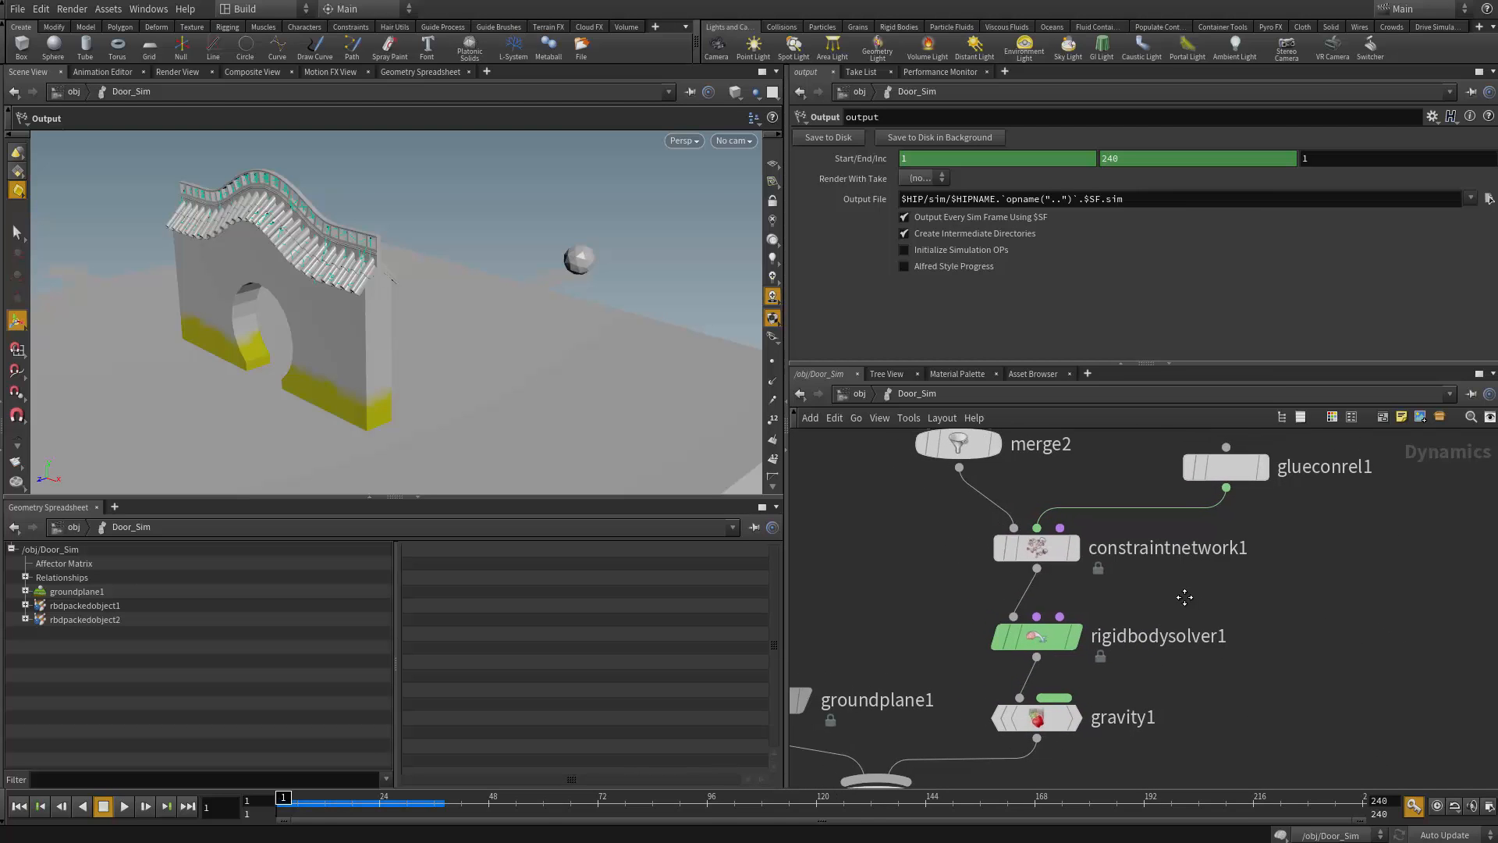
{"action": "middle_click_drag", "start_coordinate": [1143, 662], "coordinate": [1210, 599]}
{"action": "middle_click_drag", "start_coordinate": [997, 583], "coordinate": [967, 700]}
{"action": "middle_click_drag", "start_coordinate": [938, 643], "coordinate": [950, 732]}
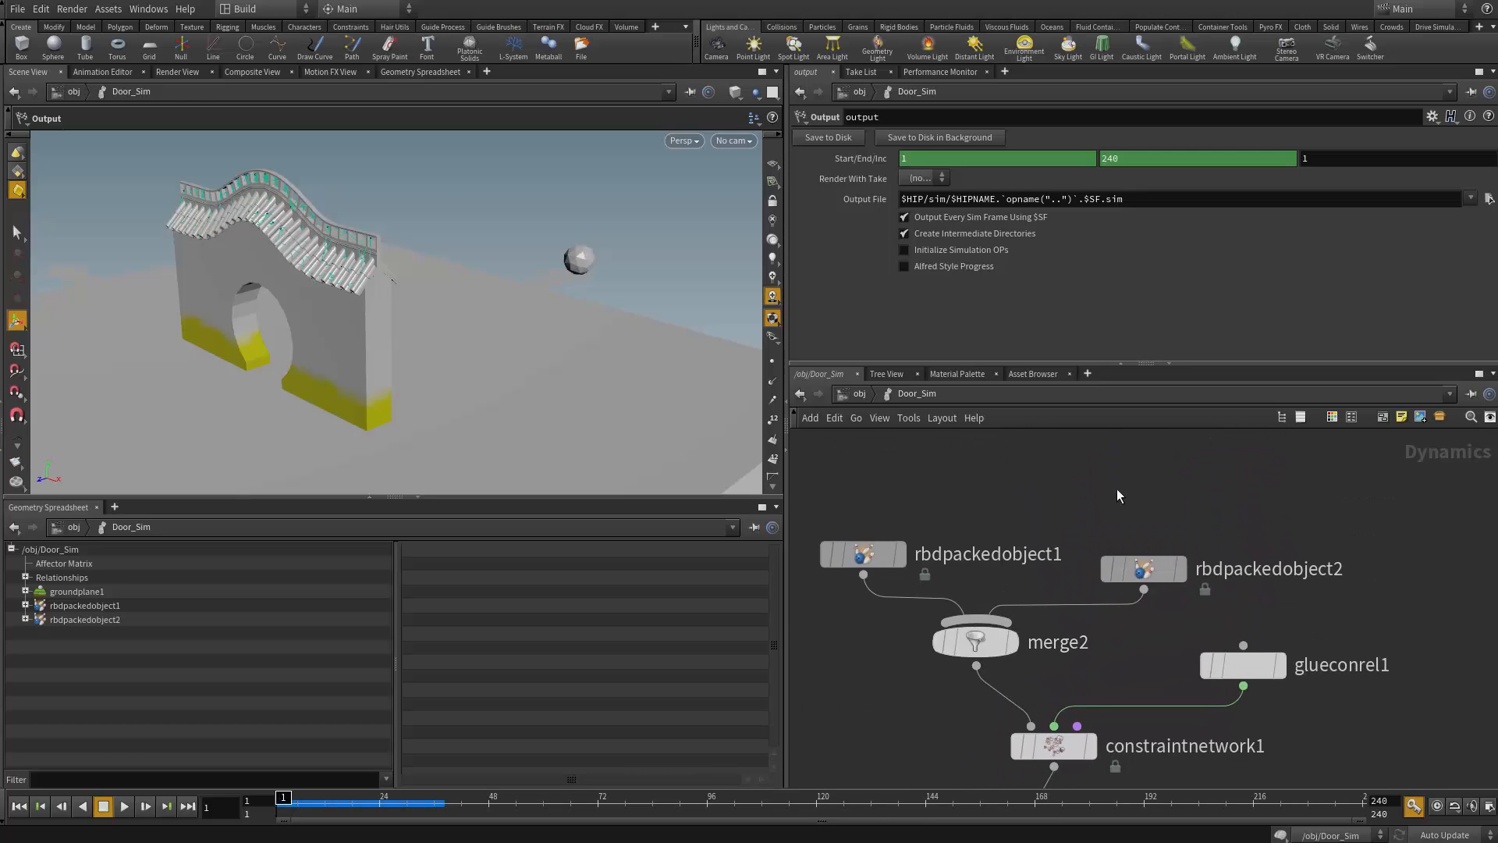
{"action": "middle_click_drag", "start_coordinate": [1155, 743], "coordinate": [1226, 646]}
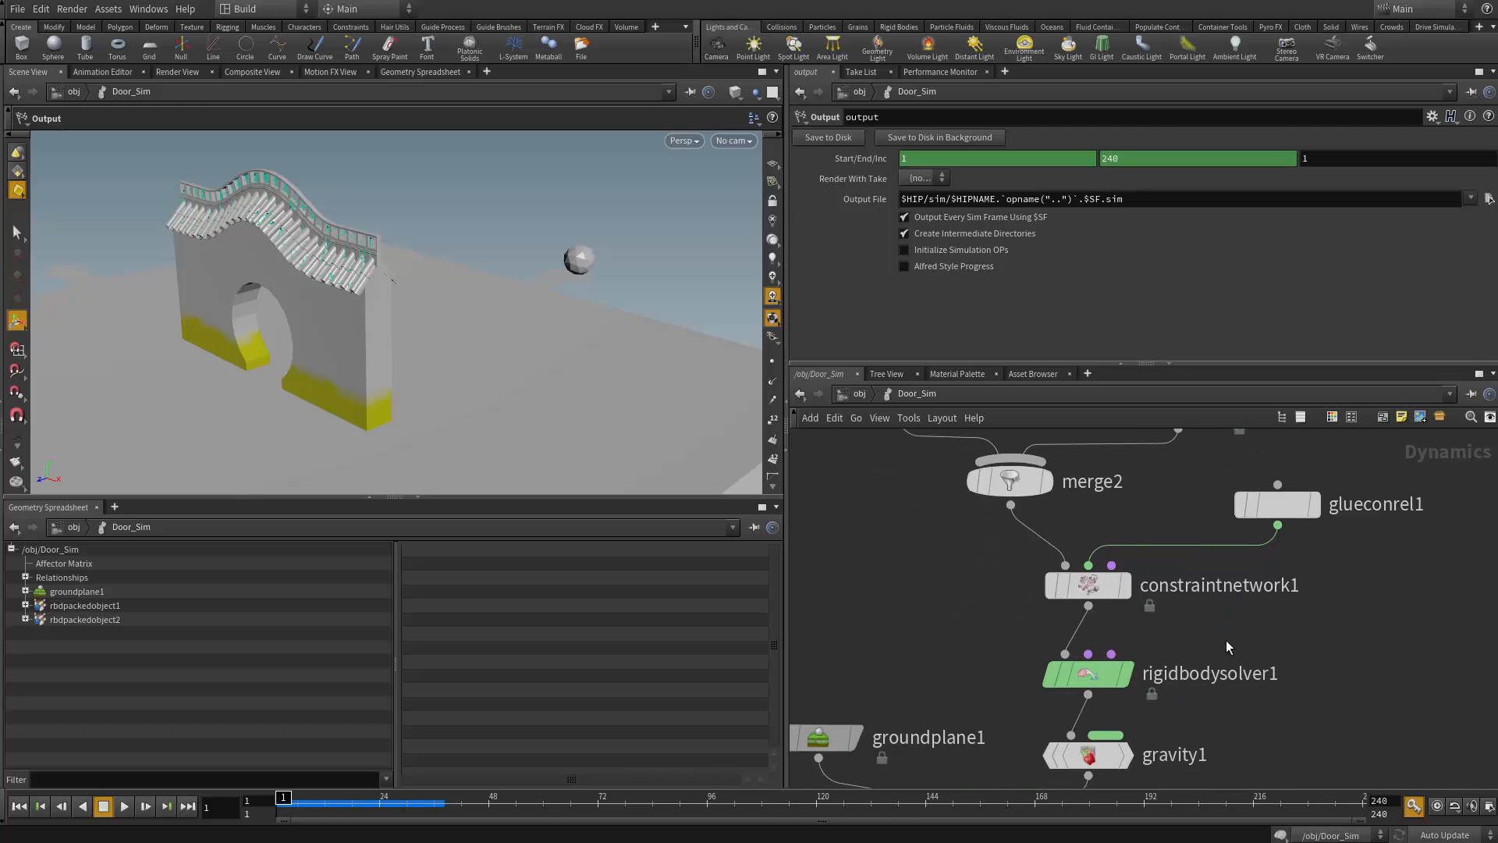
{"action": "left_click", "coordinate": [1121, 683]}
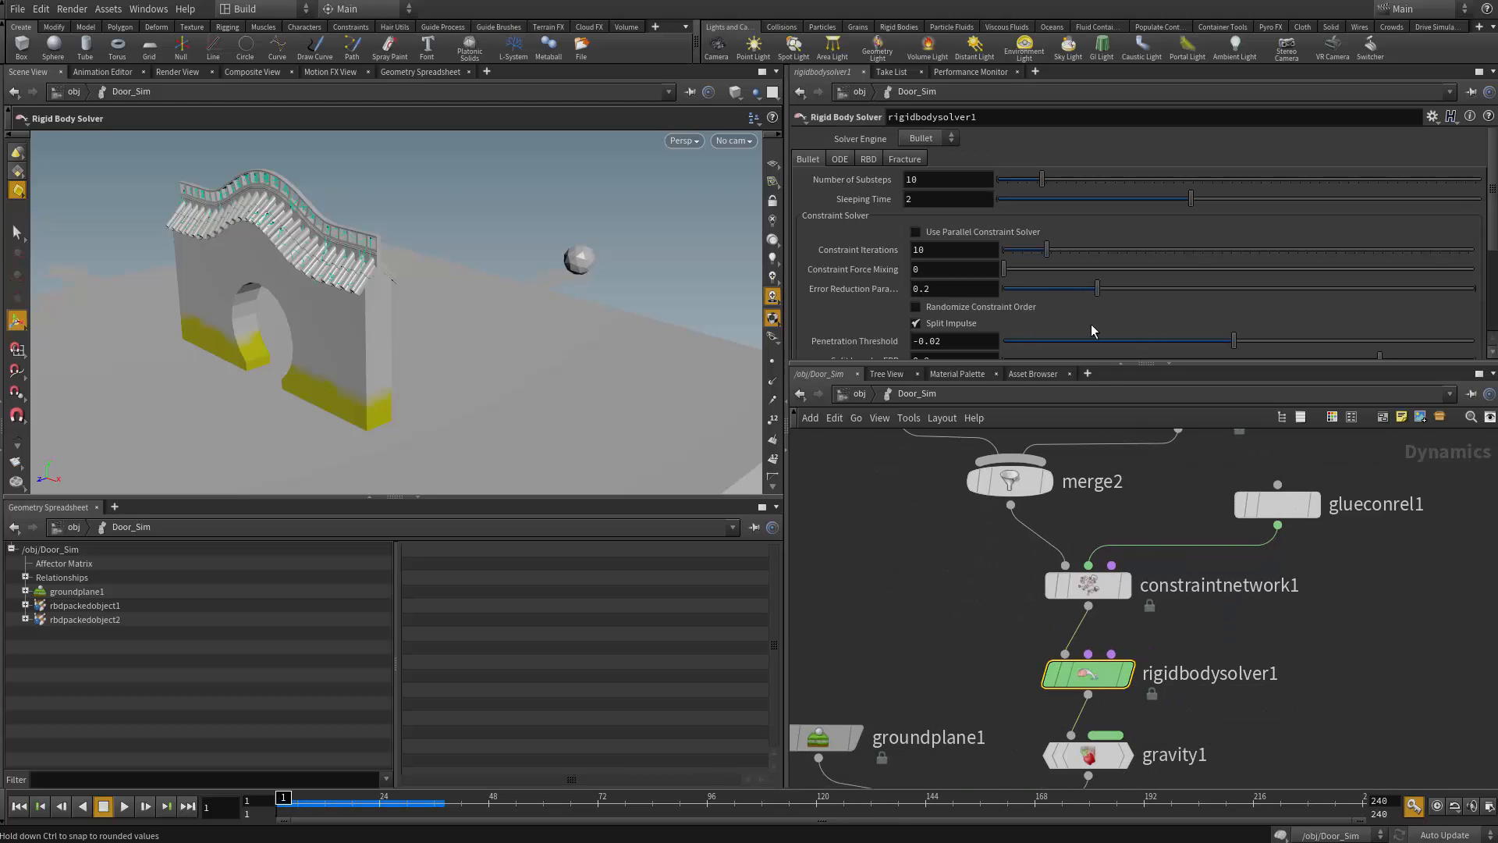
Rename rbdpackedobject1 as door and rbdpackedobject2 as ball
{"action": "middle_click_drag", "start_coordinate": [877, 513], "coordinate": [888, 635]}
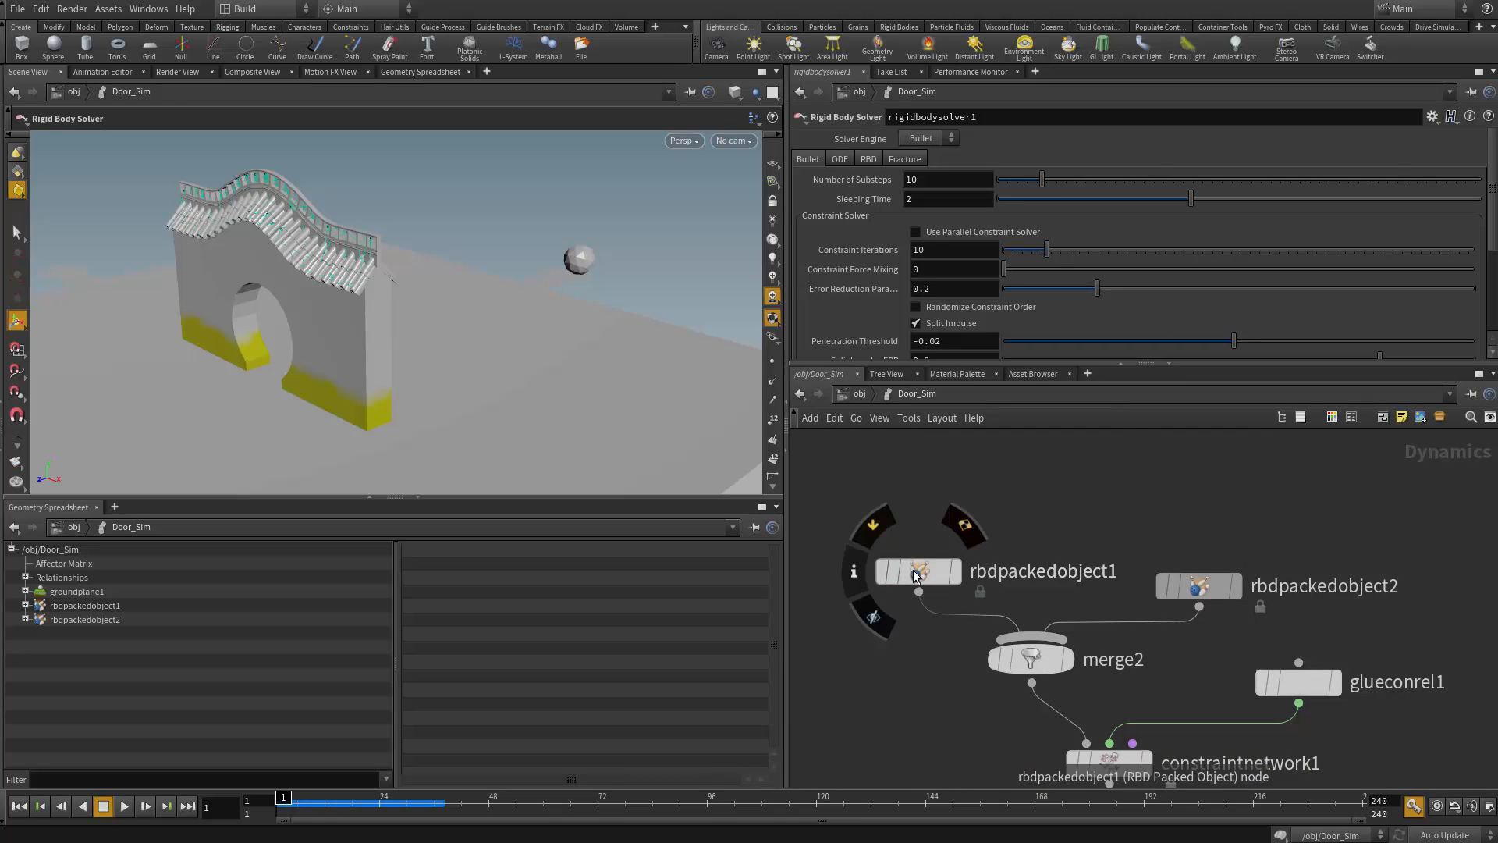
{"action": "double_click", "coordinate": [990, 586]}
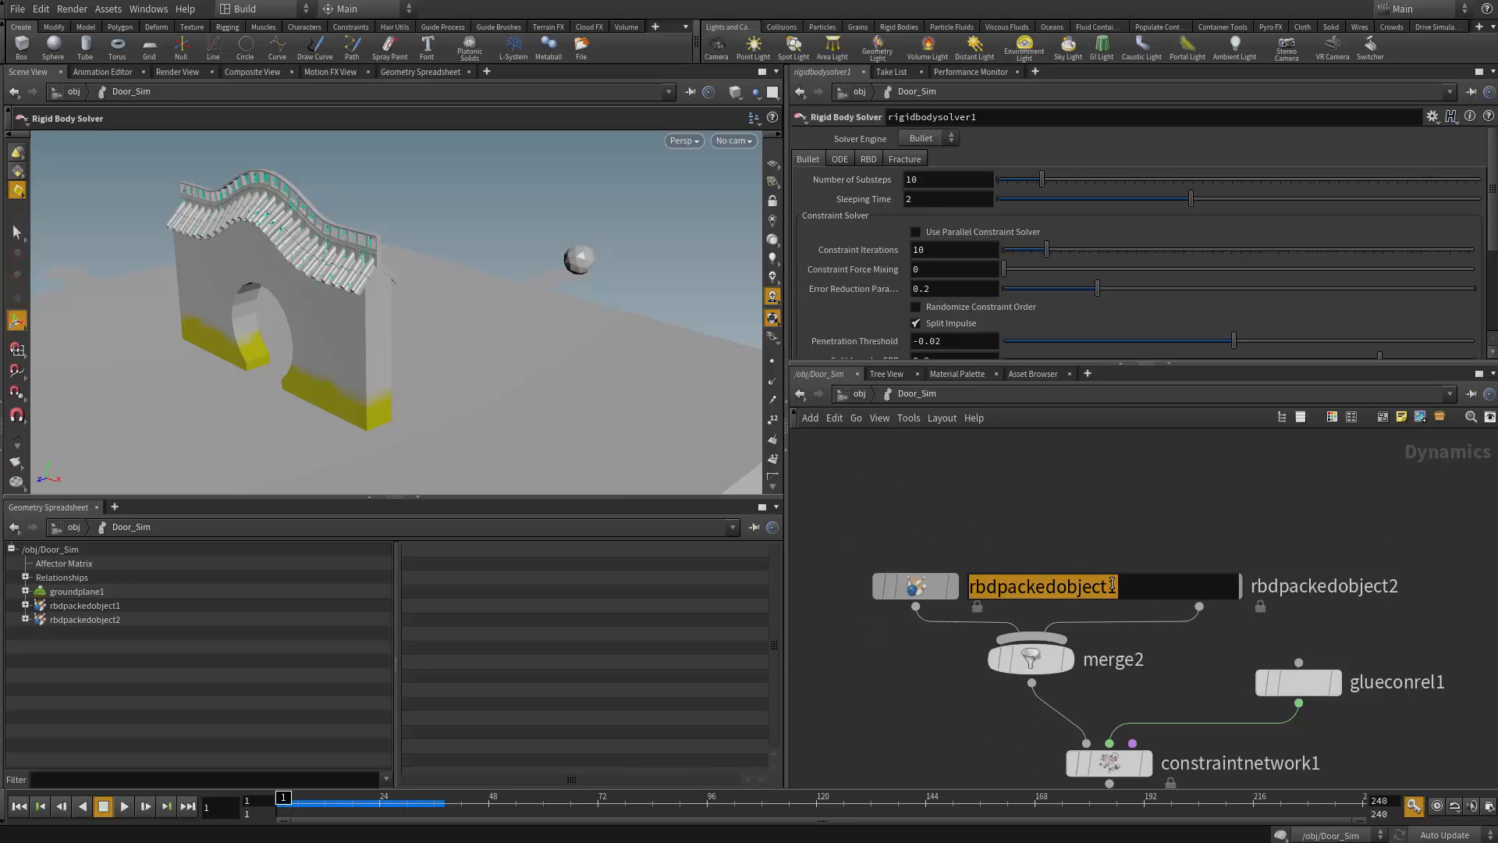
{"action": "type", "text": "door"}
{"action": "key", "text": "Return"}
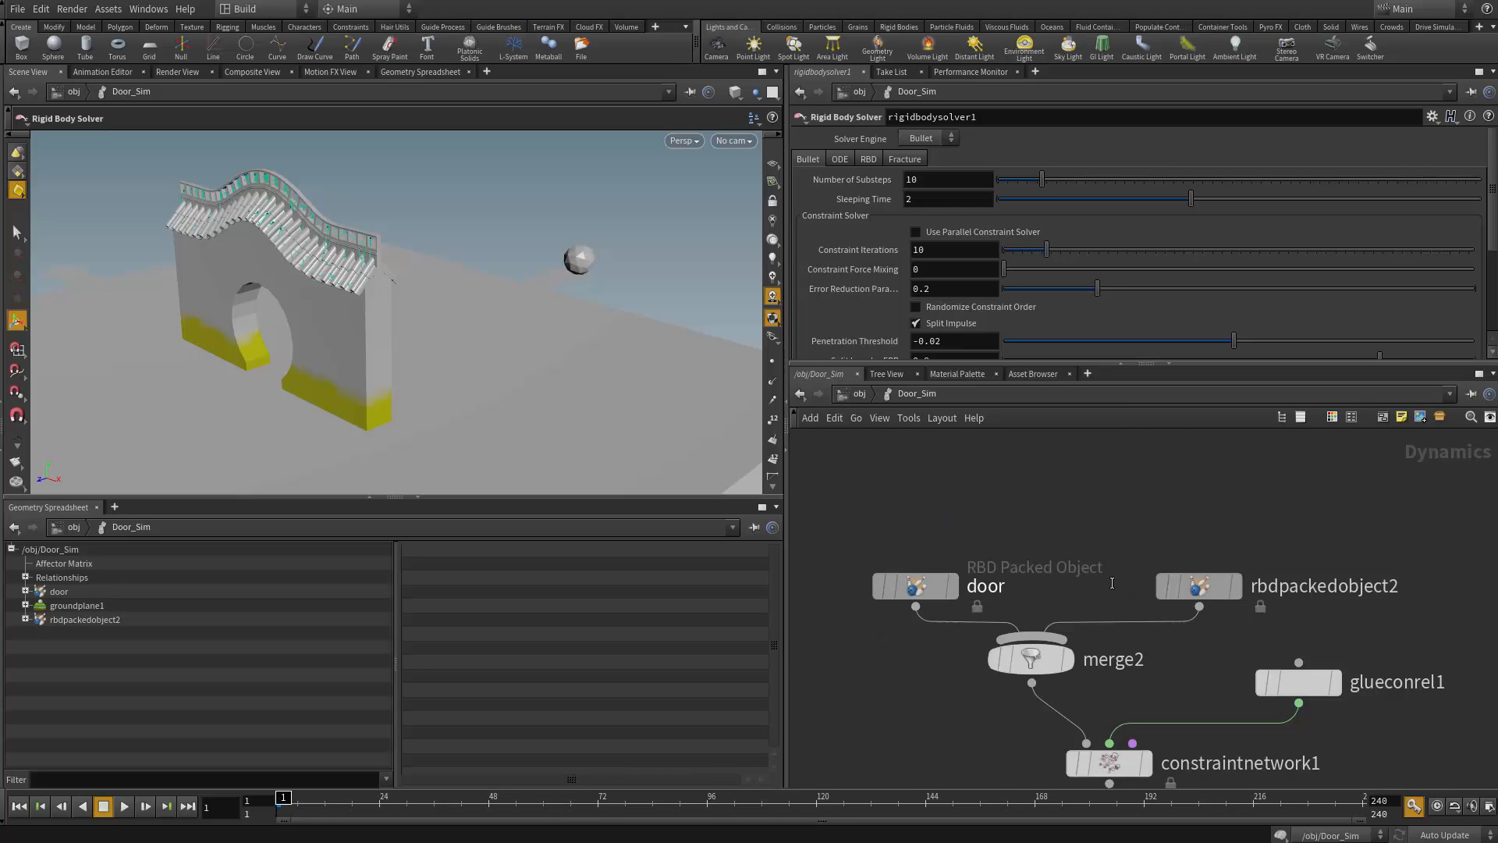
{"action": "double_click", "coordinate": [1343, 587]}
{"action": "type", "text": "ball"}
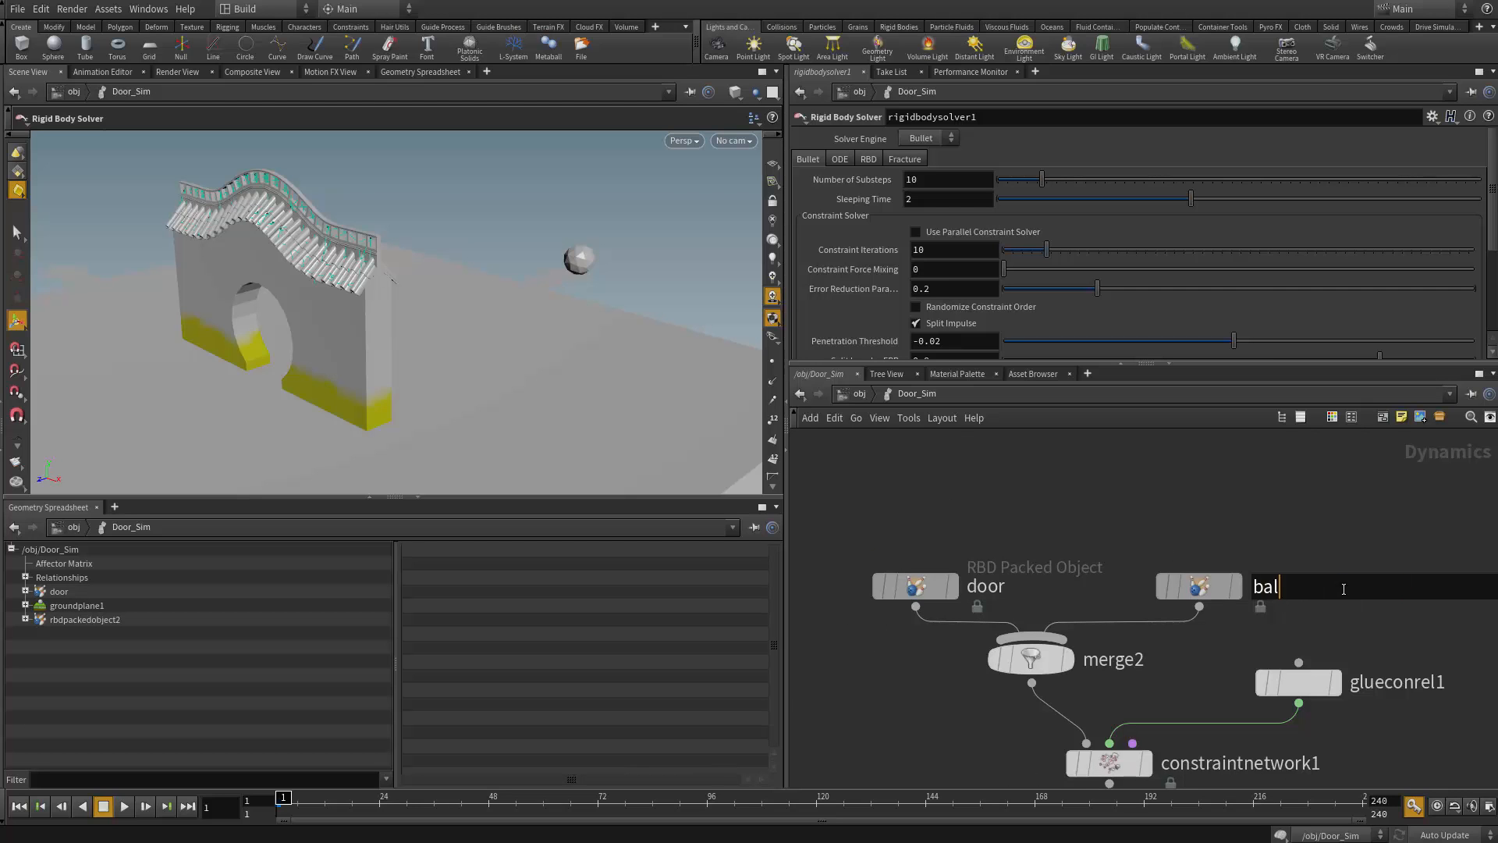
{"action": "key", "text": "Return"}
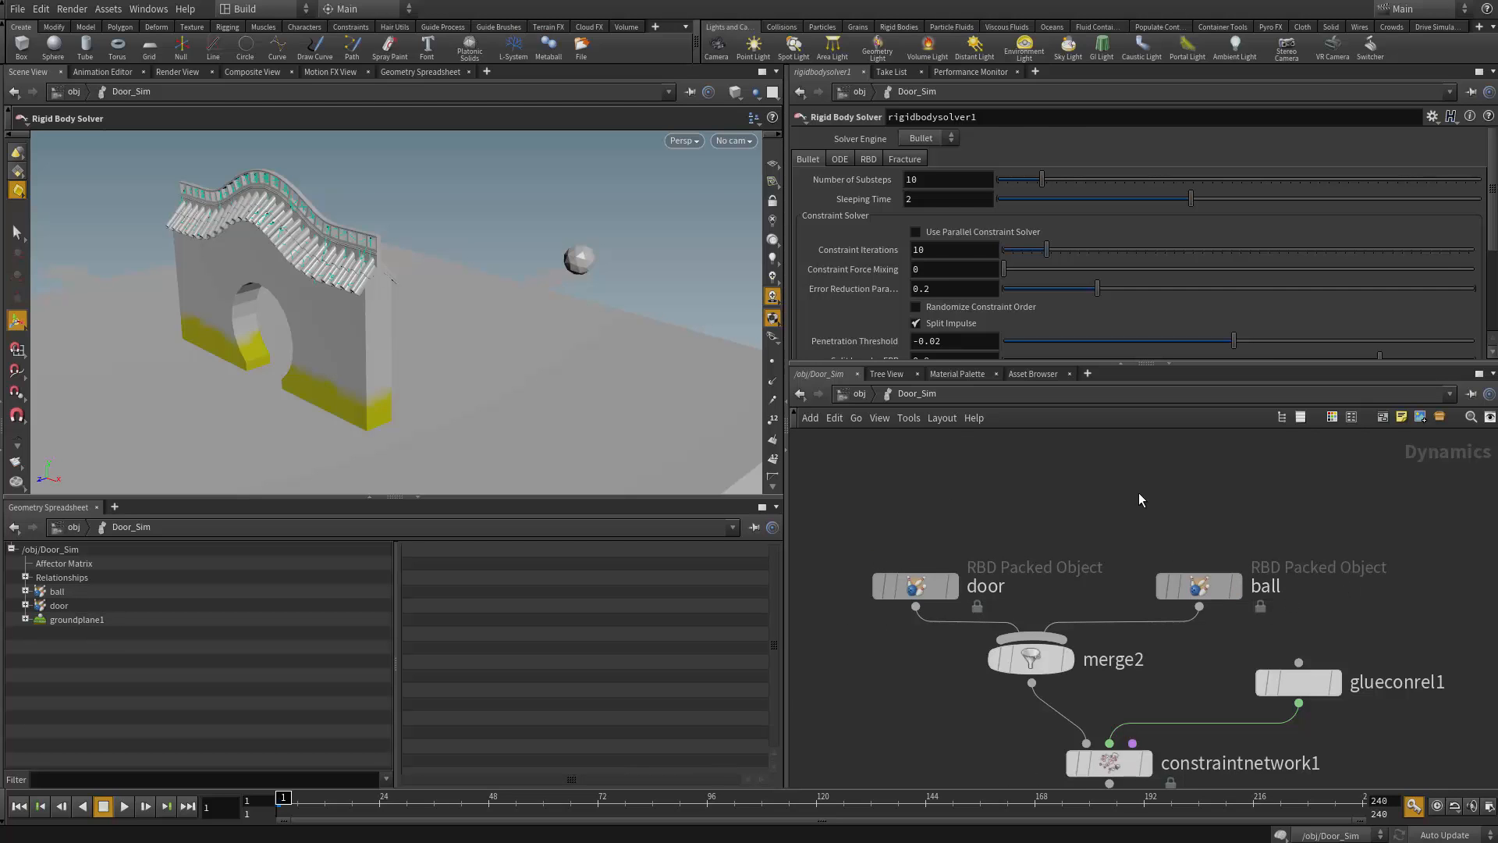
Check the door object's parameters and set the ball's initial Z velocity to 30
{"action": "left_click", "coordinate": [886, 587]}
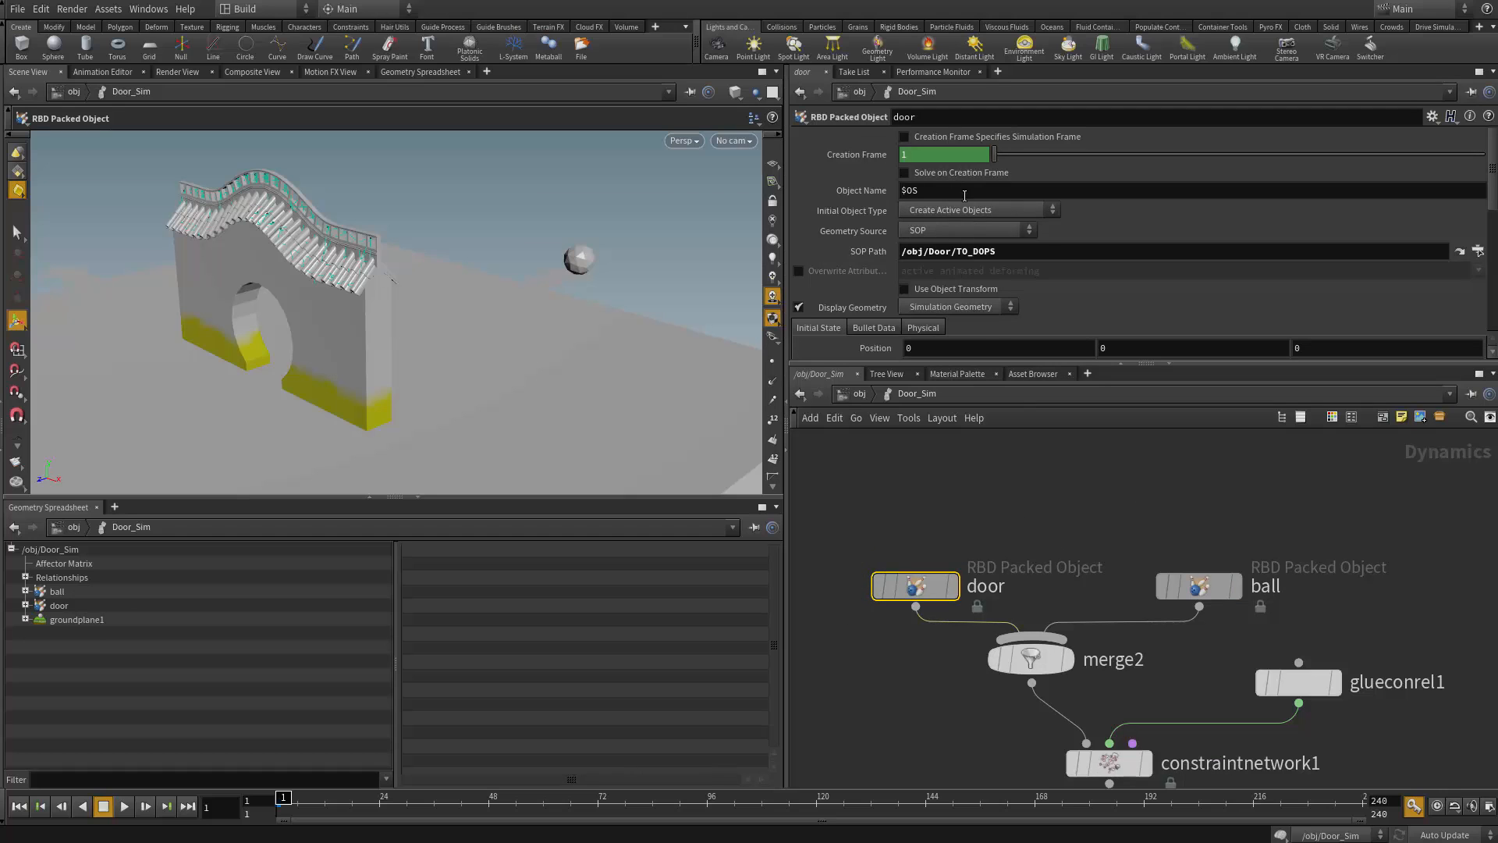
{"action": "scroll", "coordinate": [961, 303], "scroll_direction": "down", "scroll_amount": 1}
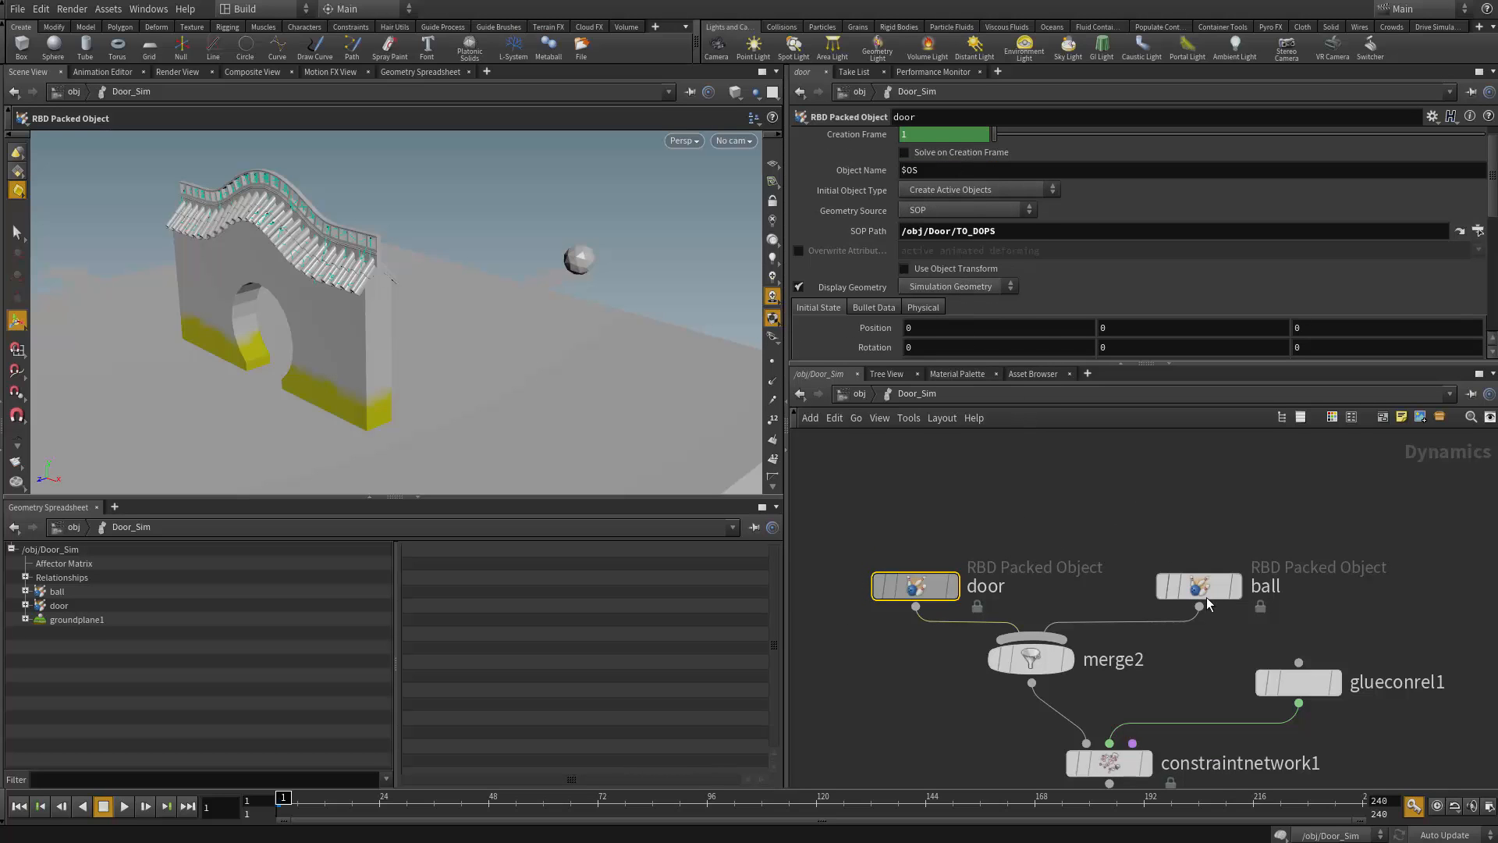
{"action": "left_click", "coordinate": [1206, 591]}
{"action": "scroll", "coordinate": [1036, 325], "scroll_direction": "down", "scroll_amount": 3}
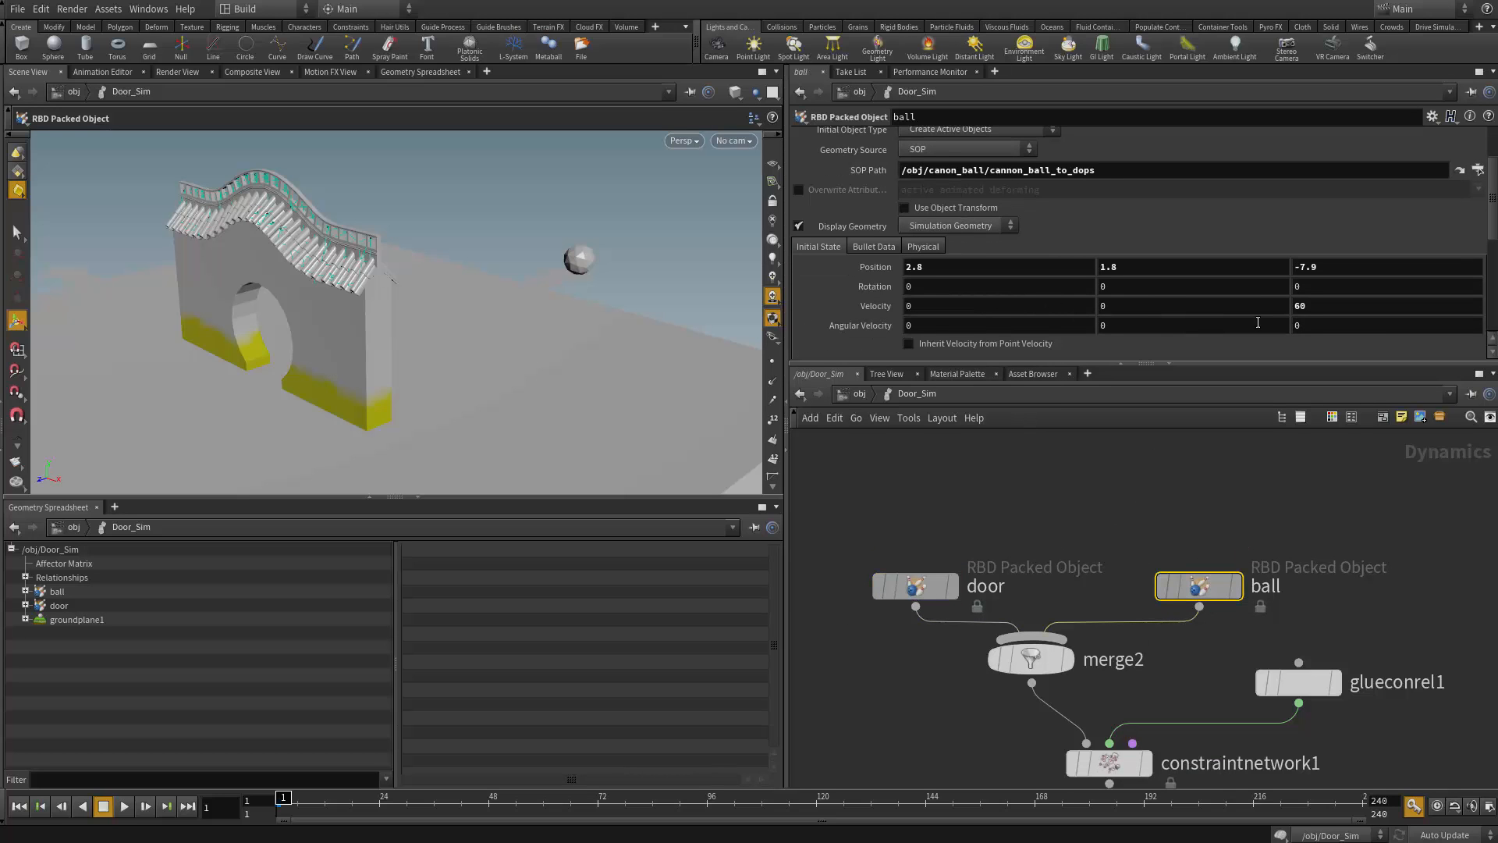
{"action": "double_click", "coordinate": [1312, 307]}
{"action": "type", "text": "30"}
Play the simulation to about frame 23 to check the ball's slower impact, and return to frame 1
{"action": "left_click_drag", "start_coordinate": [634, 291], "coordinate": [650, 325], "text": "alt"}
{"action": "left_click", "coordinate": [126, 805]}
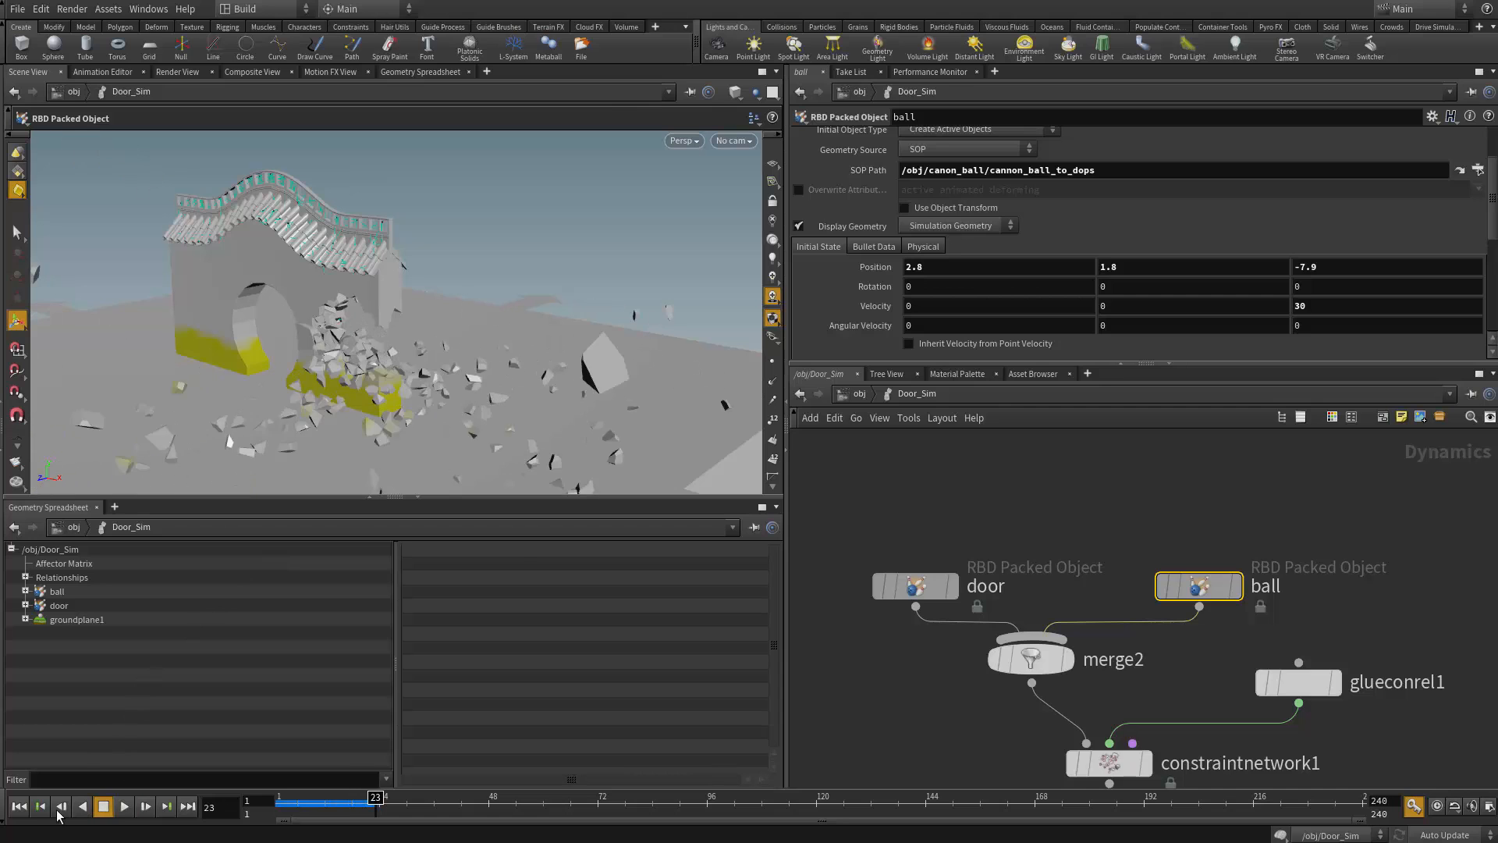
{"action": "left_click", "coordinate": [102, 806]}
{"action": "left_click", "coordinate": [19, 805]}
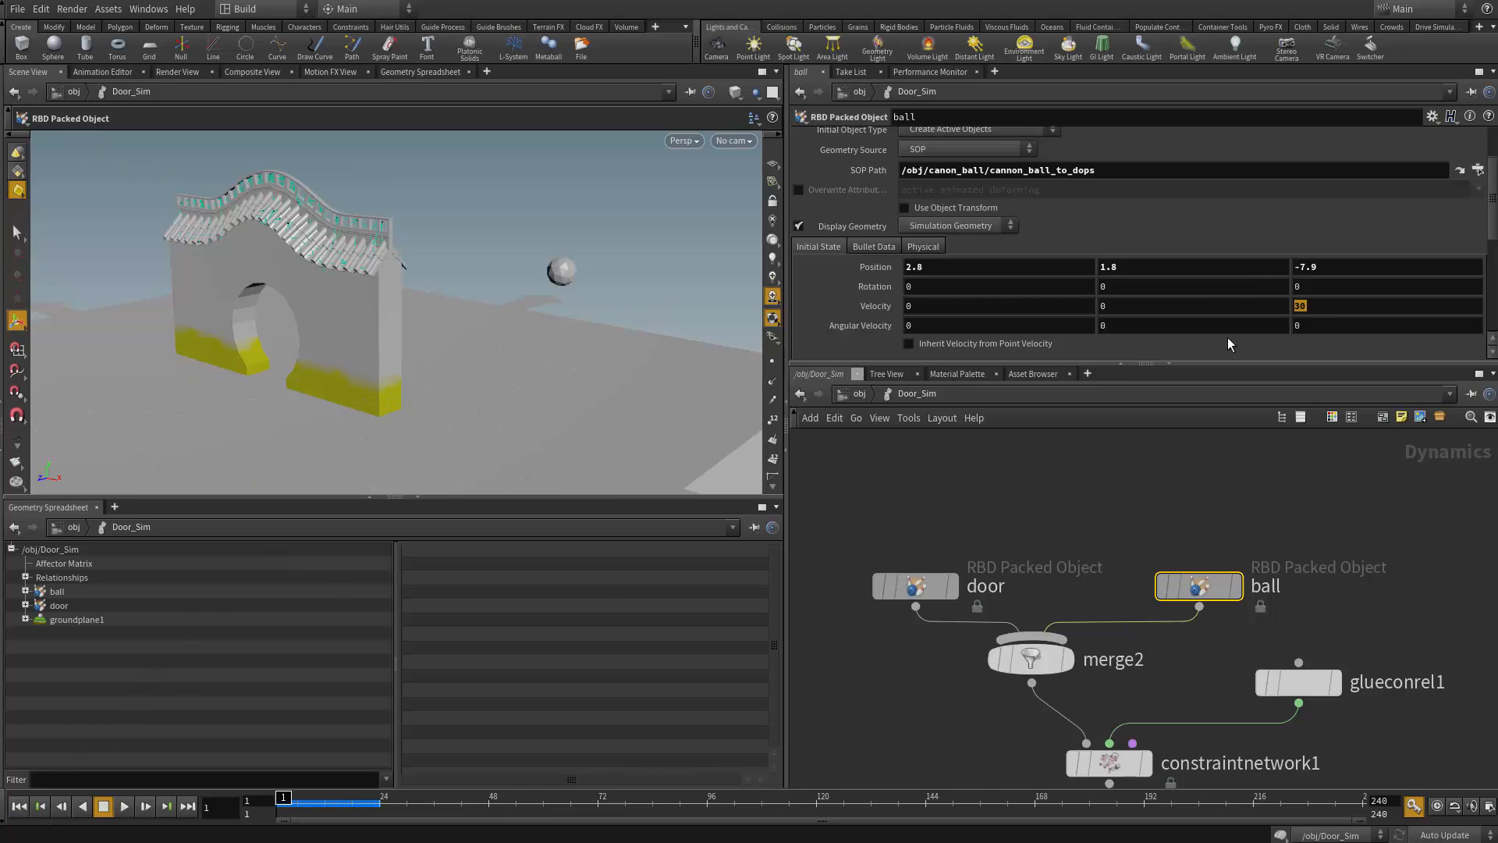
Test the simulation with the ball's Z velocity at 15 and restore the velocity to 30
{"action": "type", "text": "20"}
{"action": "key", "text": "Return"}
{"action": "left_click", "coordinate": [127, 808]}
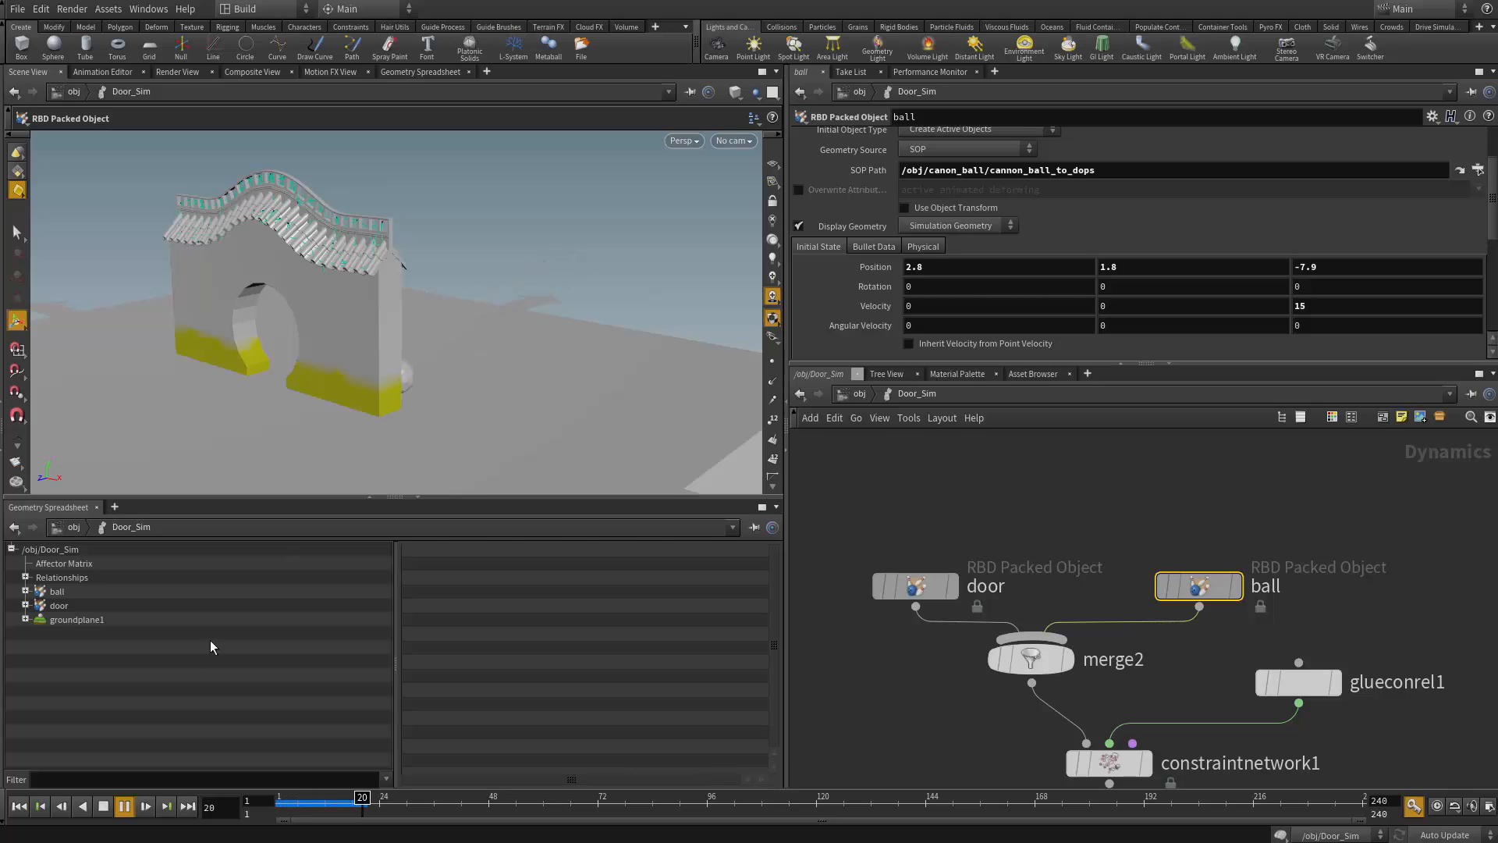
{"action": "left_click", "coordinate": [105, 808]}
{"action": "left_click", "coordinate": [20, 807]}
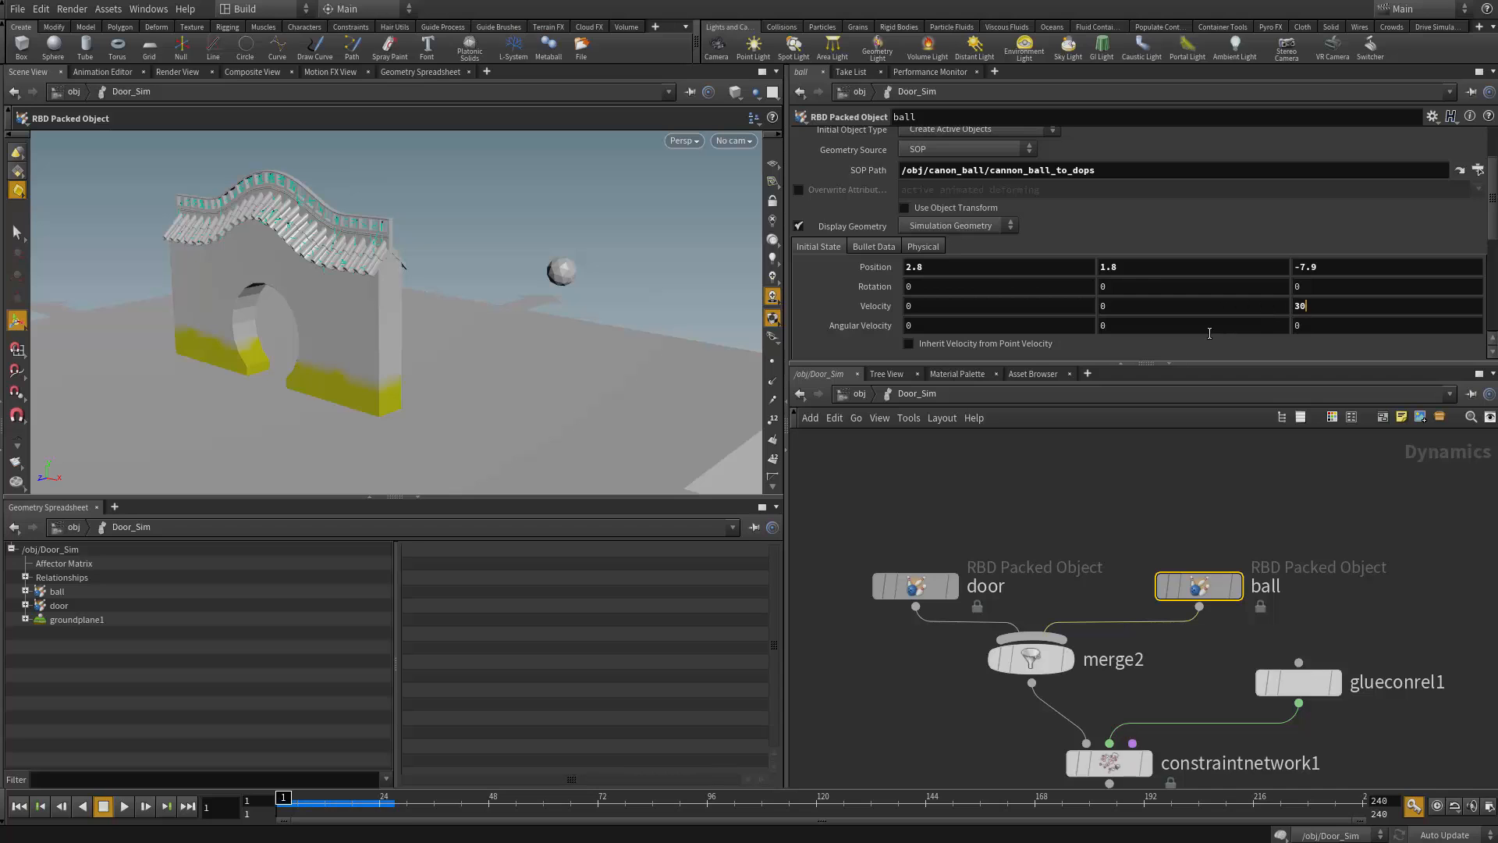
{"action": "key", "text": "Return"}
Set the ball's physical density to 1000000
{"action": "left_click", "coordinate": [921, 247]}
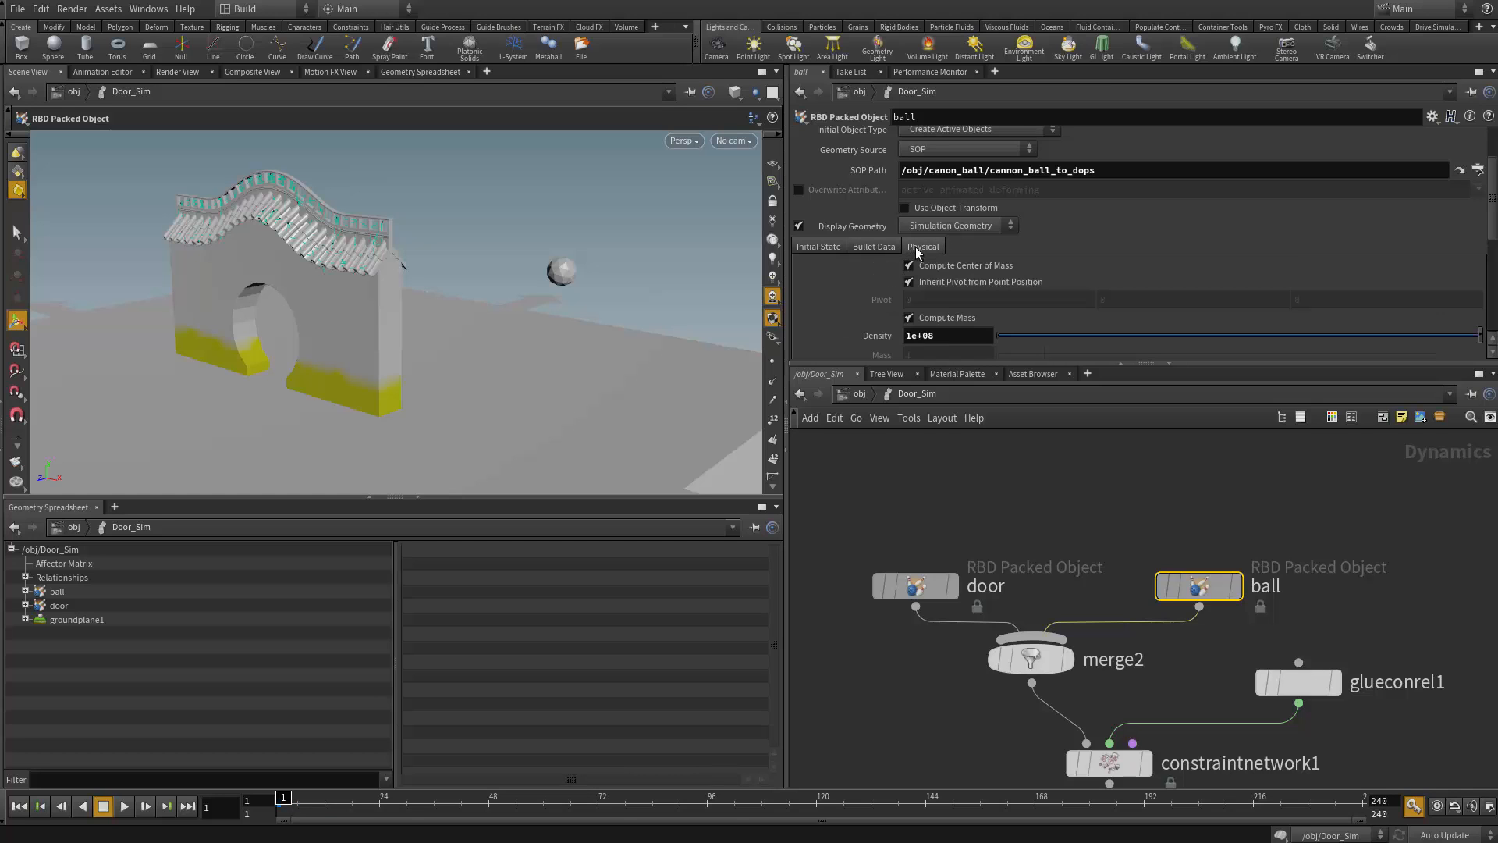
{"action": "scroll", "coordinate": [949, 329], "scroll_direction": "down", "scroll_amount": 1}
{"action": "key", "text": "Return"}
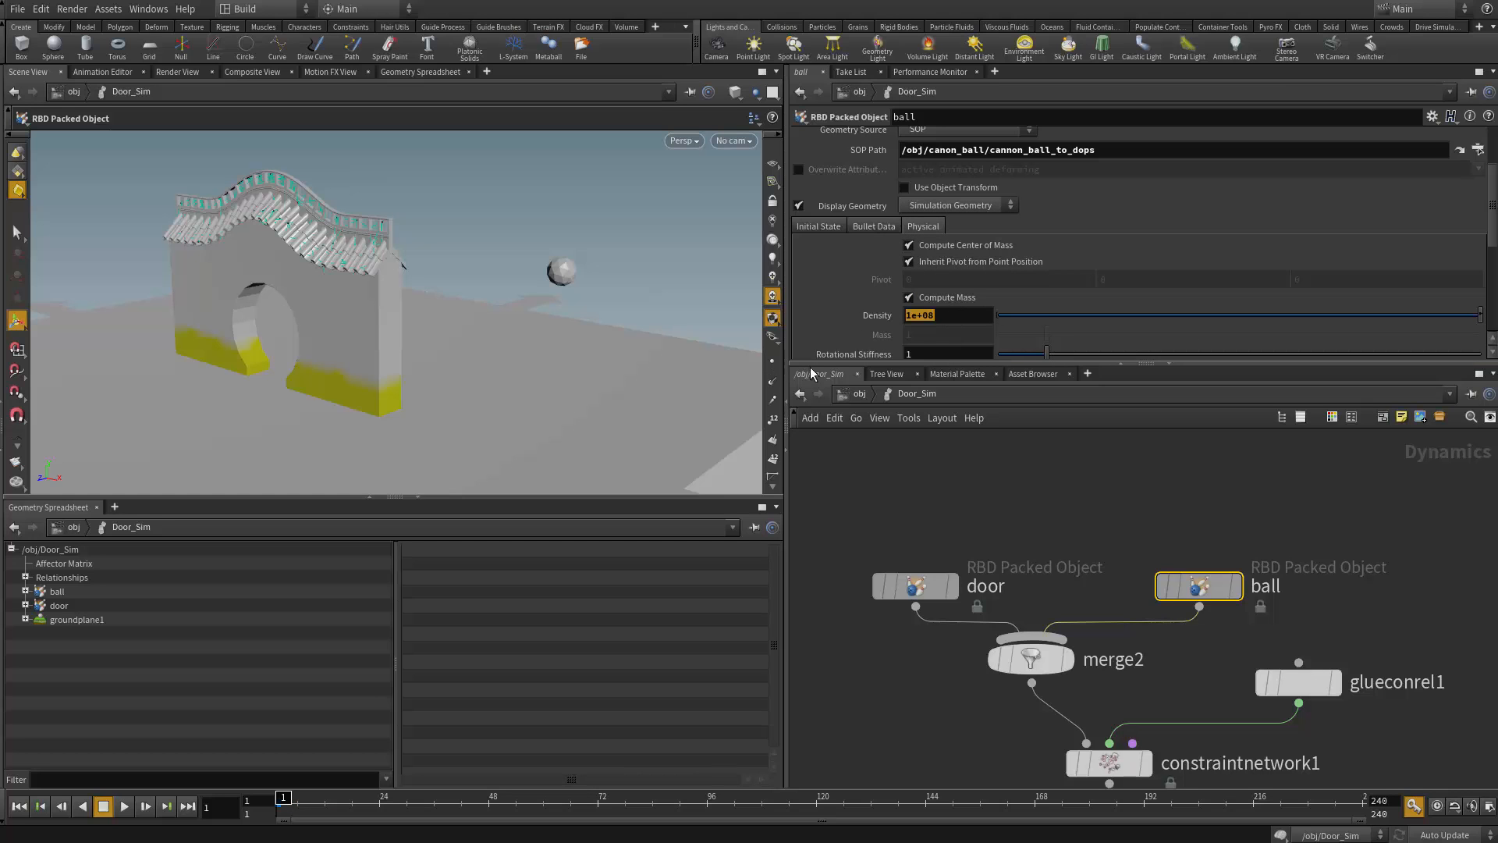
{"action": "scroll", "coordinate": [949, 302], "scroll_direction": "down", "scroll_amount": 2}
{"action": "left_click", "coordinate": [951, 277]}
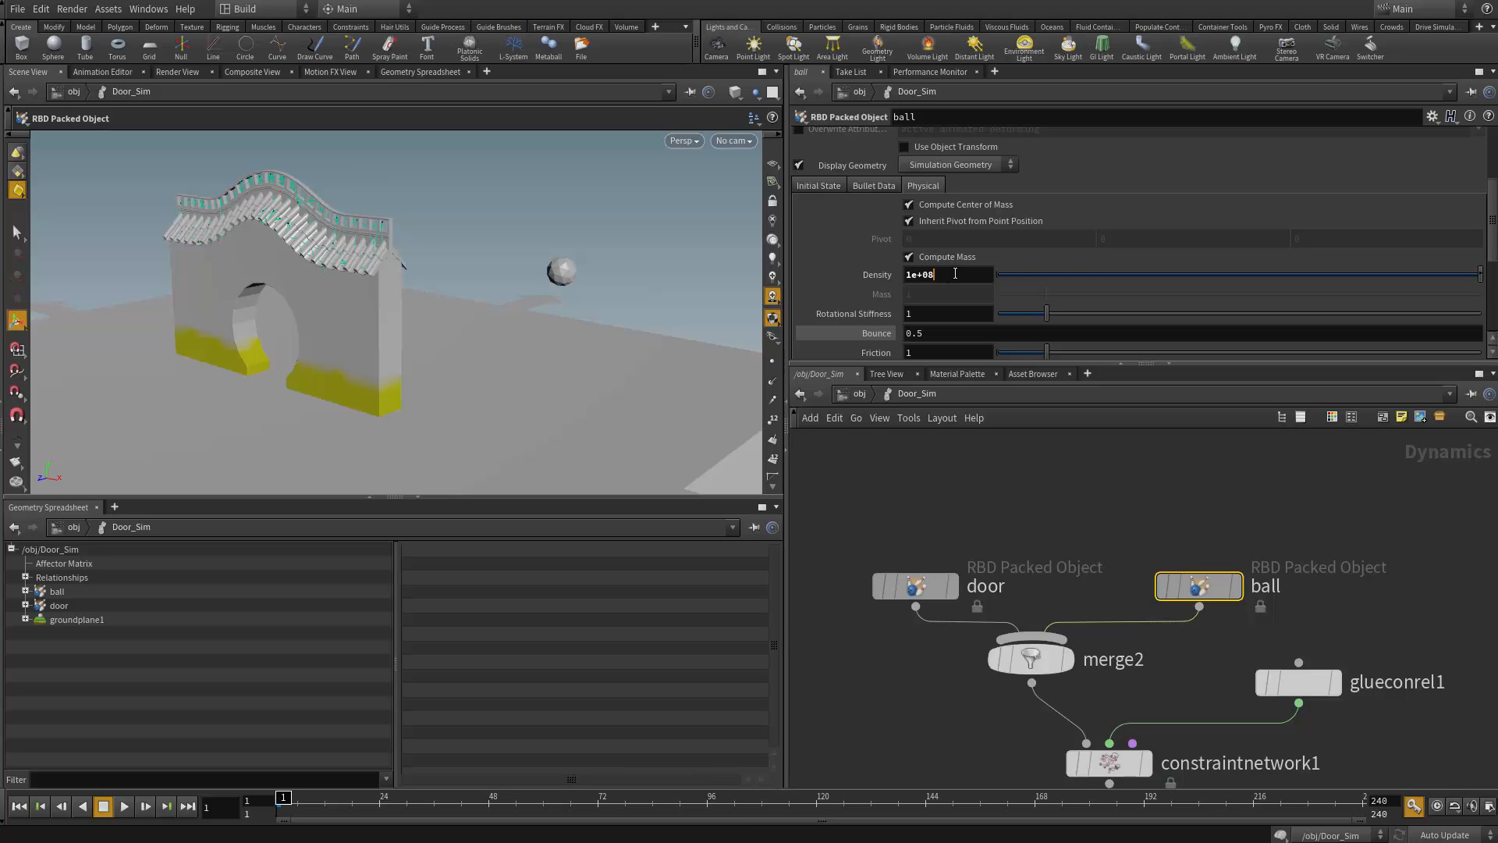
{"action": "key", "text": "Return"}
{"action": "type", "text": "1000000"}
Play the simulation past frame 20 to check the impact of the lighter ball, and return to frame 1
{"action": "left_click", "coordinate": [124, 806]}
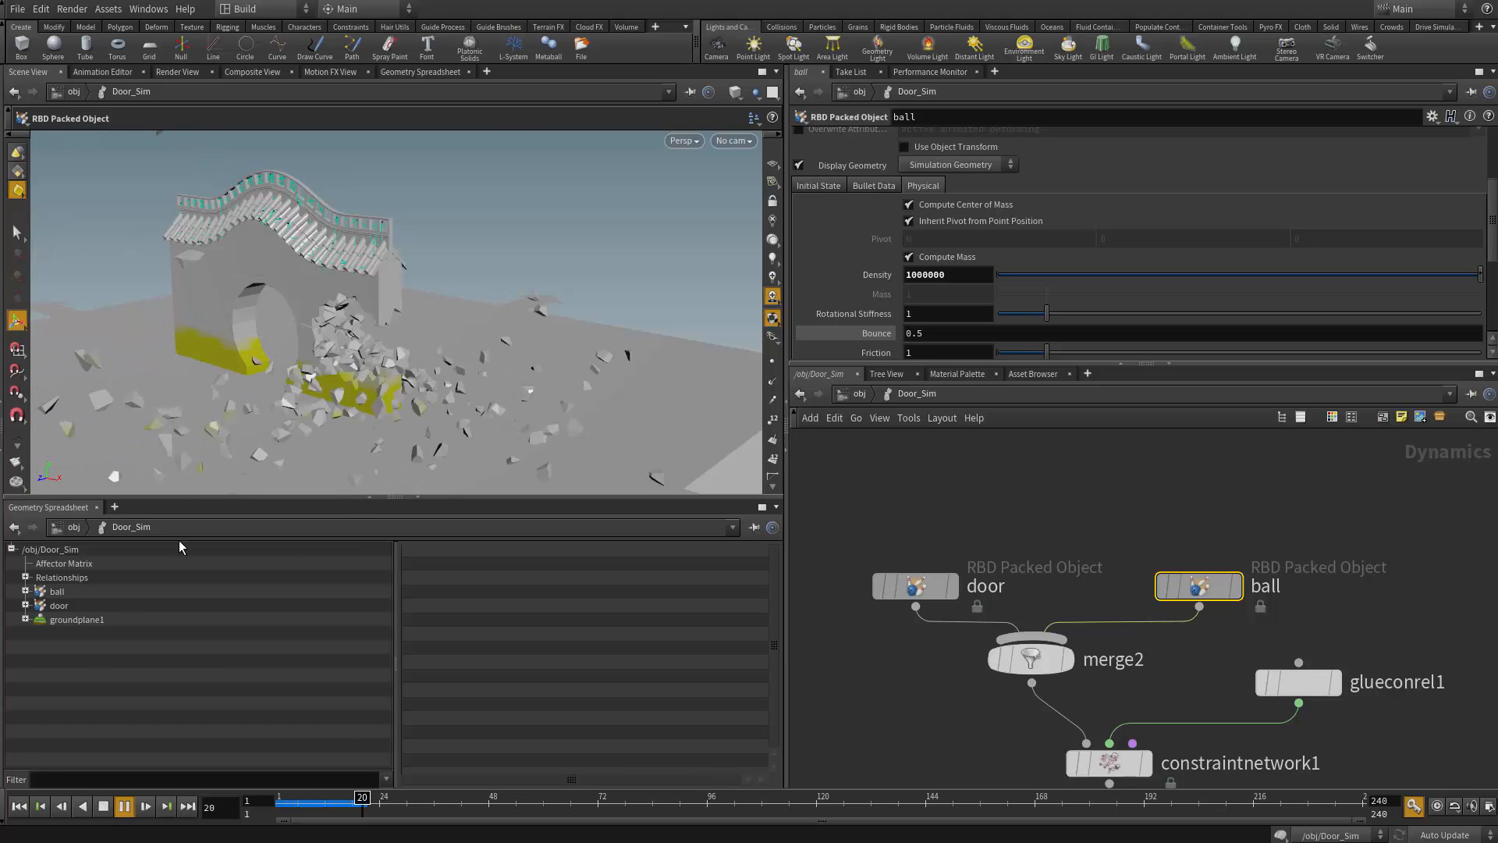
{"action": "left_click", "coordinate": [101, 808]}
{"action": "left_click", "coordinate": [20, 806]}
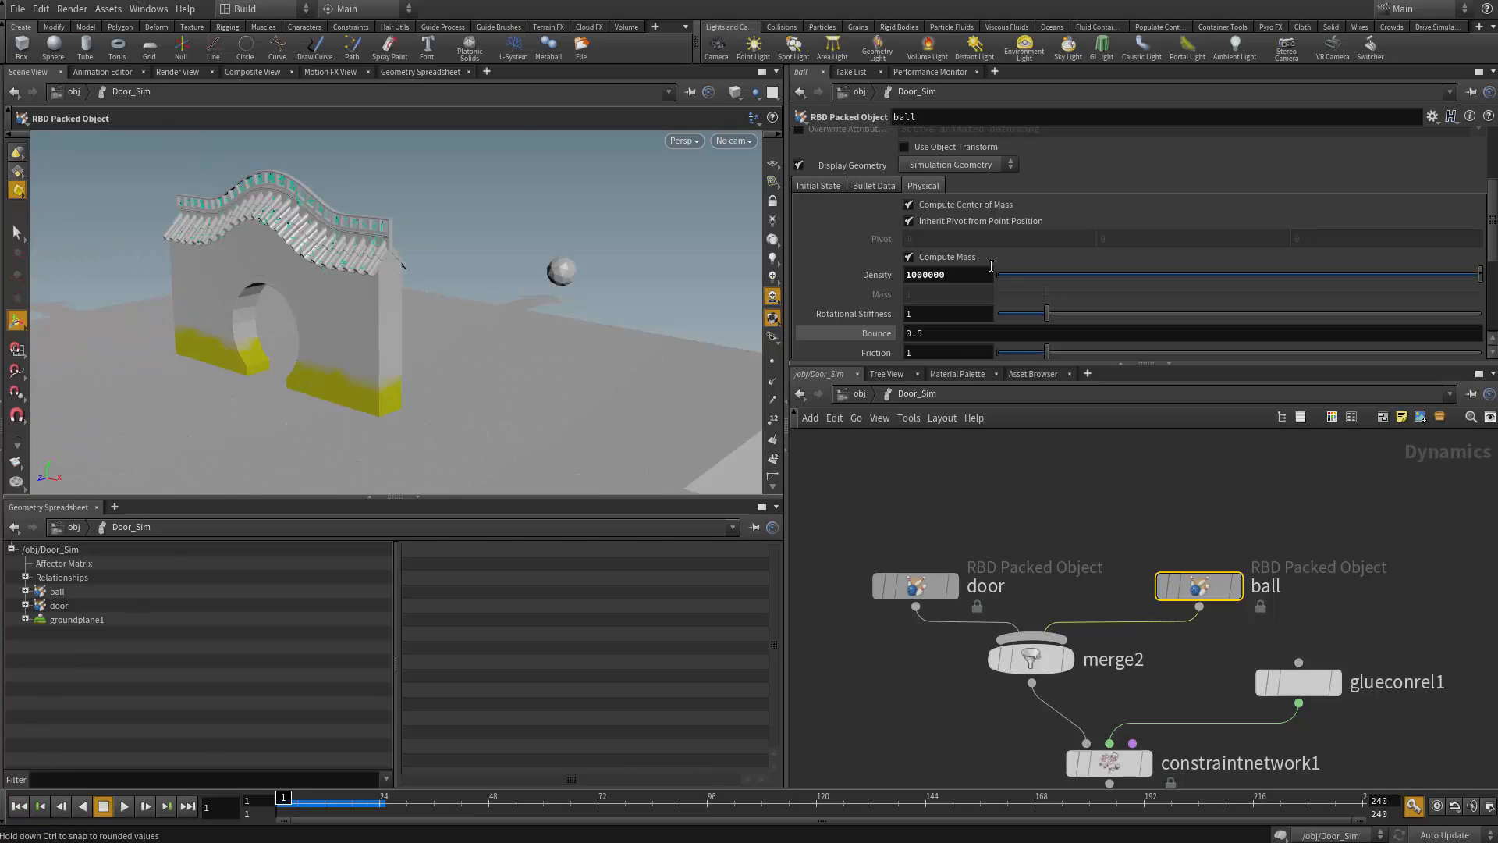
Set the ball's density to 1000, test the simulation to frame 14, and return to frame 1
{"action": "key", "text": "BackSpace"}
{"action": "key", "text": "Return"}
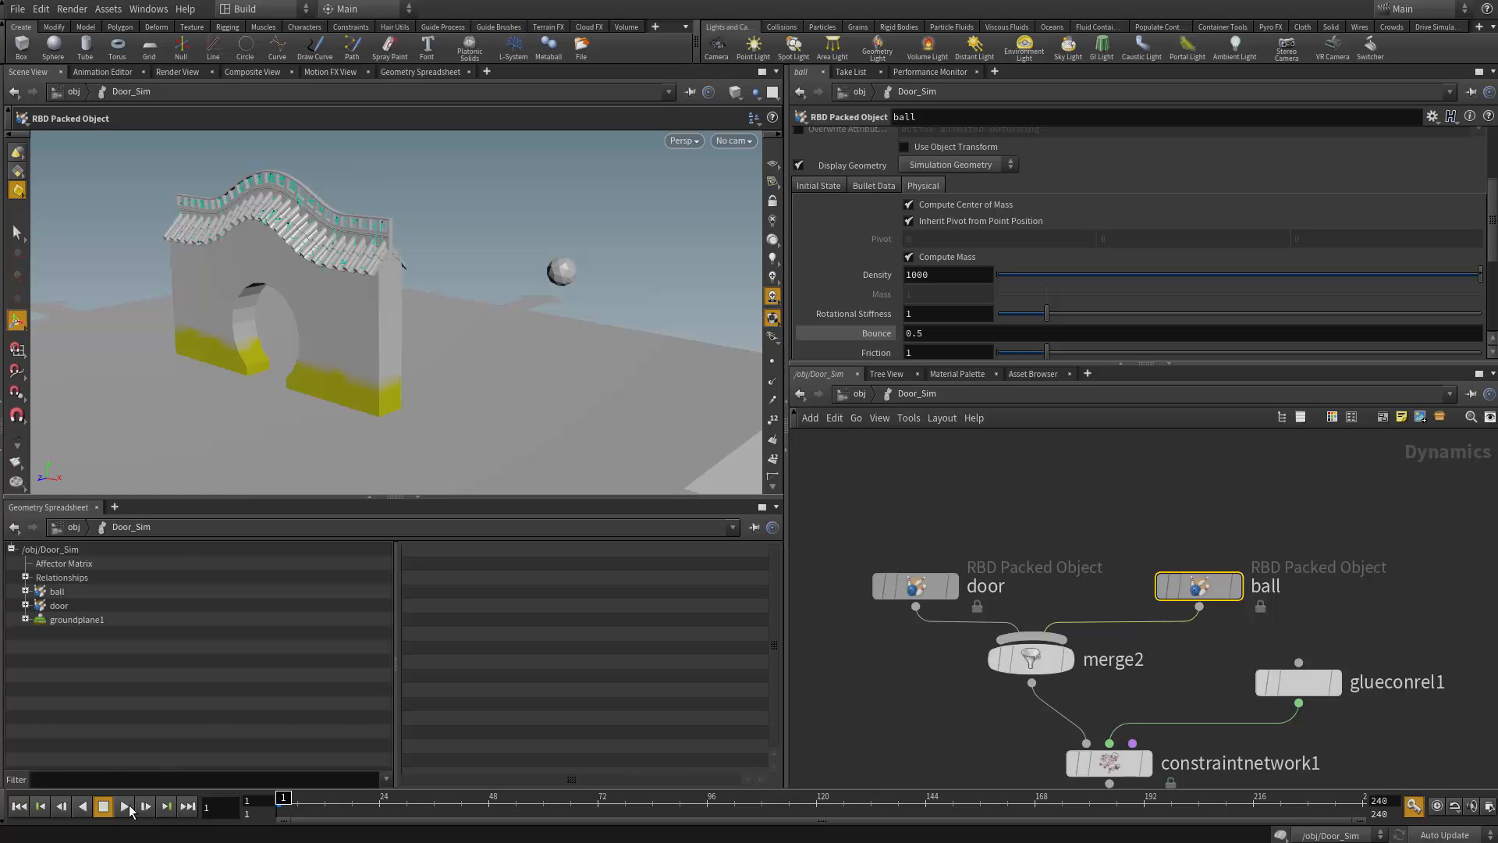
{"action": "left_click", "coordinate": [127, 806]}
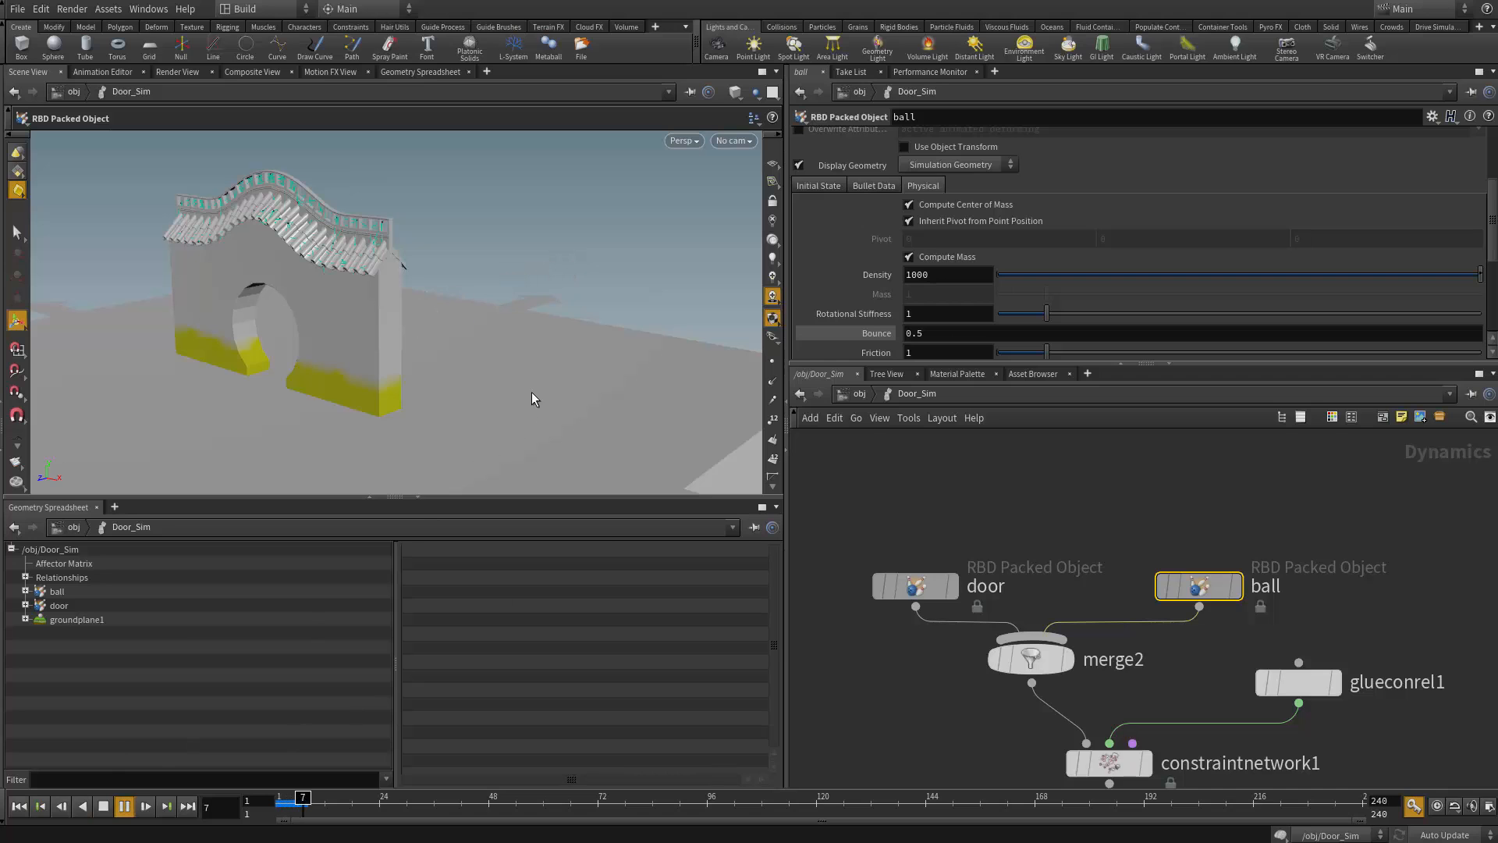
{"action": "left_click", "coordinate": [104, 806]}
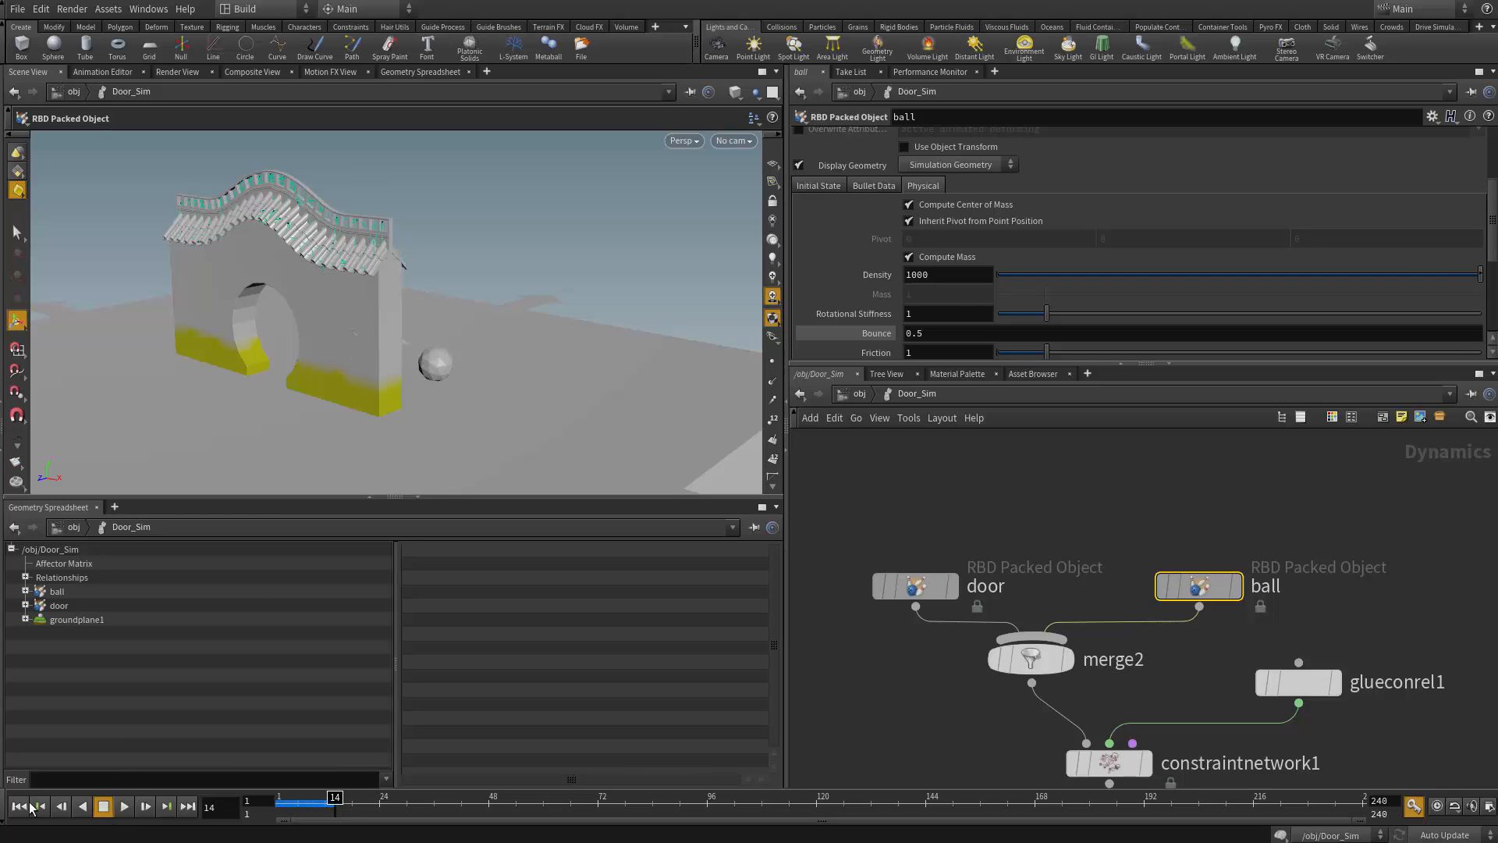
{"action": "left_click", "coordinate": [29, 806]}
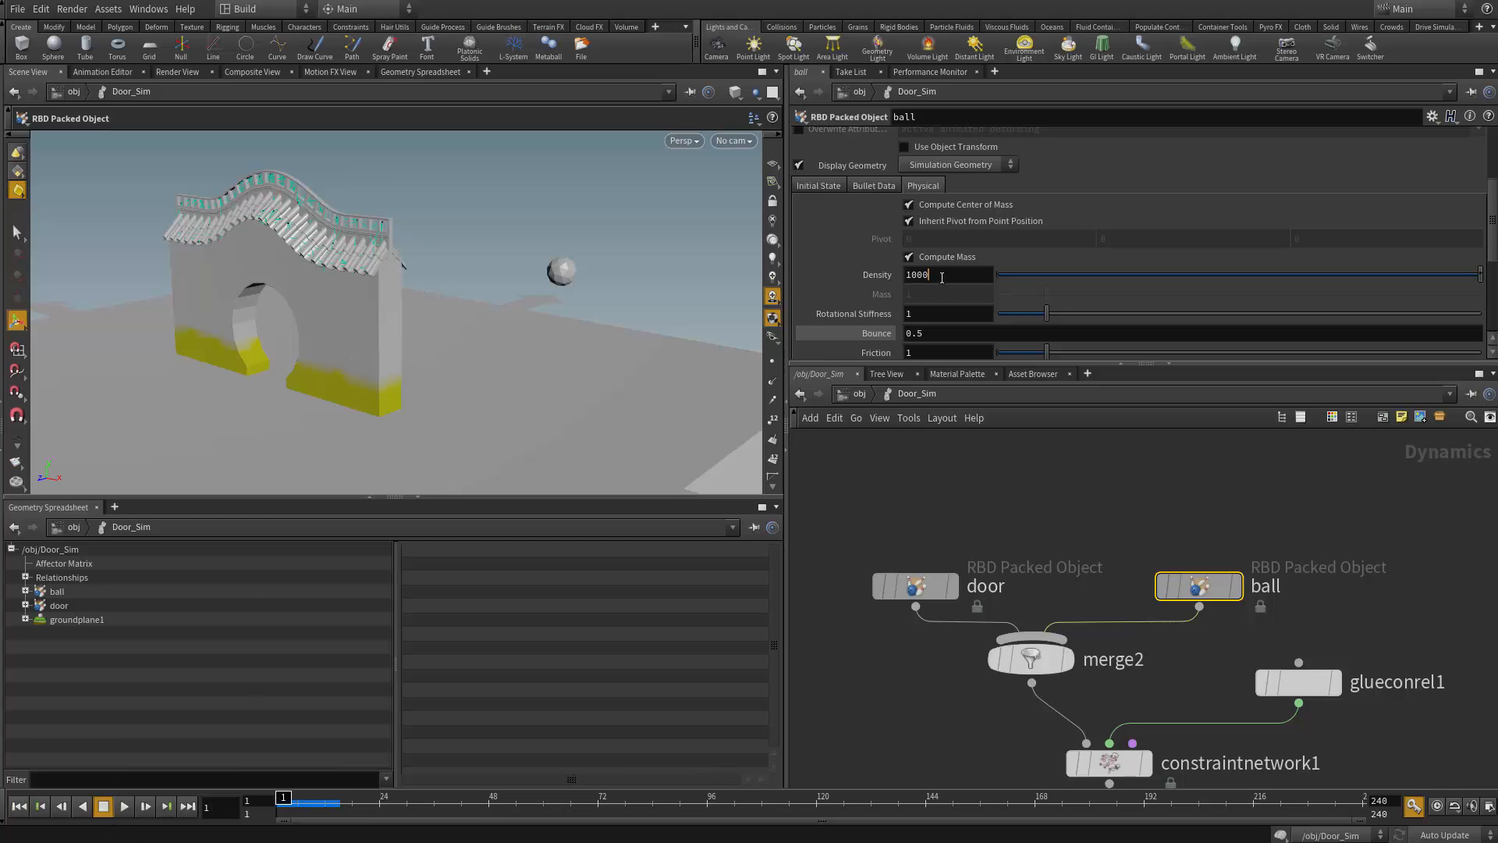
Set the ball's density to 10000, play the simulation to frame 18, and return to frame 1
{"action": "key", "text": "Return"}
{"action": "left_click", "coordinate": [124, 807]}
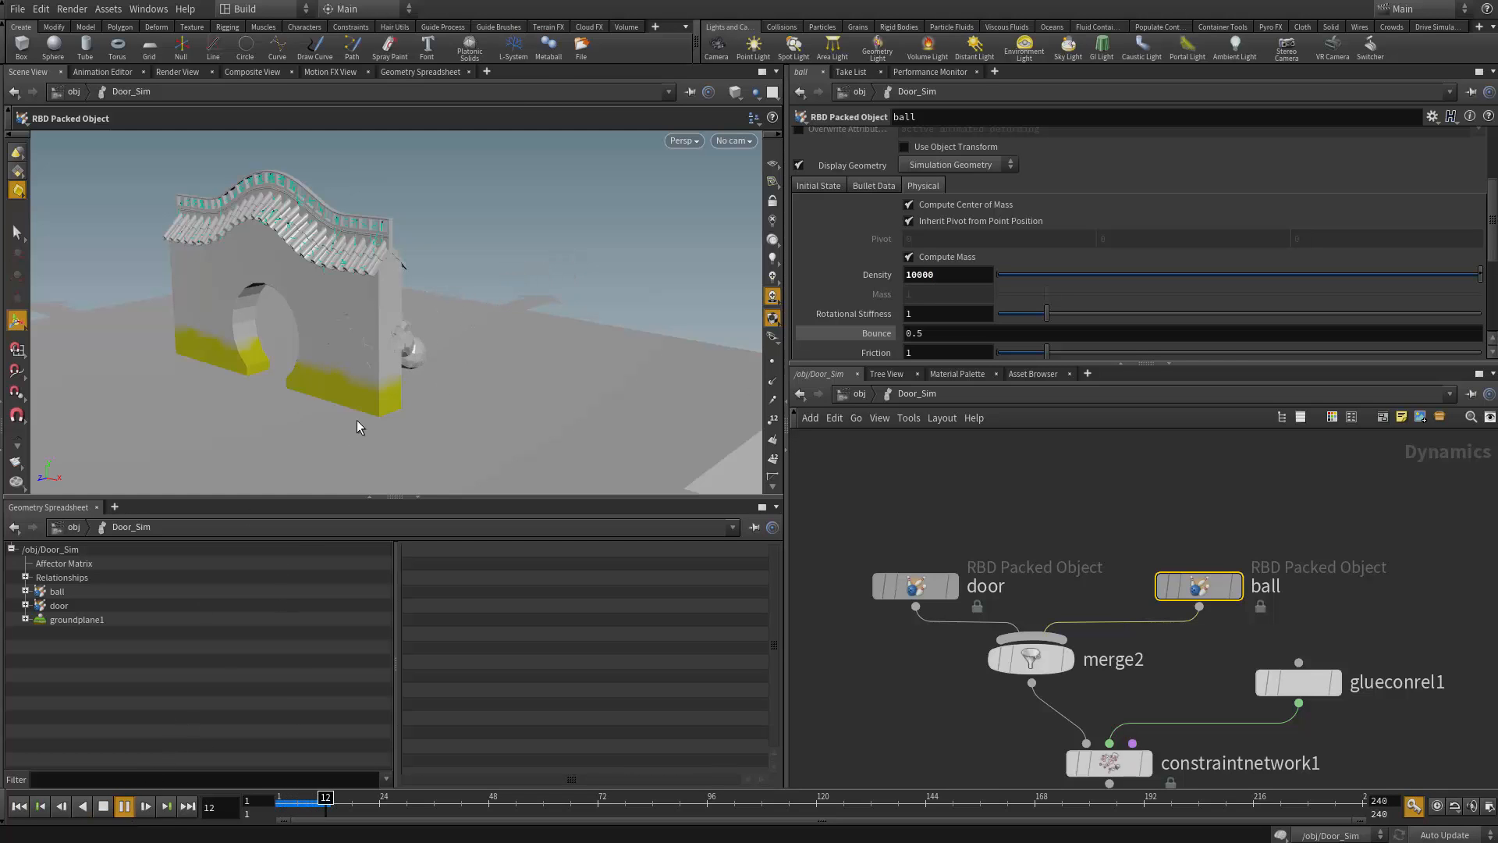
{"action": "left_click", "coordinate": [104, 807]}
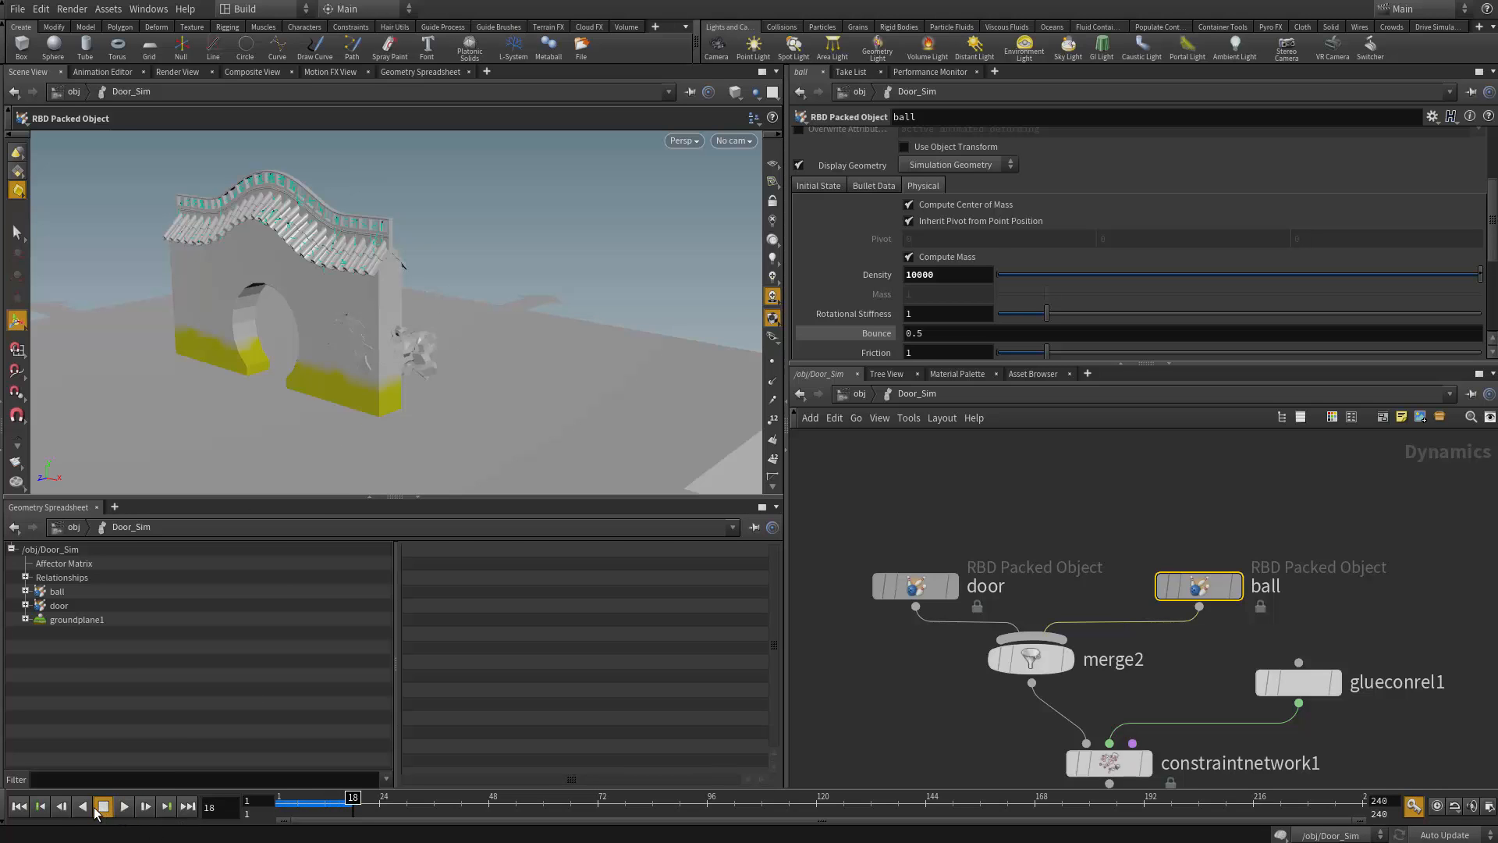
{"action": "left_click", "coordinate": [19, 806]}
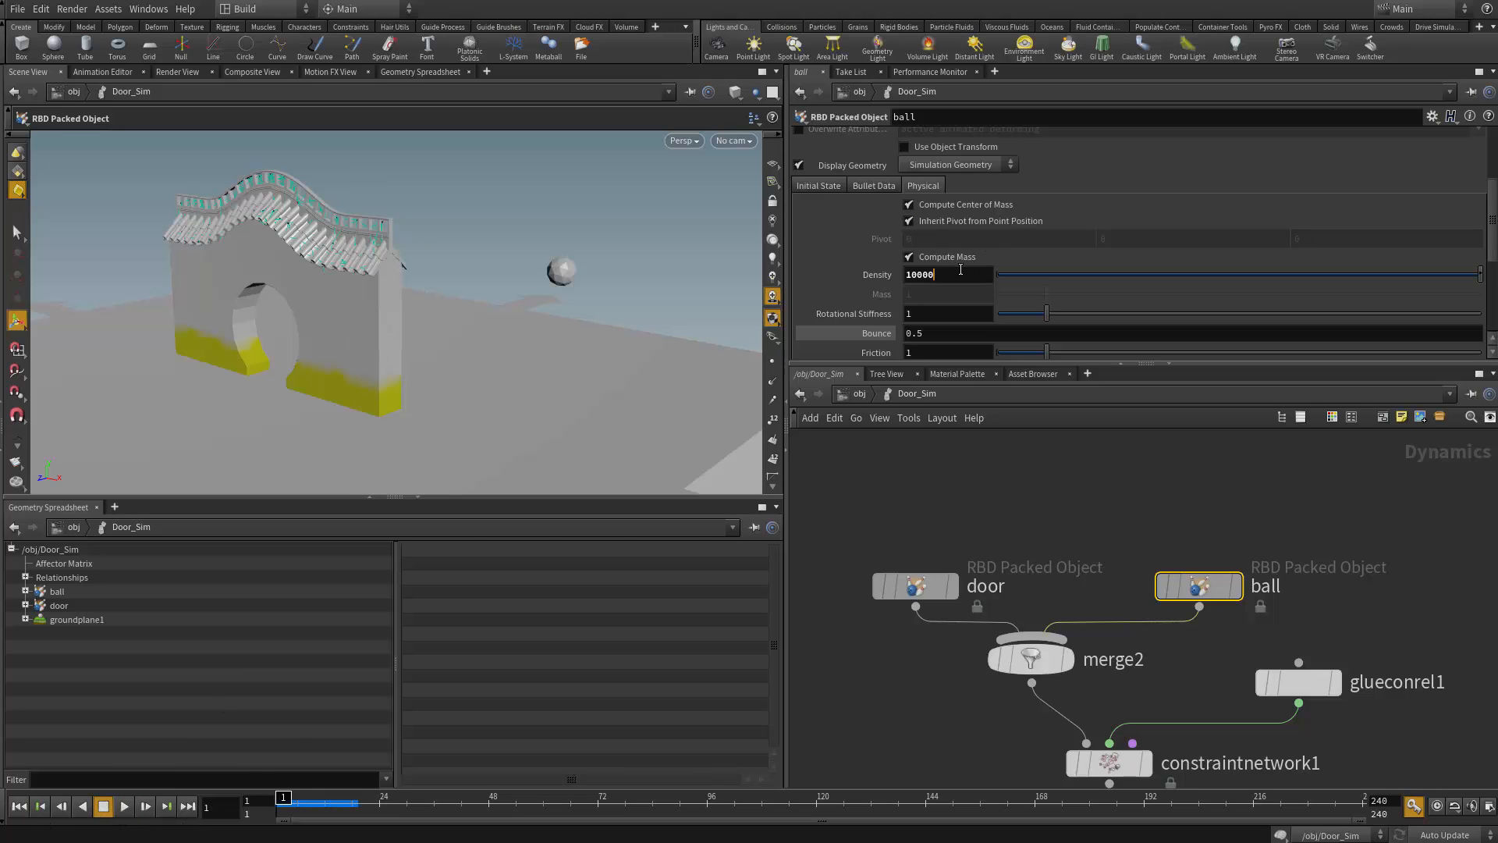
Raise the ball's density to 100000, test the impact on the wall, and return to frame 1
{"action": "key", "text": "Return"}
{"action": "left_click", "coordinate": [125, 806]}
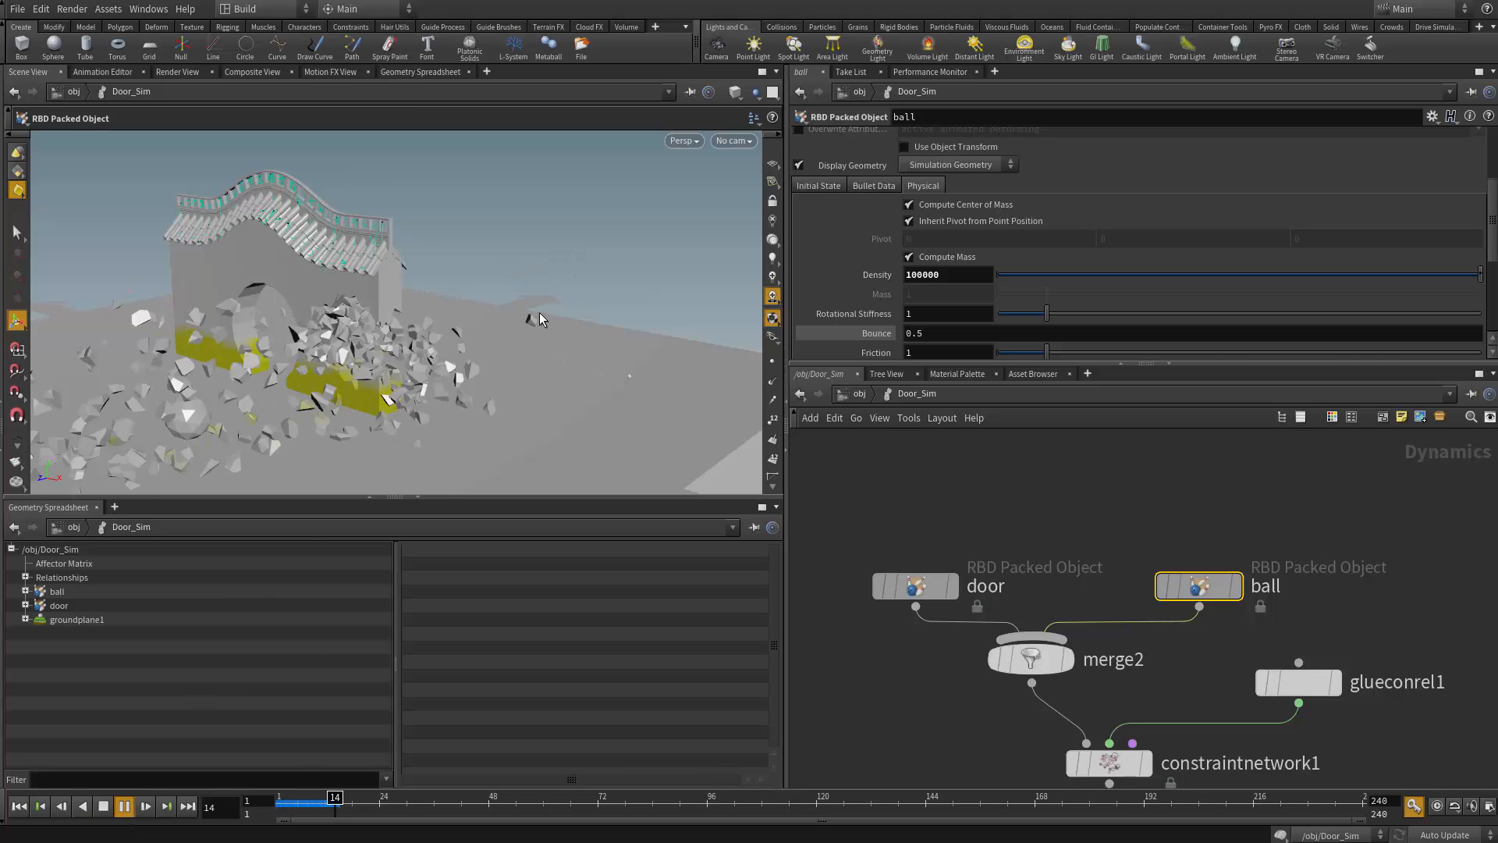
{"action": "left_click", "coordinate": [103, 806]}
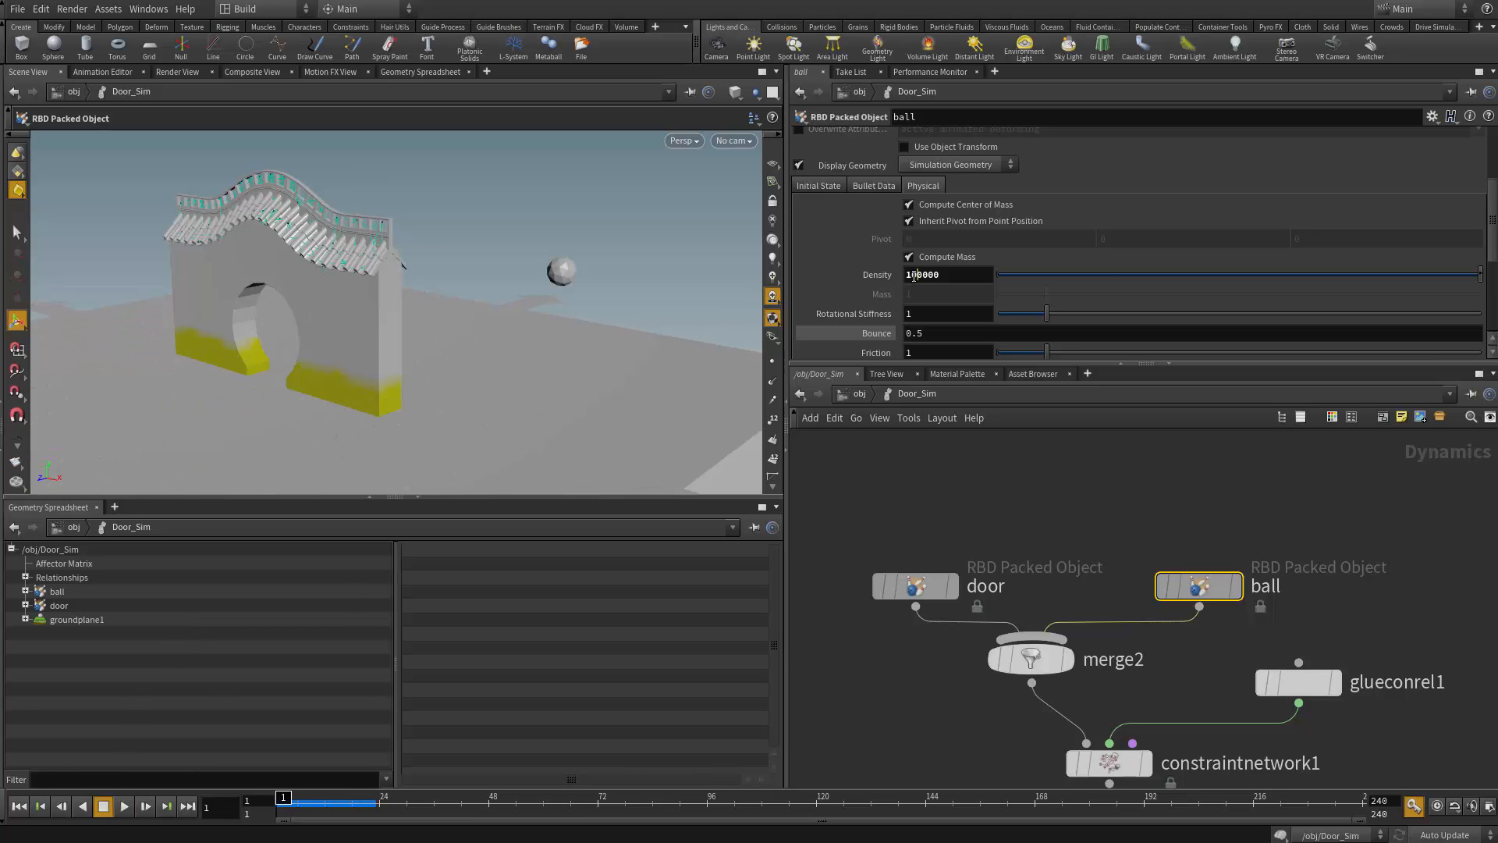
Set the ball's density to 50000, play the simulation to frame 42 to inspect the broken wall, and return to frame 1
{"action": "left_click_drag", "start_coordinate": [915, 276], "coordinate": [883, 276]}
{"action": "type", "text": "5"}
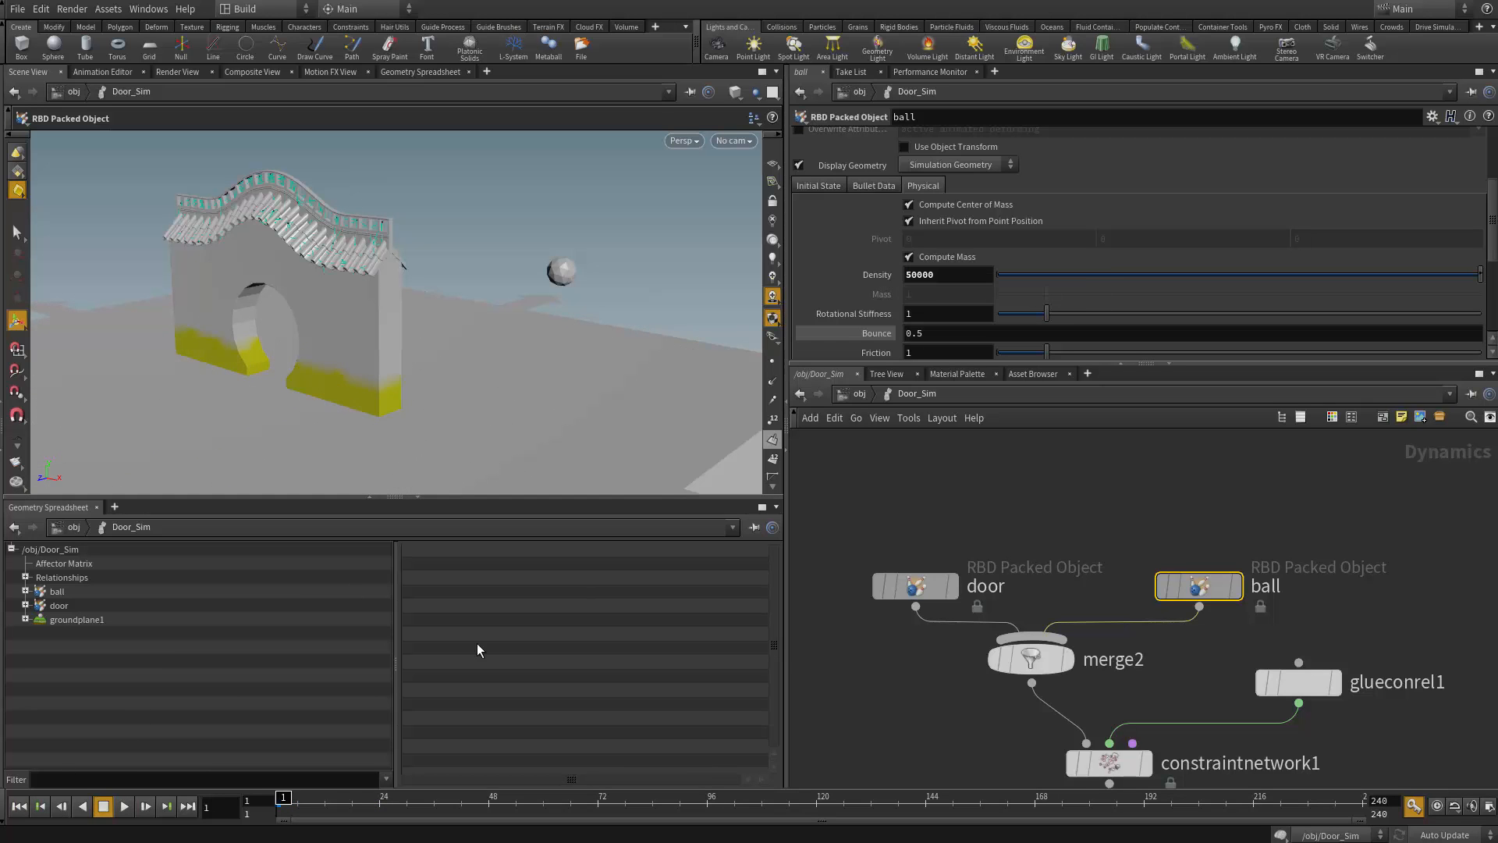
{"action": "left_click", "coordinate": [124, 806]}
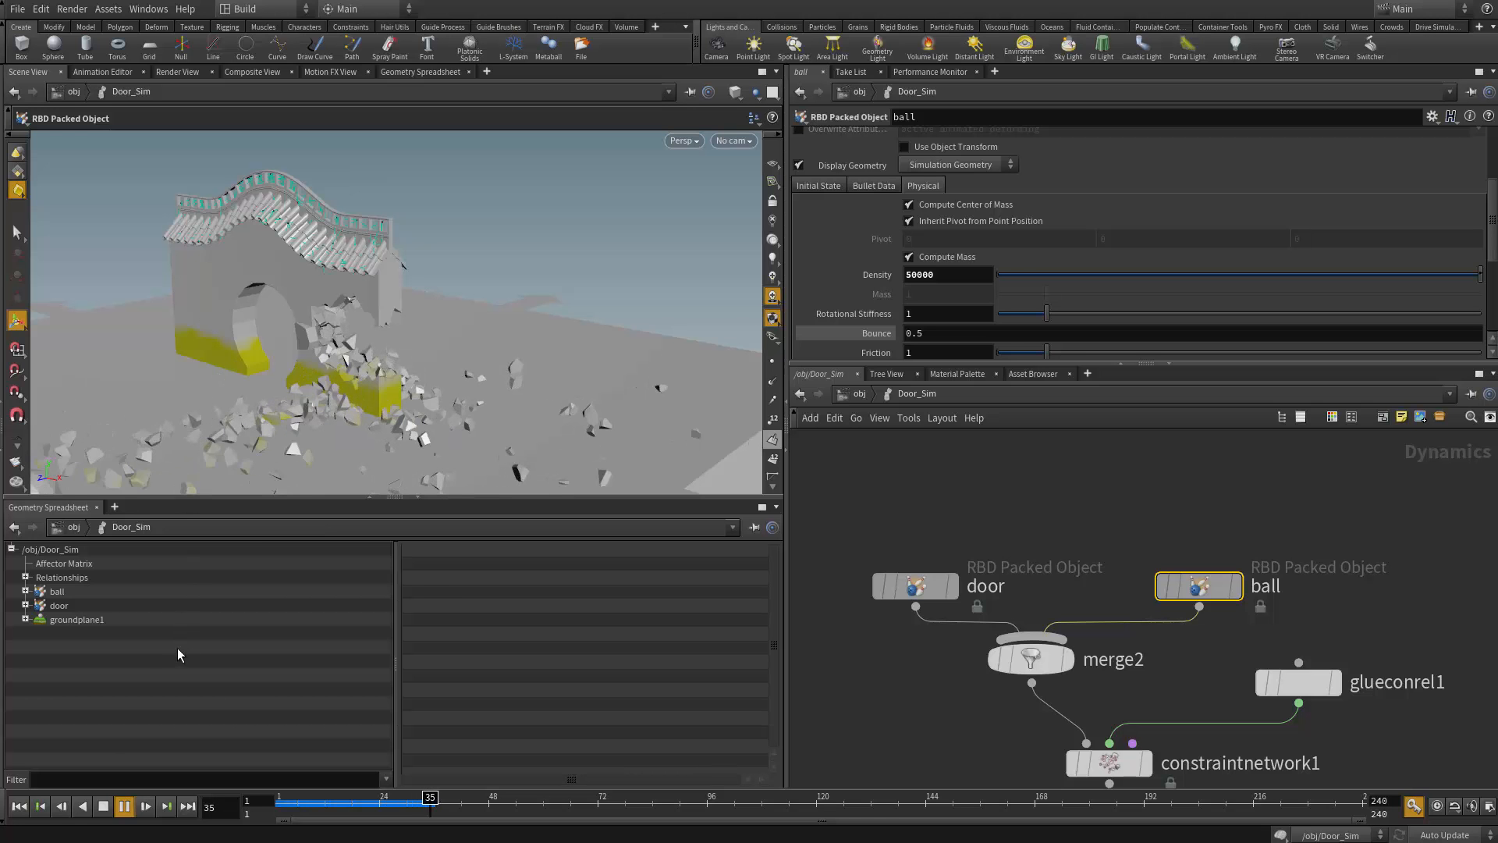
{"action": "left_click", "coordinate": [108, 809]}
{"action": "left_click_drag", "start_coordinate": [340, 326], "coordinate": [391, 303], "text": "alt"}
{"action": "middle_click_drag", "start_coordinate": [391, 302], "coordinate": [412, 361], "text": "alt"}
{"action": "scroll", "coordinate": [412, 360], "scroll_direction": "down", "scroll_amount": 2}
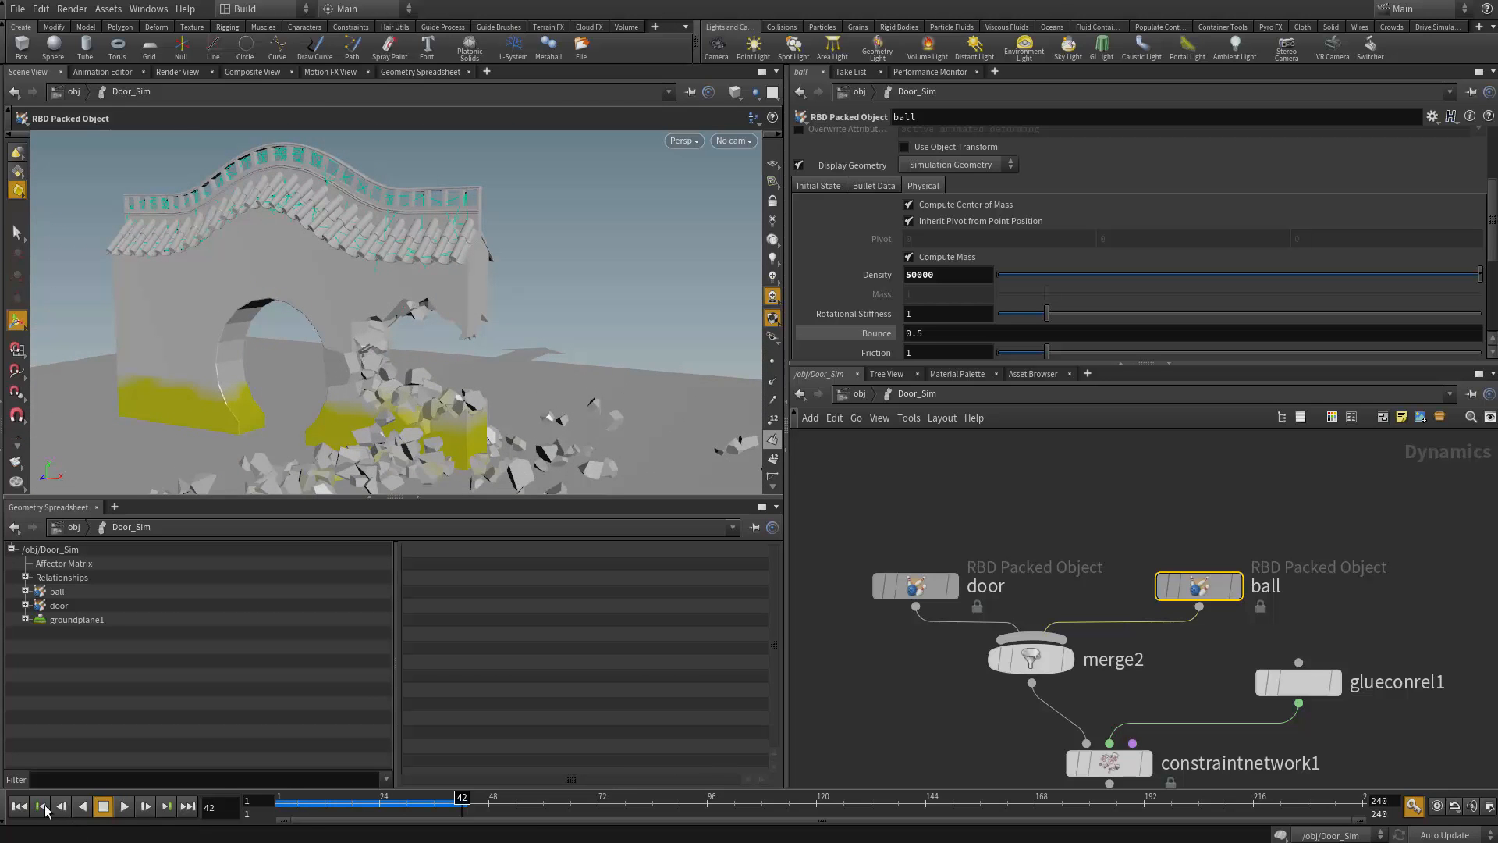
{"action": "left_click", "coordinate": [20, 808]}
{"action": "key", "text": "Escape"}
Switch the viewport to wireframe and examine the wall's fractured pieces and glue connections from several angles and up close
{"action": "mouse_move", "coordinate": [430, 364]}
{"action": "left_mouse_down"}
{"action": "mouse_move", "coordinate": [445, 328]}
{"action": "mouse_move", "coordinate": [650, 374]}
{"action": "mouse_move", "coordinate": [714, 328]}
{"action": "left_mouse_up"}
{"action": "key", "text": "w"}
{"action": "middle_click_drag", "start_coordinate": [1084, 527], "coordinate": [1011, 464]}
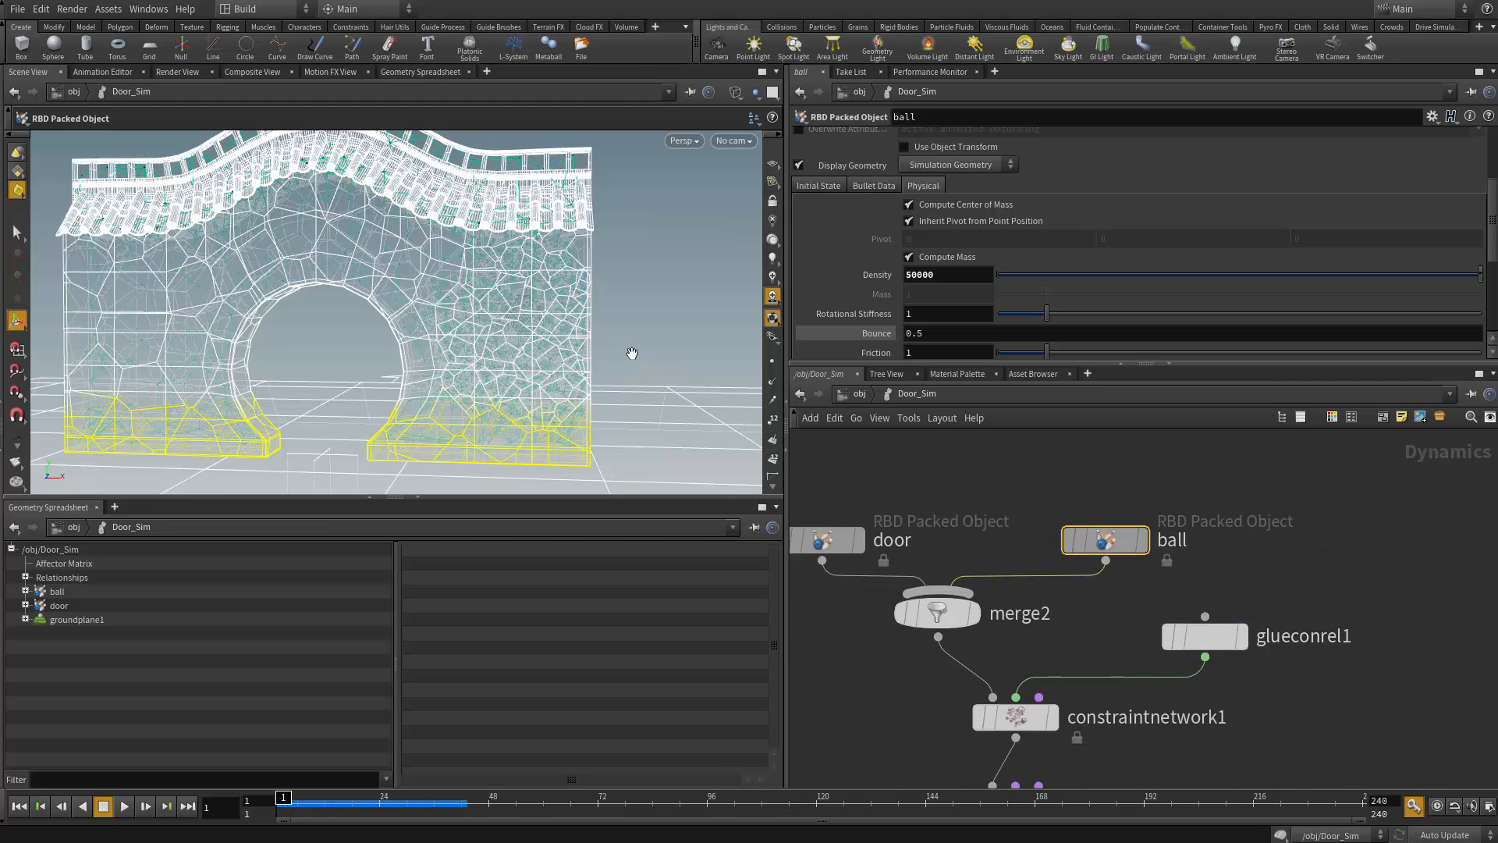
{"action": "left_click_drag", "start_coordinate": [632, 354], "coordinate": [552, 361], "text": "alt"}
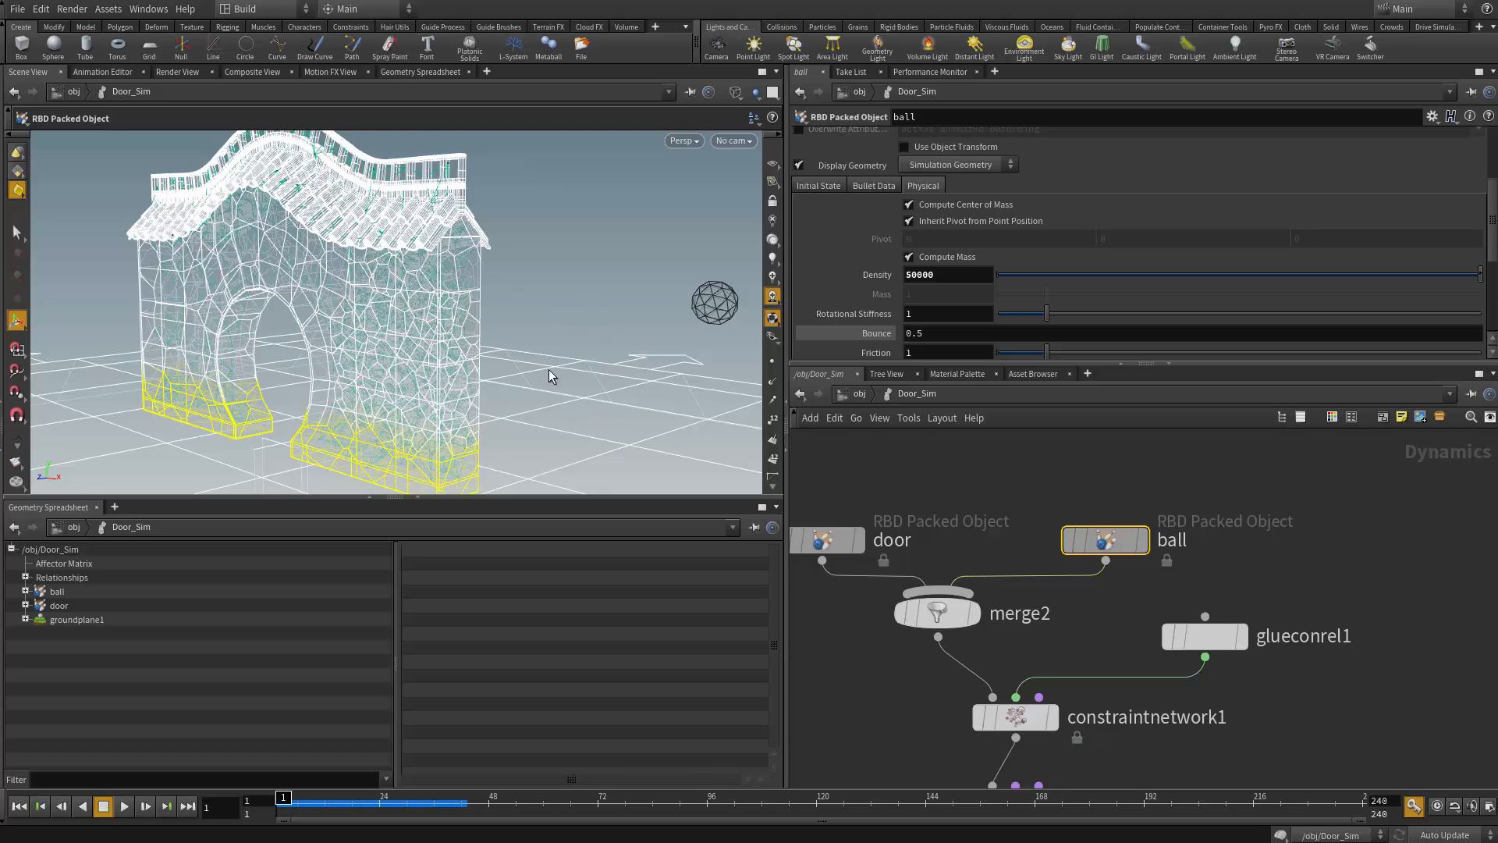
{"action": "mouse_move", "coordinate": [355, 370]}
{"action": "left_mouse_down", "text": "alt"}
{"action": "mouse_move", "coordinate": [382, 351]}
{"action": "mouse_move", "coordinate": [358, 341]}
{"action": "mouse_move", "coordinate": [335, 368]}
{"action": "left_mouse_up", "text": "alt"}
{"action": "mouse_move", "coordinate": [936, 485]}
{"action": "middle_mouse_down"}
{"action": "mouse_move", "coordinate": [979, 491]}
{"action": "mouse_move", "coordinate": [927, 471]}
{"action": "mouse_move", "coordinate": [943, 481]}
{"action": "middle_mouse_up"}
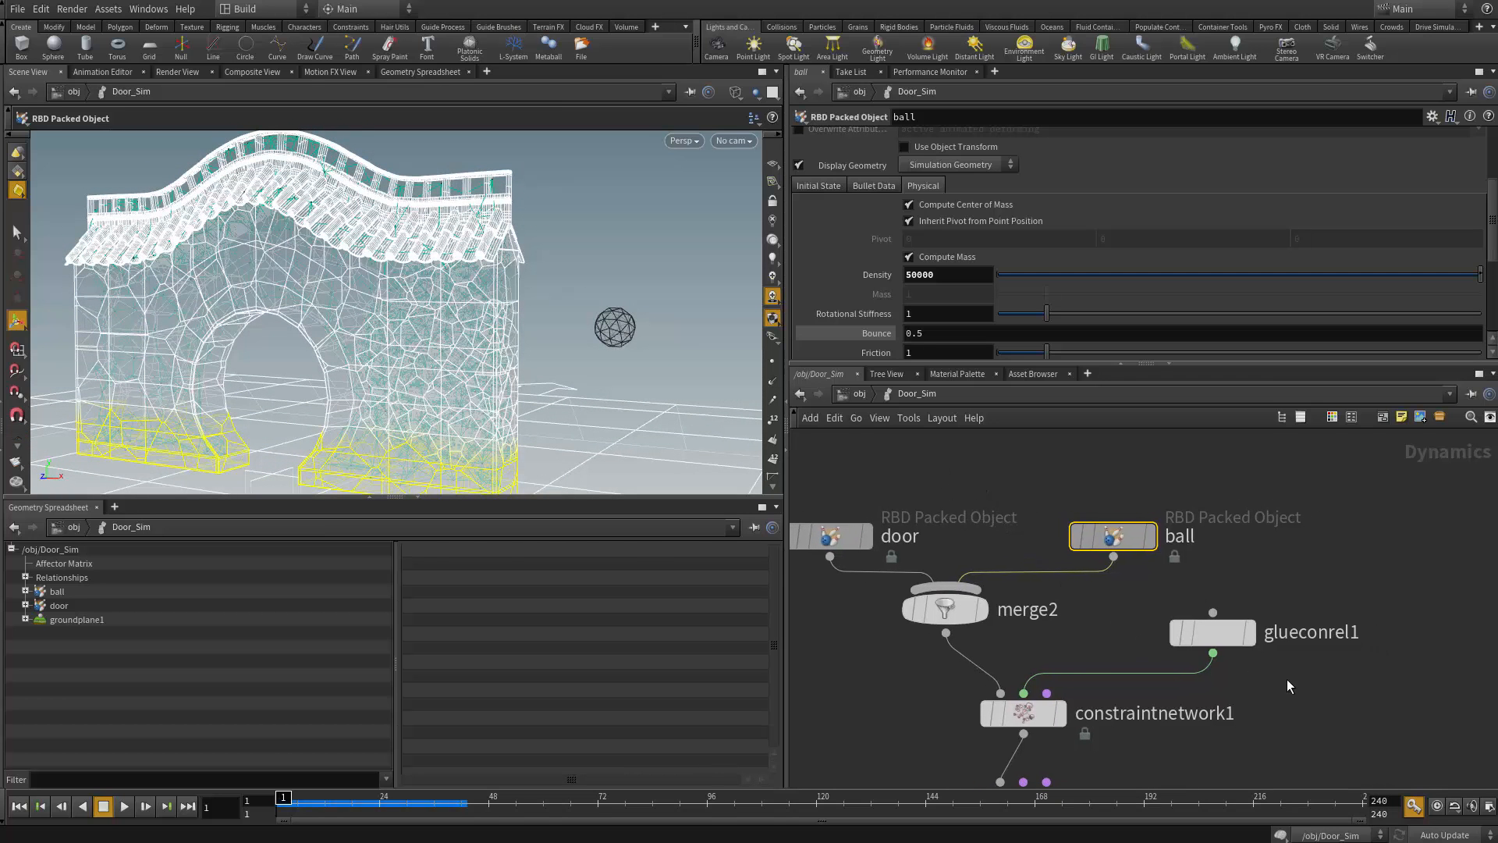
{"action": "mouse_move", "coordinate": [1228, 641]}
{"action": "right_click_drag", "start_coordinate": [439, 397], "coordinate": [900, 516], "text": "alt"}
{"action": "middle_click_drag", "start_coordinate": [201, 303], "coordinate": [284, 299], "text": "alt"}
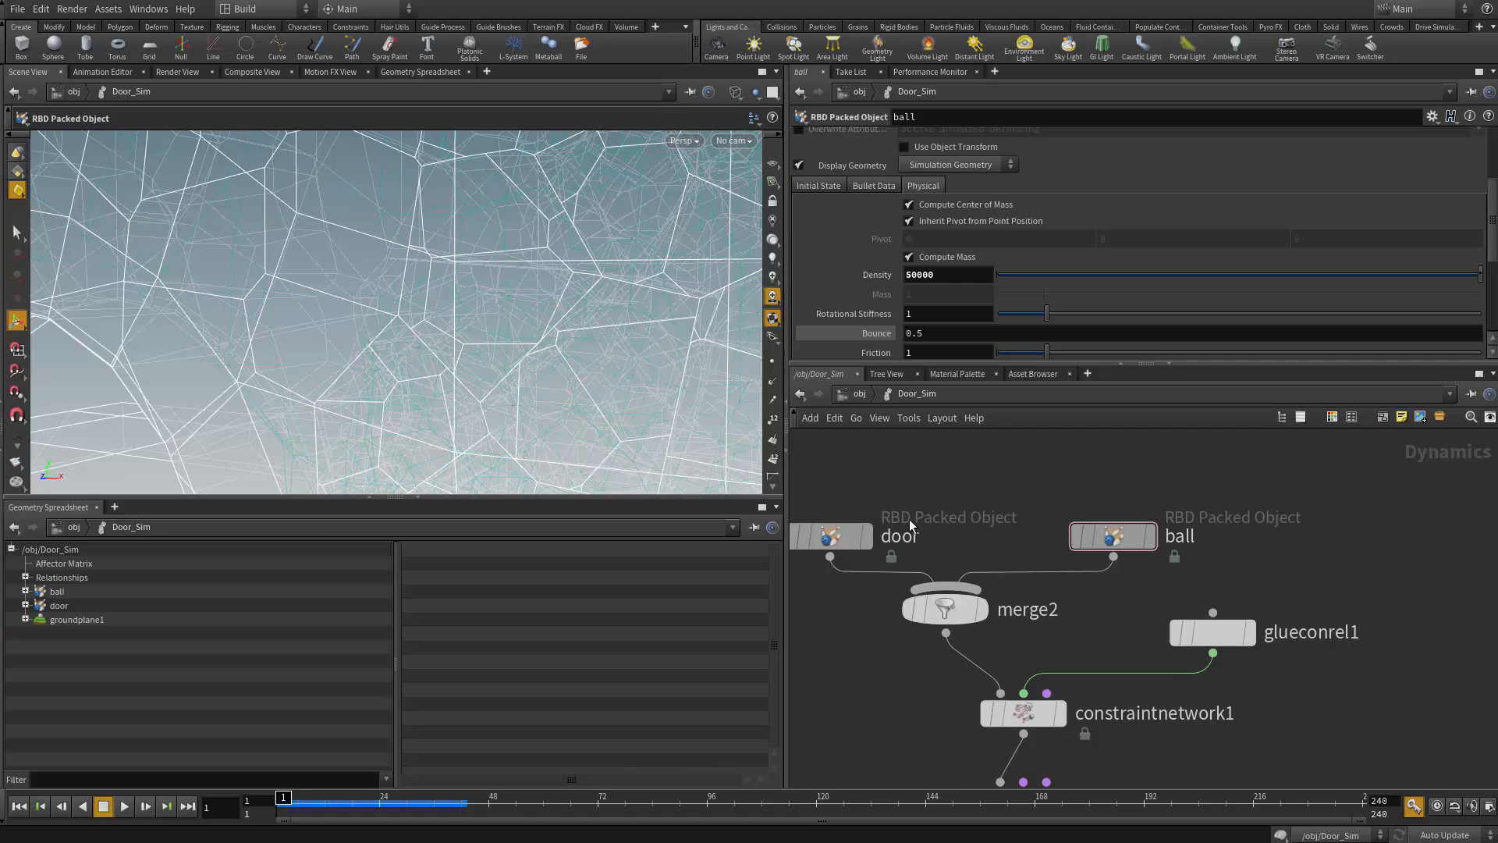
Select the glueconrel1 node and review its strength, data name and node name
{"action": "middle_click_drag", "start_coordinate": [1093, 599], "coordinate": [1068, 577]}
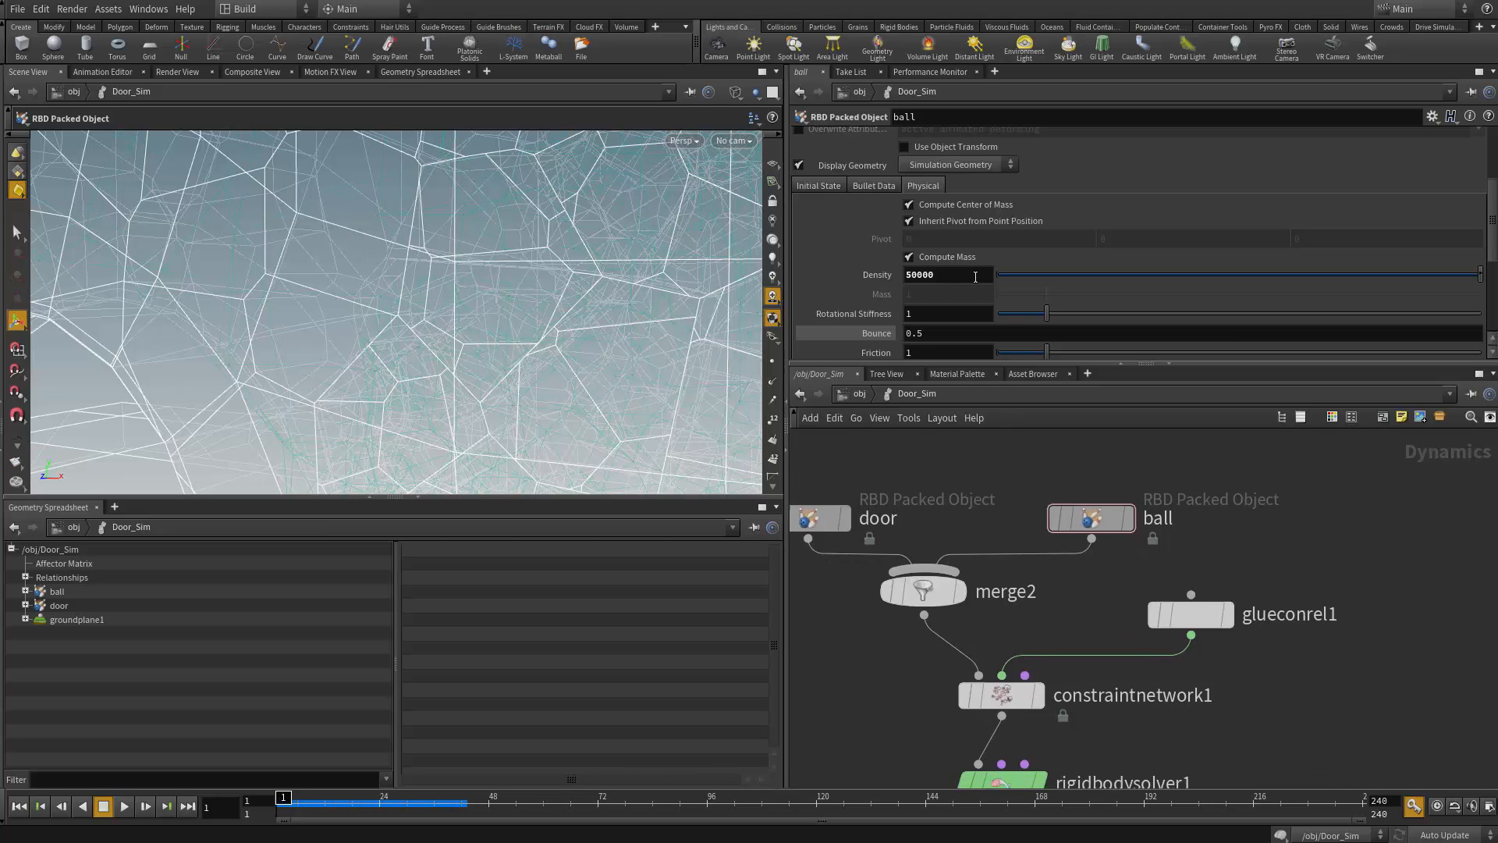
{"action": "scroll", "coordinate": [975, 279], "scroll_direction": "down", "scroll_amount": 2}
{"action": "left_click", "coordinate": [1190, 603]}
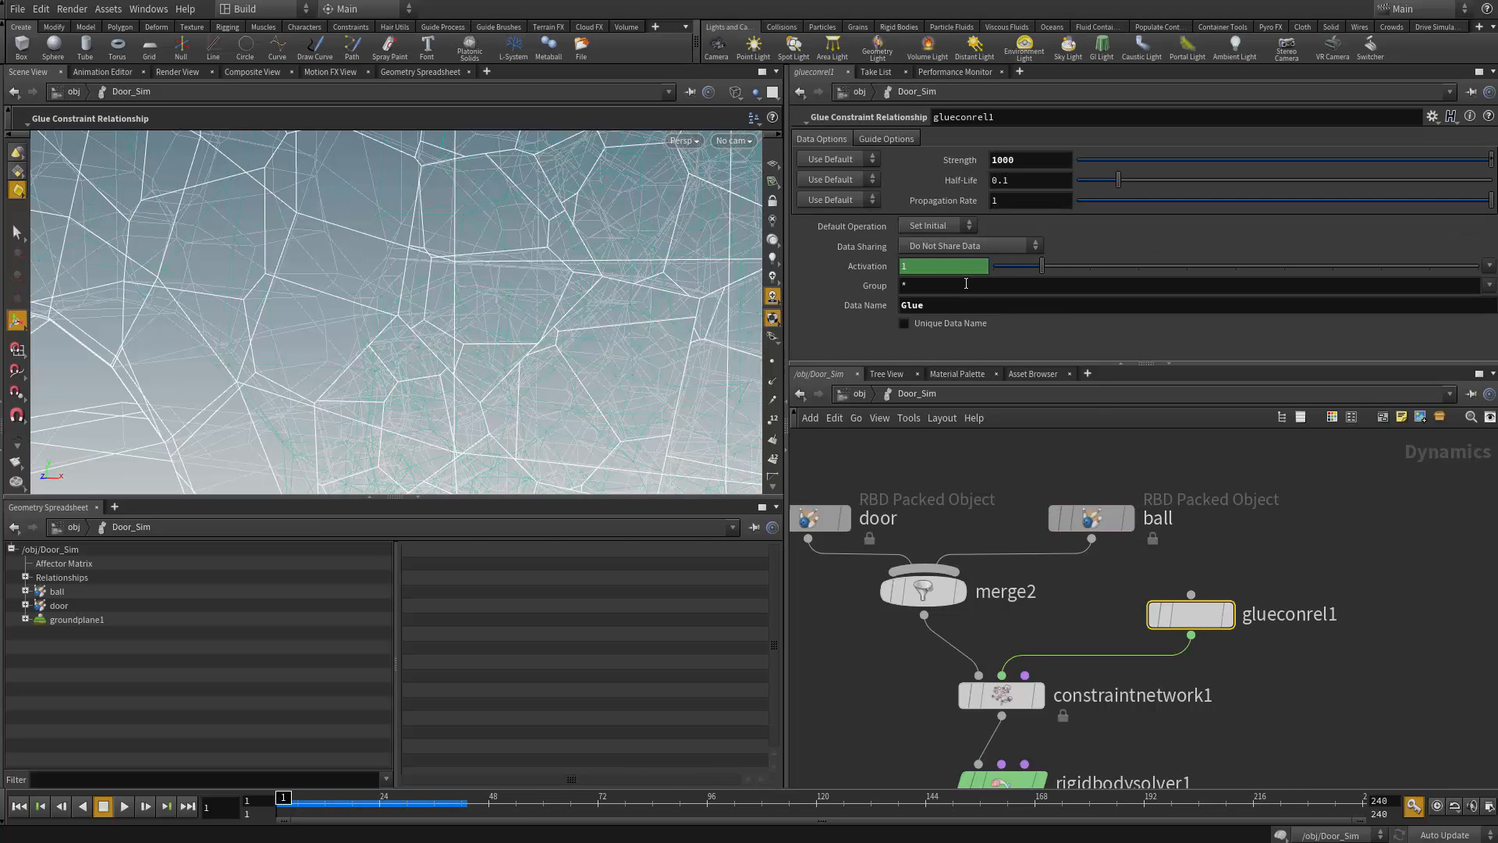
{"action": "left_click_drag", "start_coordinate": [934, 309], "coordinate": [865, 307]}
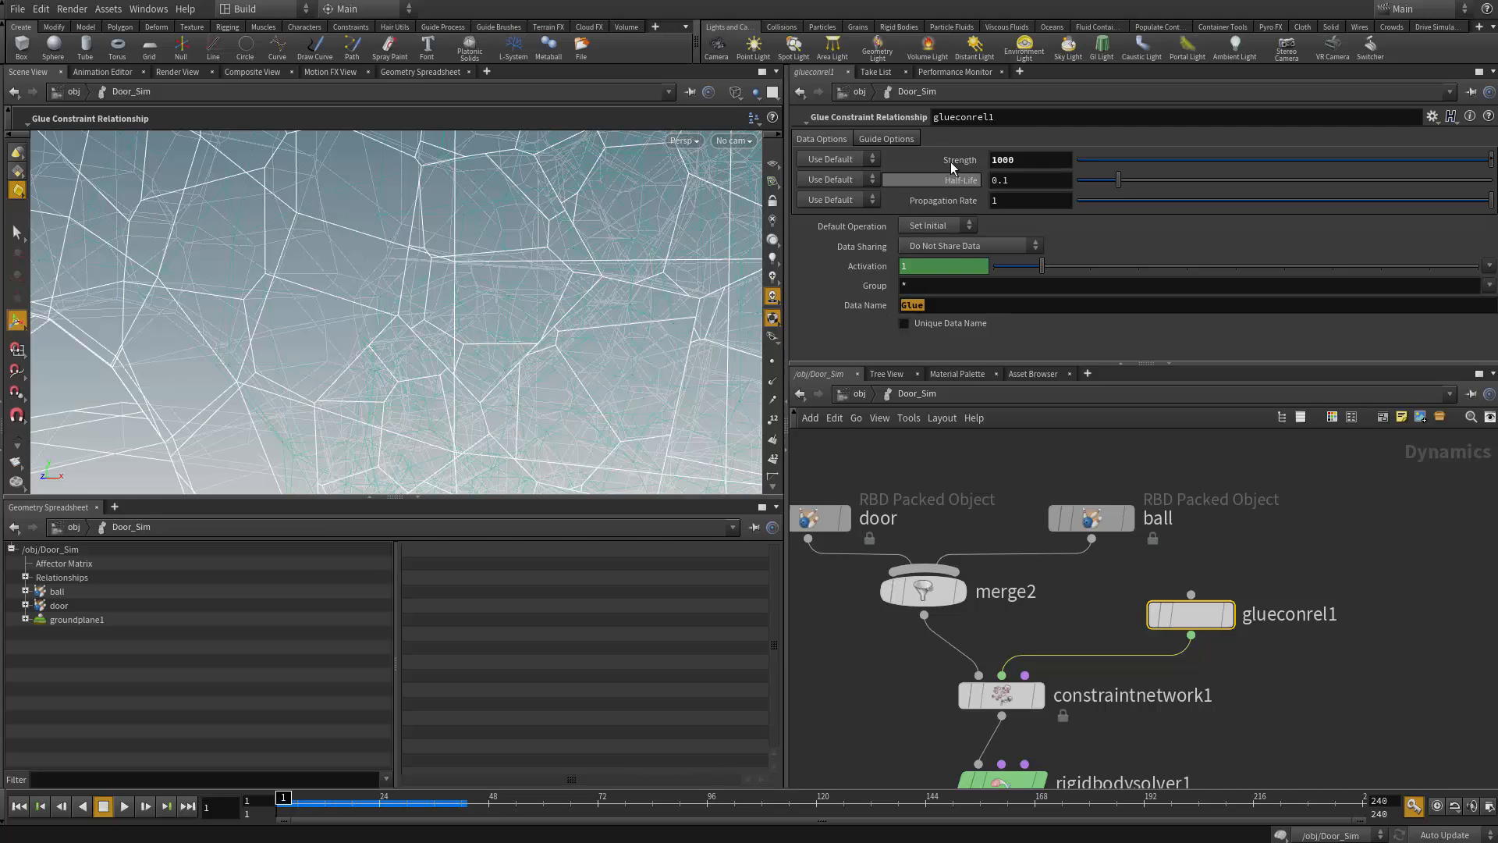
{"action": "left_click_drag", "start_coordinate": [996, 117], "coordinate": [917, 120]}
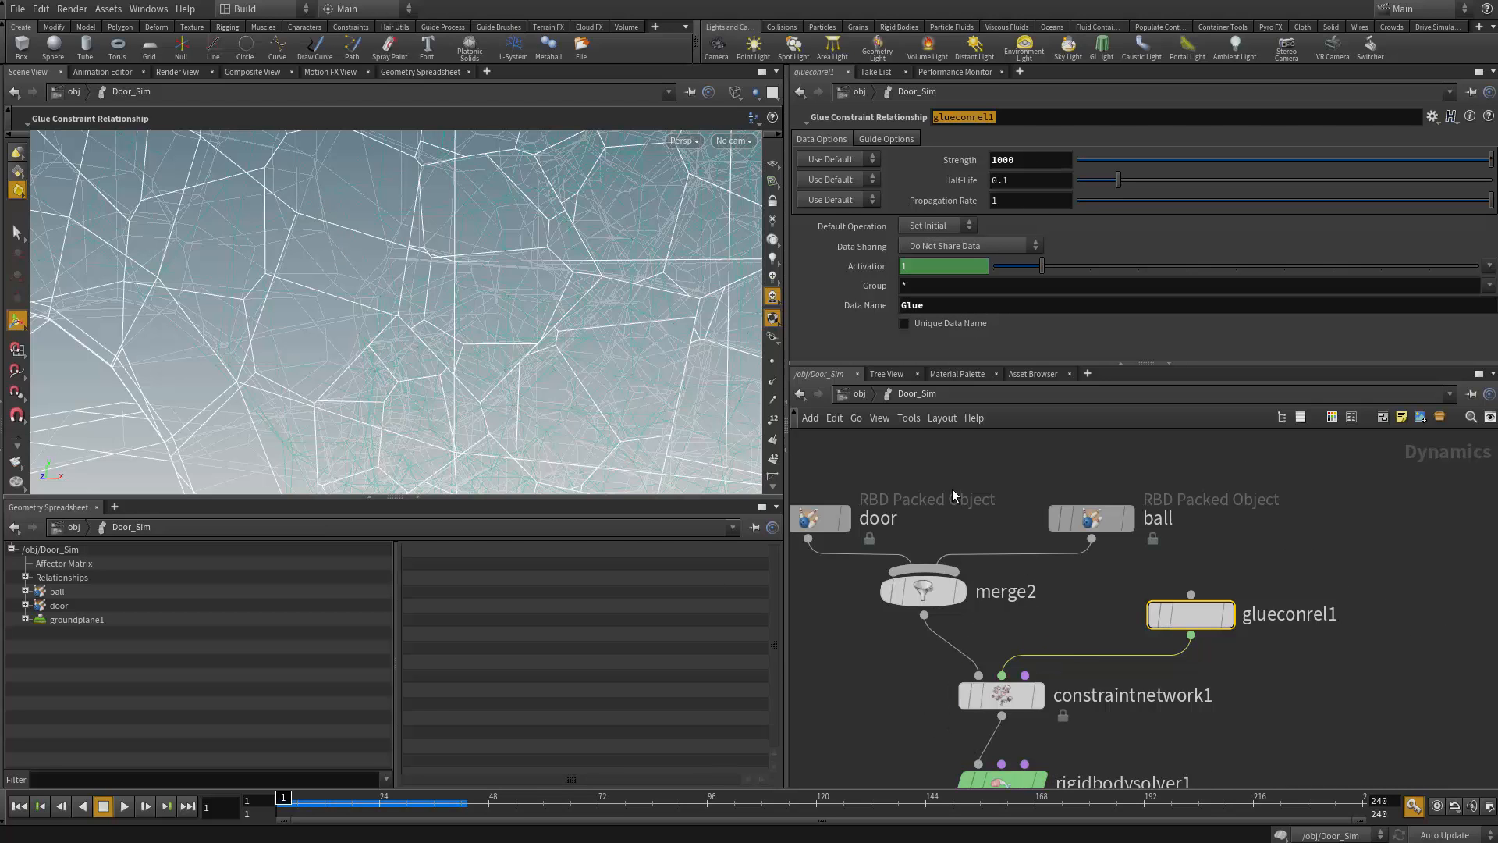
{"action": "middle_click_drag", "start_coordinate": [952, 477], "coordinate": [967, 472]}
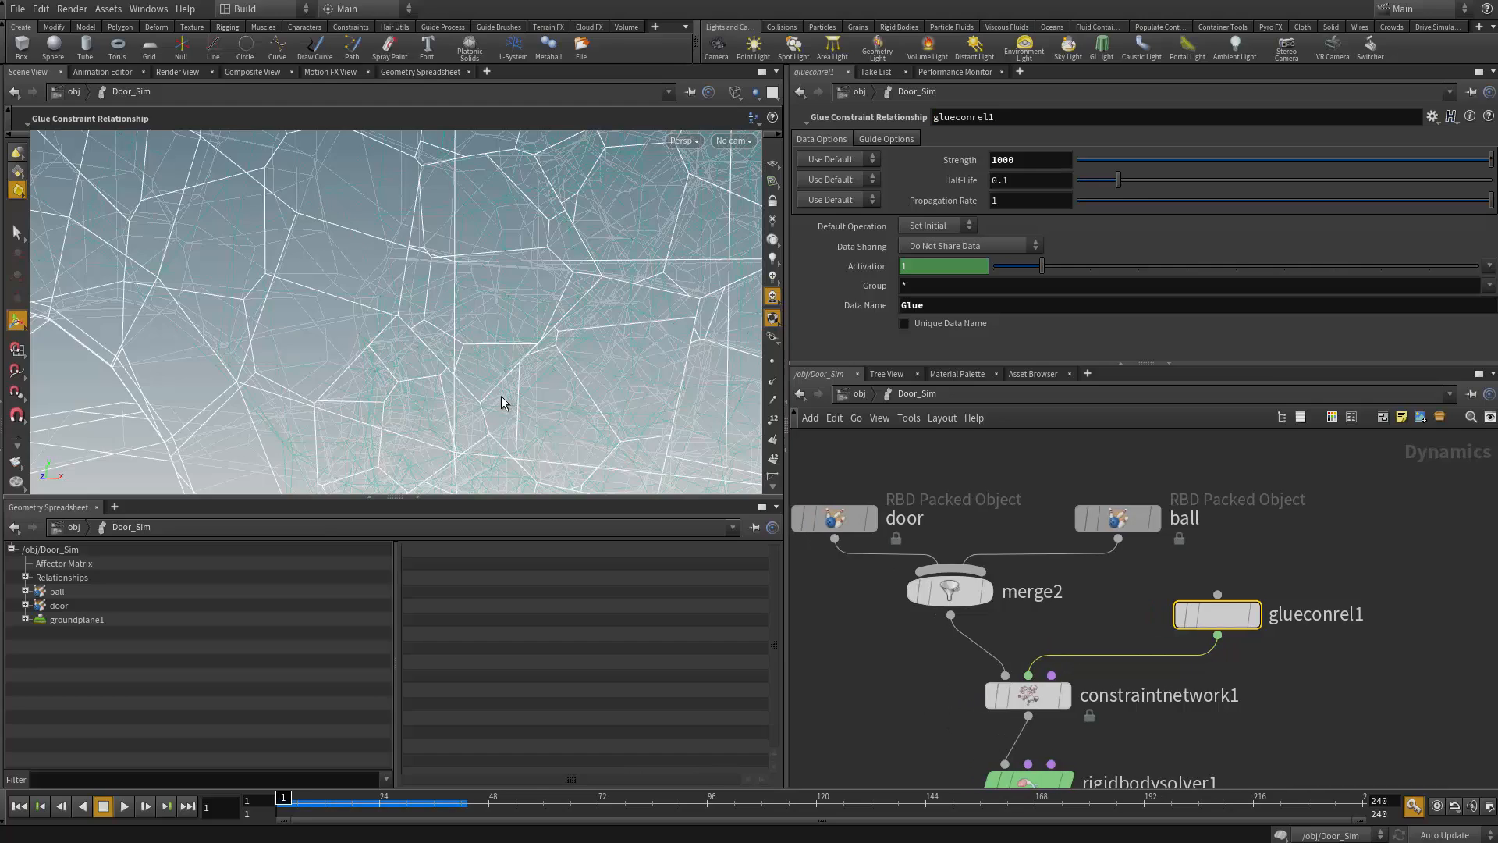
Leave the simulation network and open the Door geometry network at the branch with connectadjacentpieces1 and attribwrangle1
{"action": "scroll", "coordinate": [501, 396], "scroll_direction": "down", "scroll_amount": 8}
{"action": "left_click_drag", "start_coordinate": [515, 365], "coordinate": [462, 357], "text": "alt"}
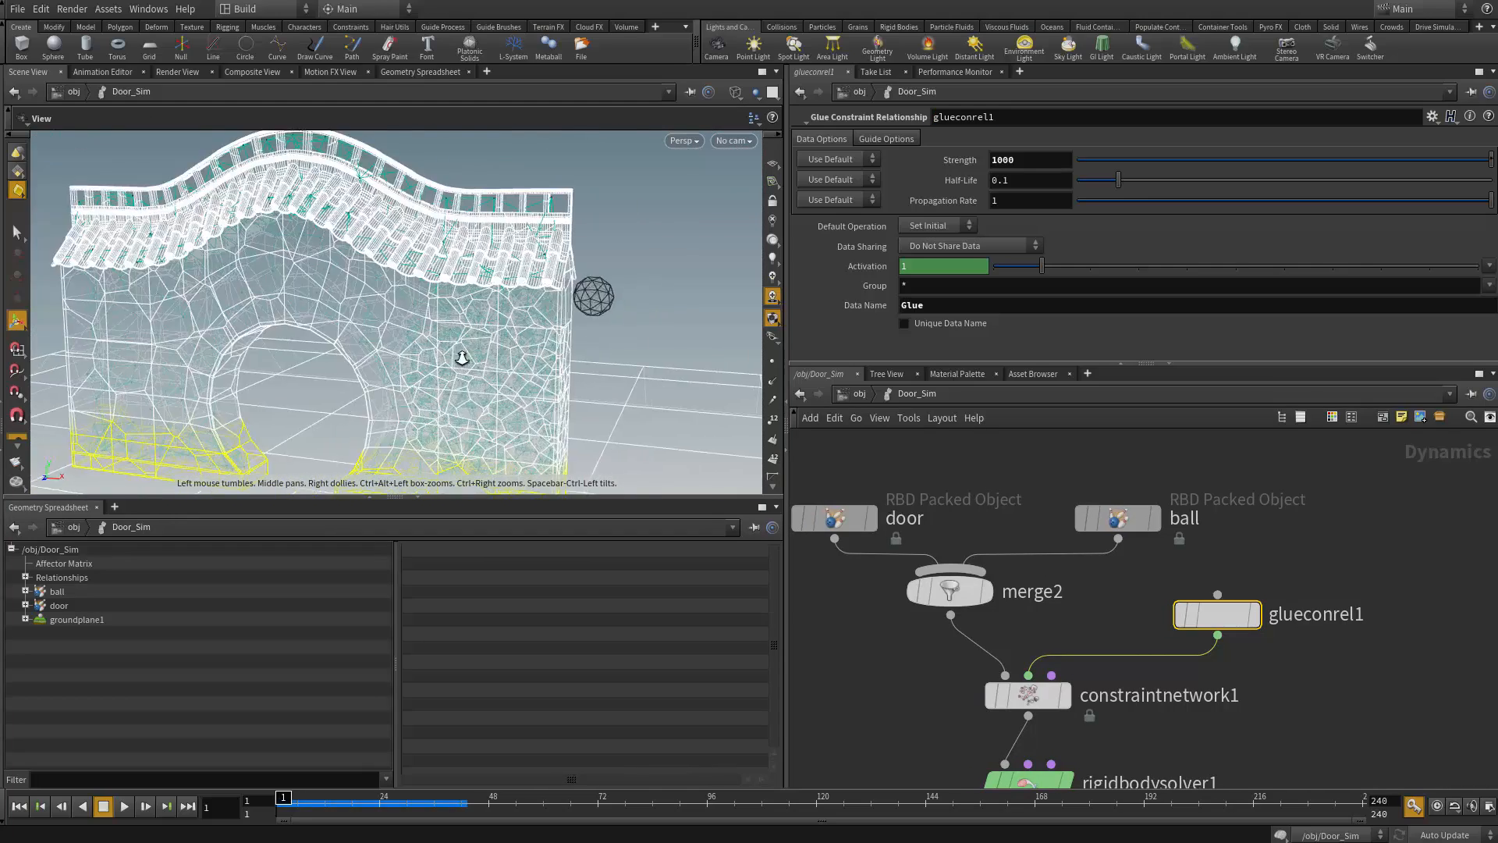
{"action": "scroll", "coordinate": [461, 357], "scroll_direction": "up", "scroll_amount": 3}
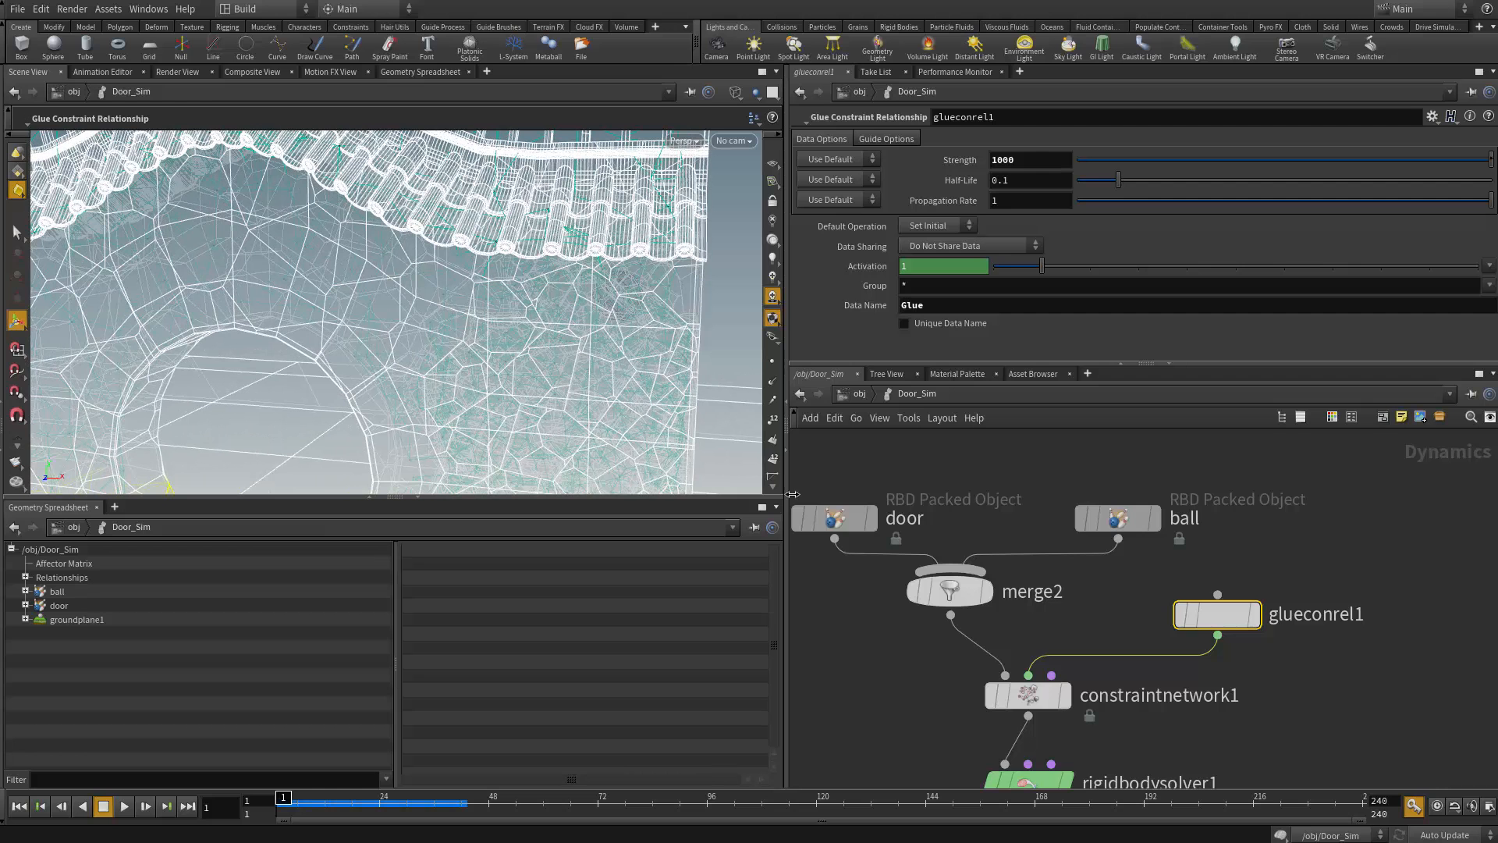
{"action": "left_click", "coordinate": [858, 394]}
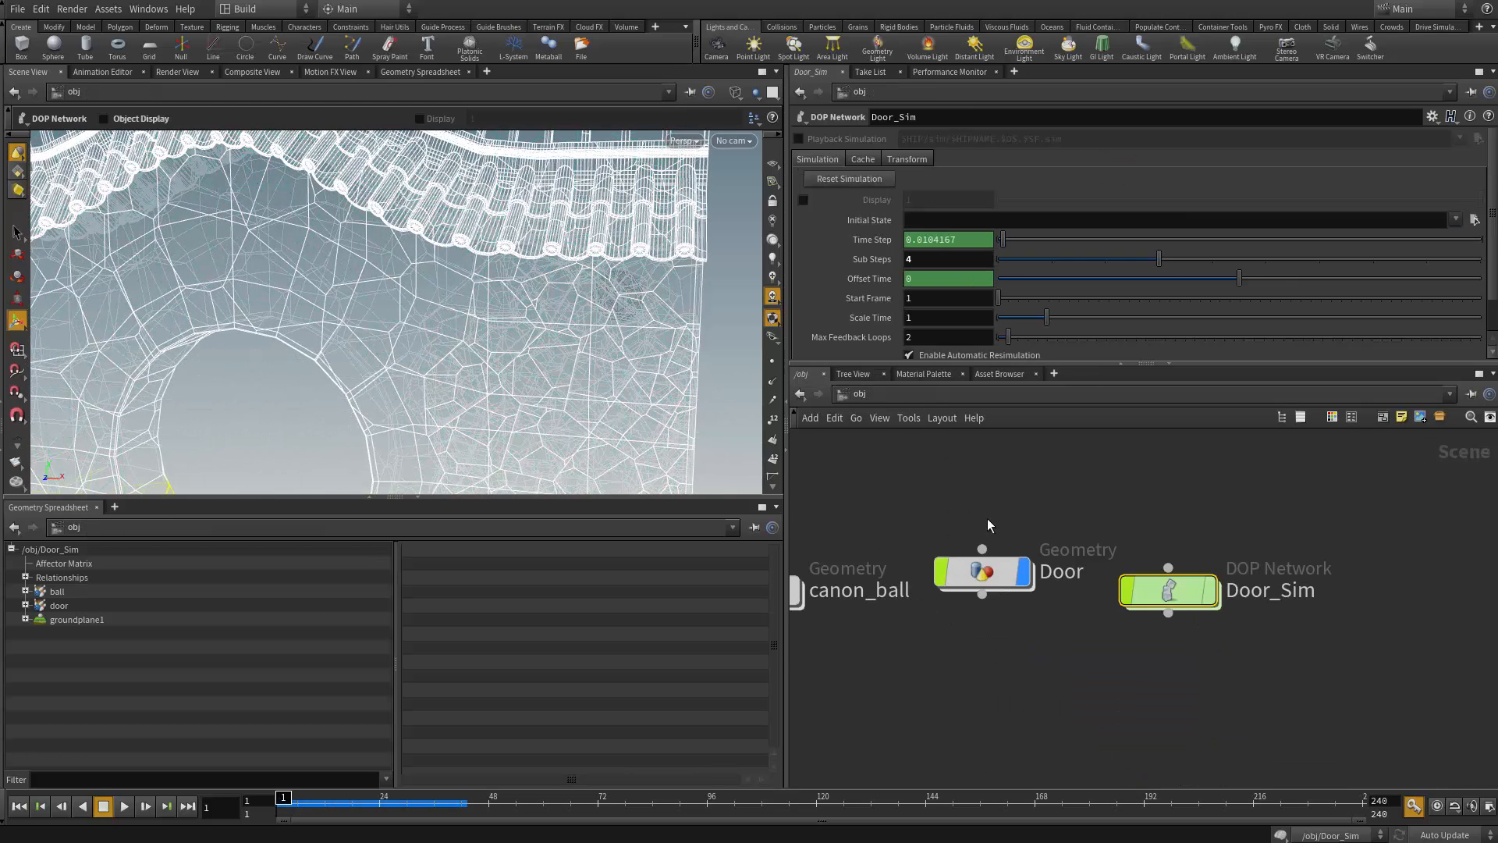
{"action": "double_click", "coordinate": [916, 570]}
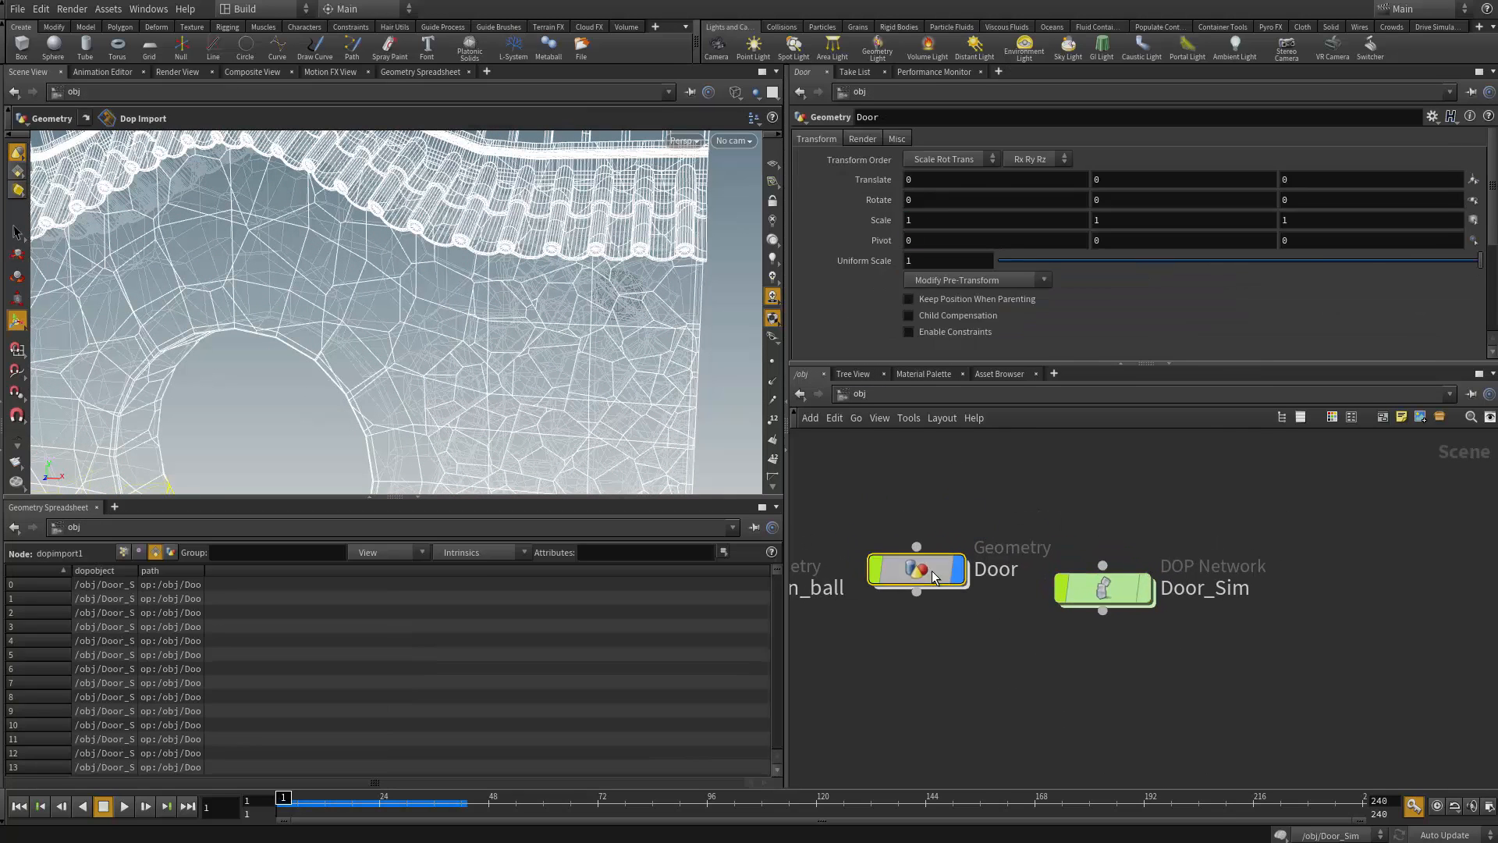
{"action": "middle_click_drag", "start_coordinate": [1178, 633], "coordinate": [1103, 575]}
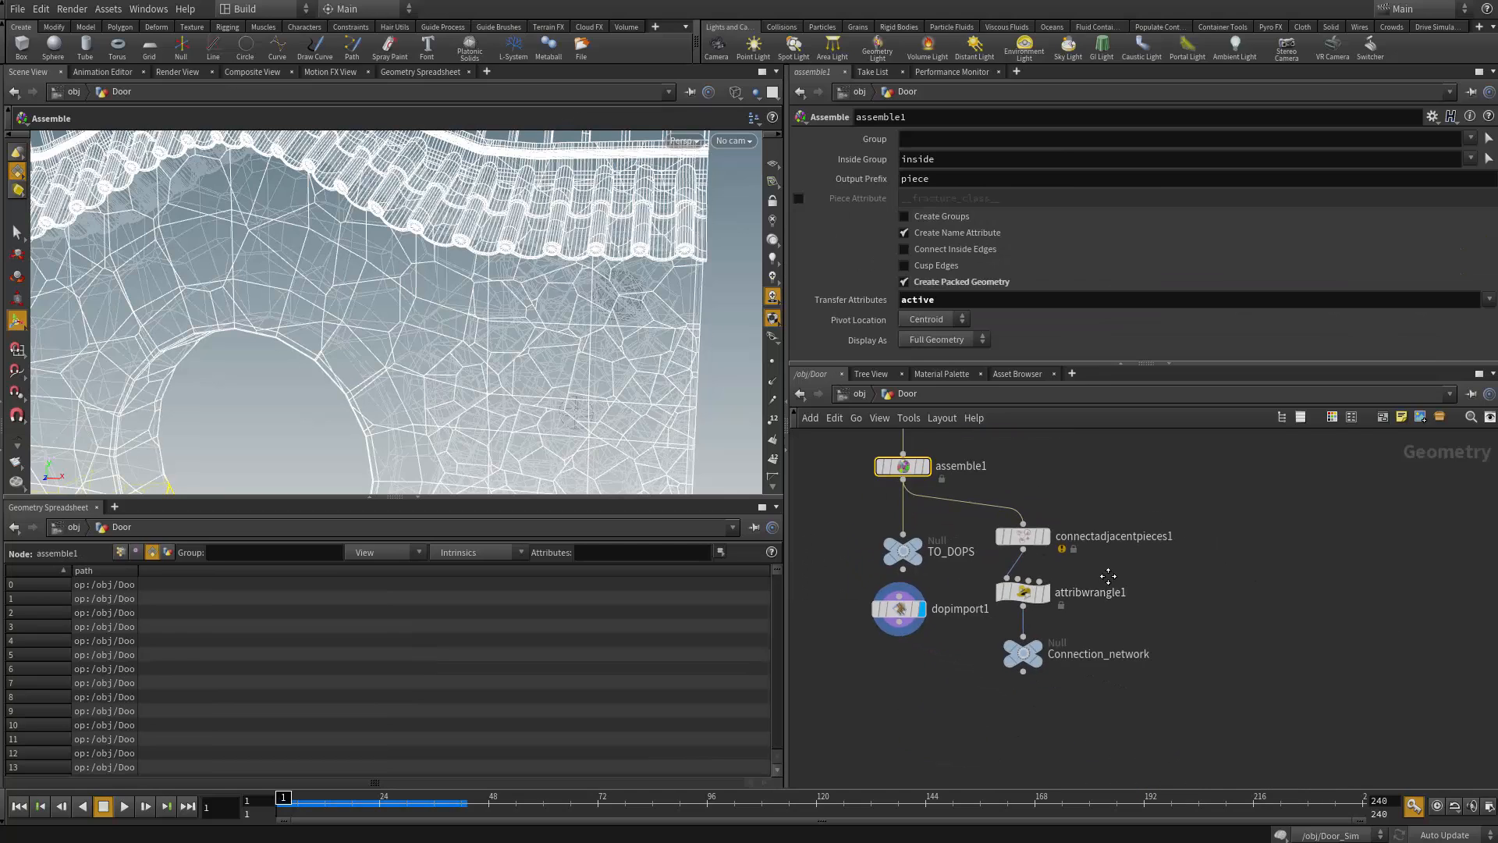
{"action": "scroll", "coordinate": [1104, 575], "scroll_direction": "up", "scroll_amount": 3}
{"action": "right_click", "coordinate": [438, 375]}
{"action": "left_click", "coordinate": [223, 330]}
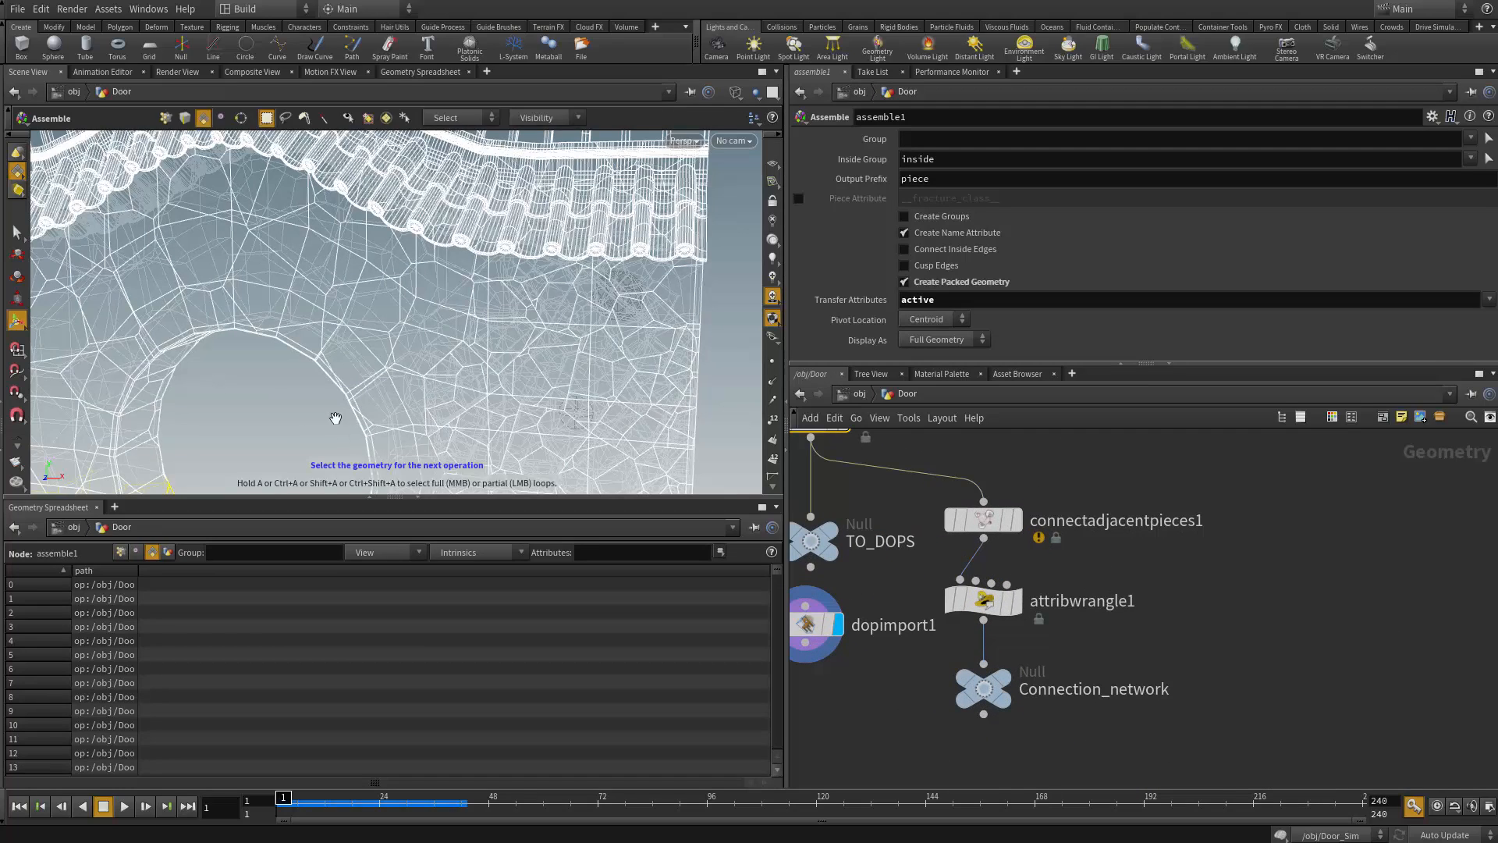
{"action": "right_click_drag", "start_coordinate": [334, 414], "coordinate": [143, 351], "text": "alt"}
{"action": "left_click_drag", "start_coordinate": [340, 372], "coordinate": [692, 282], "text": "alt"}
{"action": "middle_click_drag", "start_coordinate": [366, 335], "coordinate": [298, 280], "text": "alt"}
{"action": "left_click_drag", "start_coordinate": [298, 279], "coordinate": [535, 328], "text": "alt"}
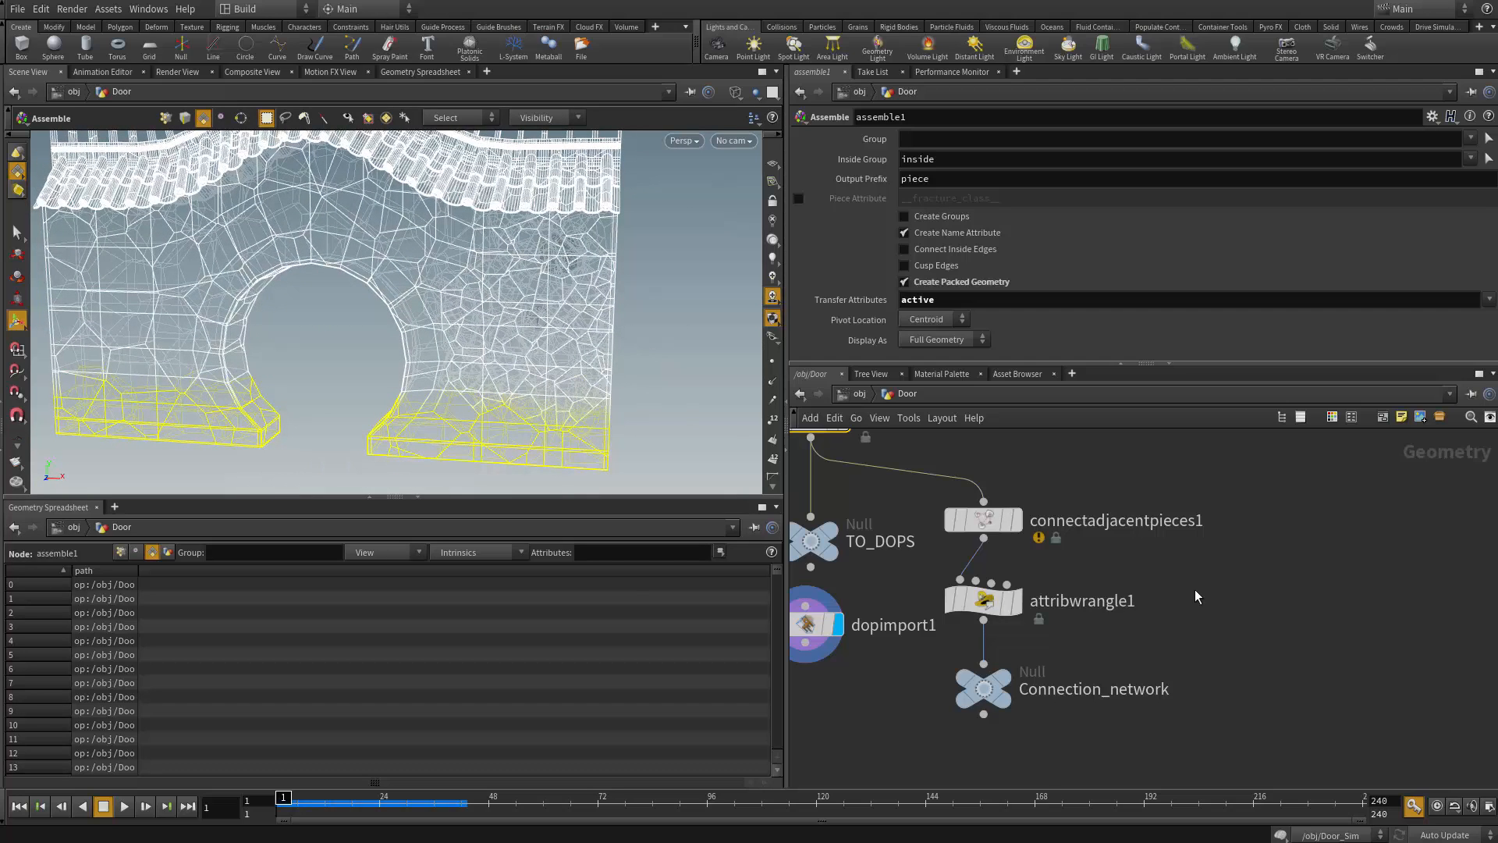
Insert an Attribute VOP between connectadjacentpieces1 and attribwrangle1, spacing out the nodes below, and display its output
{"action": "middle_click_drag", "start_coordinate": [1075, 649], "coordinate": [1081, 612]}
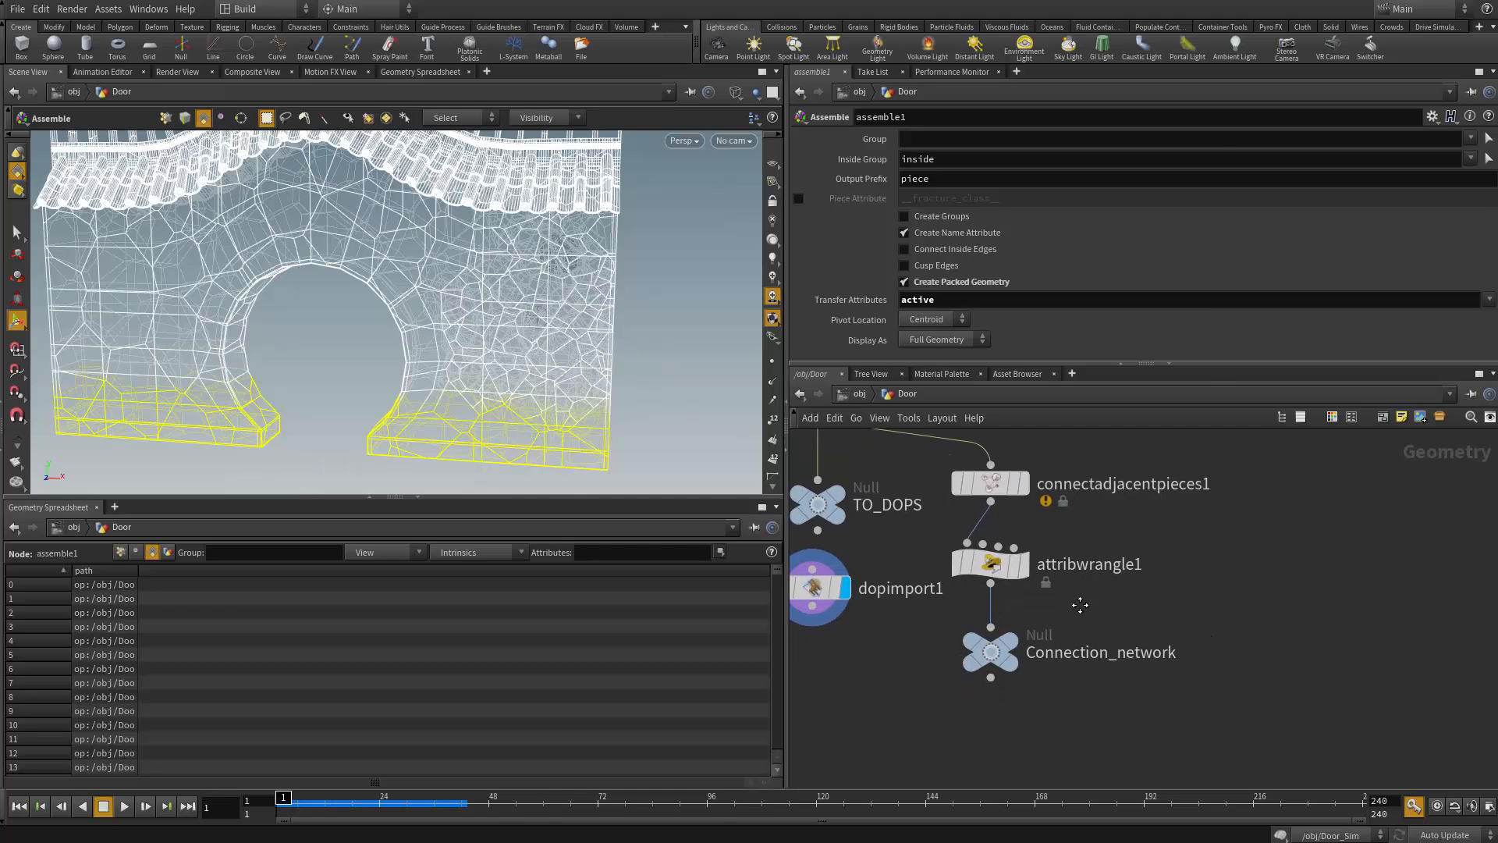
{"action": "left_click_drag", "start_coordinate": [988, 651], "coordinate": [989, 765]}
{"action": "left_click_drag", "start_coordinate": [989, 564], "coordinate": [979, 670]}
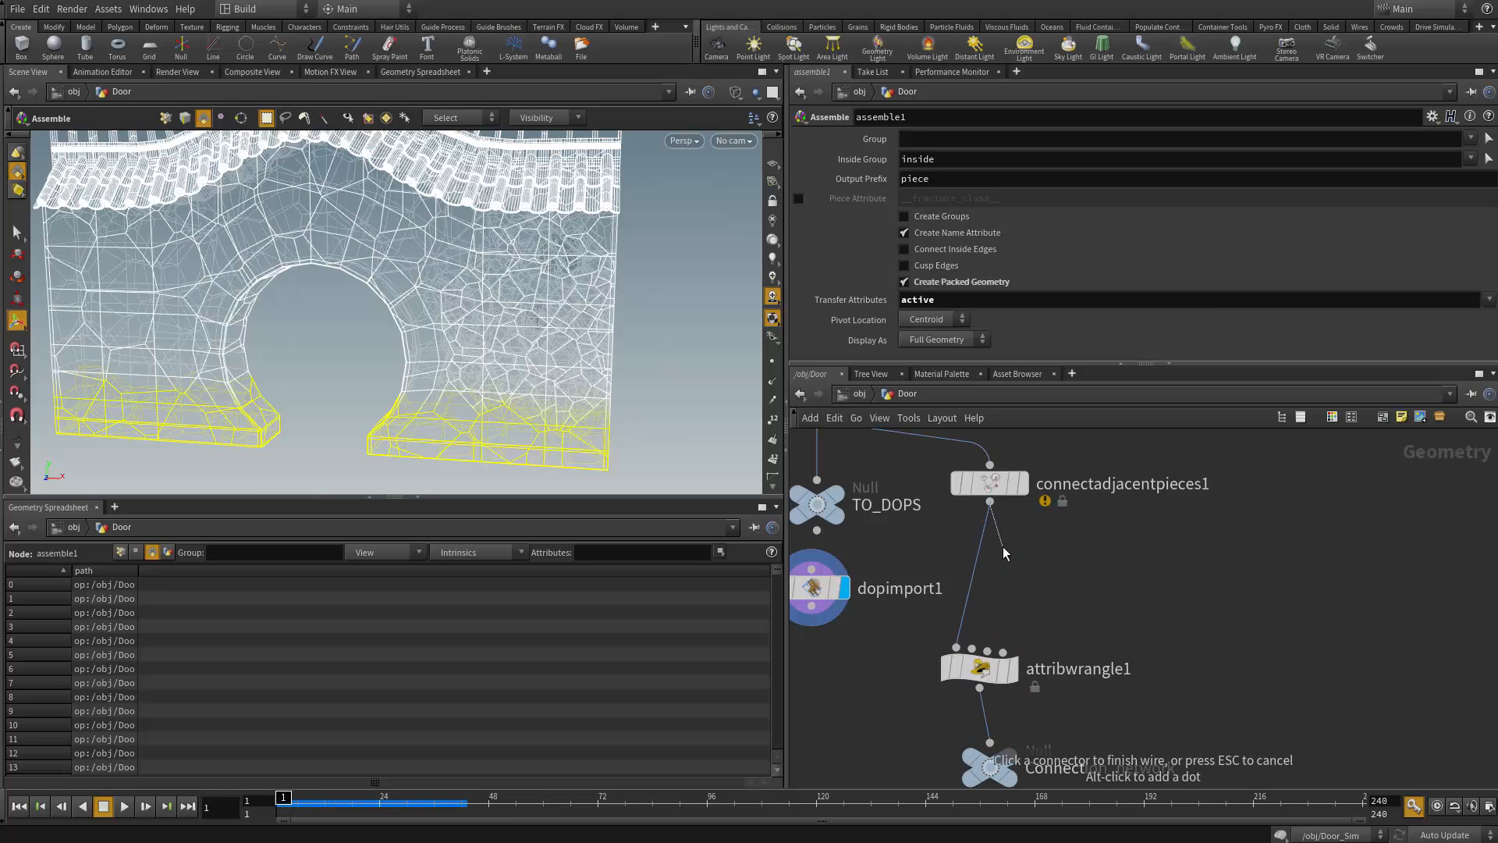
{"action": "key", "text": "Tab"}
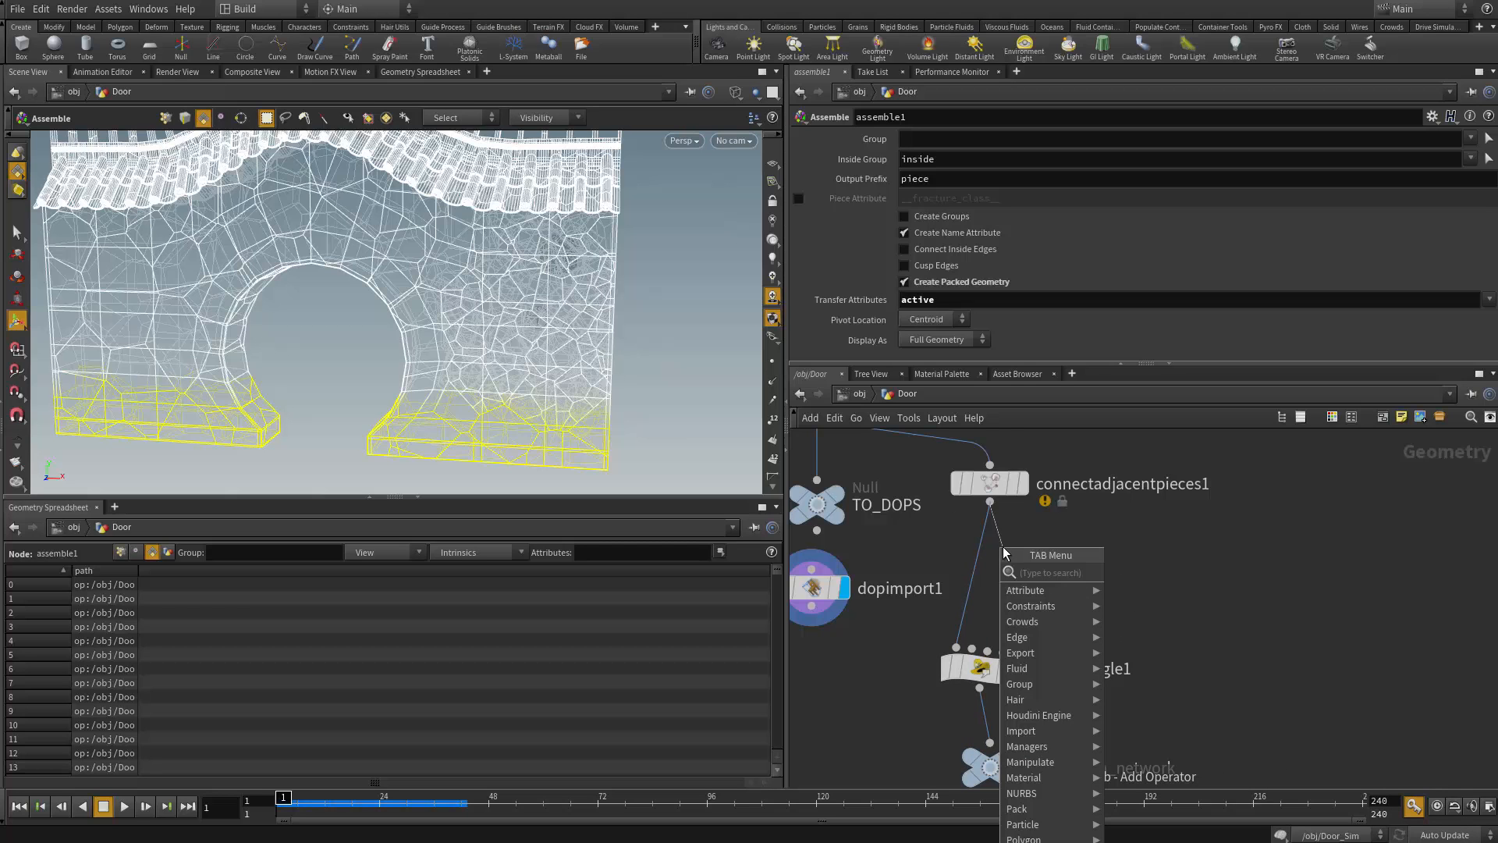
{"action": "type", "text": "at"}
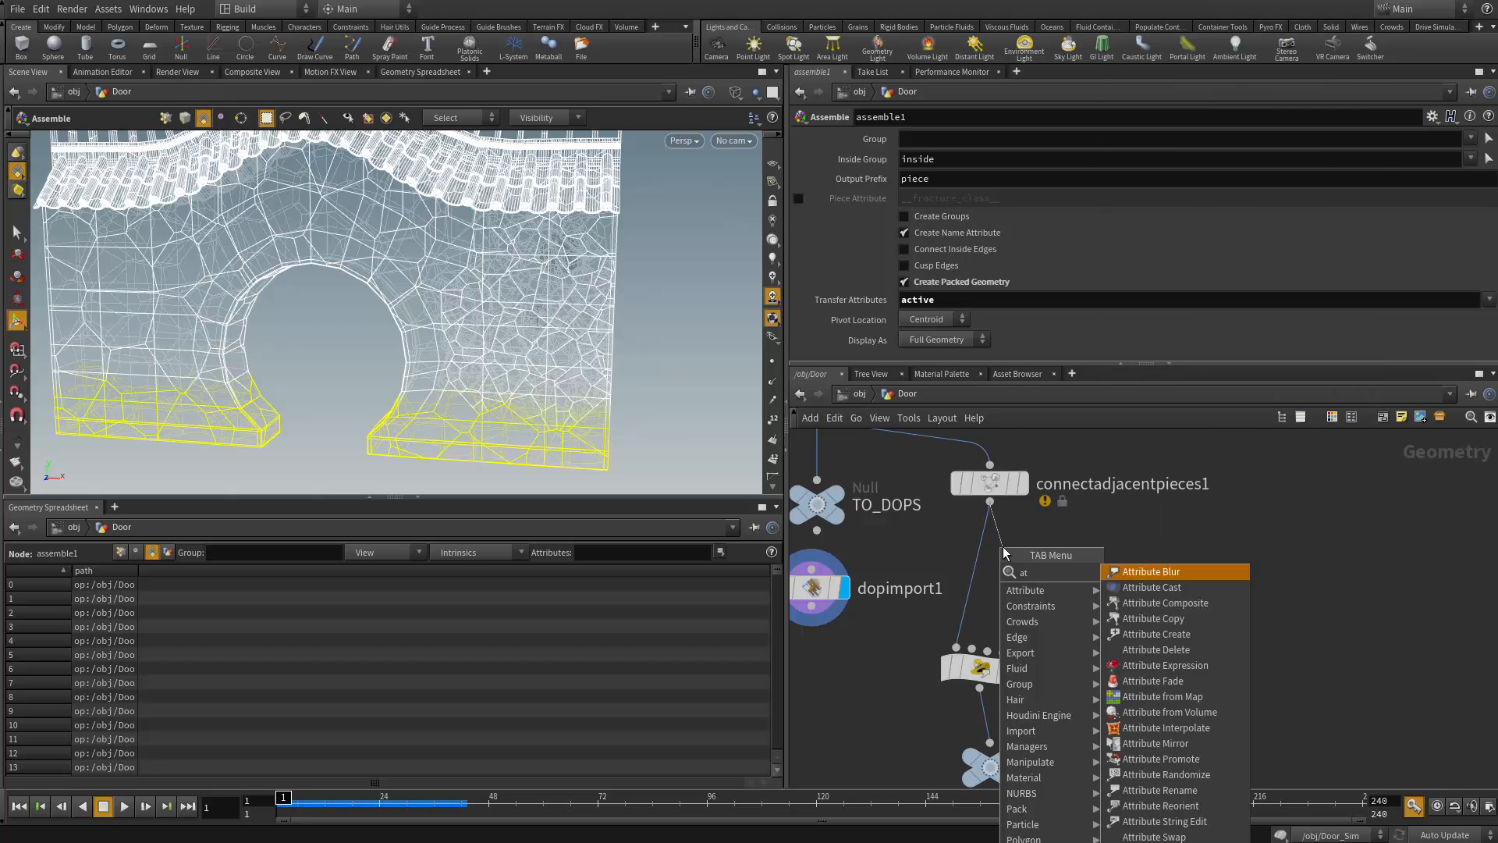
{"action": "type", "text": "tribute vo"}
{"action": "key", "text": "Return"}
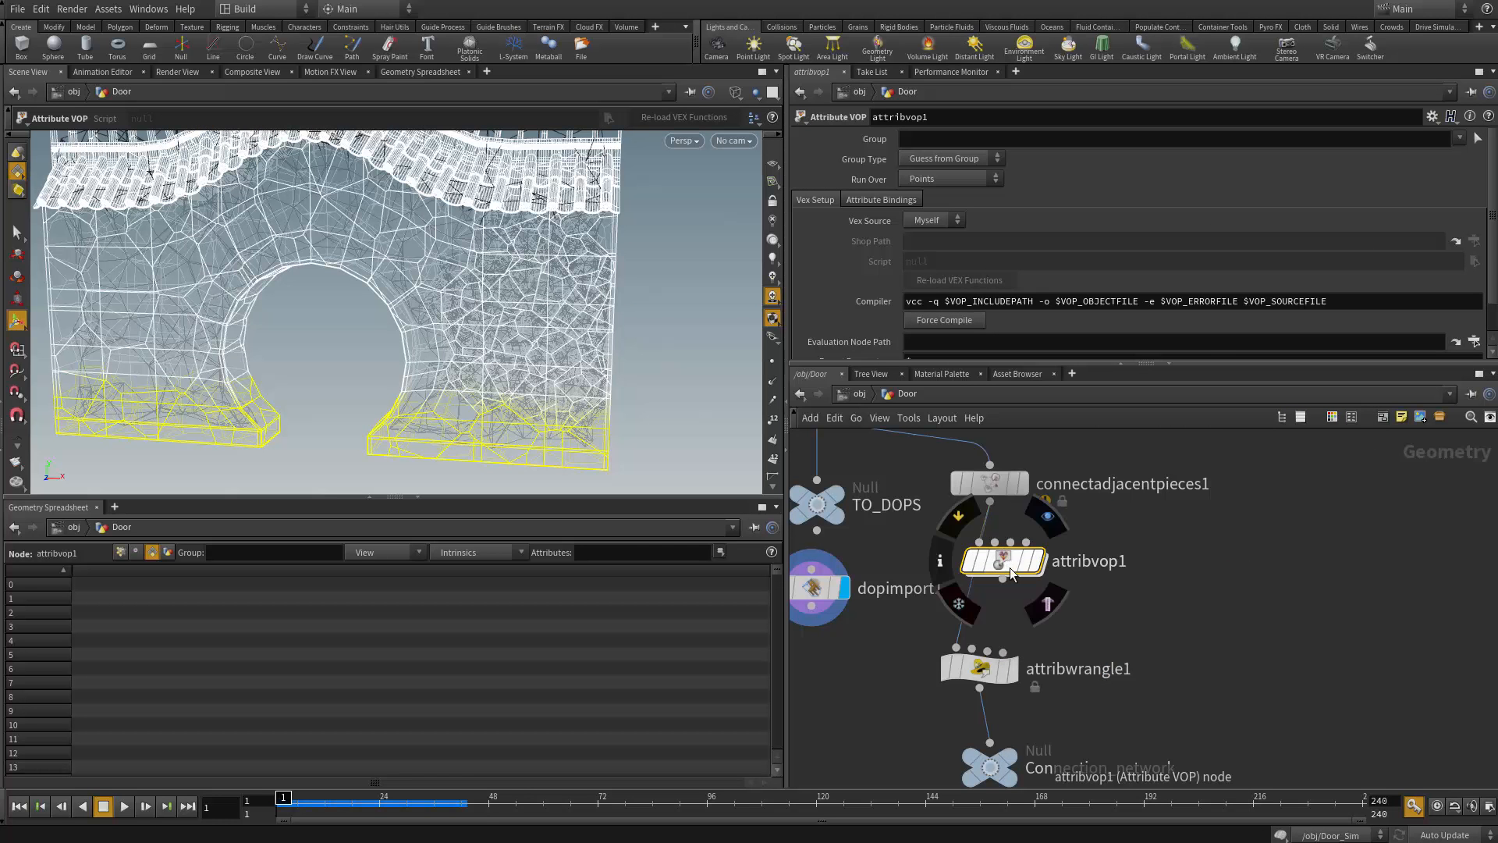
{"action": "left_click", "coordinate": [975, 554]}
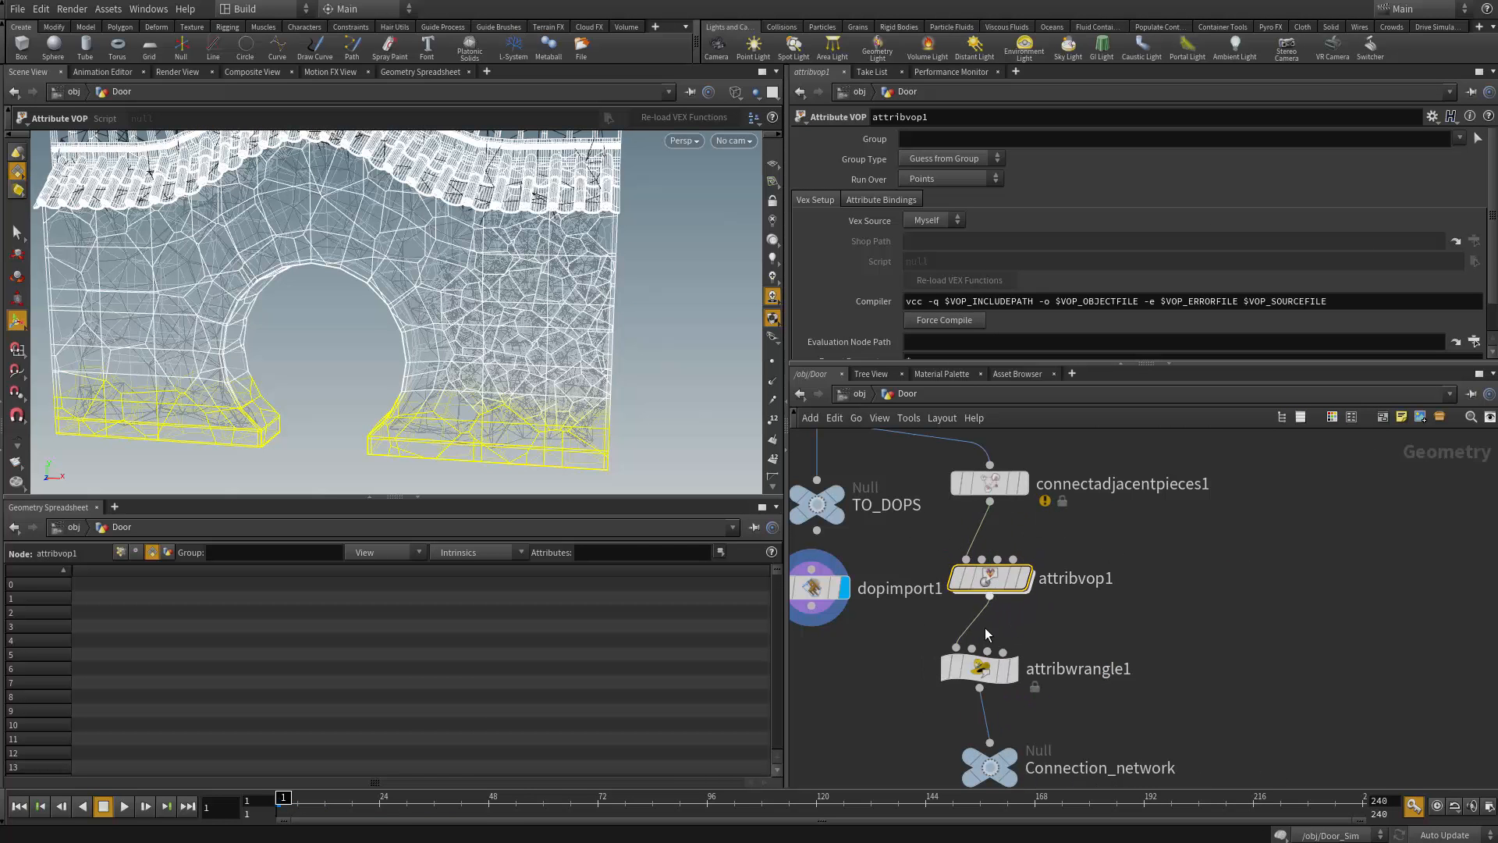
{"action": "left_click", "coordinate": [1023, 578]}
{"action": "left_click_drag", "start_coordinate": [445, 359], "coordinate": [335, 312]}
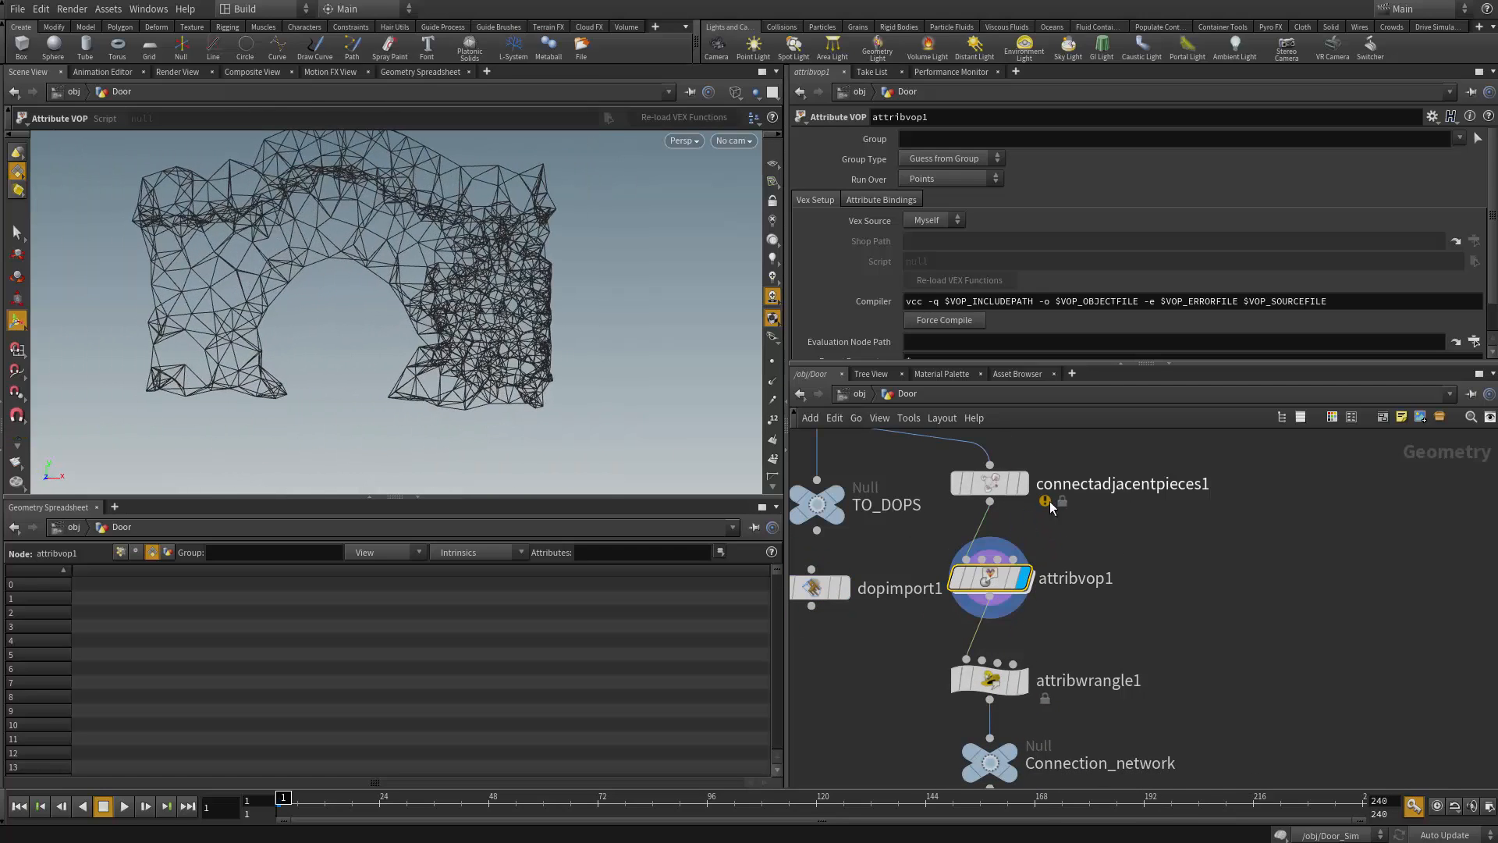
Open the attribvop1 network and move its output node away from the global parameters node
{"action": "double_click", "coordinate": [990, 578]}
{"action": "left_click_drag", "start_coordinate": [1156, 552], "coordinate": [1159, 644]}
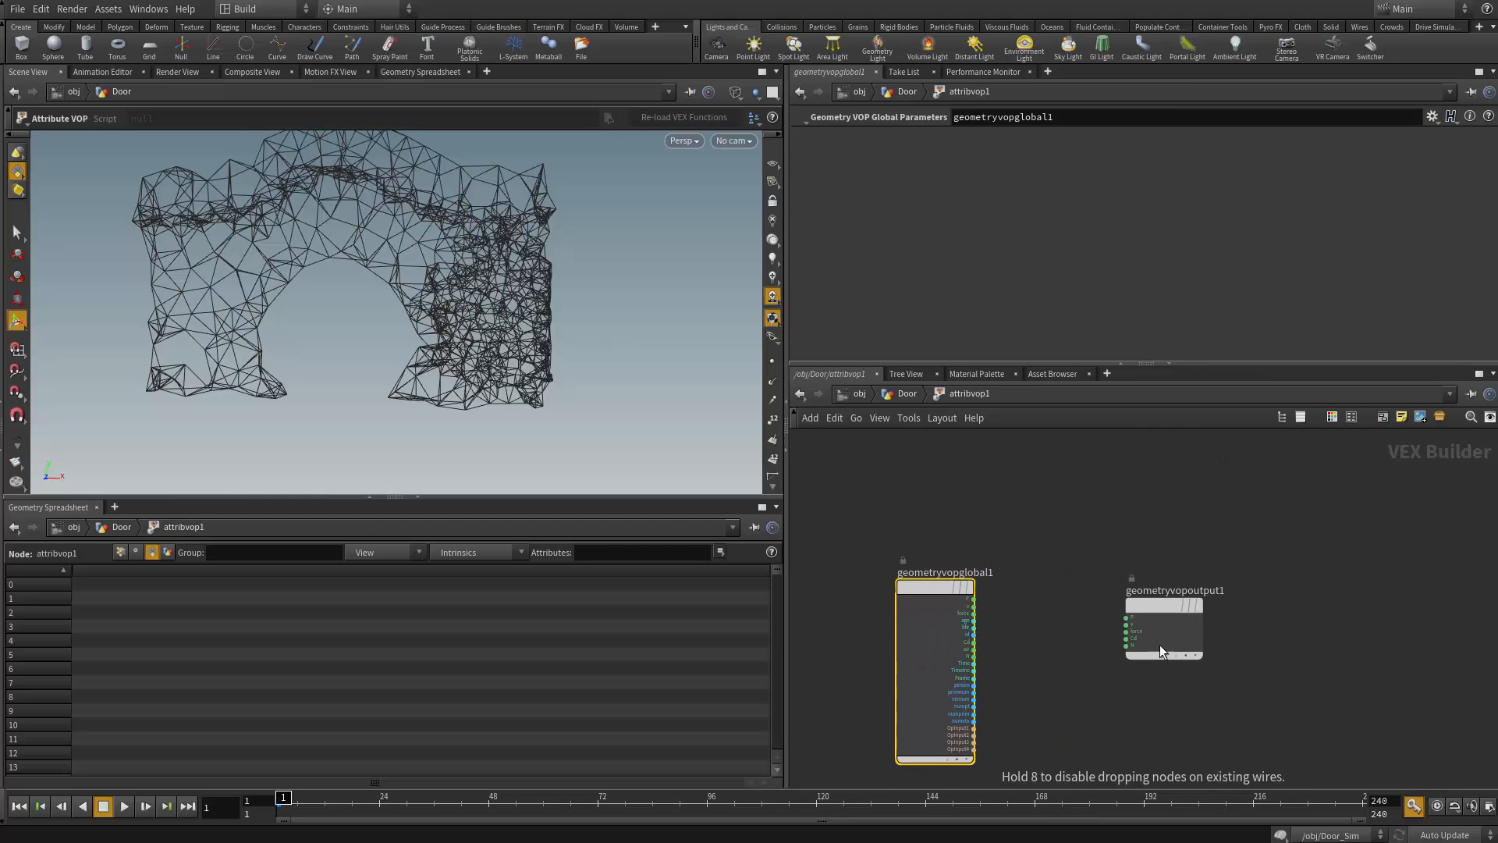
{"action": "scroll", "coordinate": [1052, 639], "scroll_direction": "up", "scroll_amount": 3}
{"action": "left_click_drag", "start_coordinate": [1242, 600], "coordinate": [1277, 575]}
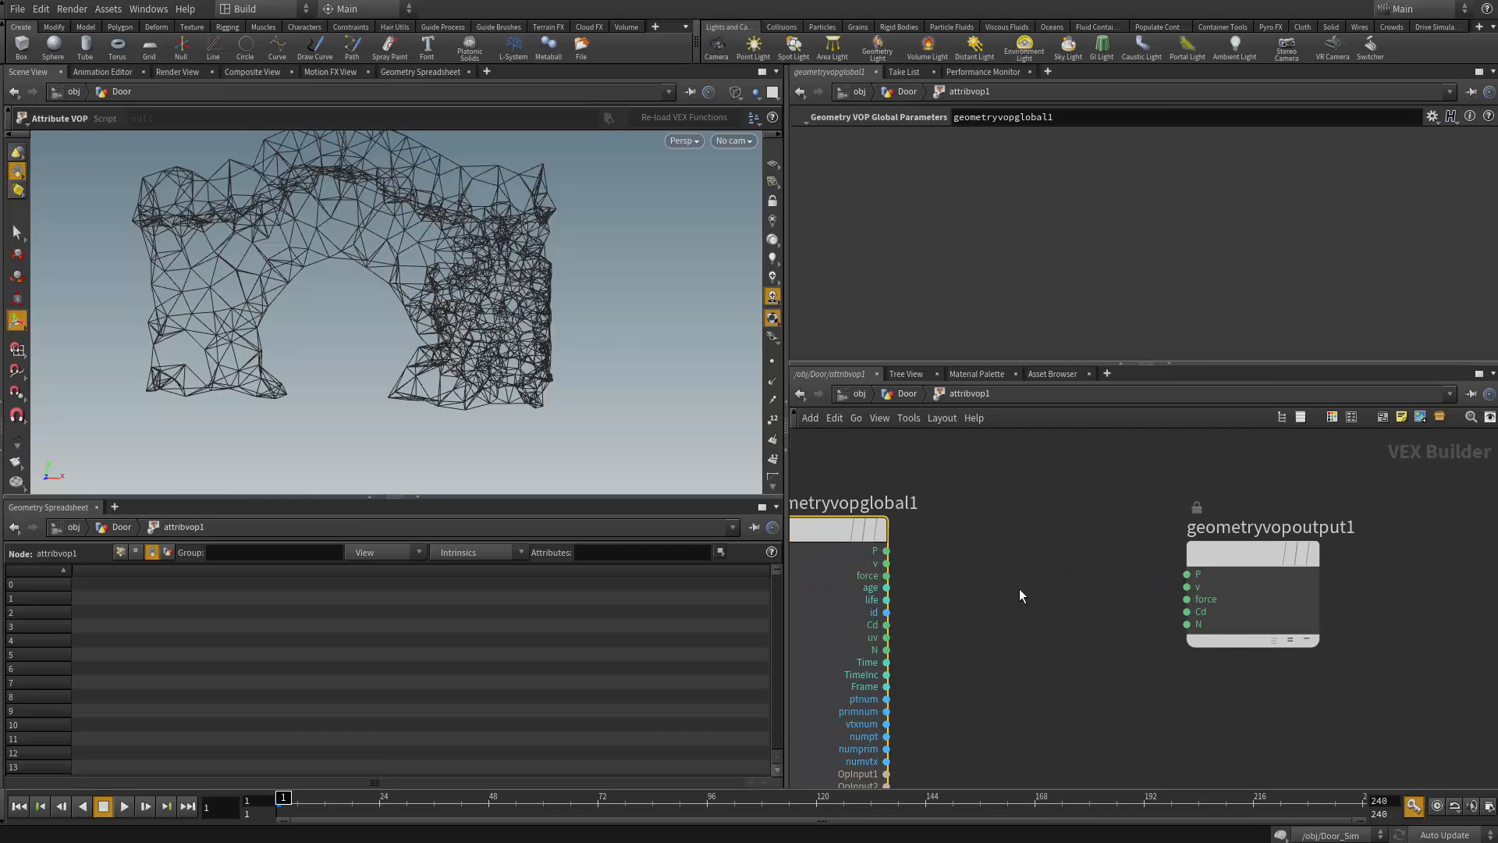
Add a Voronoi Noise node fed by the global P output and place it between the global parameters and output nodes
{"action": "left_click_drag", "start_coordinate": [886, 550], "coordinate": [950, 619]}
{"action": "key", "text": "Tab"}
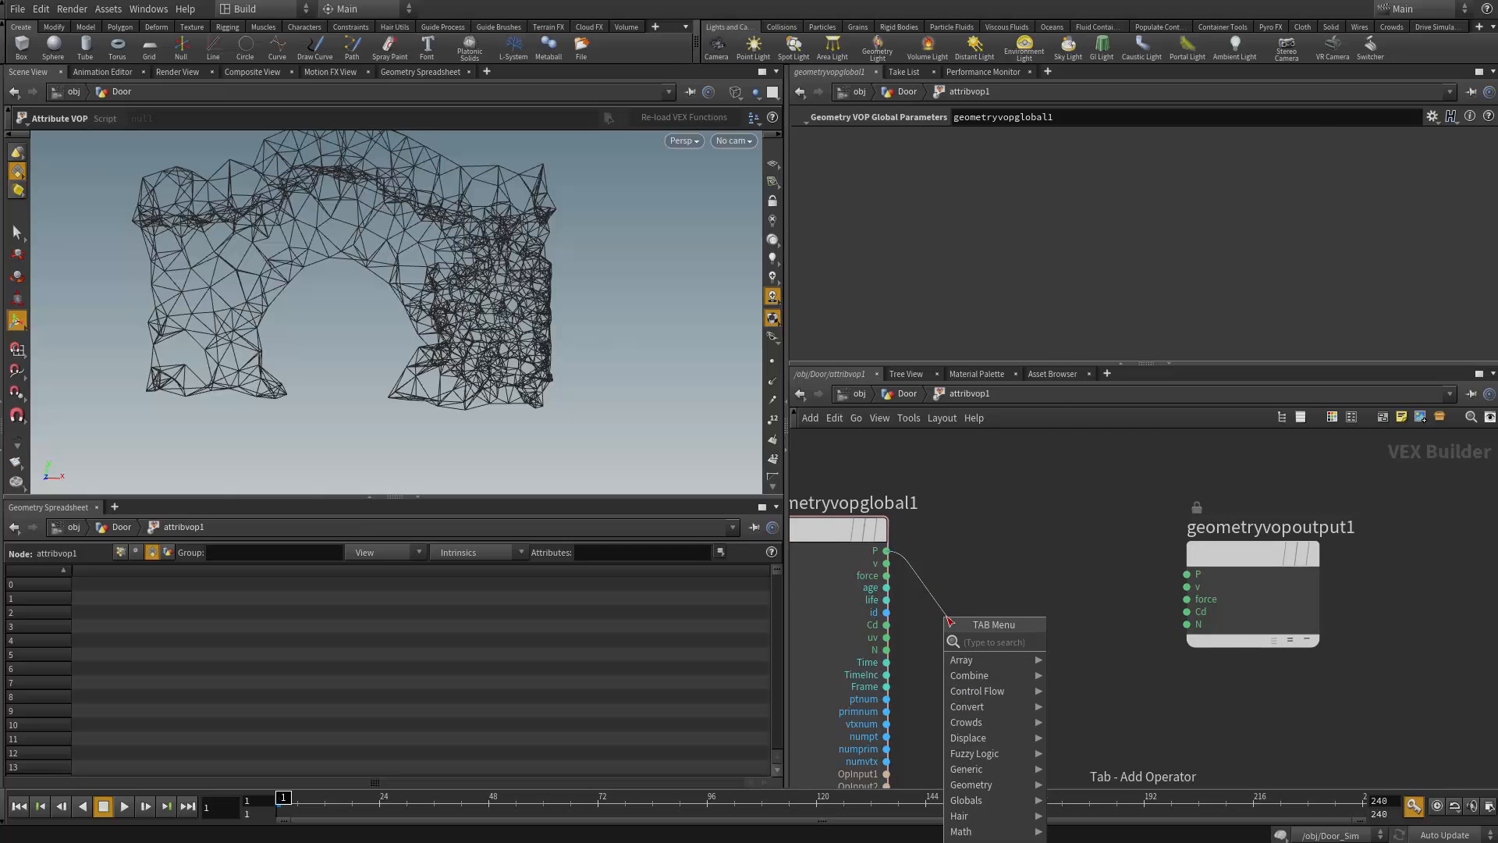
{"action": "type", "text": "v"}
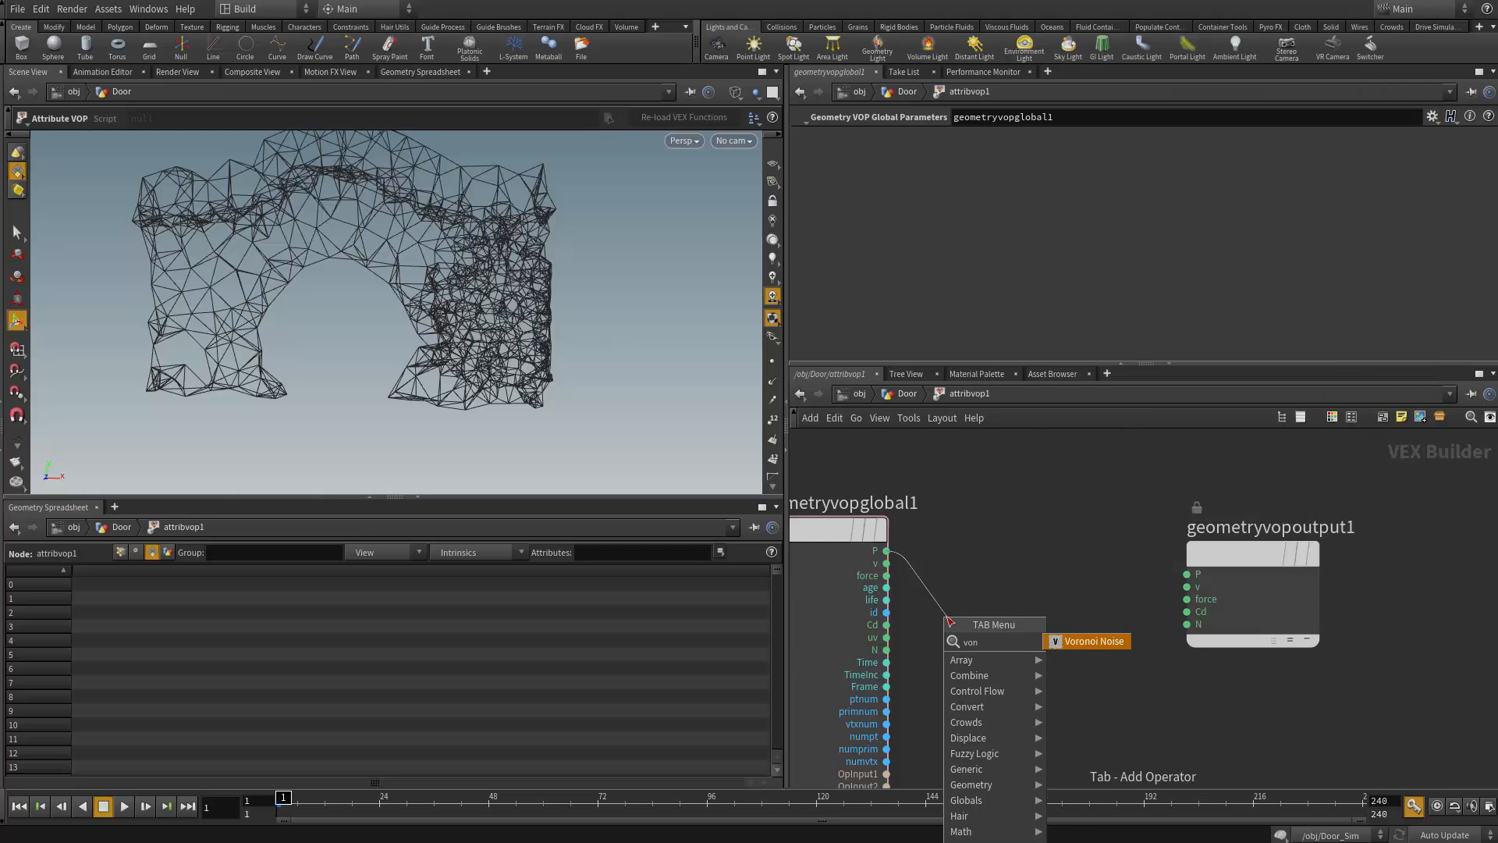
{"action": "type", "text": "no"}
{"action": "key", "text": "Return"}
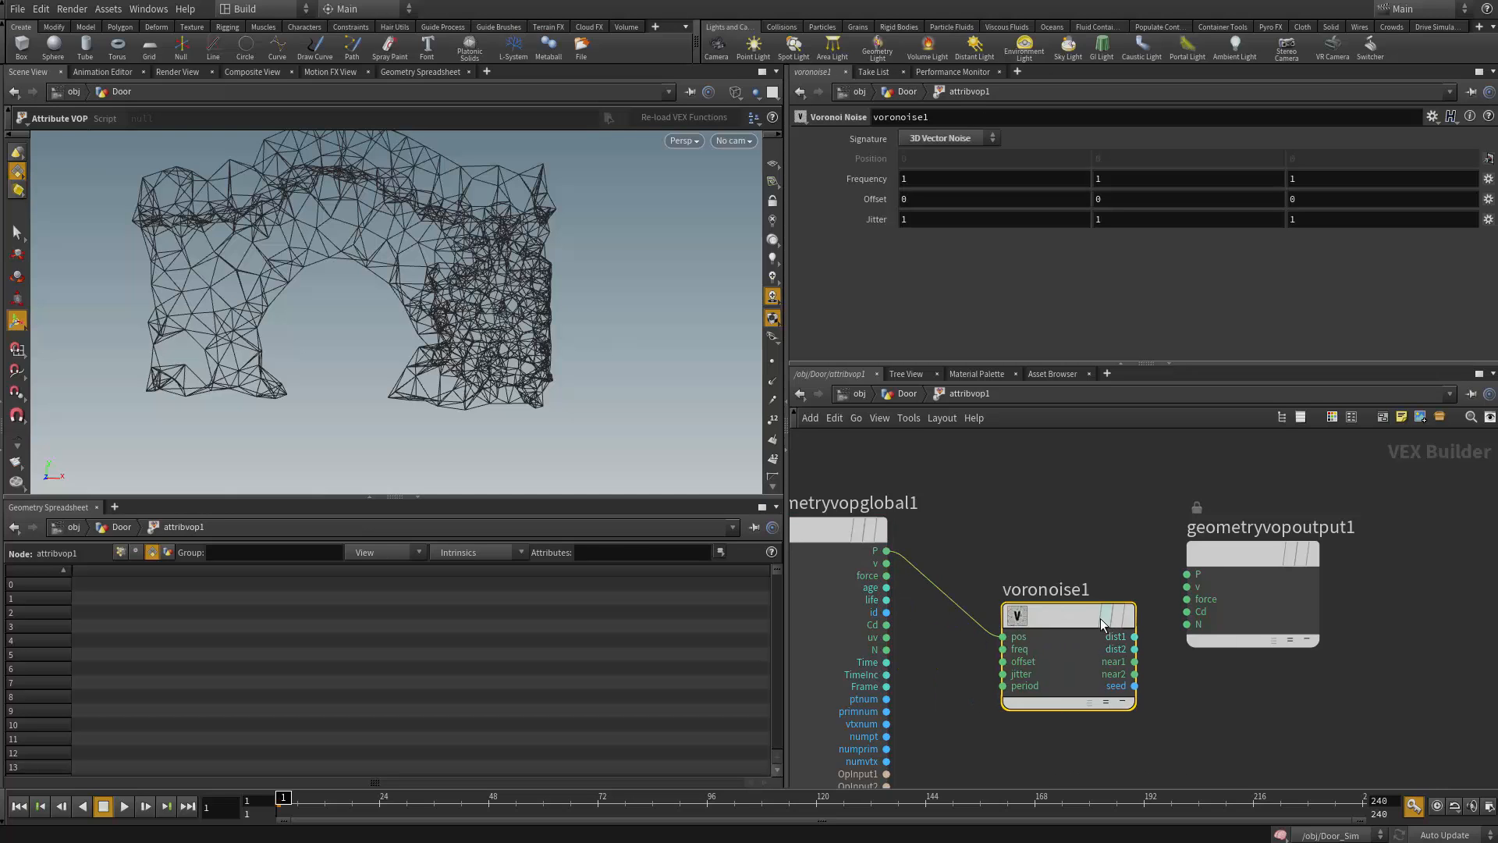
{"action": "left_click_drag", "start_coordinate": [1100, 618], "coordinate": [1031, 532]}
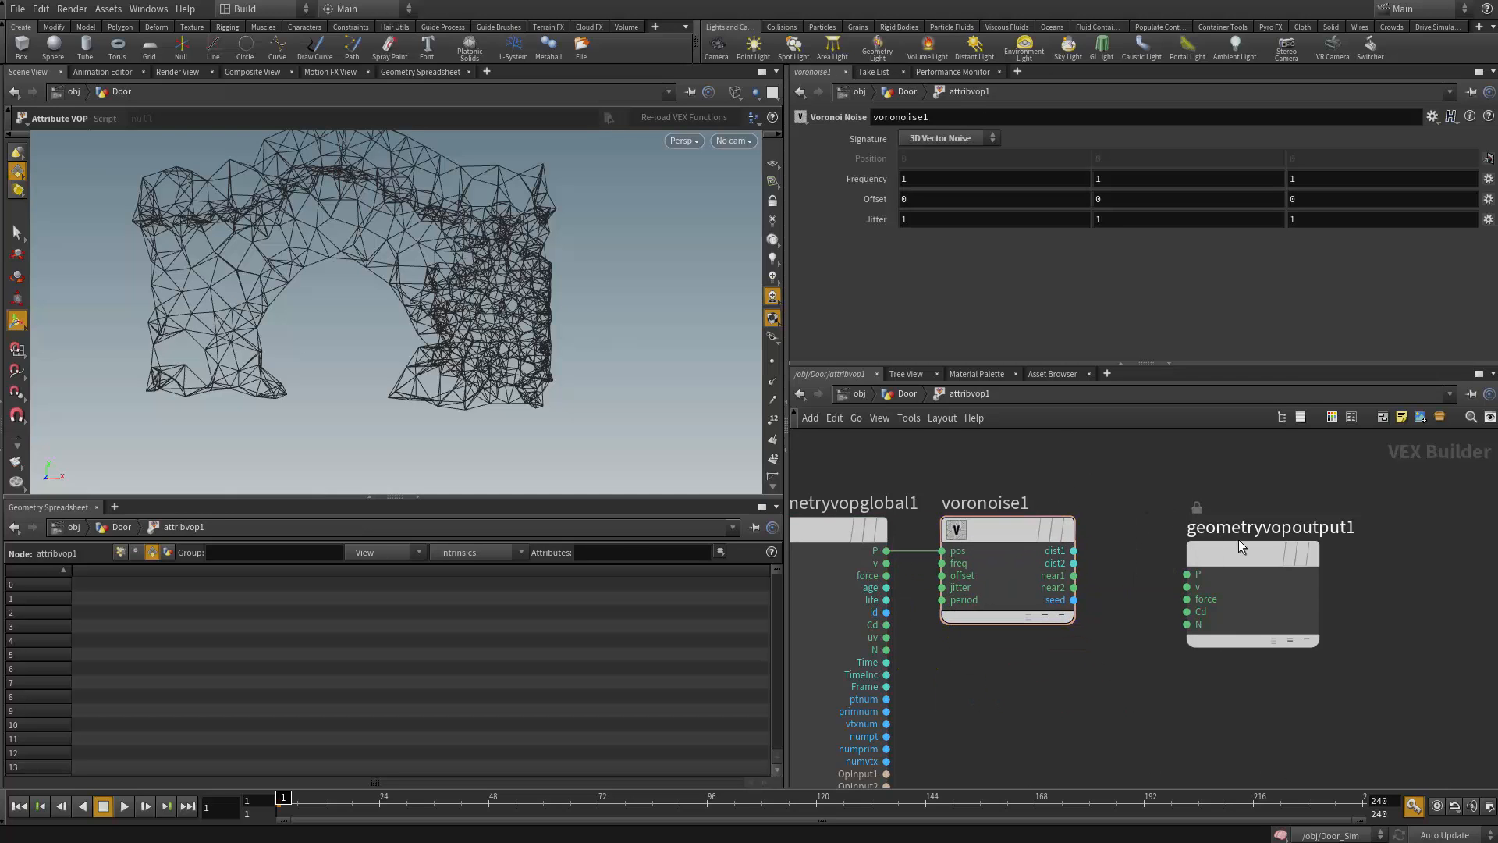
{"action": "left_click_drag", "start_coordinate": [1240, 546], "coordinate": [1255, 534]}
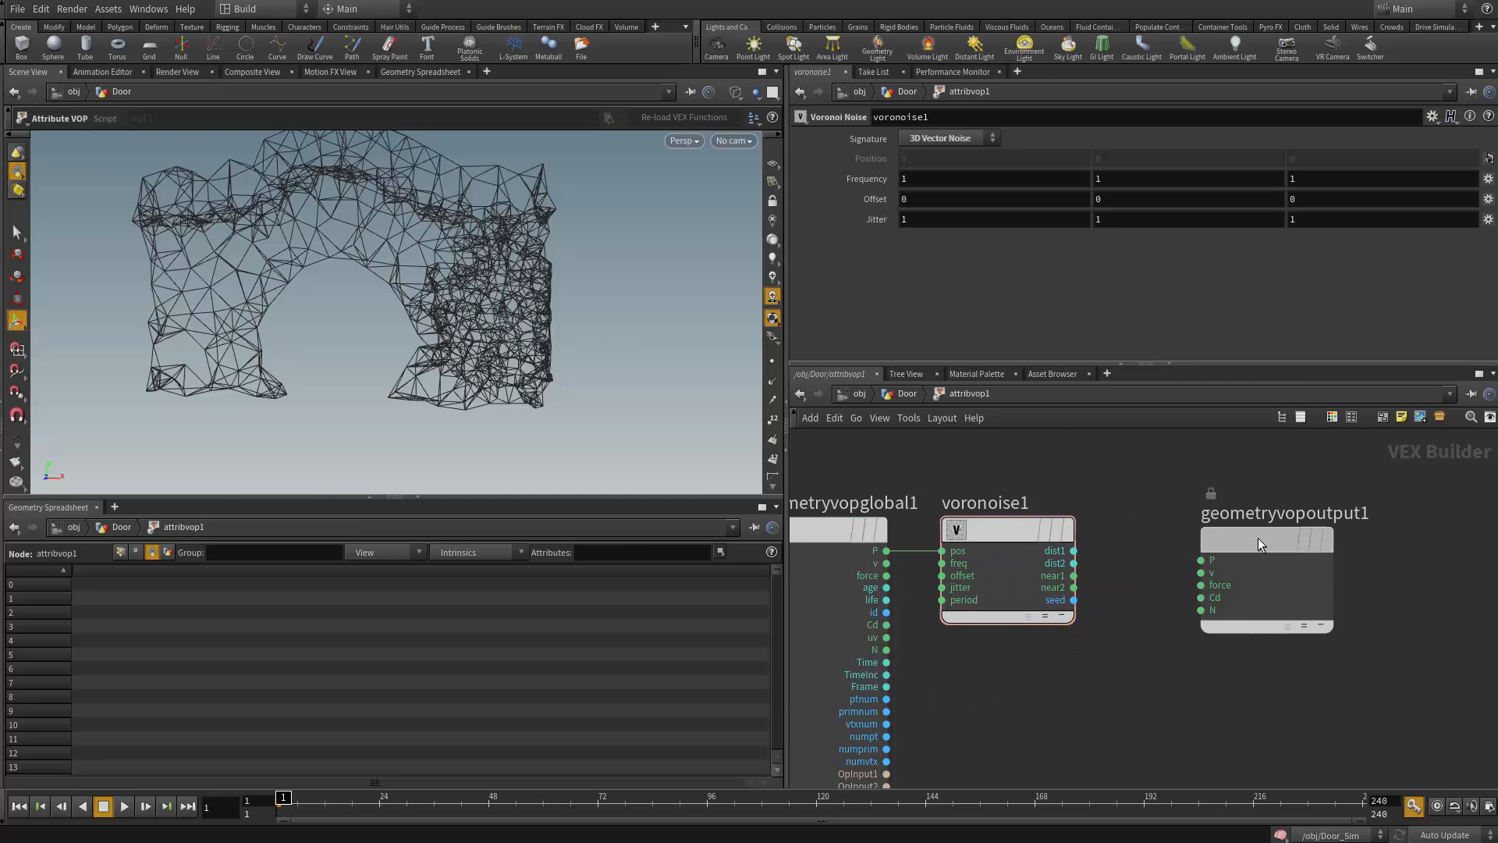
{"action": "left_click", "coordinate": [965, 507]}
{"action": "left_click_drag", "start_coordinate": [997, 505], "coordinate": [940, 504]}
{"action": "left_click", "coordinate": [1108, 521]}
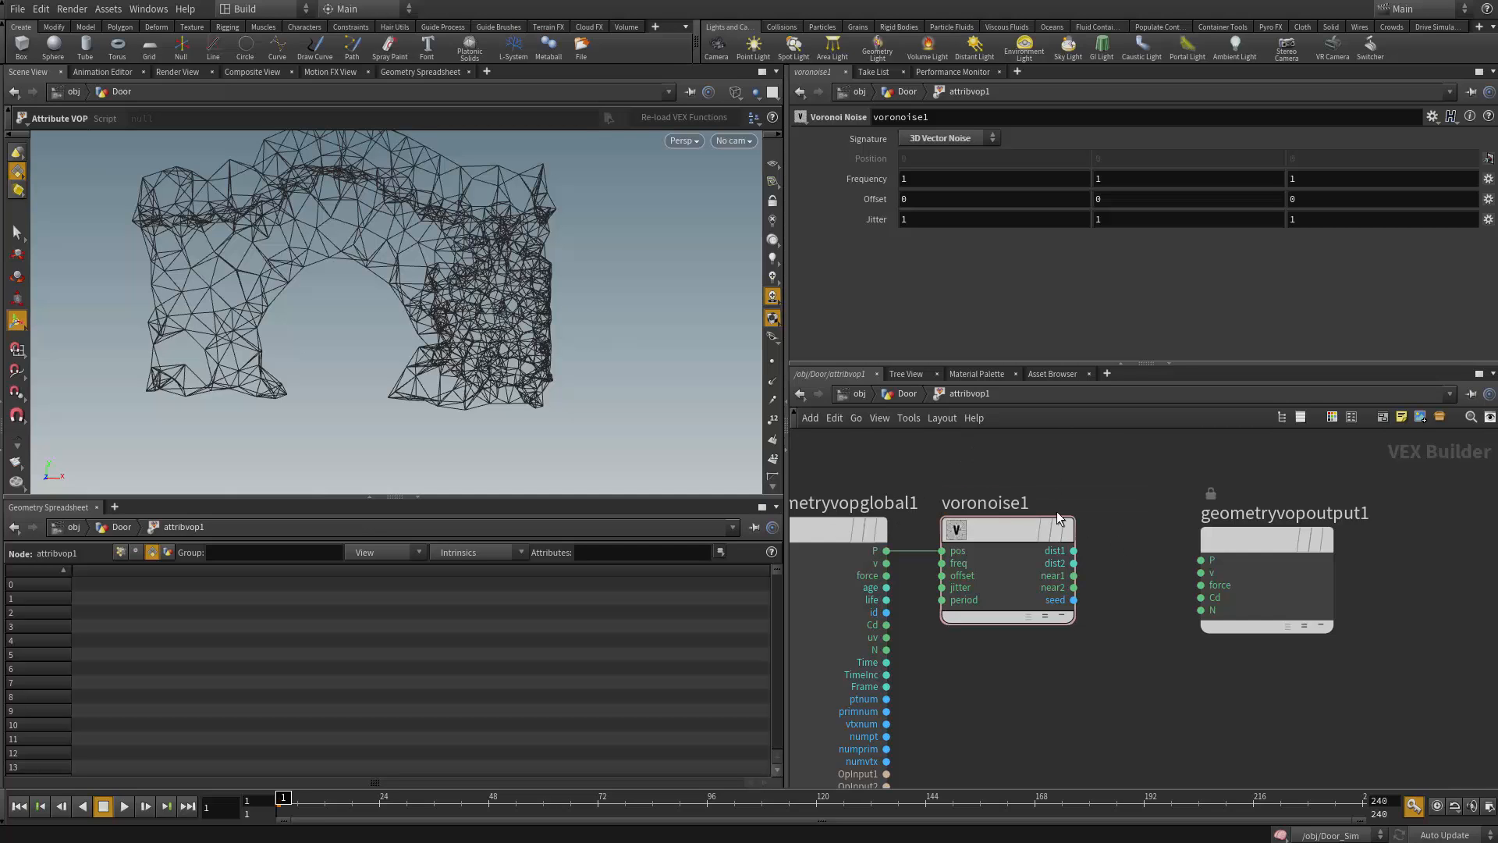
Add a Random node fed by the Voronoi noise seed output and make room for it before the output node
{"action": "middle_click_drag", "start_coordinate": [1026, 680], "coordinate": [944, 716]}
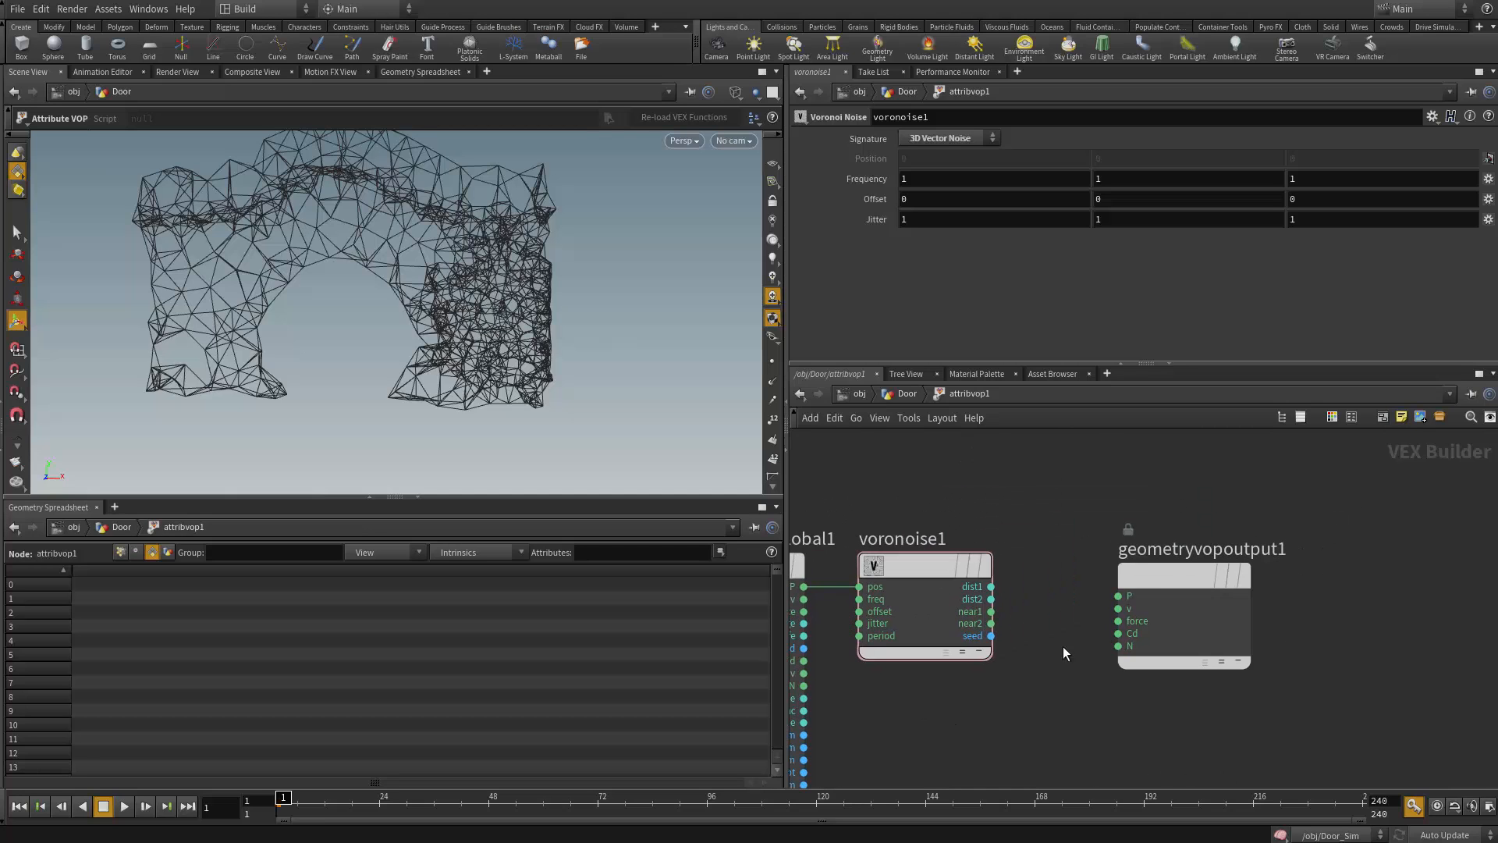
{"action": "left_click_drag", "start_coordinate": [1183, 577], "coordinate": [1257, 568]}
{"action": "left_click", "coordinate": [994, 637]}
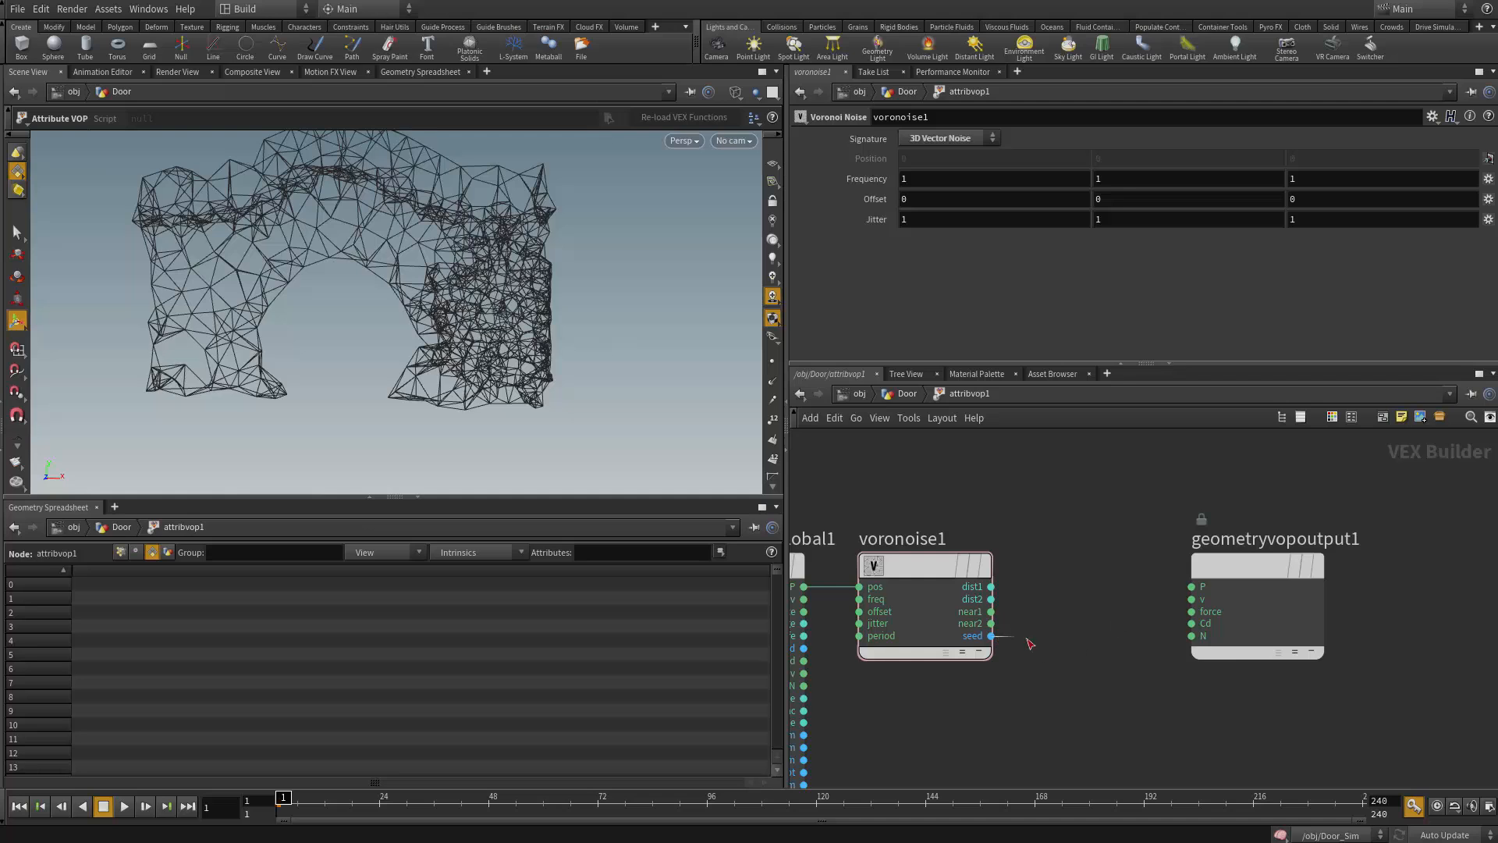
{"action": "left_click_drag", "start_coordinate": [1022, 732], "coordinate": [1020, 687]}
{"action": "key", "text": "Tab"}
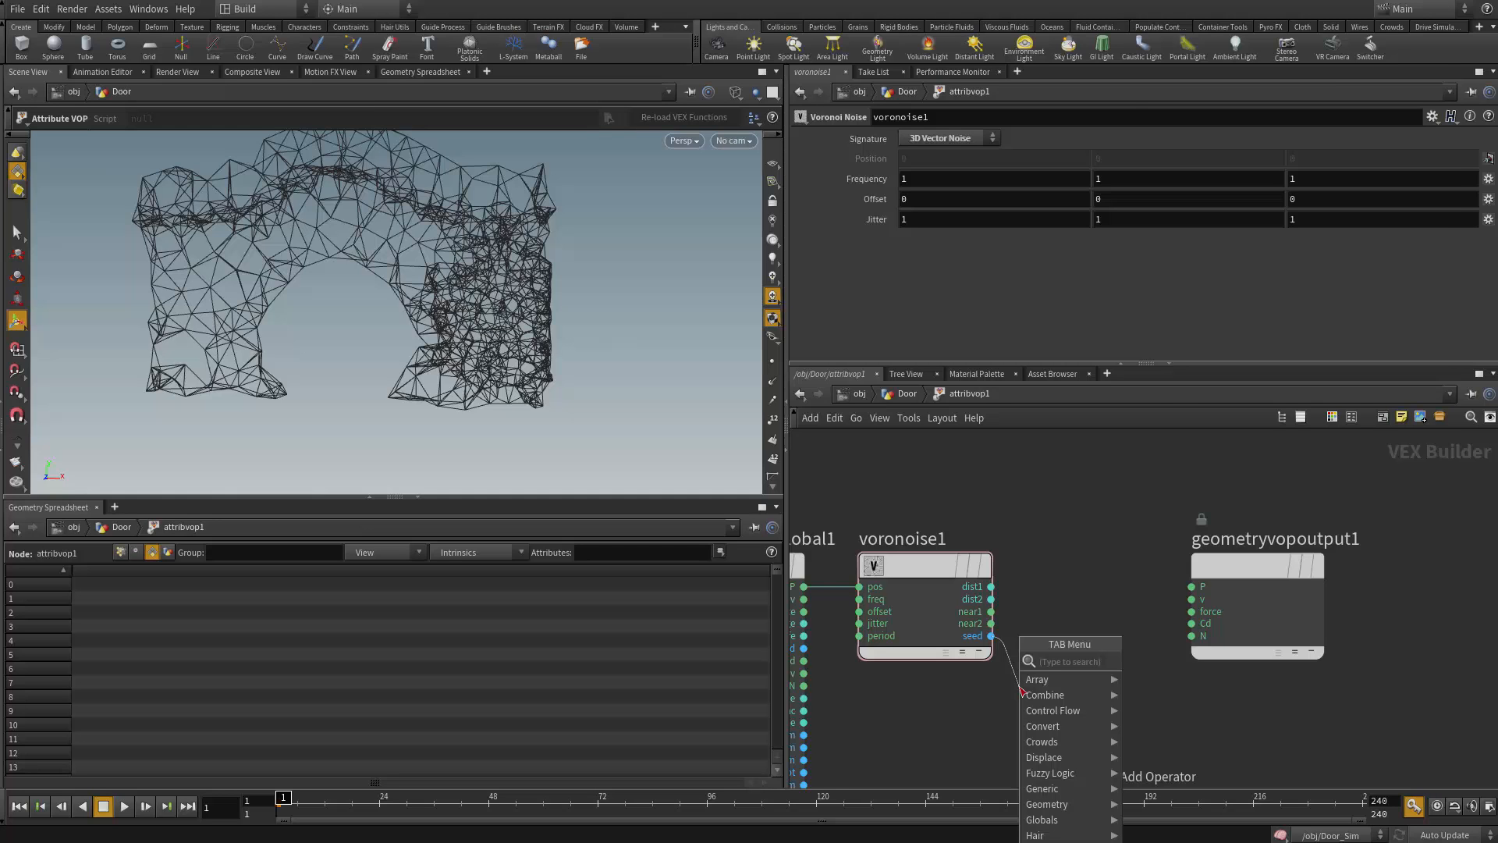
{"action": "type", "text": "rand"}
{"action": "key", "text": "Return"}
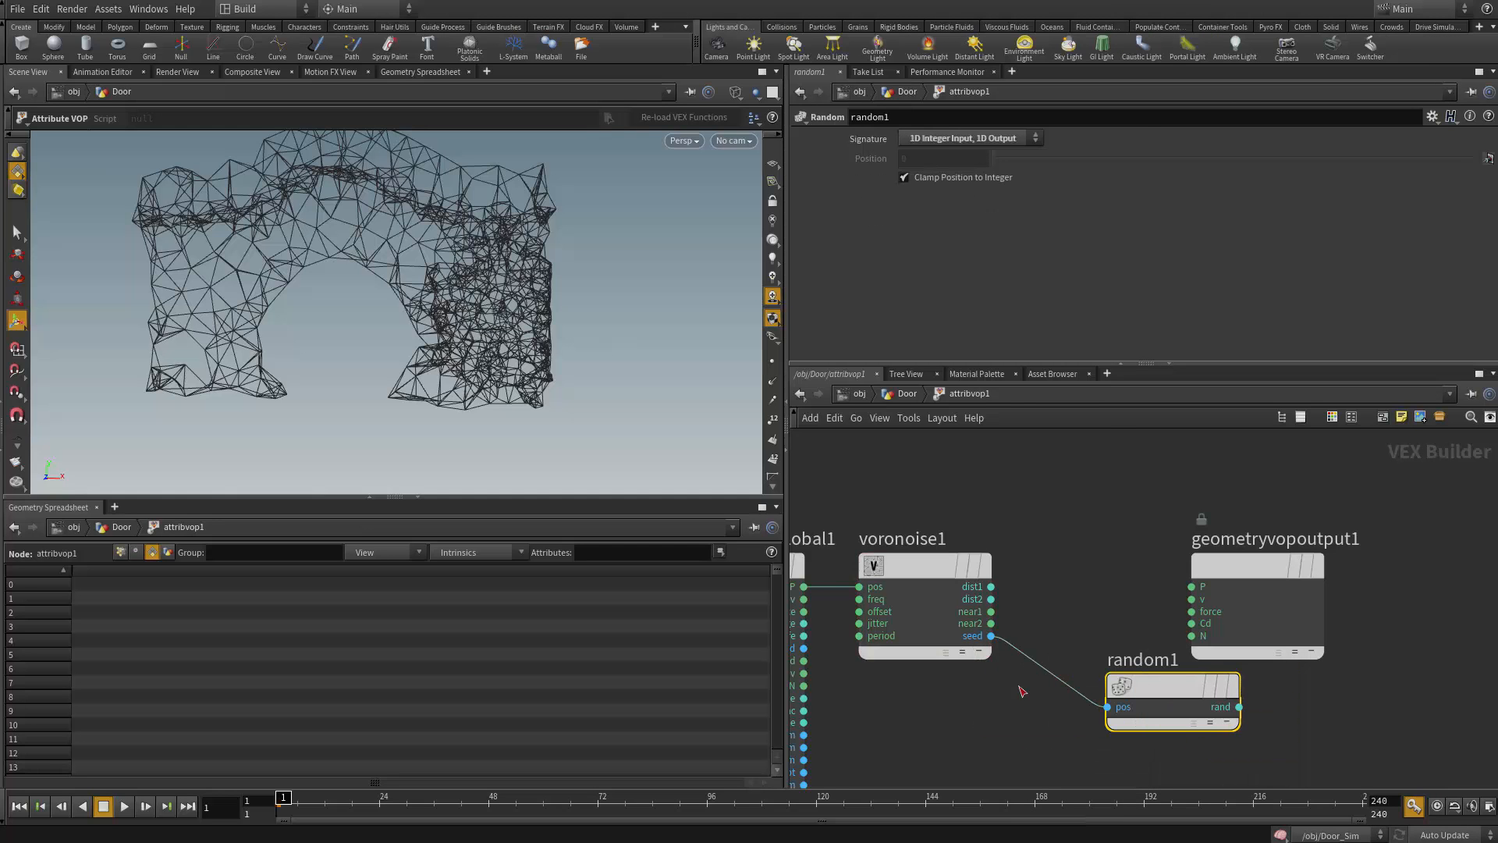
{"action": "left_click_drag", "start_coordinate": [1175, 678], "coordinate": [1117, 687]}
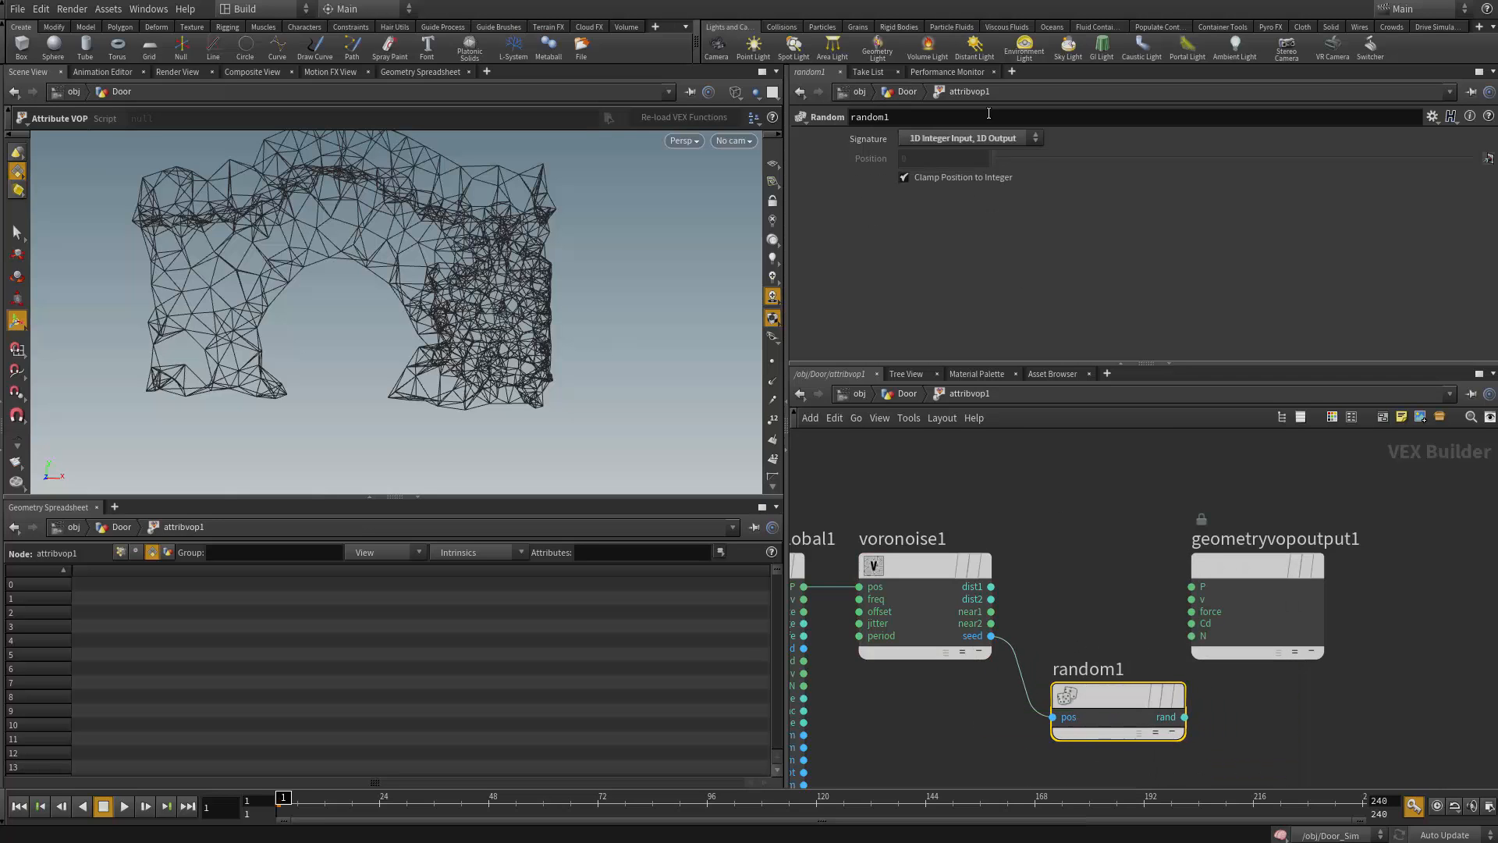
Set the Random node's signature to 1D Integer Input, 3D Color and connect its rand output to Cd
{"action": "left_click", "coordinate": [981, 141]}
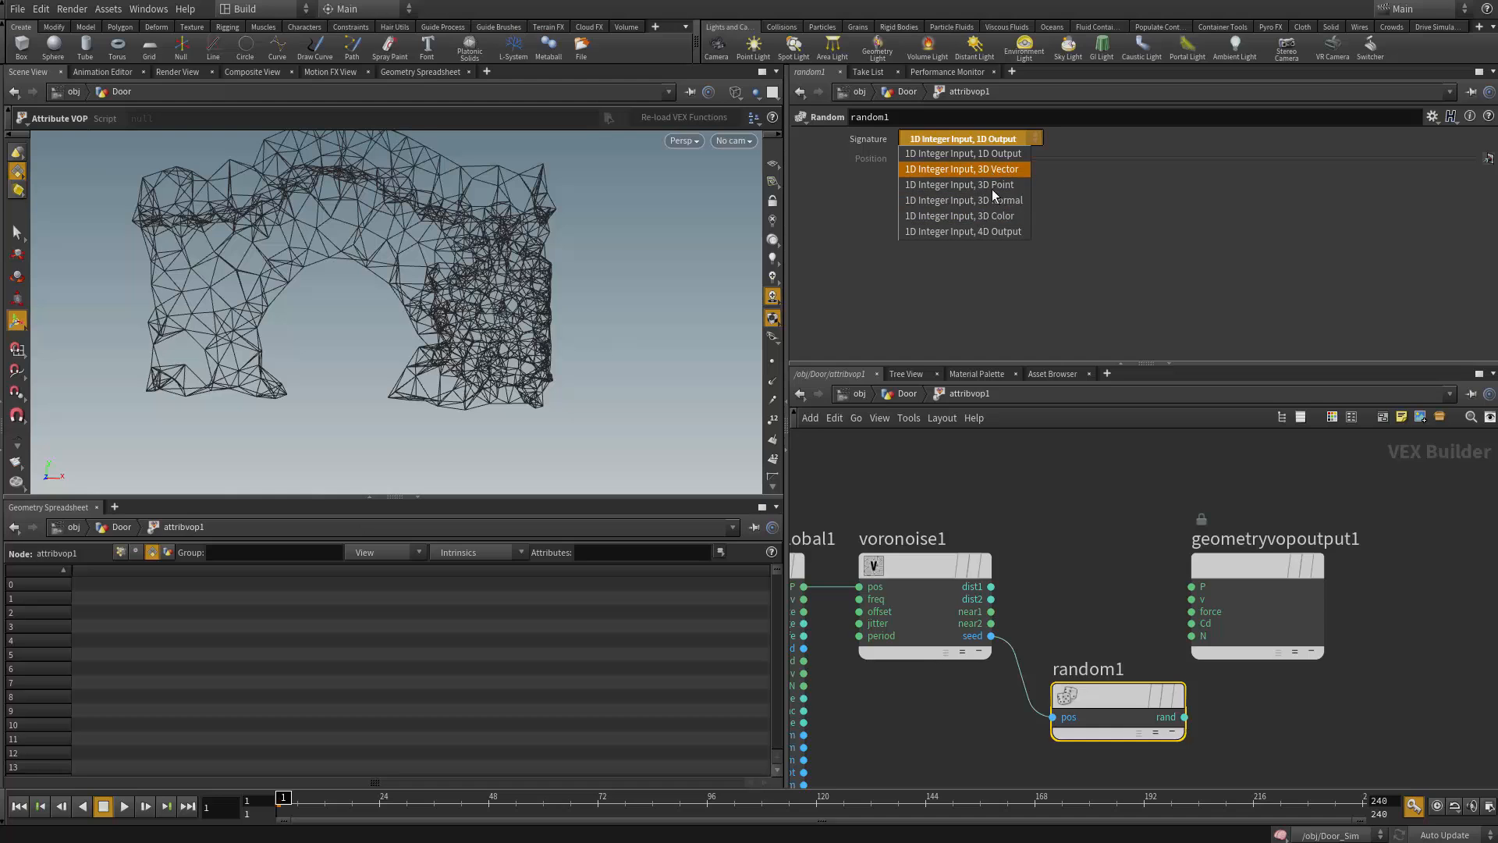
{"action": "left_click", "coordinate": [959, 215]}
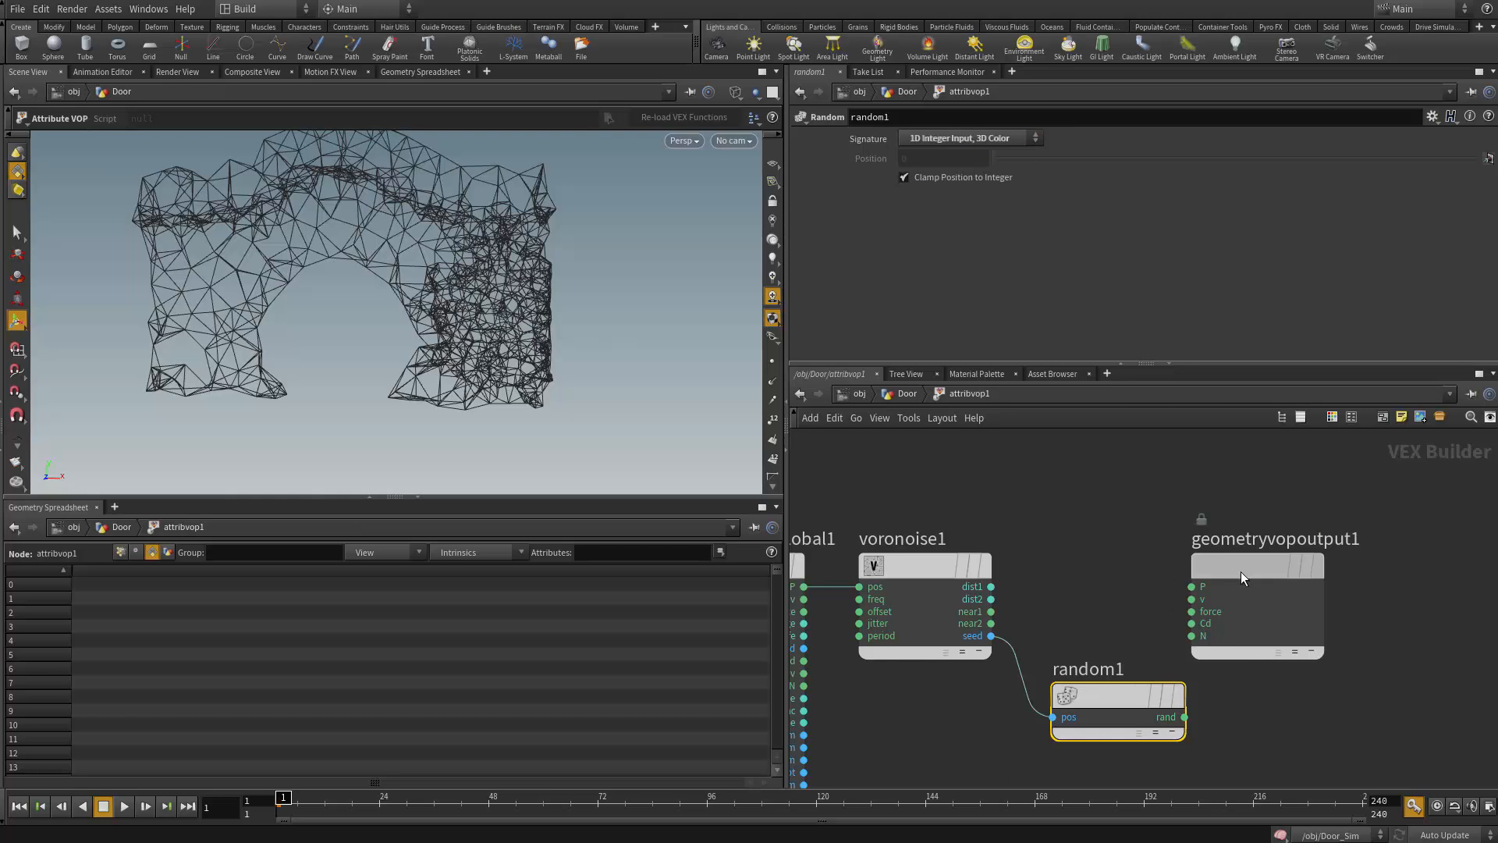
{"action": "left_click_drag", "start_coordinate": [1241, 571], "coordinate": [1324, 580]}
{"action": "left_click_drag", "start_coordinate": [1183, 717], "coordinate": [1274, 633]}
{"action": "key", "text": "Escape"}
Examine how the random Voronoi colours are distributed over the arch's constraint lines, especially where differently coloured cells meet
{"action": "left_click_drag", "start_coordinate": [405, 258], "coordinate": [241, 281]}
{"action": "key", "text": "Escape"}
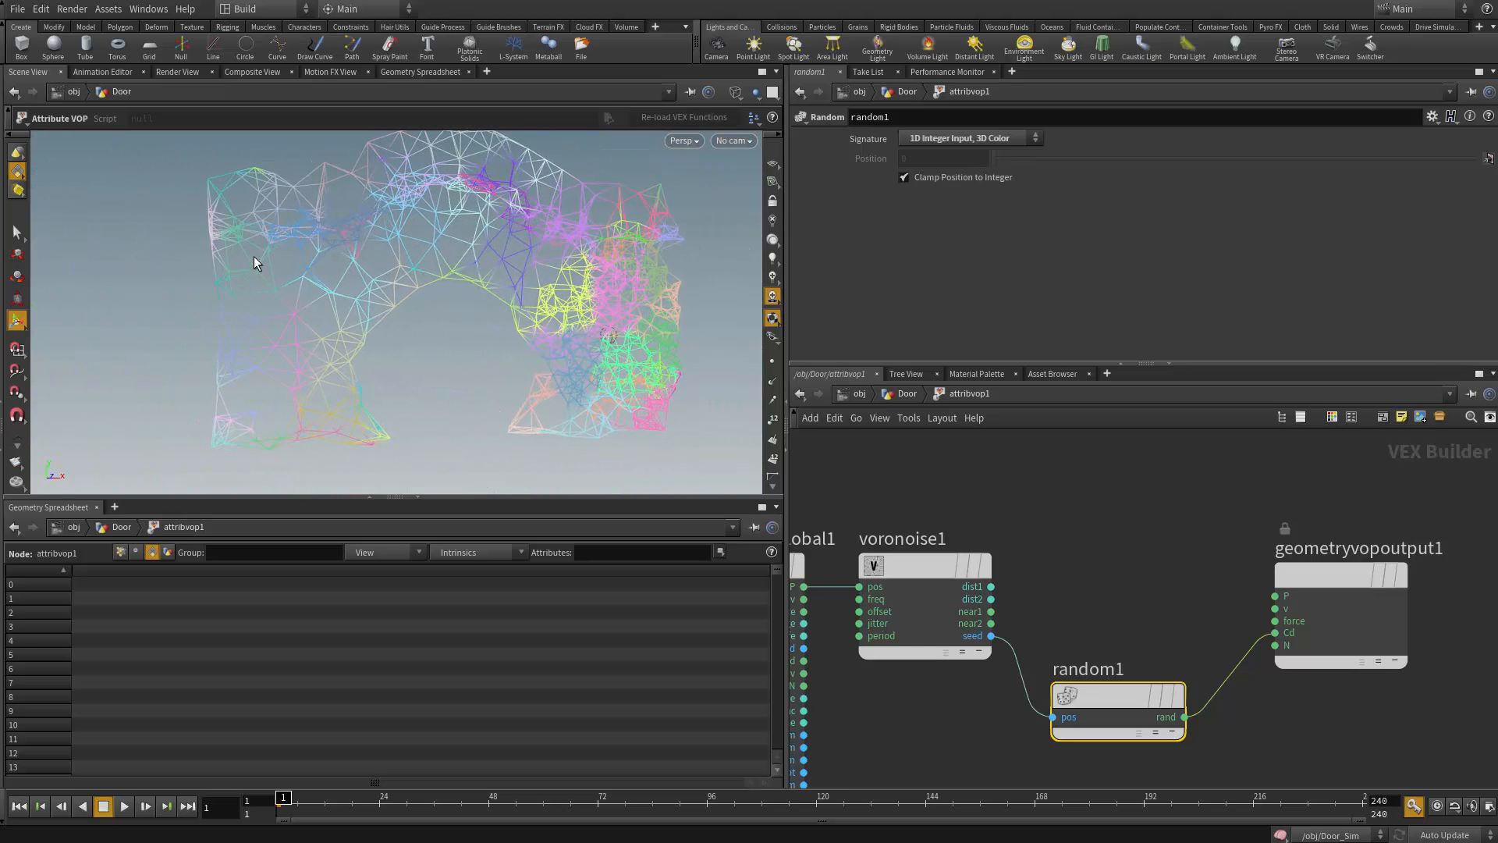
{"action": "scroll", "coordinate": [266, 268], "scroll_direction": "up", "scroll_amount": 4}
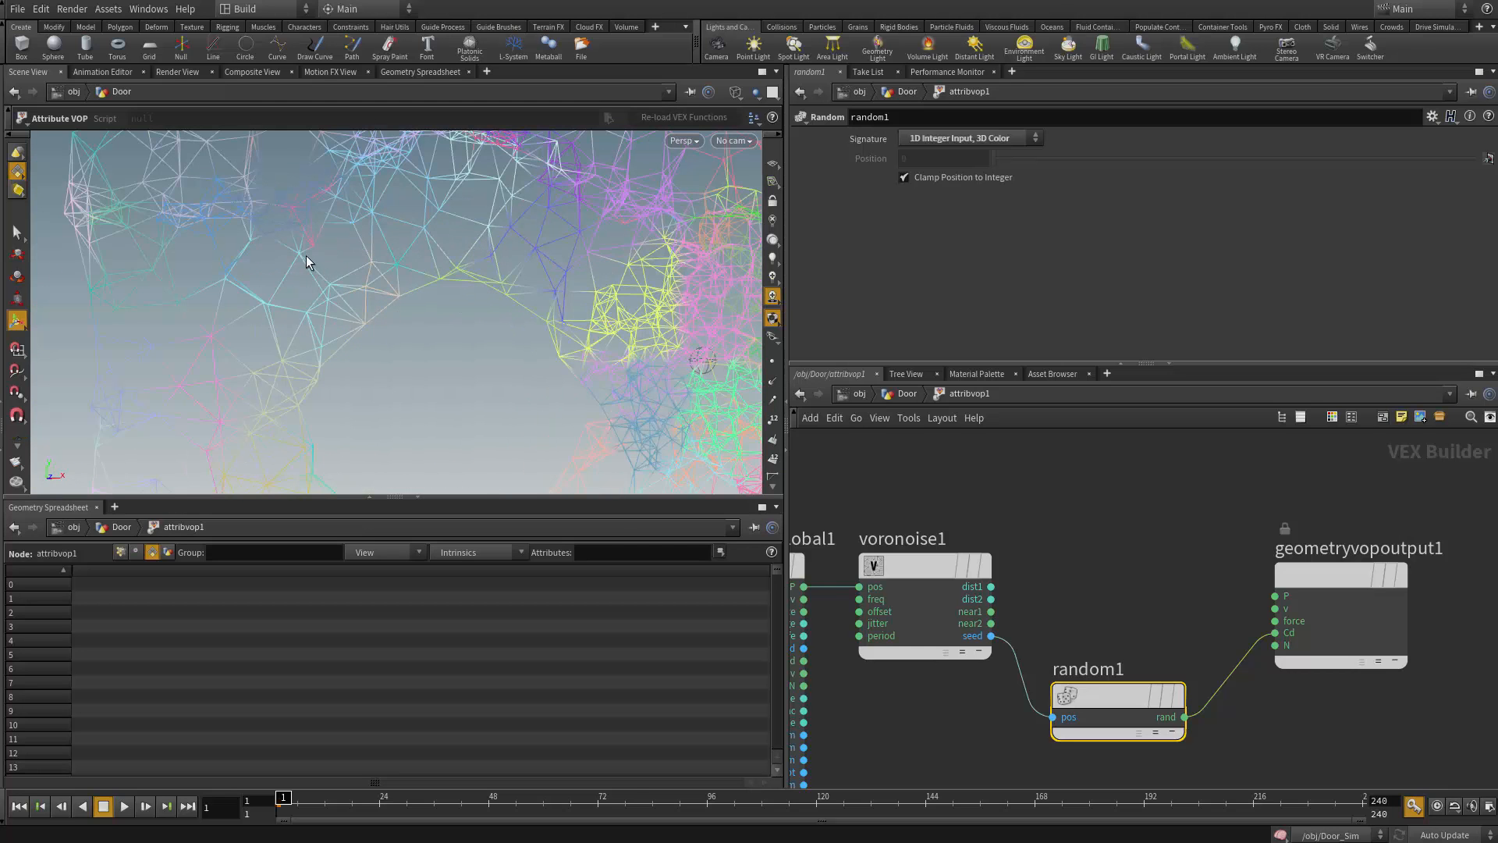
{"action": "right_click_drag", "start_coordinate": [306, 293], "coordinate": [520, 365]}
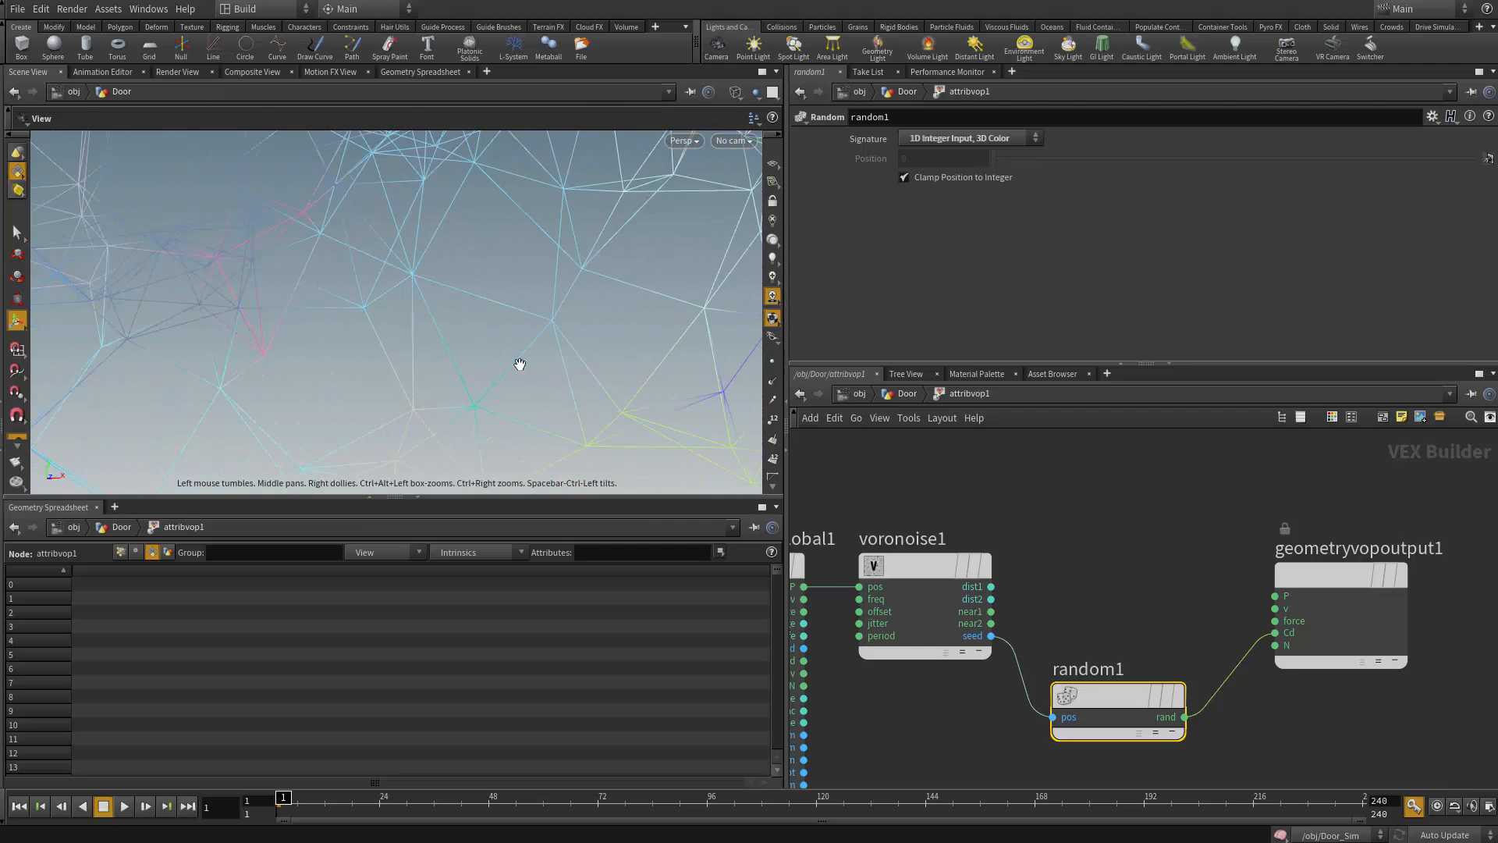
{"action": "middle_click_drag", "start_coordinate": [405, 325], "coordinate": [424, 264]}
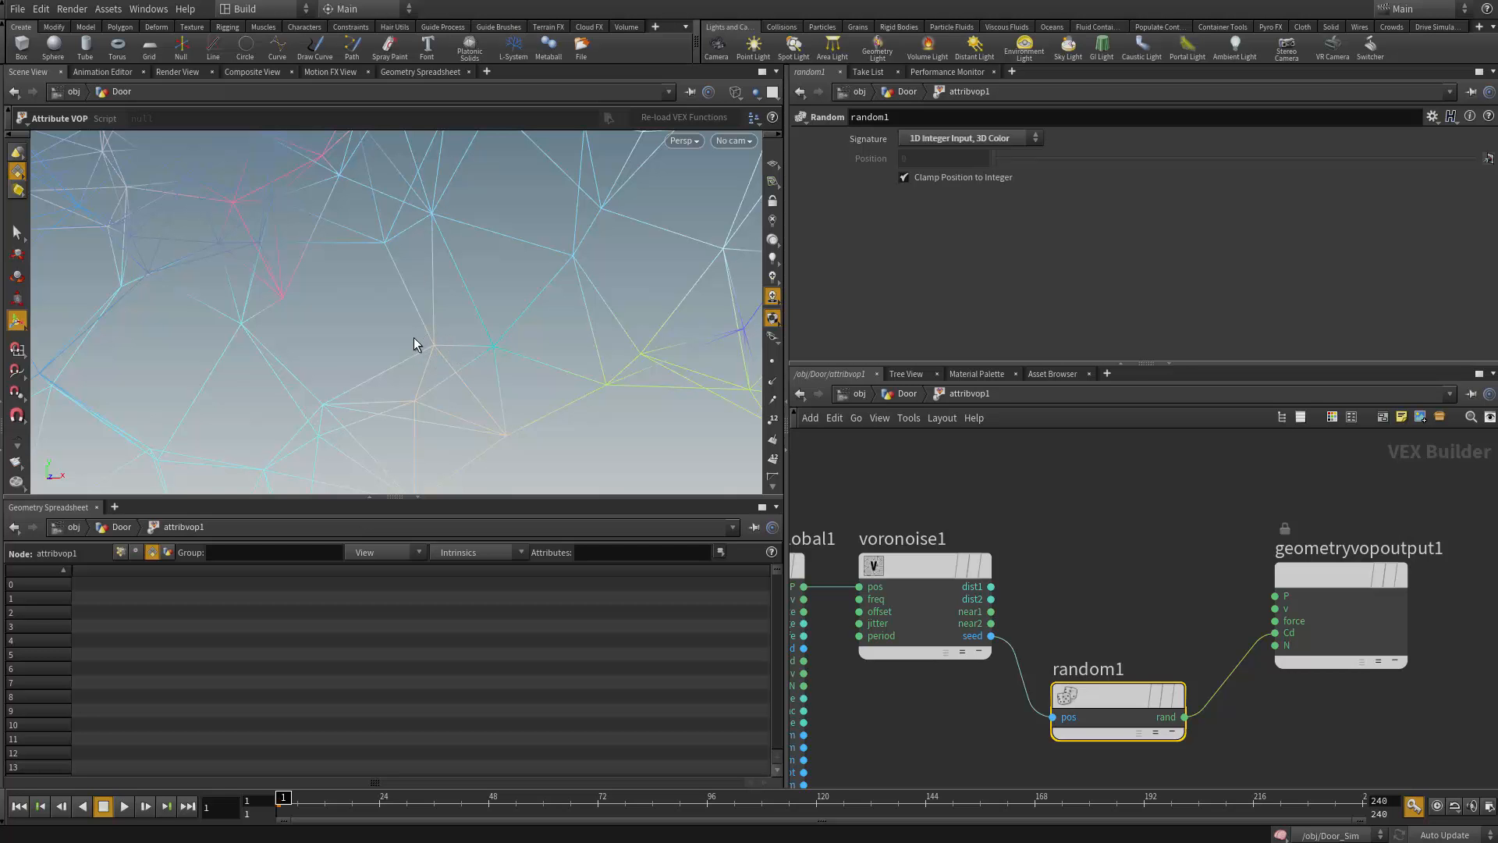
{"action": "right_click_drag", "start_coordinate": [457, 356], "coordinate": [284, 324]}
{"action": "left_click_drag", "start_coordinate": [284, 325], "coordinate": [436, 311]}
{"action": "middle_click_drag", "start_coordinate": [436, 312], "coordinate": [432, 271]}
{"action": "left_click_drag", "start_coordinate": [431, 271], "coordinate": [476, 355]}
{"action": "middle_click_drag", "start_coordinate": [476, 355], "coordinate": [522, 333]}
{"action": "right_click_drag", "start_coordinate": [522, 333], "coordinate": [601, 330]}
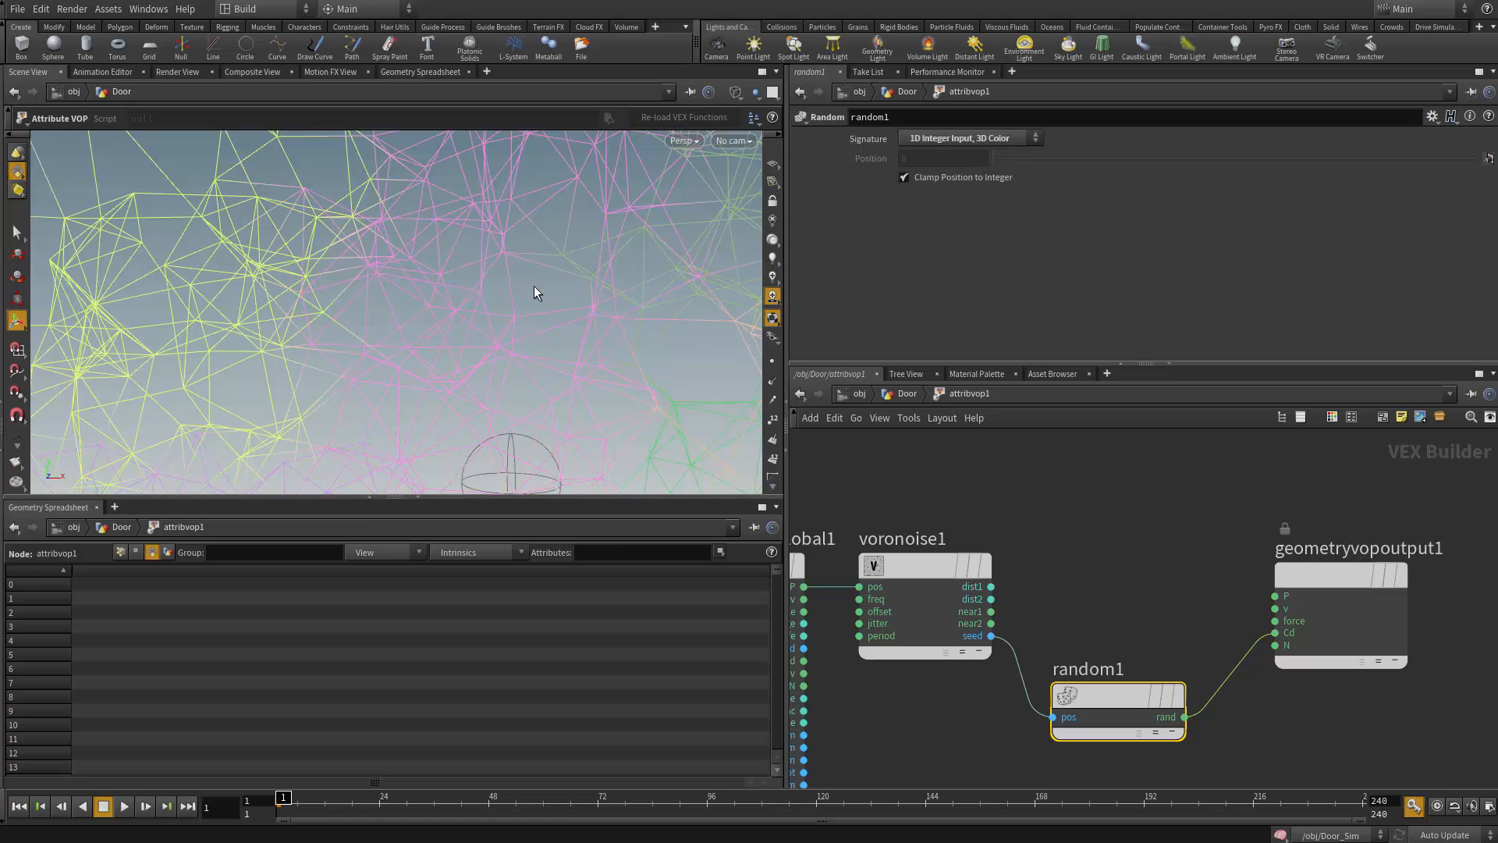
{"action": "right_click_drag", "start_coordinate": [576, 326], "coordinate": [422, 357], "text": "alt"}
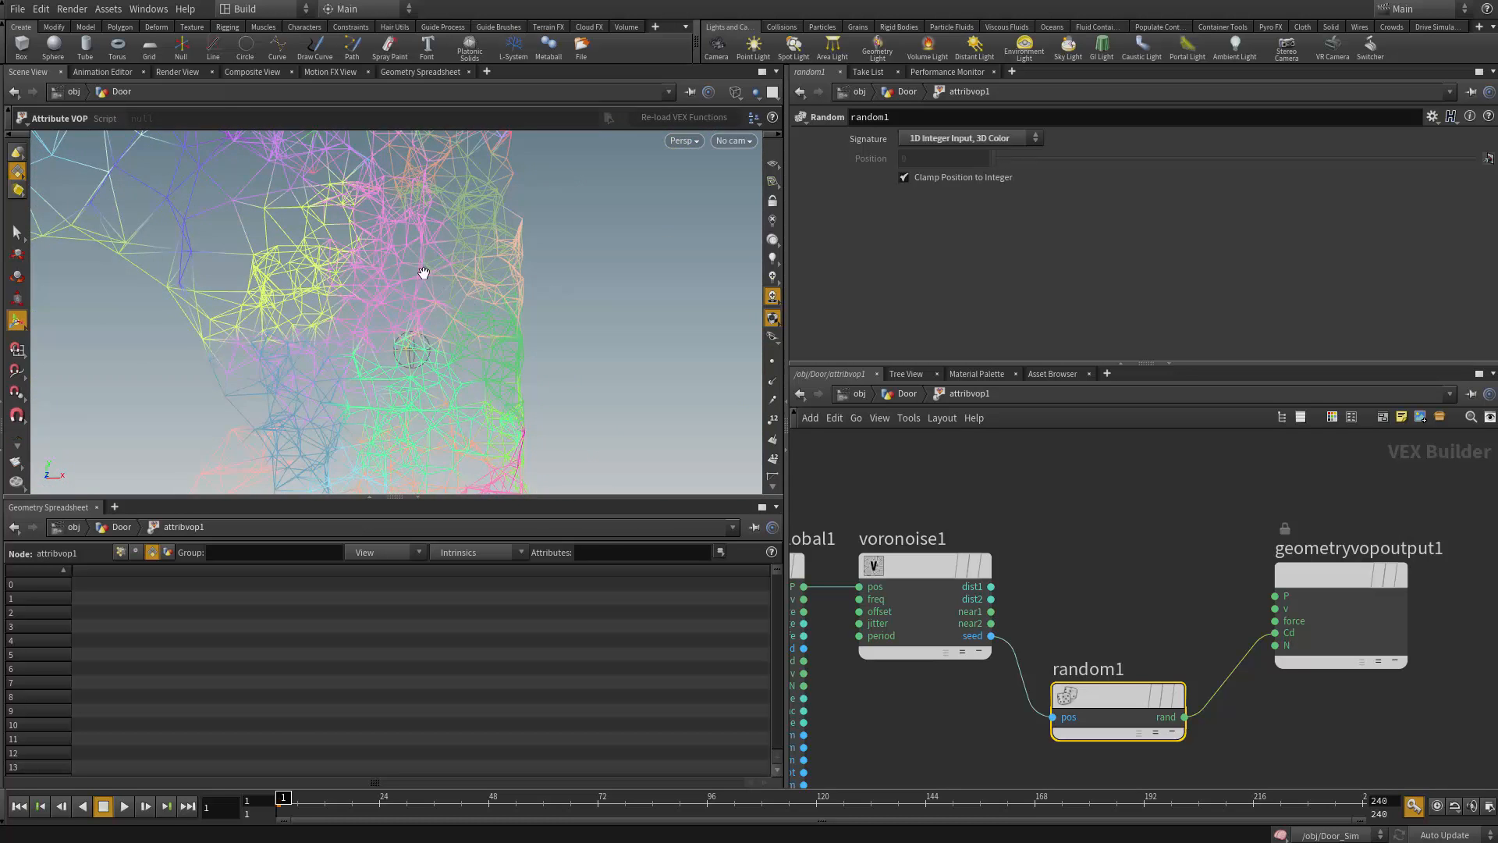
{"action": "right_click_drag", "start_coordinate": [421, 271], "coordinate": [725, 429], "text": "alt"}
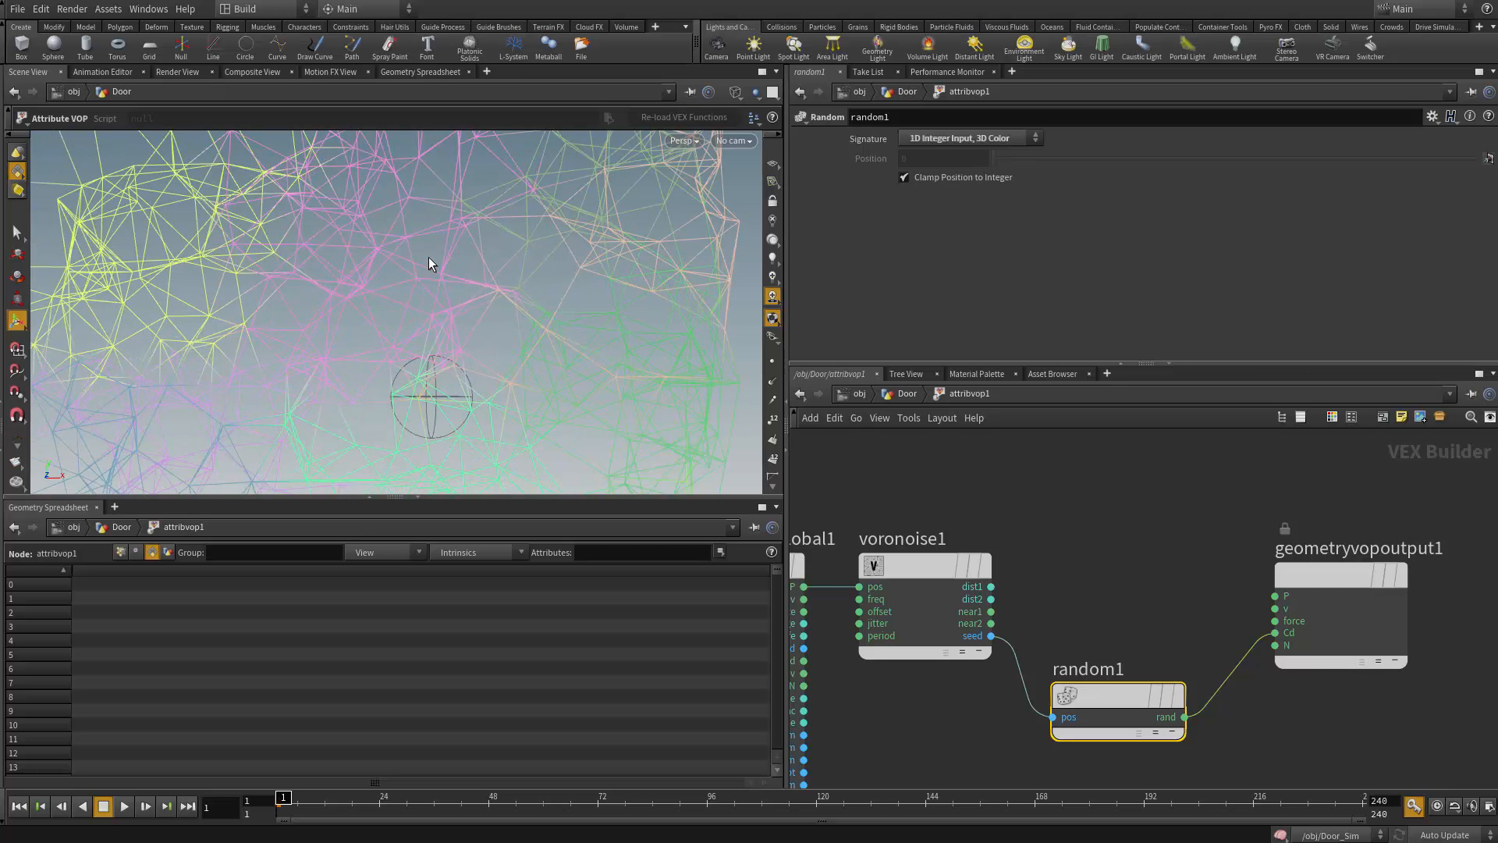
{"action": "right_click_drag", "start_coordinate": [428, 256], "coordinate": [417, 289], "text": "alt"}
{"action": "left_click_drag", "start_coordinate": [417, 289], "coordinate": [344, 285], "text": "alt"}
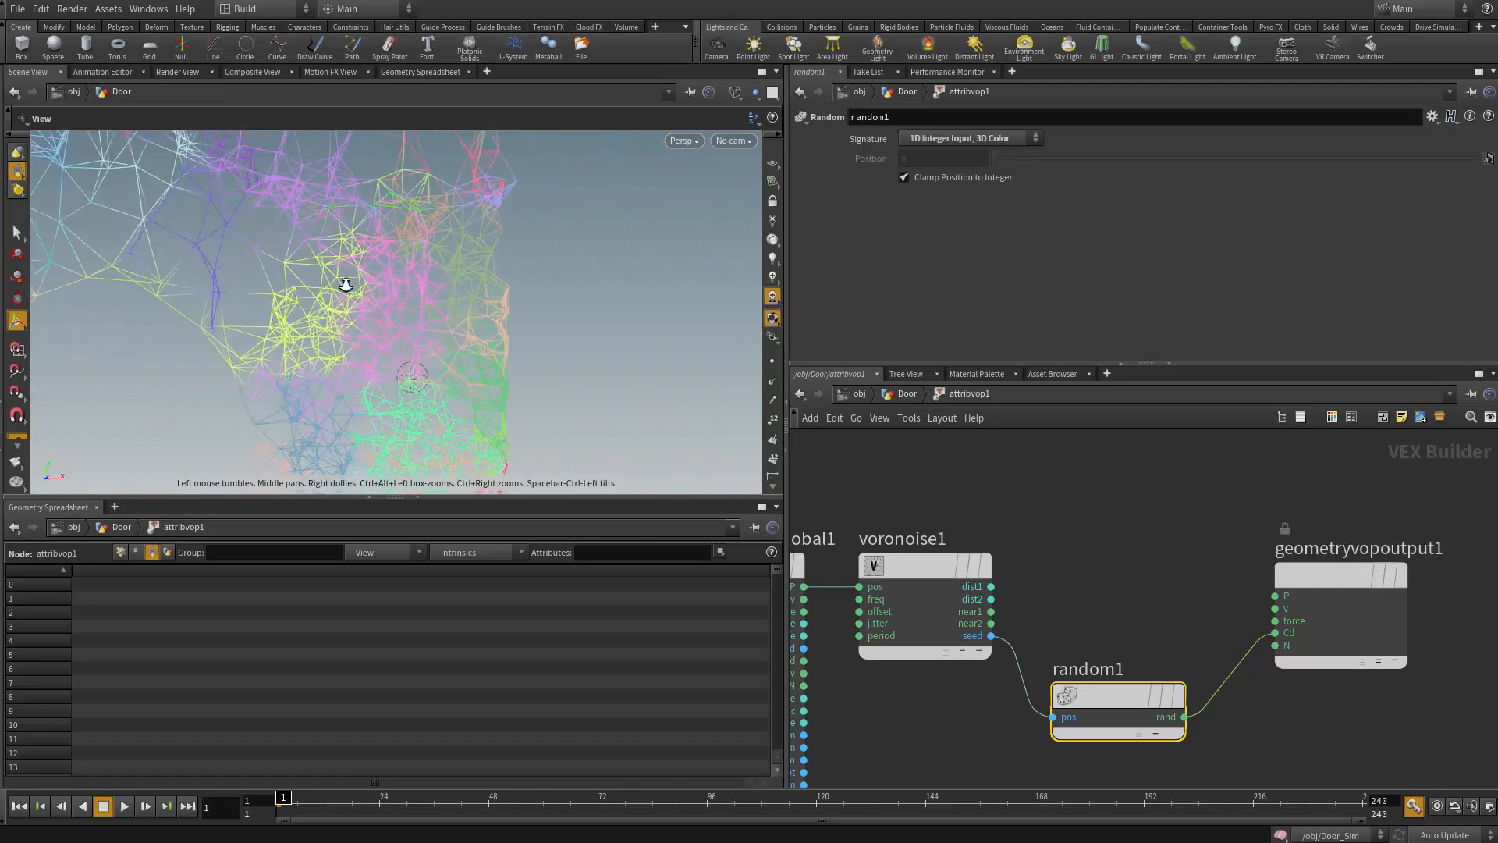
{"action": "right_click_drag", "start_coordinate": [344, 285], "coordinate": [549, 253], "text": "alt"}
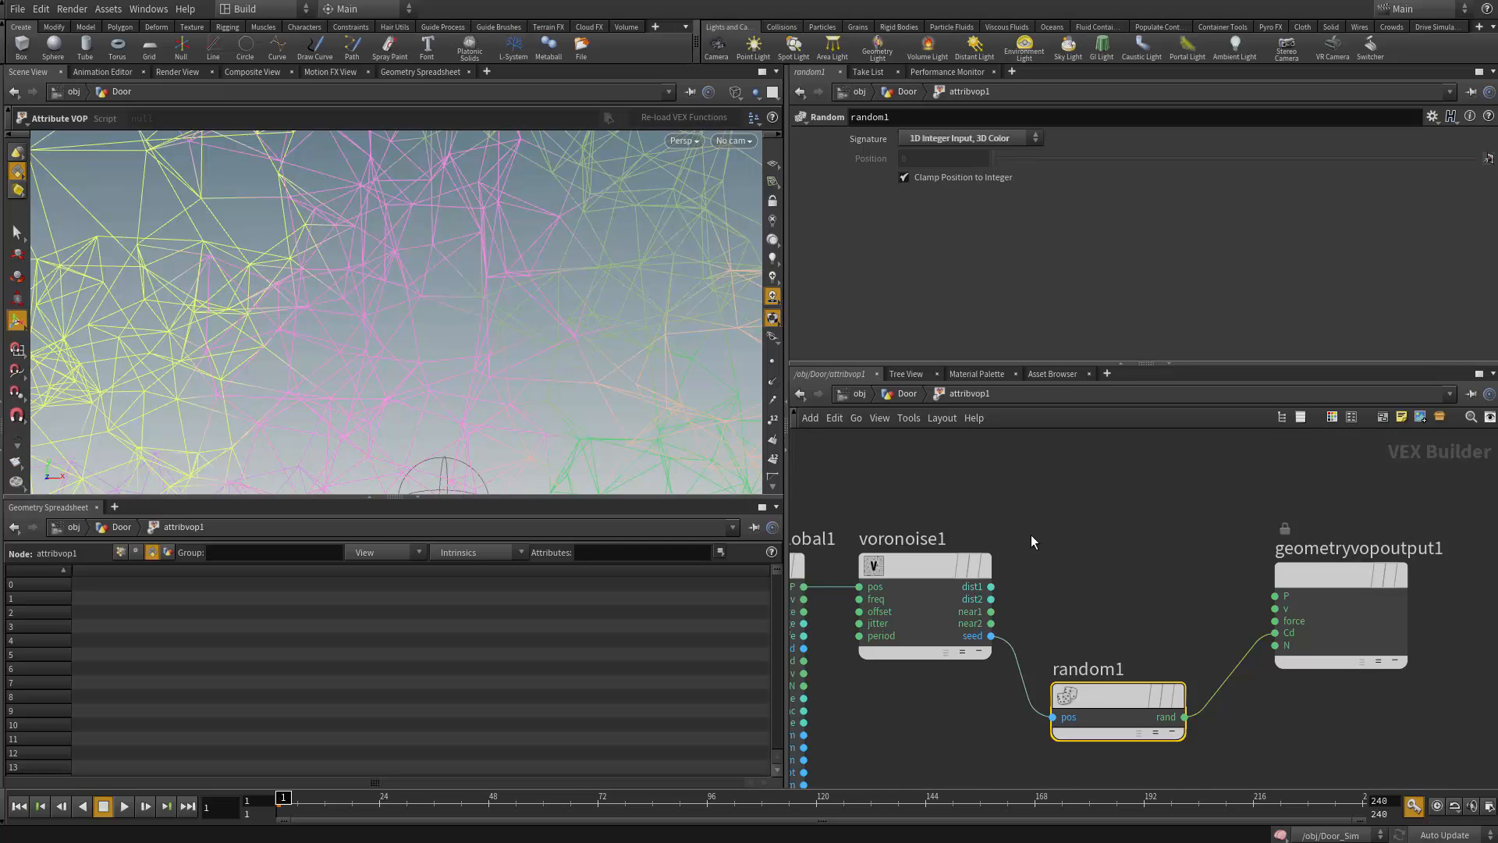
Return to the Door geometry network and clear the VEXpression code of attribwrangle1
{"action": "middle_click_drag", "start_coordinate": [1032, 536], "coordinate": [1212, 549]}
{"action": "key", "text": "u"}
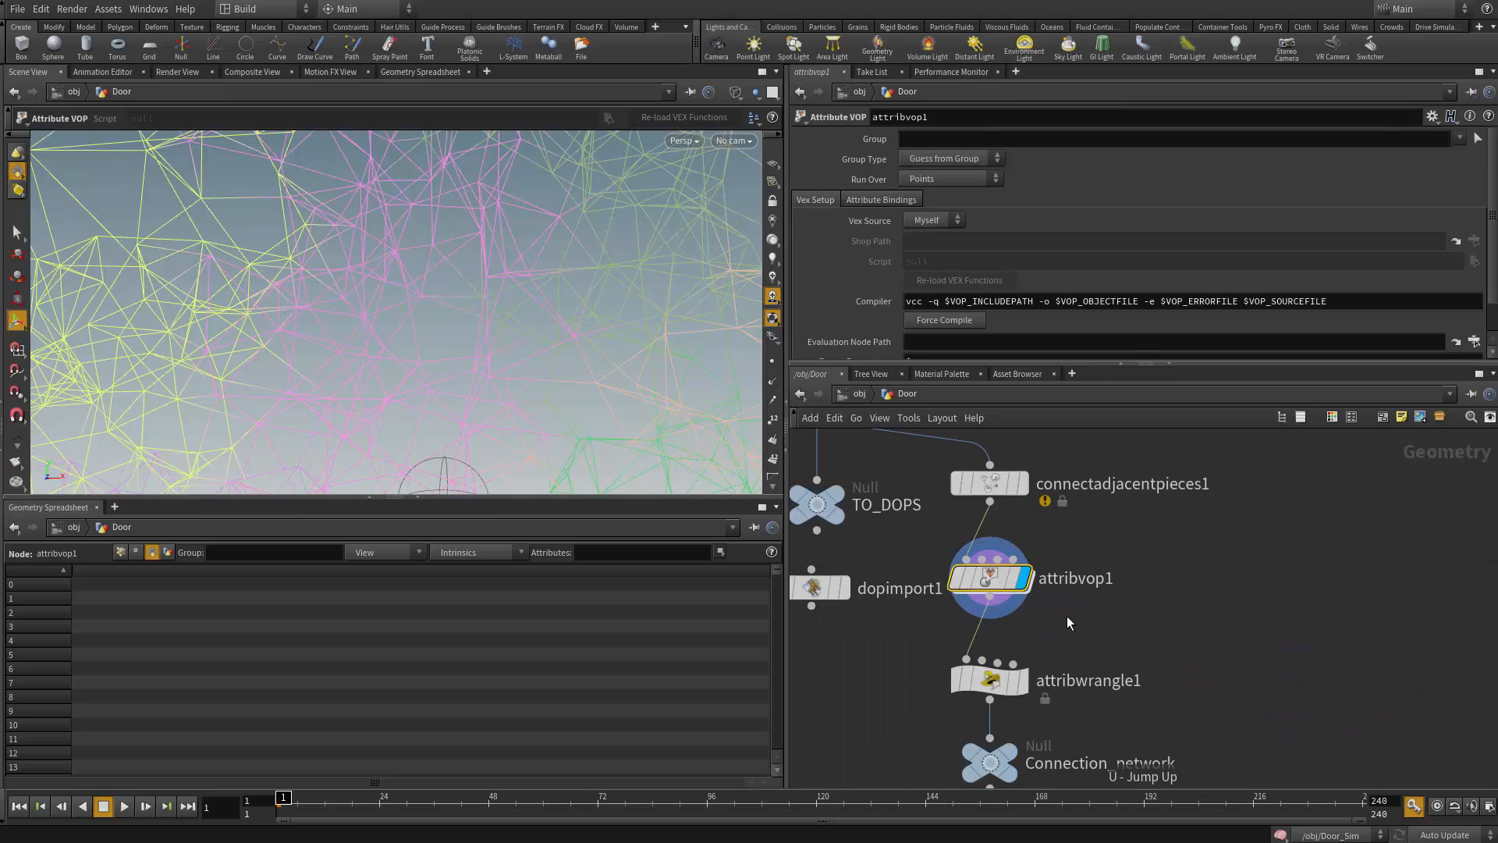
{"action": "left_click", "coordinate": [1027, 586]}
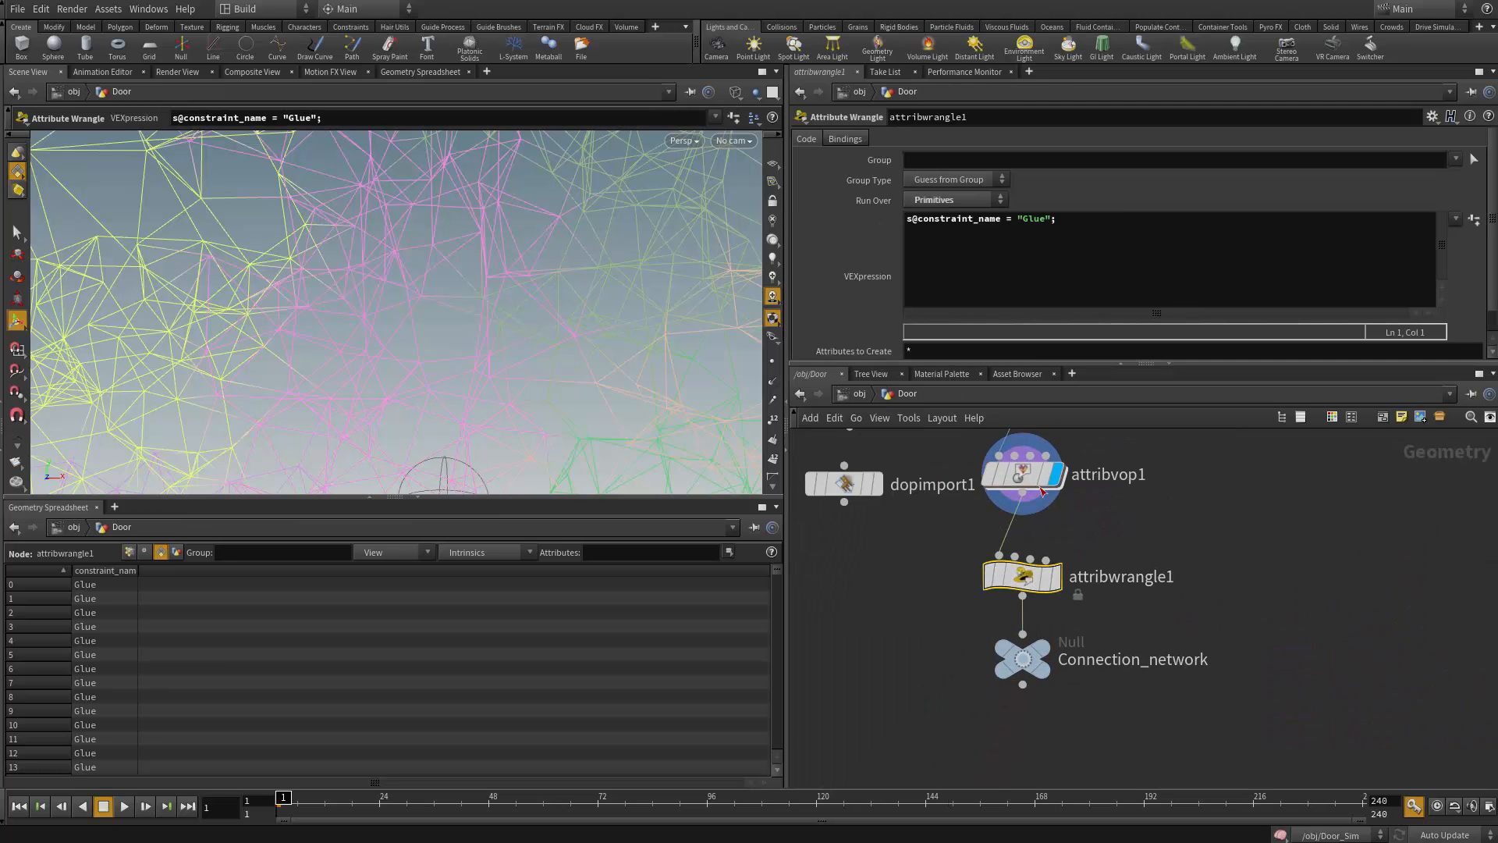
{"action": "left_click_drag", "start_coordinate": [1127, 222], "coordinate": [862, 227]}
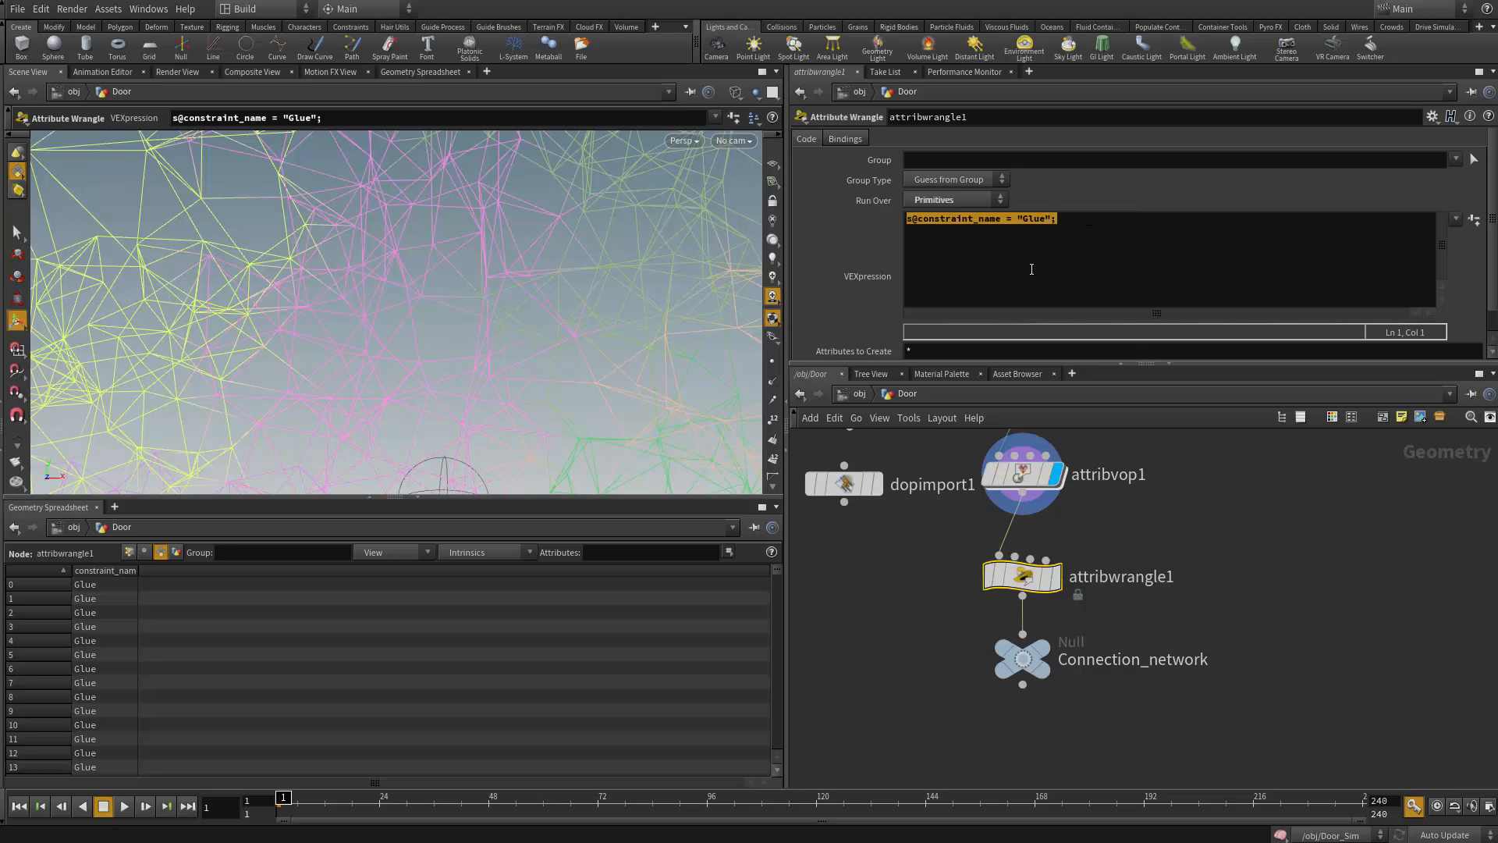
{"action": "key", "text": "BackSpace"}
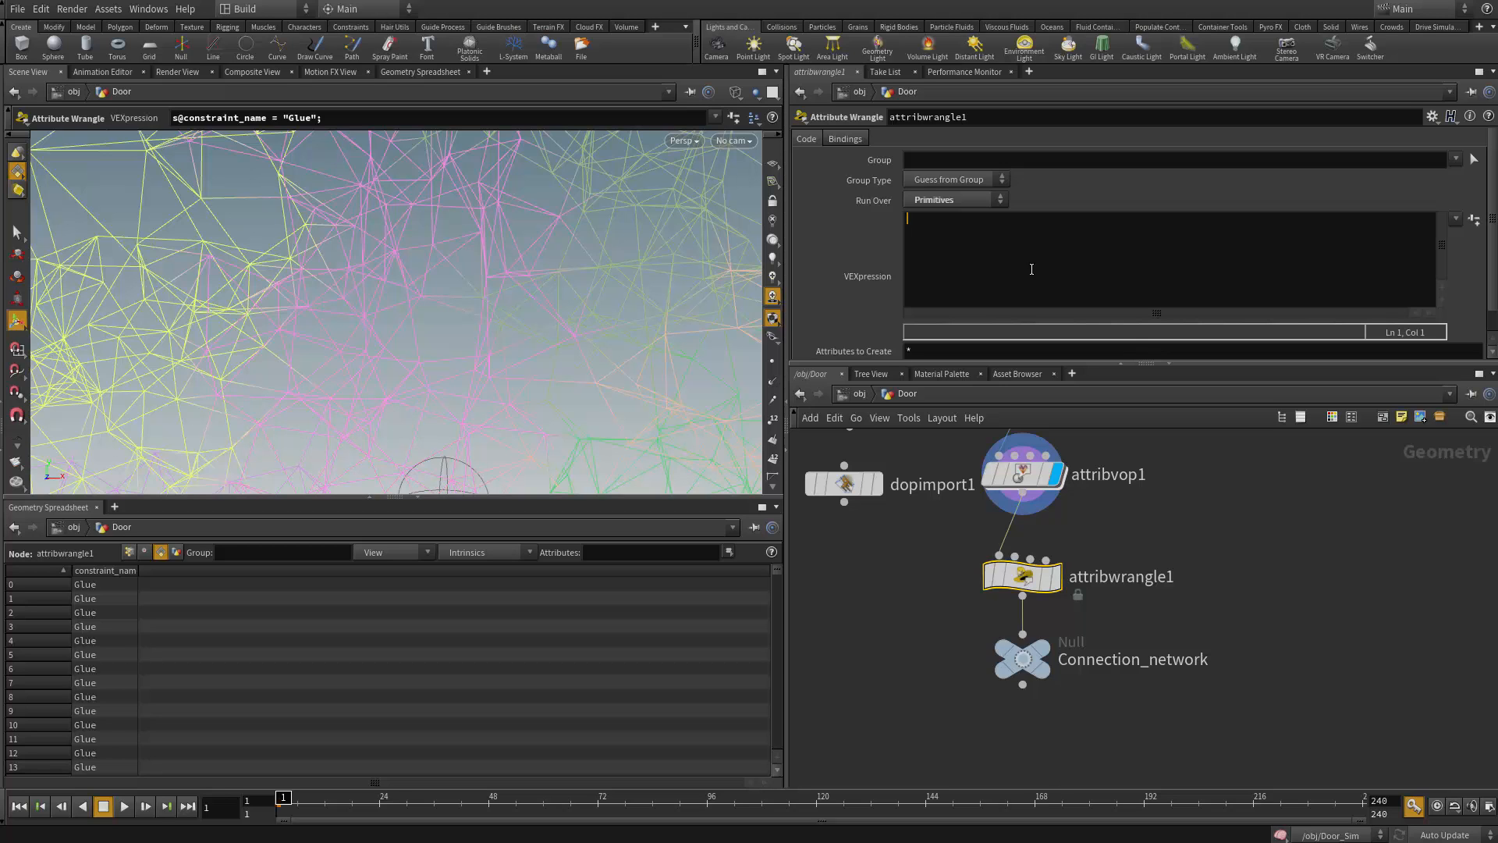
Begin the wrangle code by declaring the integer pointOneNumber and assigning it the vertexpoint function
{"action": "type", "text": "int pointOneNumber = v"}
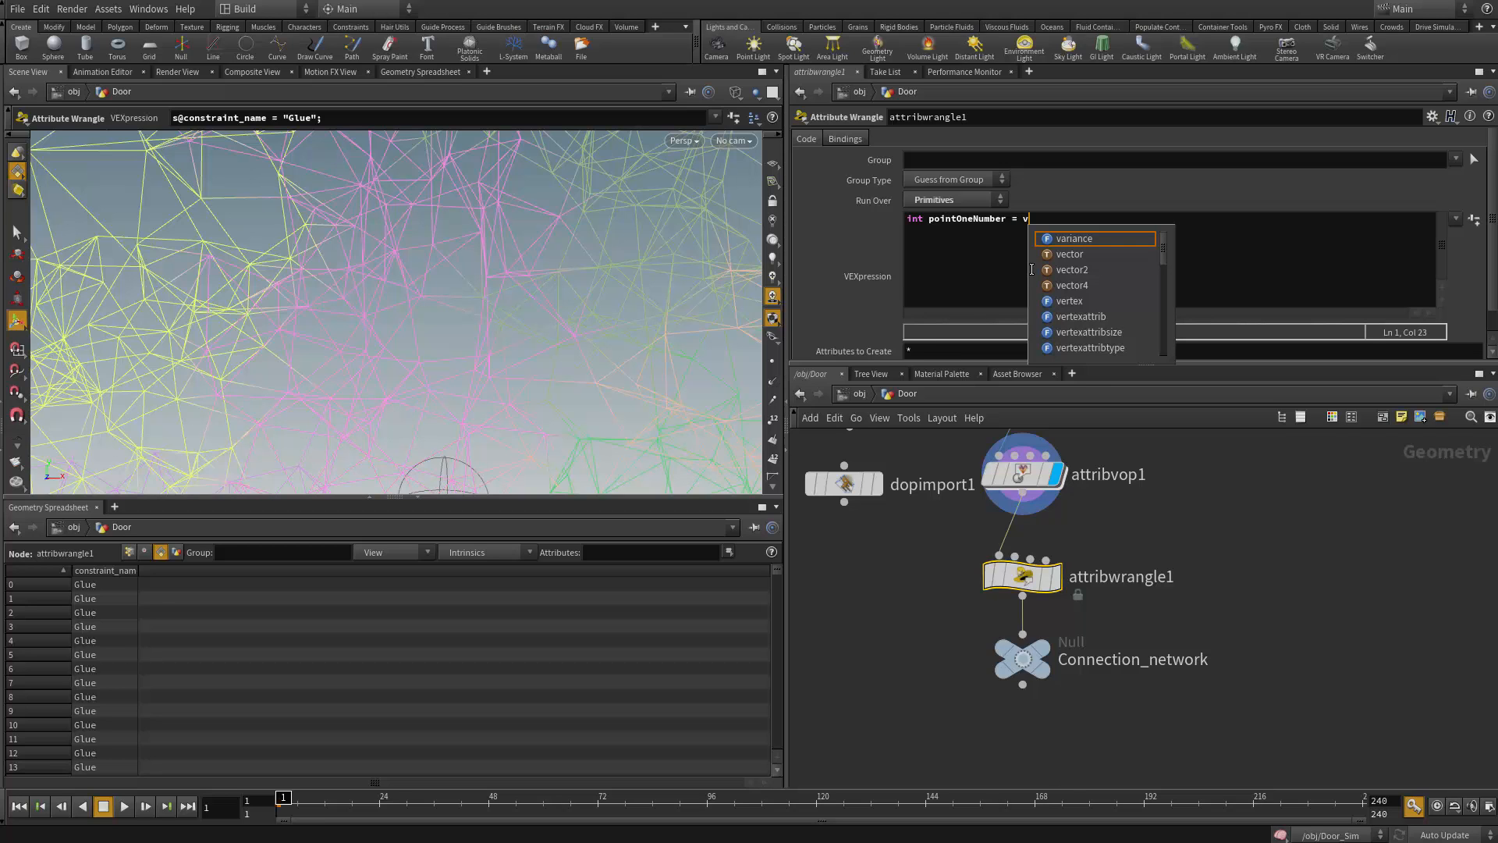
{"action": "type", "text": "e"}
{"action": "key", "text": "Down"}
{"action": "key", "text": "Down"}
{"action": "key", "text": "Down"}
{"action": "key", "text": "Down"}
{"action": "key", "text": "Down"}
{"action": "key", "text": "Down"}
{"action": "key", "text": "Down"}
{"action": "key", "text": "Down"}
{"action": "key", "text": "Down"}
{"action": "key", "text": "Down"}
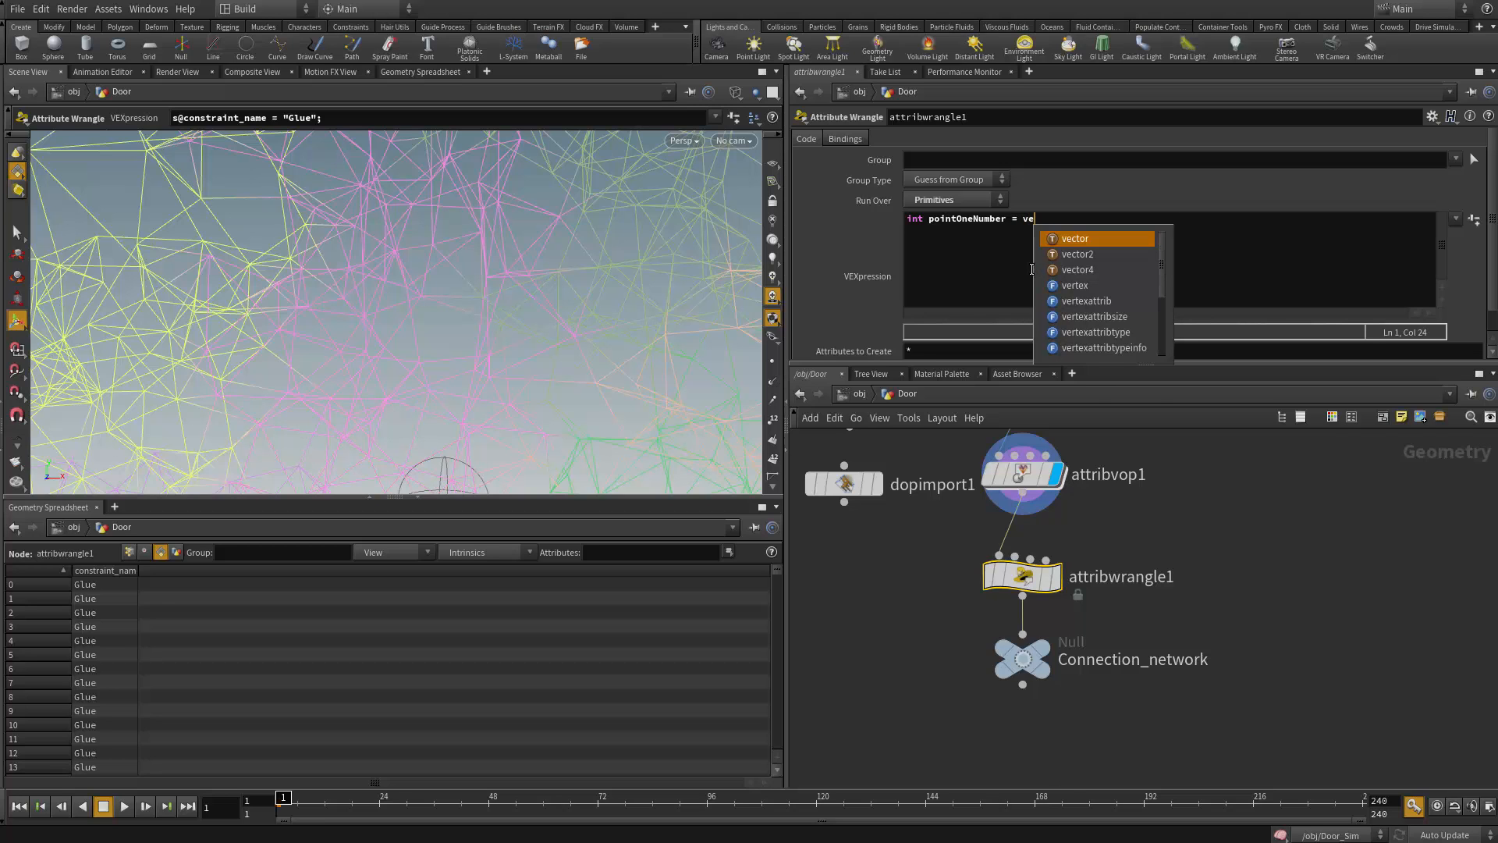
{"action": "key", "text": "Down"}
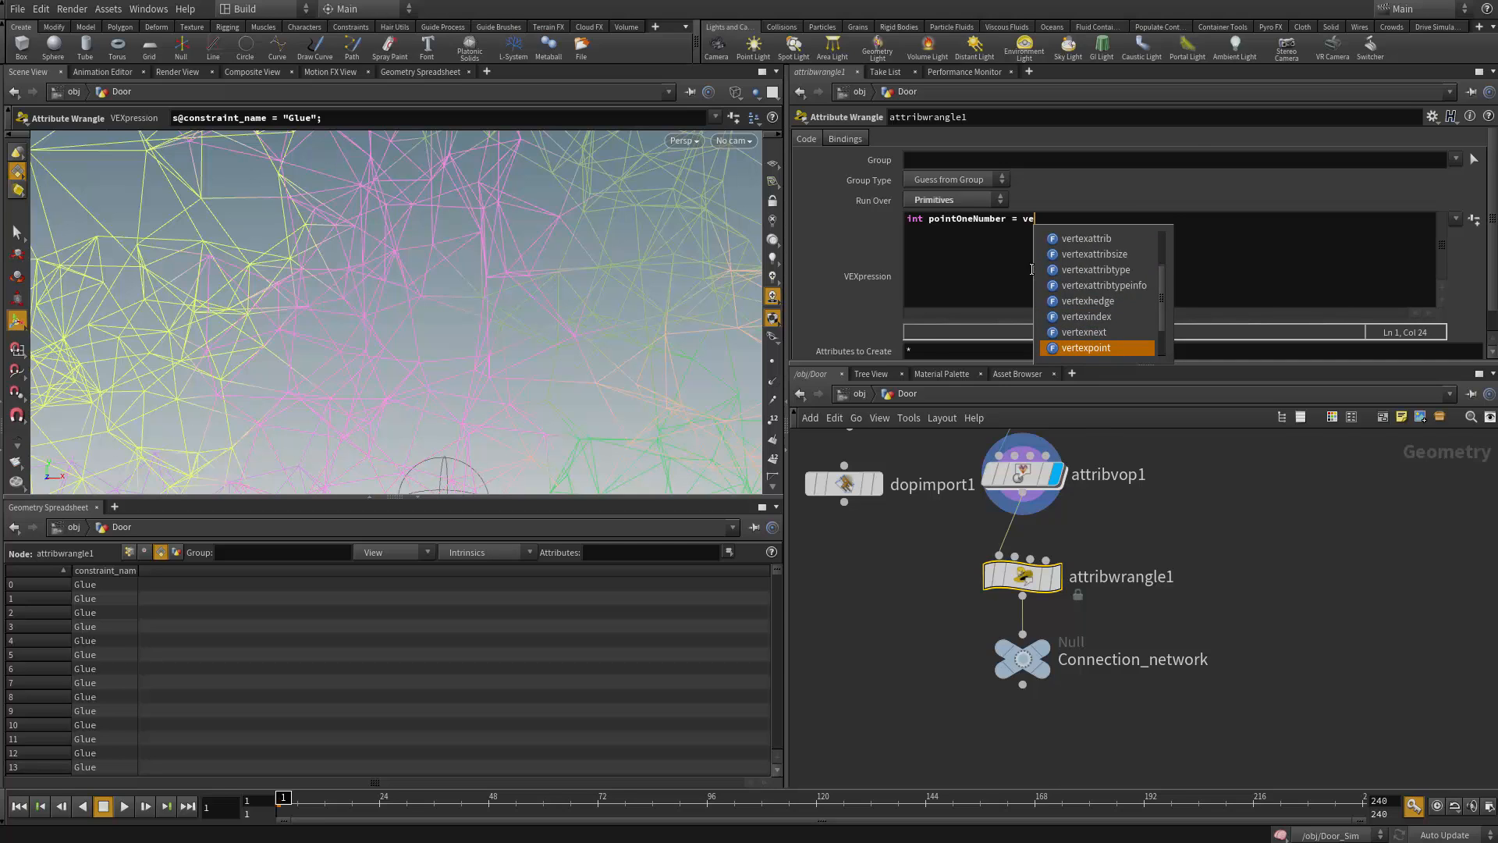
{"action": "key", "text": "Return"}
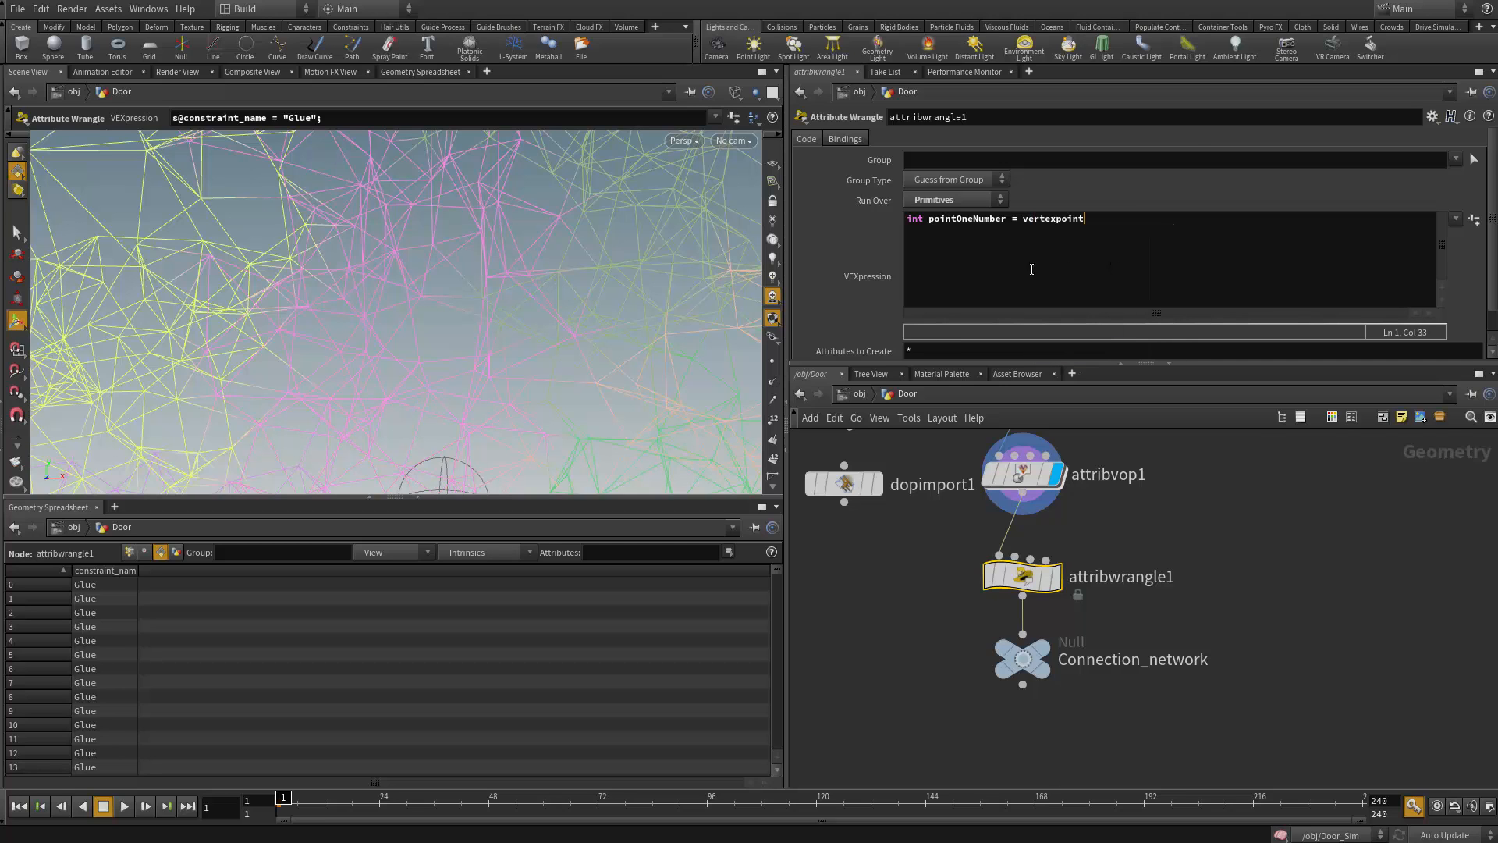
{"action": "type", "text": "("}
{"action": "type", "text": "prim"}
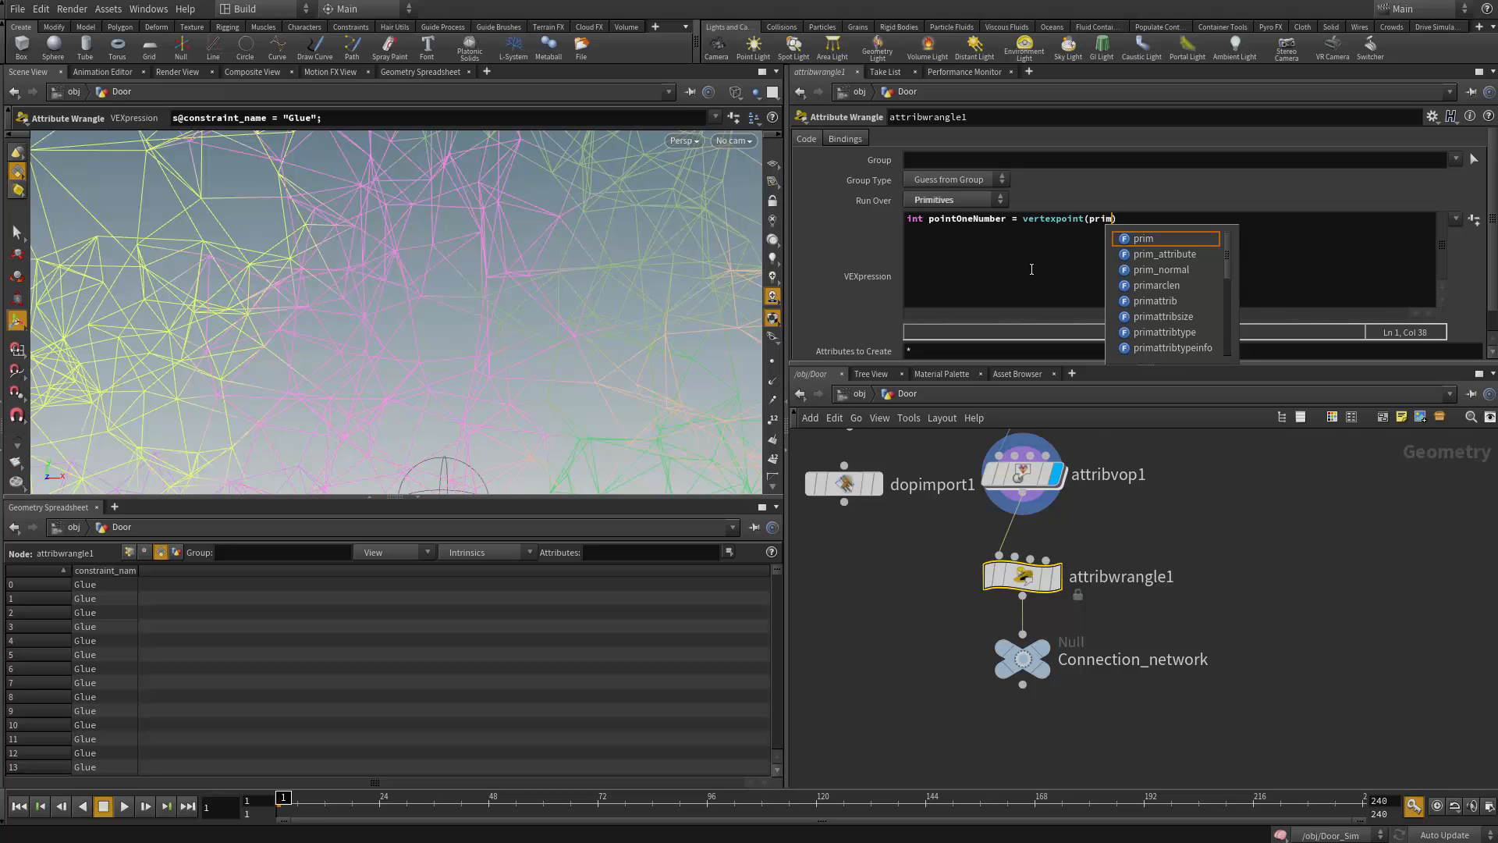
{"action": "key", "text": "BackSpace"}
{"action": "key", "text": "BackSpace"}
{"action": "key", "text": "BackSpace"}
{"action": "key", "text": "BackSpace"}
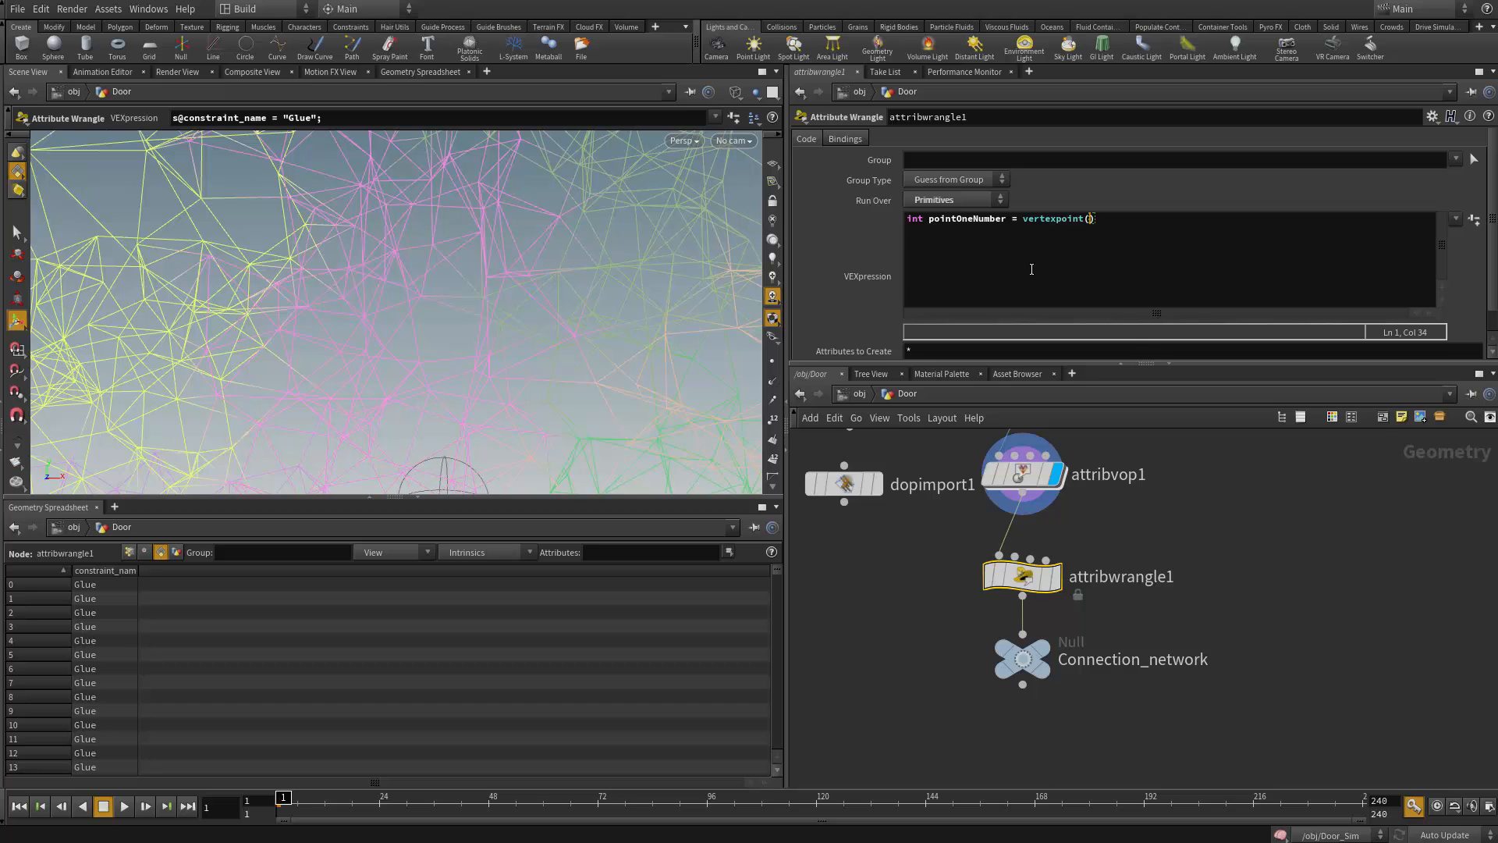
{"action": "type", "text": "0, primi"}
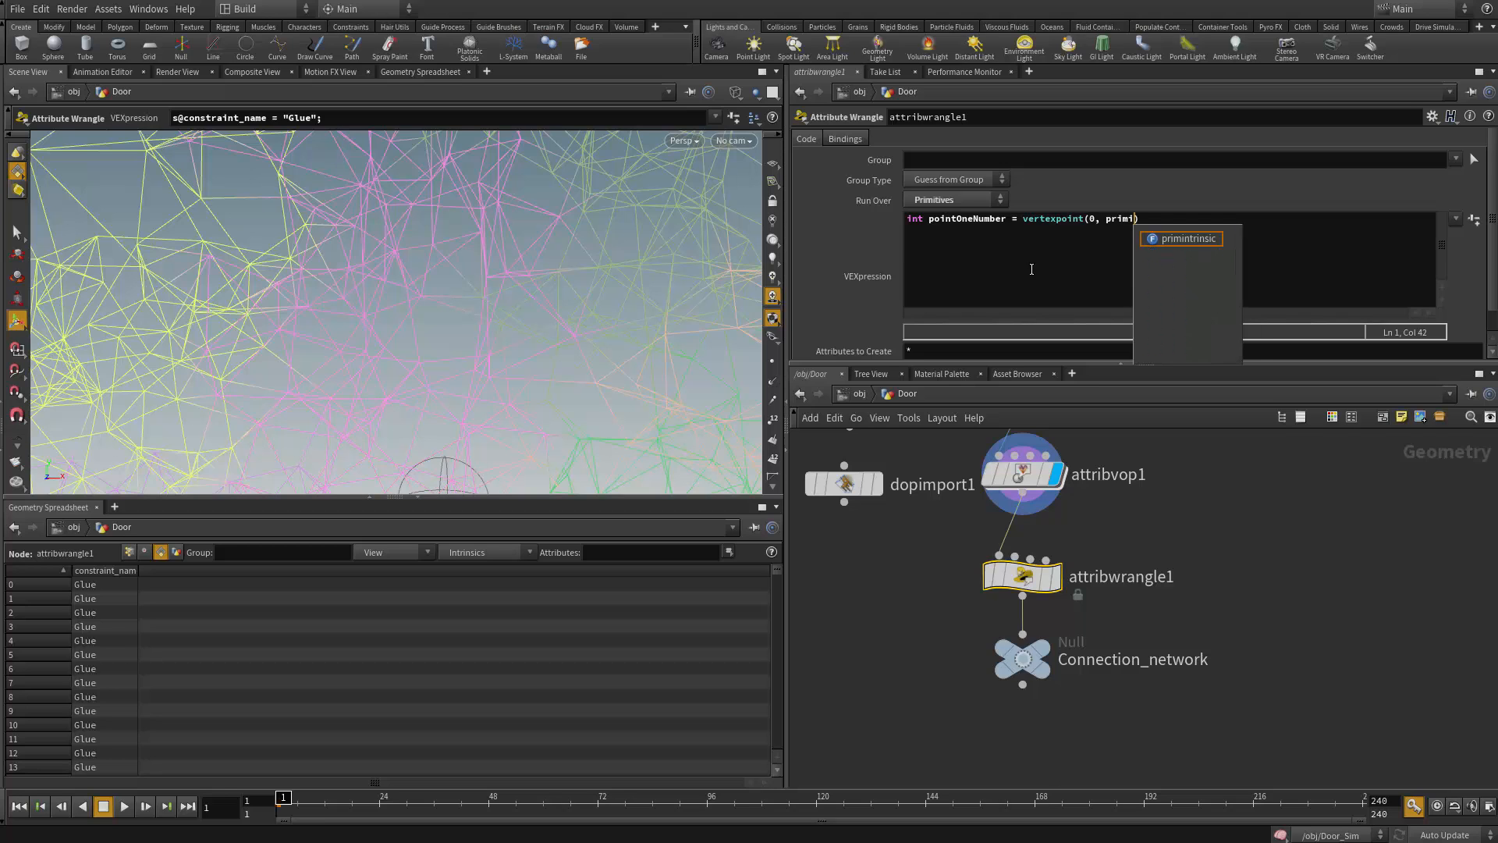
{"action": "key", "text": "BackSpace"}
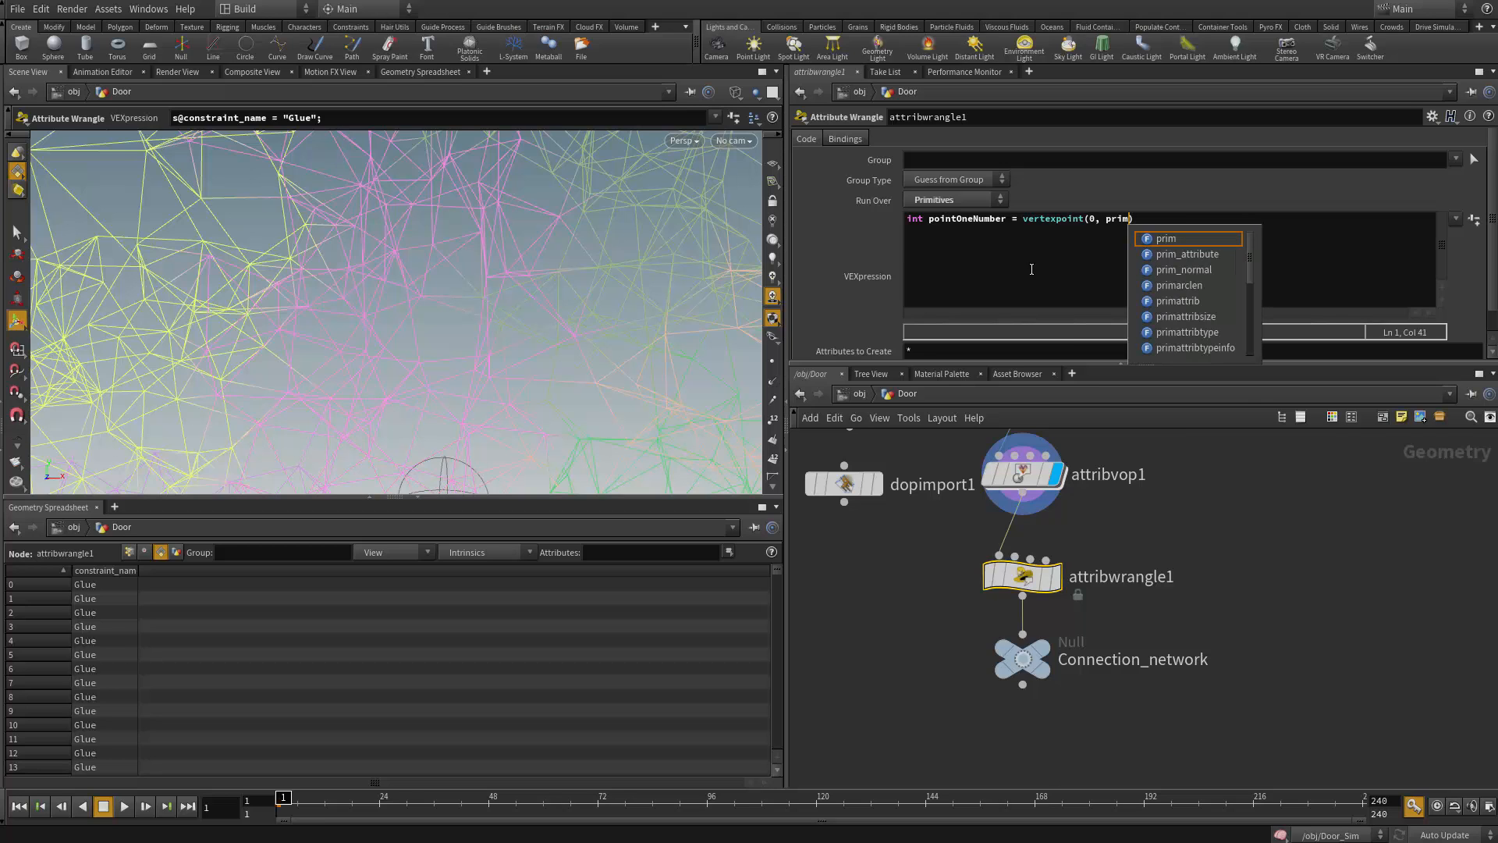
{"action": "type", "text": "vertex"}
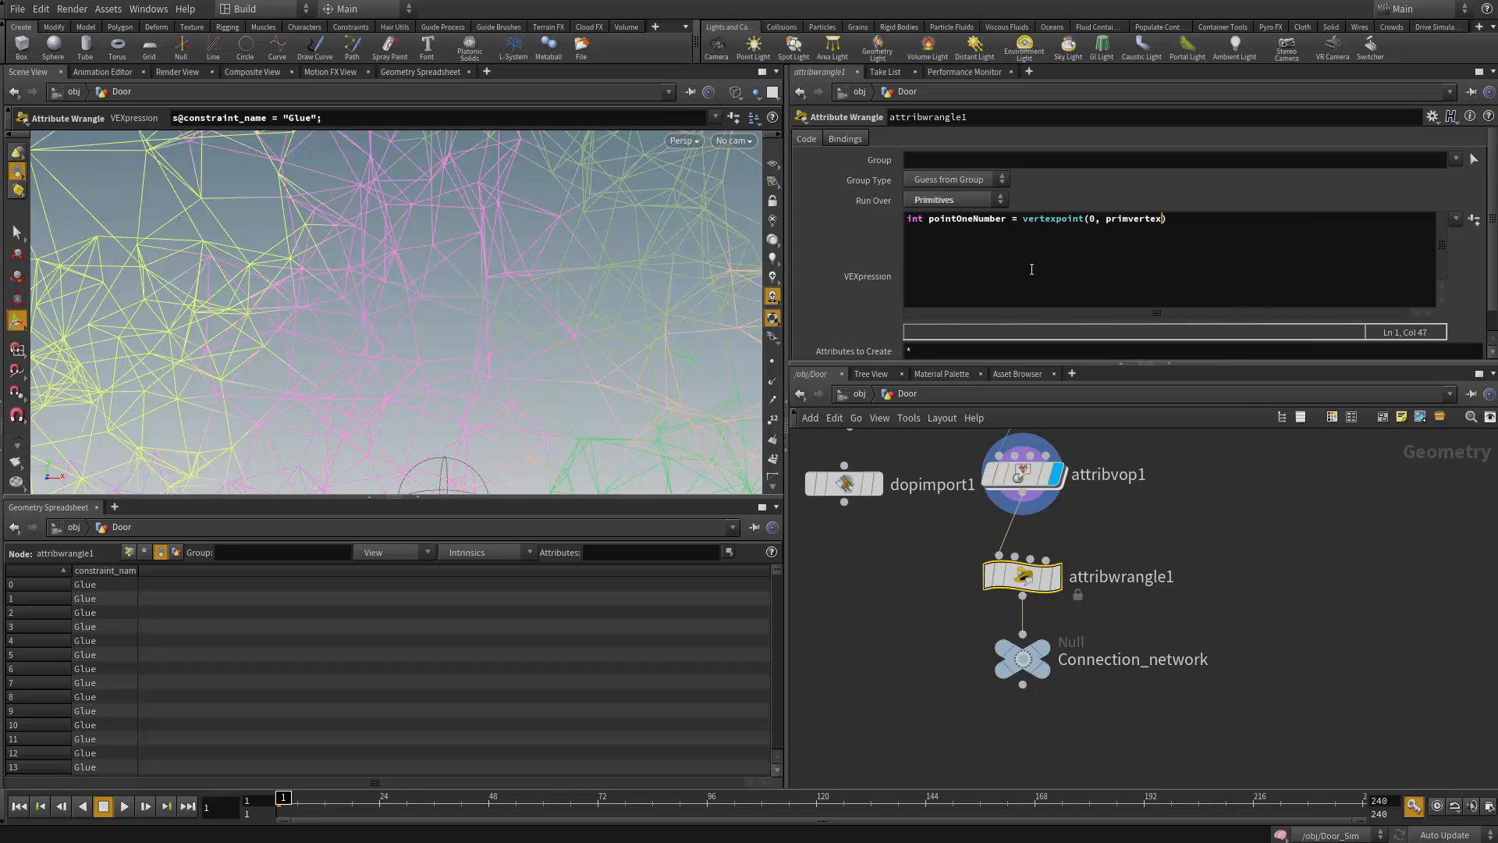
{"action": "type", "text": "(0,"}
{"action": "key", "text": "Left"}
{"action": "key", "text": "Right"}
{"action": "type", "text": "@primn"}
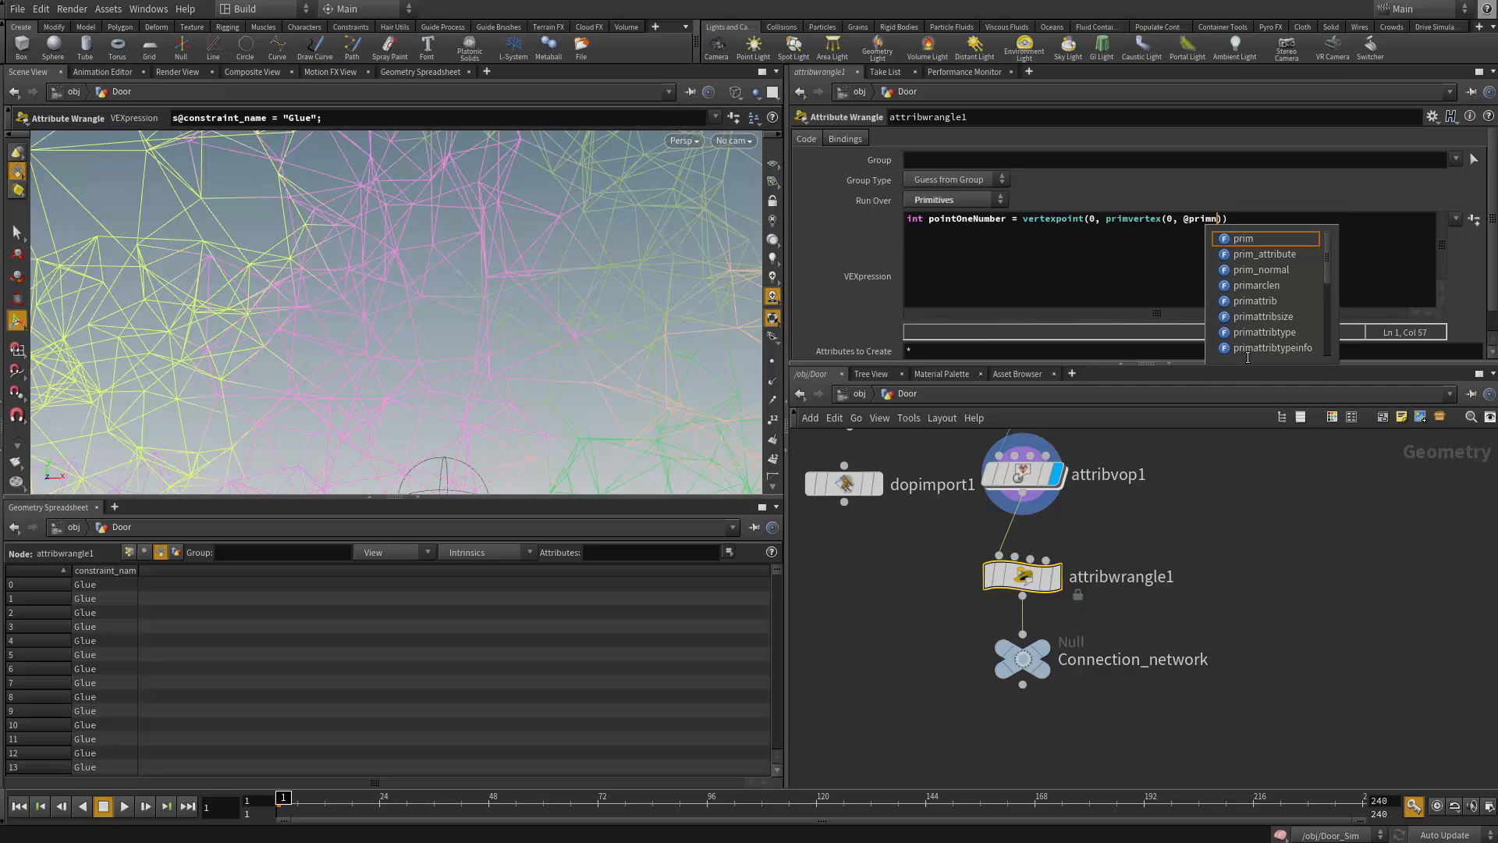
{"action": "key", "text": "Escape"}
{"action": "type", "text": "um"}
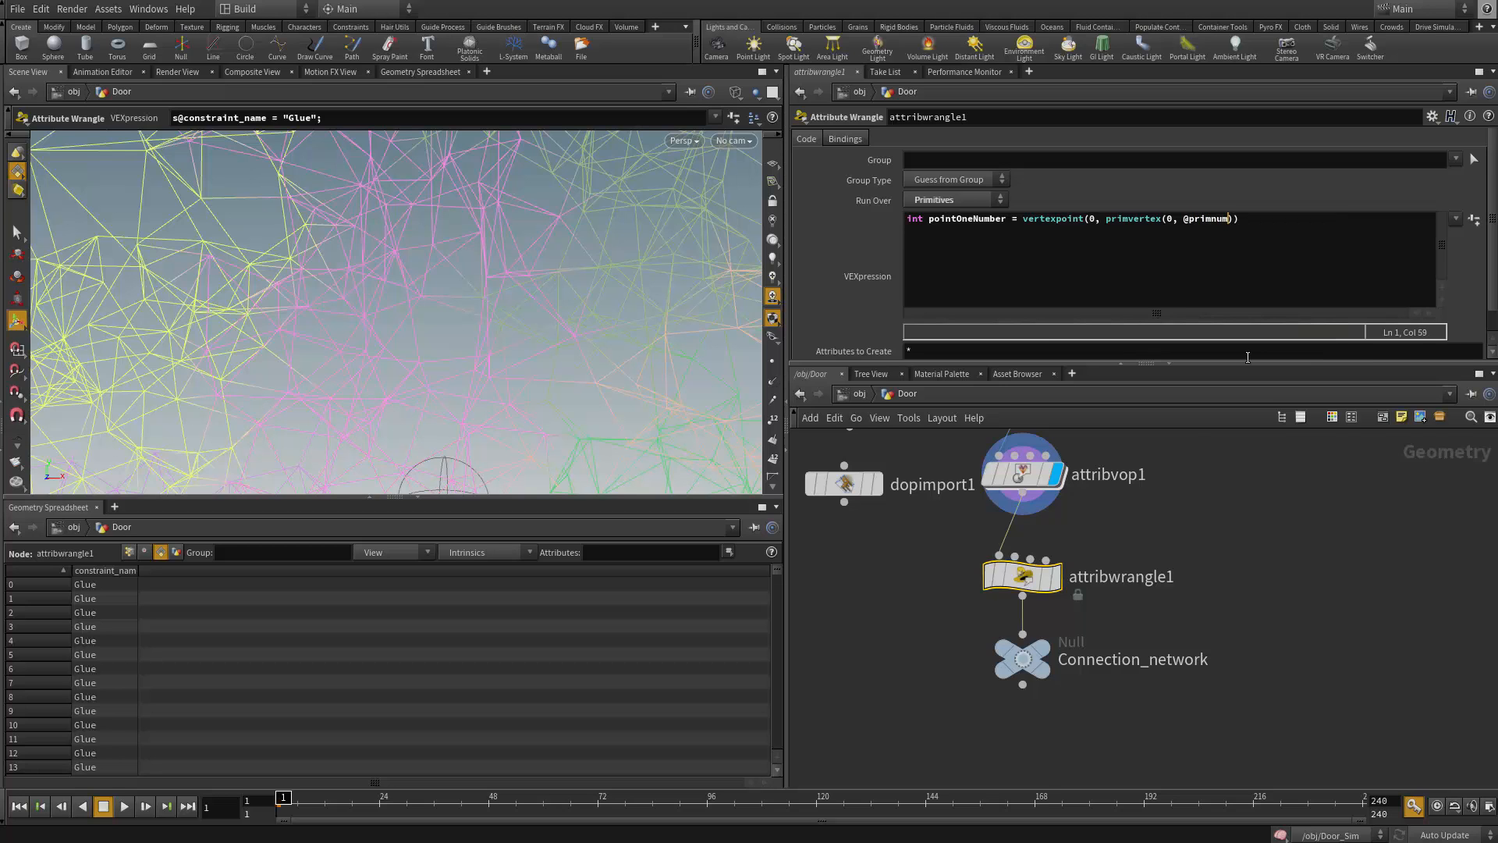
{"action": "type", "text": ", 0));"}
{"action": "key", "text": "Left"}
{"action": "key", "text": "Left"}
{"action": "key", "text": "Left"}
{"action": "key", "text": "Left"}
{"action": "key", "text": "Left"}
{"action": "key", "text": "Left"}
{"action": "key", "text": "Left"}
{"action": "key", "text": "Left"}
{"action": "key", "text": "Left"}
{"action": "key", "text": "Left"}
{"action": "key", "text": "Left"}
{"action": "key", "text": "Left"}
{"action": "key", "text": "Left"}
{"action": "key", "text": "Left"}
{"action": "key", "text": "Left"}
{"action": "key", "text": "Left"}
{"action": "key", "text": "Left"}
{"action": "key", "text": "Left"}
{"action": "key", "text": "Left"}
{"action": "key", "text": "shift+Right"}
{"action": "key", "text": "shift+Right"}
{"action": "key", "text": "shift+Right"}
{"action": "key", "text": "shift+Right"}
{"action": "key", "text": "shift+Right"}
{"action": "key", "text": "shift+Right"}
{"action": "key", "text": "shift+Right"}
{"action": "key", "text": "shift+Right"}
{"action": "key", "text": "shift+Right"}
{"action": "key", "text": "shift+Right"}
{"action": "key", "text": "shift+Right"}
{"action": "key", "text": "shift+Right"}
{"action": "key", "text": "shift+Right"}
{"action": "key", "text": "shift+Right"}
{"action": "key", "text": "shift+Right"}
{"action": "key", "text": "shift+Right"}
{"action": "key", "text": "shift+Right"}
{"action": "key", "text": "shift+Right"}
{"action": "key", "text": "shift+Right"}
{"action": "key", "text": "shift+Right"}
{"action": "key", "text": "shift+Right"}
{"action": "key", "text": "shift+Right"}
{"action": "key", "text": "shift+Right"}
{"action": "key", "text": "shift+Right"}
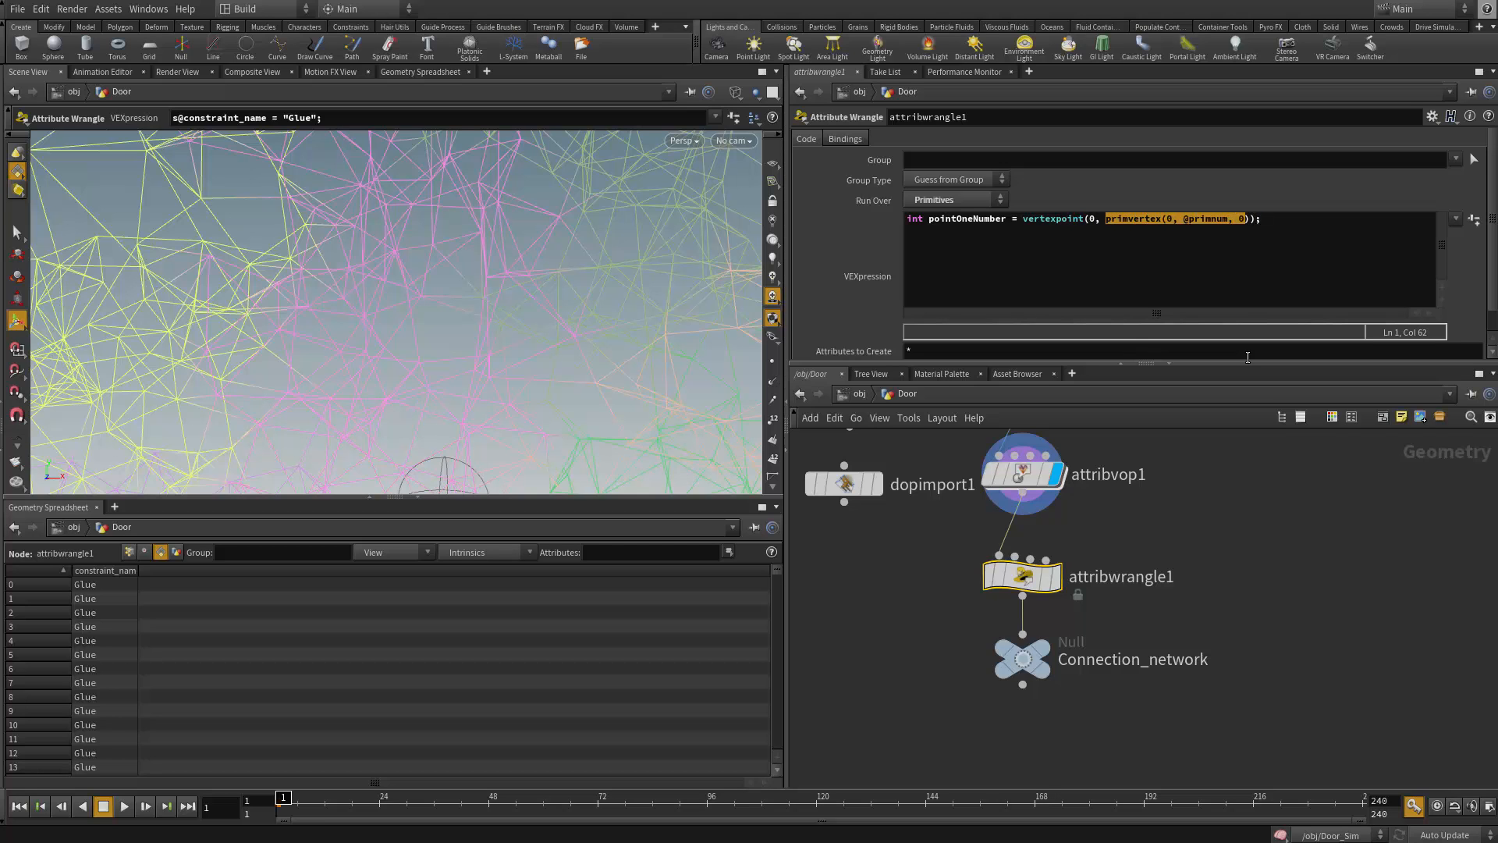
{"action": "key", "text": "Left"}
{"action": "key", "text": "Left"}
{"action": "key", "text": "Left"}
{"action": "key", "text": "Left"}
{"action": "key", "text": "Left"}
{"action": "key", "text": "Left"}
{"action": "key", "text": "Left"}
{"action": "key", "text": "Left"}
{"action": "key", "text": "Left"}
{"action": "key", "text": "Left"}
{"action": "key", "text": "Left"}
{"action": "key", "text": "Left"}
{"action": "key", "text": "Left"}
{"action": "key", "text": "Left"}
{"action": "key", "text": "Left"}
{"action": "key", "text": "Left"}
{"action": "key", "text": "Left"}
{"action": "key", "text": "Left"}
{"action": "key", "text": "Left"}
{"action": "key", "text": "Left"}
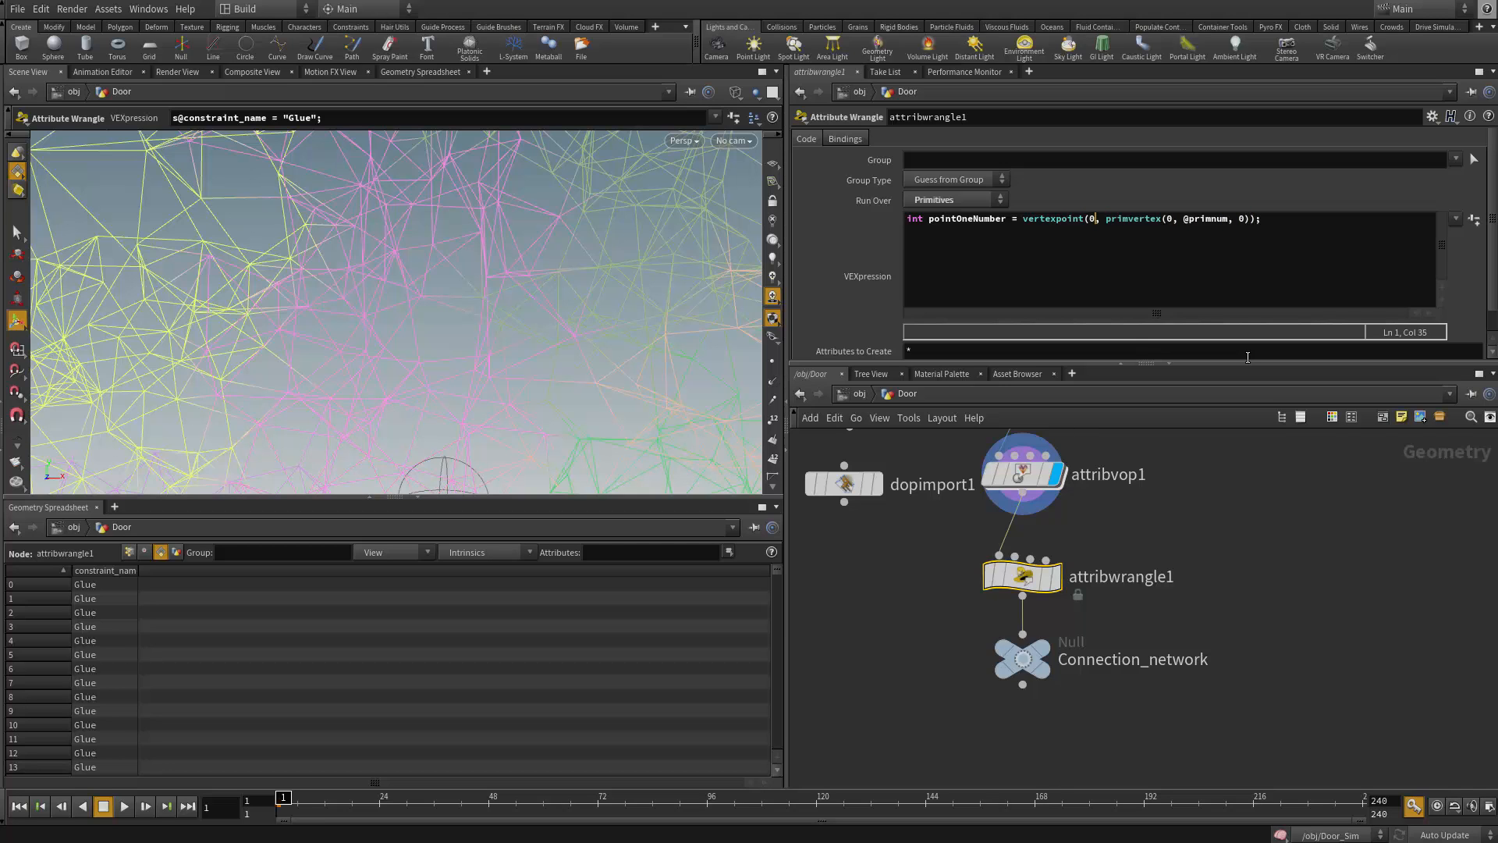
{"action": "key", "text": "Left"}
{"action": "key", "text": "Right"}
{"action": "key", "text": "shift+Right"}
{"action": "key", "text": "shift+Right"}
{"action": "key", "text": "shift+Right"}
{"action": "key", "text": "shift+Right"}
{"action": "key", "text": "shift+Right"}
{"action": "key", "text": "shift+Right"}
{"action": "key", "text": "shift+Right"}
{"action": "key", "text": "shift+Right"}
{"action": "key", "text": "shift+Right"}
{"action": "key", "text": "shift+Right"}
{"action": "key", "text": "shift+Right"}
{"action": "key", "text": "shift+Right"}
{"action": "key", "text": "shift+Right"}
{"action": "key", "text": "shift+Right"}
{"action": "key", "text": "shift+Right"}
{"action": "key", "text": "shift+Right"}
{"action": "key", "text": "shift+Right"}
{"action": "key", "text": "shift+Right"}
{"action": "key", "text": "shift+Right"}
{"action": "key", "text": "shift+Right"}
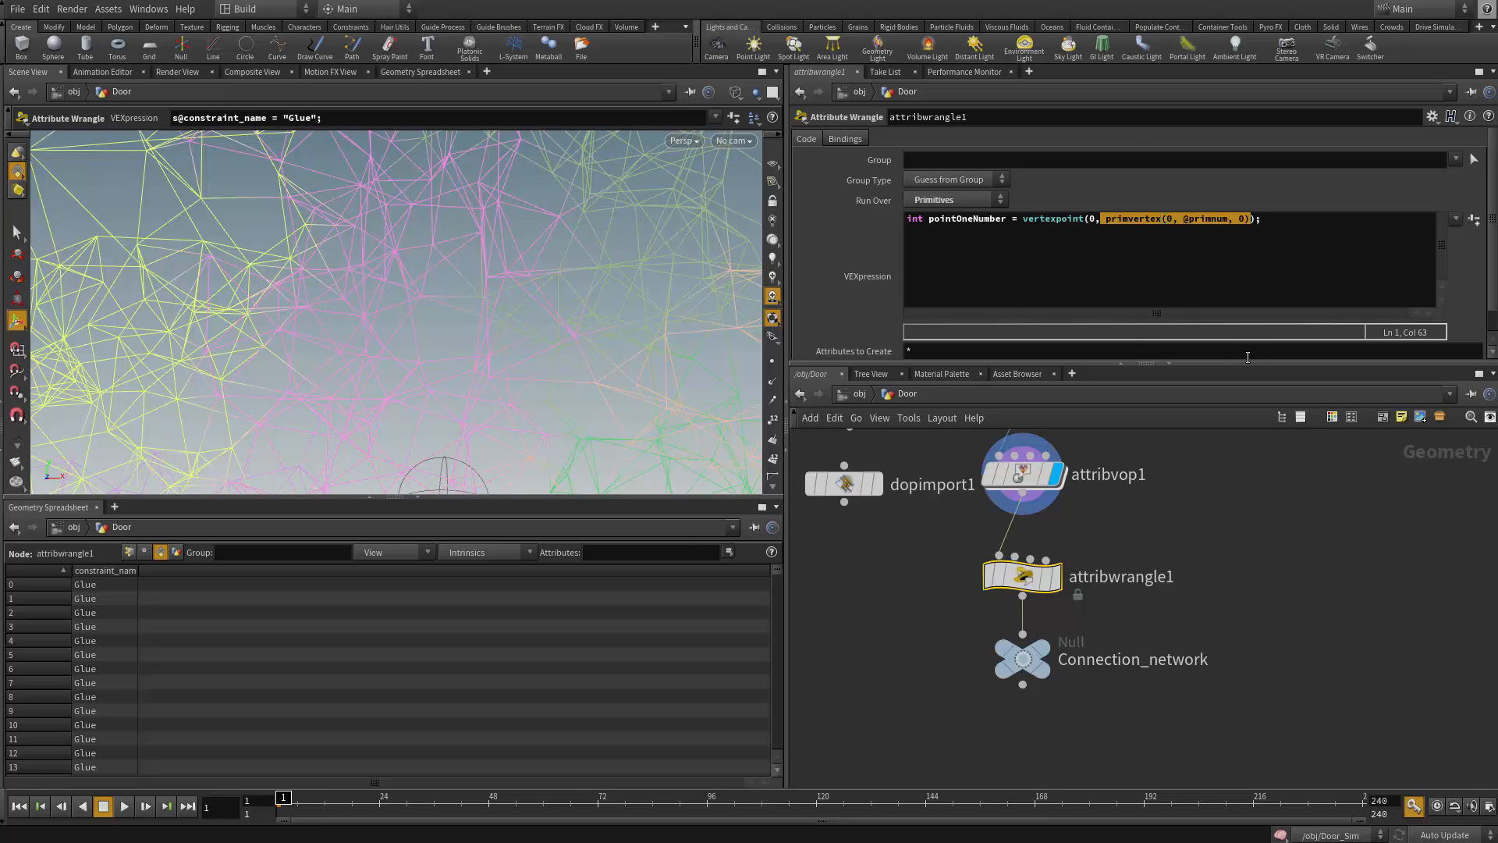
{"action": "key", "text": "Left"}
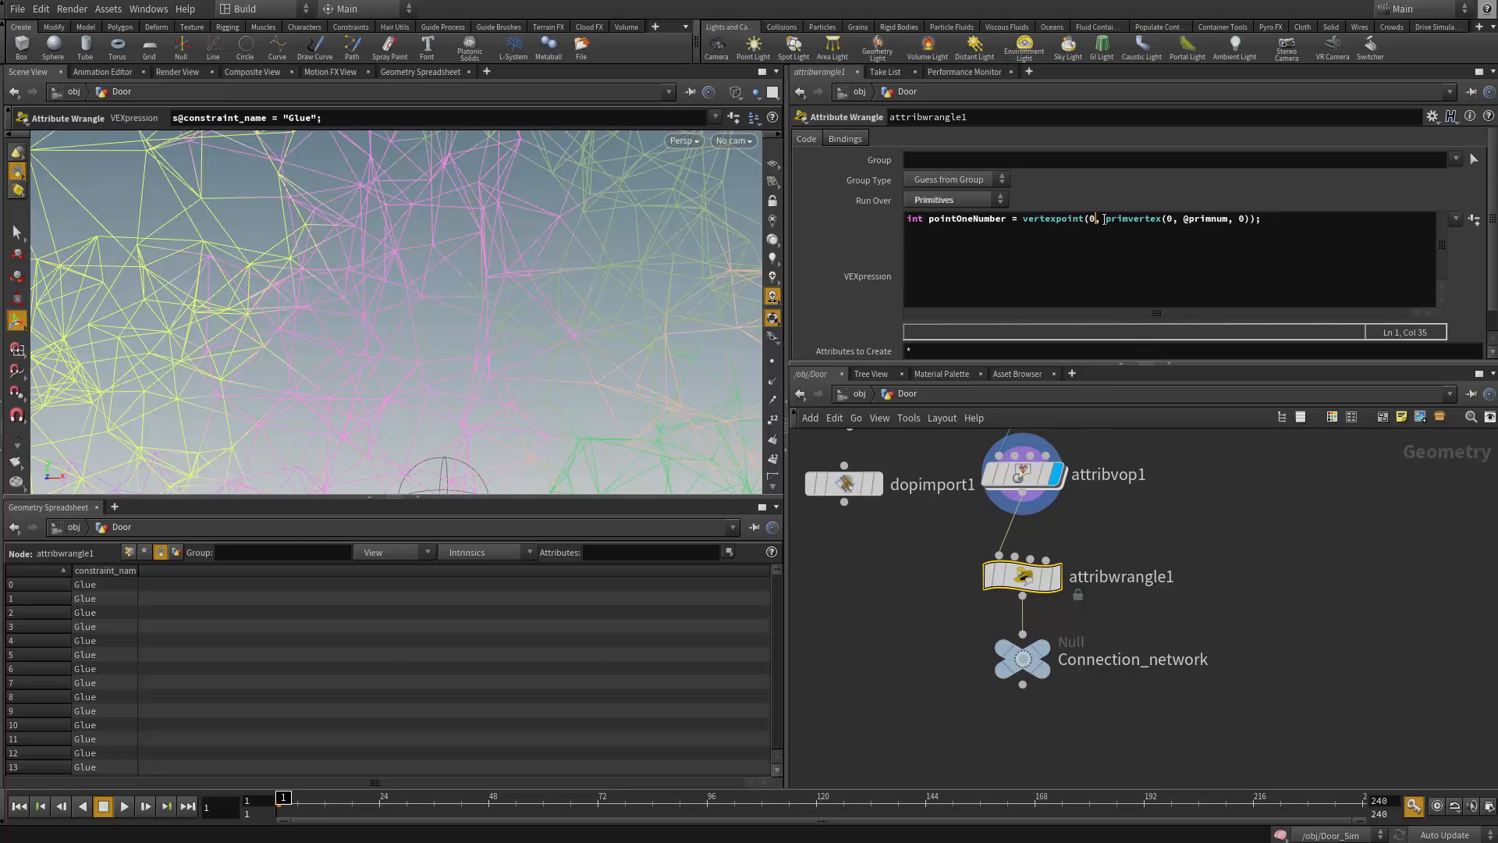
{"action": "left_click_drag", "start_coordinate": [1104, 220], "coordinate": [1251, 219]}
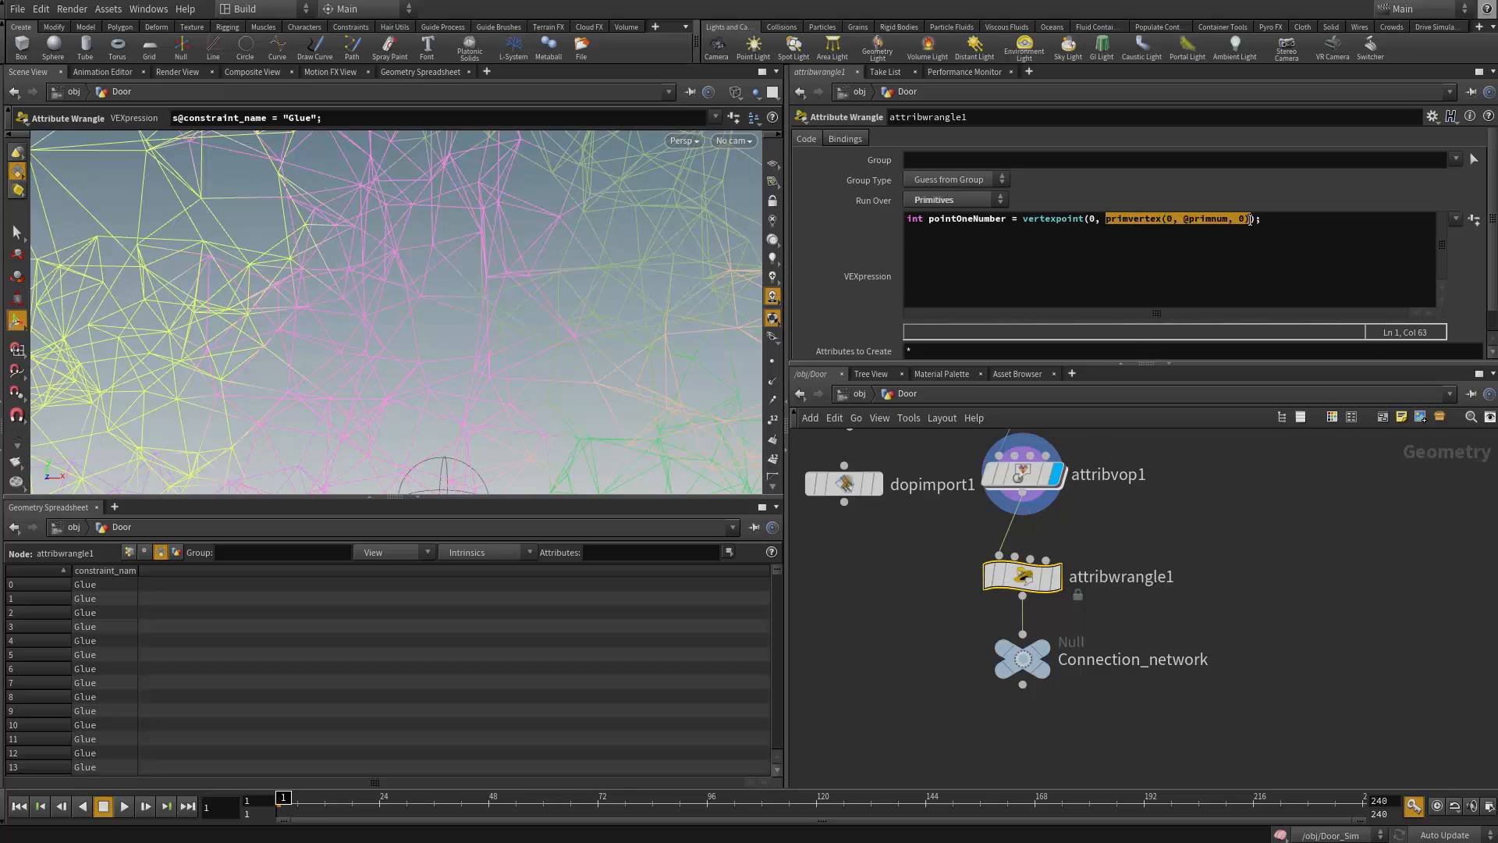
{"action": "double_click", "coordinate": [1050, 220]}
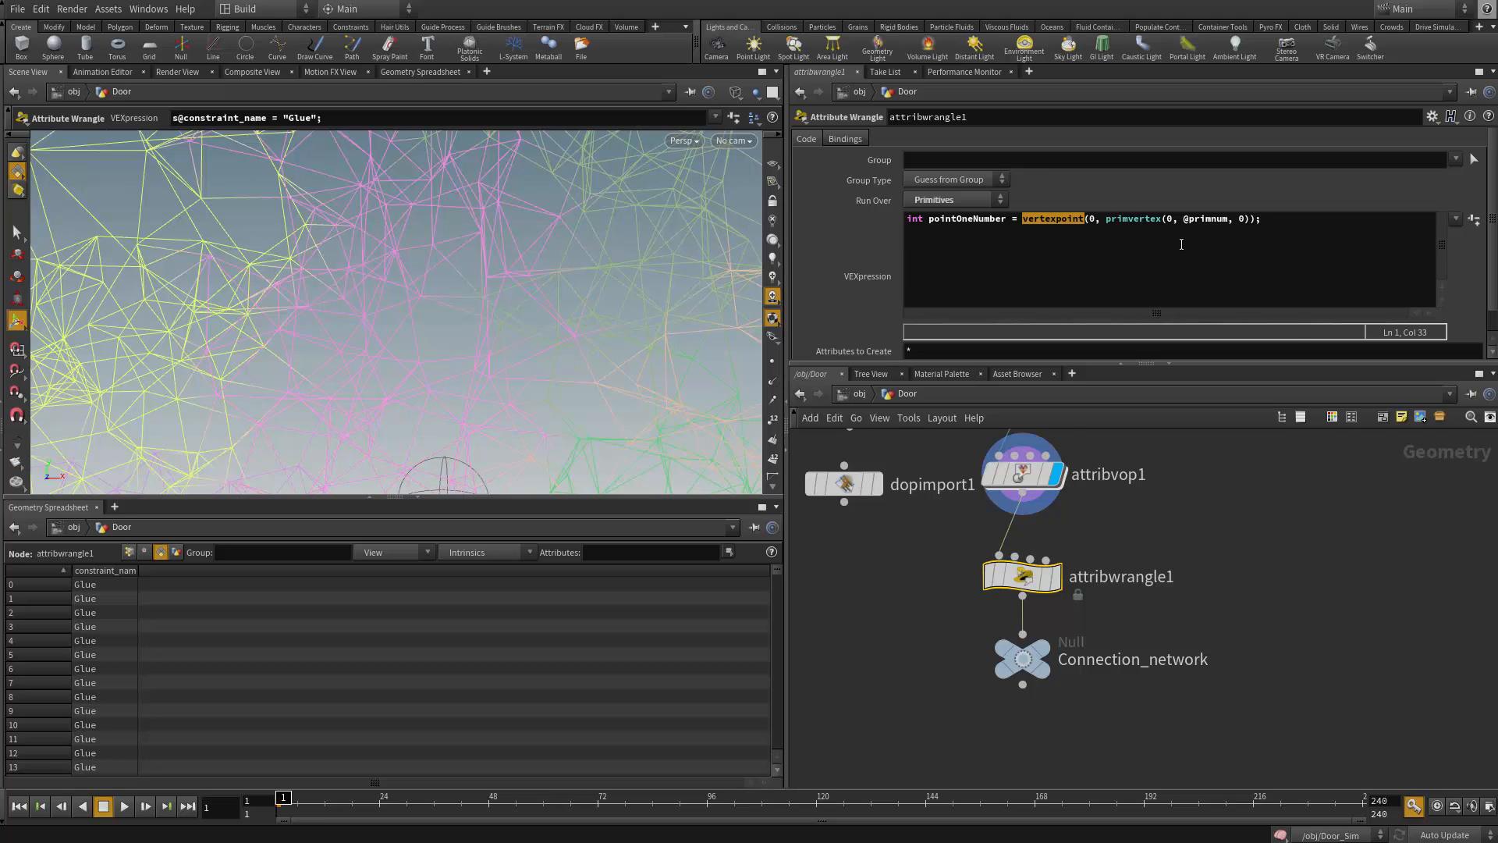
{"action": "left_click", "coordinate": [1278, 230]}
{"action": "key", "text": "Return"}
{"action": "type", "text": "int point0"}
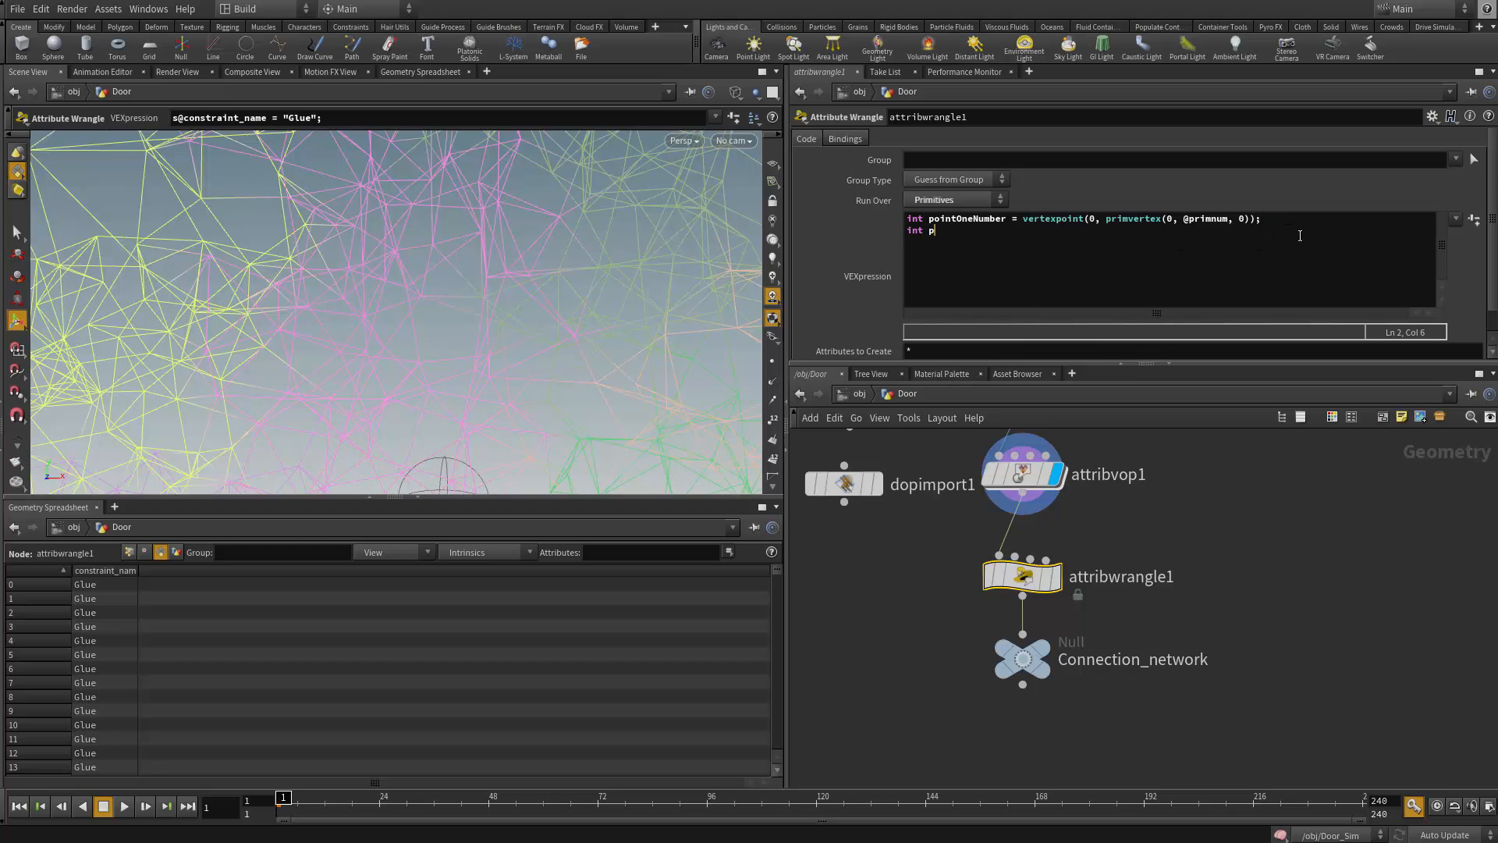
{"action": "key", "text": "BackSpace"}
{"action": "type", "text": "tTwoNumber = vertex"}
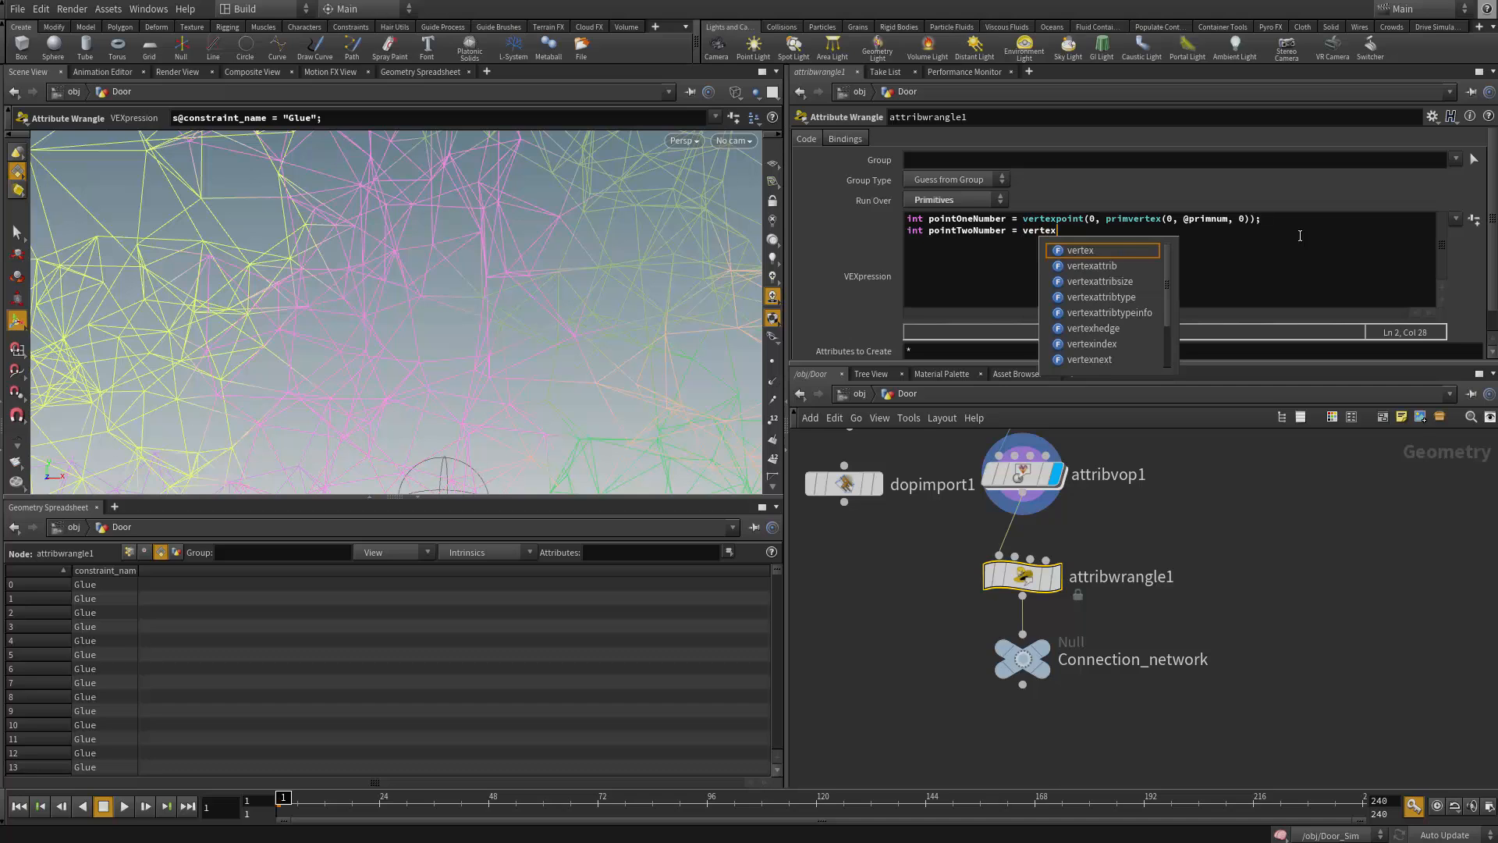
{"action": "type", "text": "point"}
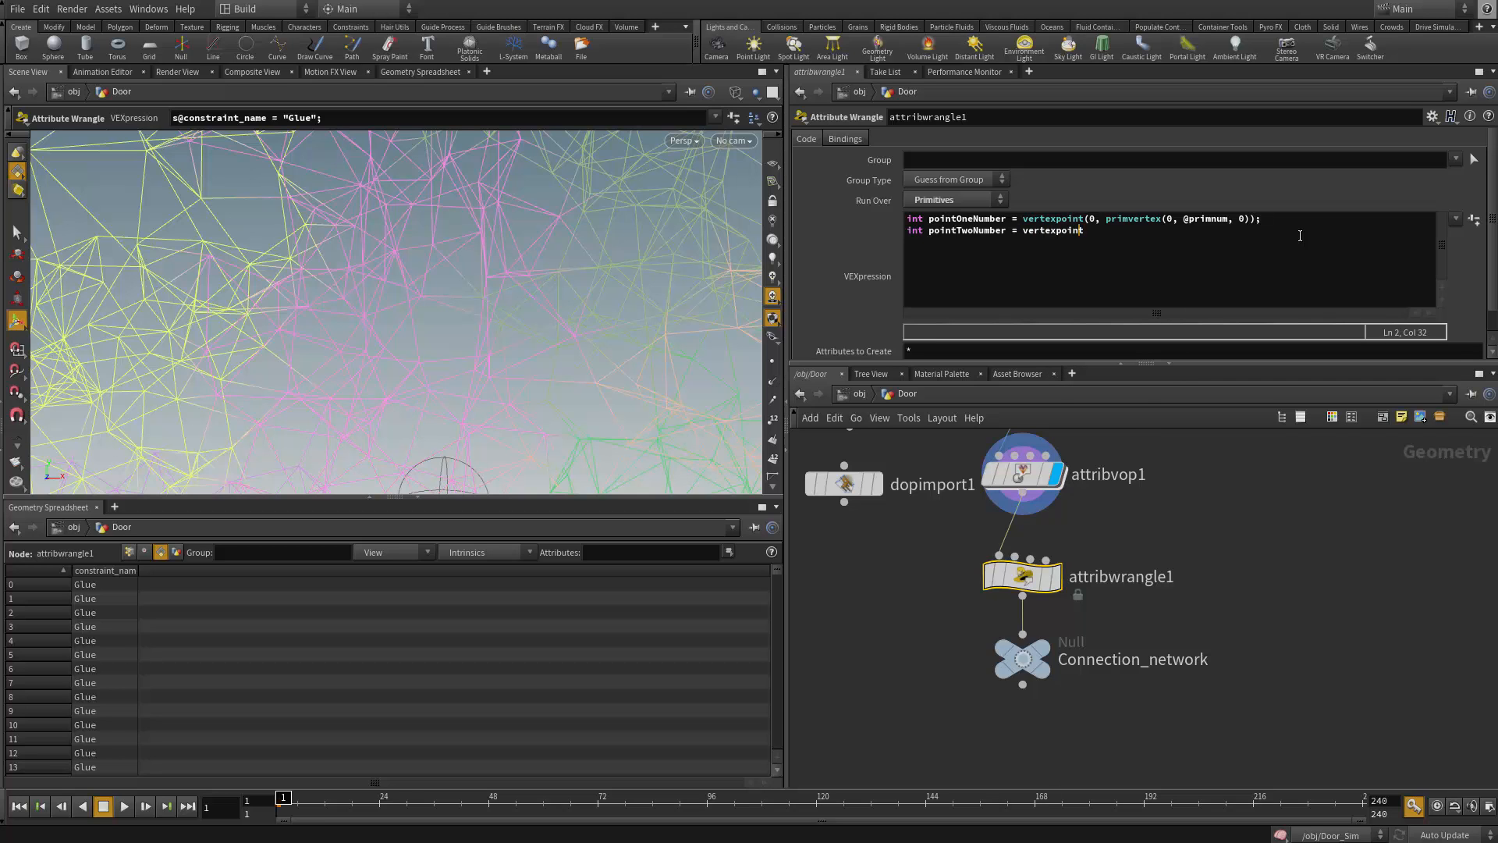
{"action": "type", "text": "(0, primvertex"}
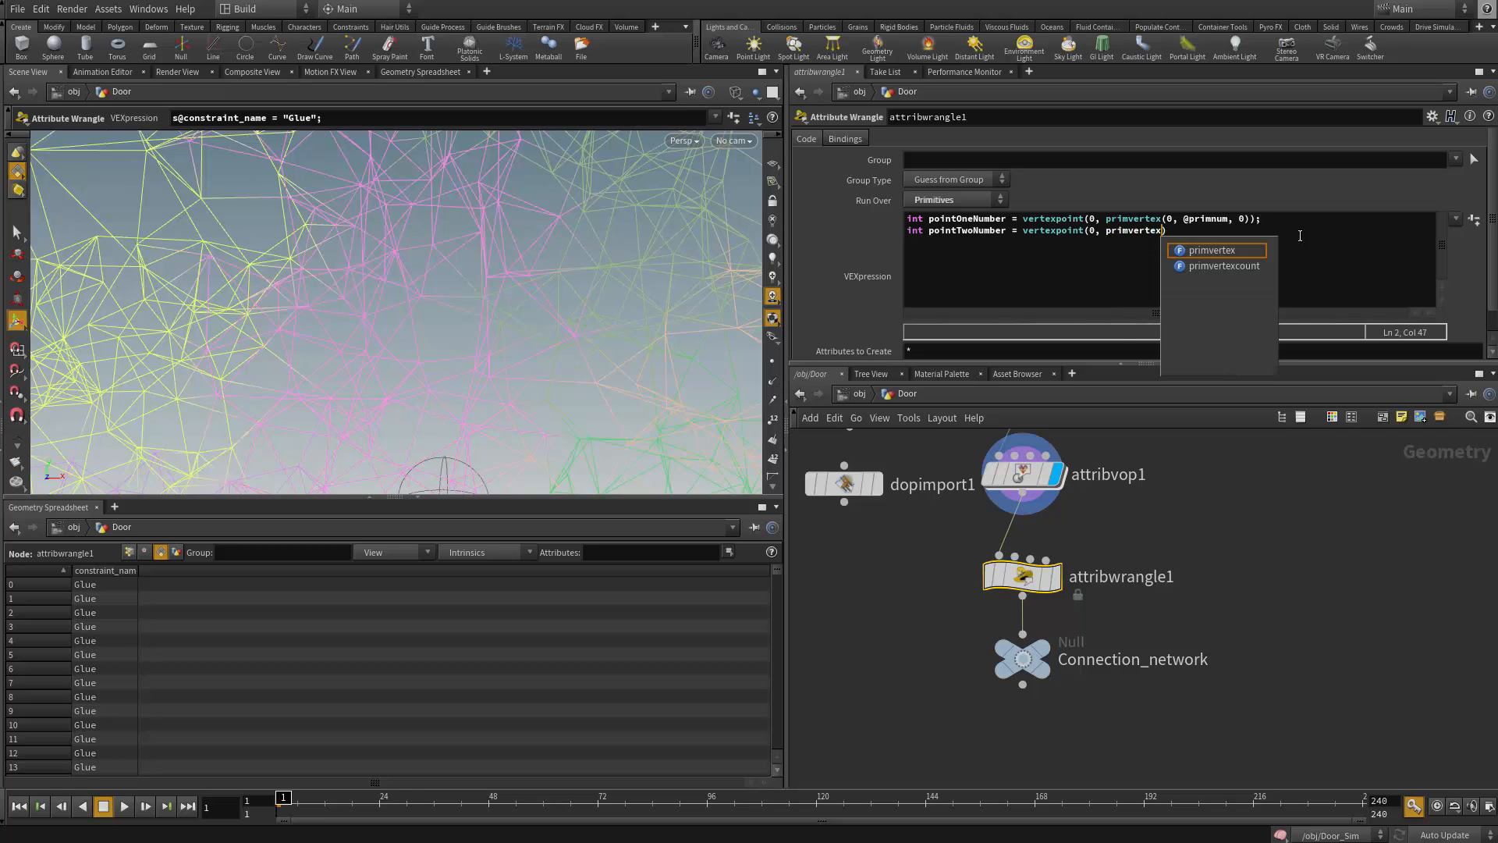
{"action": "type", "text": "("}
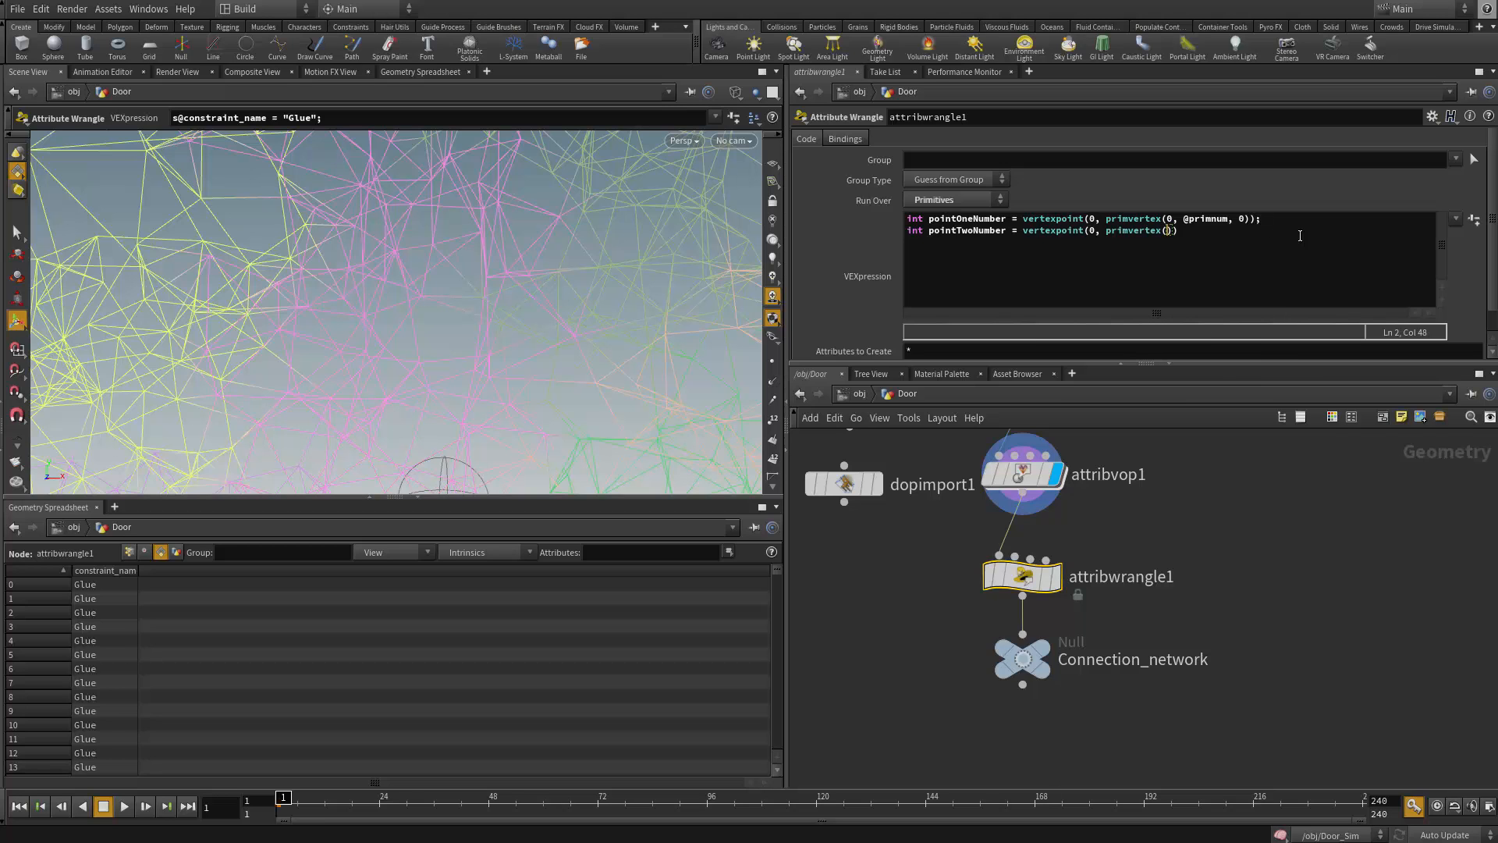
{"action": "type", "text": "0, @primnu"}
{"action": "key", "text": "BackSpace"}
{"action": "key", "text": "BackSpace"}
{"action": "type", "text": "mnum, 1));"}
{"action": "key", "text": "ctrl+a"}
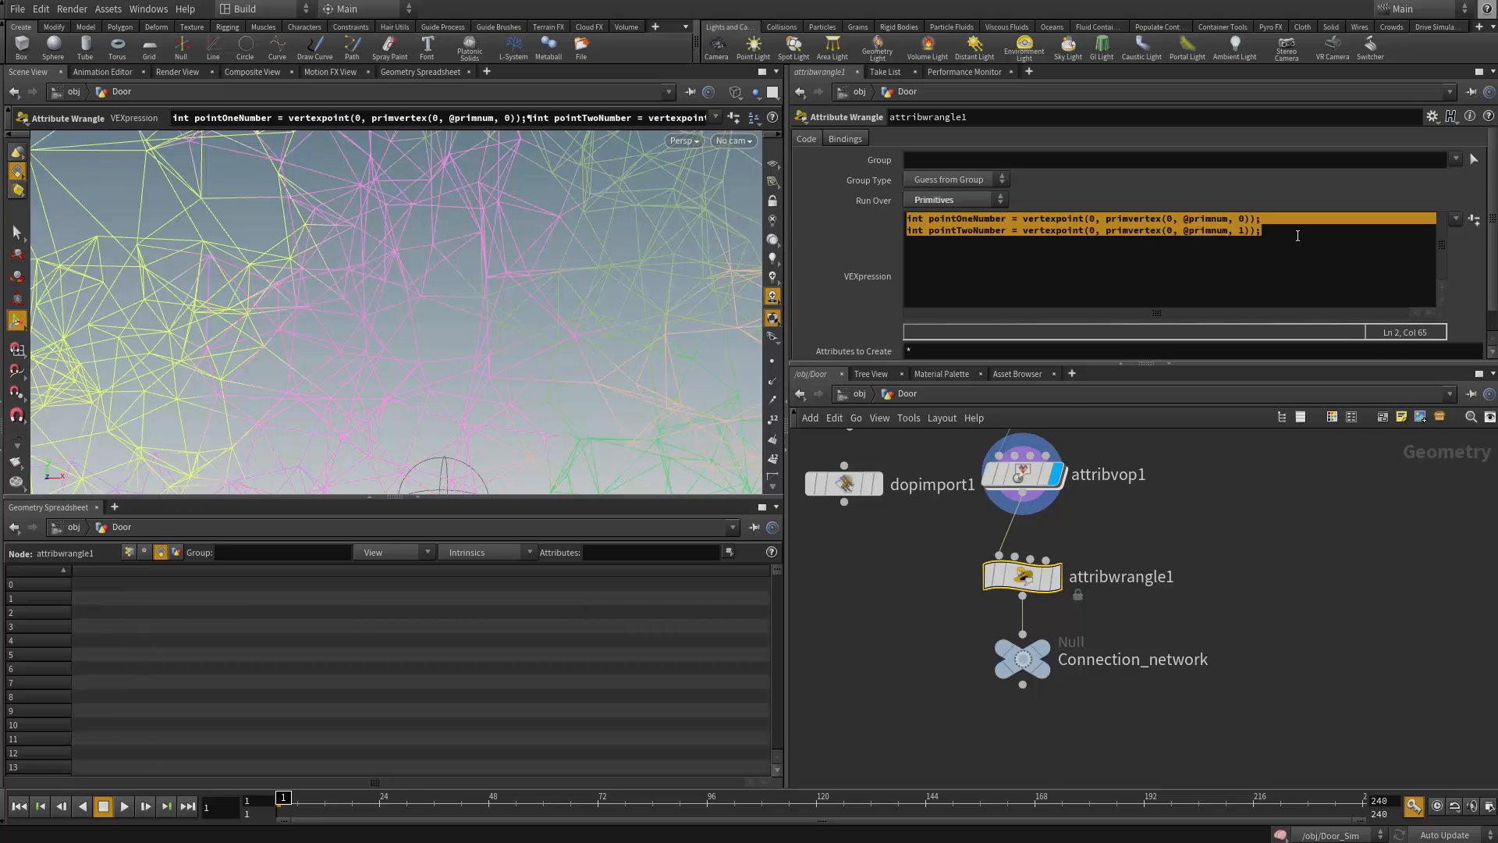
{"action": "left_click", "coordinate": [1300, 235]}
{"action": "double_click", "coordinate": [972, 228]}
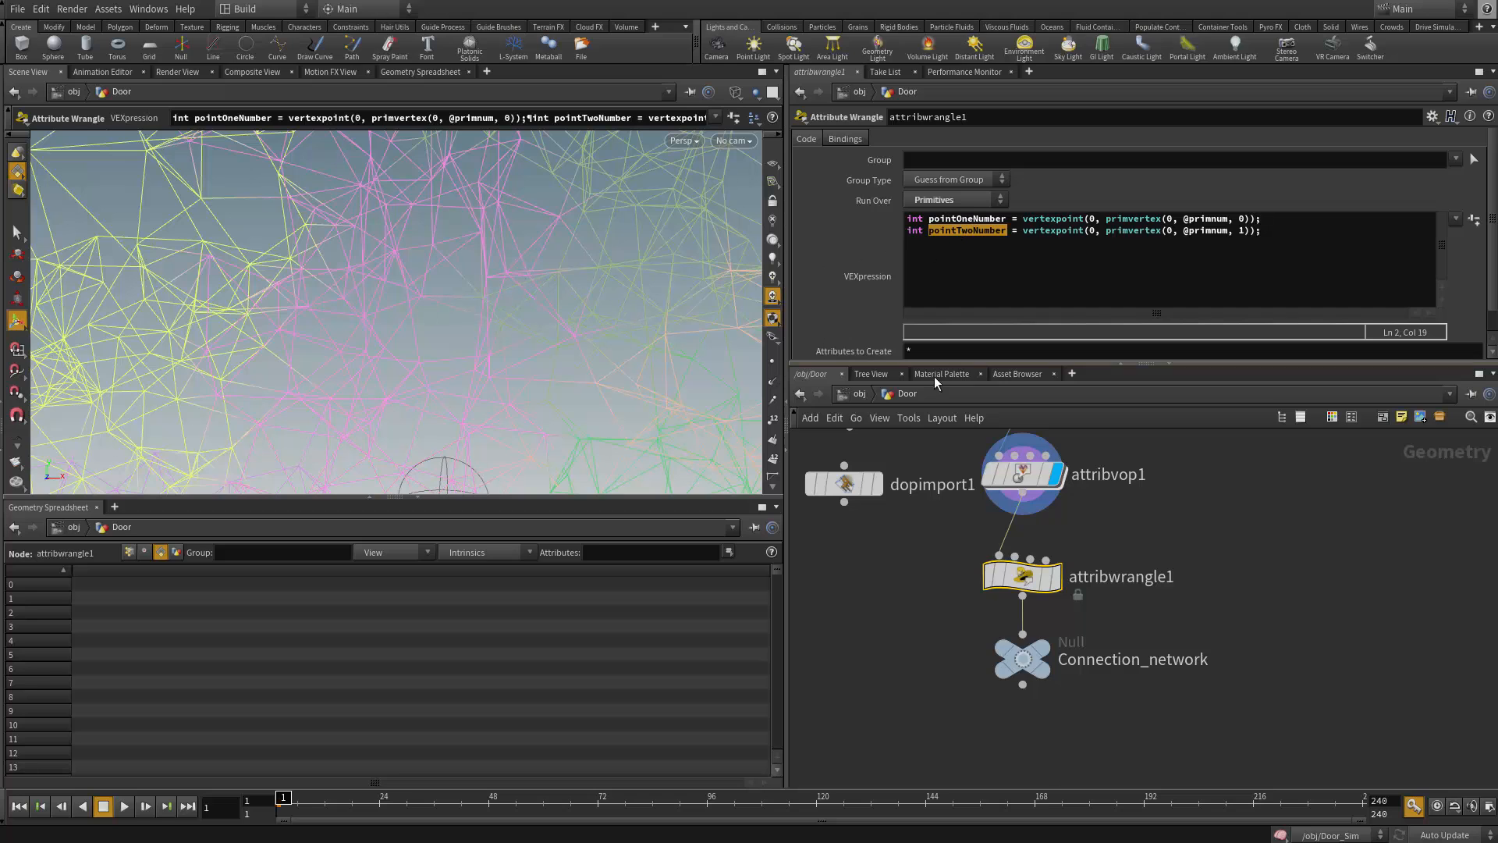
Add a third code line declaring vector pointOneCd = point(0, pointOneNumber);, reusing the variable name from the first line
{"action": "left_click", "coordinate": [1318, 249]}
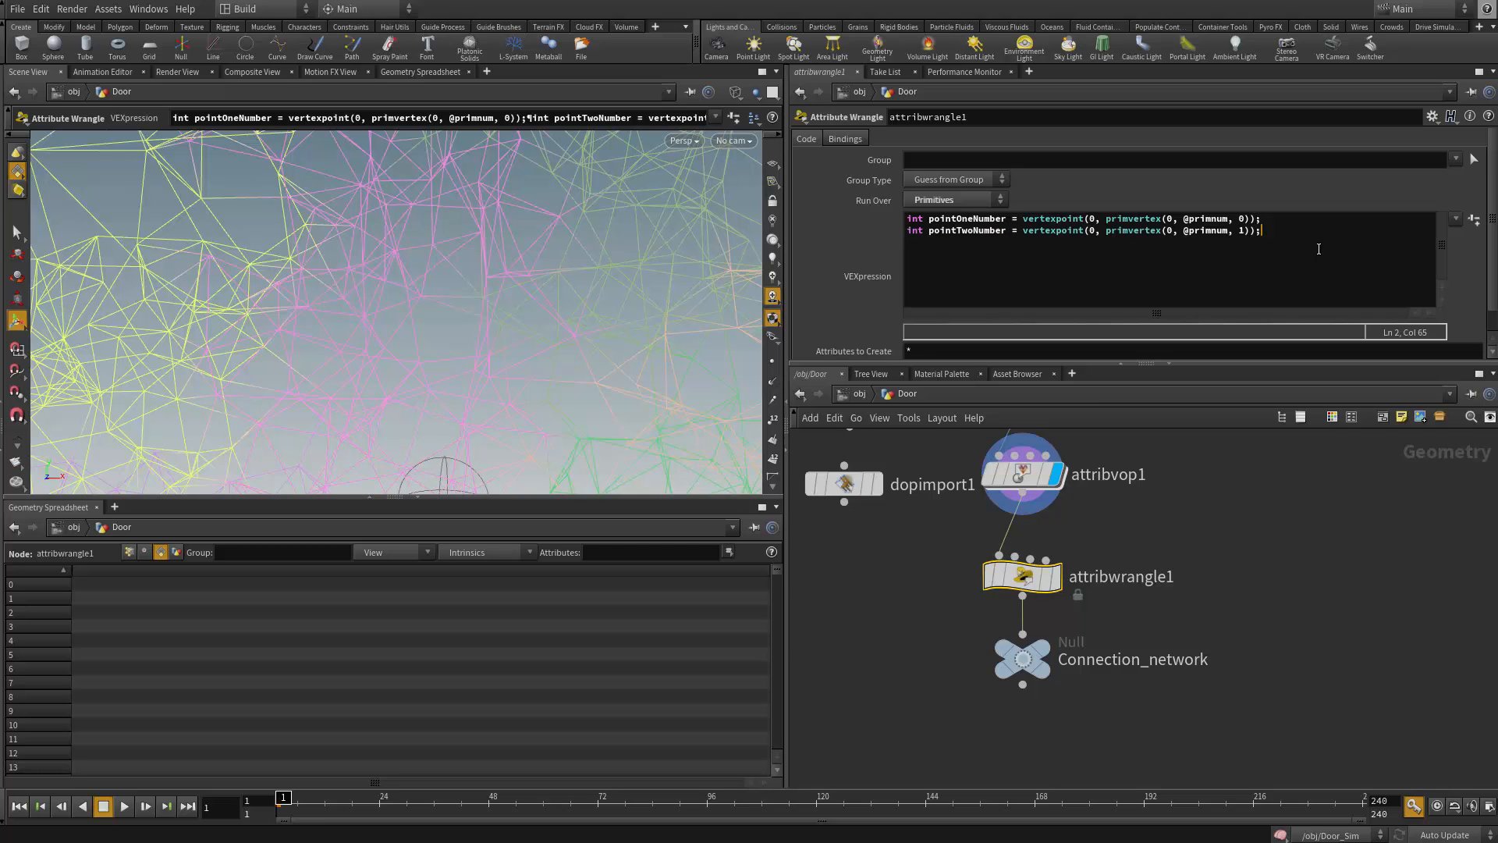
{"action": "key", "text": "Return"}
{"action": "type", "text": "vector po"}
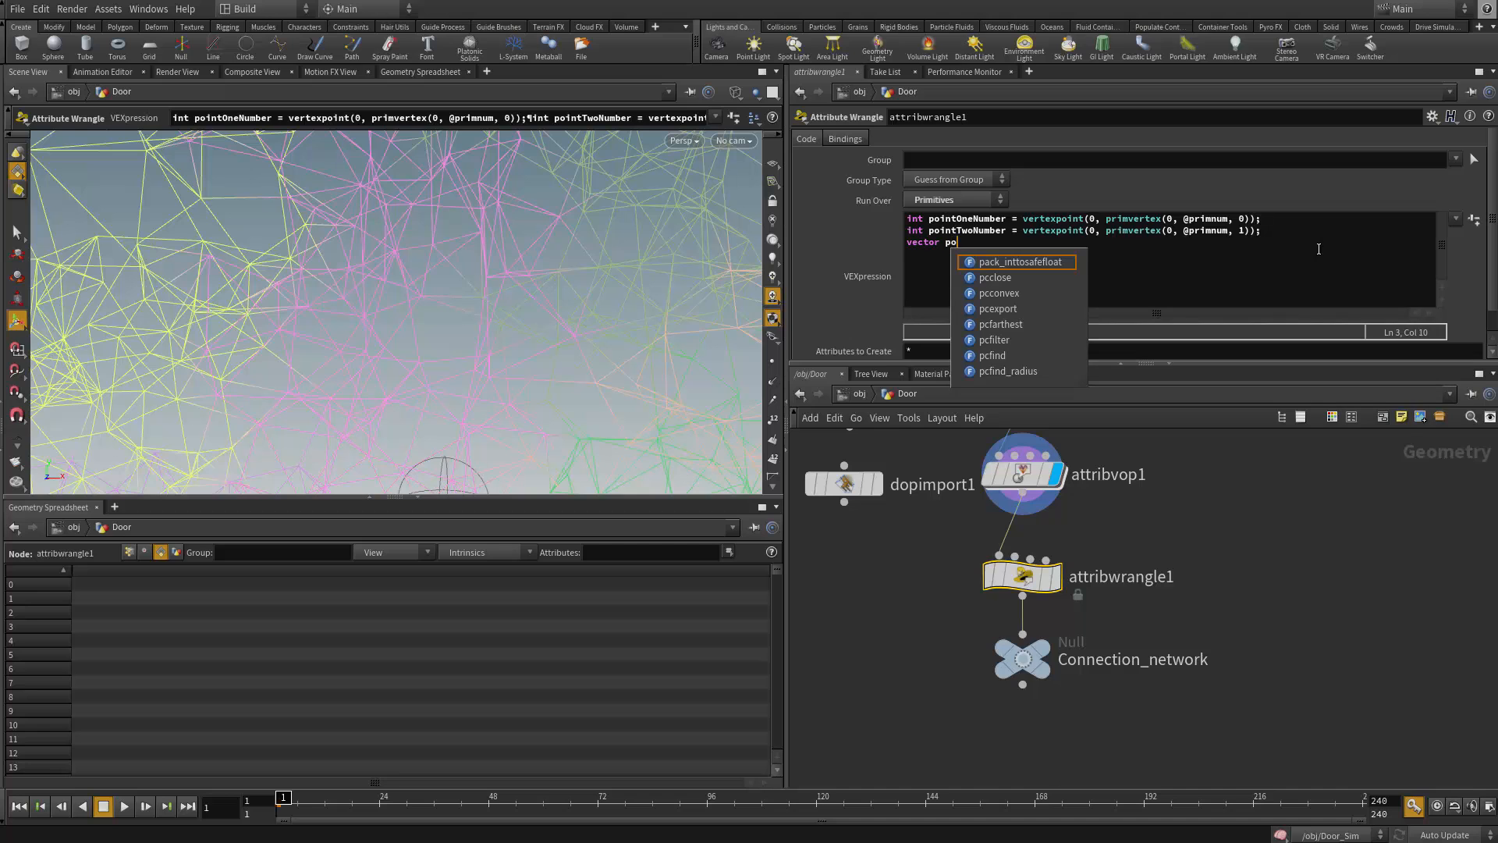
{"action": "type", "text": "int0ne"}
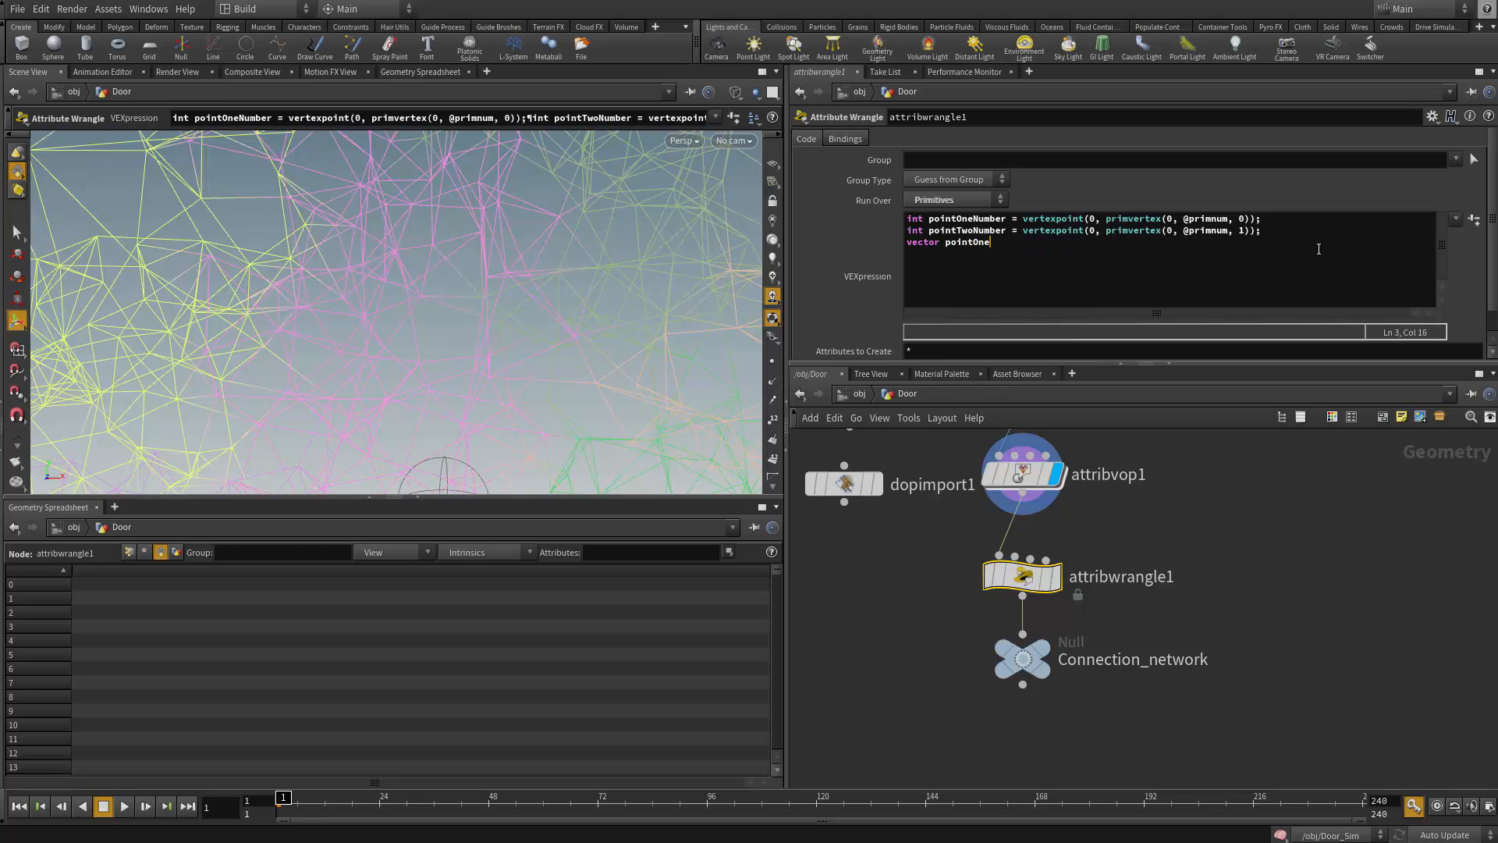
{"action": "type", "text": "Cd = point"}
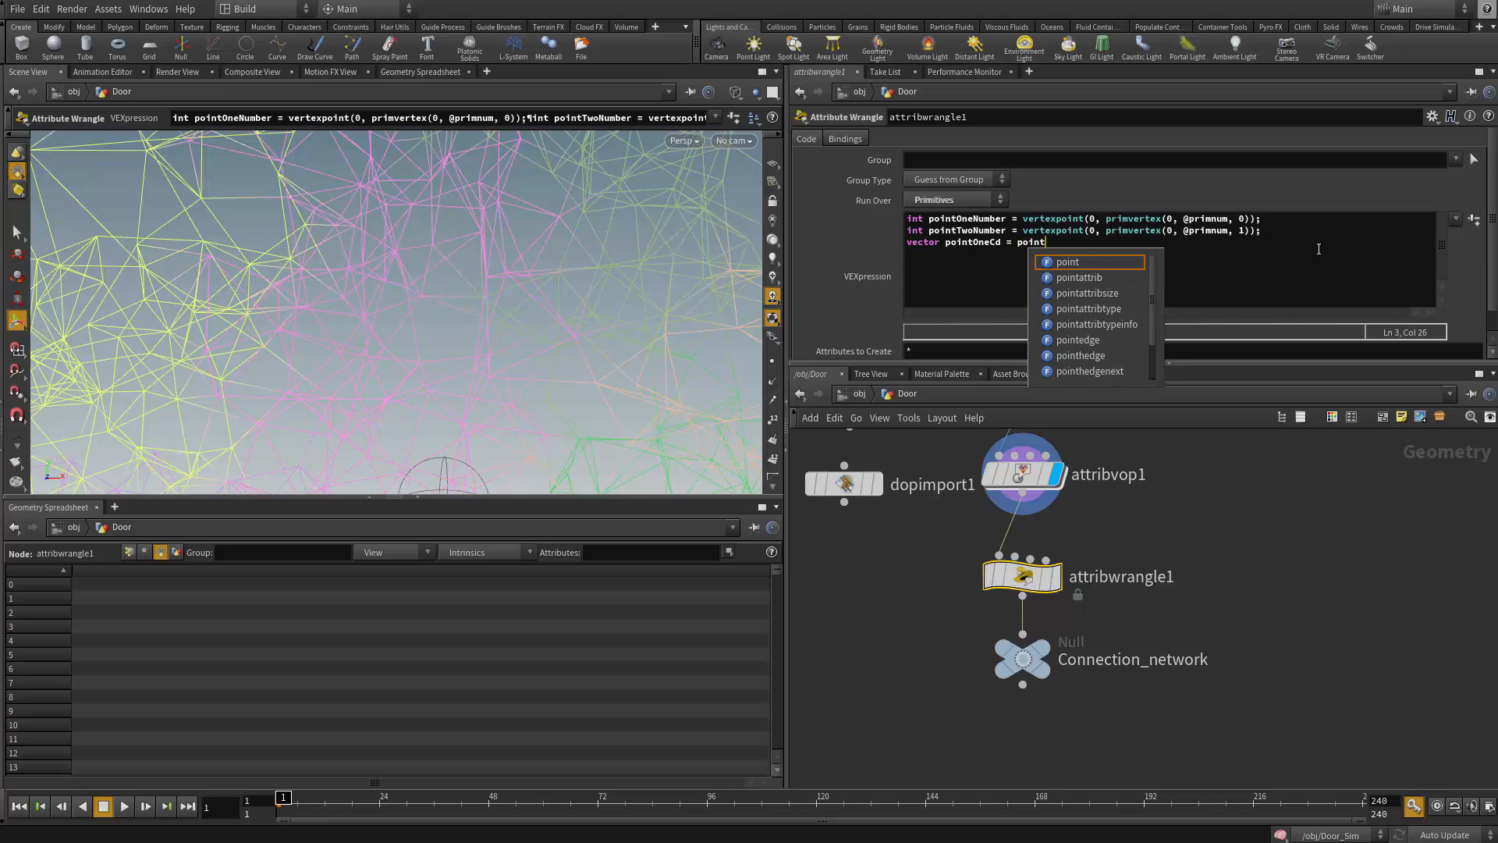
{"action": "type", "text": "()"}
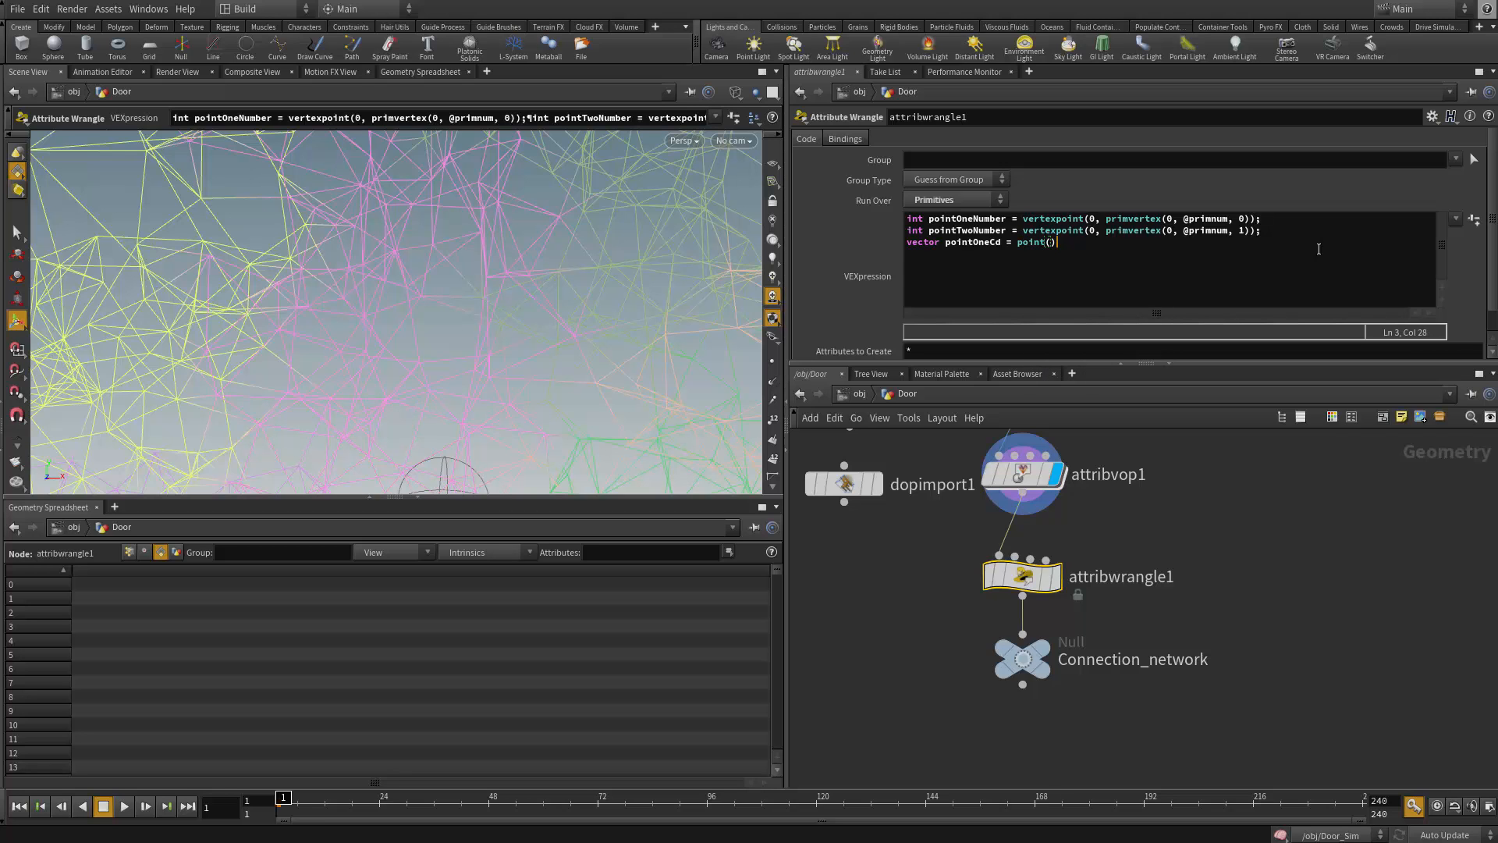
{"action": "type", "text": ";"}
{"action": "type", "text": "0,"}
{"action": "double_click", "coordinate": [967, 218]}
{"action": "key", "text": "ctrl+c"}
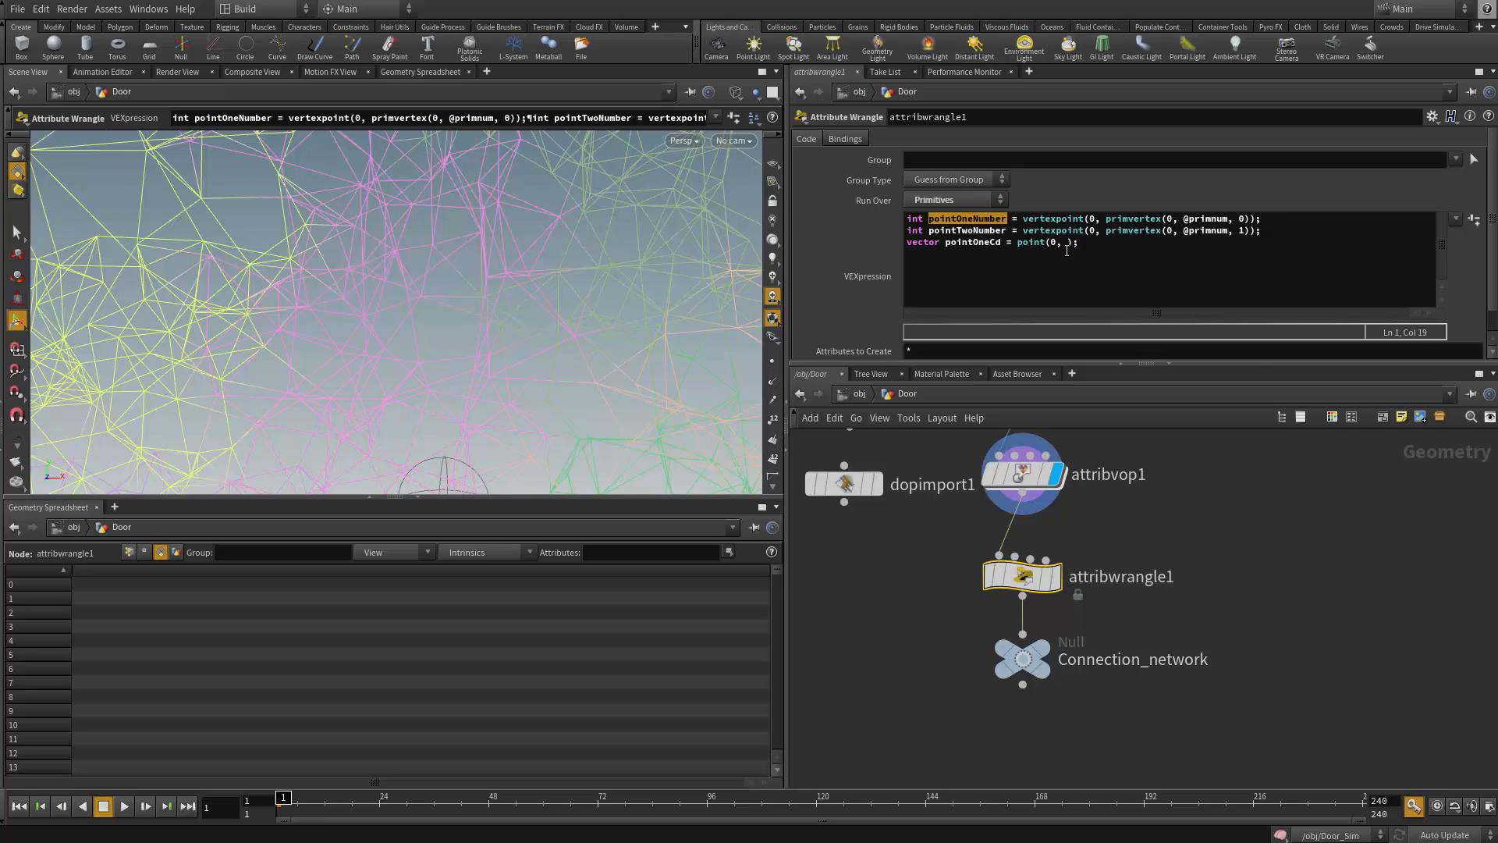
{"action": "left_click", "coordinate": [1066, 246]}
{"action": "key", "text": "ctrl+v"}
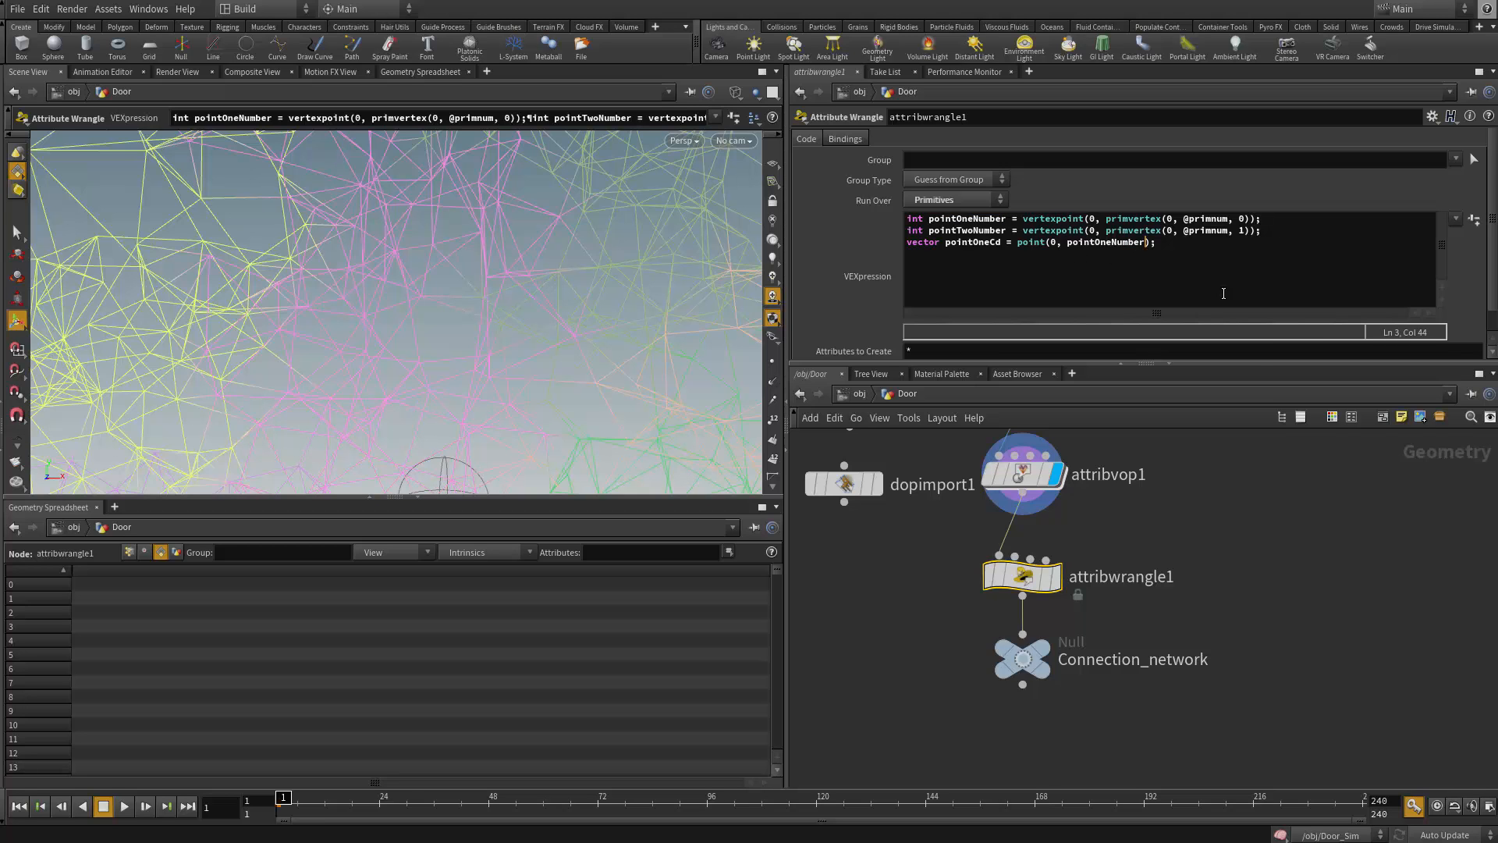
Insert "Cd" as the attribute argument of the point function, between 0 and pointOneNumber
{"action": "type", "text": ","}
{"action": "key", "text": "BackSpace"}
{"action": "key", "text": "BackSpace"}
{"action": "key", "text": "Left"}
{"action": "type", "text": ","}
{"action": "key", "text": "Left"}
{"action": "key", "text": "Left"}
{"action": "type", "text": "\"Cd"}
{"action": "key", "text": "Left"}
{"action": "key", "text": "Left"}
{"action": "key", "text": "Left"}
{"action": "key", "text": "Right"}
{"action": "key", "text": "Right"}
{"action": "key", "text": "shift+Right"}
{"action": "key", "text": "shift+Right"}
{"action": "key", "text": "shift+Right"}
{"action": "key", "text": "shift+Right"}
{"action": "key", "text": "Right"}
{"action": "key", "text": "BackSpace"}
{"action": "key", "text": "Right"}
{"action": "key", "text": "ctrl+a"}
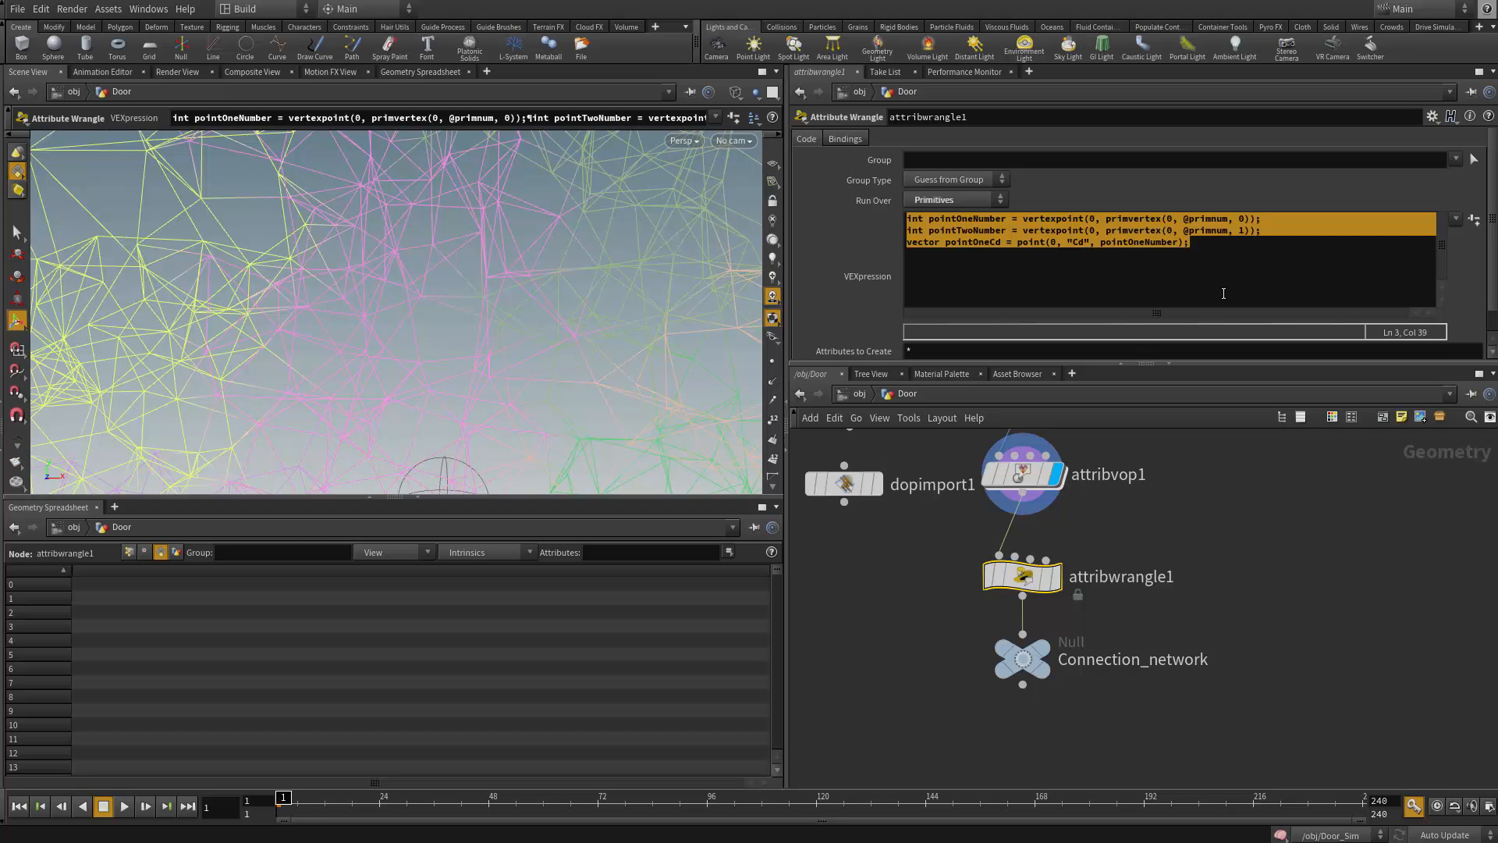
Duplicate the vector pointOneCd line directly below itself in the wrangle code
{"action": "left_click", "coordinate": [1238, 260]}
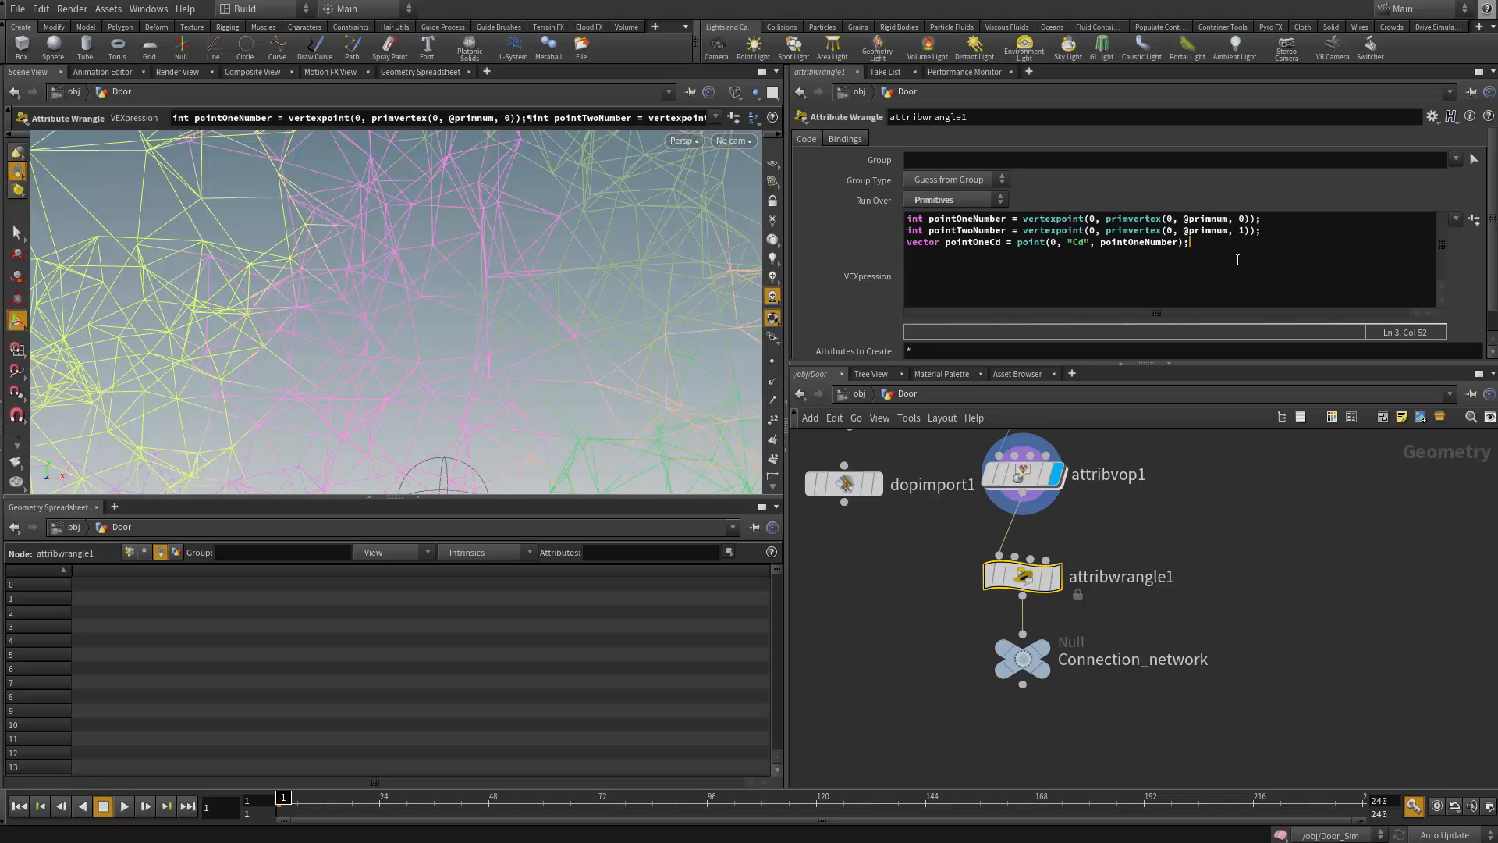
{"action": "key", "text": "Return"}
{"action": "key", "text": "shift+Down"}
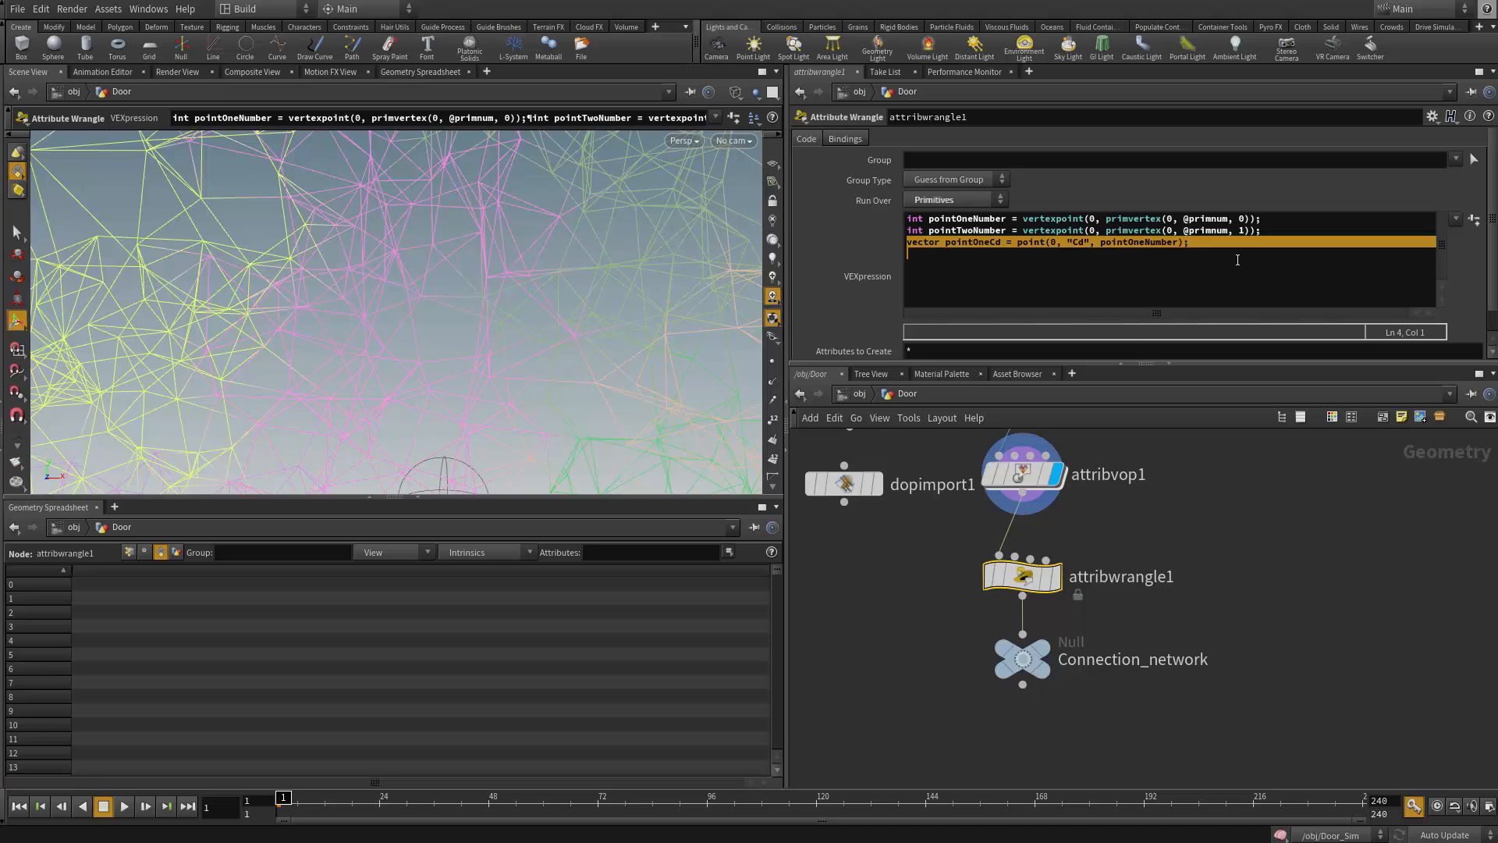
{"action": "key", "text": "ctrl+c"}
{"action": "key", "text": "ctrl+v"}
{"action": "key", "text": "ctrl+v"}
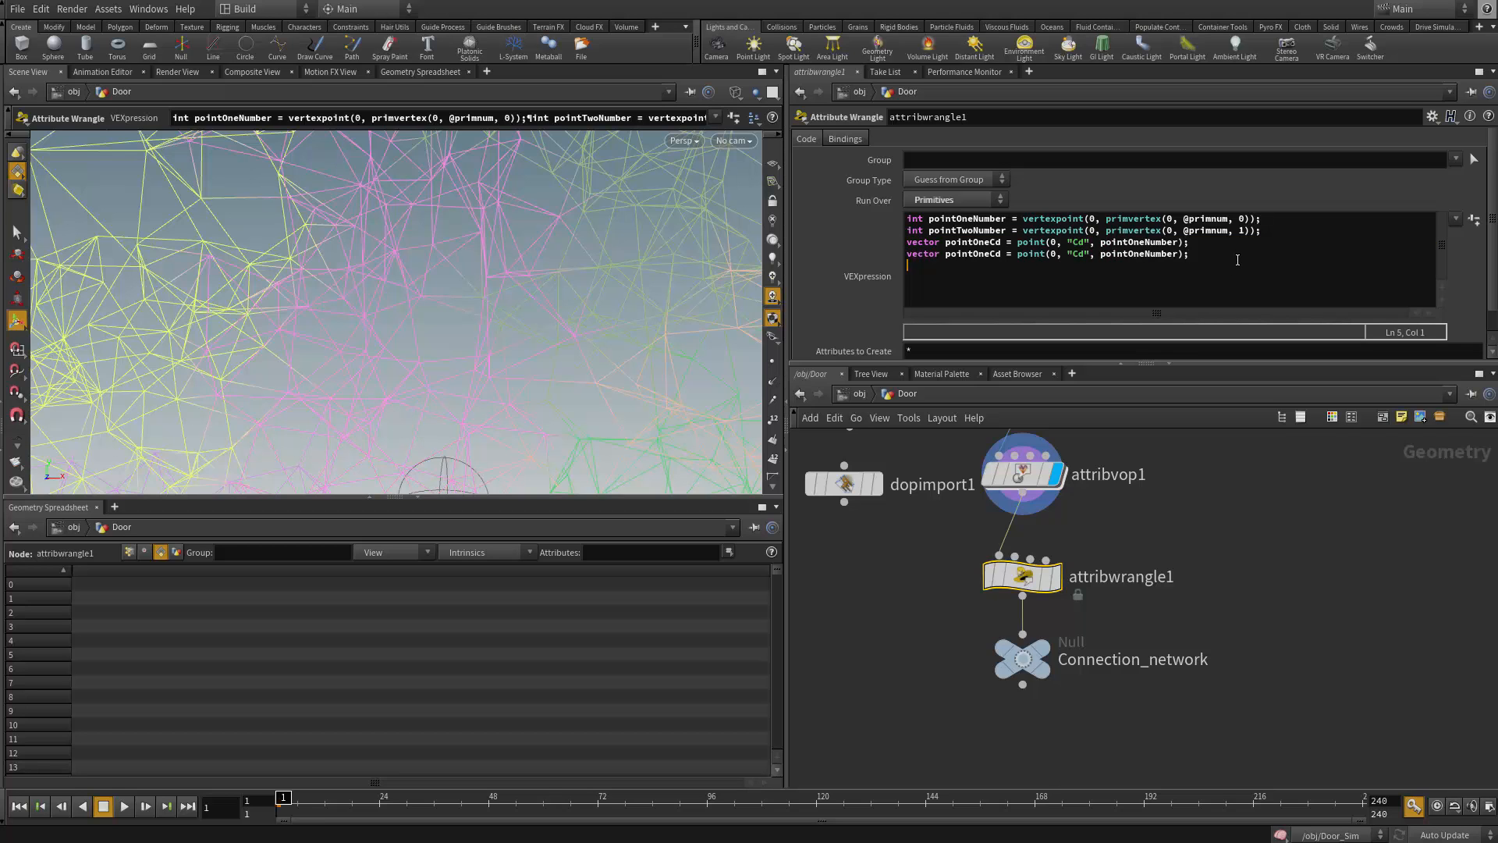
Rename the variable declared on the fourth code line to pointTwoCd
{"action": "left_click", "coordinate": [987, 254]}
{"action": "key", "text": "BackSpace"}
{"action": "key", "text": "Delete"}
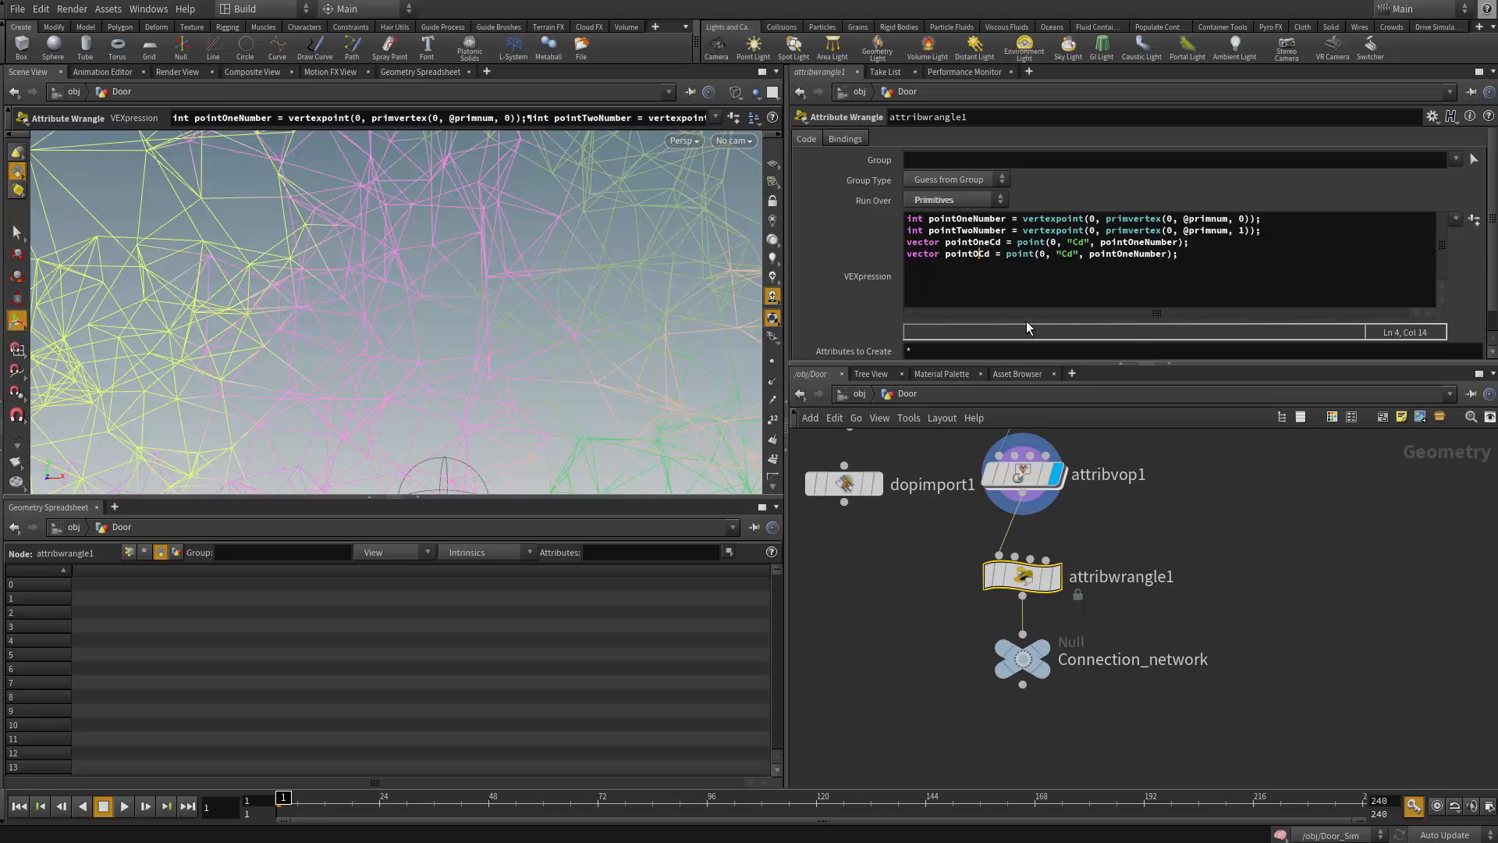
{"action": "key", "text": "BackSpace"}
{"action": "type", "text": "Two"}
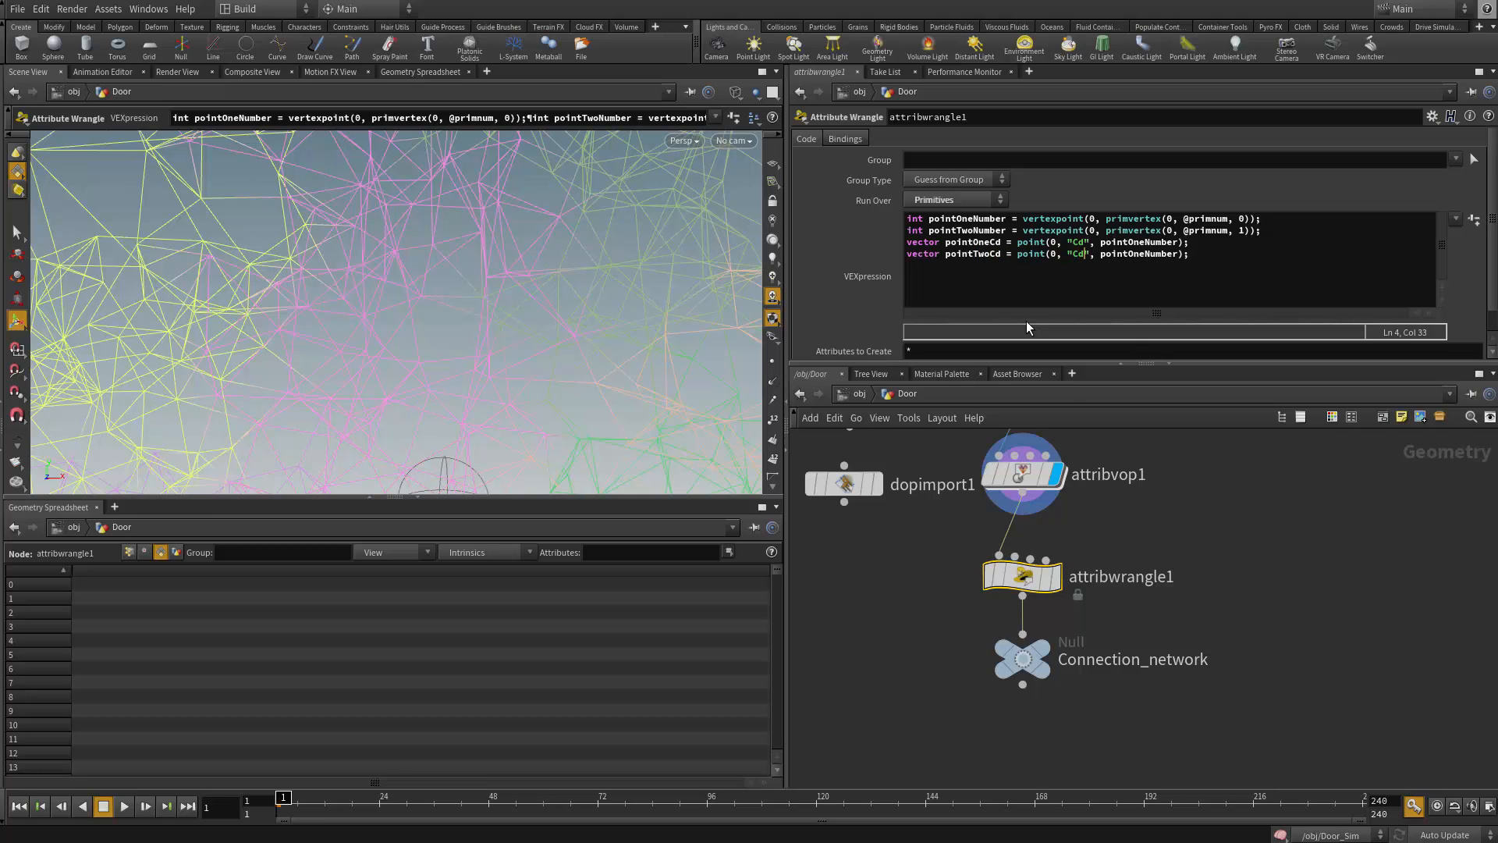
Change the point number argument on the fourth code line to pointTwoNumber
{"action": "key", "text": "Left"}
{"action": "key", "text": "Left"}
{"action": "key", "text": "Left"}
{"action": "key", "text": "BackSpace"}
{"action": "key", "text": "BackSpace"}
{"action": "key", "text": "BackSpace"}
{"action": "type", "text": "Tow"}
{"action": "key", "text": "BackSpace"}
{"action": "key", "text": "Left"}
{"action": "type", "text": "w"}
{"action": "key", "text": "Right"}
{"action": "key", "text": "Right"}
{"action": "key", "text": "End"}
Add the condition if(pointOneCd == pointTwoCd) on a new line below the two colour vectors
{"action": "key", "text": "Return"}
{"action": "type", "text": "if()"}
{"action": "left_click", "coordinate": [975, 243]}
{"action": "double_click", "coordinate": [975, 243]}
{"action": "key", "text": "ctrl+c"}
{"action": "left_click", "coordinate": [925, 267]}
{"action": "key", "text": "ctrl+v"}
{"action": "type", "text": "=="}
{"action": "double_click", "coordinate": [975, 254]}
{"action": "key", "text": "ctrl+c"}
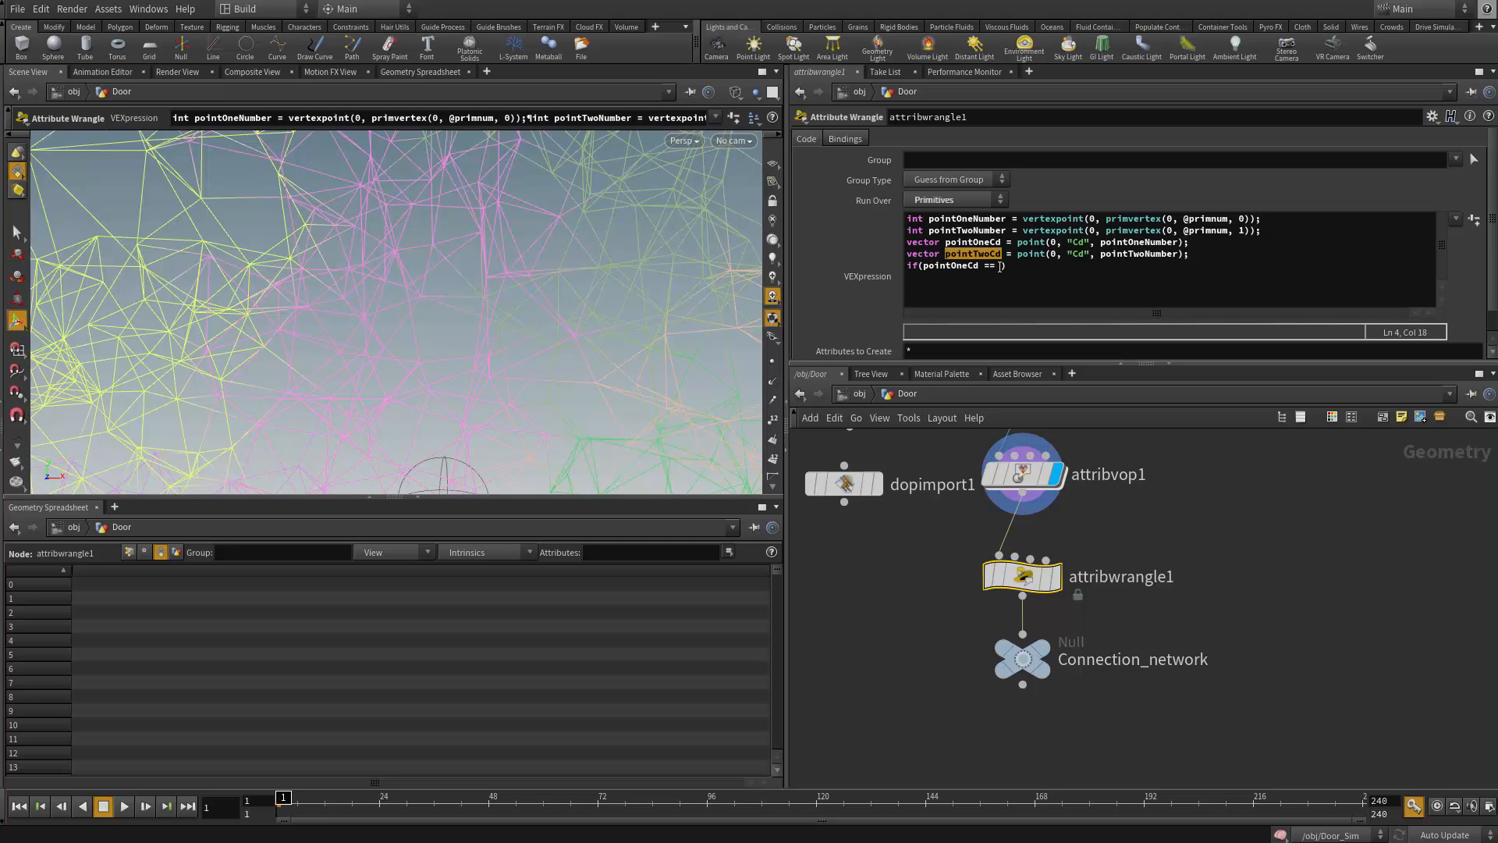
{"action": "left_click", "coordinate": [1001, 266]}
{"action": "key", "text": "ctrl+v"}
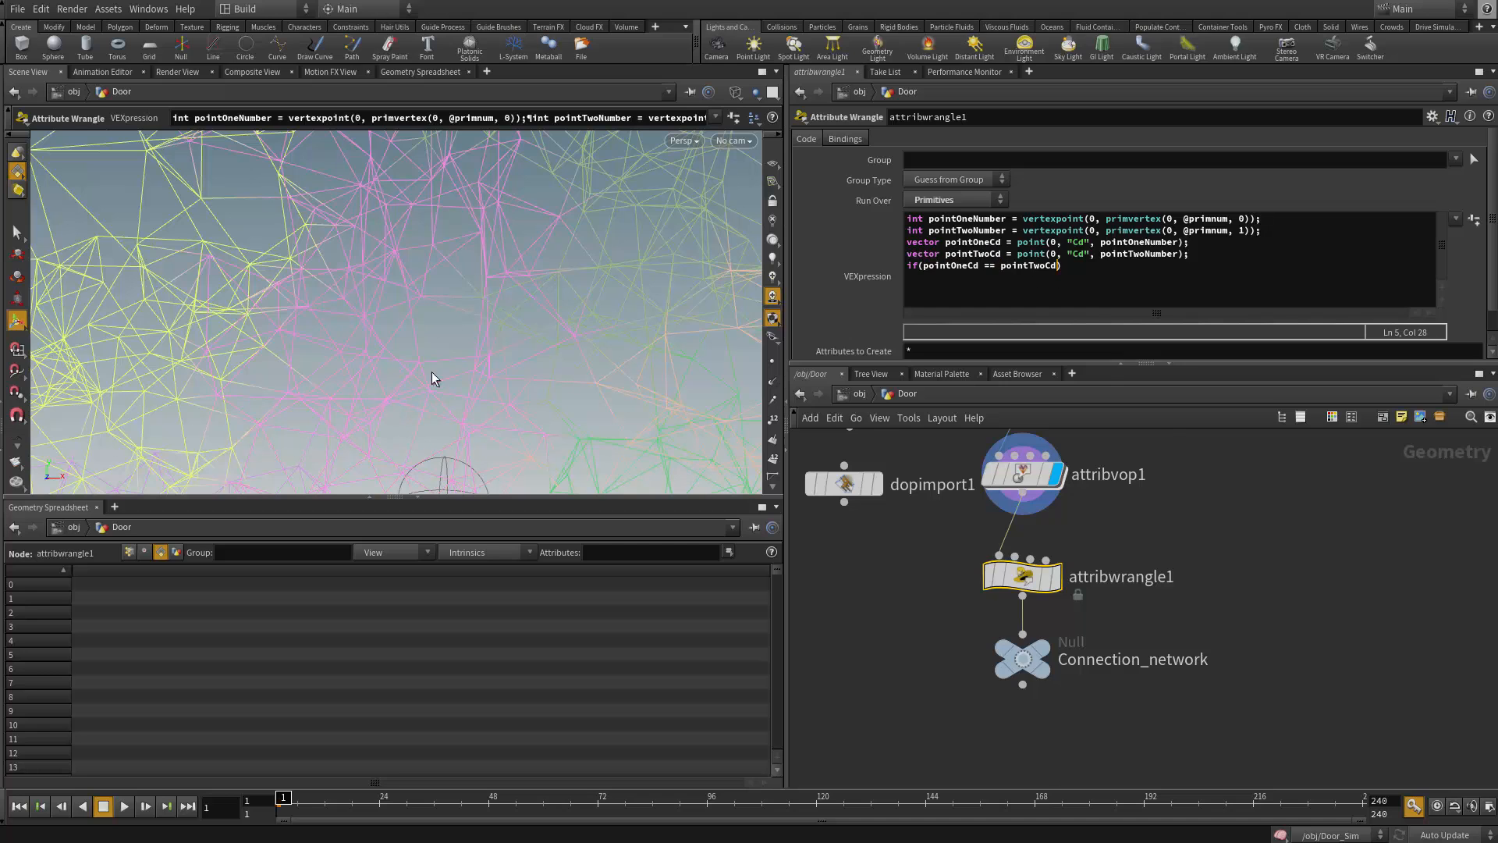
Add a braced block under the condition containing s@constraint_name = "GlueStrong";
{"action": "left_click", "coordinate": [1096, 275]}
{"action": "type", "text": "{"}
{"action": "key", "text": "Return"}
{"action": "key", "text": "Return"}
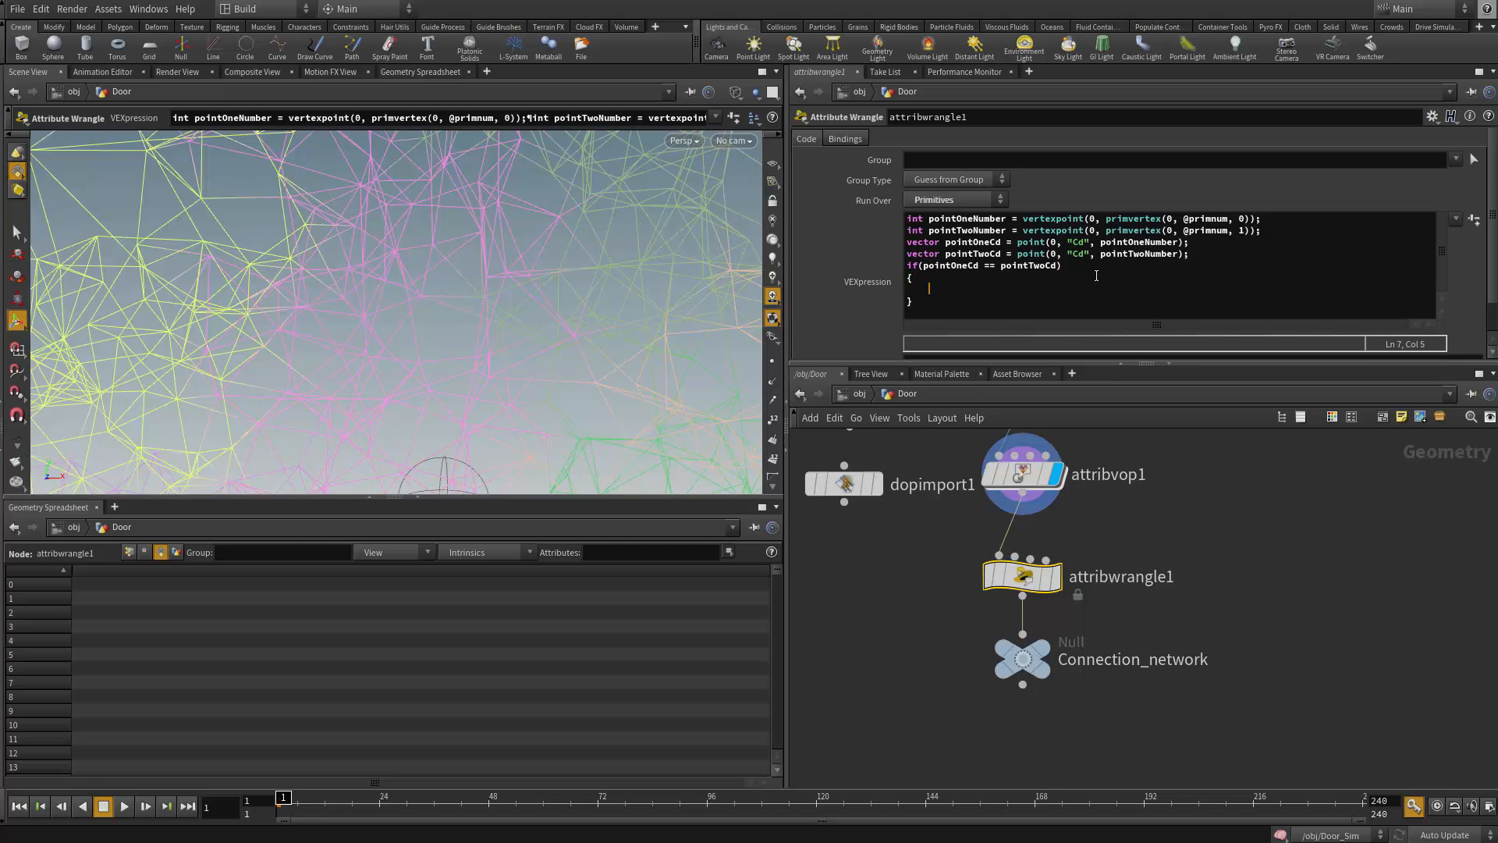
{"action": "type", "text": "s@constraint_name = \"Glue"}
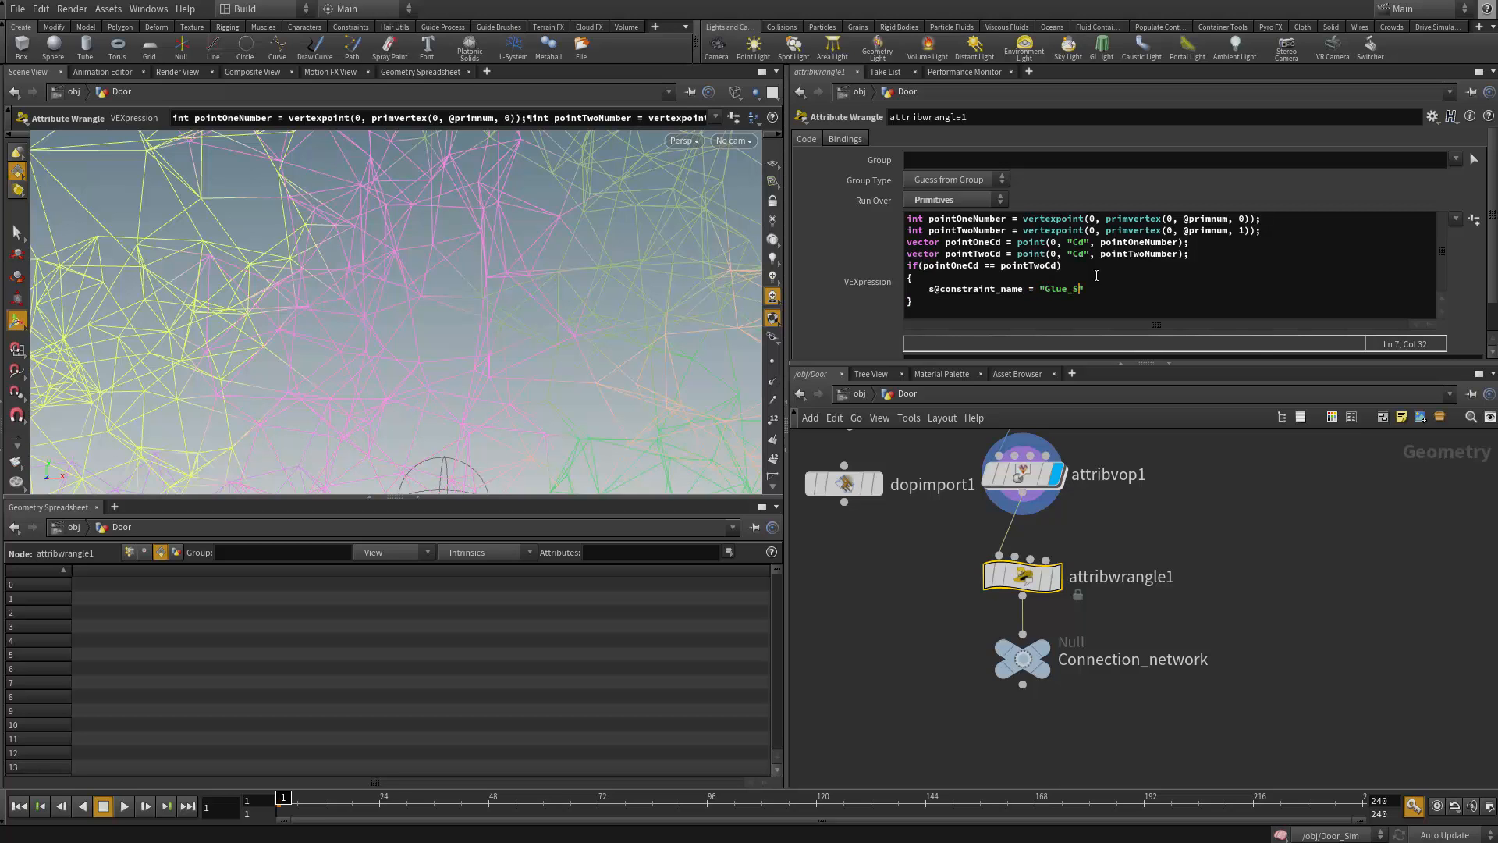
{"action": "type", "text": "strong\";"}
Add an else block containing s@constraint_name = "GlueWeak"; apply the code, and check the constraint_name values across the primitives
{"action": "key", "text": "Down"}
{"action": "key", "text": "Return"}
{"action": "type", "text": "else"}
{"action": "key", "text": "Return"}
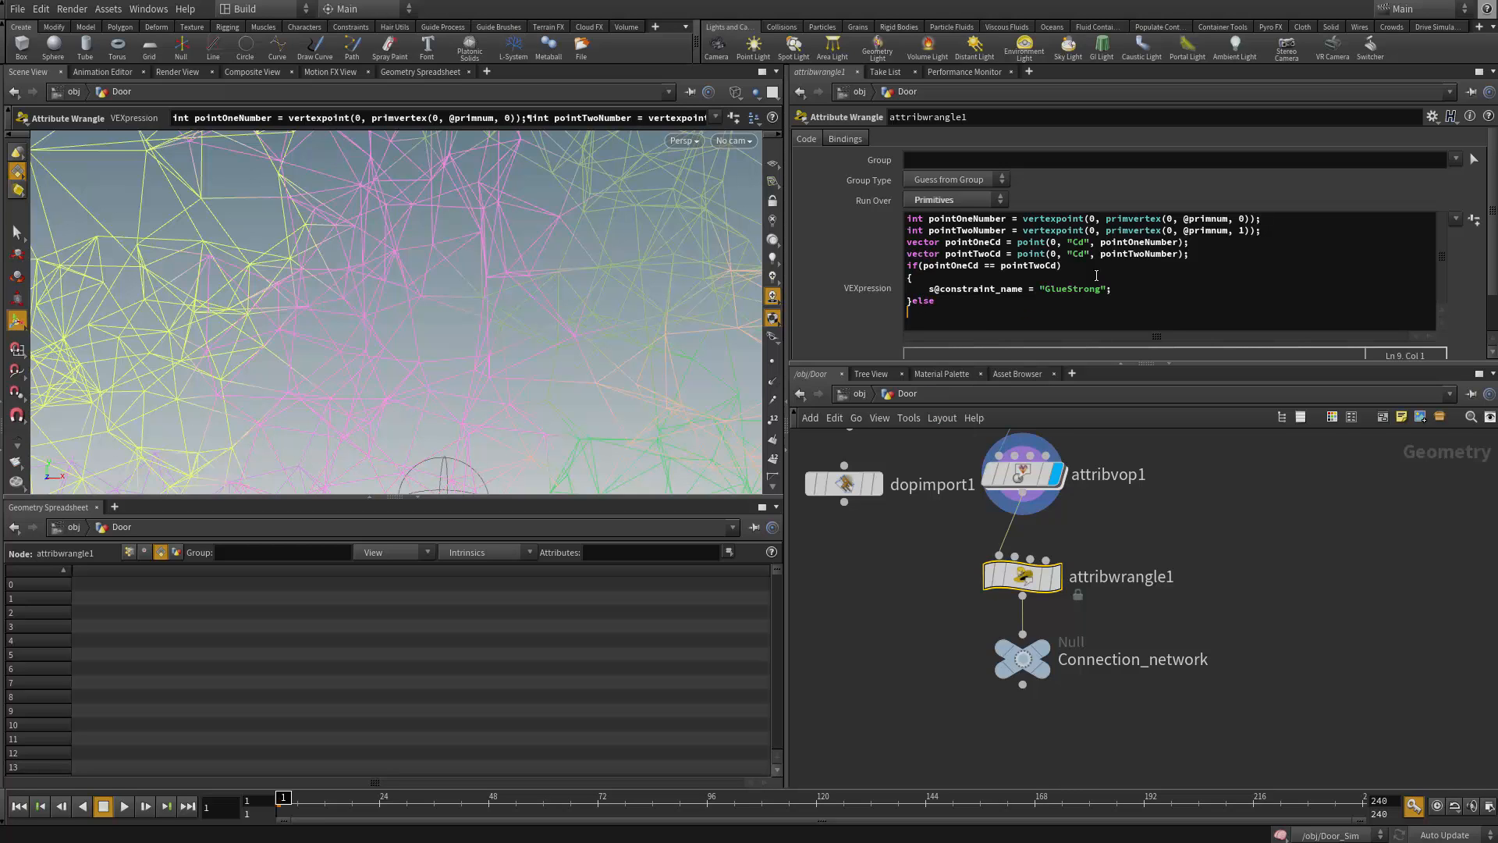
{"action": "type", "text": "{"}
{"action": "key", "text": "Return"}
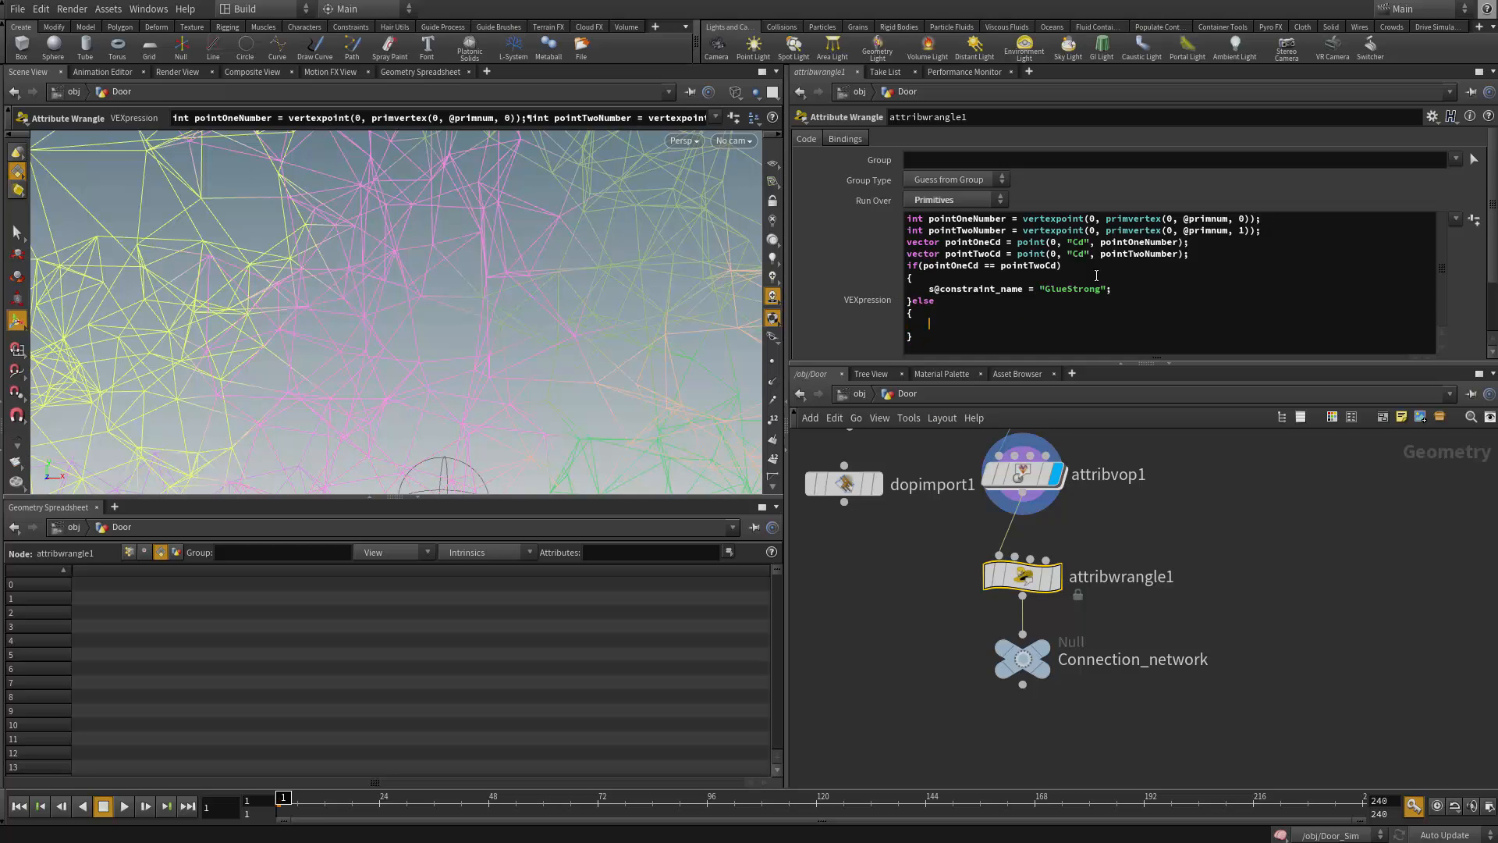
{"action": "type", "text": "s@constraint_name = \"GlueWeak\";"}
{"action": "key", "text": "ctrl+Return"}
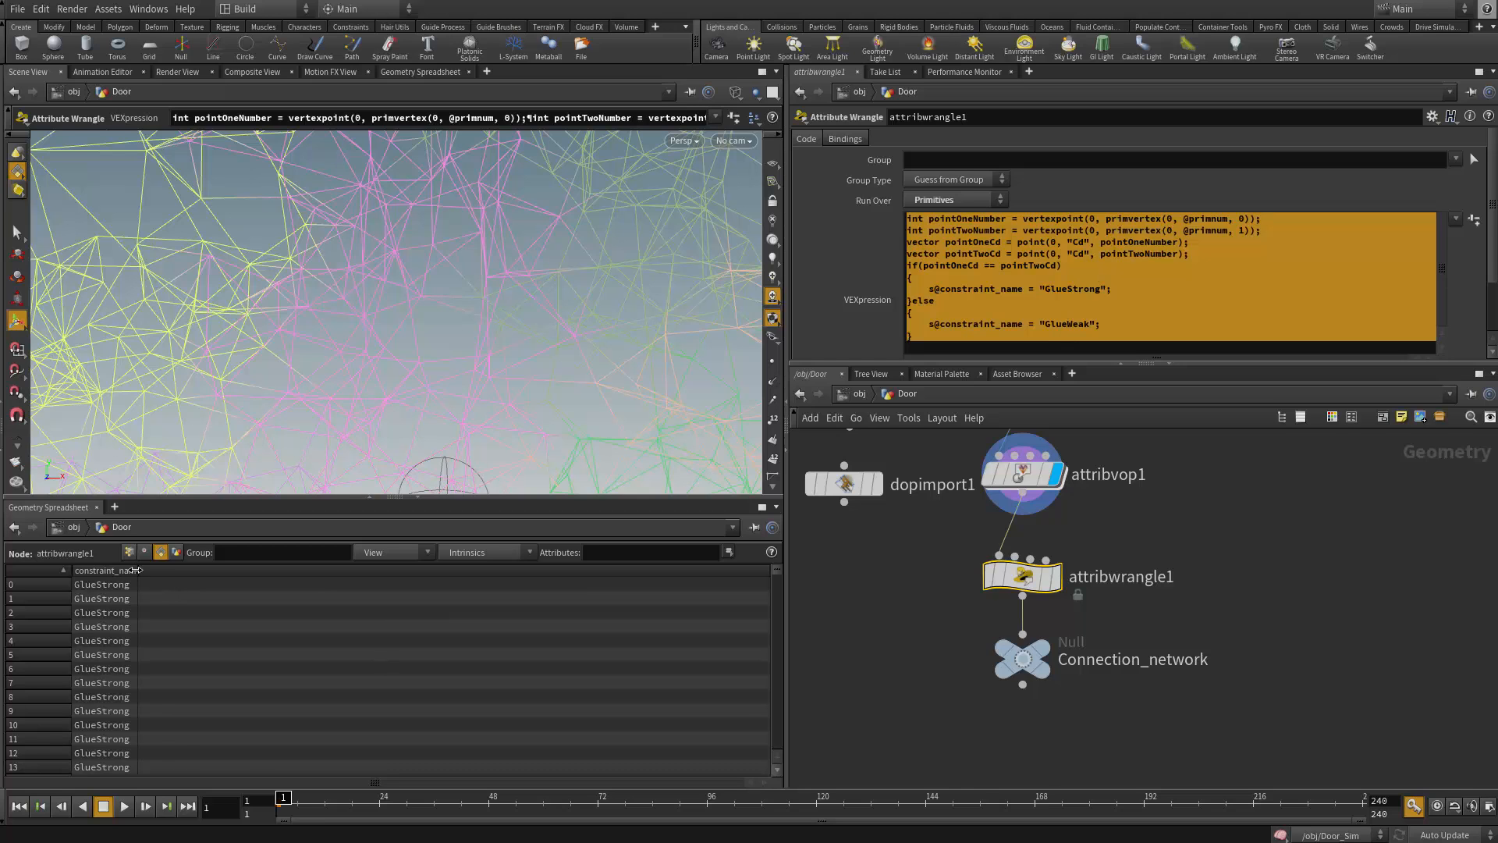
{"action": "left_click_drag", "start_coordinate": [138, 570], "coordinate": [179, 570]}
{"action": "left_click_drag", "start_coordinate": [781, 578], "coordinate": [778, 591]}
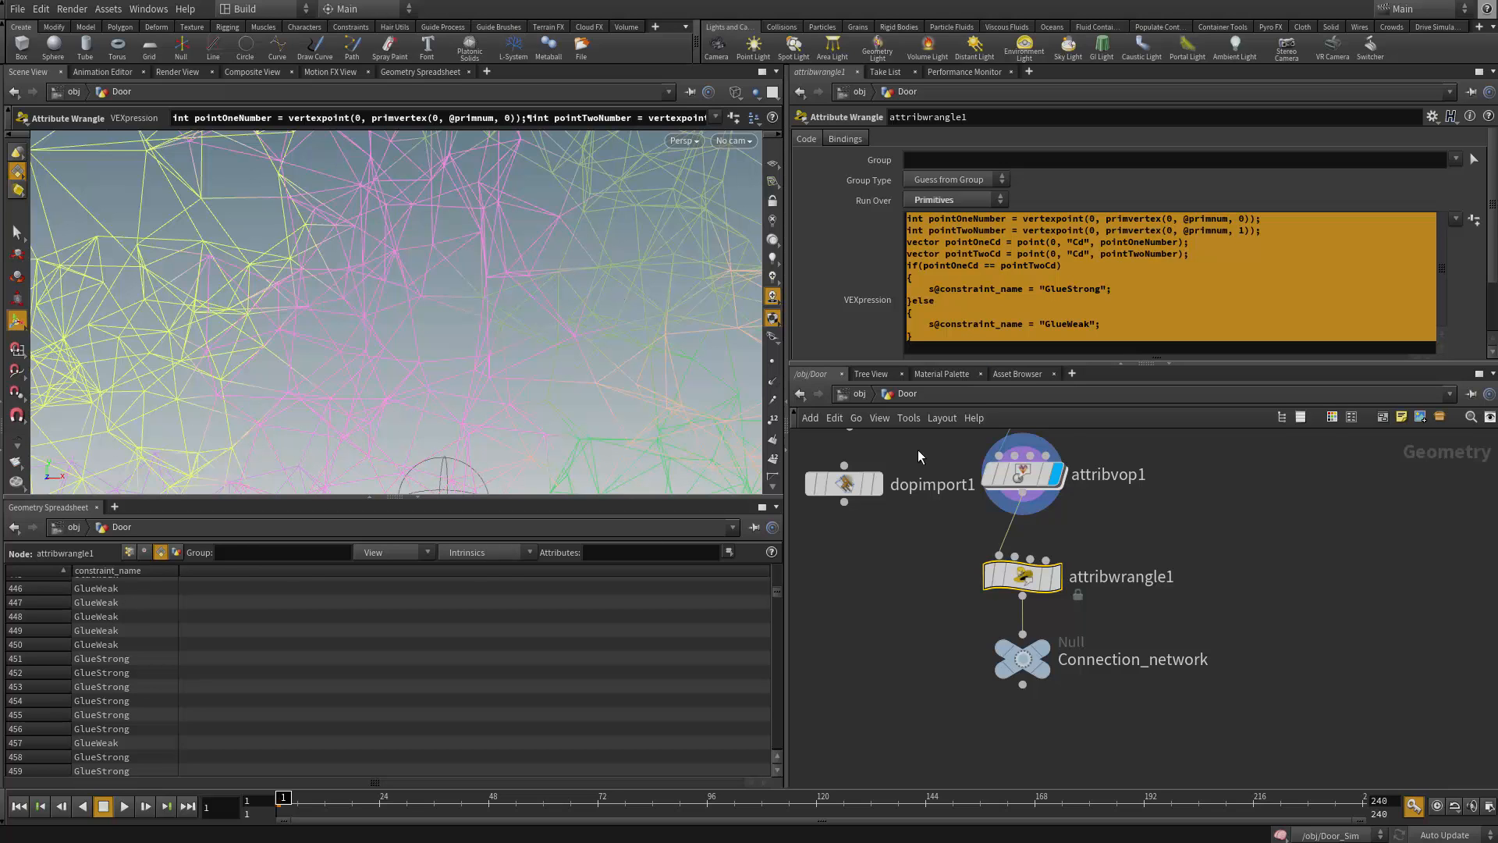
Enter the Door_Sim DOP network and move glueconrel1 to make room above constraintnetwork1
{"action": "left_click", "coordinate": [1251, 525]}
{"action": "key", "text": "u"}
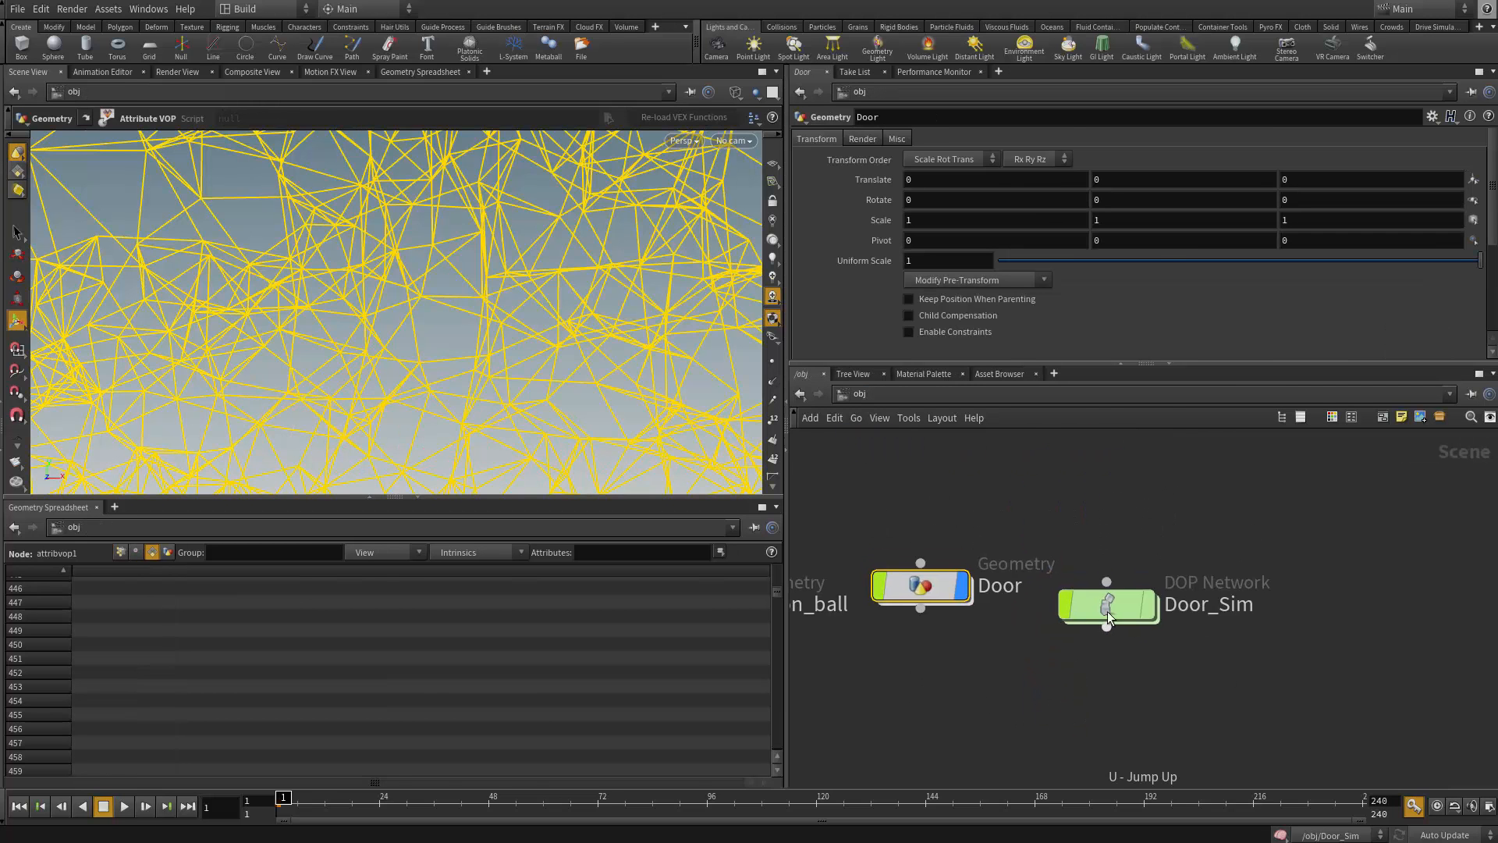
{"action": "double_click", "coordinate": [1107, 611]}
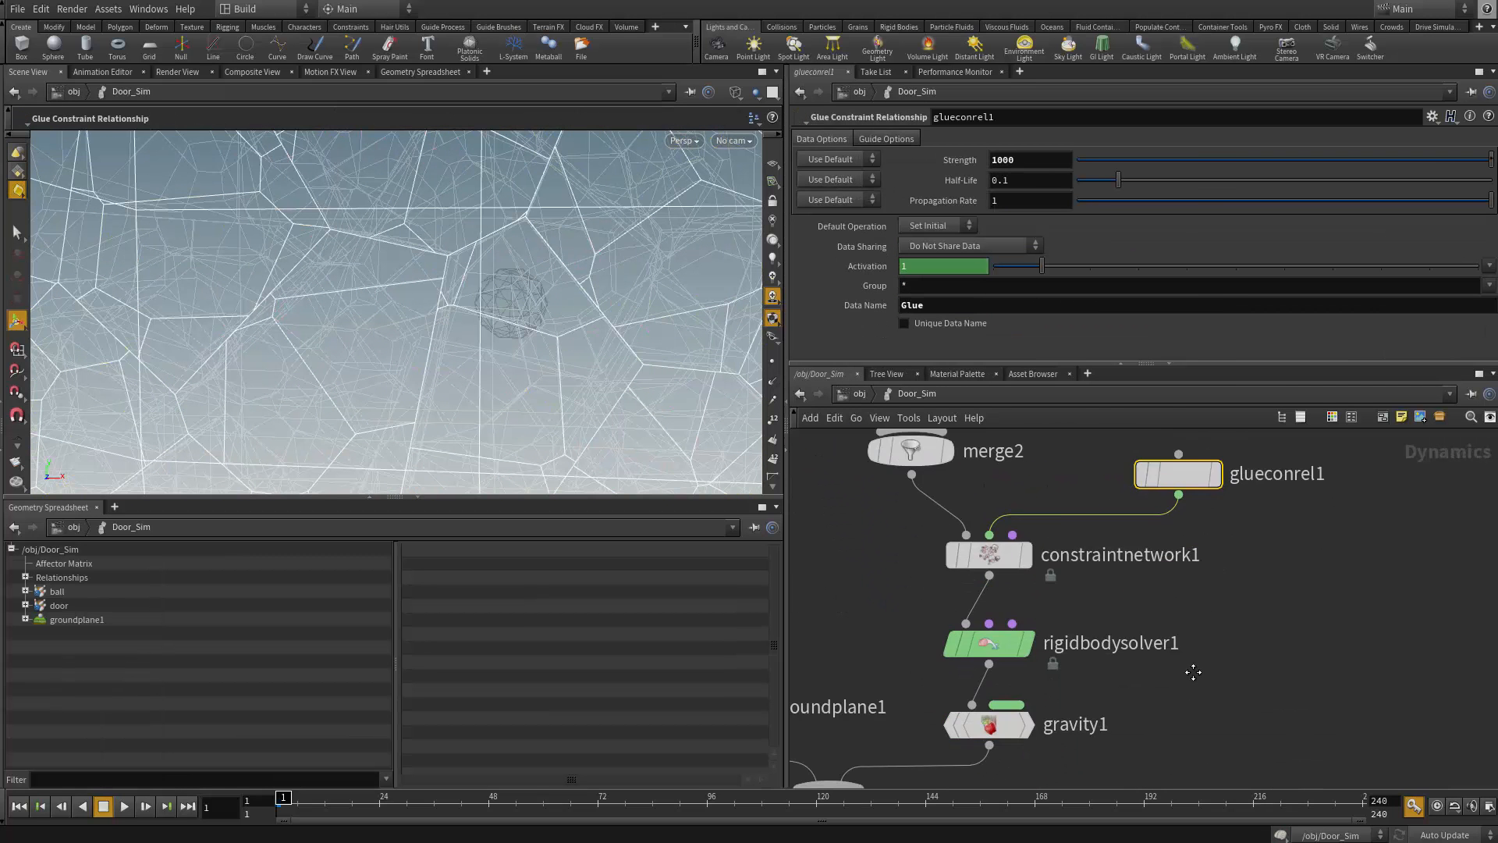
{"action": "middle_click_drag", "start_coordinate": [1193, 672], "coordinate": [1420, 468]}
{"action": "middle_click_drag", "start_coordinate": [1352, 504], "coordinate": [1249, 742]}
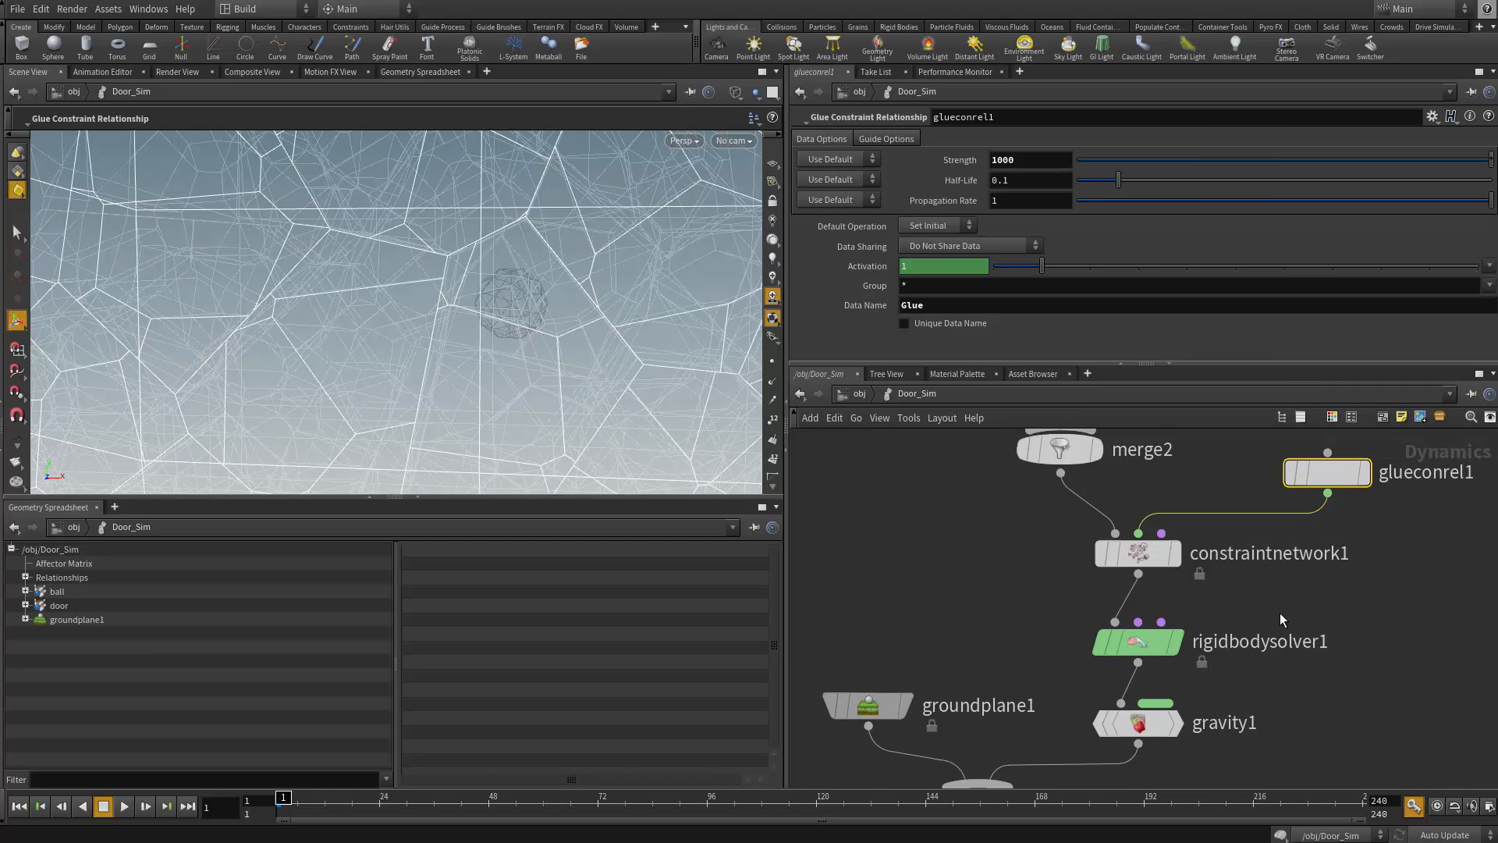
{"action": "middle_click_drag", "start_coordinate": [1280, 614], "coordinate": [1257, 733]}
{"action": "middle_click_drag", "start_coordinate": [1313, 607], "coordinate": [1186, 660]}
{"action": "left_click_drag", "start_coordinate": [1186, 661], "coordinate": [1198, 615]}
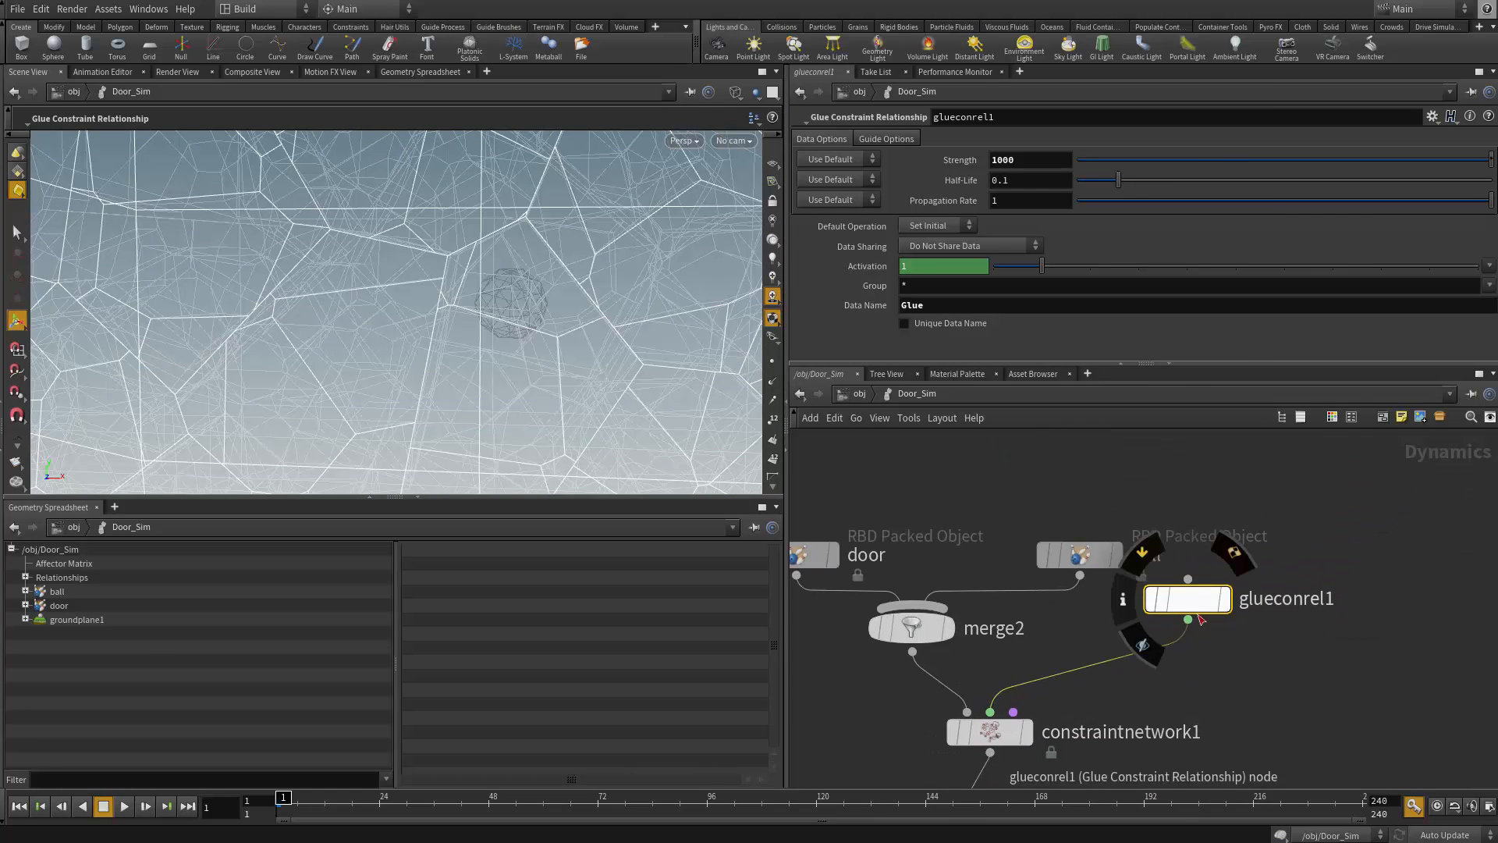
Add a Merge node and wire it between glueconrel1 and the second input of constraintnetwork1
{"action": "key", "text": "Tab"}
{"action": "type", "text": "mer"}
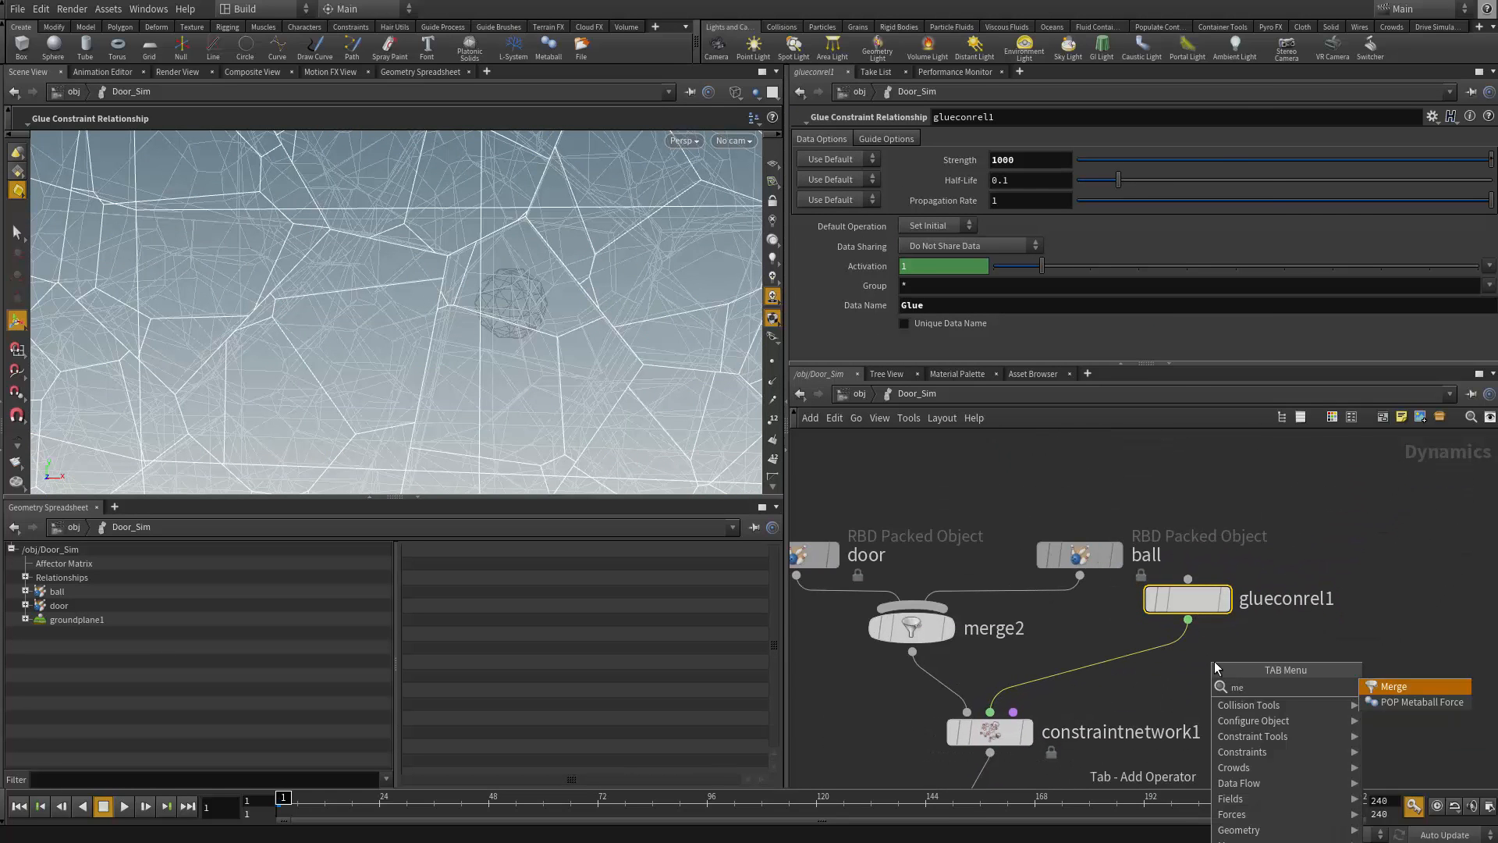
{"action": "key", "text": "Return"}
{"action": "left_click", "coordinate": [1214, 662]}
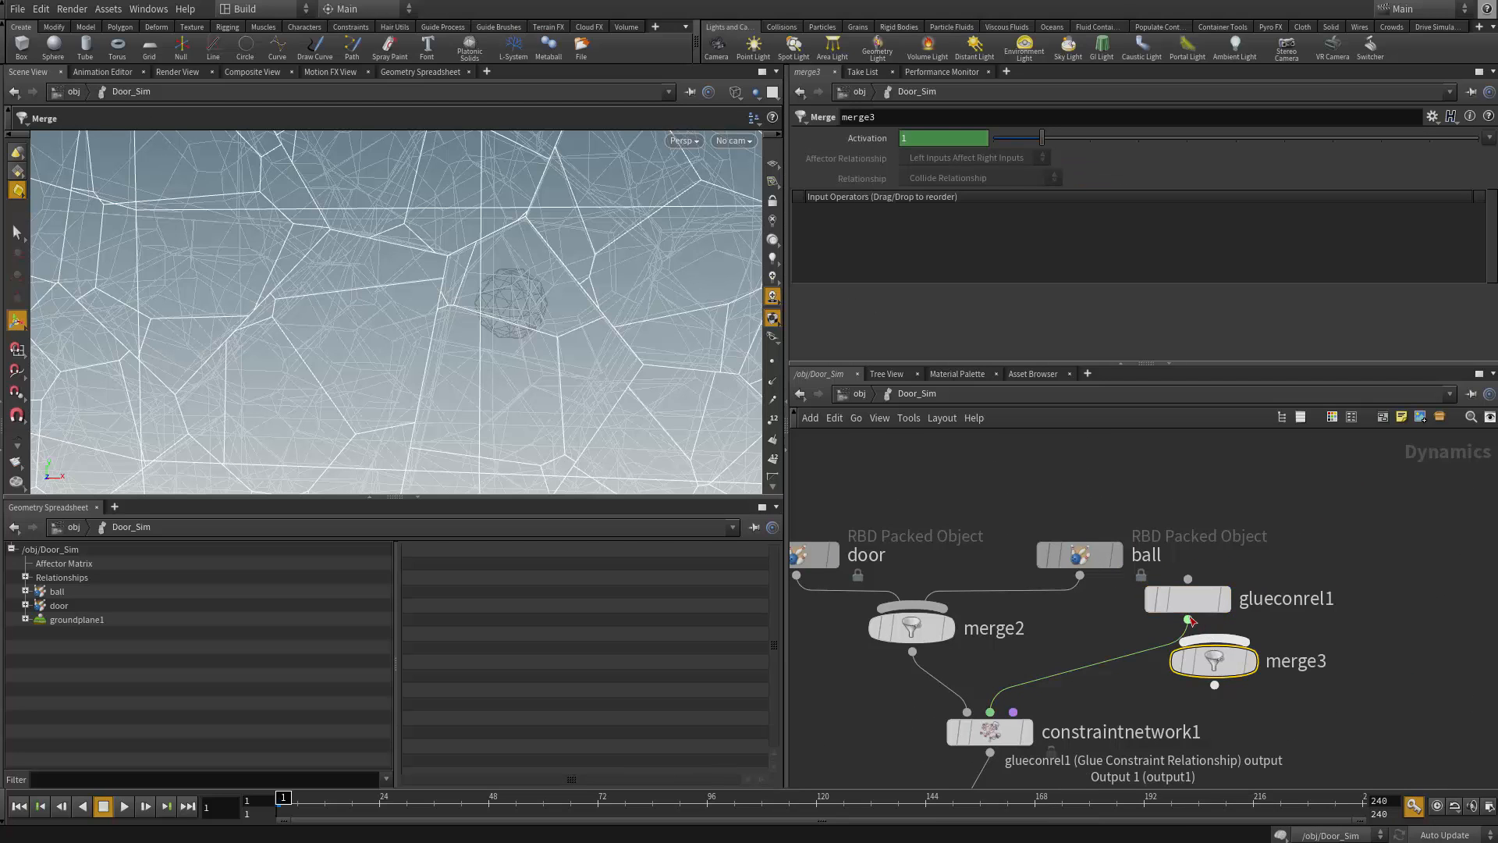
{"action": "left_click_drag", "start_coordinate": [1214, 685], "coordinate": [989, 711]}
{"action": "left_click_drag", "start_coordinate": [1215, 597], "coordinate": [1174, 600]}
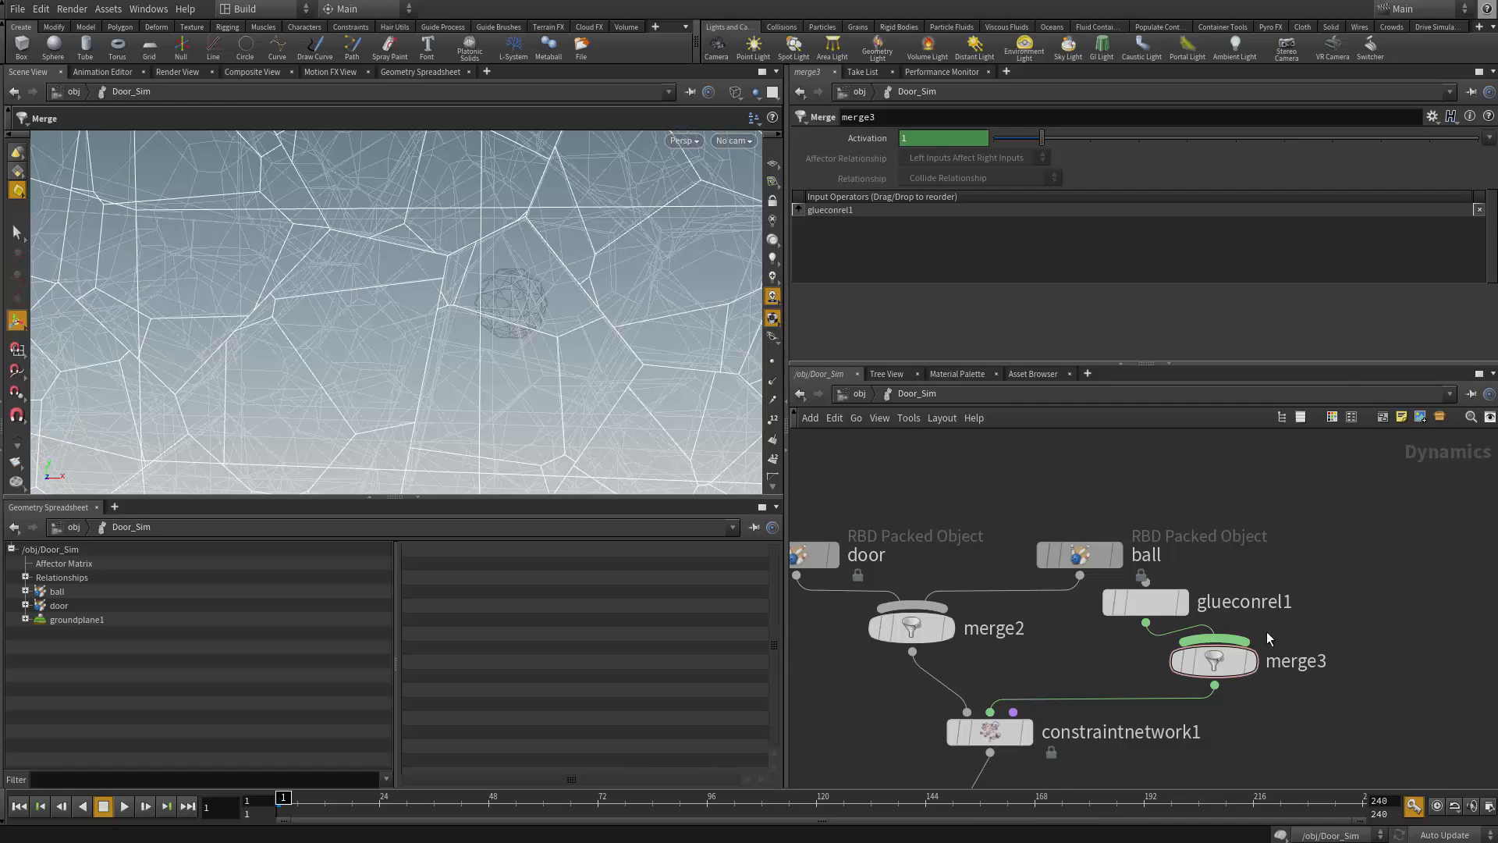
Add a second Glue Constraint Relationship wired into merge3 and place it beside glueconrel1
{"action": "left_click", "coordinate": [1229, 637]}
{"action": "key", "text": "Tab"}
{"action": "type", "text": "glue"}
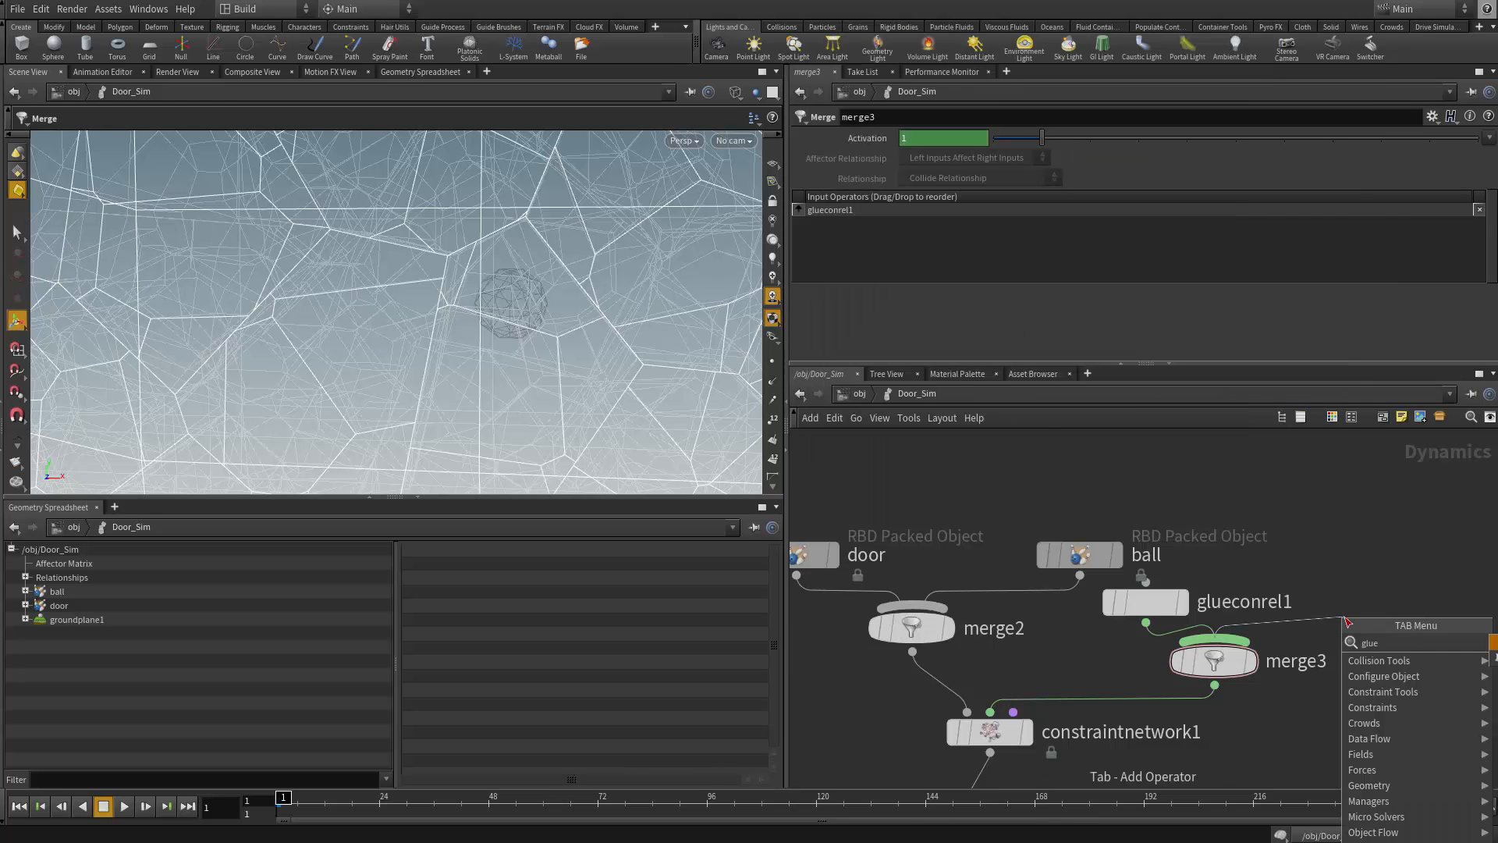
{"action": "key", "text": "Return"}
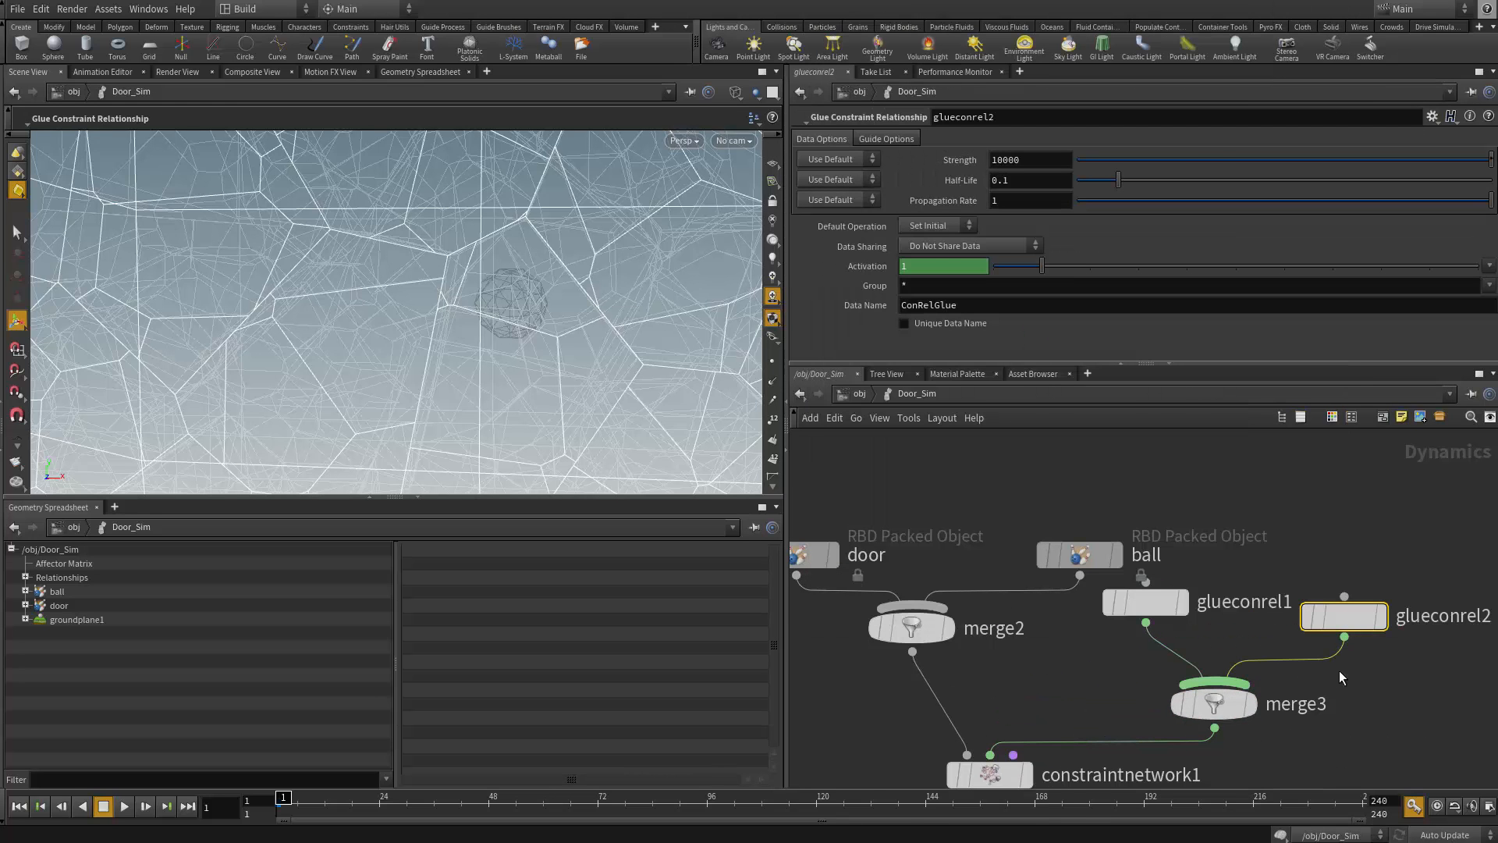
{"action": "middle_click_drag", "start_coordinate": [1339, 671], "coordinate": [1184, 669]}
{"action": "left_click_drag", "start_coordinate": [1192, 611], "coordinate": [1234, 597]}
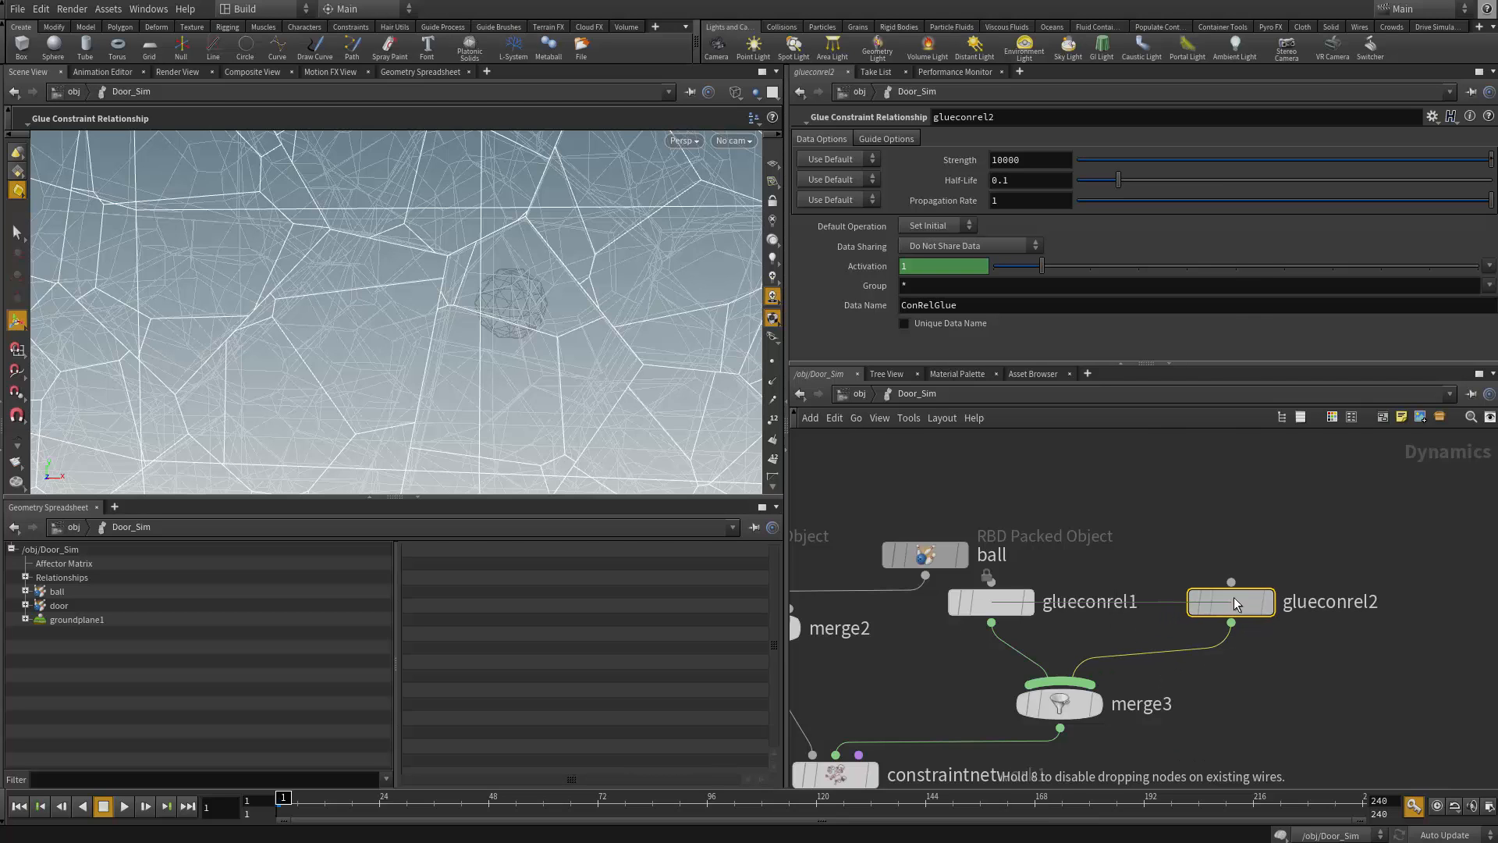
Set the Data Name of glueconrel2 to GlueWeak
{"action": "double_click", "coordinate": [967, 305]}
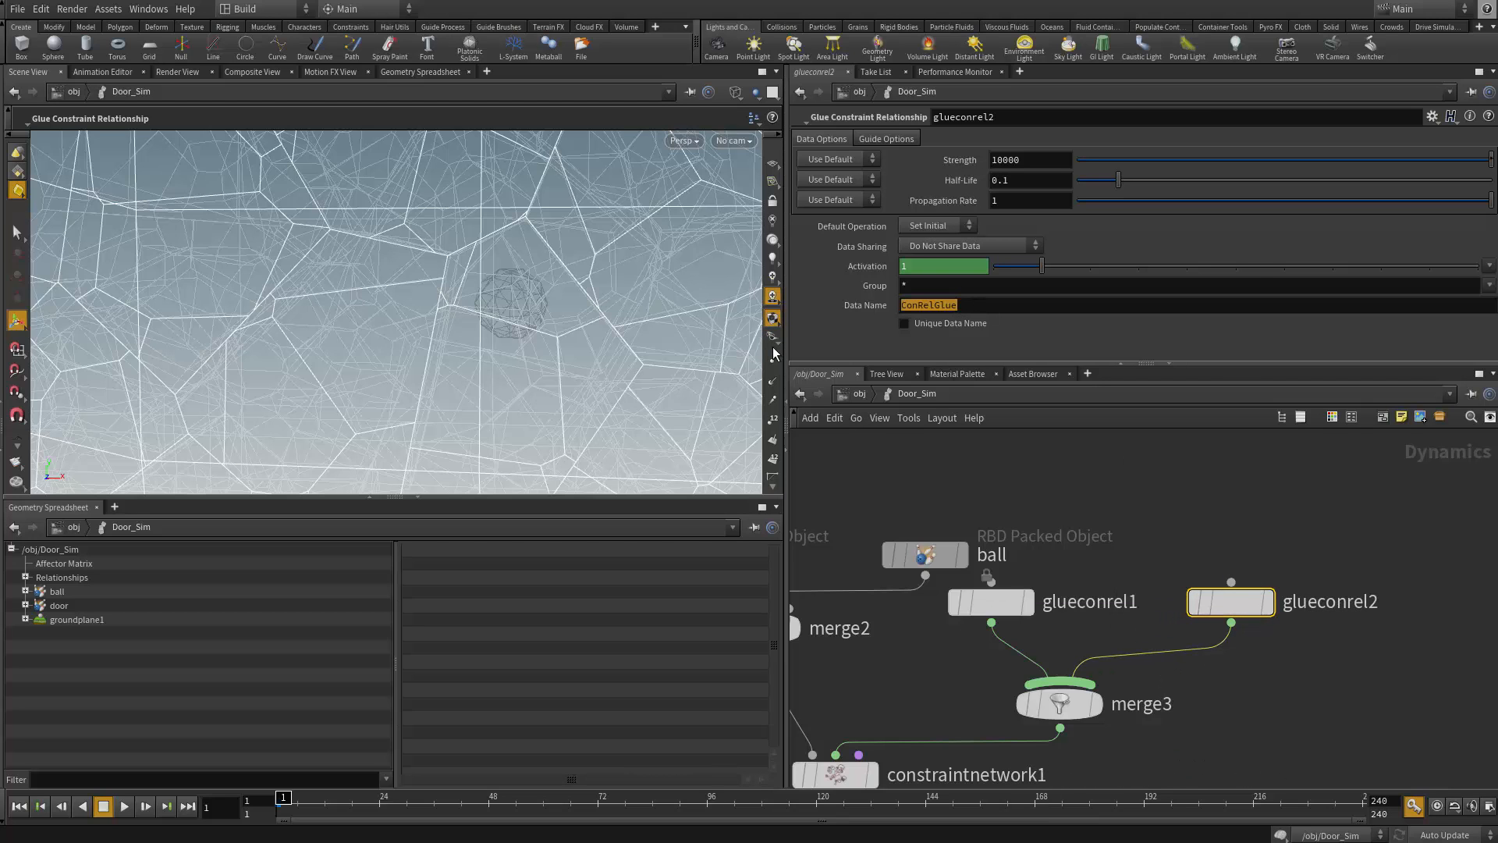
{"action": "type", "text": "GlueWeak"}
{"action": "key", "text": "Return"}
{"action": "right_click_drag", "start_coordinate": [611, 356], "coordinate": [511, 304], "text": "alt"}
{"action": "left_click_drag", "start_coordinate": [511, 304], "coordinate": [426, 308], "text": "alt"}
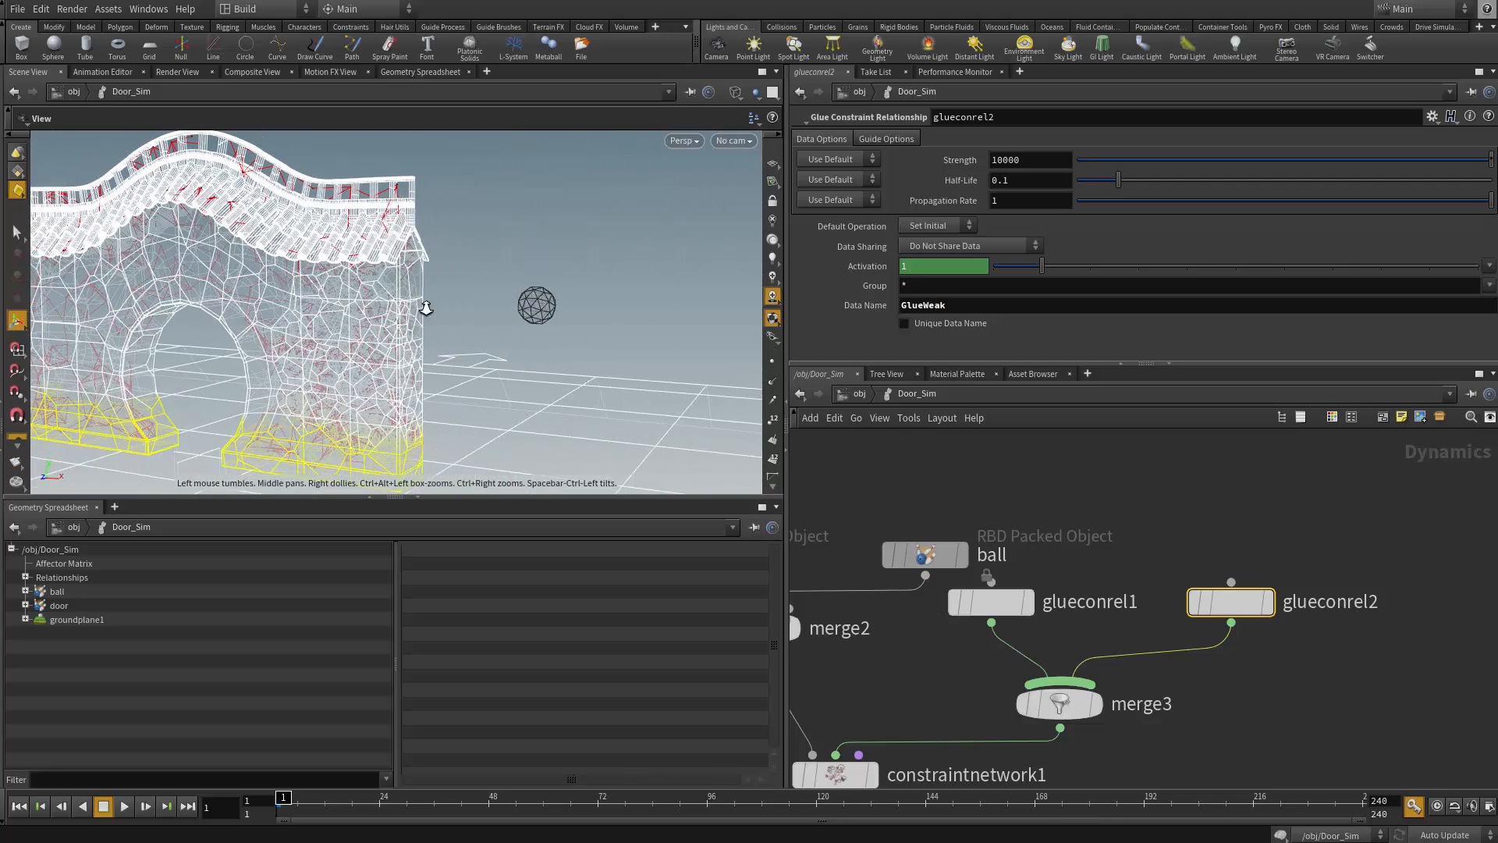
{"action": "right_click_drag", "start_coordinate": [426, 308], "coordinate": [415, 306], "text": "alt"}
{"action": "middle_click_drag", "start_coordinate": [415, 306], "coordinate": [501, 292], "text": "alt"}
{"action": "right_click_drag", "start_coordinate": [468, 273], "coordinate": [529, 242], "text": "alt"}
{"action": "middle_click_drag", "start_coordinate": [452, 232], "coordinate": [489, 274], "text": "alt"}
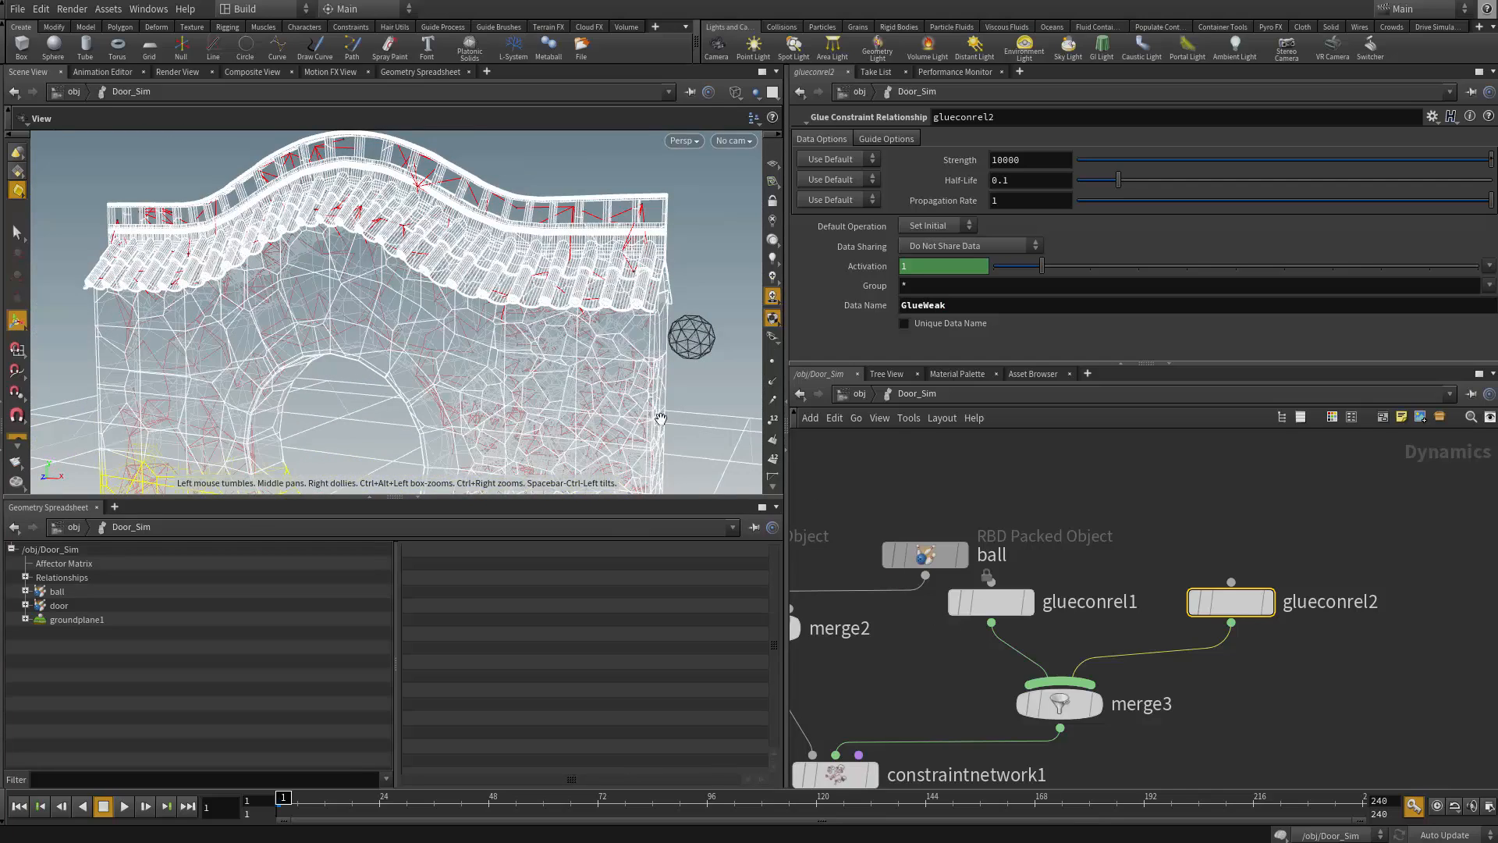
Change the Data Name of glueconrel1 to GlueSrong
{"action": "left_click", "coordinate": [989, 603]}
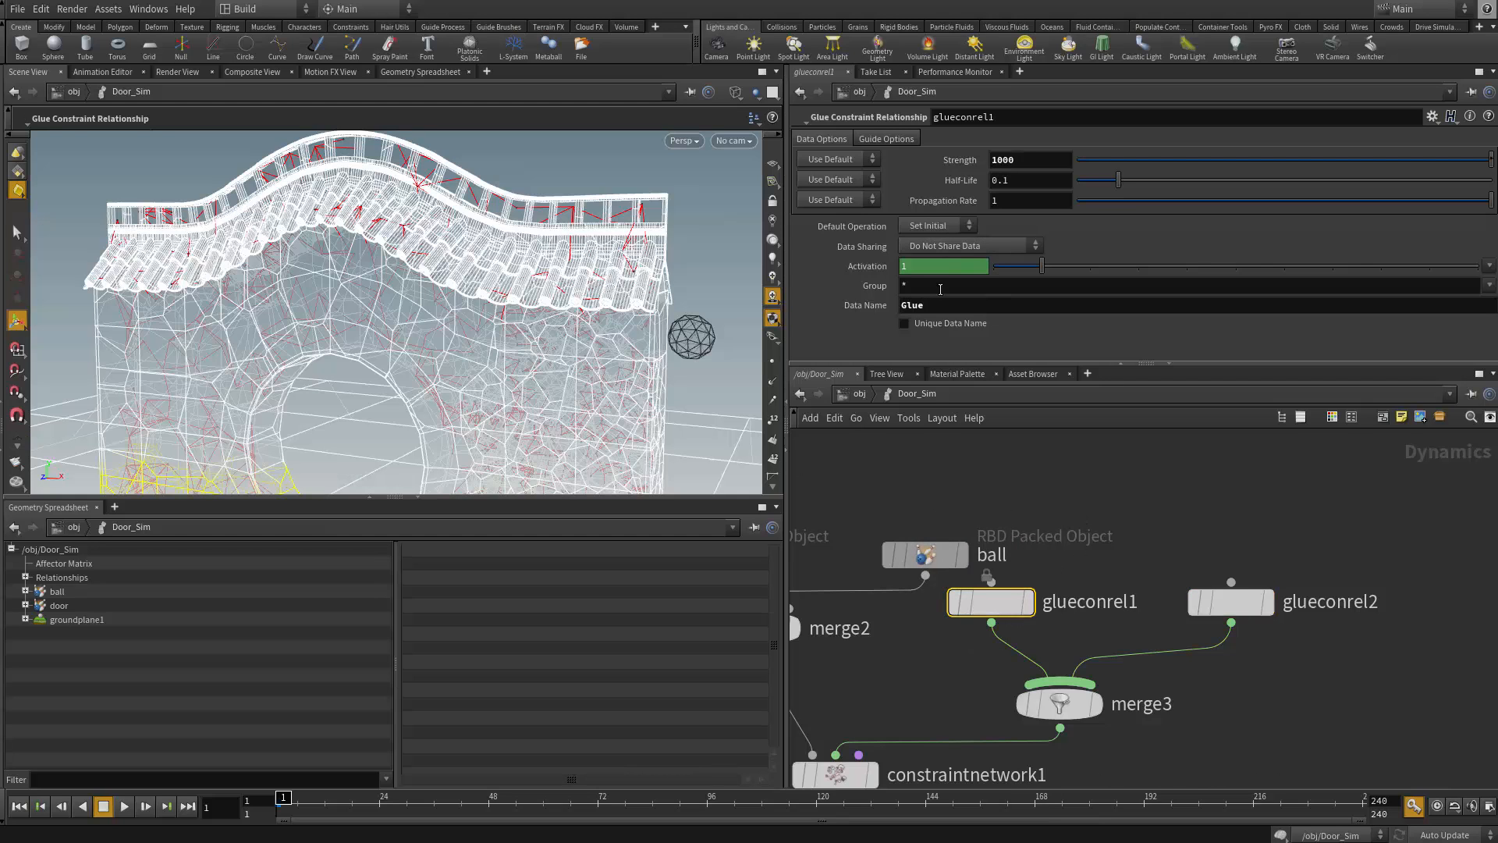
{"action": "type", "text": "Sr"}
{"action": "type", "text": "t"}
{"action": "type", "text": "ng"}
{"action": "left_click", "coordinate": [1056, 498]}
Return to the Door network and check the spelling of the constraint names in the attribwrangle1 code
{"action": "middle_click_drag", "start_coordinate": [1029, 484], "coordinate": [988, 455]}
{"action": "key", "text": "u"}
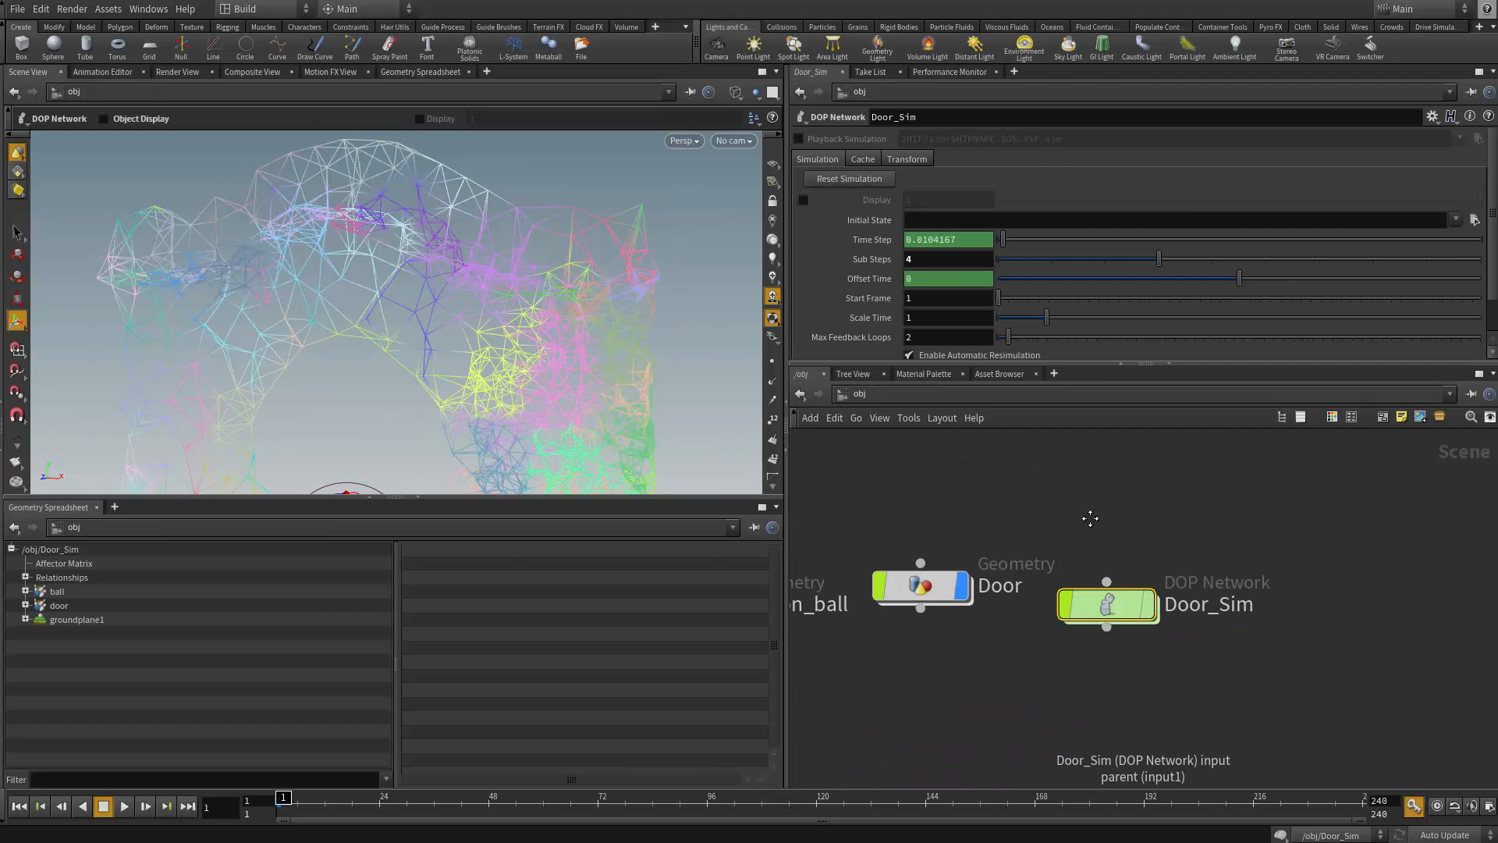
{"action": "middle_click_drag", "start_coordinate": [1090, 518], "coordinate": [1125, 479]}
{"action": "double_click", "coordinate": [961, 549]}
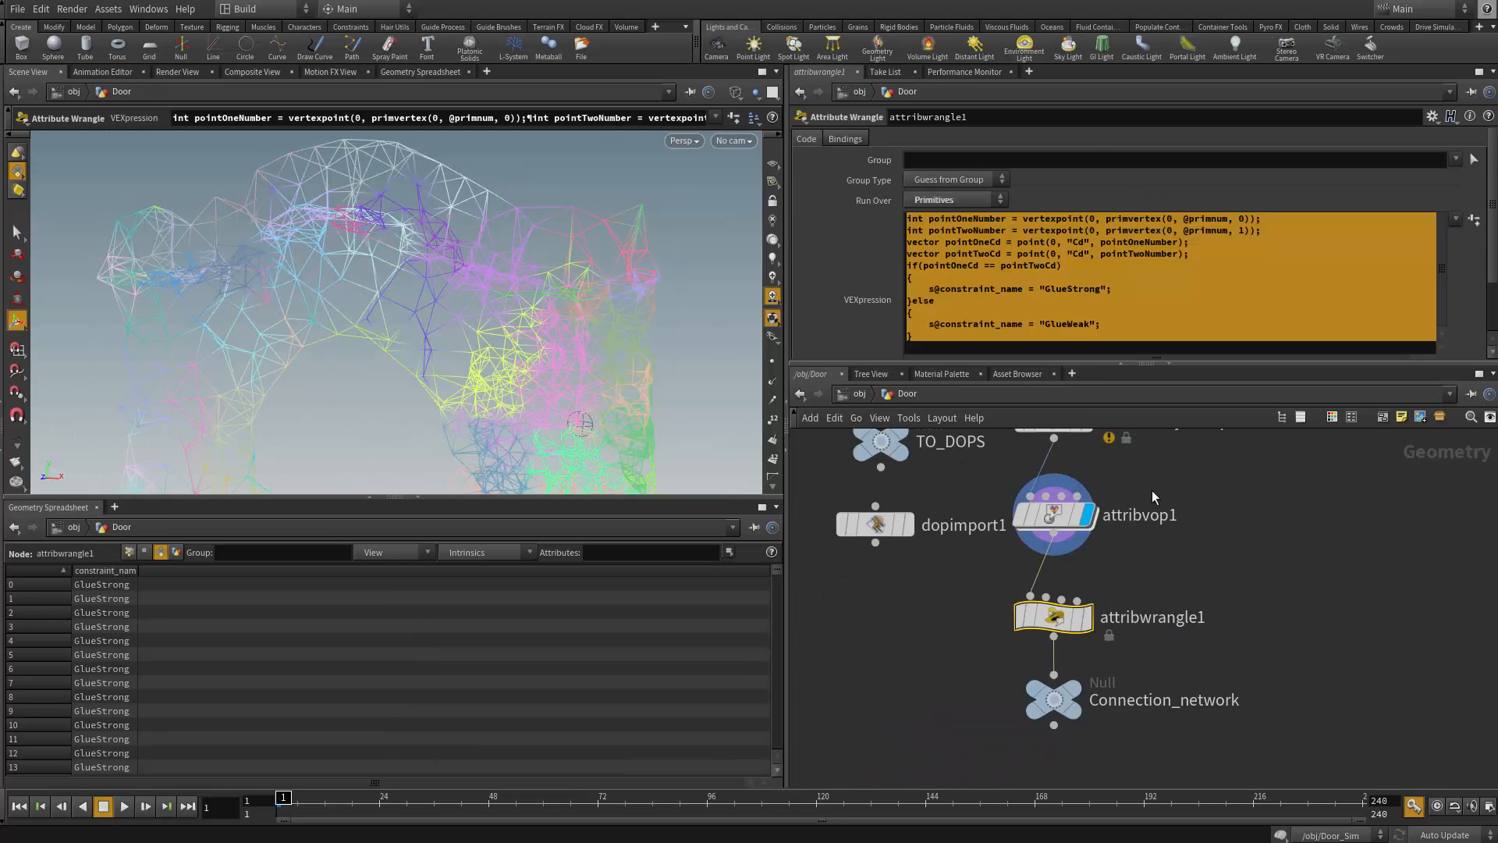
{"action": "double_click", "coordinate": [1073, 288]}
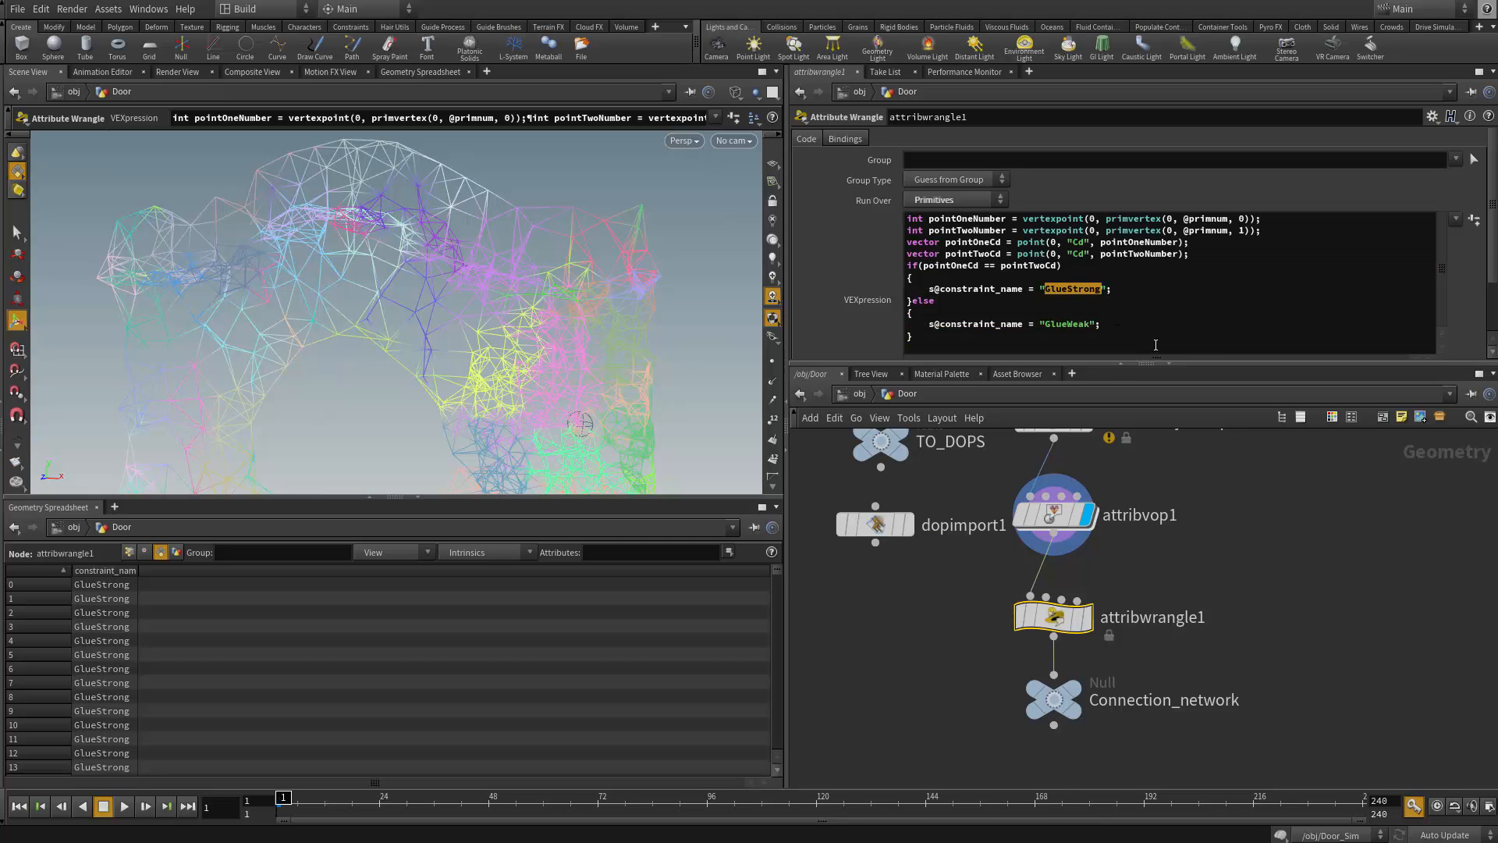
{"action": "left_click", "coordinate": [1223, 509]}
{"action": "left_click", "coordinate": [1152, 324]}
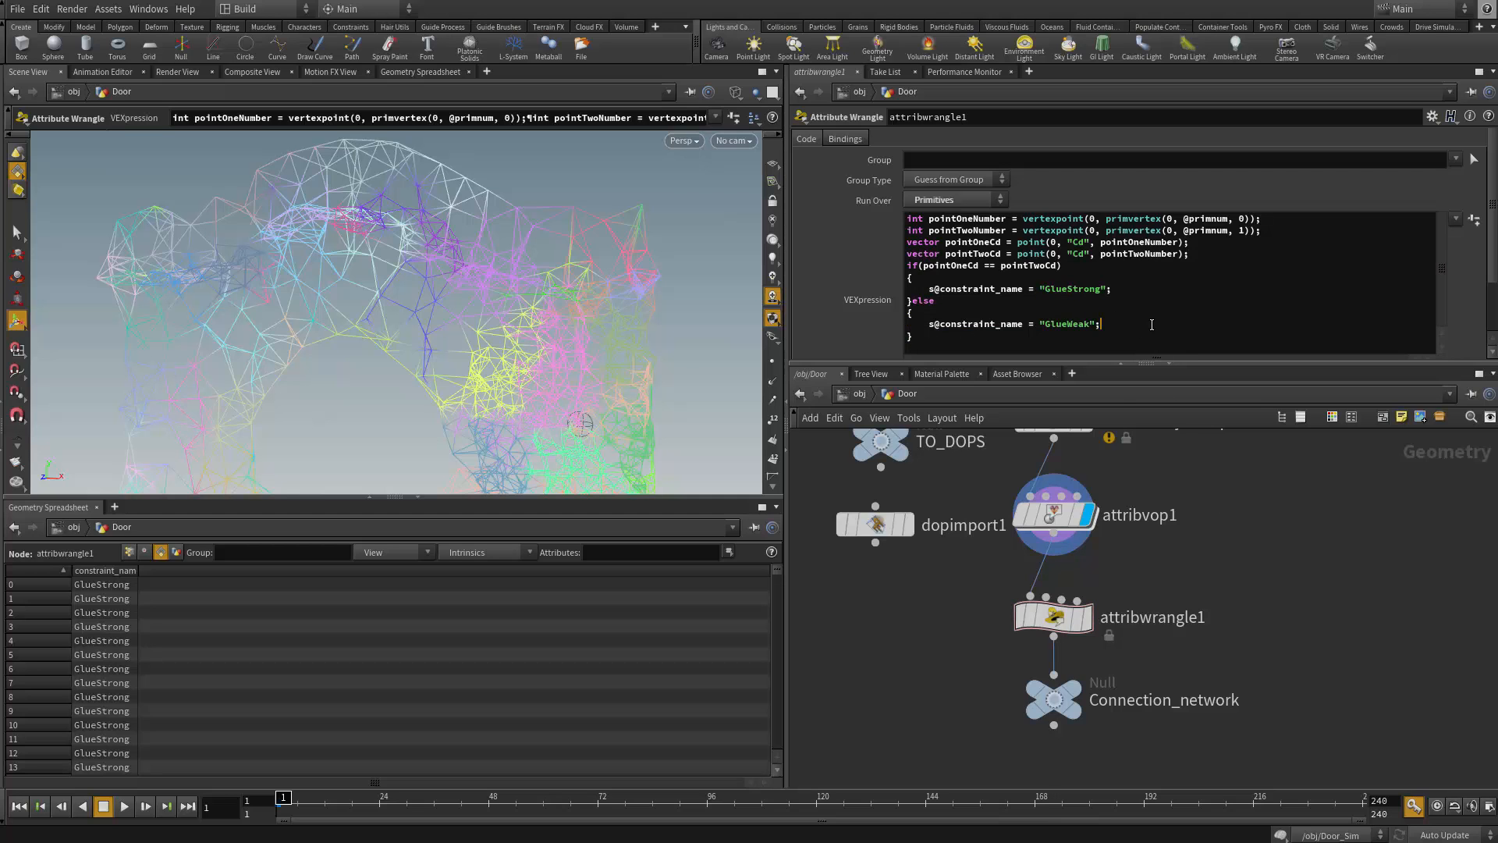
{"action": "type", "text": "u"}
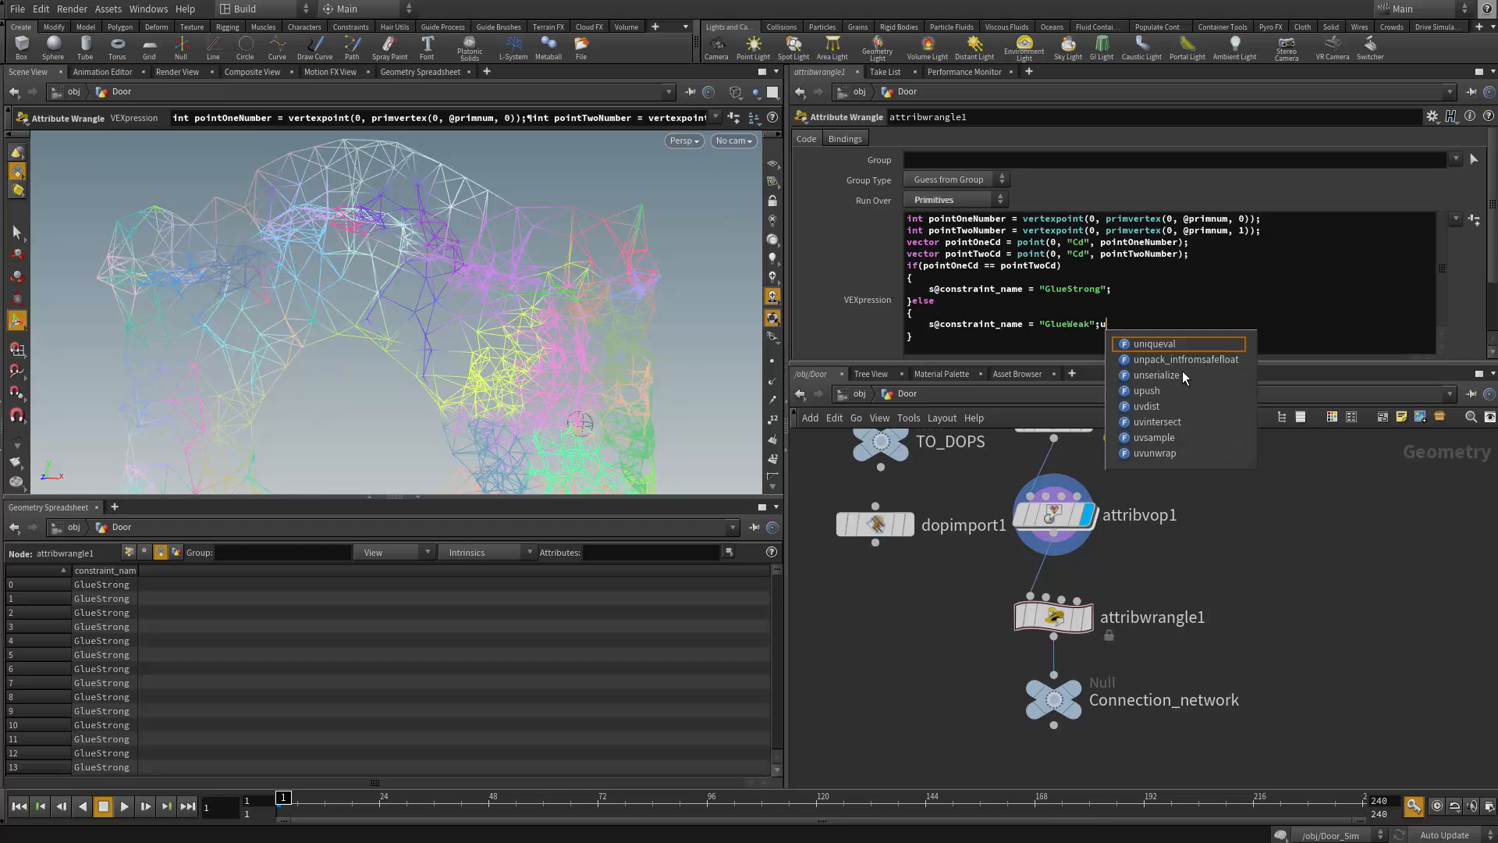
{"action": "key", "text": "BackSpace"}
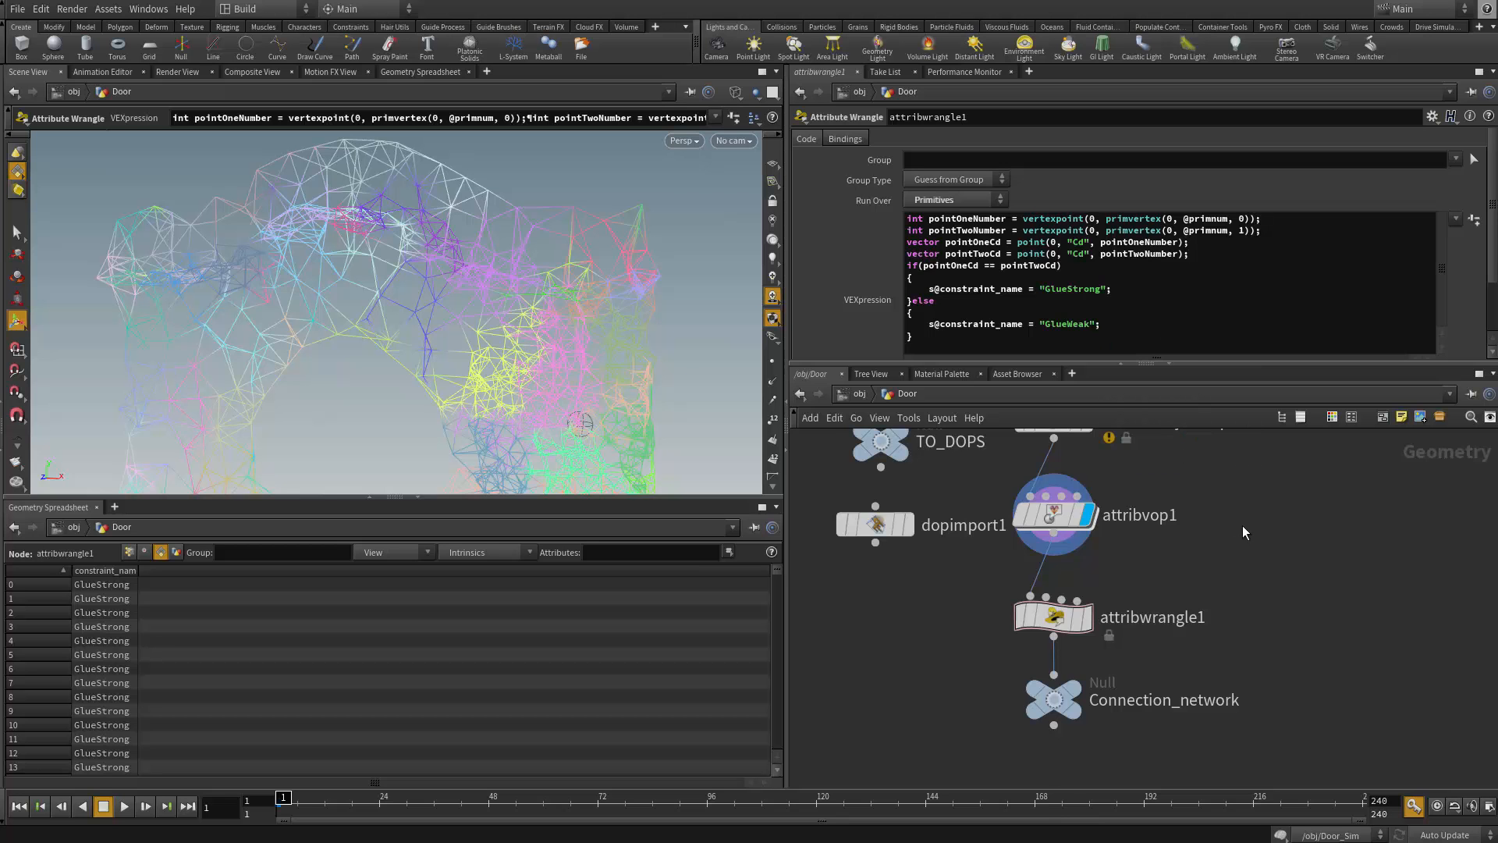
Go back into Door_Sim and correct the Data Name of glueconrel1 to GlueStrong
{"action": "key", "text": "u"}
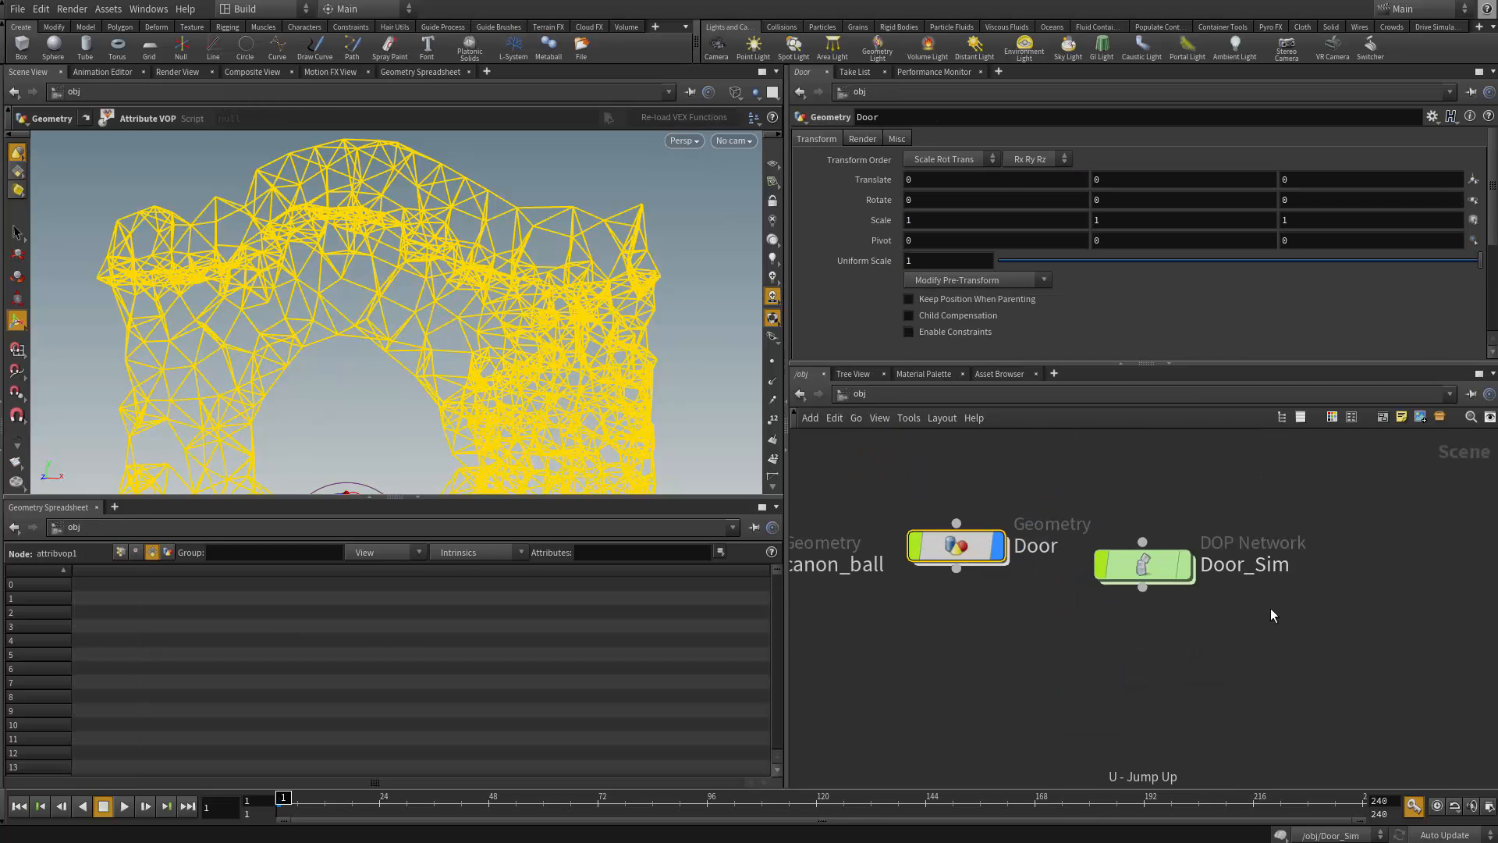
{"action": "double_click", "coordinate": [1150, 555]}
{"action": "middle_click_drag", "start_coordinate": [1179, 493], "coordinate": [1163, 472]}
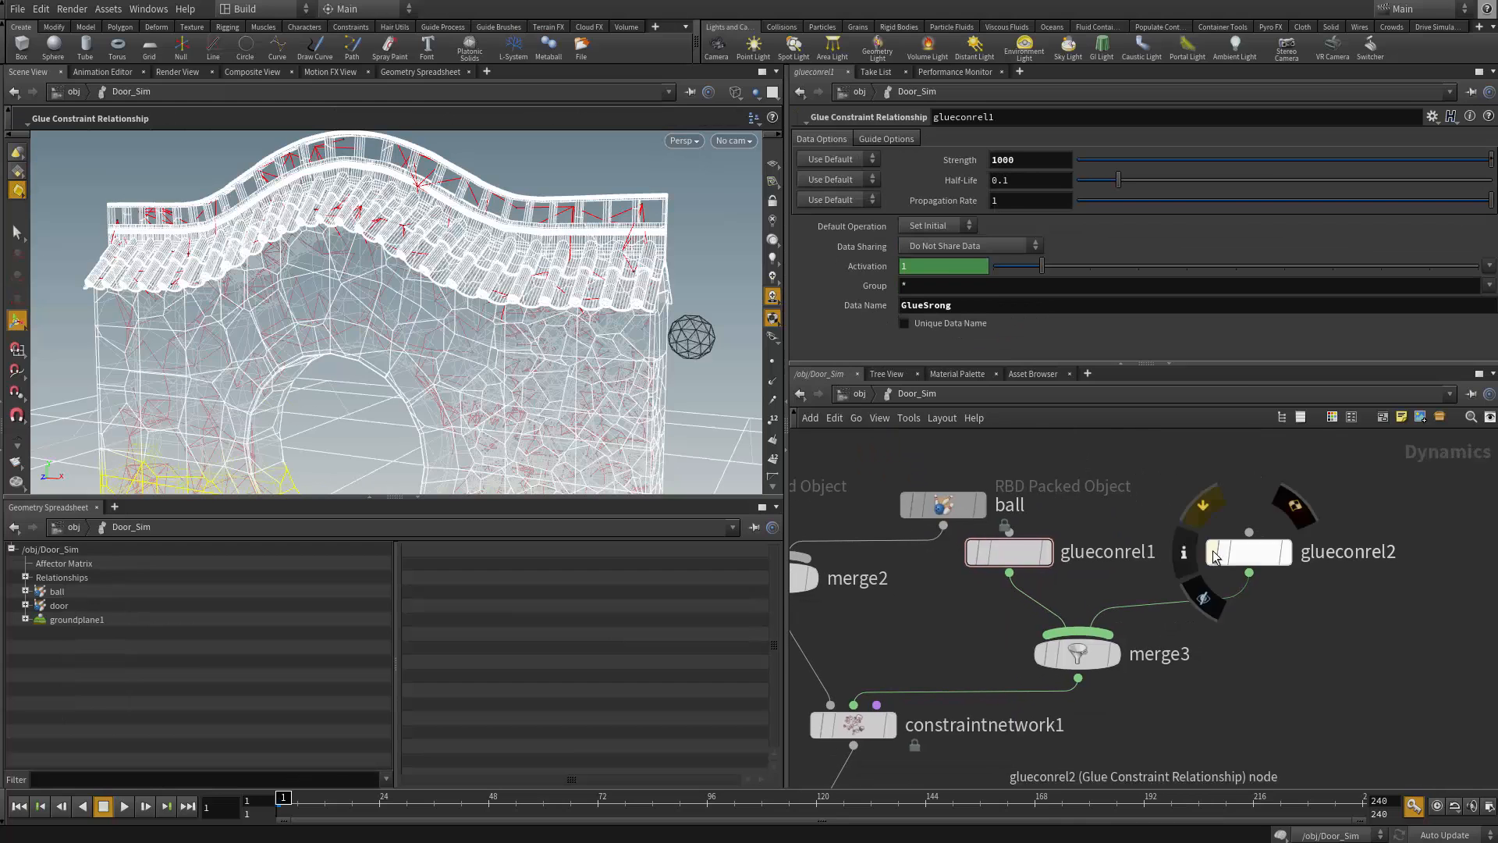
{"action": "left_click", "coordinate": [1008, 552]}
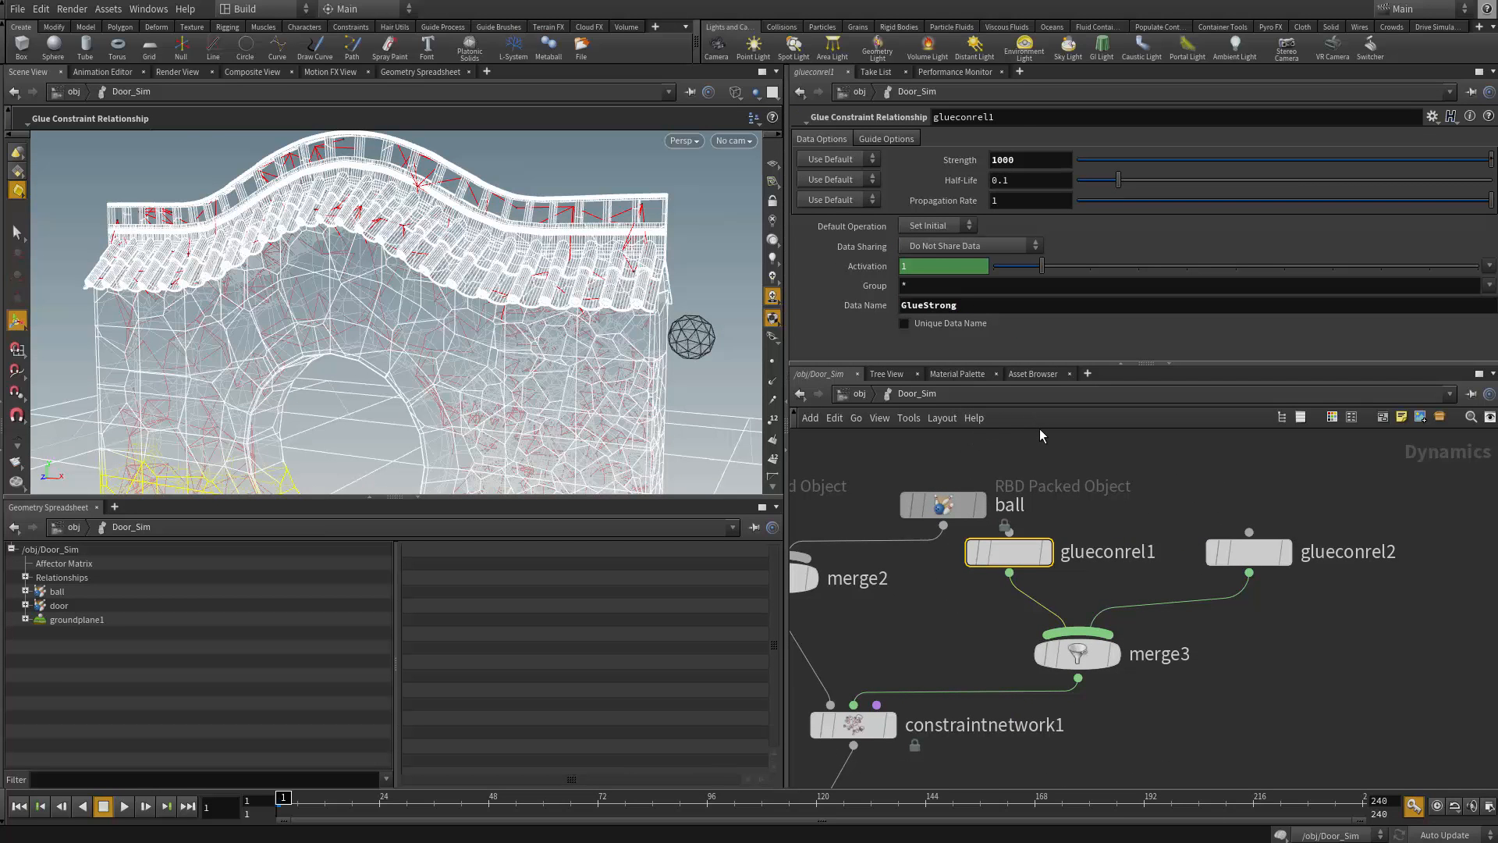
Set the guide colour of glueconrel1 to dark blue (0, 0, 0.5) and close the colour editor
{"action": "key", "text": "Escape"}
{"action": "left_click_drag", "start_coordinate": [435, 365], "coordinate": [372, 350]}
{"action": "right_click_drag", "start_coordinate": [372, 351], "coordinate": [468, 353]}
{"action": "middle_click_drag", "start_coordinate": [468, 352], "coordinate": [687, 357]}
{"action": "left_click_drag", "start_coordinate": [449, 265], "coordinate": [441, 316]}
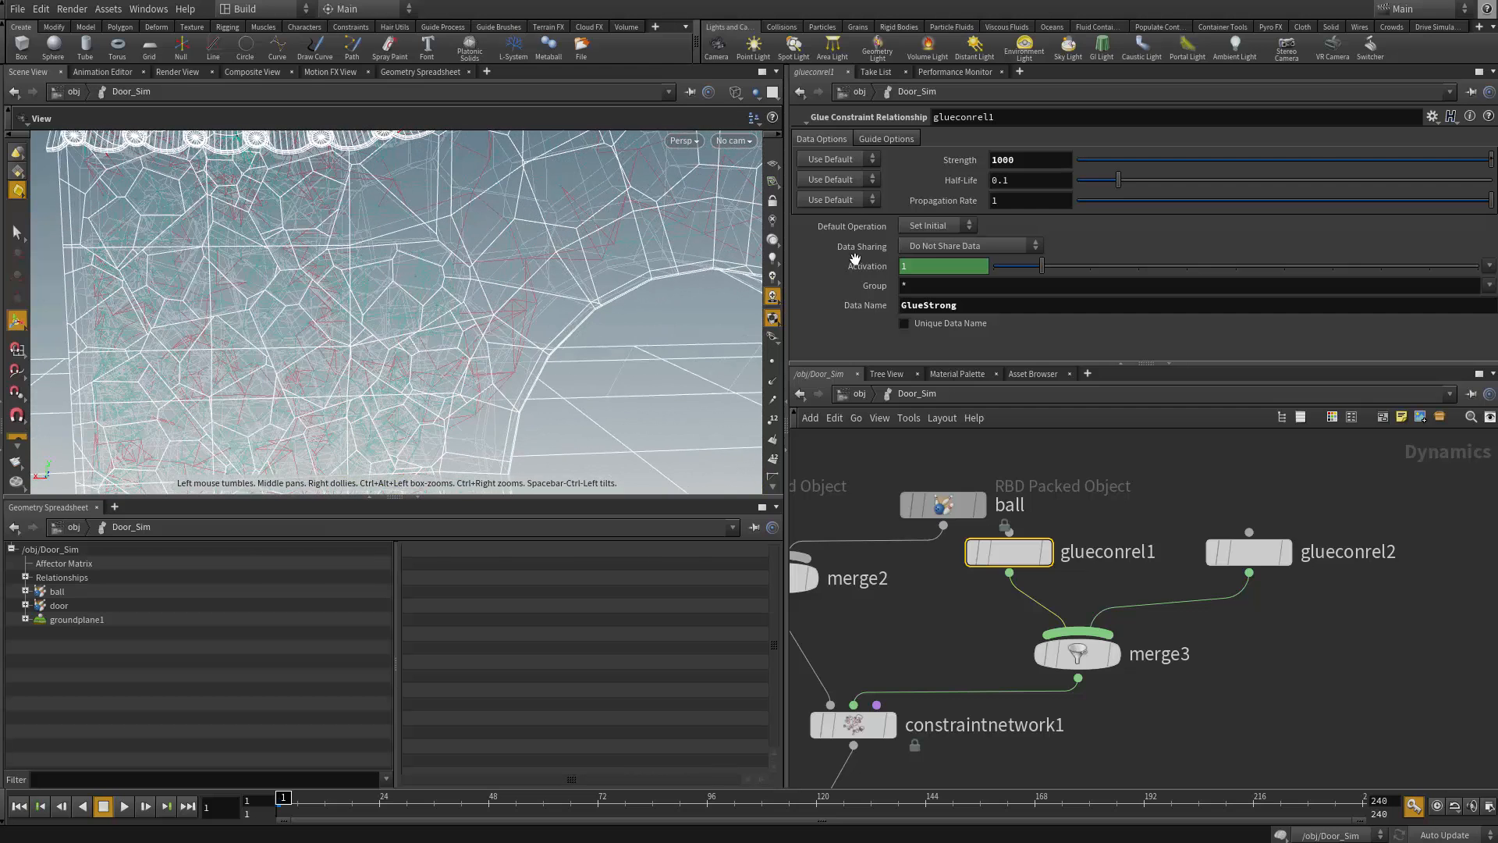
{"action": "left_click", "coordinate": [903, 138]}
{"action": "left_click", "coordinate": [918, 160]}
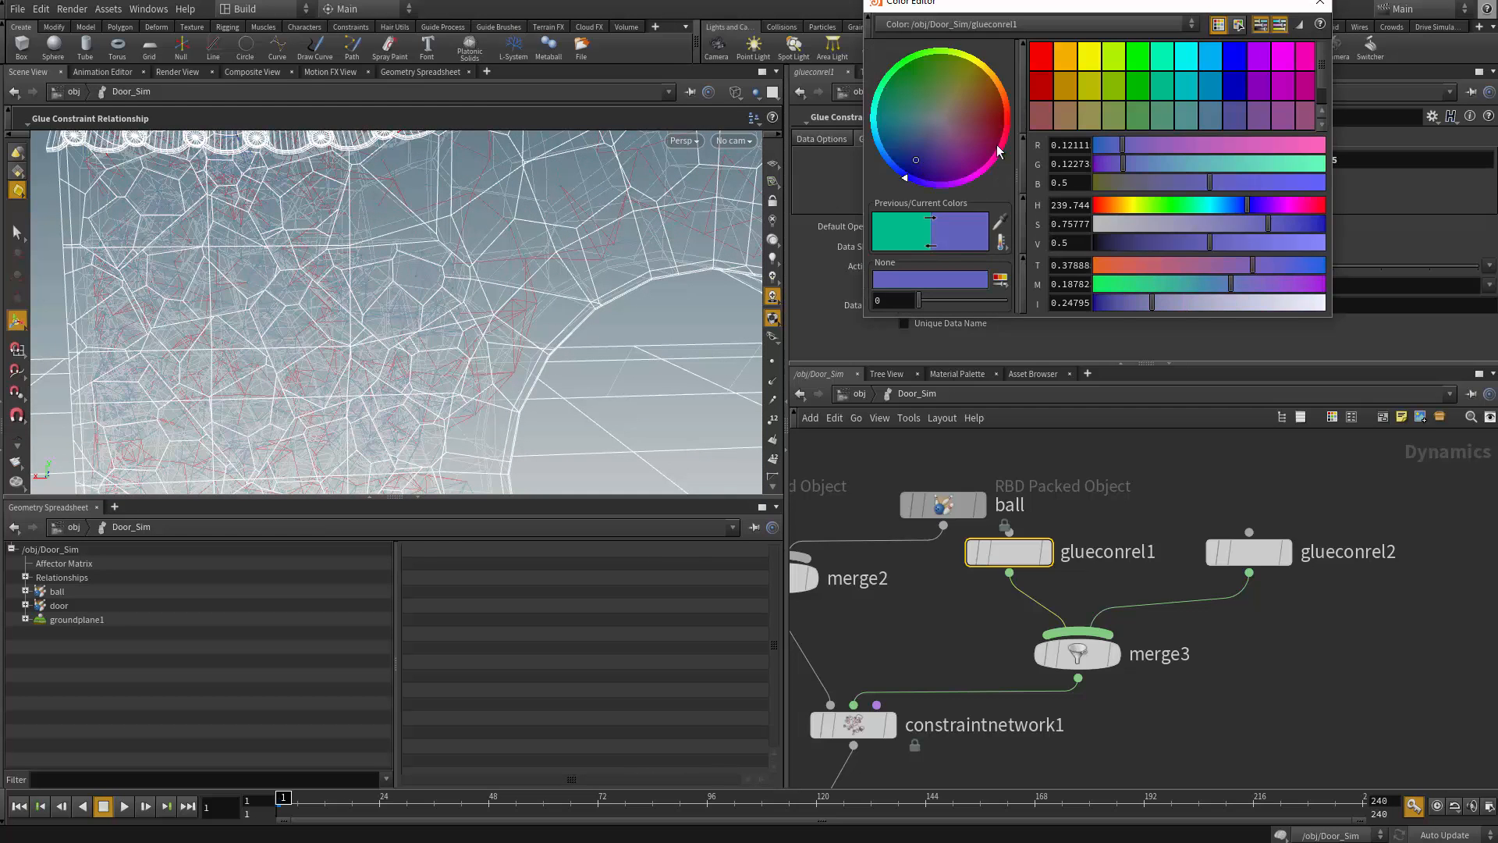
{"action": "left_click", "coordinate": [1042, 83]}
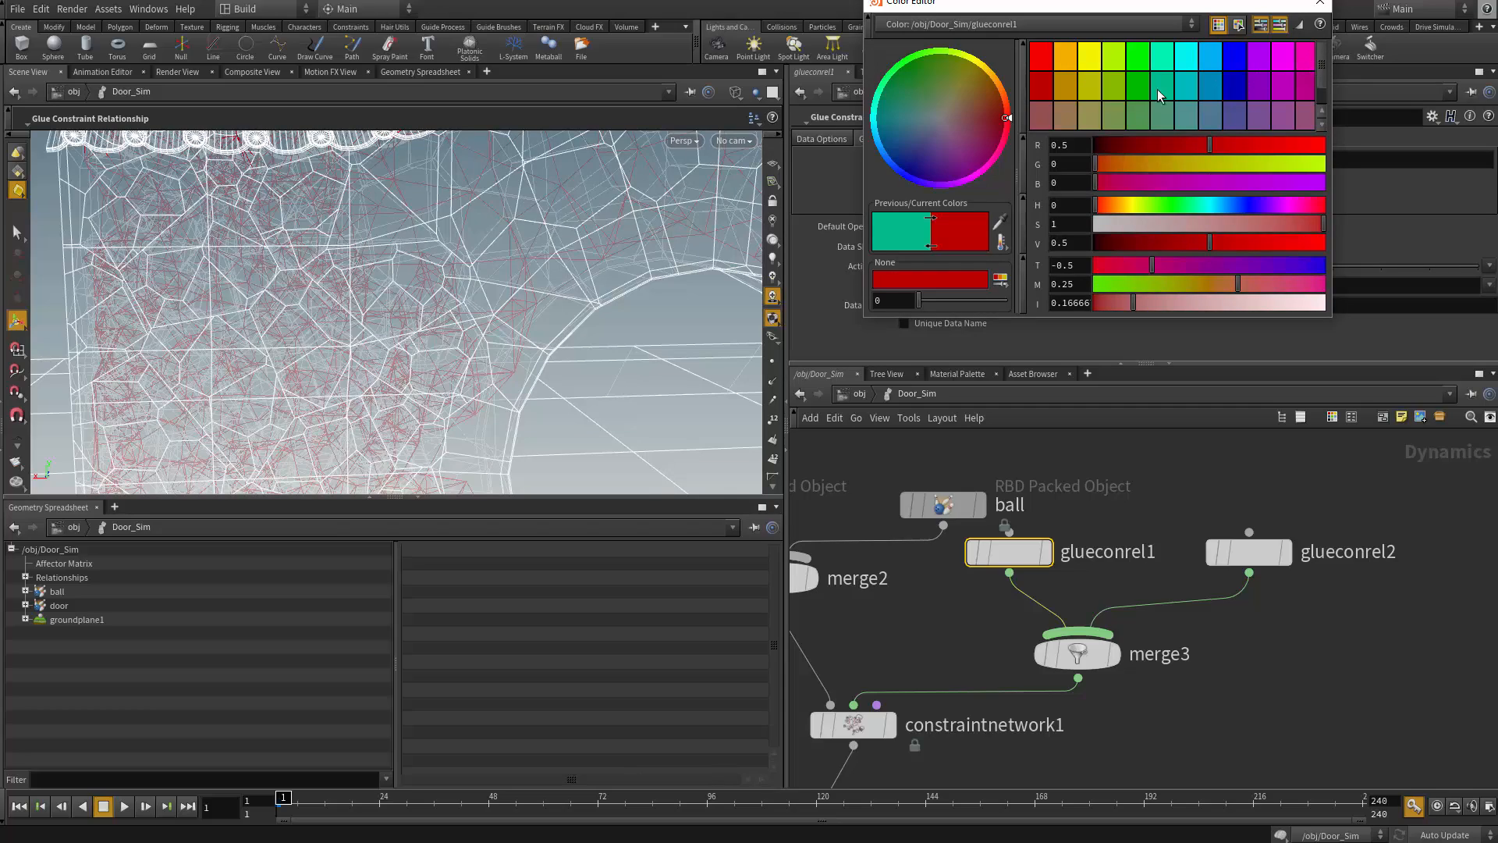
{"action": "left_click", "coordinate": [1236, 90]}
{"action": "right_click_drag", "start_coordinate": [460, 283], "coordinate": [319, 210], "text": "alt"}
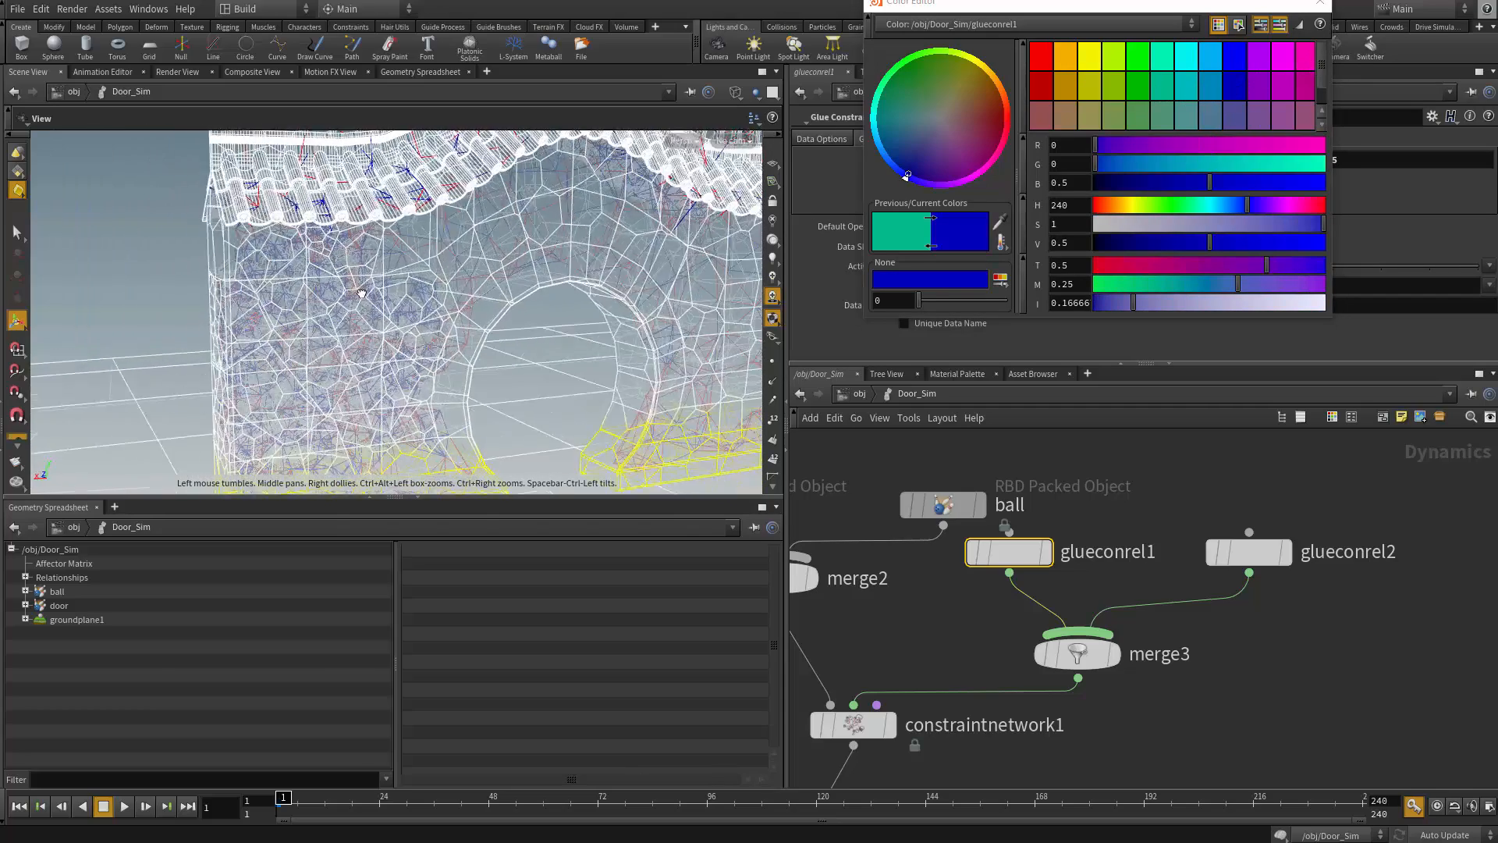
{"action": "left_click_drag", "start_coordinate": [319, 210], "coordinate": [653, 300], "text": "alt"}
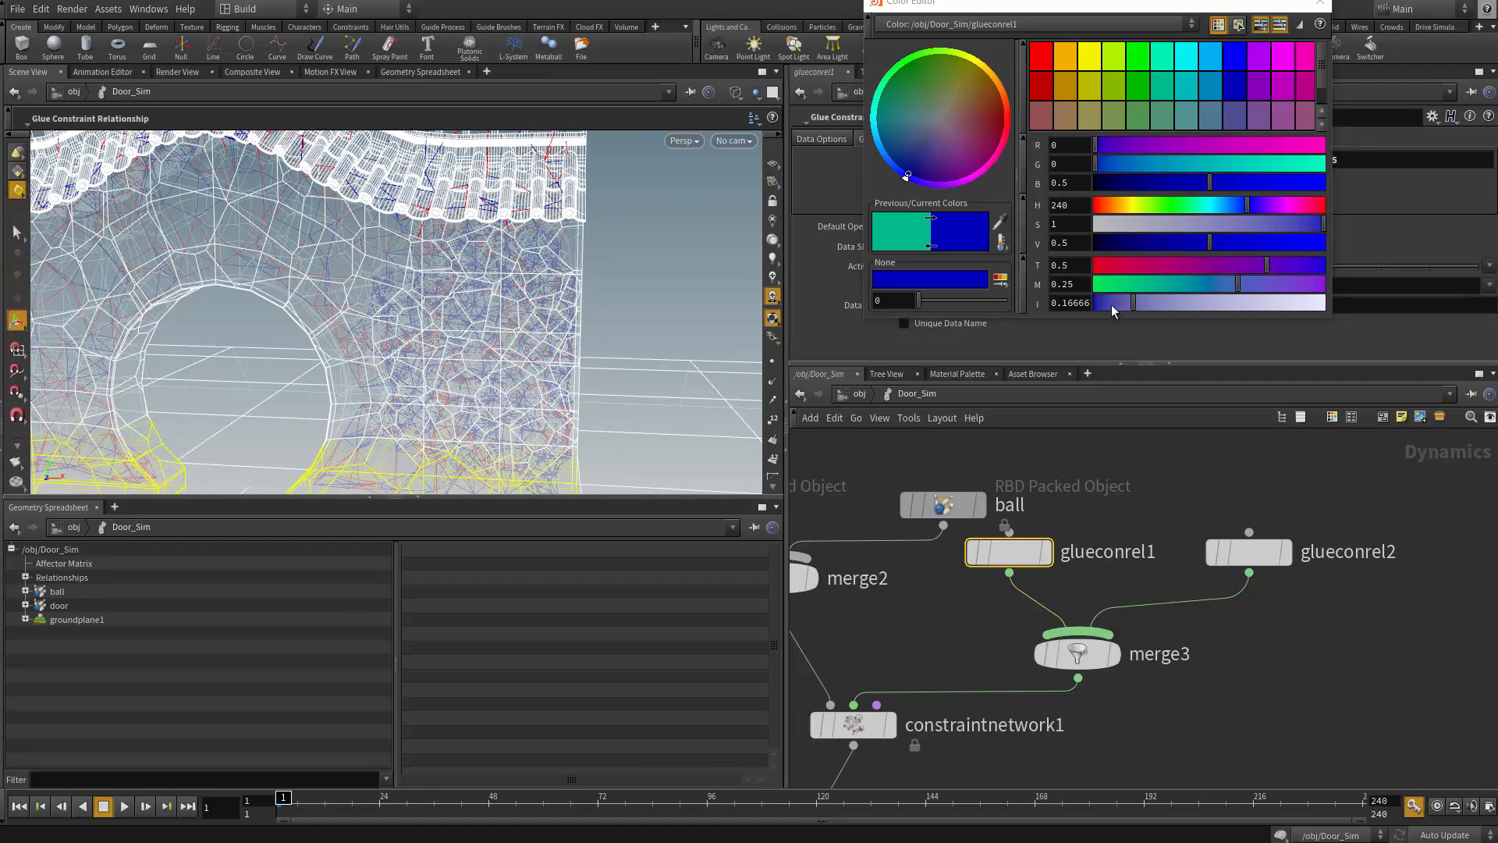
{"action": "left_click", "coordinate": [1327, 5]}
Examine how the blue GlueStrong and red GlueWeak constraint guides are distributed across the arch wall from several angles
{"action": "left_click_drag", "start_coordinate": [499, 274], "coordinate": [173, 273], "text": "alt"}
{"action": "right_click_drag", "start_coordinate": [174, 273], "coordinate": [468, 284], "text": "alt"}
{"action": "middle_click_drag", "start_coordinate": [468, 284], "coordinate": [414, 378], "text": "alt"}
{"action": "right_click_drag", "start_coordinate": [415, 378], "coordinate": [211, 343], "text": "alt"}
{"action": "left_click_drag", "start_coordinate": [211, 343], "coordinate": [522, 352], "text": "alt"}
{"action": "right_click_drag", "start_coordinate": [522, 352], "coordinate": [647, 325], "text": "alt"}
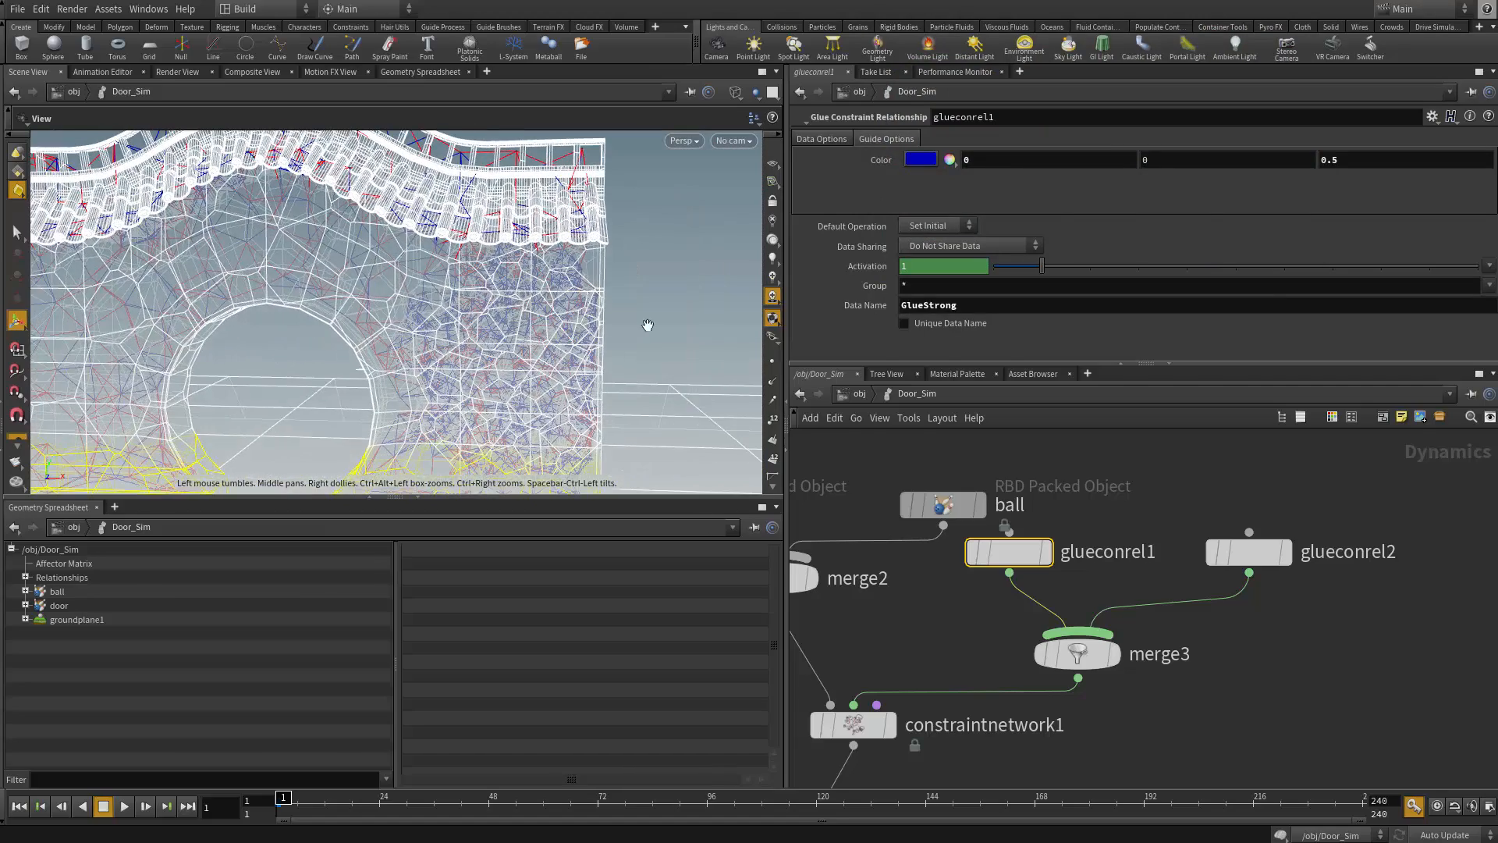
{"action": "middle_click_drag", "start_coordinate": [417, 358], "coordinate": [542, 312], "text": "alt"}
{"action": "left_click_drag", "start_coordinate": [543, 312], "coordinate": [187, 296], "text": "alt"}
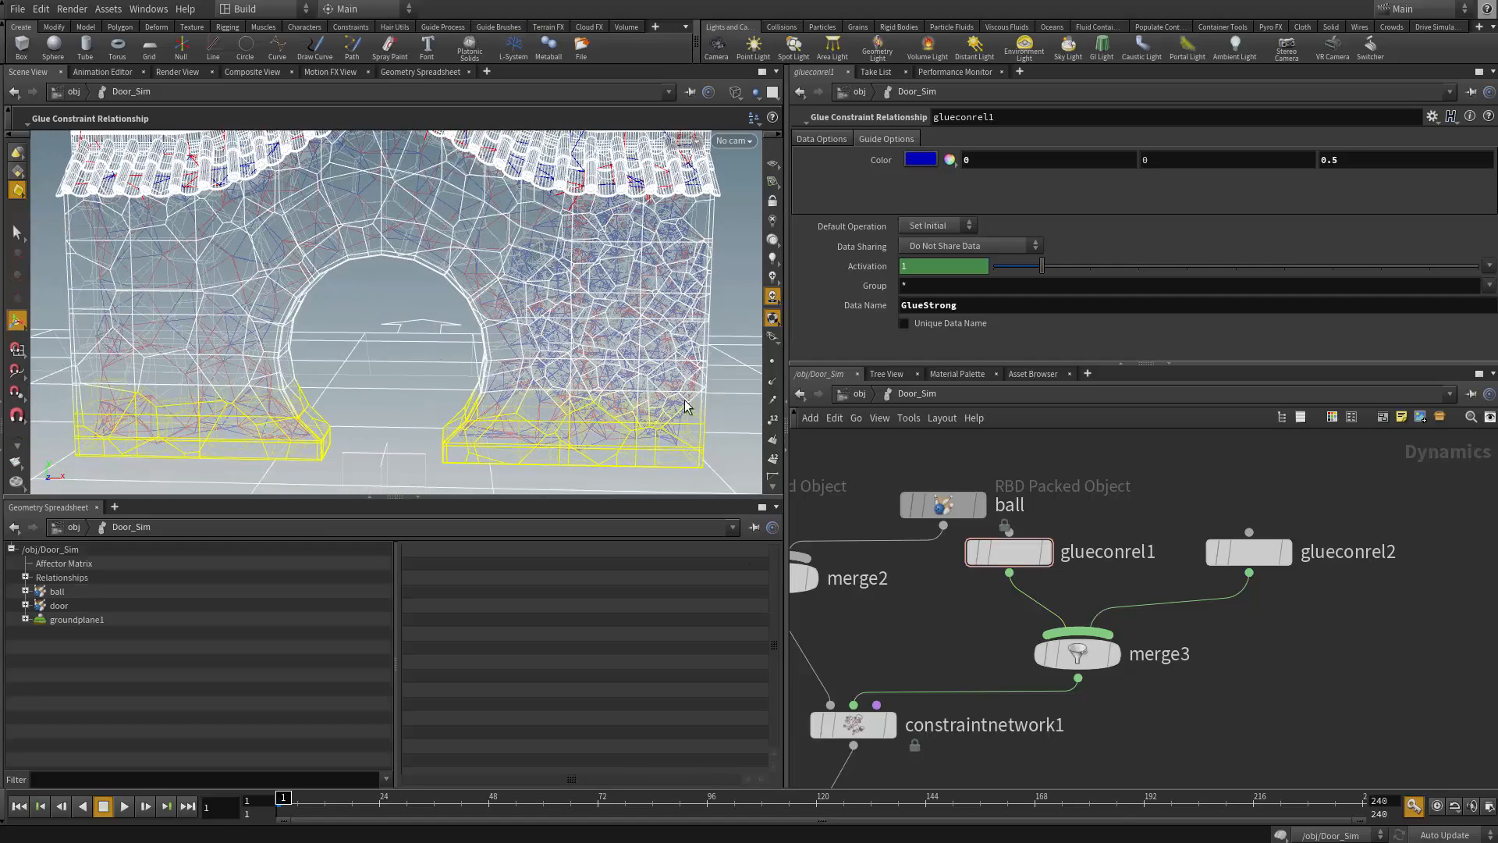
{"action": "right_click_drag", "start_coordinate": [539, 301], "coordinate": [642, 338], "text": "alt"}
{"action": "middle_click_drag", "start_coordinate": [642, 338], "coordinate": [334, 358], "text": "alt"}
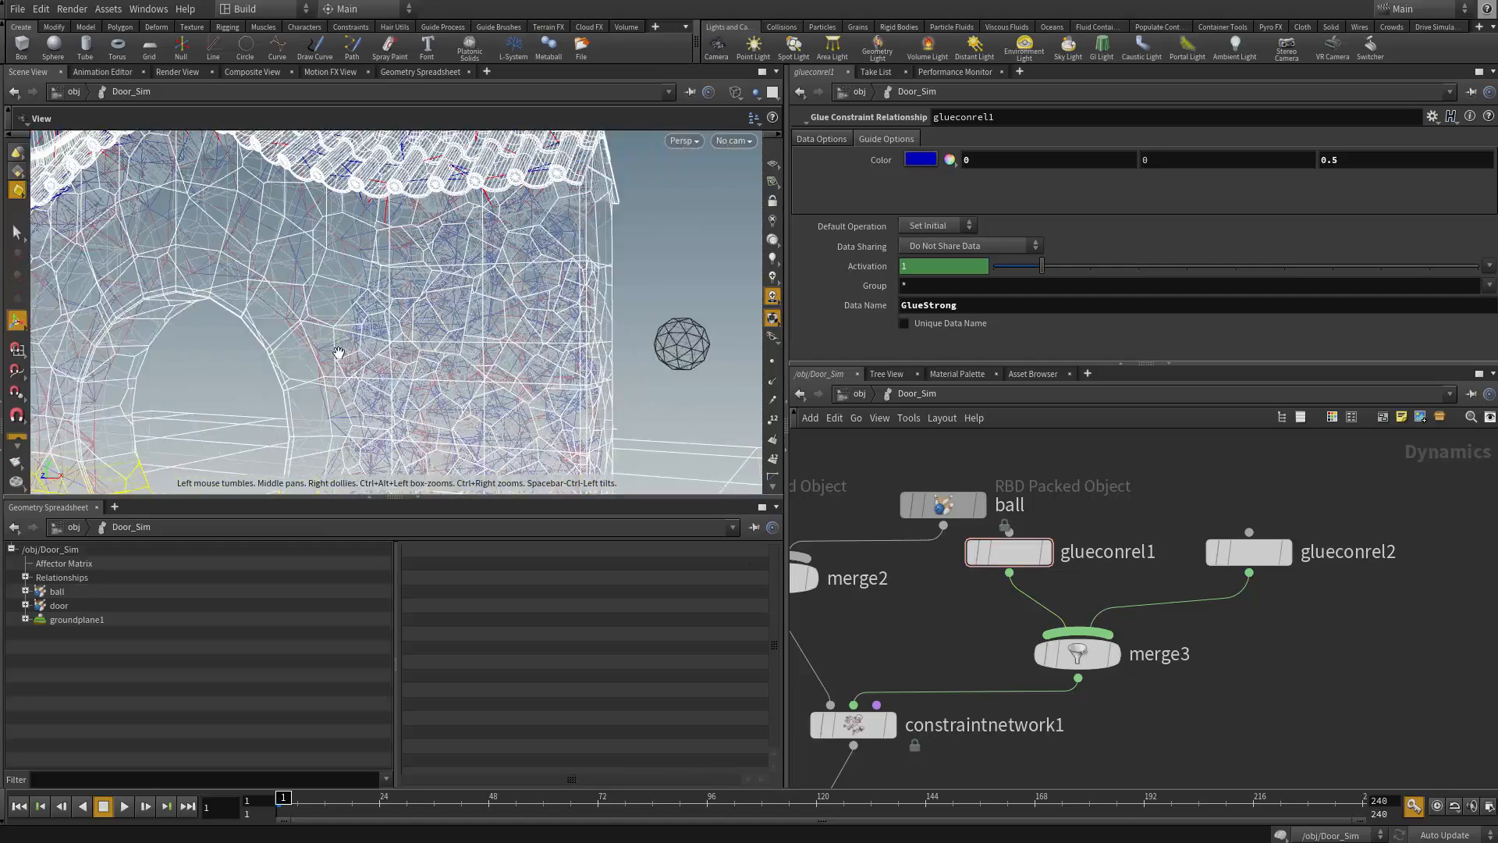
{"action": "right_click_drag", "start_coordinate": [334, 358], "coordinate": [536, 281], "text": "alt"}
{"action": "right_click_drag", "start_coordinate": [522, 354], "coordinate": [324, 354], "text": "alt"}
{"action": "left_click_drag", "start_coordinate": [325, 354], "coordinate": [476, 357], "text": "alt"}
{"action": "right_click_drag", "start_coordinate": [476, 357], "coordinate": [418, 359], "text": "alt"}
{"action": "left_click_drag", "start_coordinate": [419, 359], "coordinate": [287, 298], "text": "alt"}
{"action": "middle_click_drag", "start_coordinate": [288, 298], "coordinate": [361, 232], "text": "alt"}
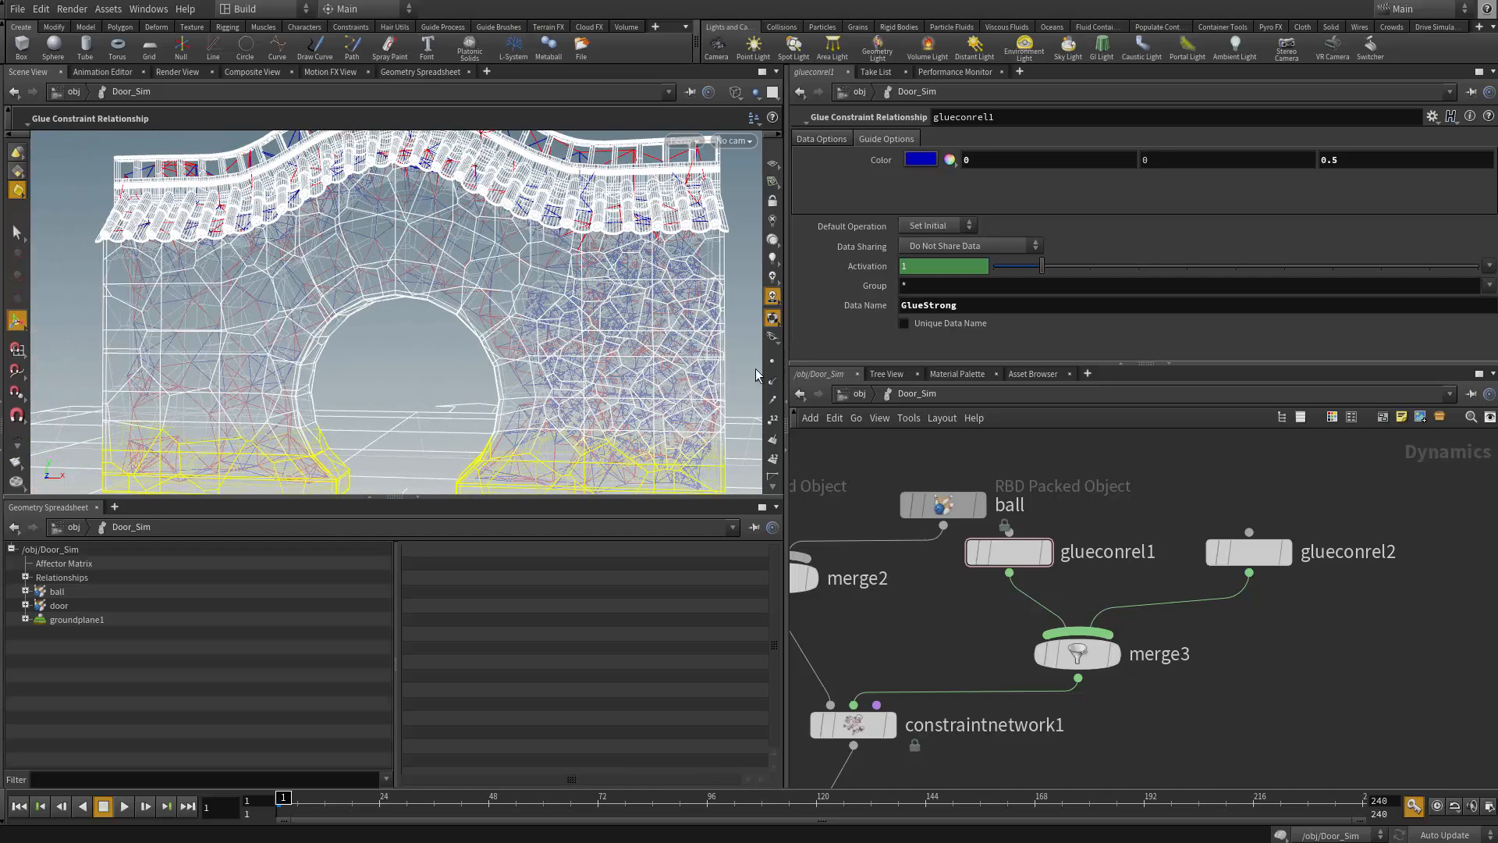
{"action": "right_click_drag", "start_coordinate": [312, 266], "coordinate": [214, 318], "text": "alt"}
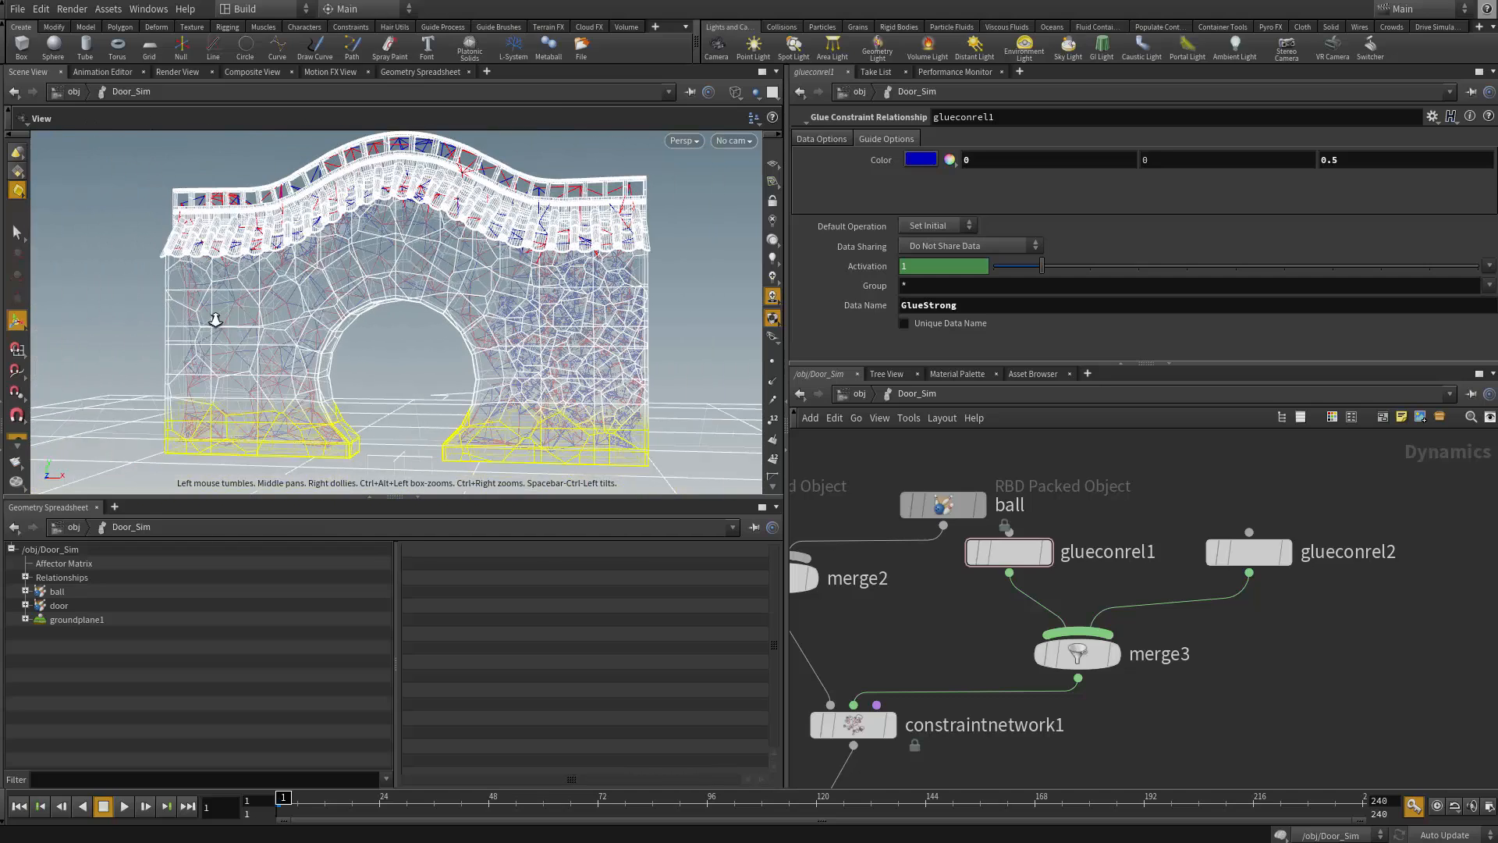
{"action": "left_click_drag", "start_coordinate": [214, 317], "coordinate": [262, 308], "text": "alt"}
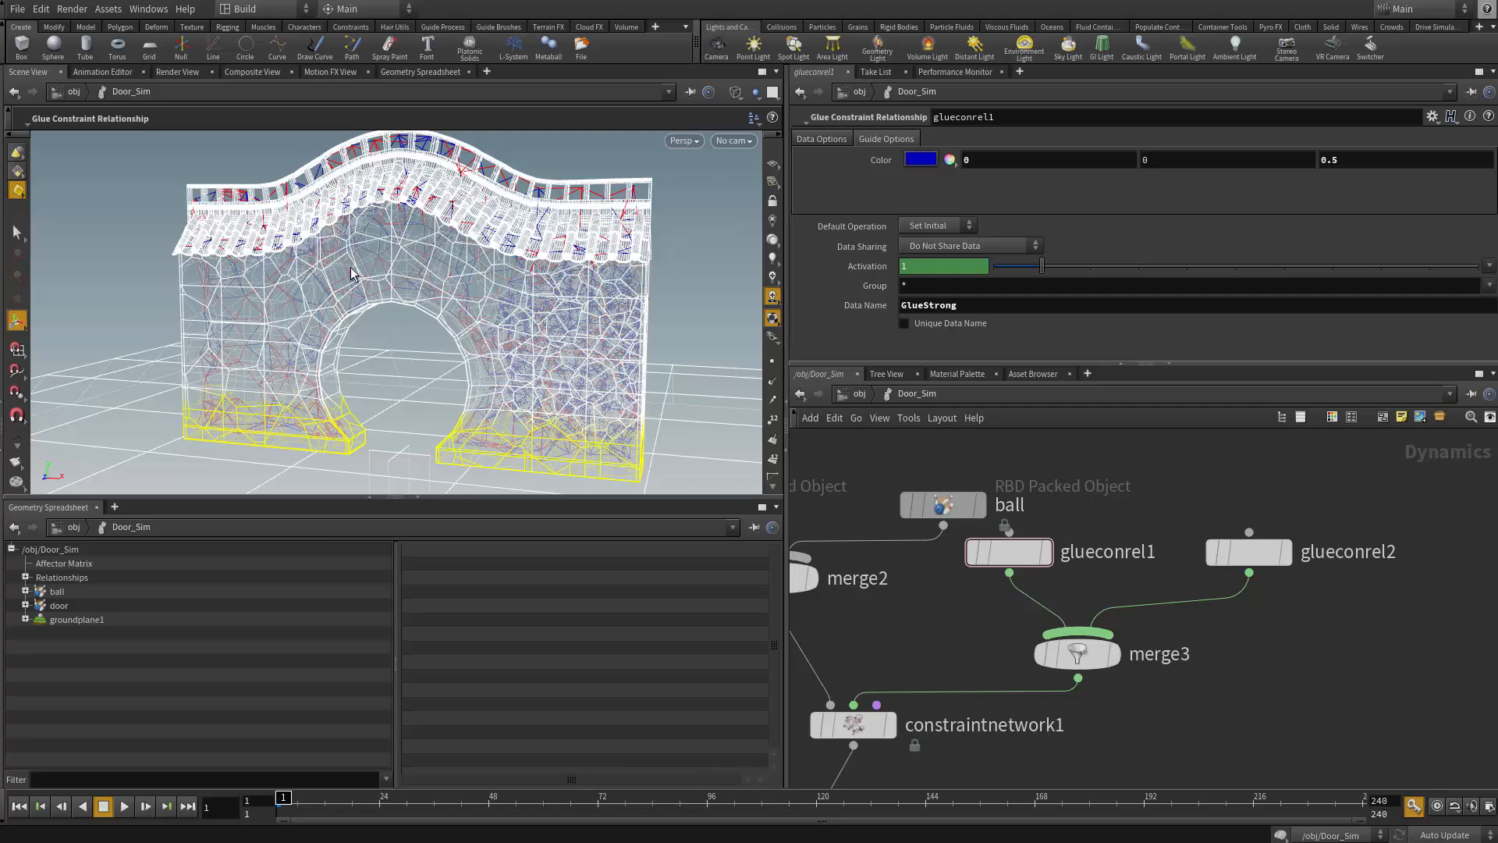
{"action": "left_click_drag", "start_coordinate": [422, 306], "coordinate": [602, 344], "text": "alt"}
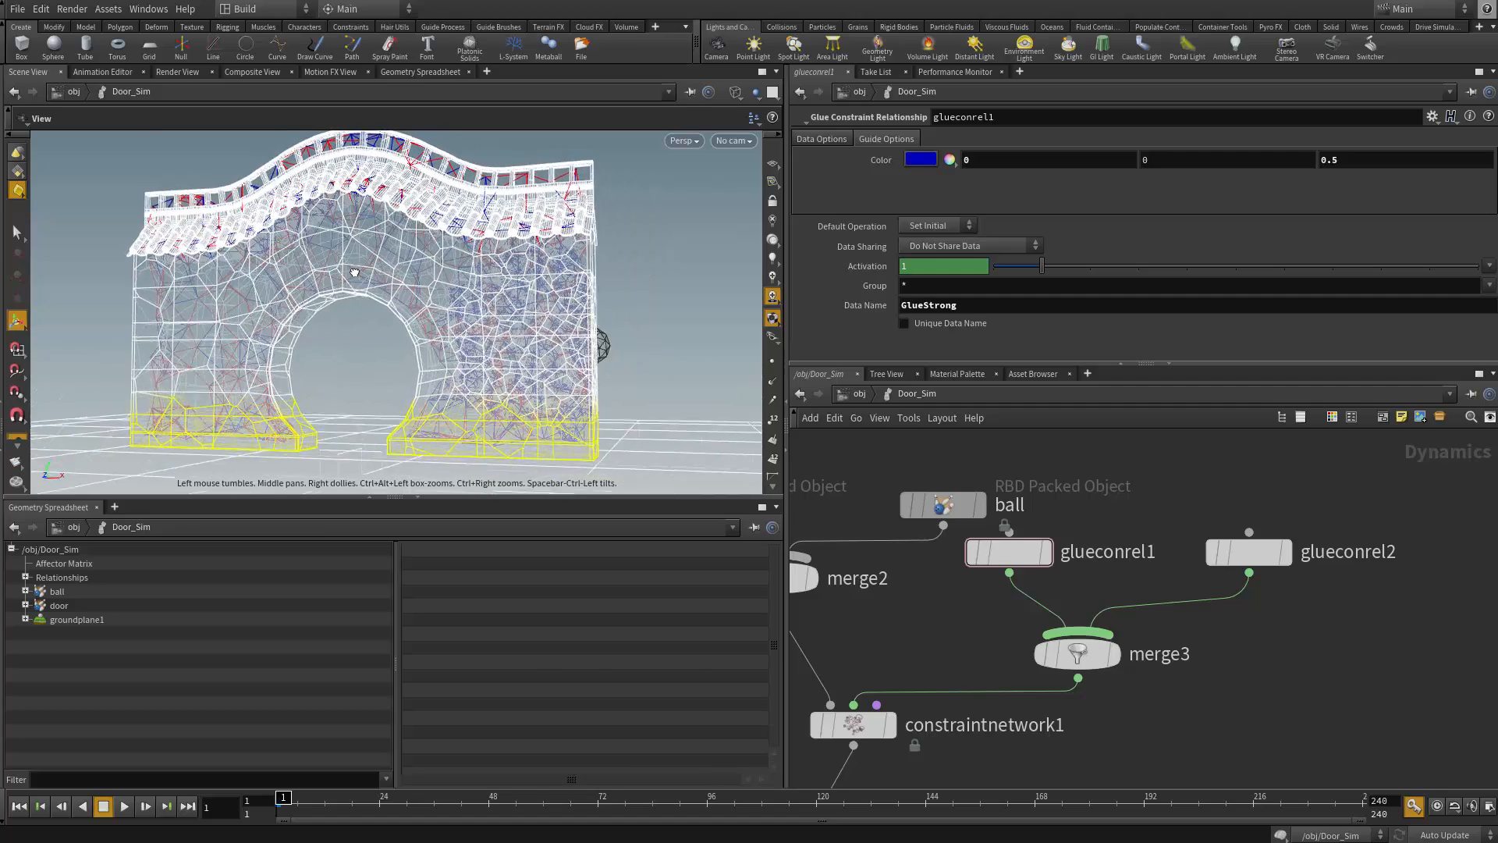
{"action": "right_click_drag", "start_coordinate": [601, 344], "coordinate": [474, 300], "text": "alt"}
{"action": "middle_click_drag", "start_coordinate": [474, 301], "coordinate": [459, 283], "text": "alt"}
{"action": "left_click_drag", "start_coordinate": [458, 283], "coordinate": [468, 332], "text": "alt"}
{"action": "right_click_drag", "start_coordinate": [469, 331], "coordinate": [390, 352], "text": "alt"}
{"action": "left_click_drag", "start_coordinate": [390, 351], "coordinate": [281, 266], "text": "alt"}
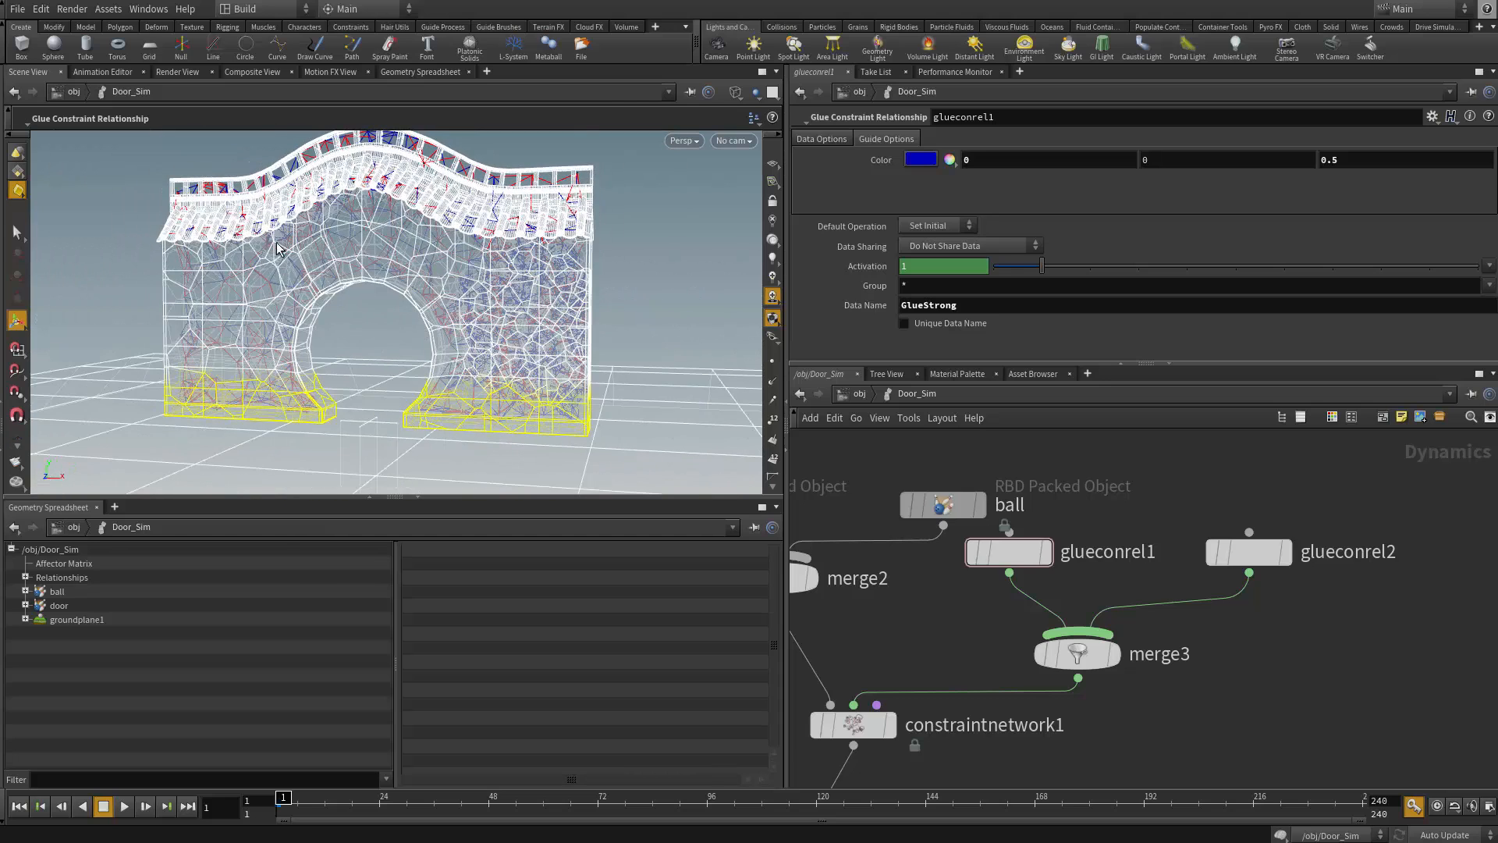
{"action": "middle_click_drag", "start_coordinate": [329, 246], "coordinate": [326, 322], "text": "alt"}
{"action": "middle_click_drag", "start_coordinate": [572, 341], "coordinate": [582, 264], "text": "alt"}
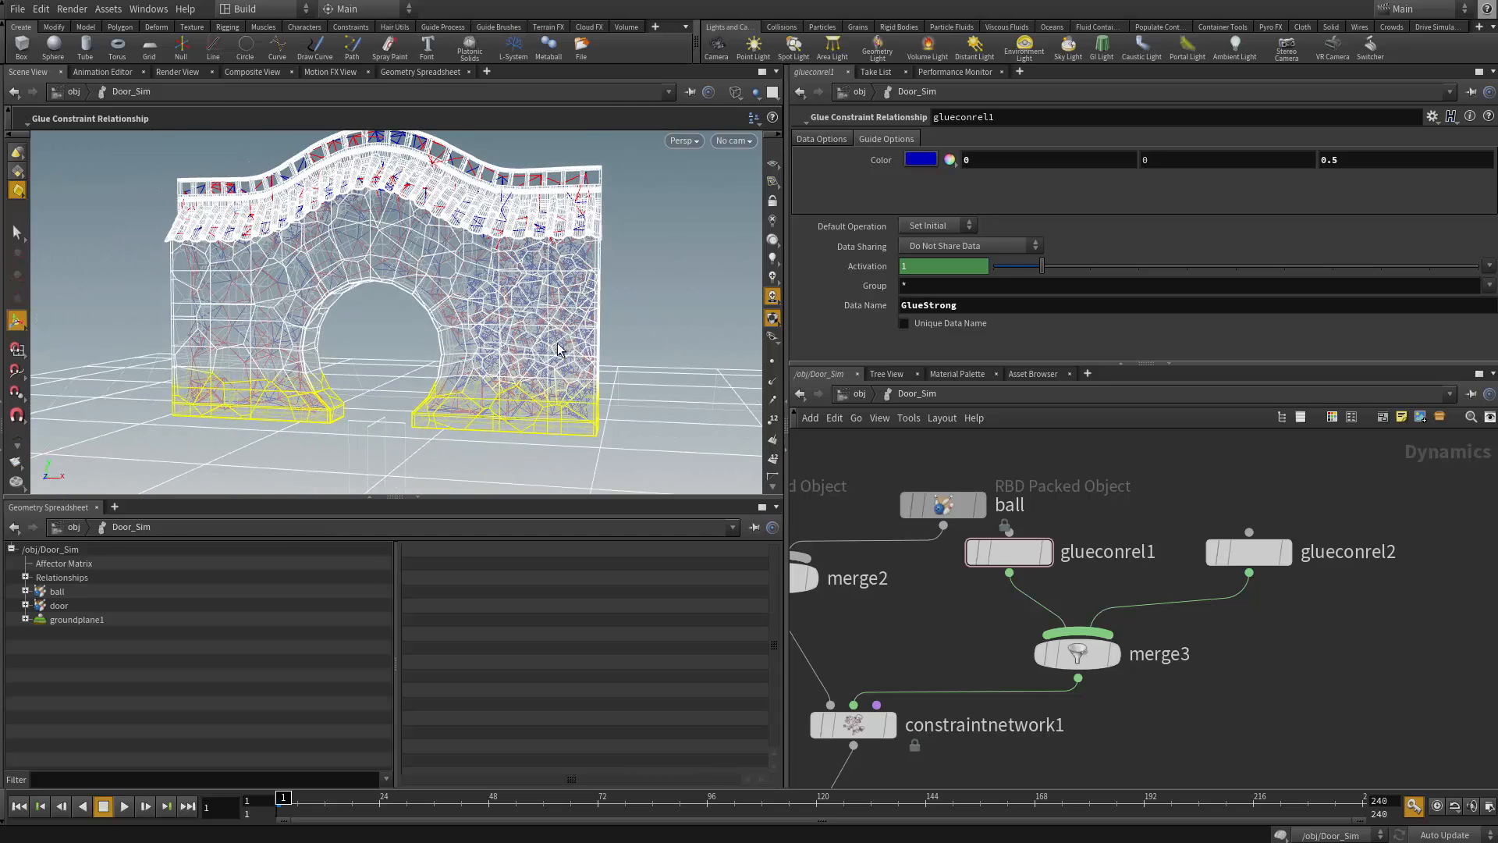
{"action": "middle_click_drag", "start_coordinate": [566, 329], "coordinate": [552, 306], "text": "alt"}
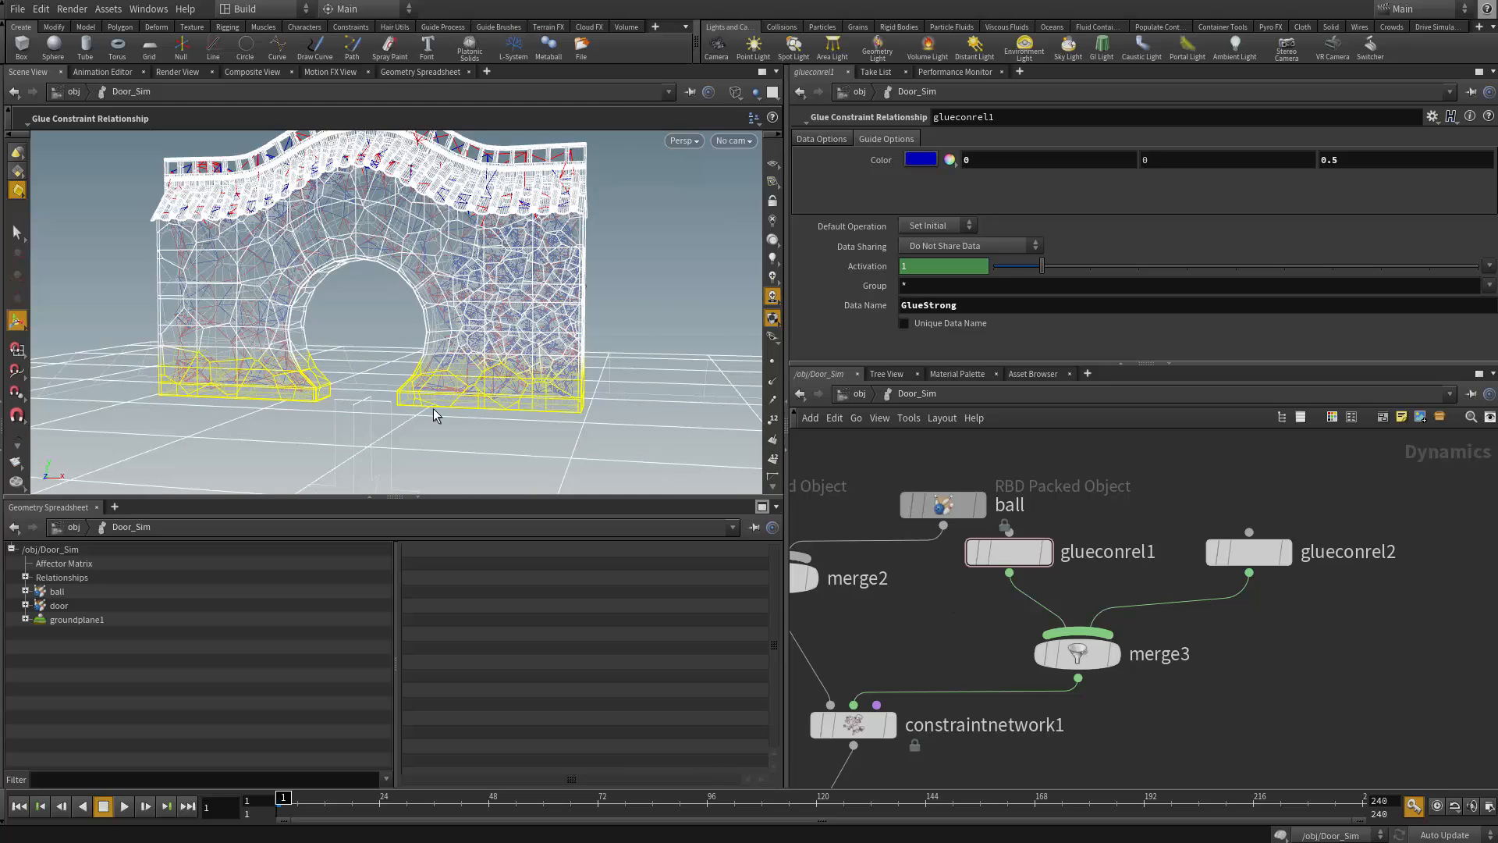
Set the Strength of glueconrel2 to 0
{"action": "left_click", "coordinate": [1264, 555]}
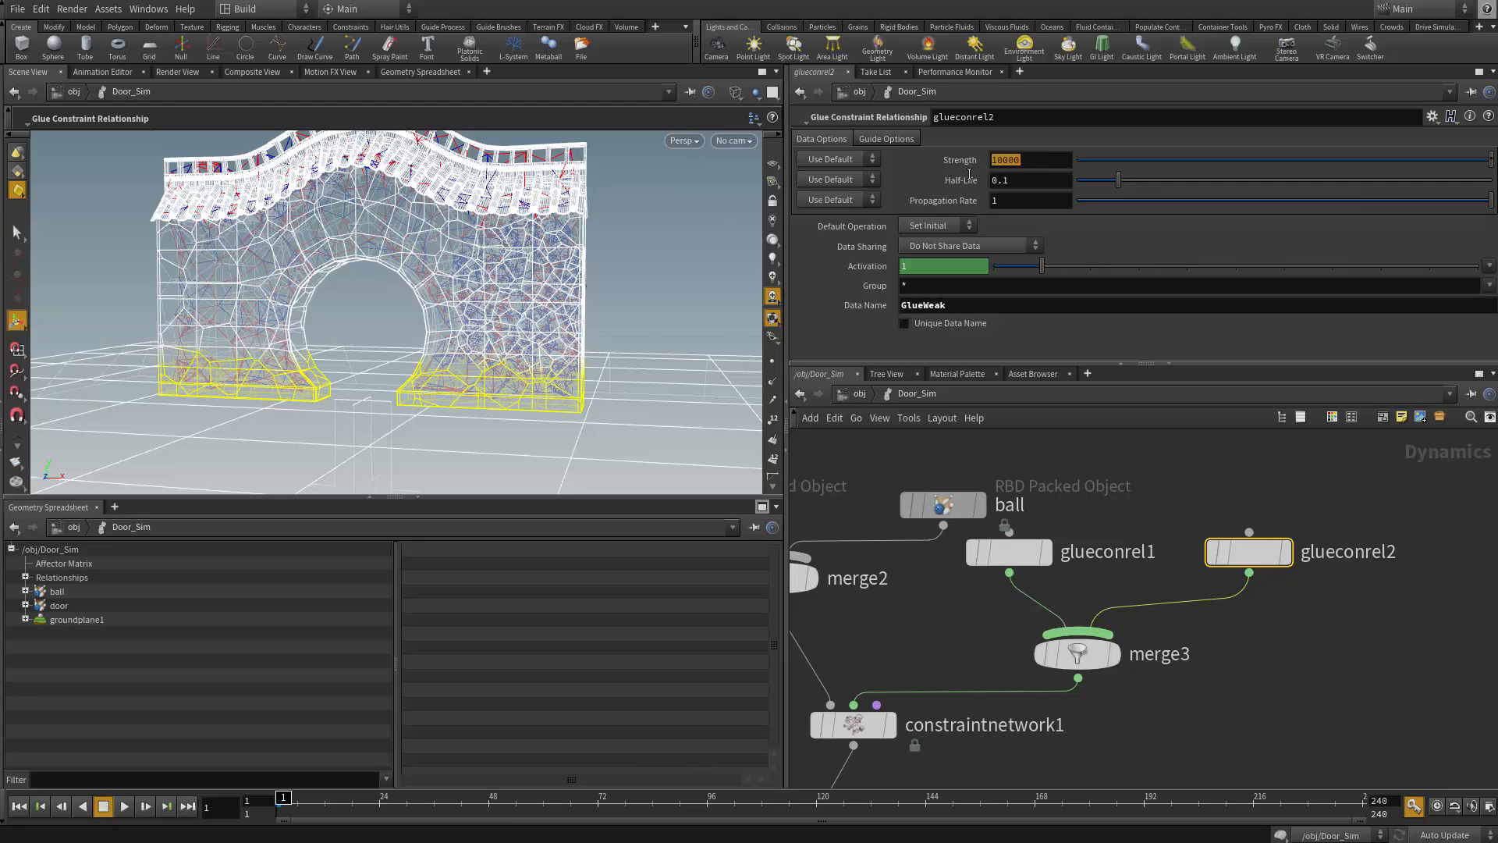
{"action": "type", "text": "0"}
{"action": "key", "text": "Return"}
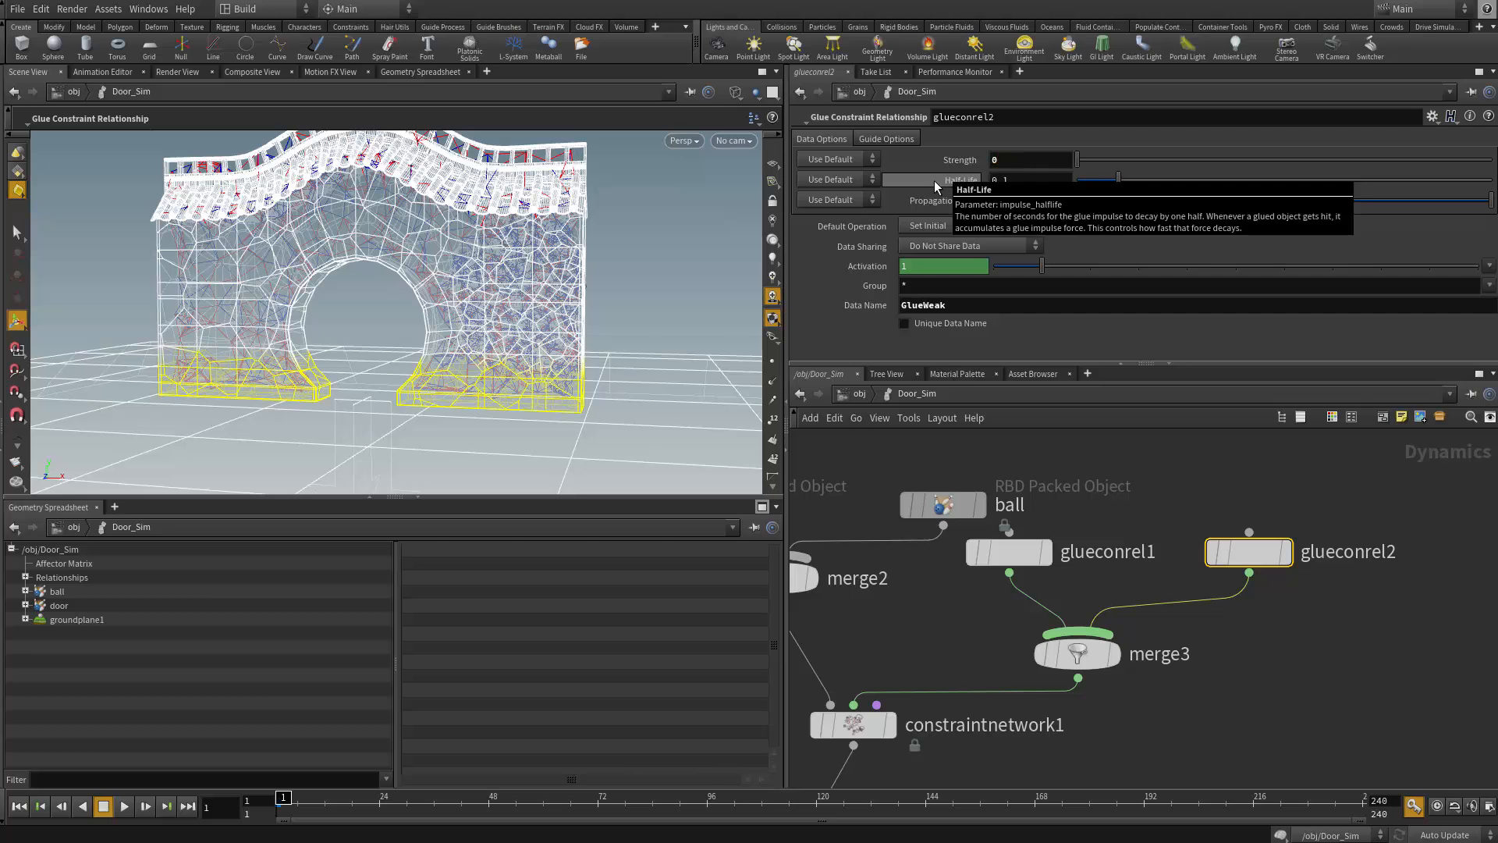
Display the scene shaded and run the simulation to watch the ball break the arch wall
{"action": "left_click_drag", "start_coordinate": [673, 298], "coordinate": [560, 361], "text": "alt"}
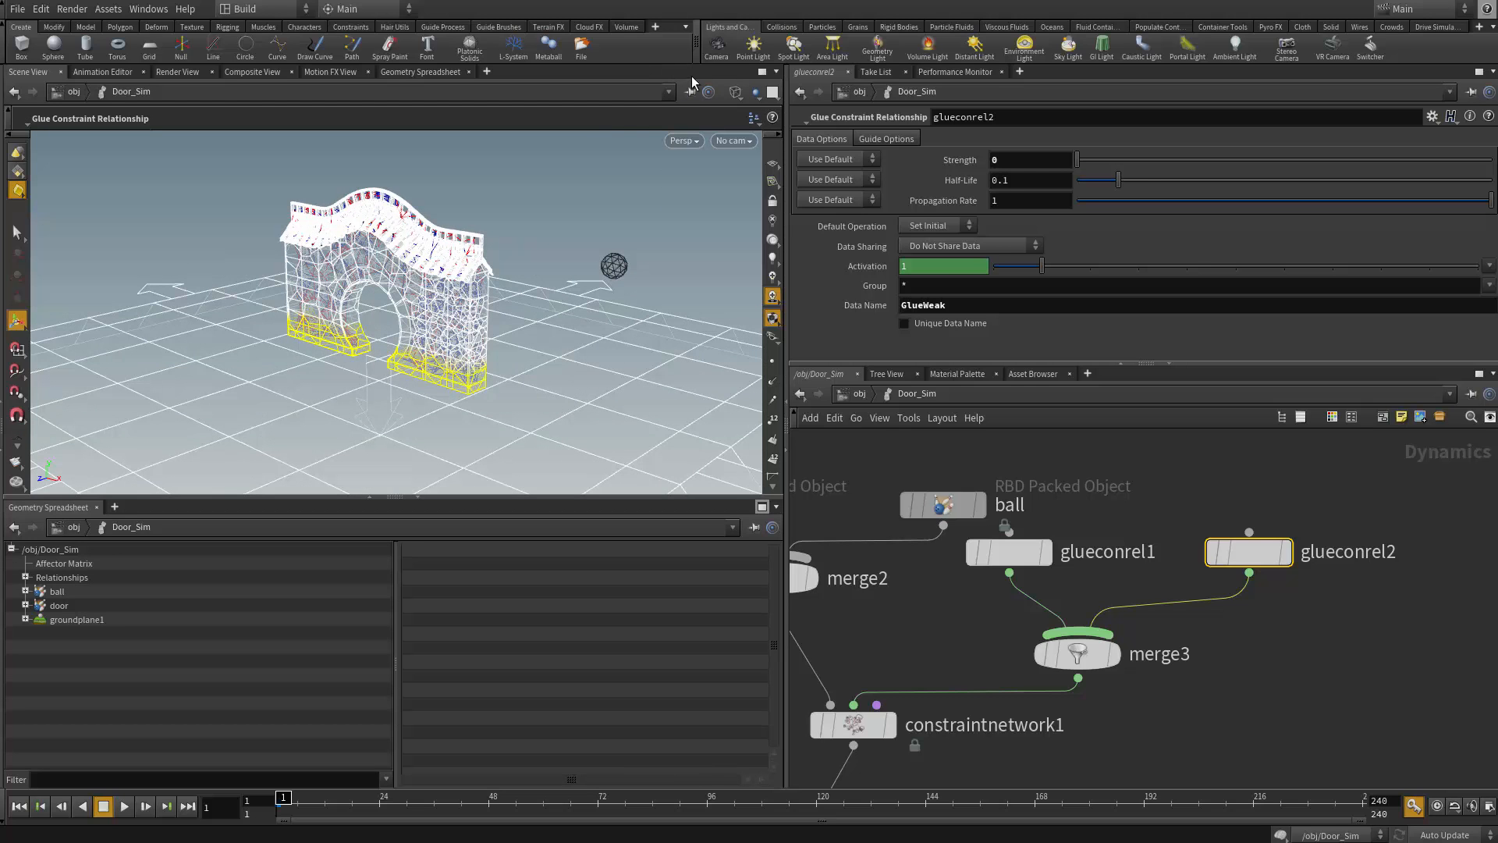
{"action": "left_click", "coordinate": [743, 98]}
{"action": "left_click", "coordinate": [767, 208]}
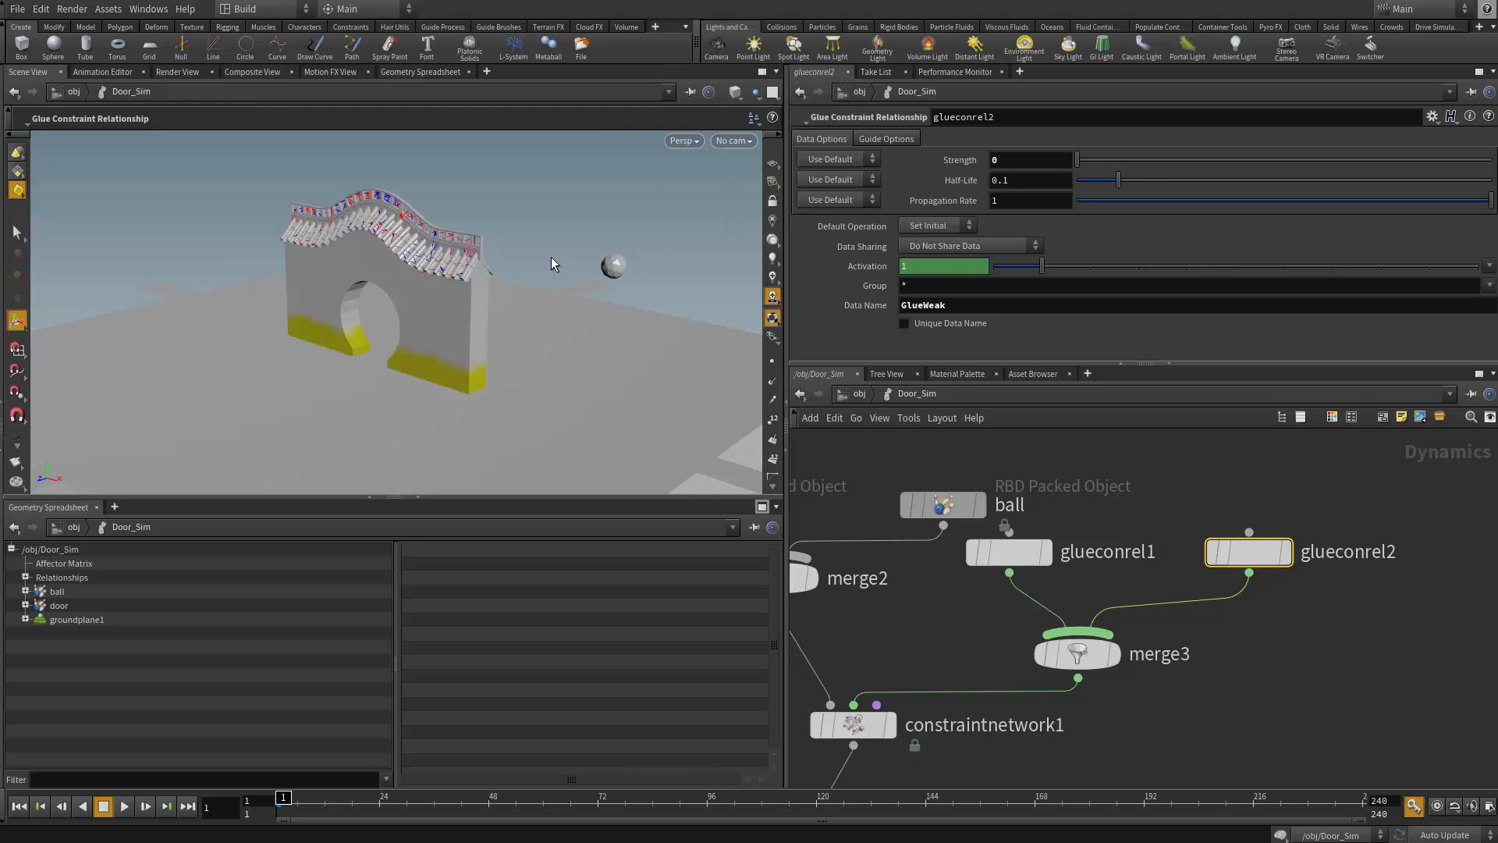
{"action": "middle_click_drag", "start_coordinate": [555, 279], "coordinate": [448, 278], "text": "alt"}
{"action": "right_click_drag", "start_coordinate": [448, 278], "coordinate": [522, 275], "text": "alt"}
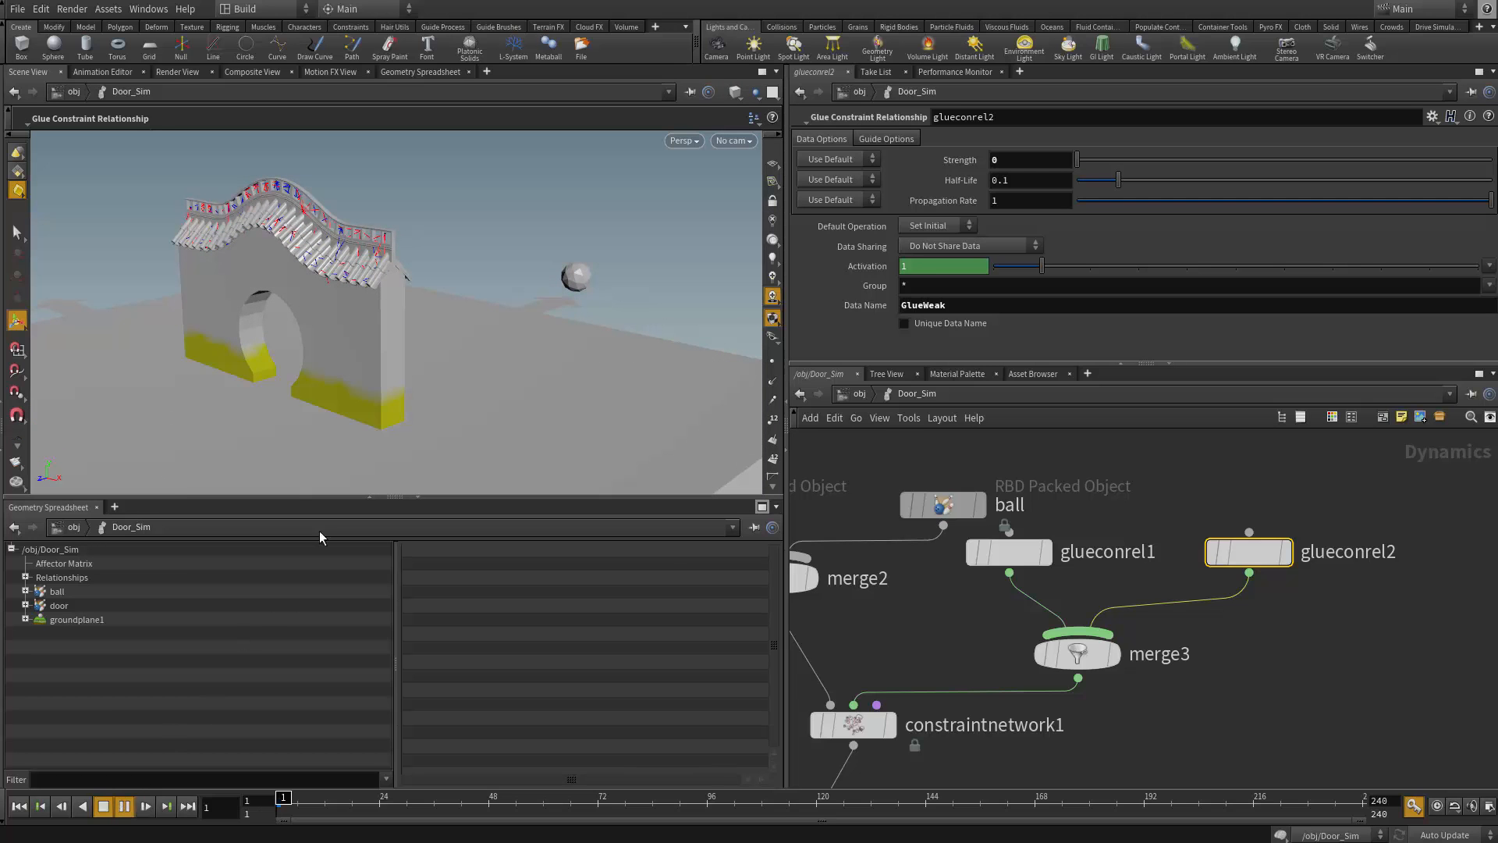
{"action": "key", "text": "Up"}
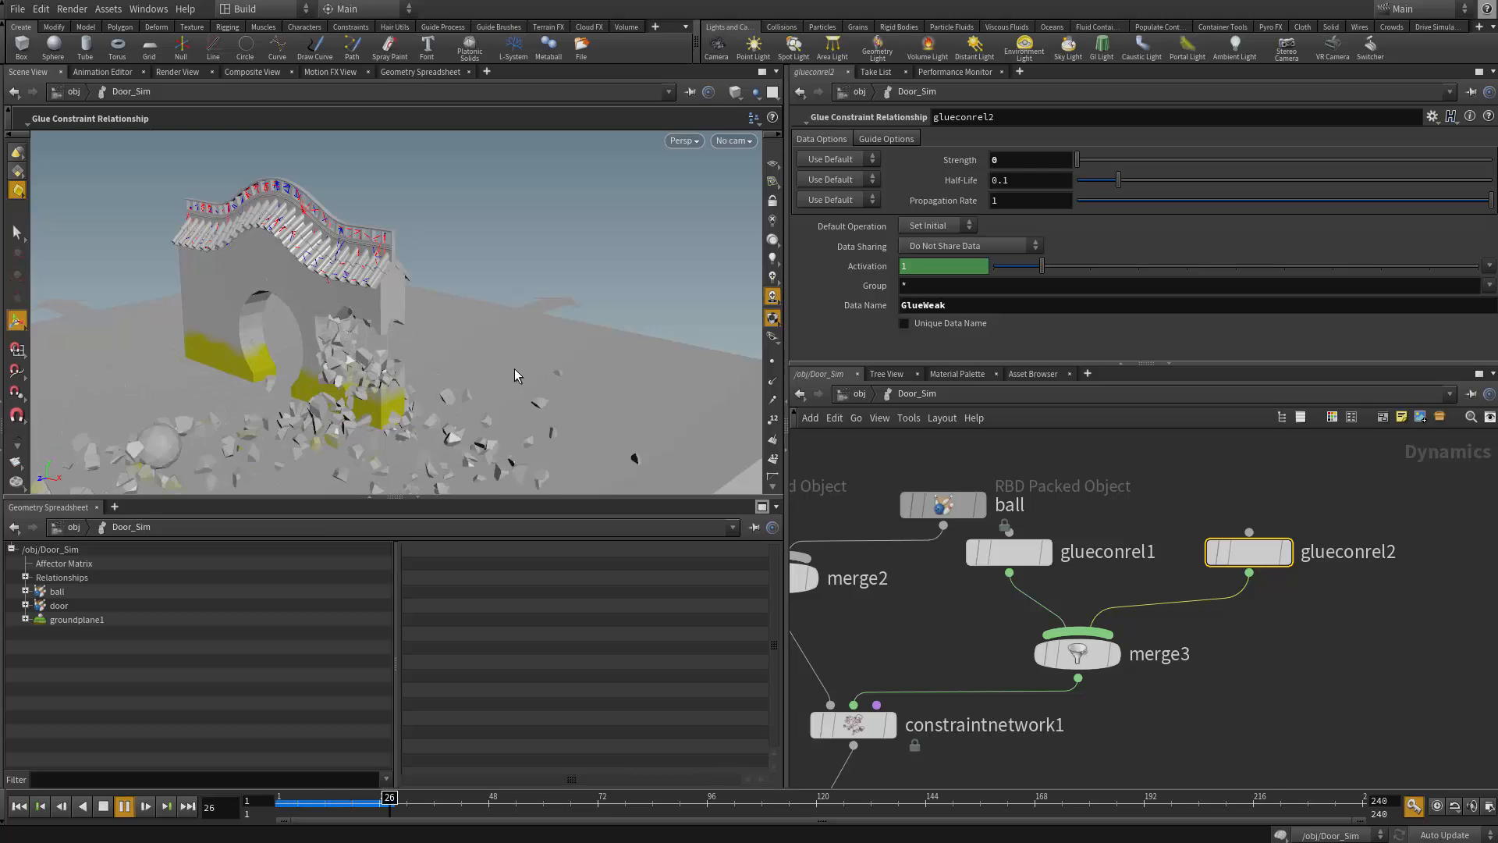
{"action": "left_click_drag", "start_coordinate": [418, 360], "coordinate": [677, 419], "text": "alt"}
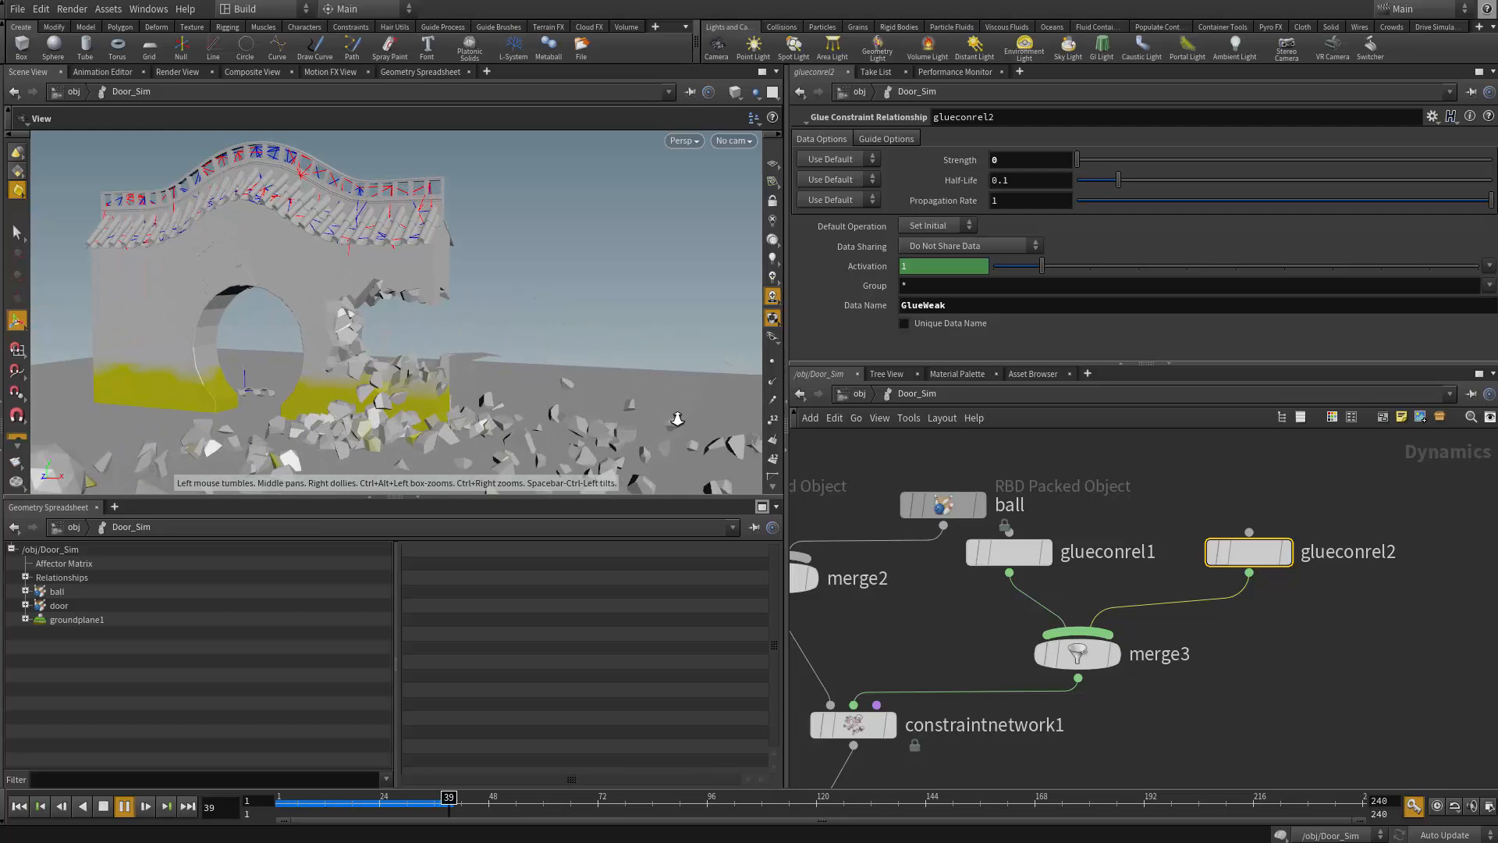
{"action": "right_click_drag", "start_coordinate": [678, 419], "coordinate": [623, 346], "text": "alt"}
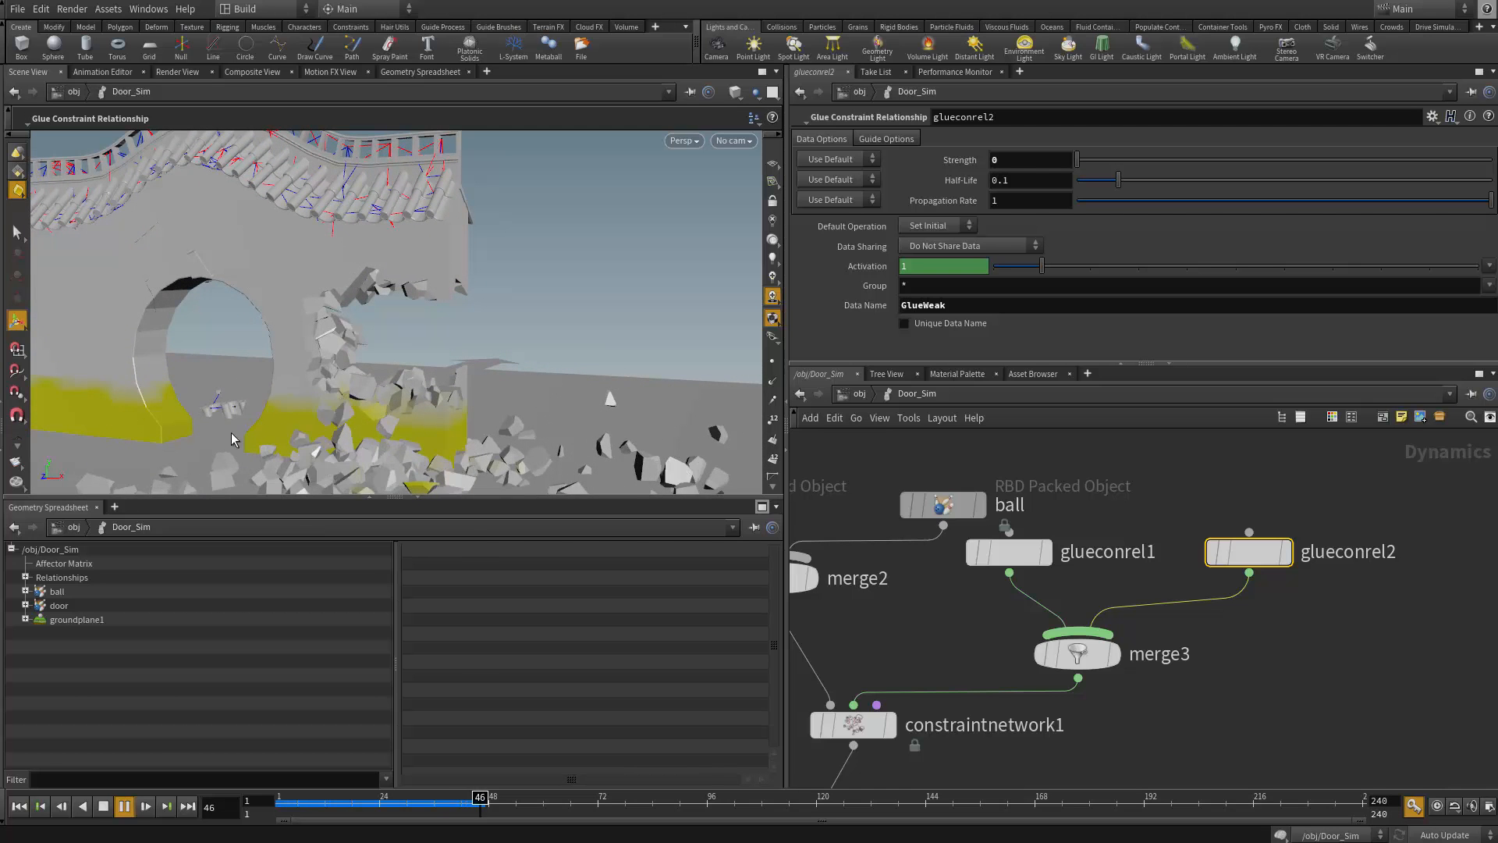
Switch to wireframe and examine the remaining glue constraints around the broken wall section at frame 51
{"action": "mouse_move", "coordinate": [433, 317]}
{"action": "left_mouse_down", "text": "alt"}
{"action": "mouse_move", "coordinate": [462, 328]}
{"action": "mouse_move", "coordinate": [499, 312]}
{"action": "left_mouse_up", "text": "alt"}
{"action": "key", "text": "w"}
{"action": "right_click_drag", "start_coordinate": [499, 312], "coordinate": [584, 313], "text": "alt"}
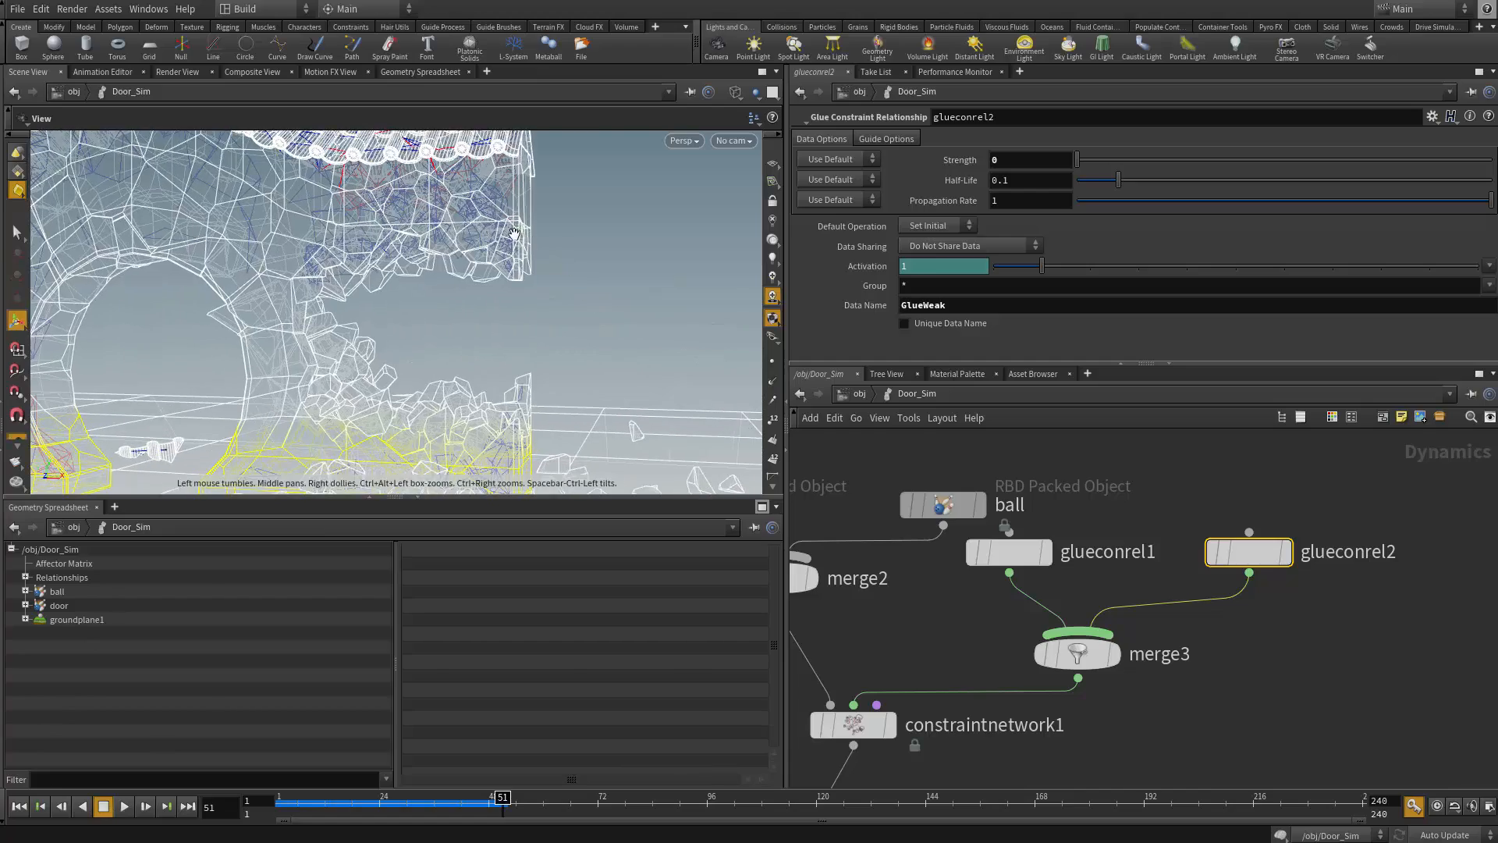
{"action": "middle_click_drag", "start_coordinate": [482, 231], "coordinate": [485, 335], "text": "alt"}
{"action": "right_click_drag", "start_coordinate": [486, 336], "coordinate": [275, 296], "text": "alt"}
{"action": "left_click_drag", "start_coordinate": [275, 297], "coordinate": [407, 314], "text": "alt"}
{"action": "middle_click_drag", "start_coordinate": [407, 313], "coordinate": [527, 220], "text": "alt"}
{"action": "left_click_drag", "start_coordinate": [527, 220], "coordinate": [497, 243], "text": "alt"}
{"action": "middle_click_drag", "start_coordinate": [496, 244], "coordinate": [425, 468], "text": "alt"}
{"action": "left_click_drag", "start_coordinate": [425, 468], "coordinate": [535, 322], "text": "alt"}
{"action": "middle_click_drag", "start_coordinate": [489, 282], "coordinate": [508, 279], "text": "alt"}
{"action": "left_click_drag", "start_coordinate": [508, 280], "coordinate": [551, 211], "text": "alt"}
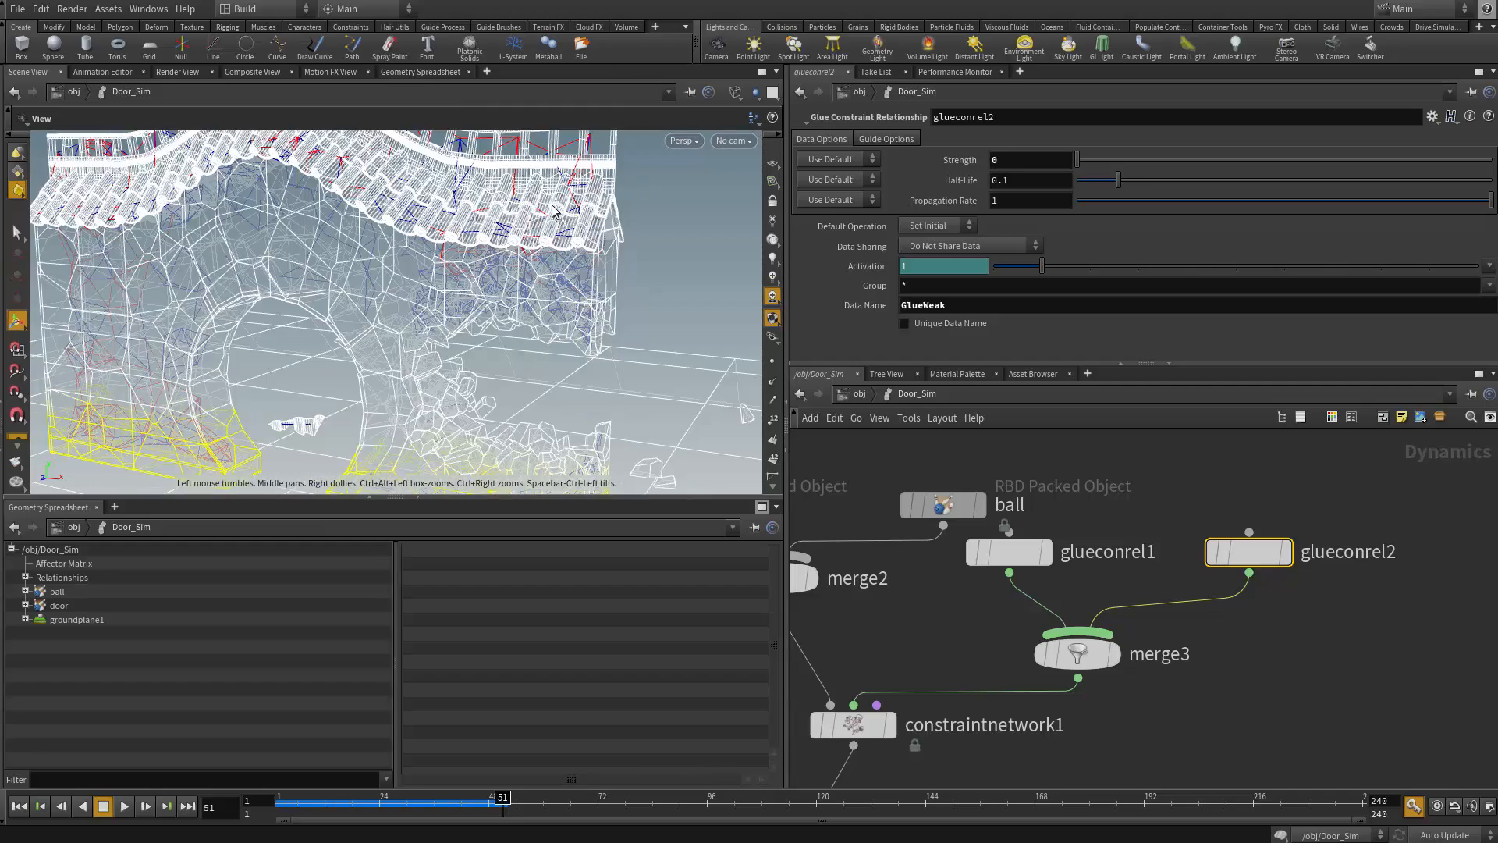
{"action": "left_click_drag", "start_coordinate": [498, 316], "coordinate": [148, 527], "text": "alt"}
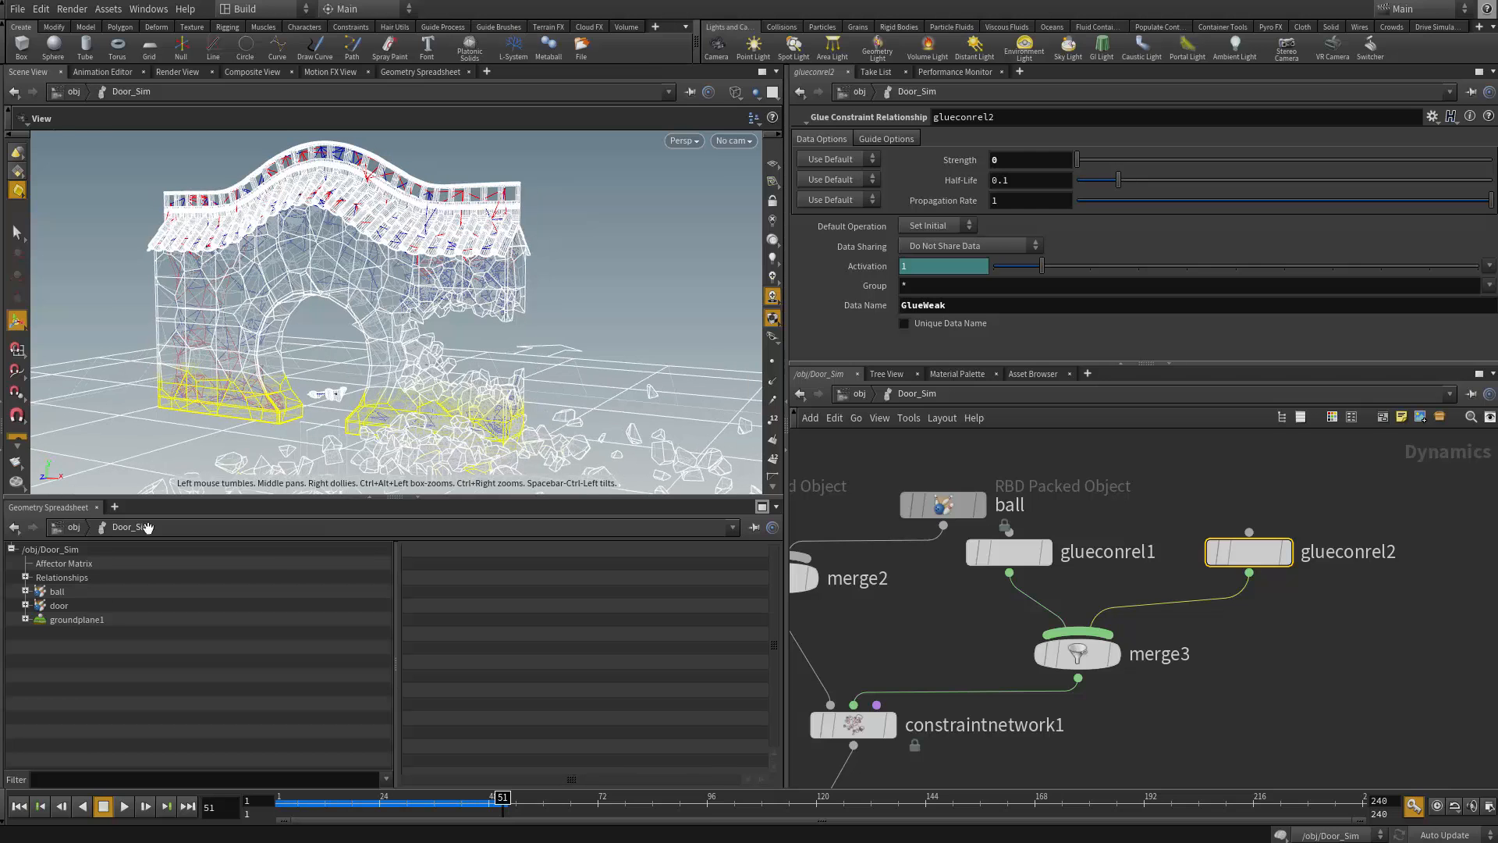
Rewind to frame 1 and return to the Door network, selecting attribvop1
{"action": "left_click", "coordinate": [20, 814]}
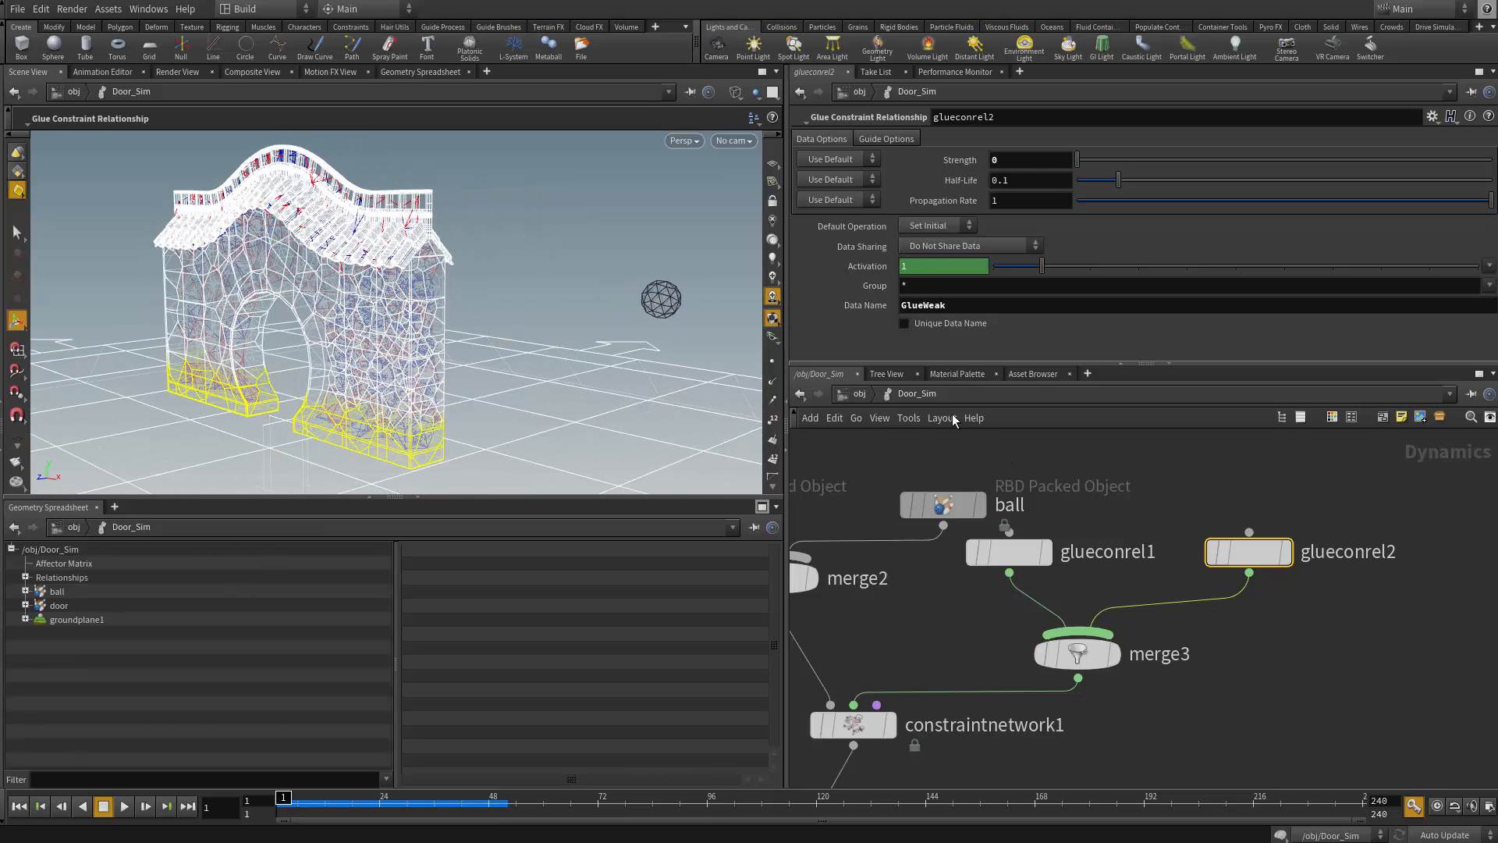
{"action": "left_click", "coordinate": [859, 393]}
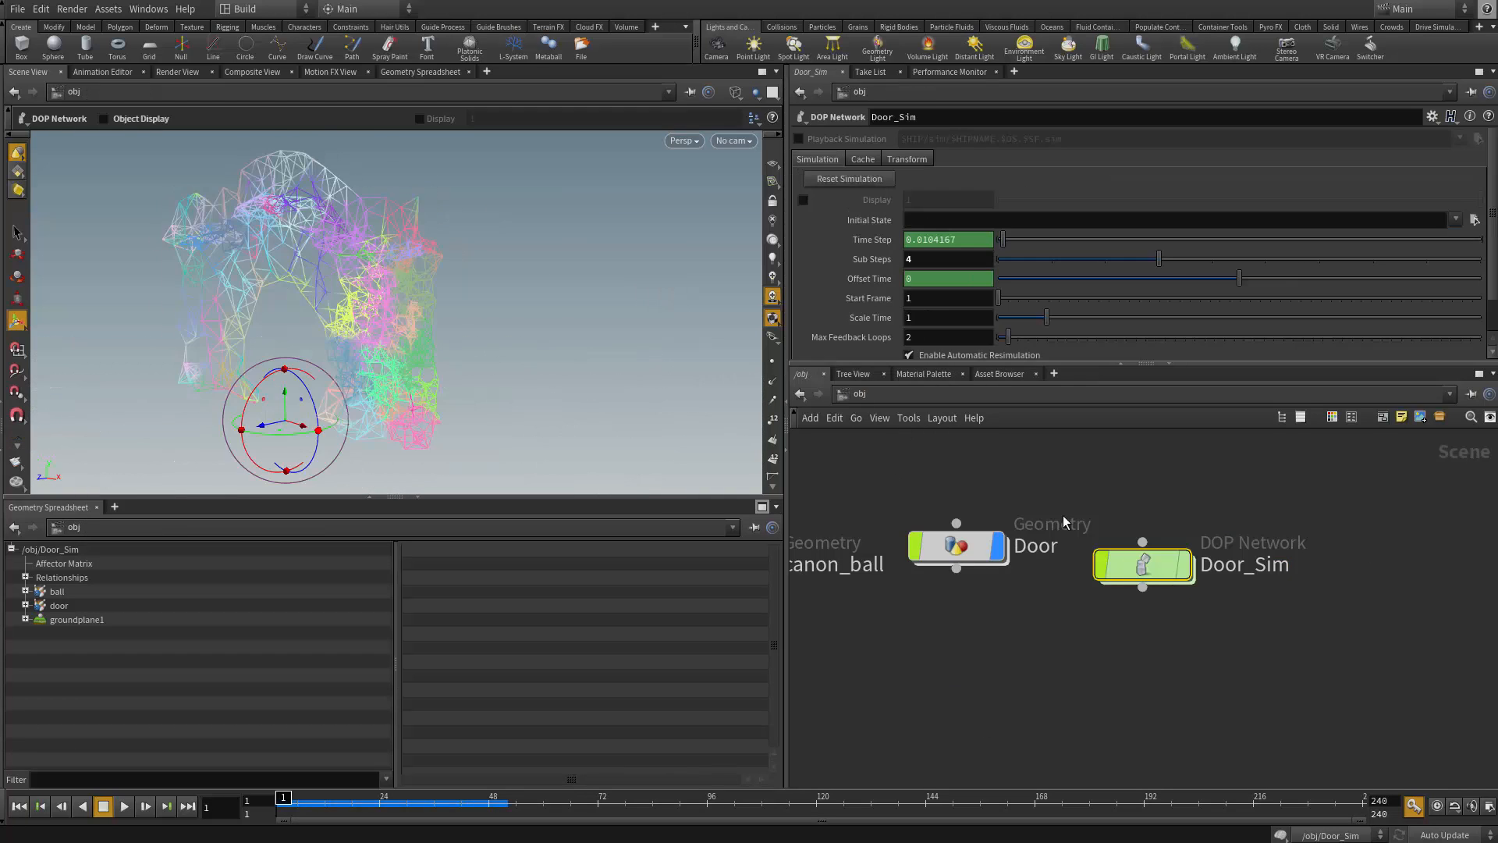
{"action": "double_click", "coordinate": [953, 542]}
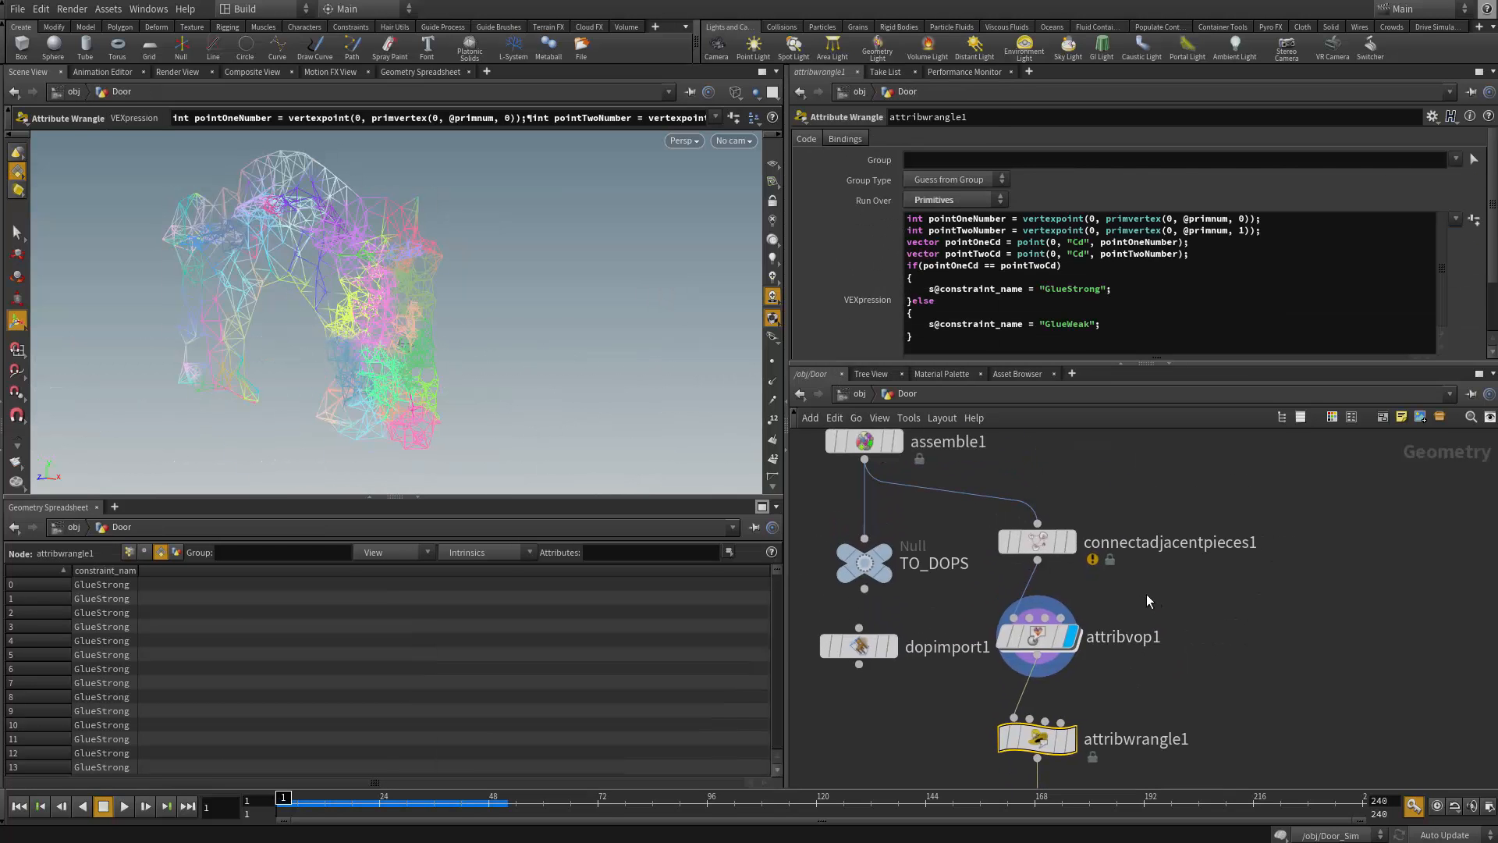
{"action": "left_click", "coordinate": [1036, 635]}
{"action": "scroll", "coordinate": [478, 325], "scroll_direction": "up", "scroll_amount": 6}
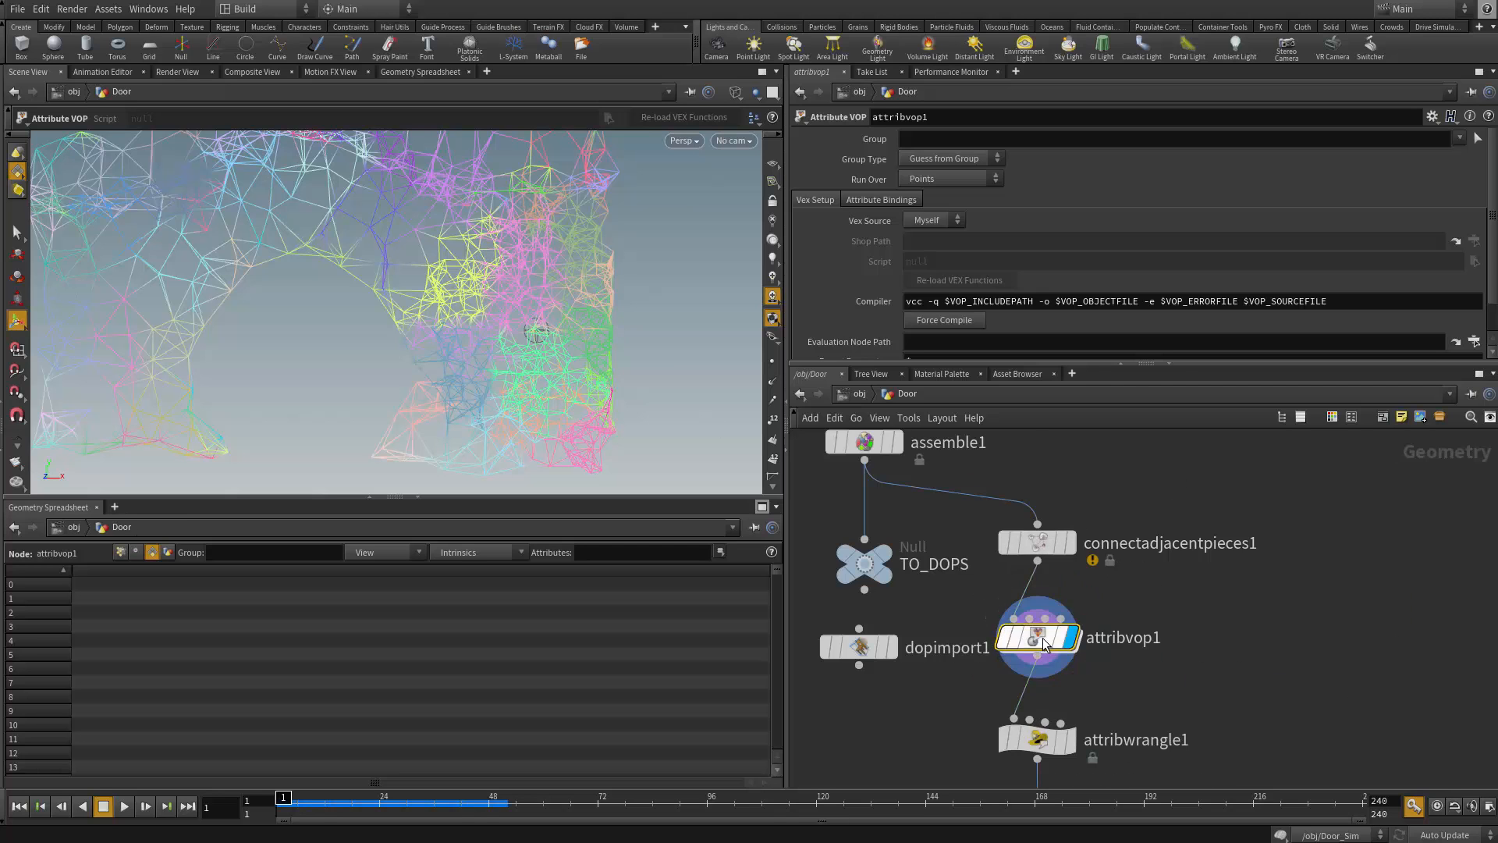
Inside attribvop1, set the Frequency of voronoise1 to 2.6 on all three axes
{"action": "double_click", "coordinate": [1066, 636]}
{"action": "left_click", "coordinate": [1046, 563]}
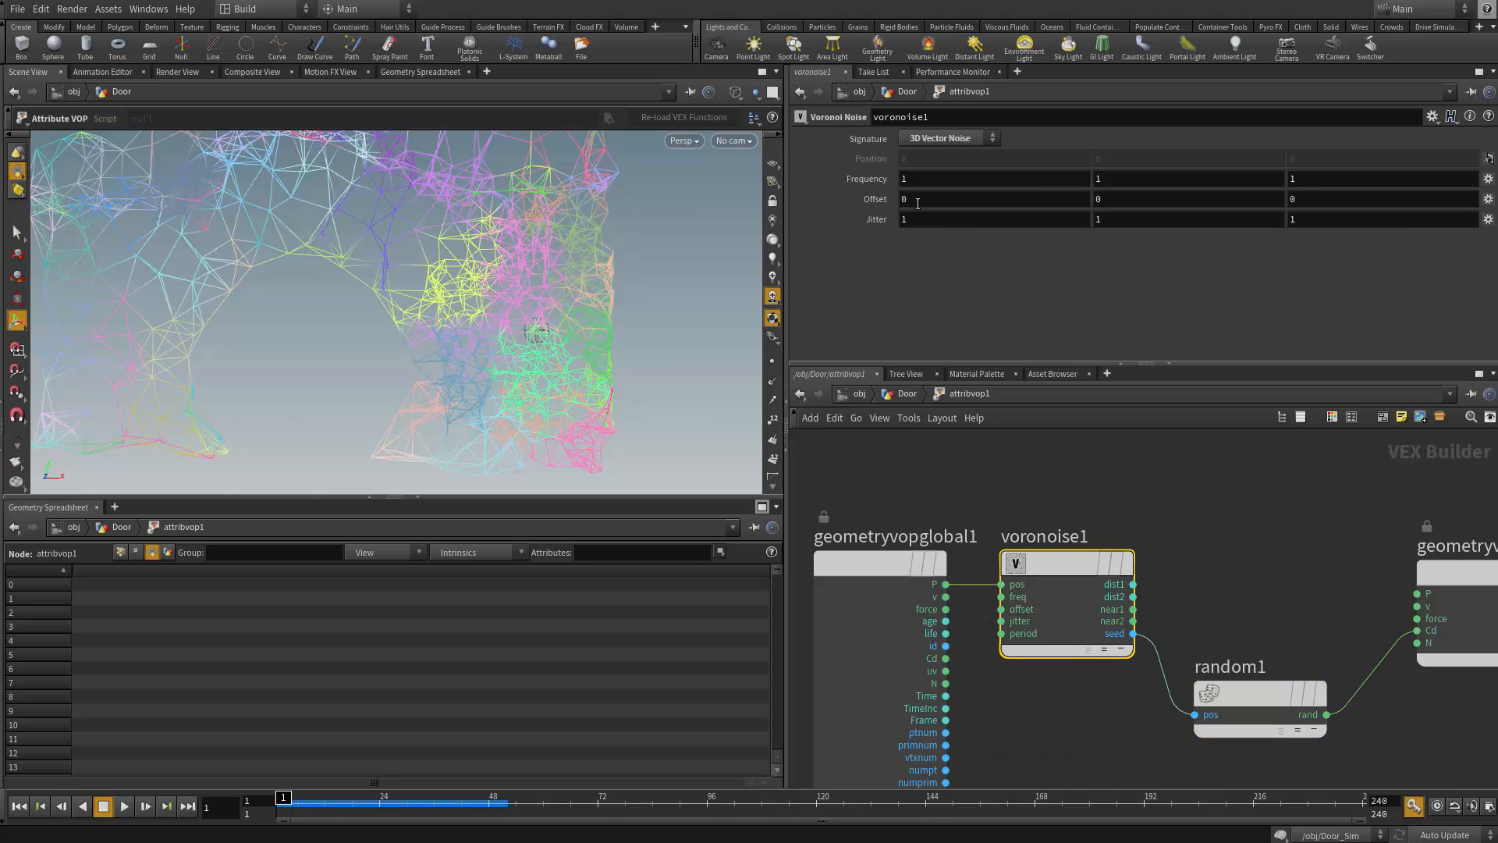
{"action": "middle_click_drag", "start_coordinate": [867, 180], "coordinate": [989, 188]}
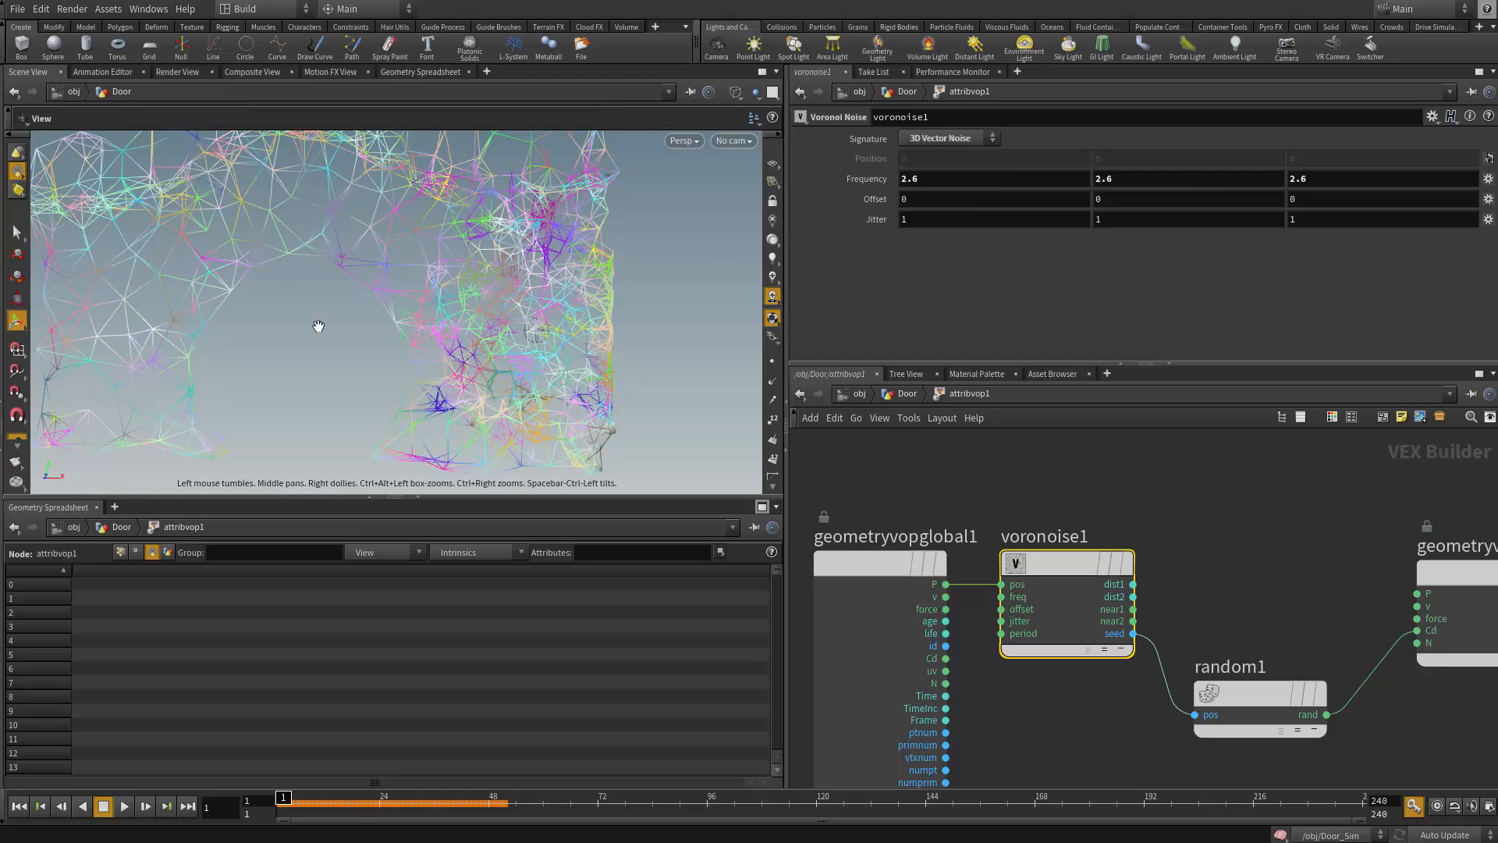
Examine the size and spread of the Voronoi colour clusters across the wall's constraint network
{"action": "right_click_drag", "start_coordinate": [318, 325], "coordinate": [629, 387], "text": "alt"}
{"action": "middle_click_drag", "start_coordinate": [597, 309], "coordinate": [511, 371], "text": "alt"}
{"action": "middle_click_drag", "start_coordinate": [511, 291], "coordinate": [457, 326], "text": "alt"}
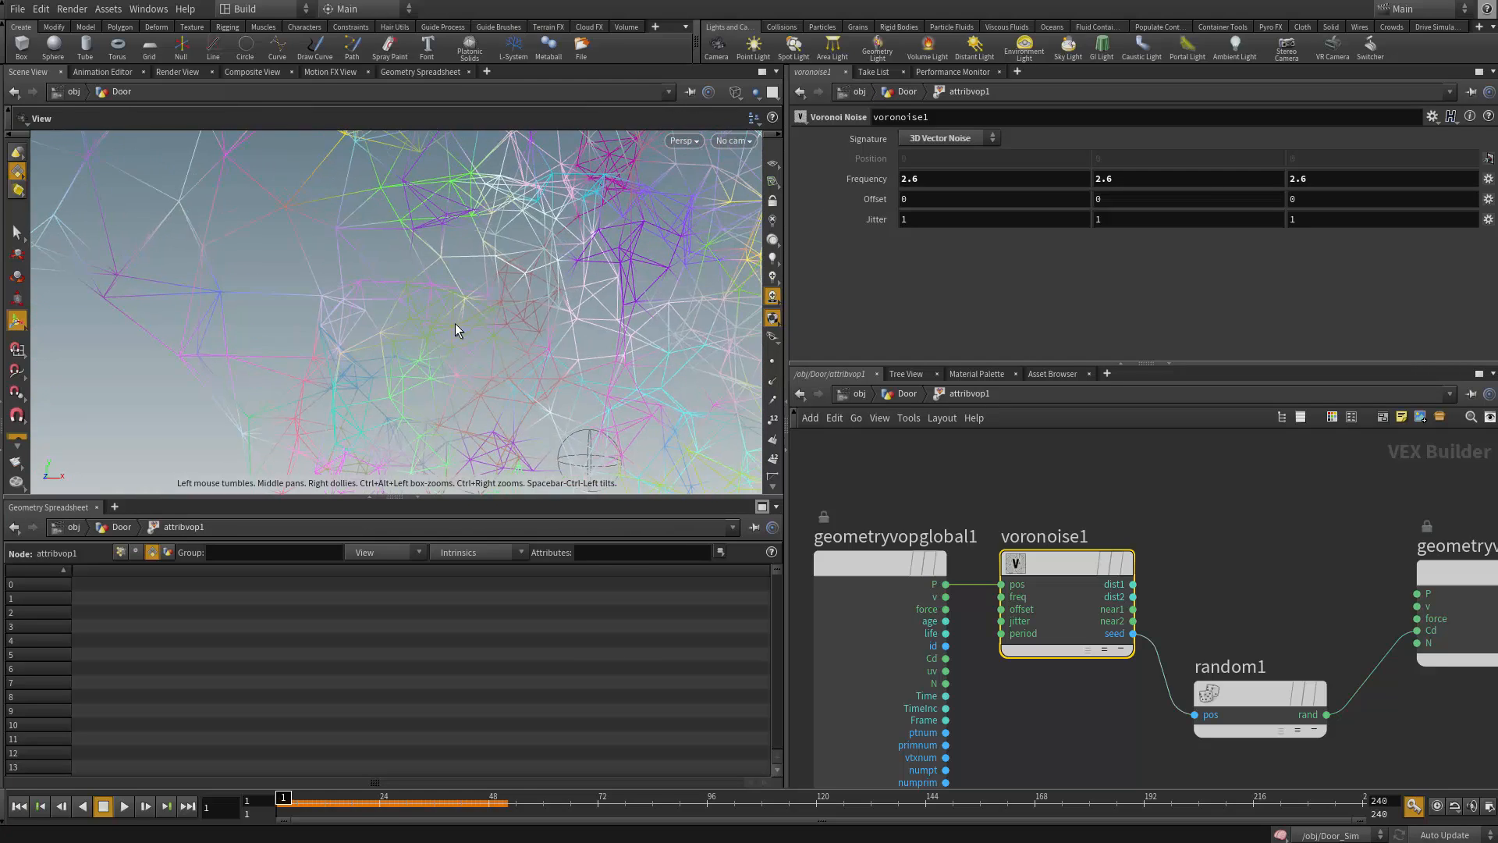
{"action": "right_click_drag", "start_coordinate": [495, 324], "coordinate": [288, 320], "text": "alt"}
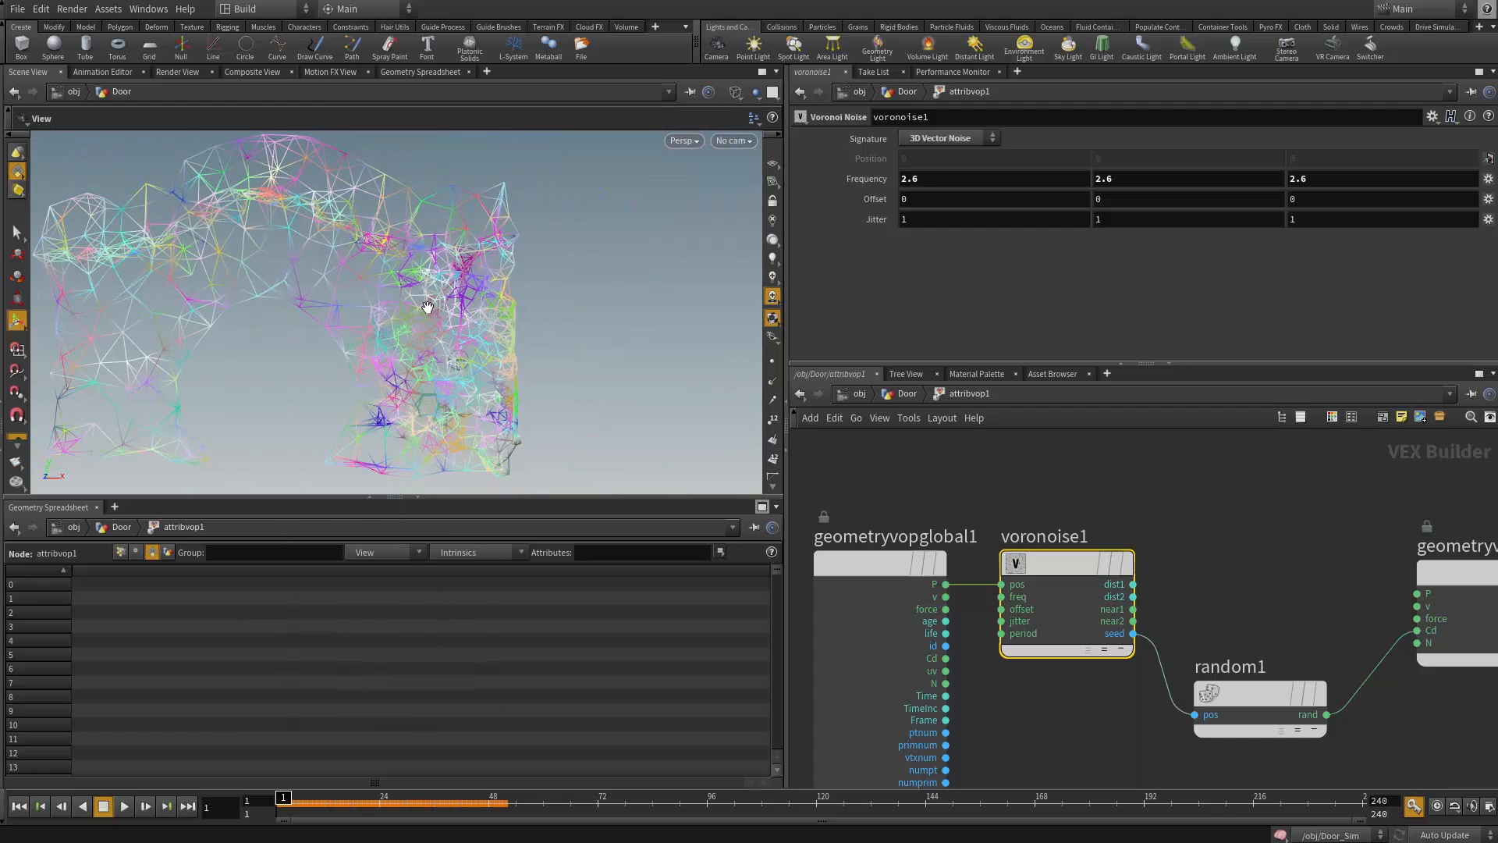
{"action": "middle_click_drag", "start_coordinate": [566, 288], "coordinate": [629, 327], "text": "alt"}
{"action": "left_click_drag", "start_coordinate": [628, 328], "coordinate": [616, 294], "text": "alt"}
{"action": "middle_click_drag", "start_coordinate": [616, 294], "coordinate": [627, 272], "text": "alt"}
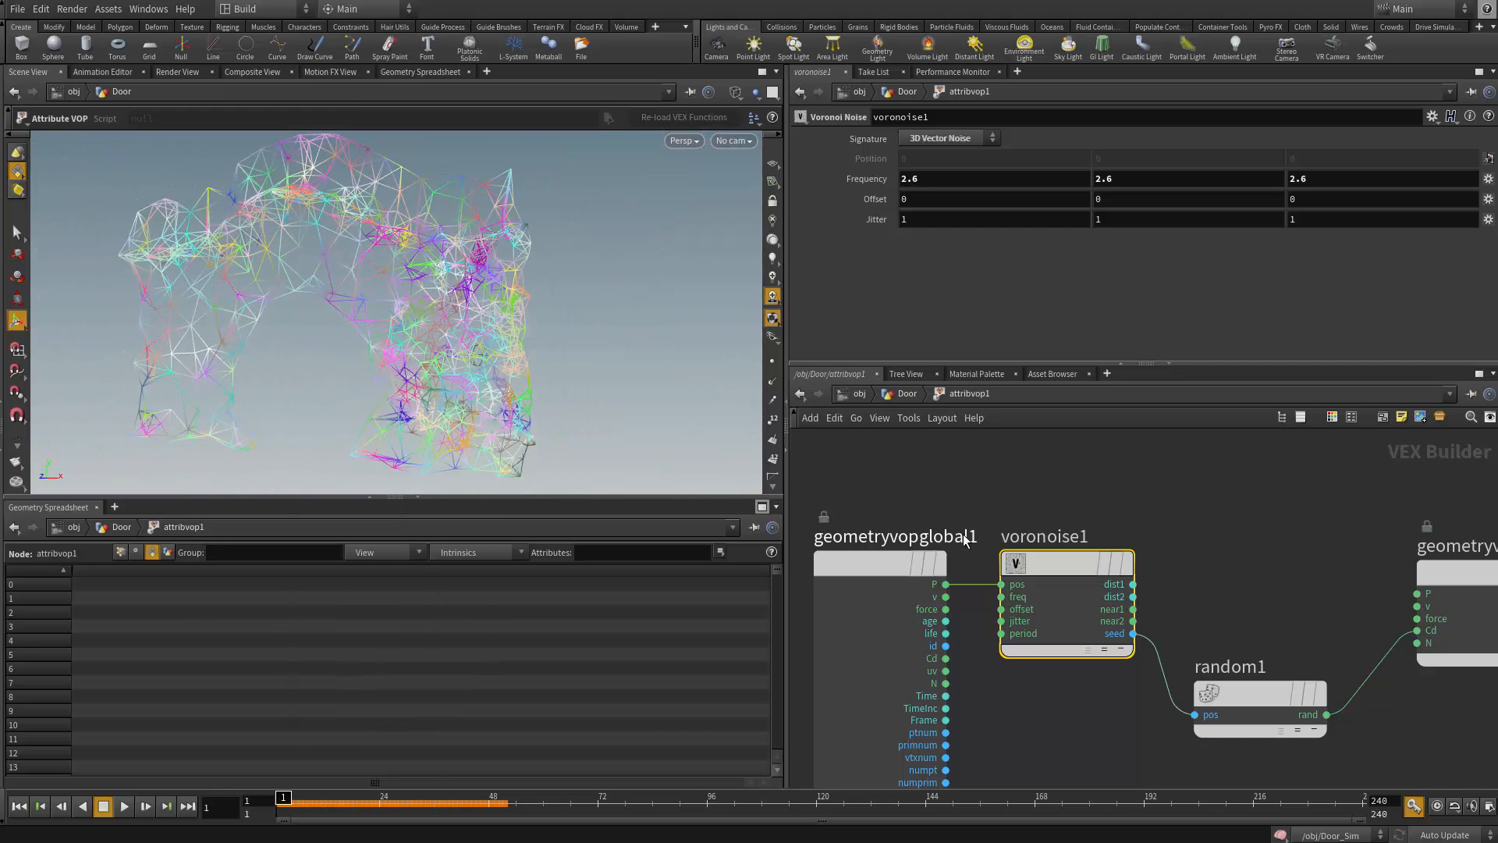
Leave the Door network and open the Door_Sim DOP network with the arch wall in view
{"action": "key", "text": "u"}
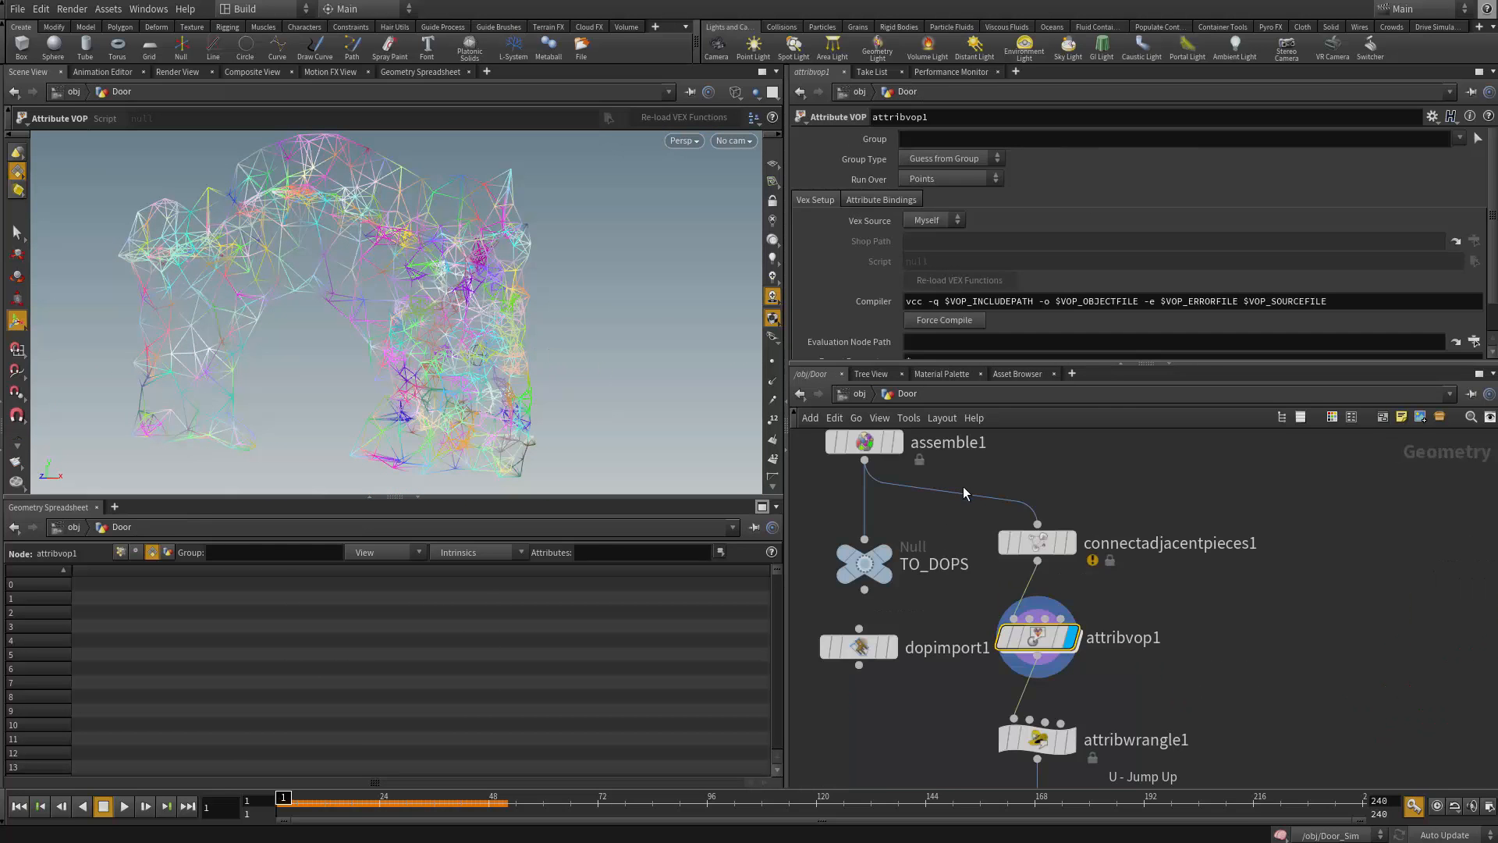
{"action": "key", "text": "u"}
{"action": "middle_click_drag", "start_coordinate": [1155, 632], "coordinate": [1123, 618]}
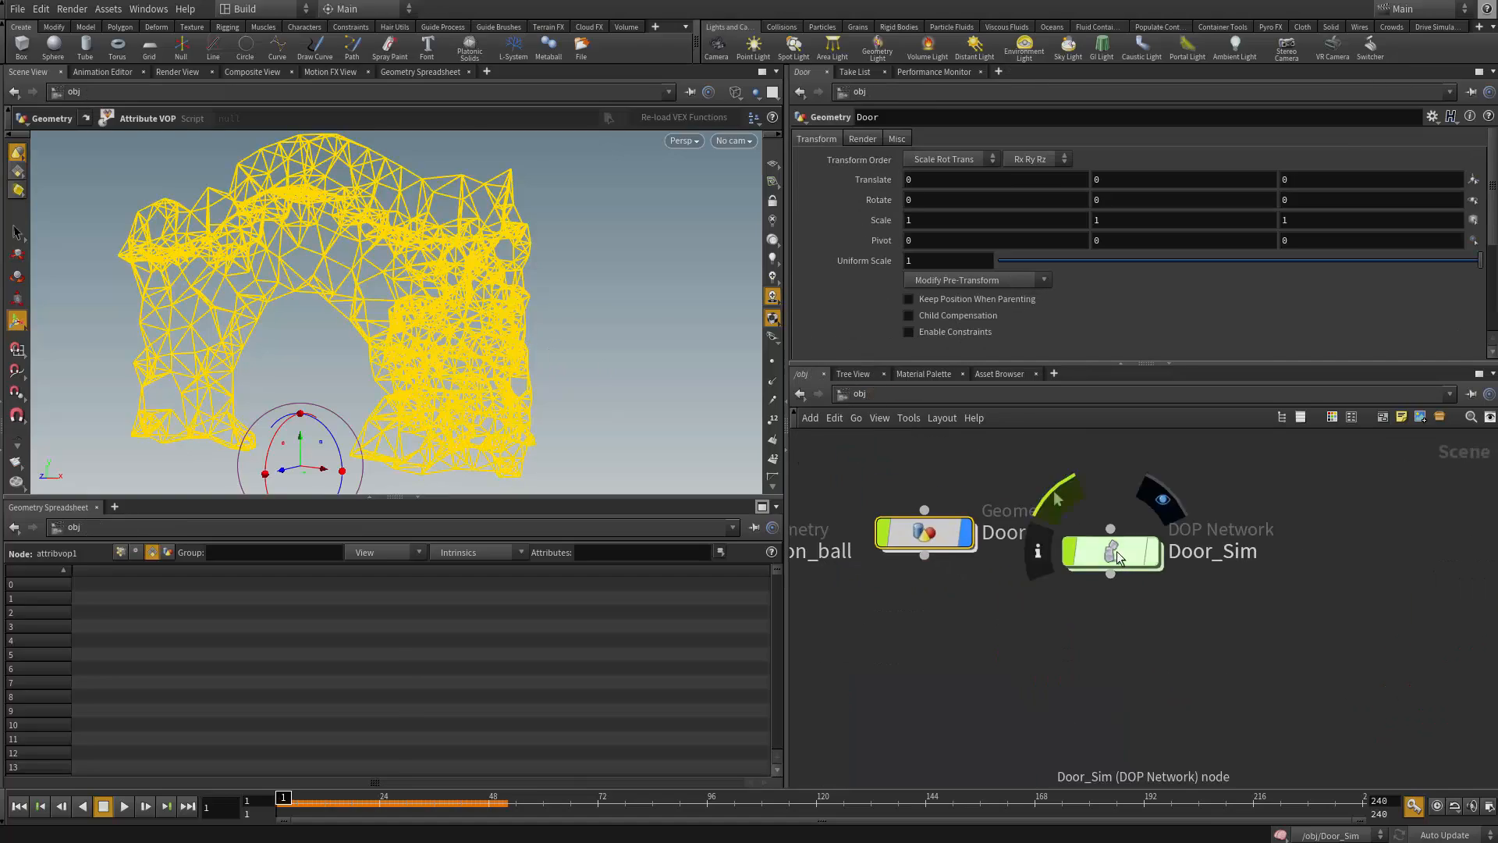
{"action": "double_click", "coordinate": [1119, 553]}
{"action": "left_click_drag", "start_coordinate": [668, 394], "coordinate": [591, 332], "text": "alt"}
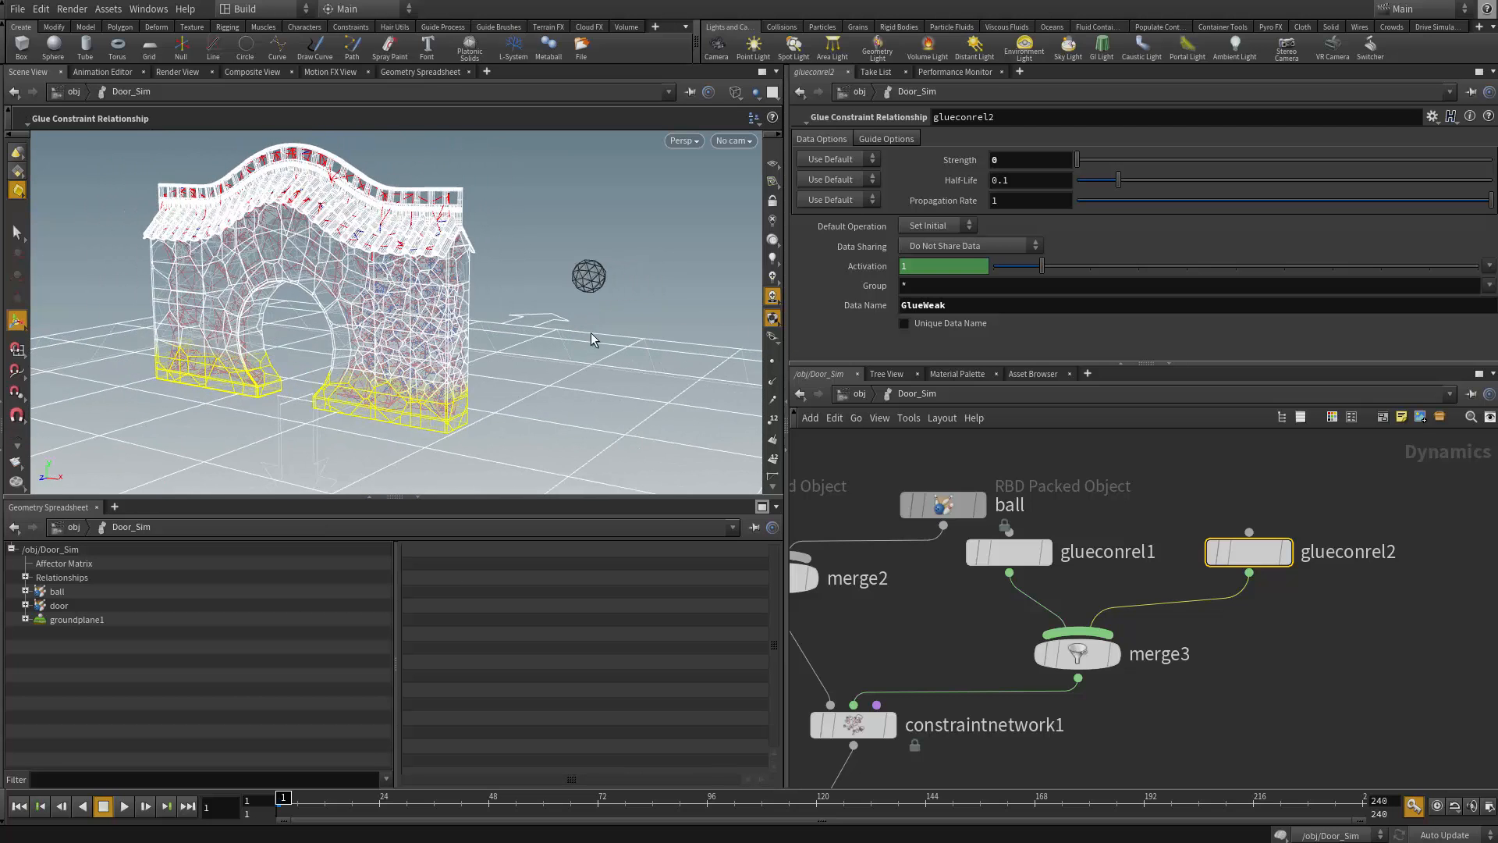
Play the wall simulation in shaded display and stop it at frame 58 in wireframe
{"action": "key", "text": "w"}
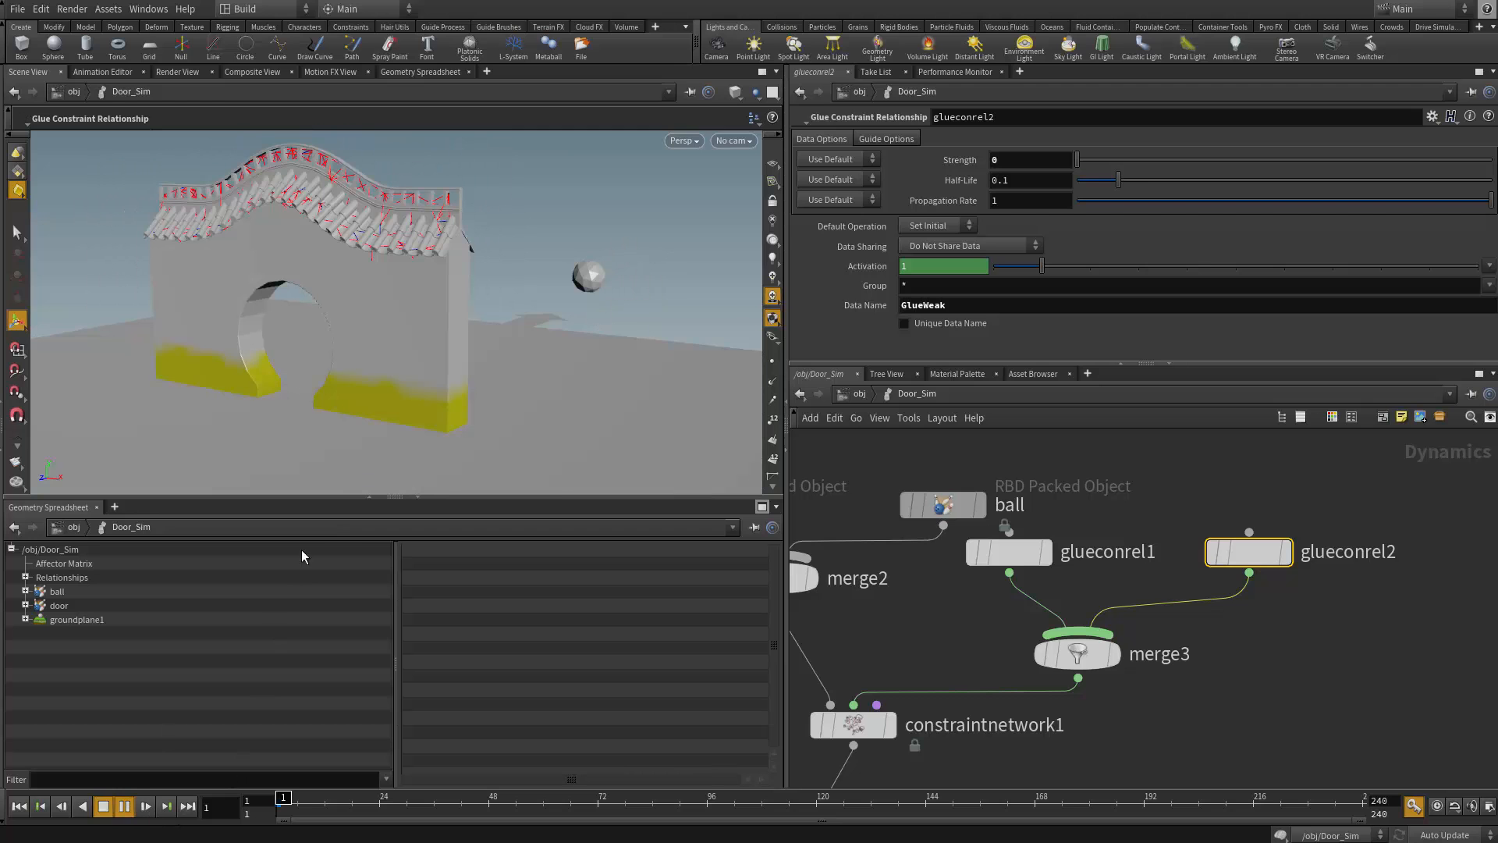
{"action": "key", "text": "Up"}
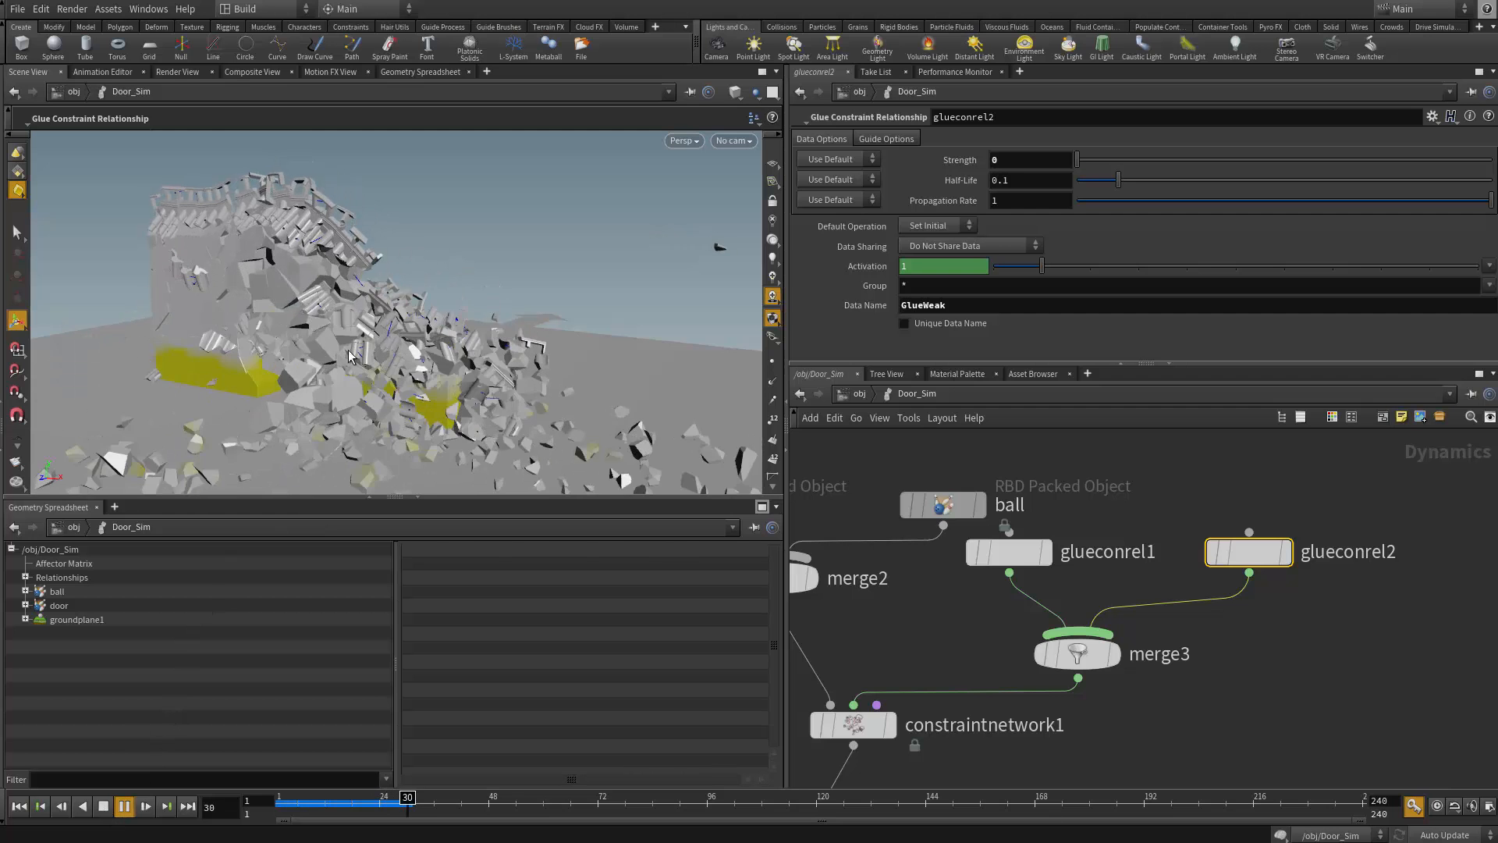
{"action": "left_click_drag", "start_coordinate": [367, 303], "coordinate": [424, 288], "text": "alt"}
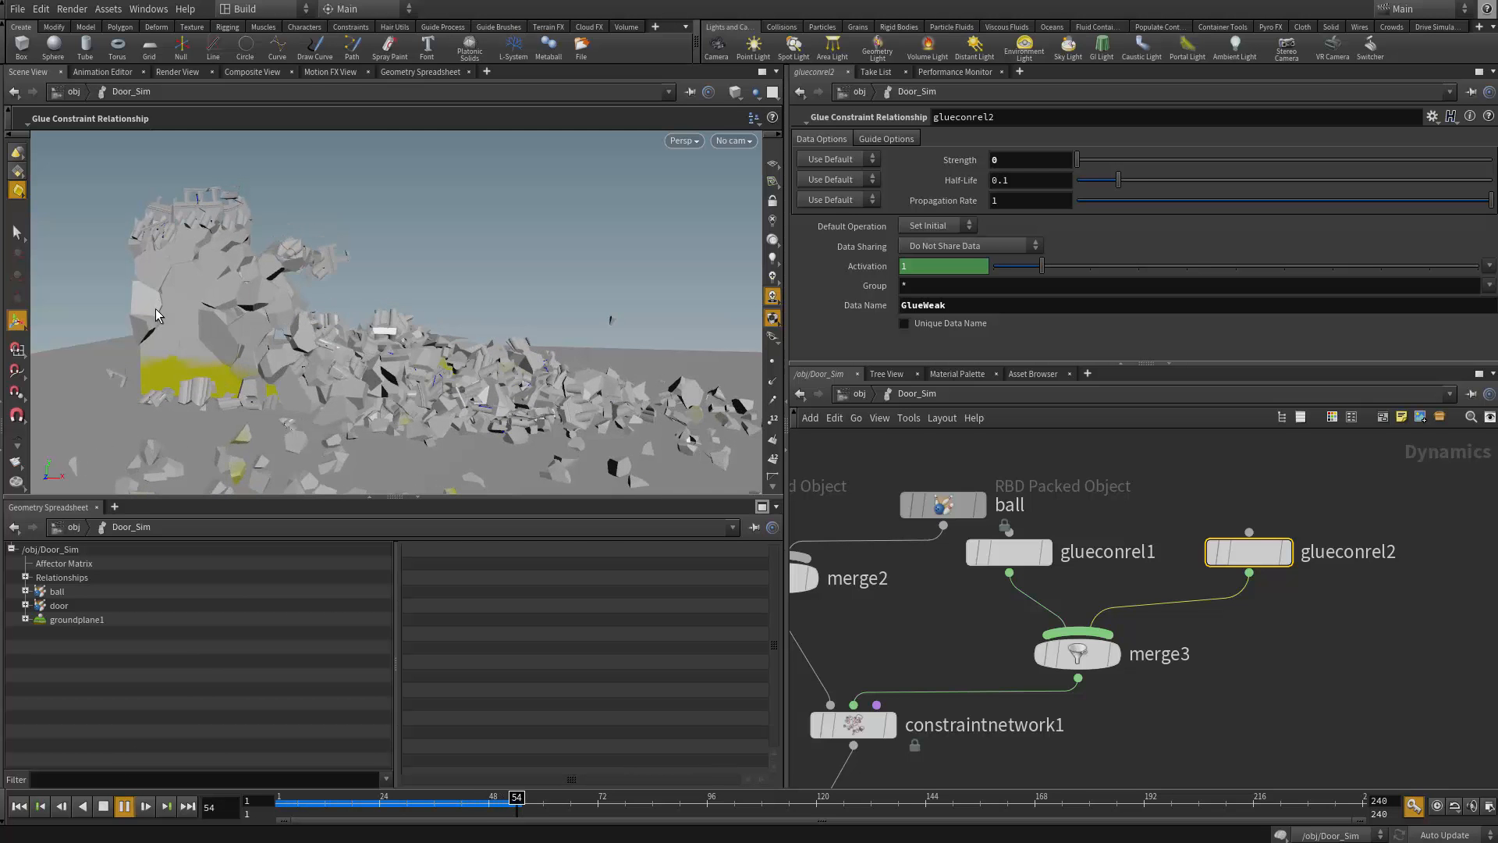
{"action": "key", "text": "shift+w"}
{"action": "left_click", "coordinate": [108, 804]}
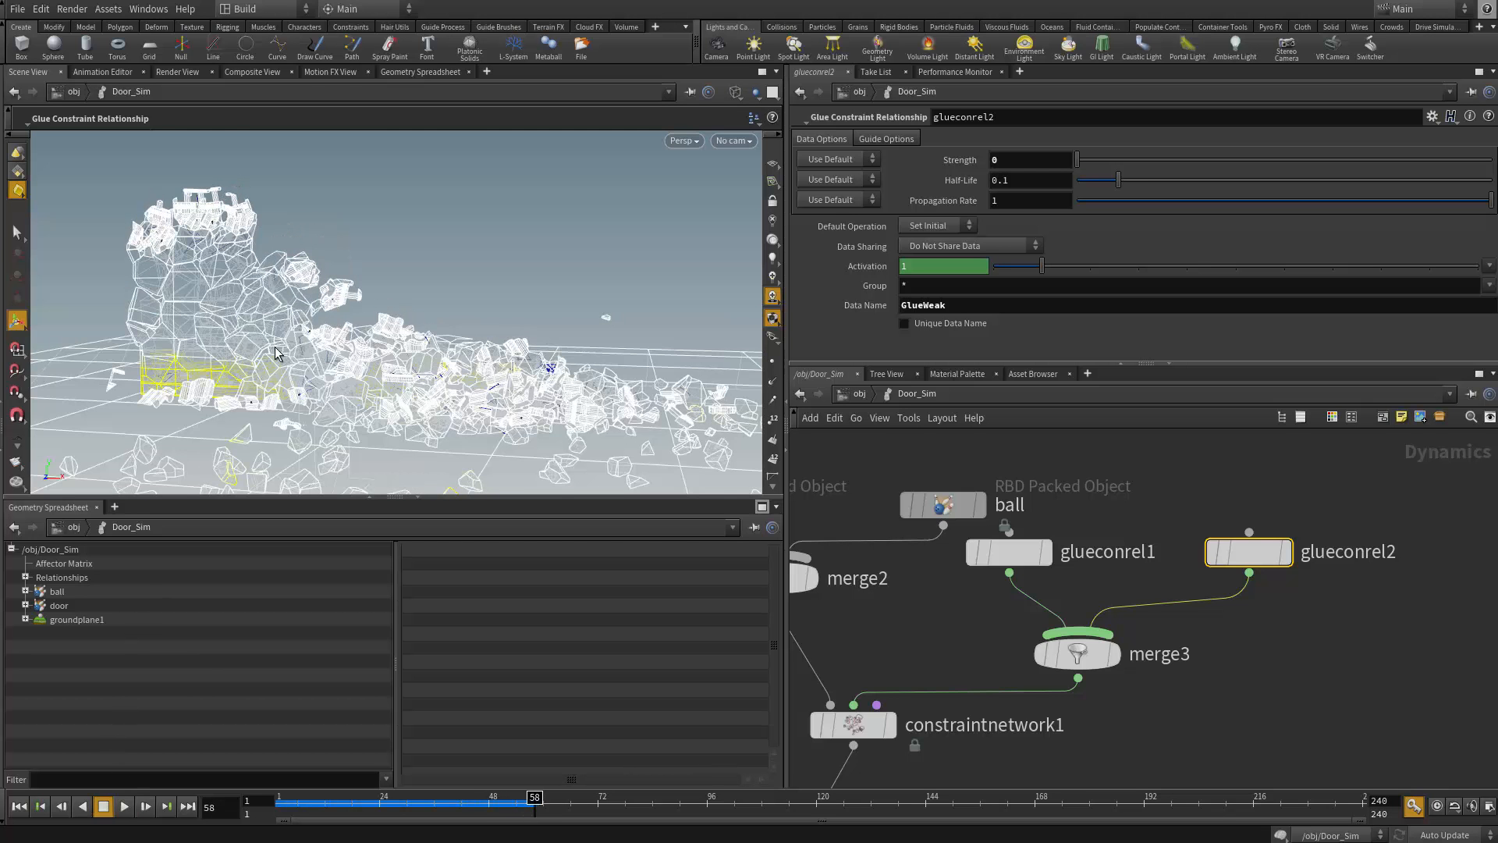
Inspect the standing wall section up close in wireframe and play the simulation on to frame 68
{"action": "middle_click_drag", "start_coordinate": [226, 347], "coordinate": [380, 321], "text": "alt"}
{"action": "right_click_drag", "start_coordinate": [419, 339], "coordinate": [680, 394], "text": "alt"}
{"action": "left_click_drag", "start_coordinate": [680, 394], "coordinate": [468, 368], "text": "alt"}
{"action": "middle_click_drag", "start_coordinate": [468, 367], "coordinate": [471, 406], "text": "alt"}
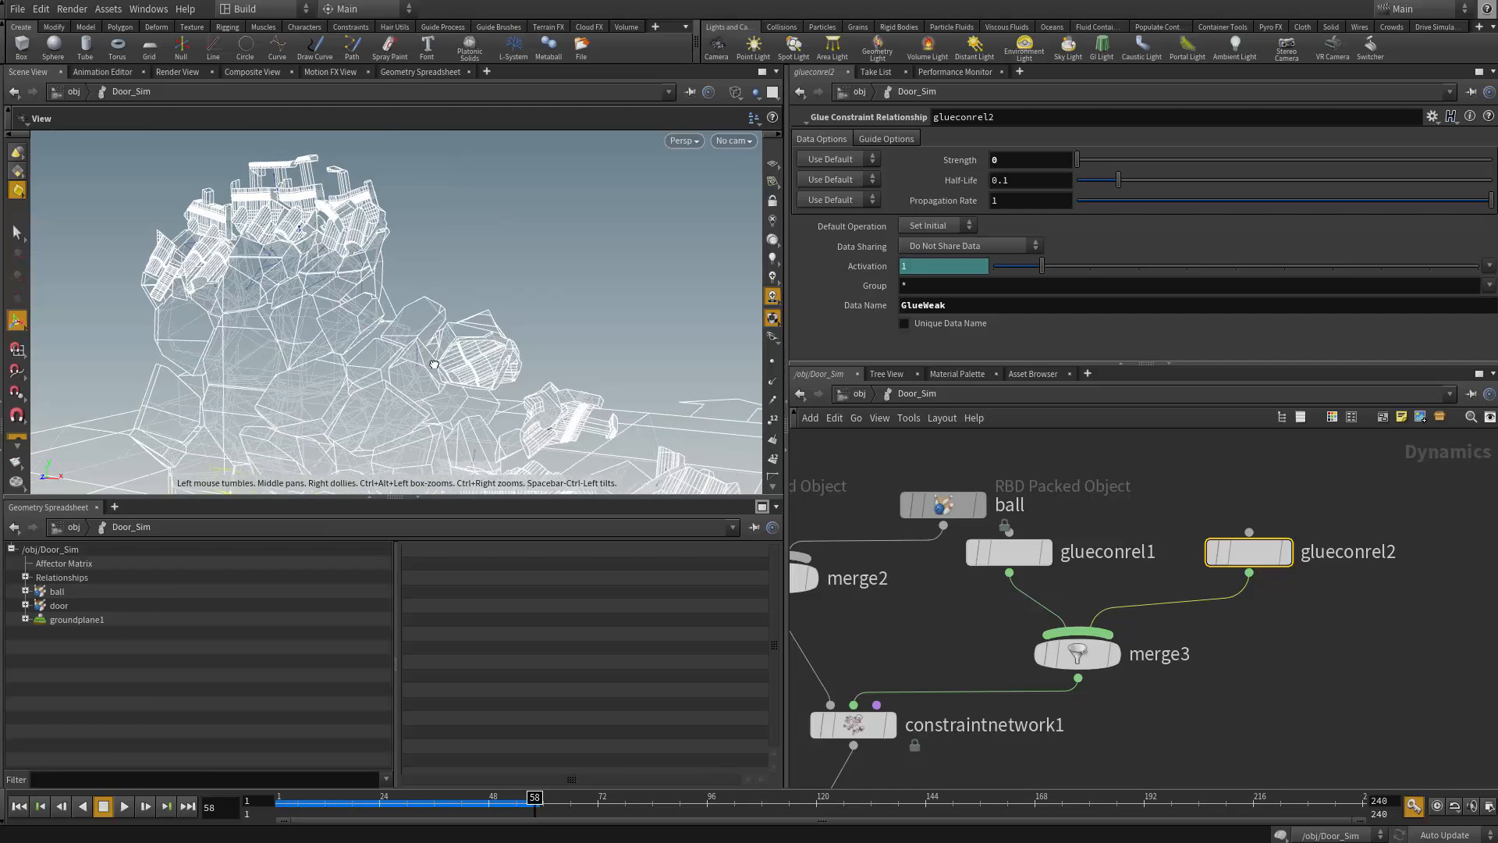
{"action": "left_click", "coordinate": [125, 806]}
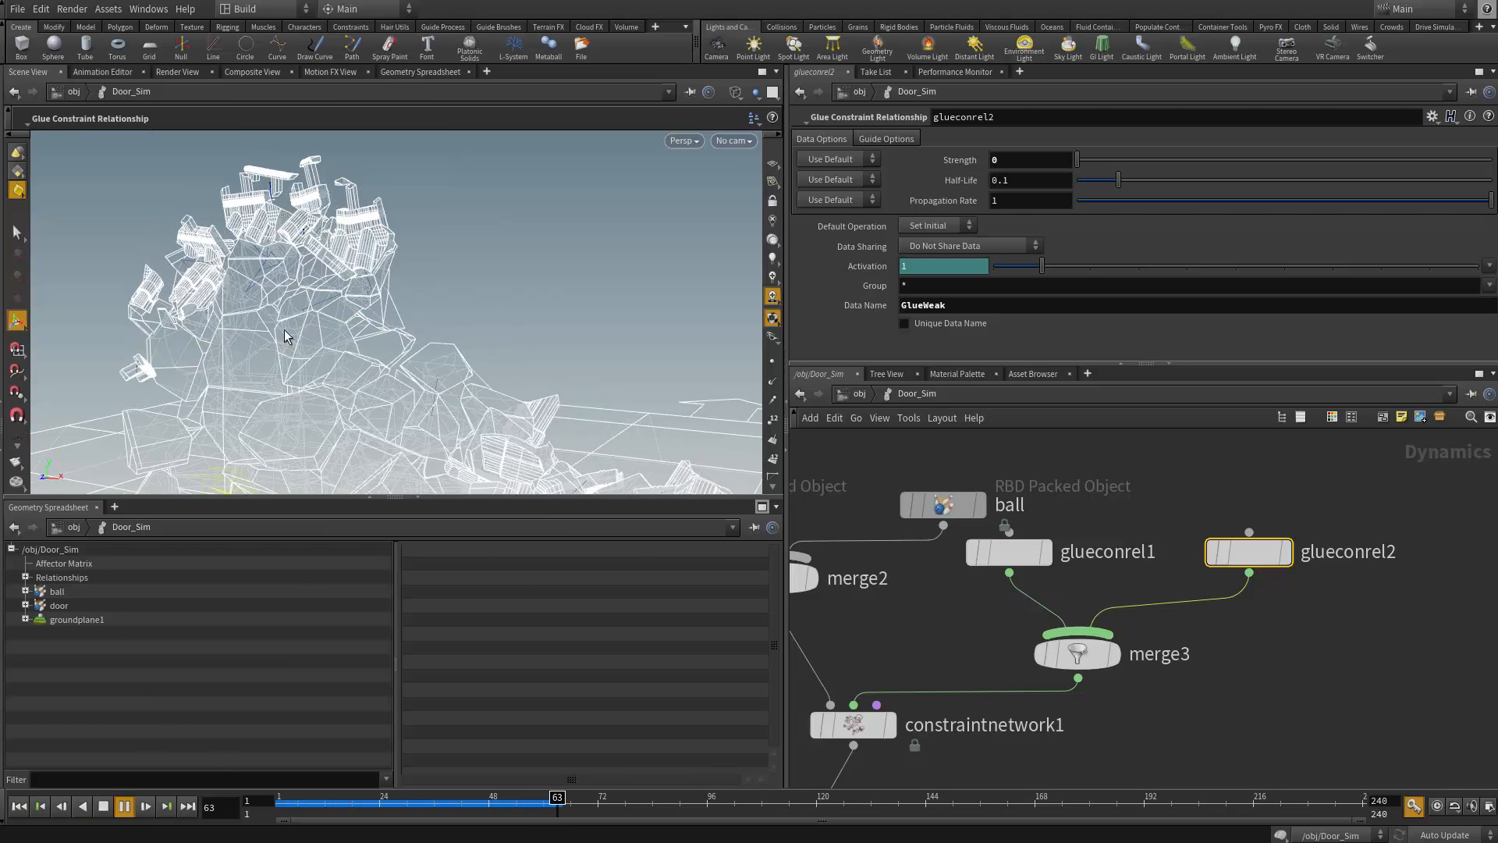
{"action": "left_click", "coordinate": [103, 806]}
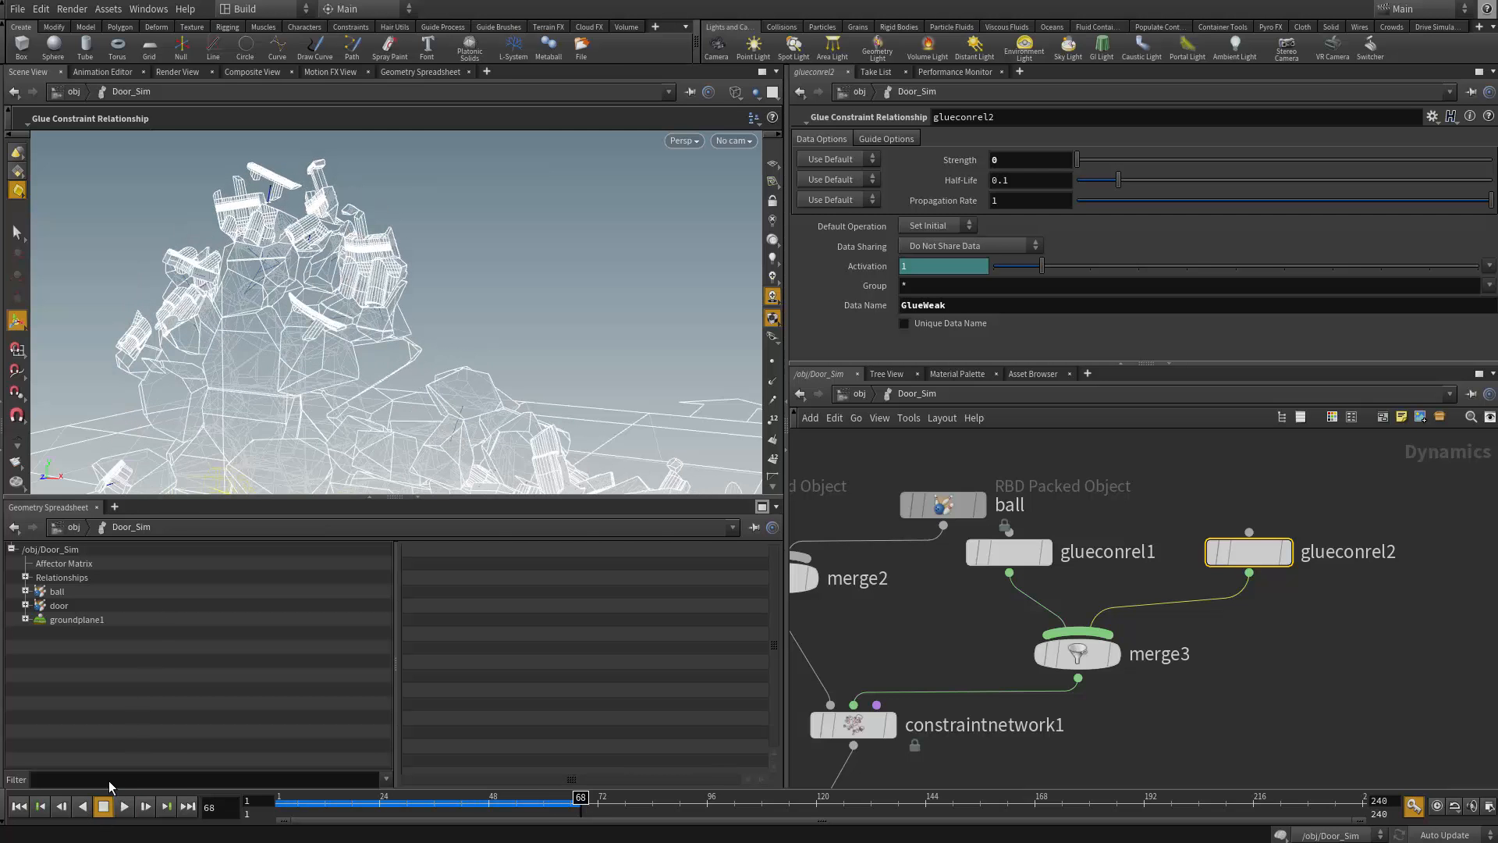
Examine the remaining glue constraints between the broken pieces at frame 68, comparing shaded and wireframe display
{"action": "left_click_drag", "start_coordinate": [309, 323], "coordinate": [388, 338]}
{"action": "left_click_drag", "start_coordinate": [465, 352], "coordinate": [480, 348]}
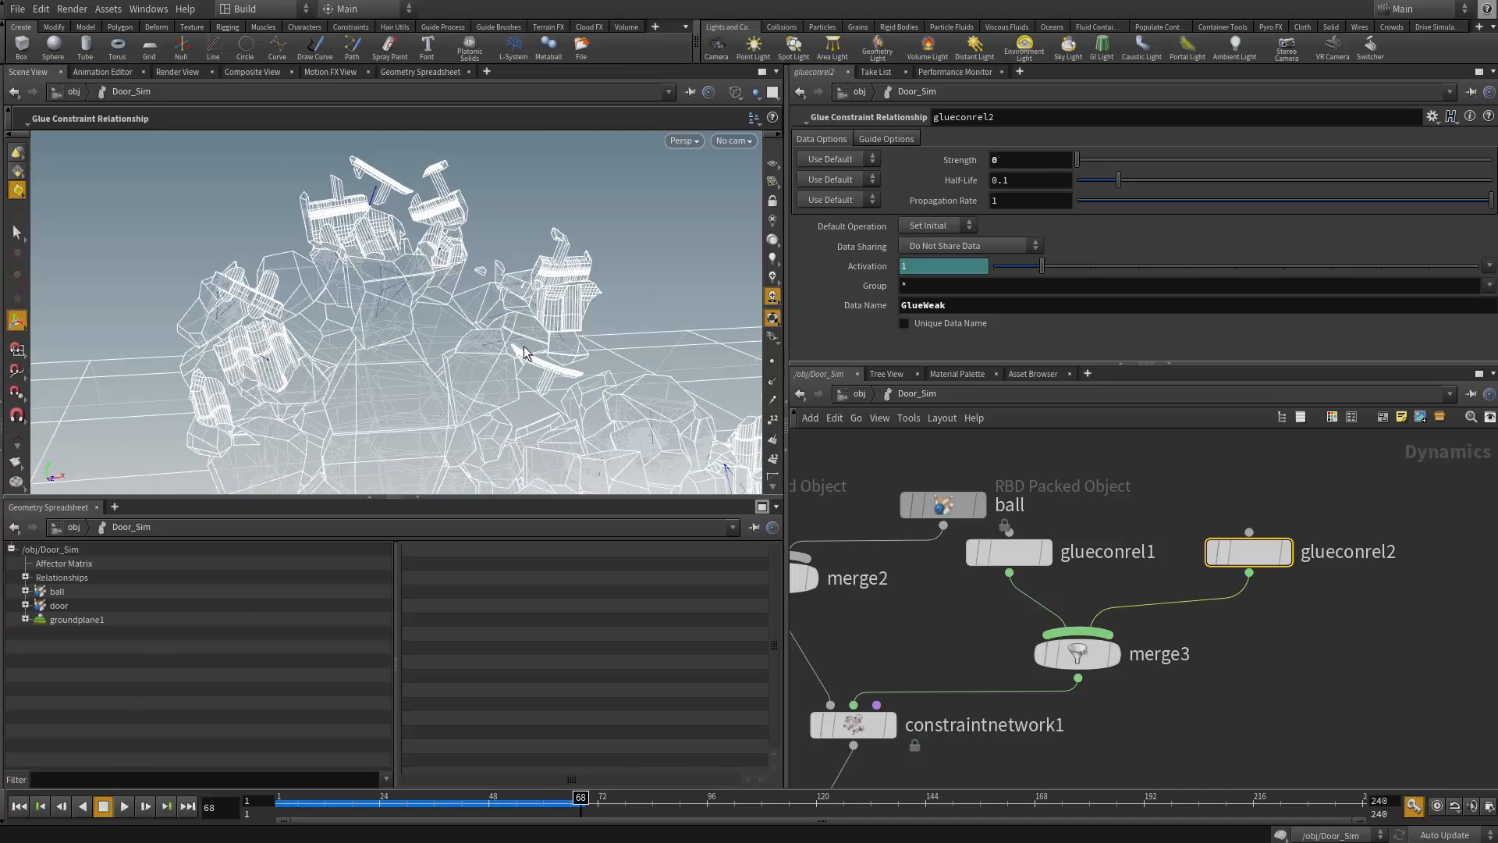
{"action": "right_click_drag", "start_coordinate": [524, 353], "coordinate": [460, 328], "text": "alt"}
{"action": "middle_click_drag", "start_coordinate": [461, 327], "coordinate": [390, 281], "text": "alt"}
{"action": "left_click_drag", "start_coordinate": [390, 280], "coordinate": [262, 249], "text": "alt"}
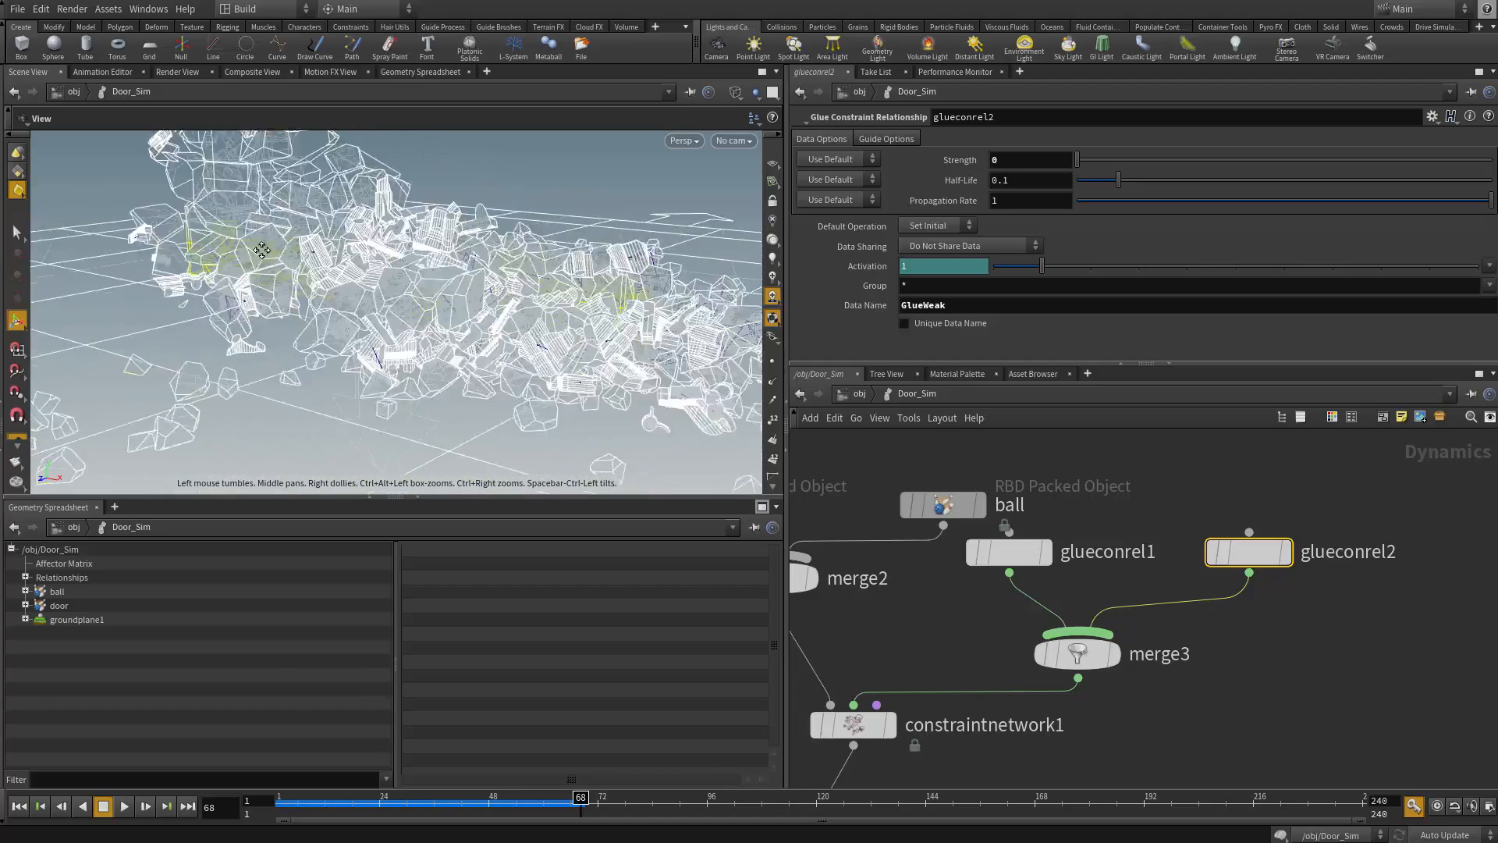
{"action": "middle_click_drag", "start_coordinate": [262, 250], "coordinate": [269, 265], "text": "alt"}
{"action": "right_click_drag", "start_coordinate": [269, 265], "coordinate": [283, 282], "text": "alt"}
{"action": "left_click_drag", "start_coordinate": [282, 282], "coordinate": [499, 336], "text": "alt"}
{"action": "key", "text": "w"}
{"action": "right_click_drag", "start_coordinate": [499, 335], "coordinate": [417, 363], "text": "alt"}
{"action": "mouse_move", "coordinate": [418, 362]}
{"action": "left_mouse_down", "text": "alt"}
{"action": "mouse_move", "coordinate": [443, 302]}
{"action": "mouse_move", "coordinate": [453, 391]}
{"action": "left_mouse_up", "text": "alt"}
{"action": "key", "text": "shift+w"}
{"action": "right_click_drag", "start_coordinate": [434, 385], "coordinate": [425, 425], "text": "alt"}
{"action": "mouse_move", "coordinate": [424, 424]}
{"action": "left_mouse_down", "text": "alt"}
{"action": "mouse_move", "coordinate": [367, 299]}
{"action": "mouse_move", "coordinate": [419, 280]}
{"action": "mouse_move", "coordinate": [541, 334]}
{"action": "left_mouse_up", "text": "alt"}
{"action": "key", "text": "shift+w"}
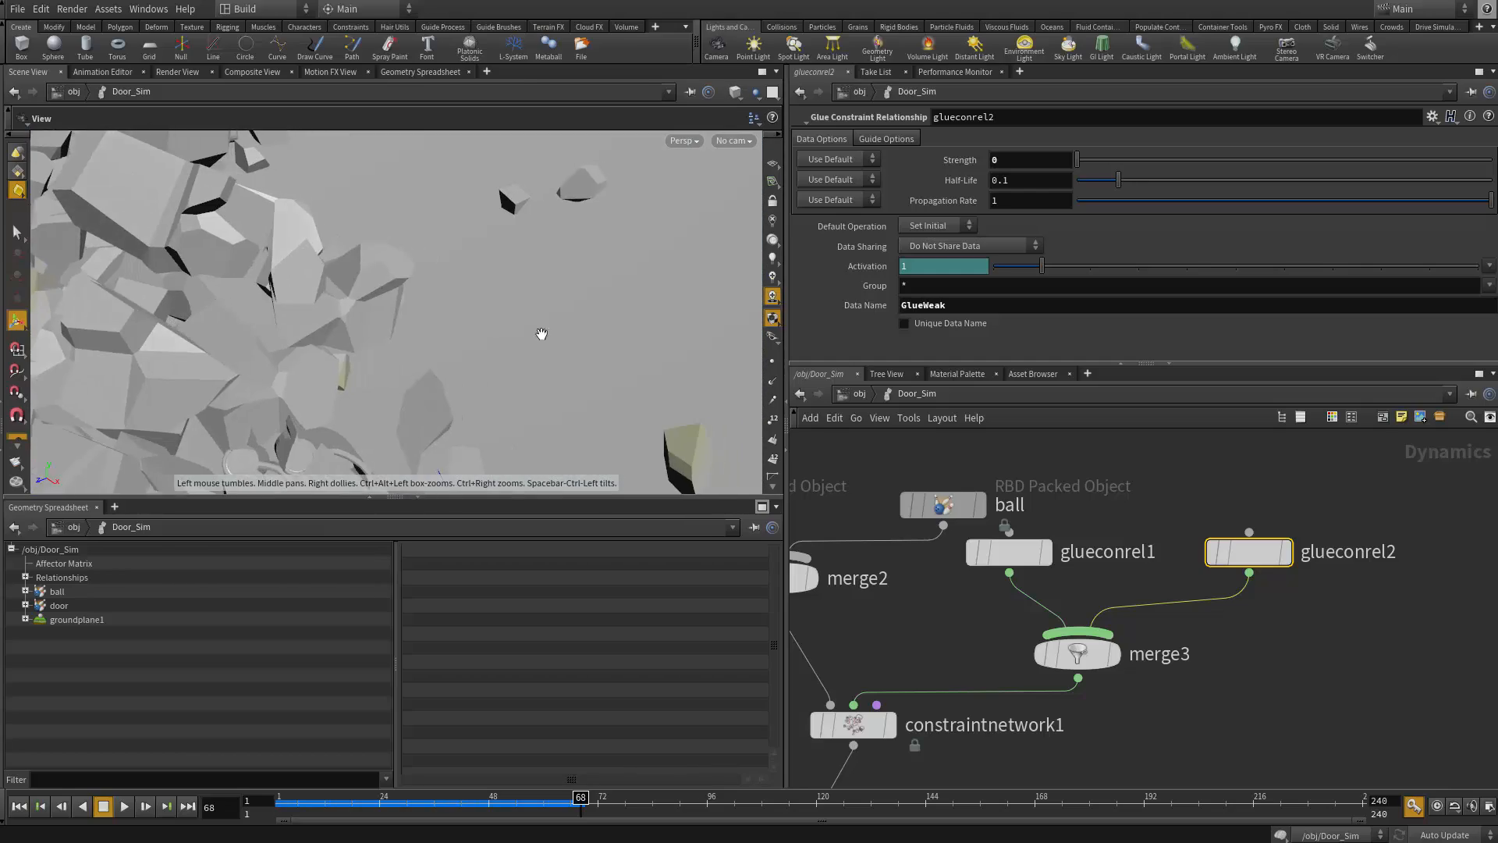
{"action": "mouse_move", "coordinate": [542, 334]}
{"action": "right_mouse_down", "text": "alt"}
{"action": "mouse_move", "coordinate": [494, 348]}
{"action": "mouse_move", "coordinate": [458, 298]}
{"action": "mouse_move", "coordinate": [518, 321]}
{"action": "right_mouse_up", "text": "alt"}
{"action": "key", "text": "shift+w"}
{"action": "left_click_drag", "start_coordinate": [342, 284], "coordinate": [428, 288], "text": "alt"}
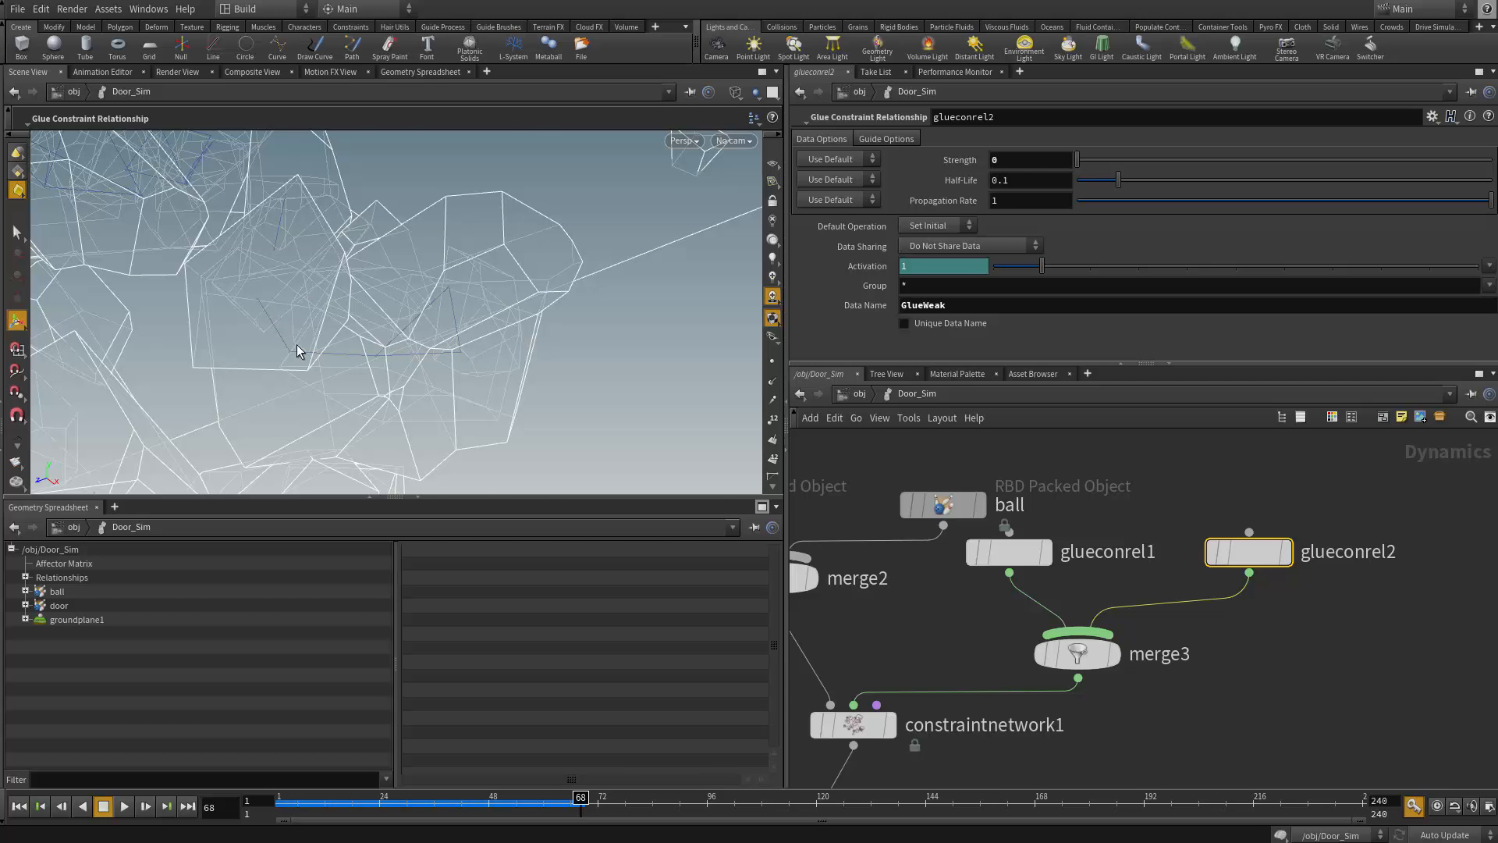
Examine the rubble and the standing section from several angles, ending with a shaded overview of the collapse
{"action": "right_click_drag", "start_coordinate": [461, 329], "coordinate": [273, 331], "text": "alt"}
{"action": "middle_click_drag", "start_coordinate": [273, 332], "coordinate": [420, 272], "text": "alt"}
{"action": "left_click_drag", "start_coordinate": [420, 271], "coordinate": [425, 329]}
{"action": "middle_click_drag", "start_coordinate": [424, 328], "coordinate": [479, 304]}
{"action": "middle_click_drag", "start_coordinate": [506, 253], "coordinate": [418, 436]}
{"action": "mouse_move", "coordinate": [418, 343]}
{"action": "right_mouse_down"}
{"action": "mouse_move", "coordinate": [468, 329]}
{"action": "mouse_move", "coordinate": [446, 339]}
{"action": "right_mouse_up"}
{"action": "left_click_drag", "start_coordinate": [447, 273], "coordinate": [336, 269]}
{"action": "right_click_drag", "start_coordinate": [335, 269], "coordinate": [442, 387]}
{"action": "left_click_drag", "start_coordinate": [441, 388], "coordinate": [559, 347]}
{"action": "right_click_drag", "start_coordinate": [558, 347], "coordinate": [569, 387]}
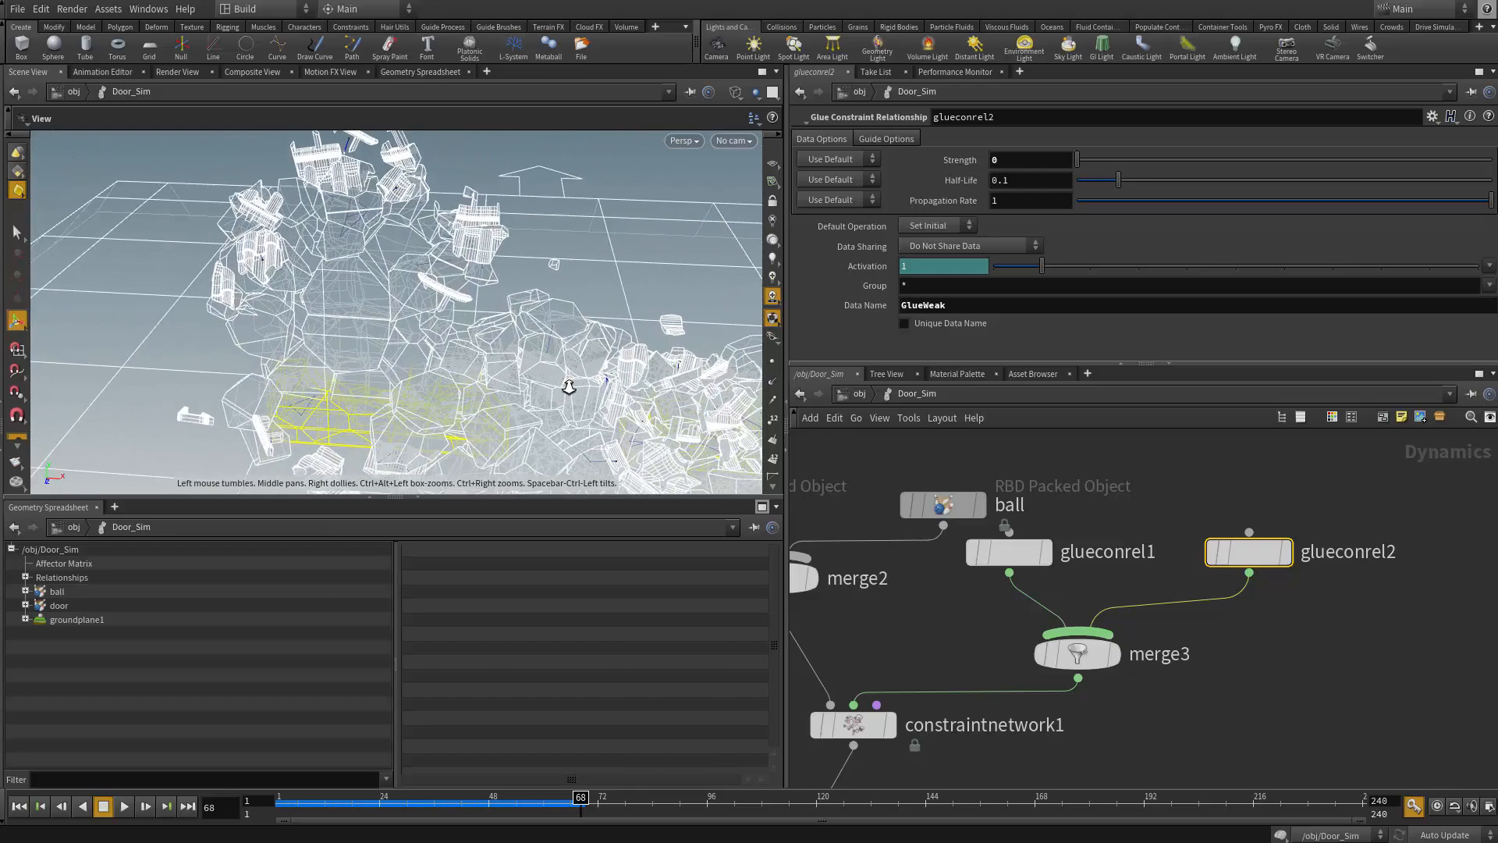
{"action": "right_click_drag", "start_coordinate": [474, 301], "coordinate": [538, 363]}
{"action": "left_click_drag", "start_coordinate": [539, 363], "coordinate": [503, 323]}
{"action": "key", "text": "shift+w"}
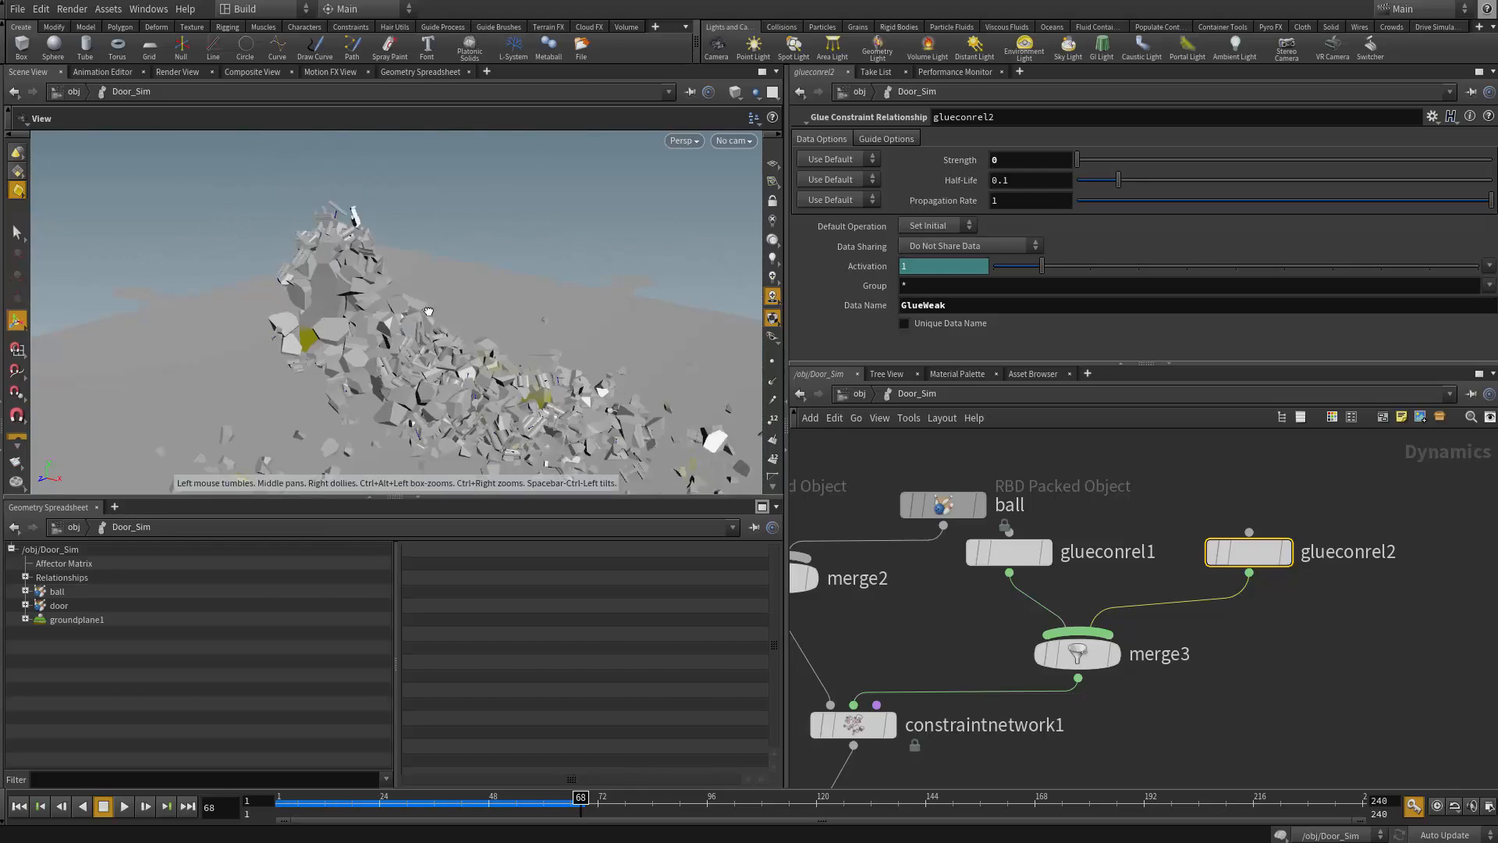
{"action": "middle_click_drag", "start_coordinate": [504, 324], "coordinate": [508, 311]}
{"action": "left_click_drag", "start_coordinate": [509, 310], "coordinate": [535, 307]}
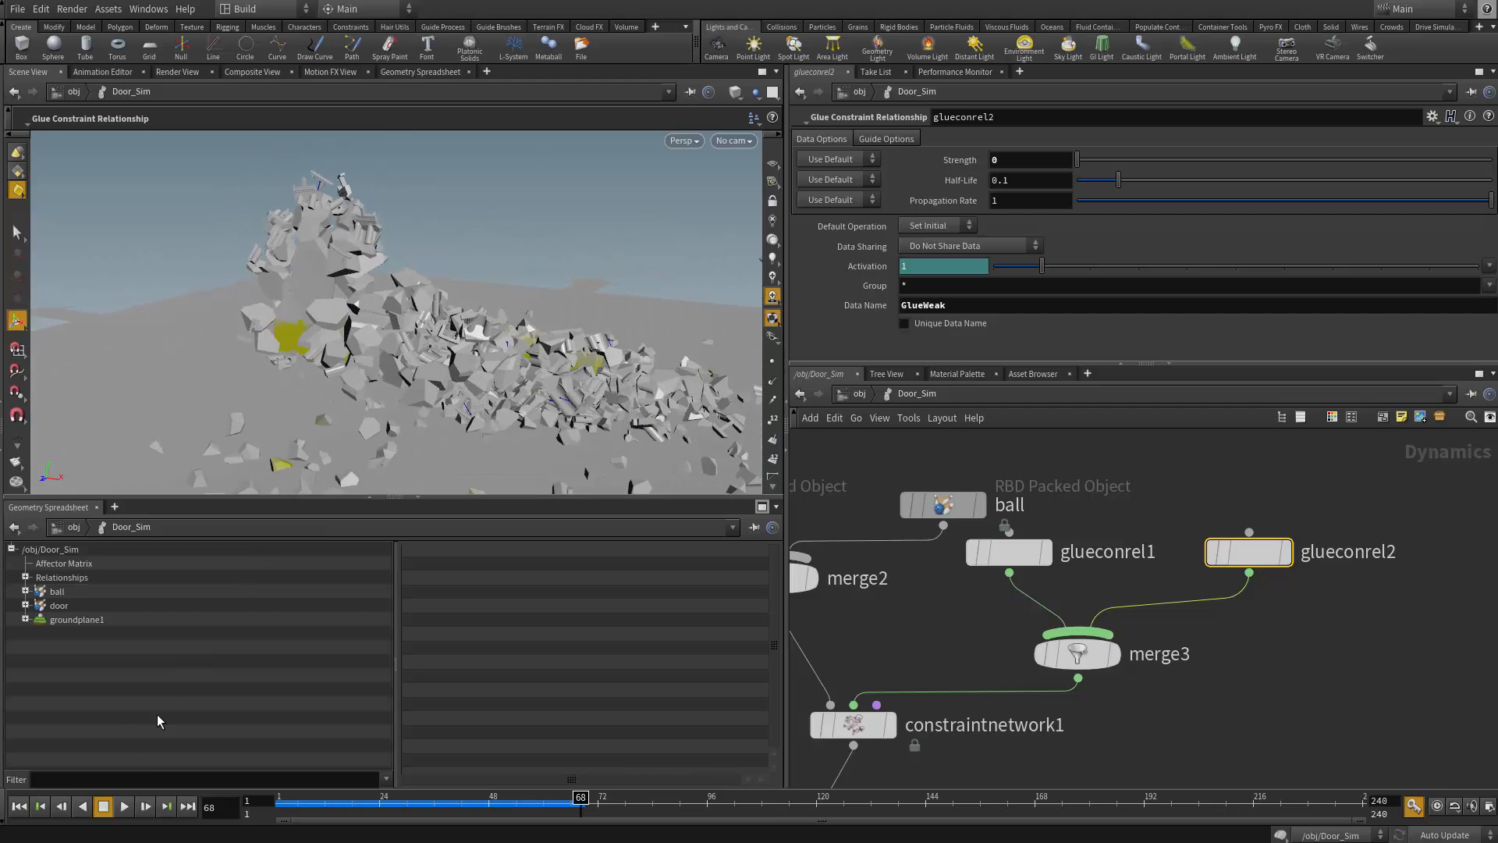
Replay the simulation from frame 1 several times to judge the collapse, stopping at frame 48
{"action": "left_click", "coordinate": [21, 810]}
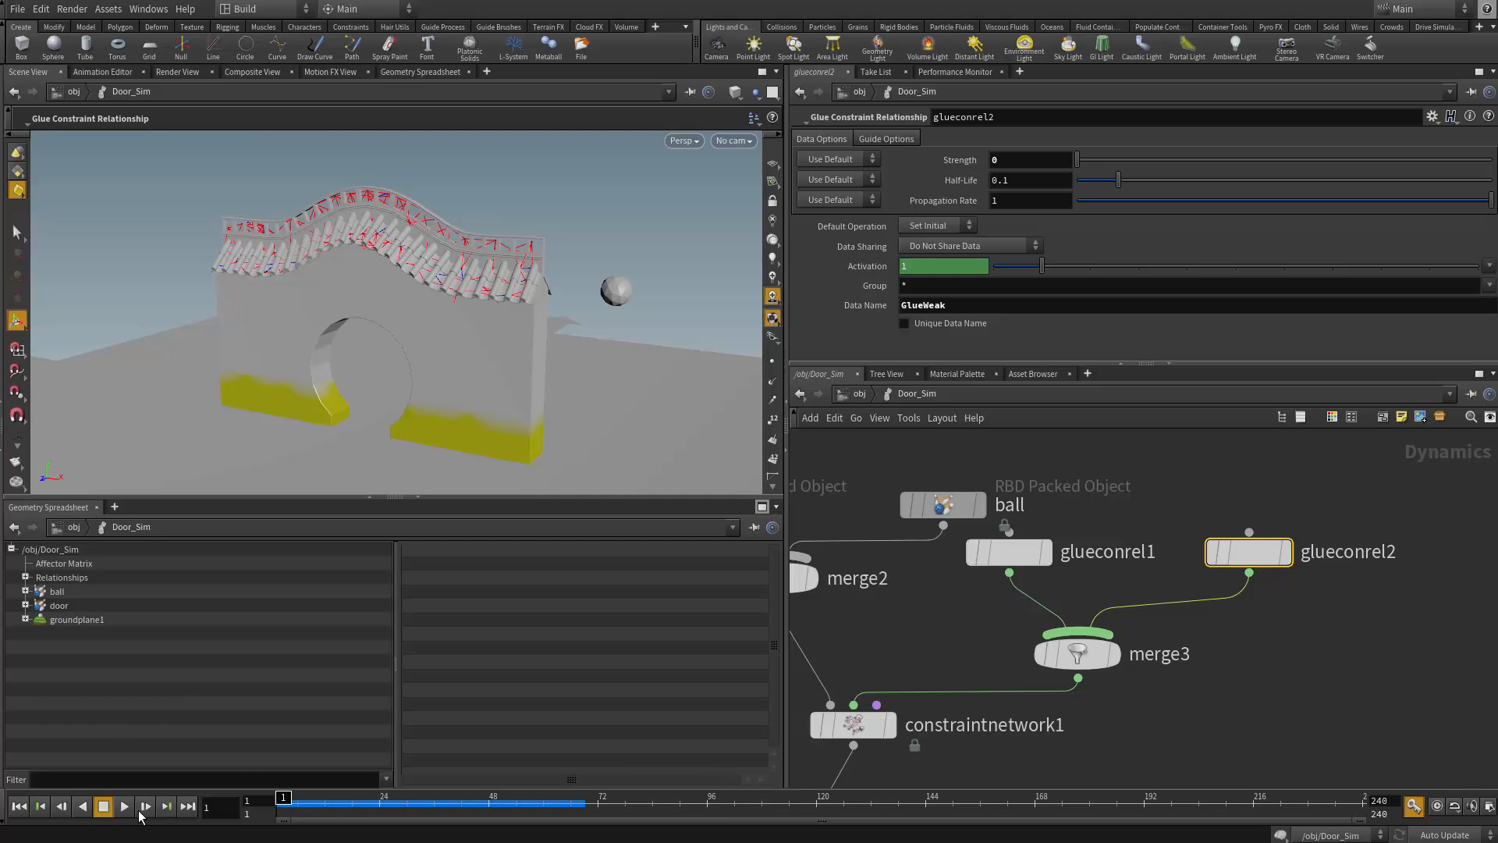
{"action": "left_click", "coordinate": [124, 806]}
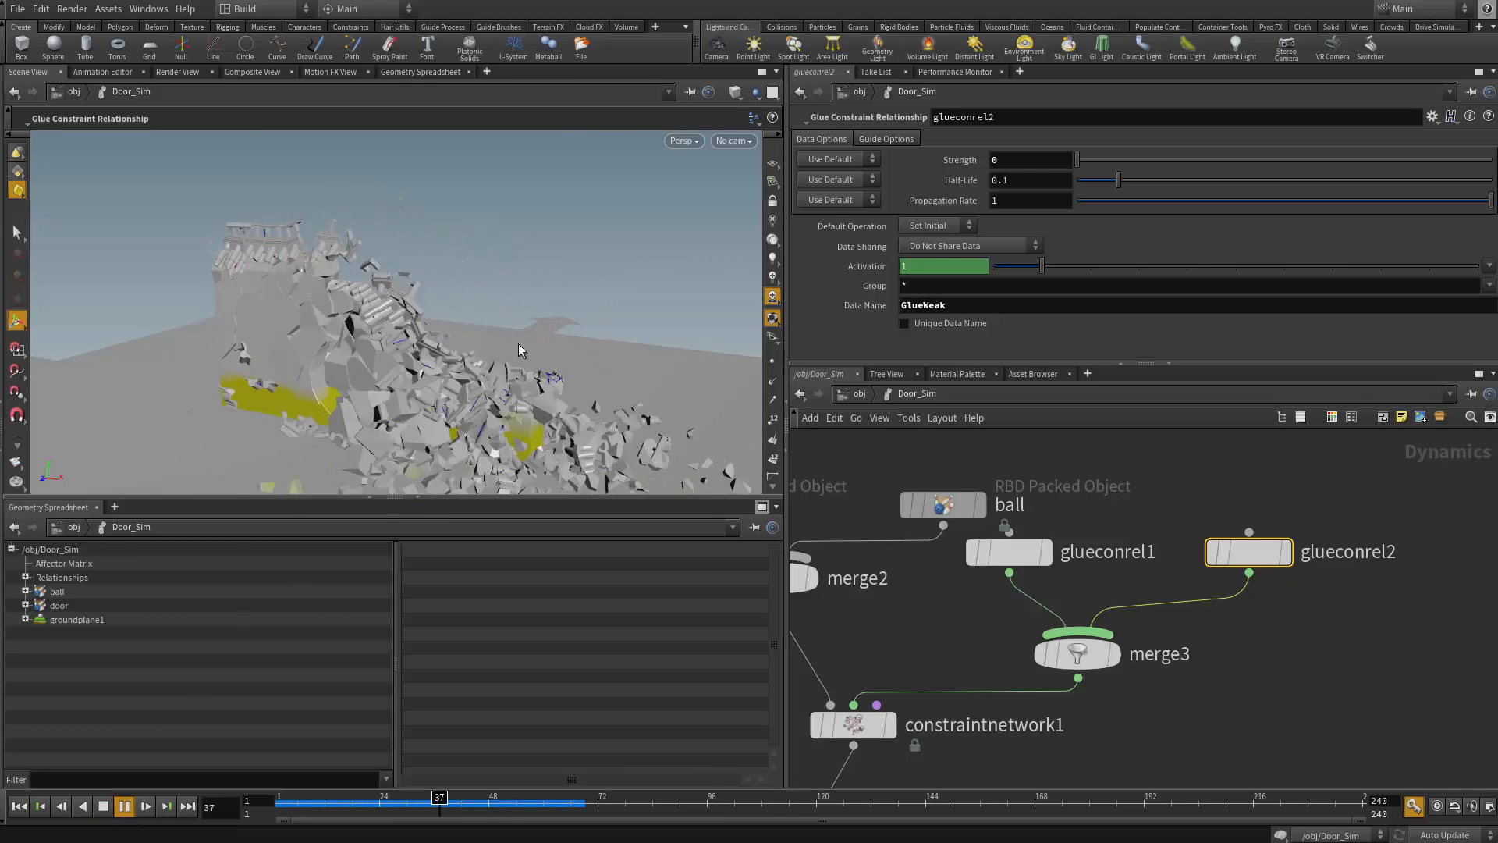
{"action": "left_click", "coordinate": [102, 809]}
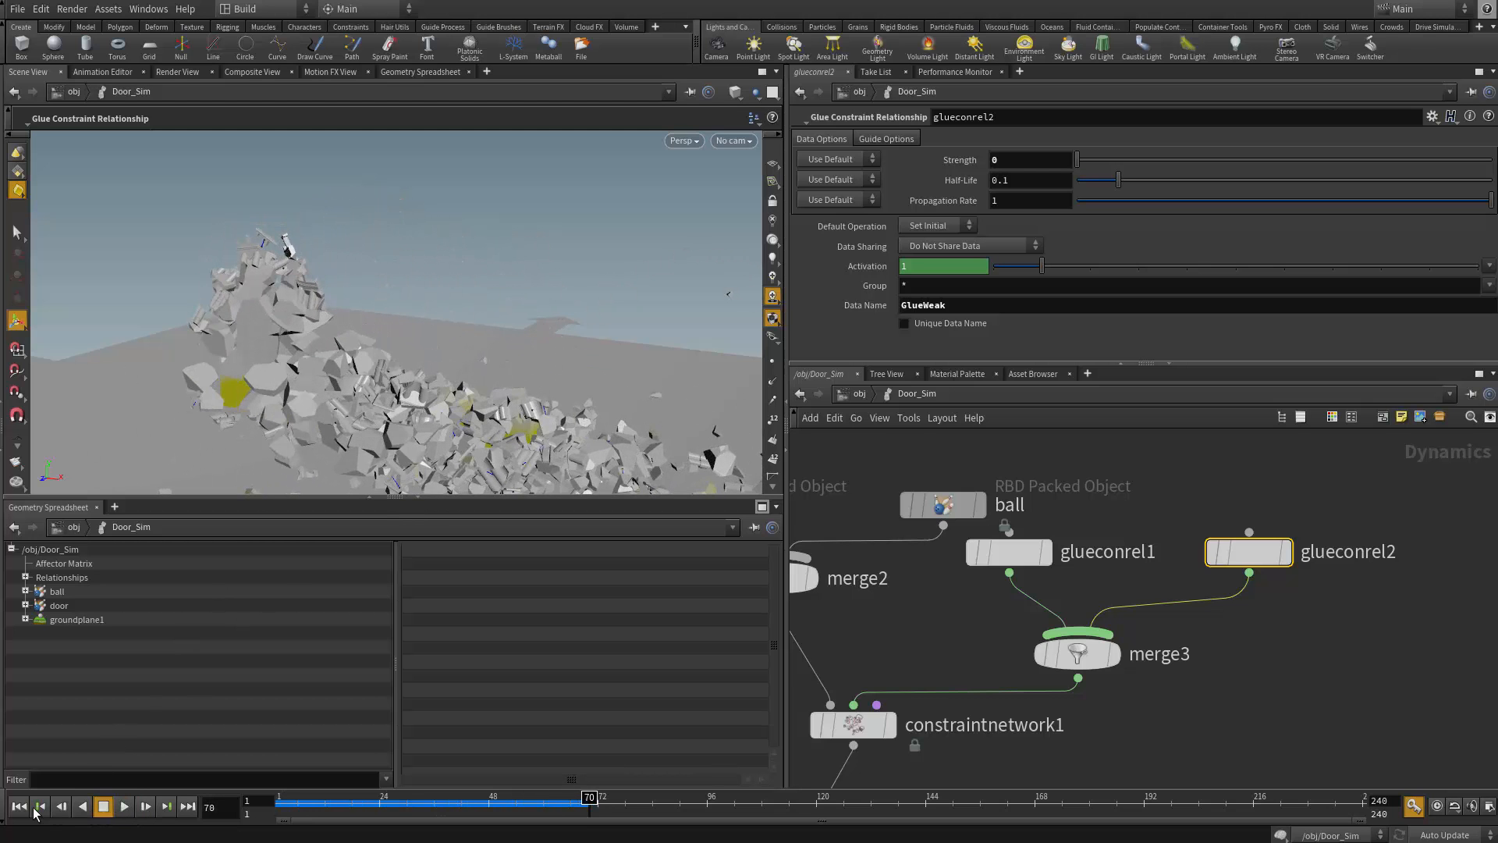
{"action": "left_click", "coordinate": [19, 806]}
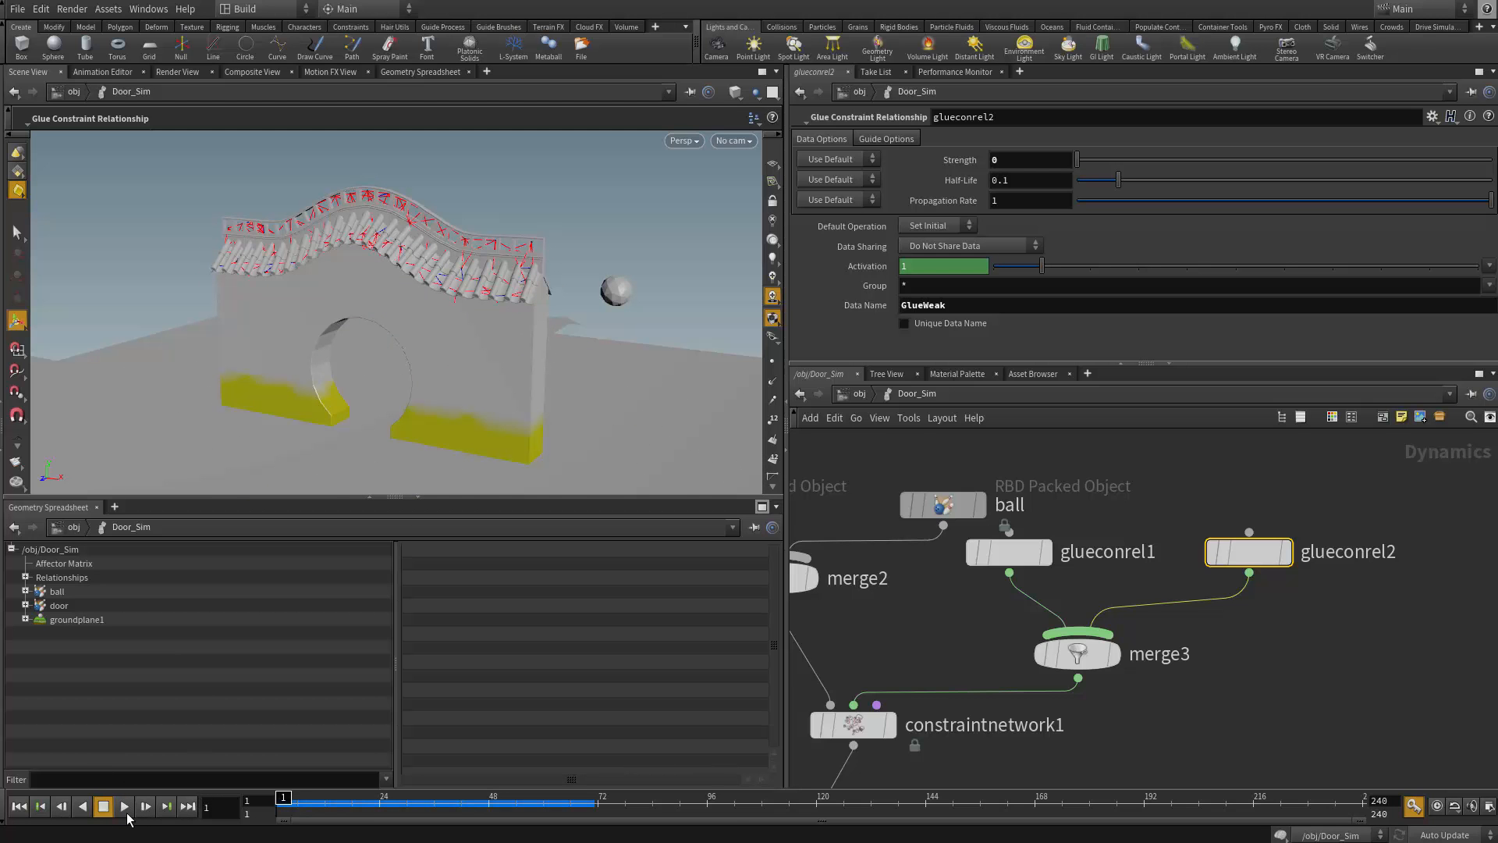
{"action": "left_click", "coordinate": [124, 806]}
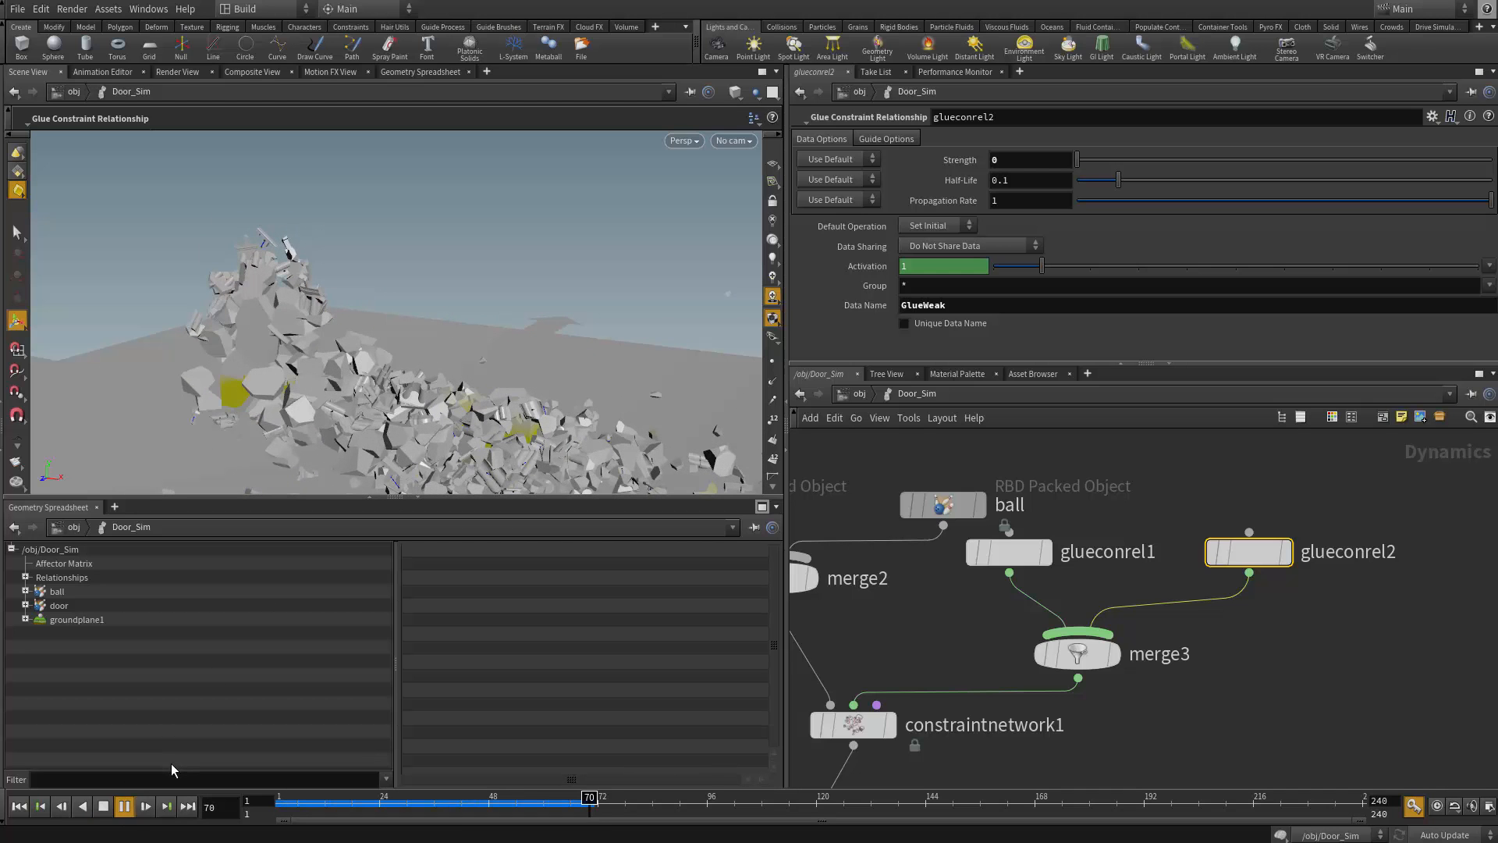
{"action": "left_click", "coordinate": [18, 806]}
{"action": "left_click", "coordinate": [125, 807]}
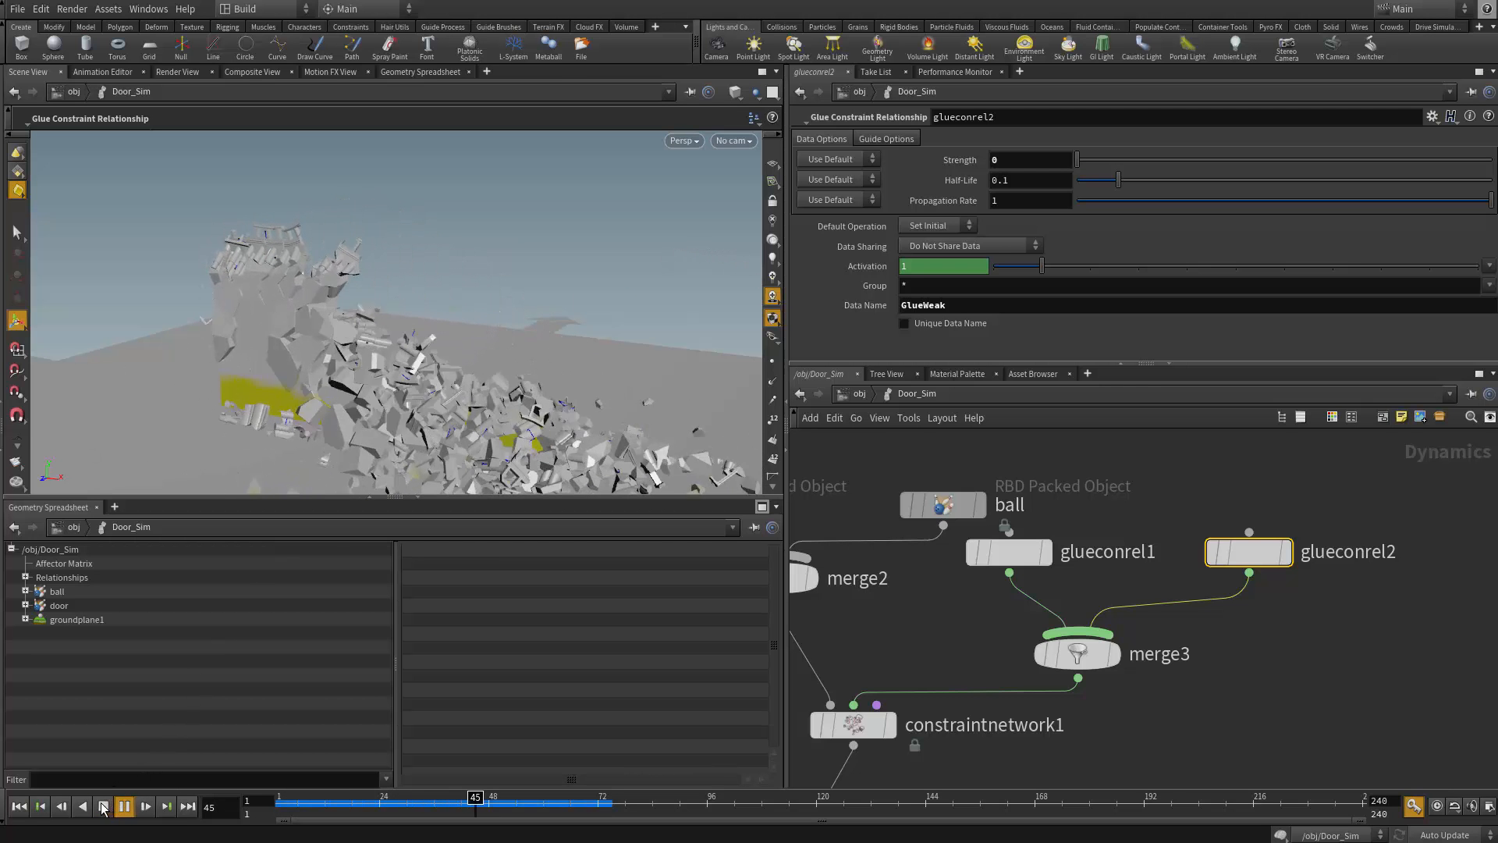
{"action": "left_click", "coordinate": [107, 805]}
Inspect the fractured wall and scattered debris at frame 48 from a different angle
{"action": "middle_click_drag", "start_coordinate": [492, 353], "coordinate": [486, 223], "text": "alt"}
{"action": "mouse_move", "coordinate": [485, 223]}
{"action": "left_mouse_down", "text": "alt"}
{"action": "mouse_move", "coordinate": [435, 338]}
{"action": "mouse_move", "coordinate": [385, 334]}
{"action": "left_mouse_up", "text": "alt"}
{"action": "mouse_move", "coordinate": [385, 333]}
{"action": "right_mouse_down", "text": "alt"}
{"action": "mouse_move", "coordinate": [451, 324]}
{"action": "mouse_move", "coordinate": [394, 360]}
{"action": "right_mouse_up", "text": "alt"}
{"action": "key", "text": "w"}
{"action": "key", "text": "w"}
{"action": "left_click_drag", "start_coordinate": [394, 360], "coordinate": [464, 345], "text": "alt"}
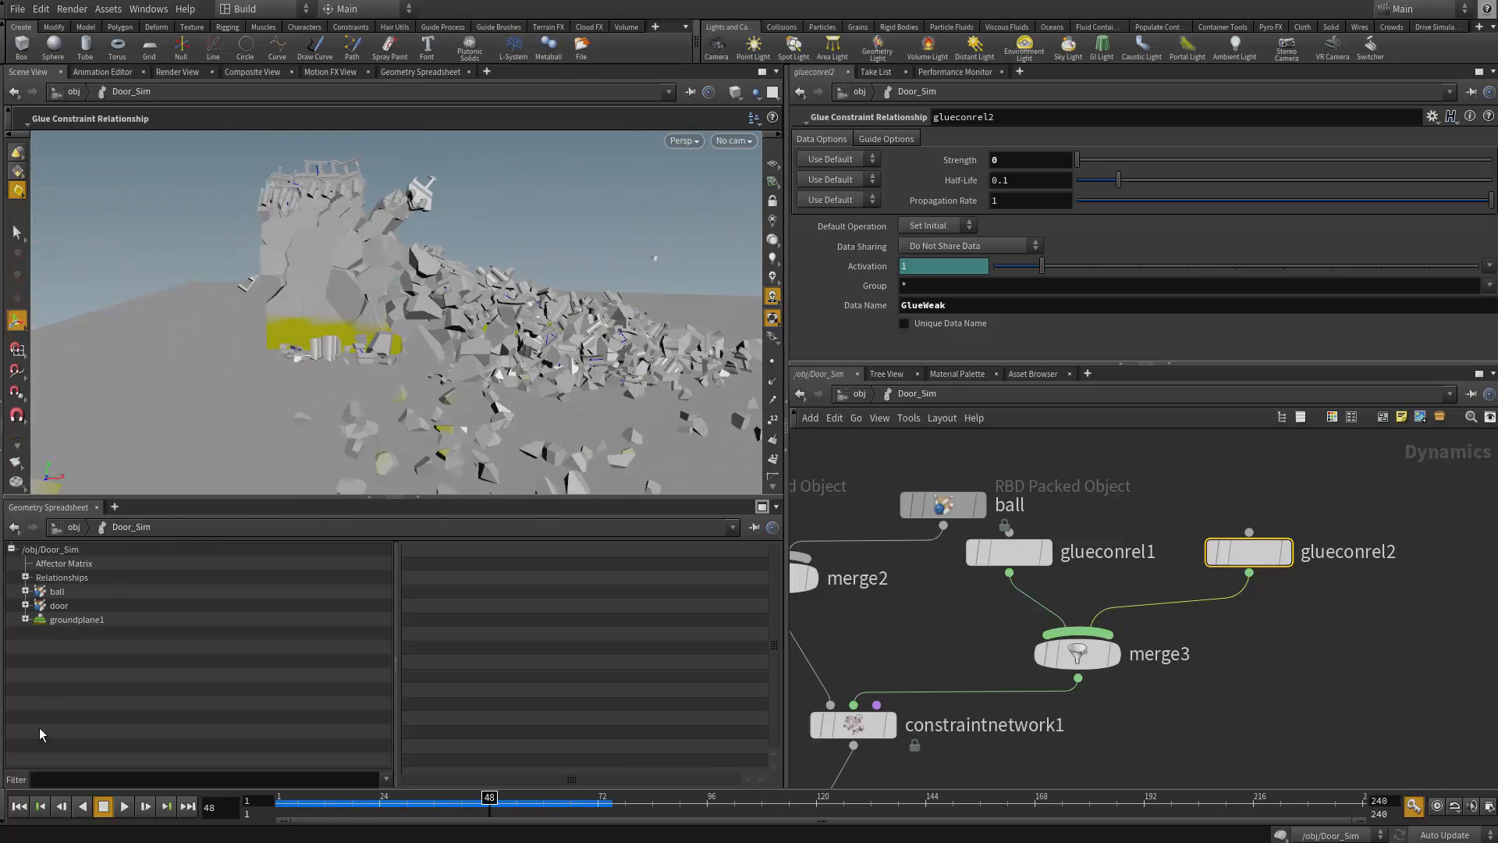
Rewind to frame 1 and go back into the Door geometry network
{"action": "left_click", "coordinate": [19, 809]}
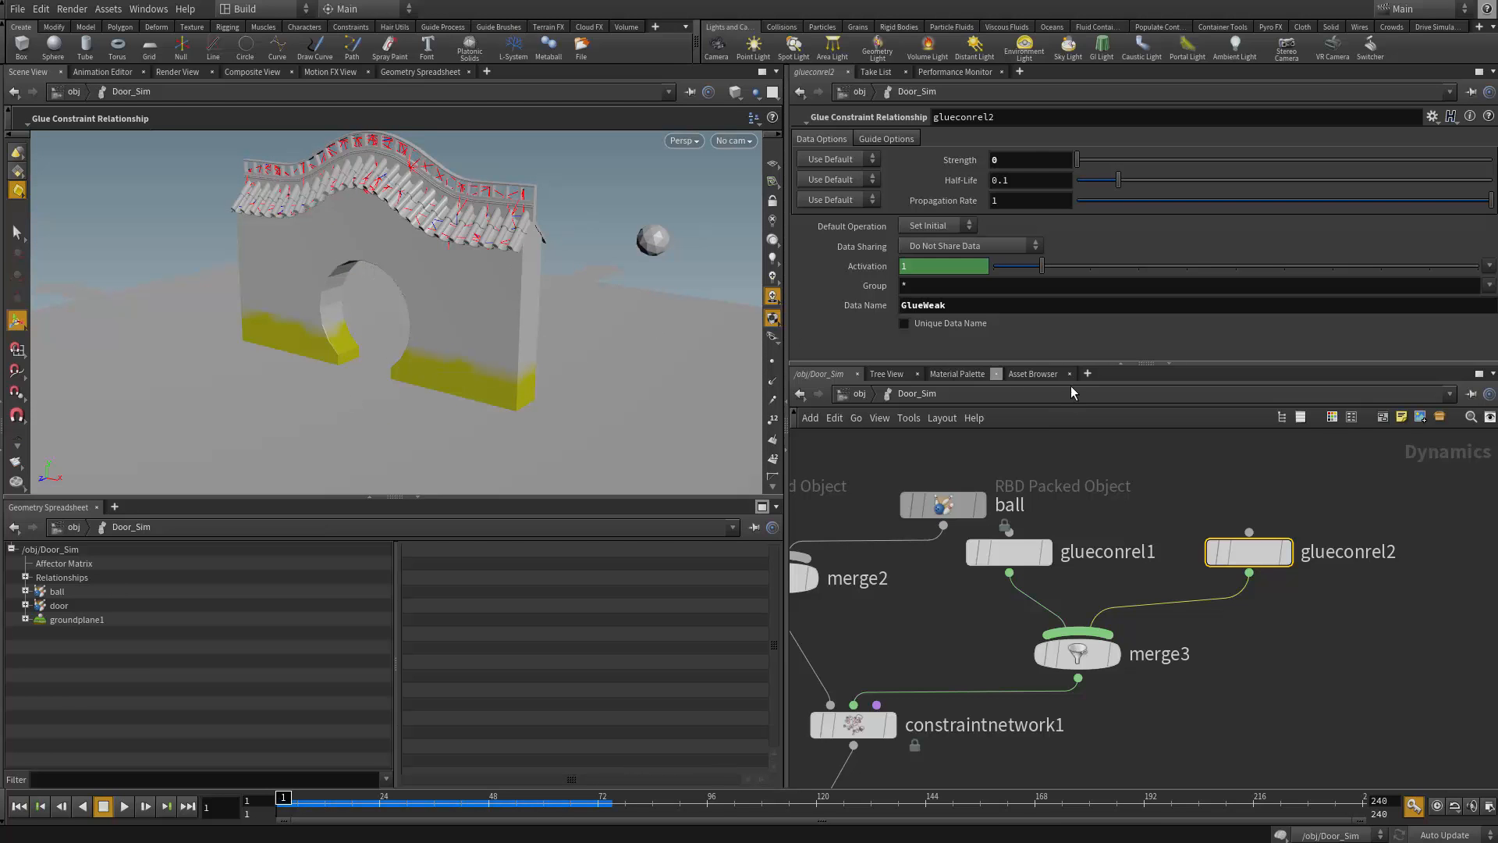
{"action": "middle_click_drag", "start_coordinate": [1057, 476], "coordinate": [1089, 482]}
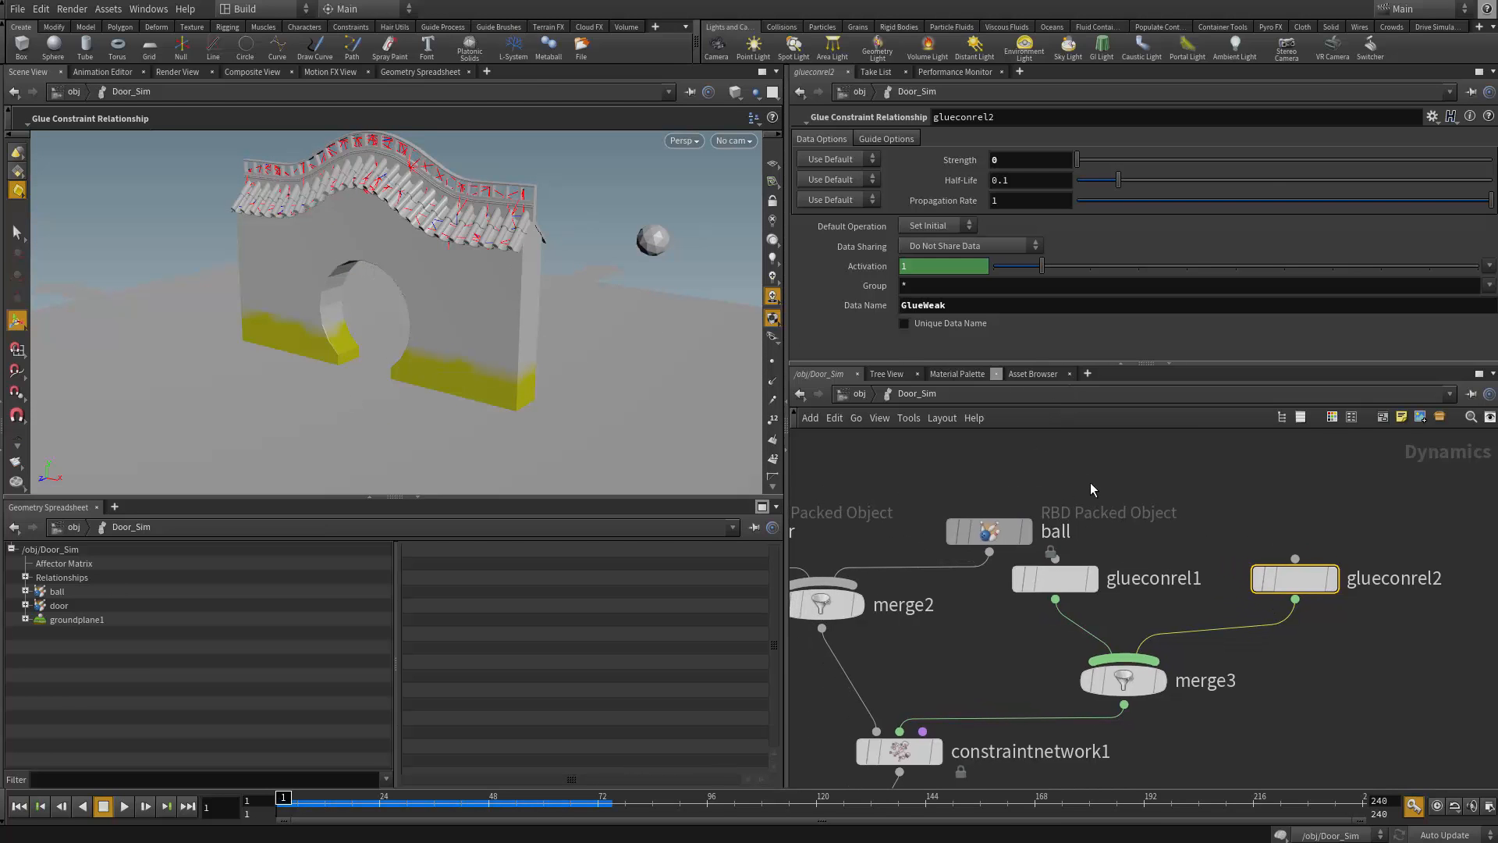
{"action": "key", "text": "u"}
{"action": "middle_click_drag", "start_coordinate": [1030, 559], "coordinate": [1084, 612]}
{"action": "double_click", "coordinate": [979, 585]}
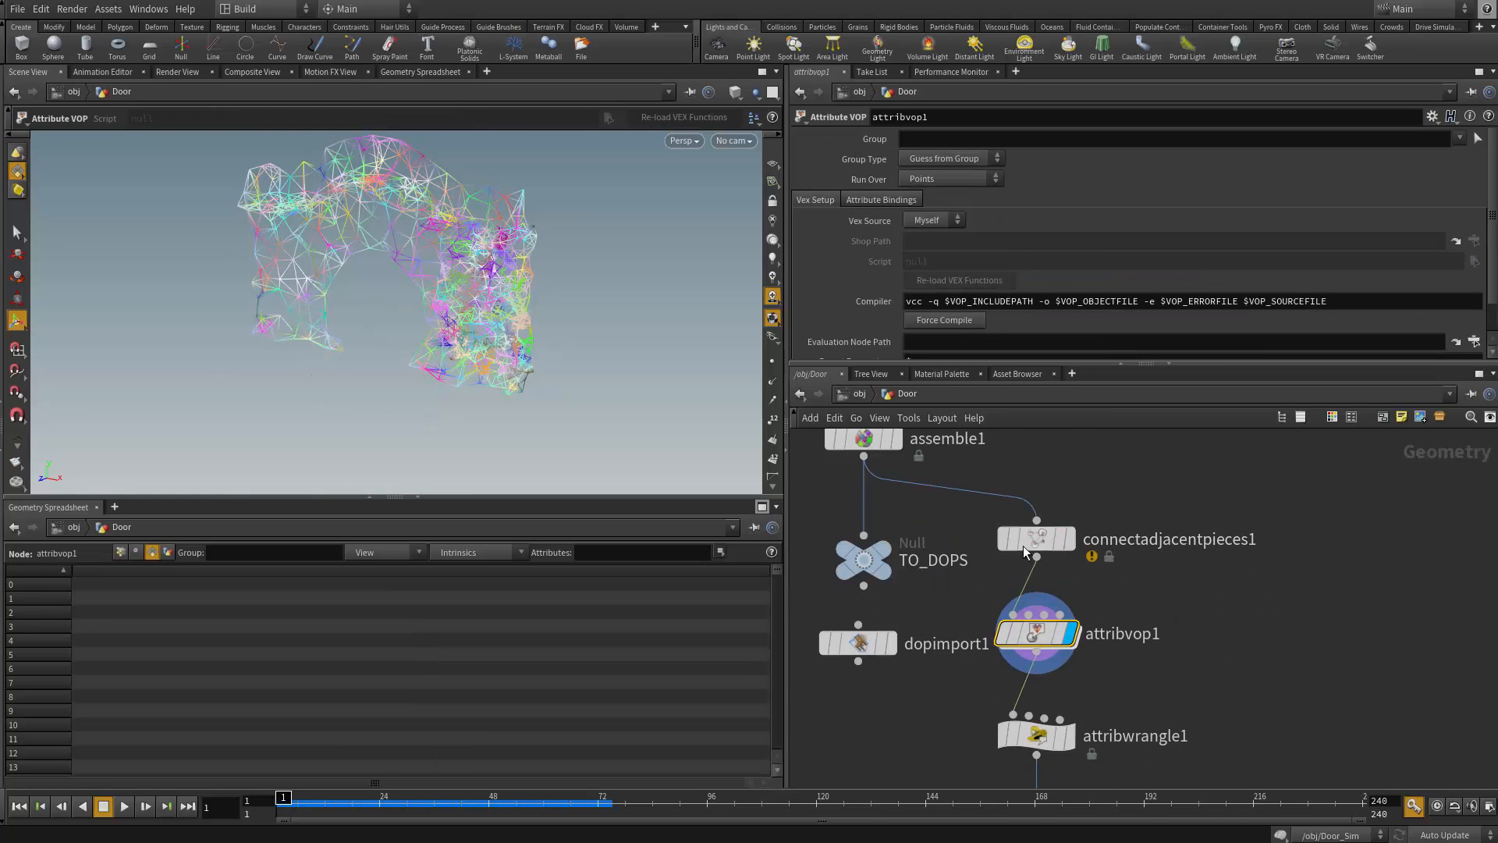
Inside attribvop1, promote the freq input of voronoise1 to a parameter
{"action": "mouse_move", "coordinate": [1045, 635]}
{"action": "double_click", "coordinate": [1036, 635]}
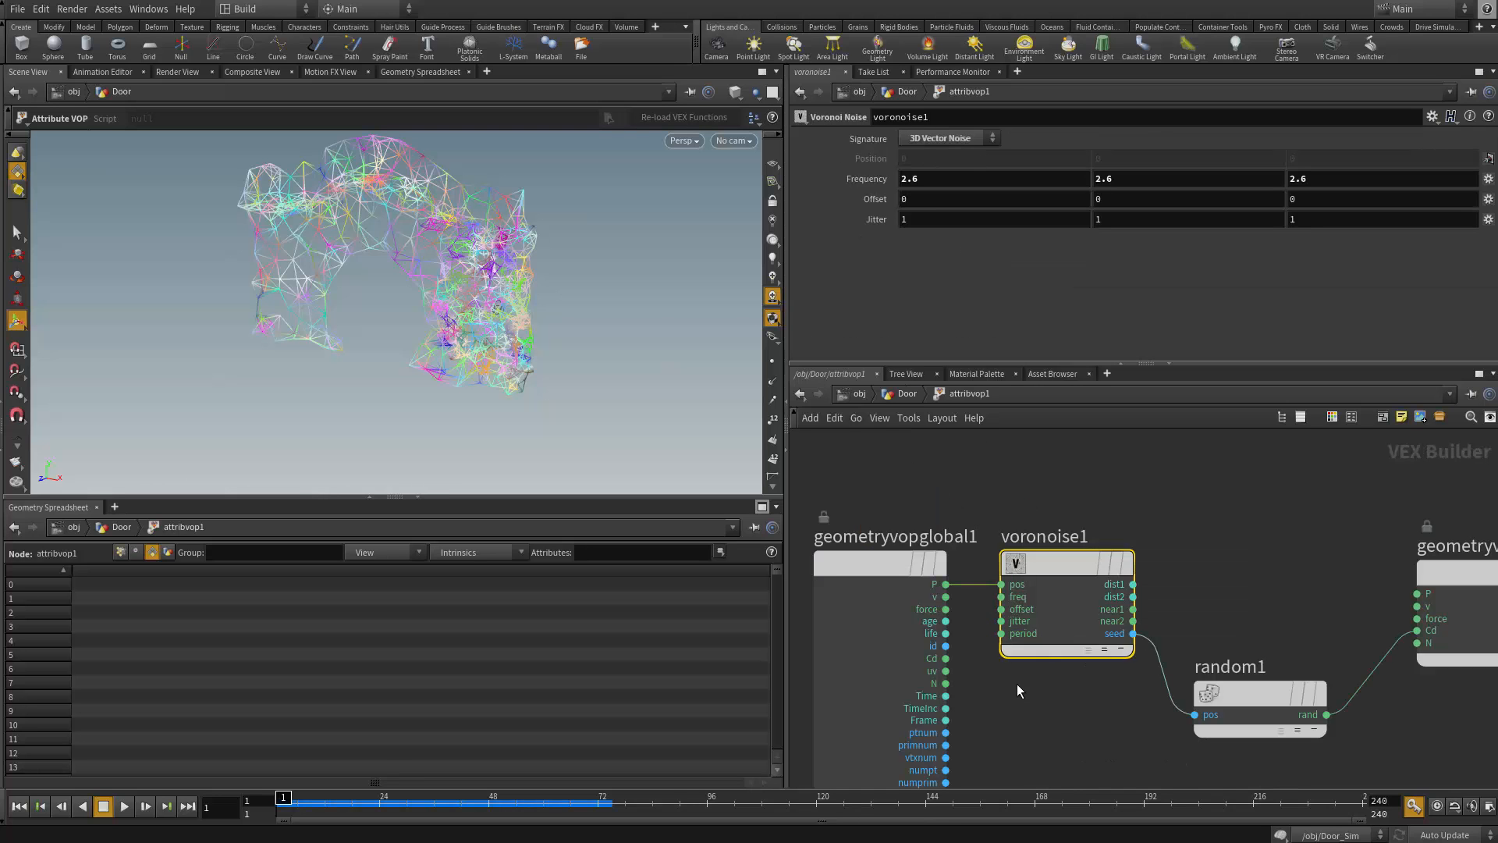
{"action": "right_click", "coordinate": [1034, 637]}
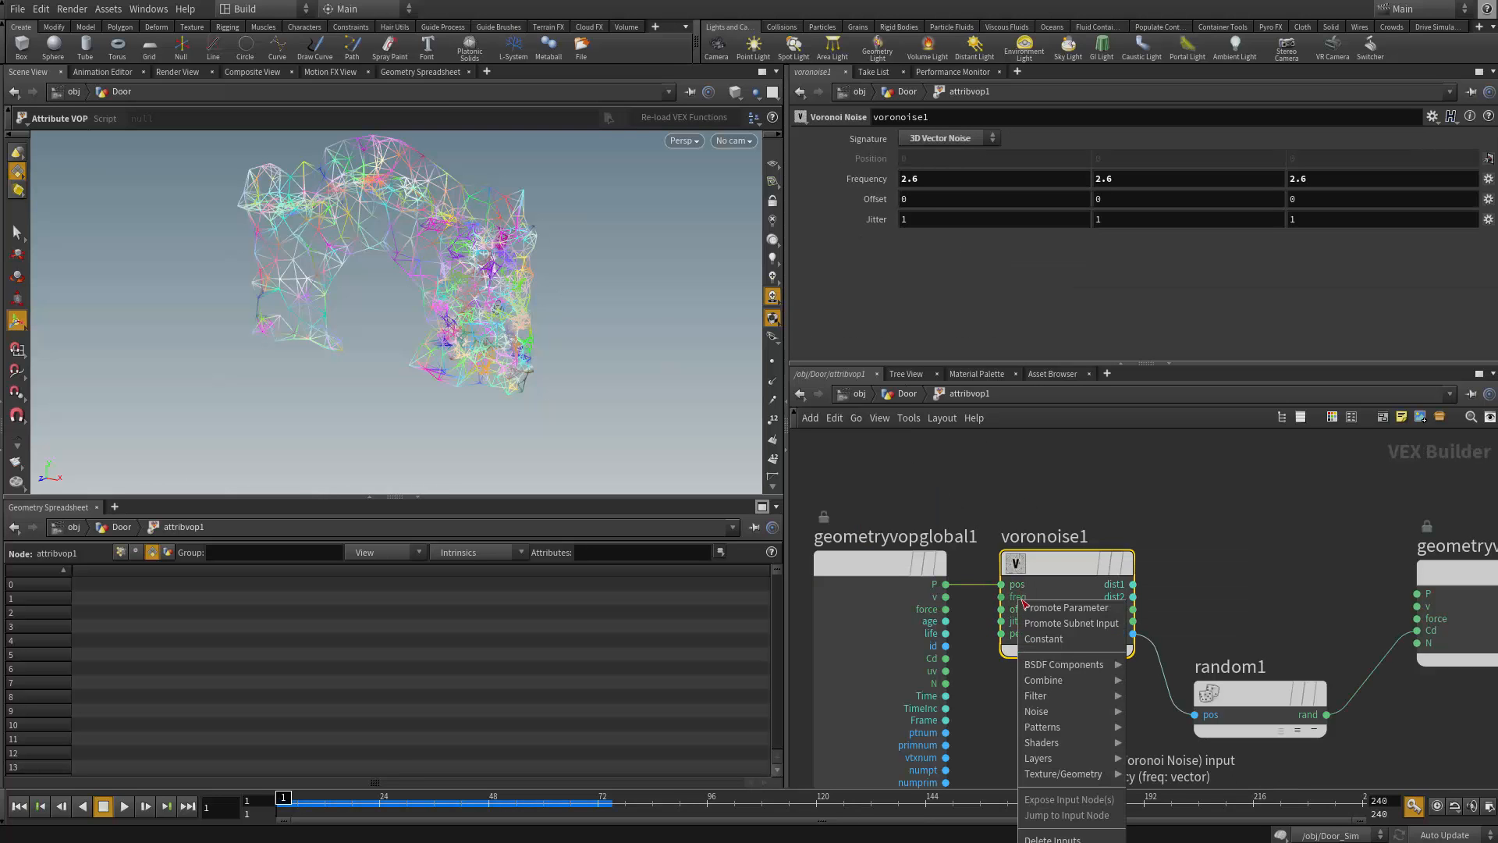
{"action": "left_click", "coordinate": [1068, 608]}
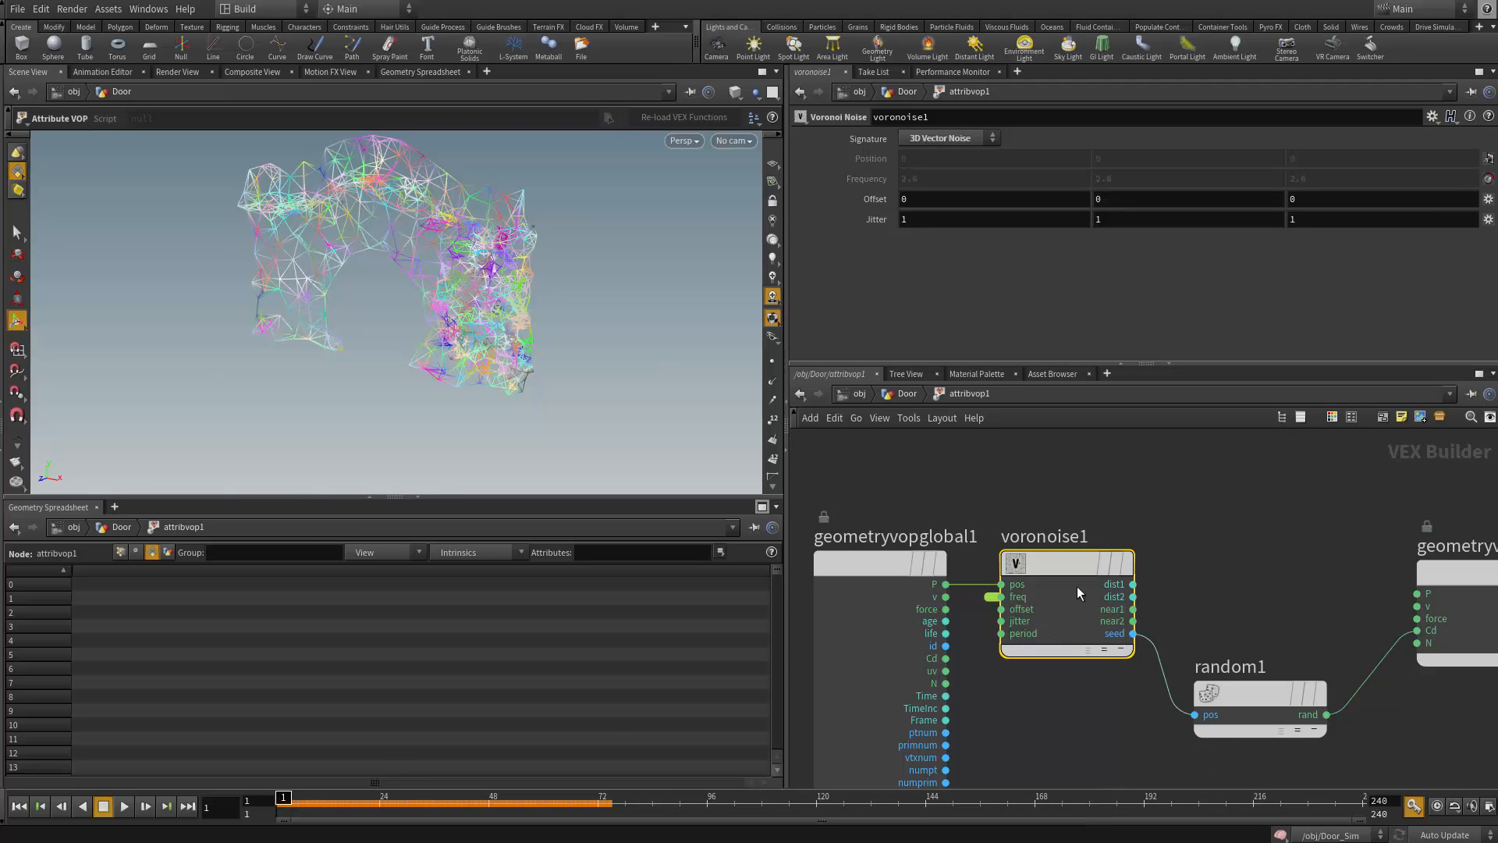
Set the promoted Frequency parameter on attribvop1 to 1.9 on all three axes
{"action": "key", "text": "u"}
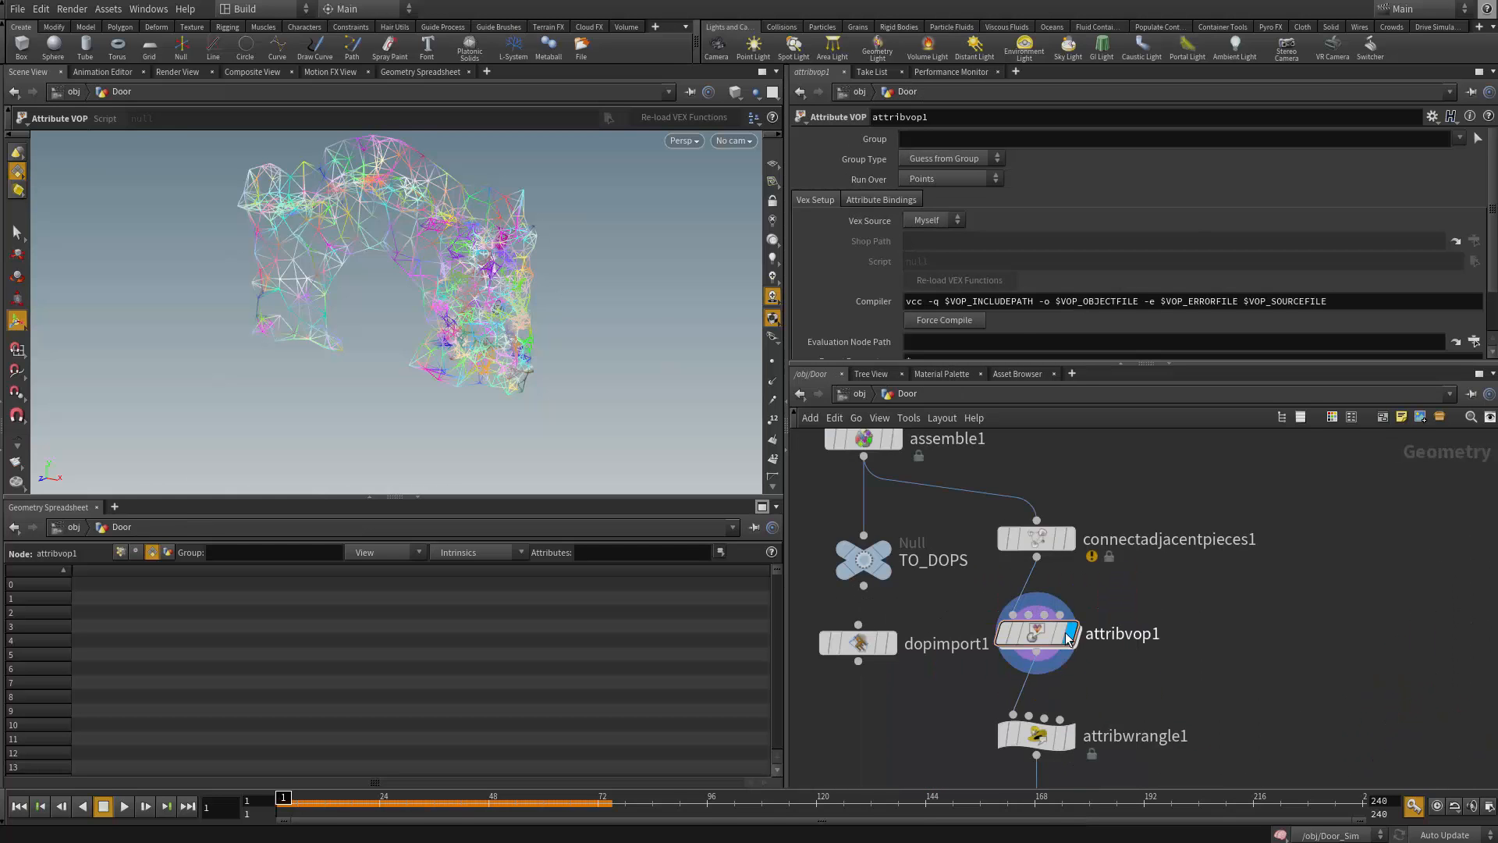
{"action": "scroll", "coordinate": [1021, 341], "scroll_direction": "down", "scroll_amount": 3}
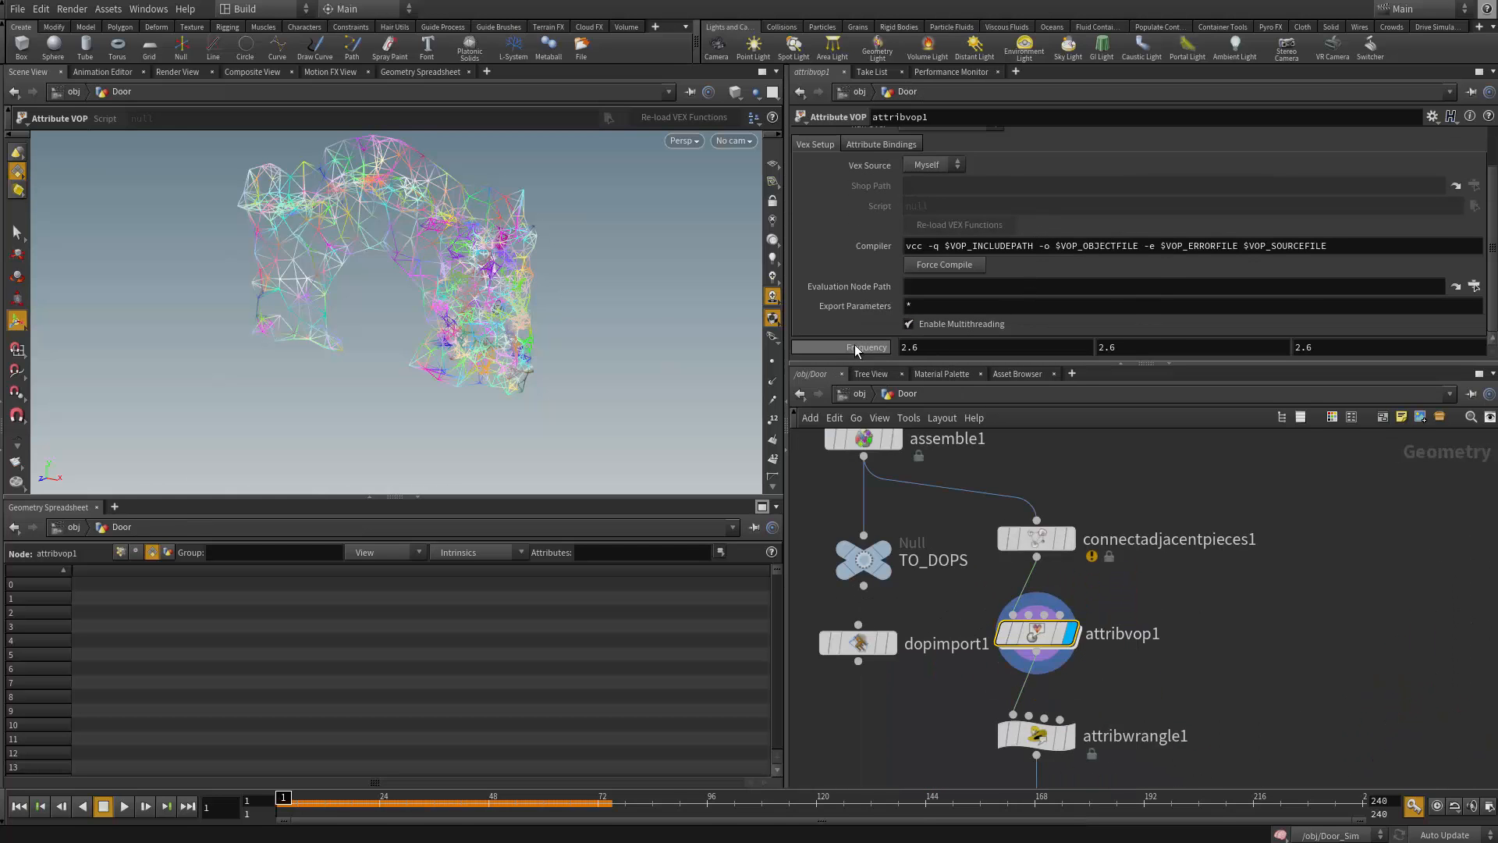
{"action": "mouse_move", "coordinate": [866, 349]}
{"action": "middle_mouse_down"}
{"action": "mouse_move", "coordinate": [804, 334]}
{"action": "mouse_move", "coordinate": [869, 351]}
{"action": "middle_mouse_up"}
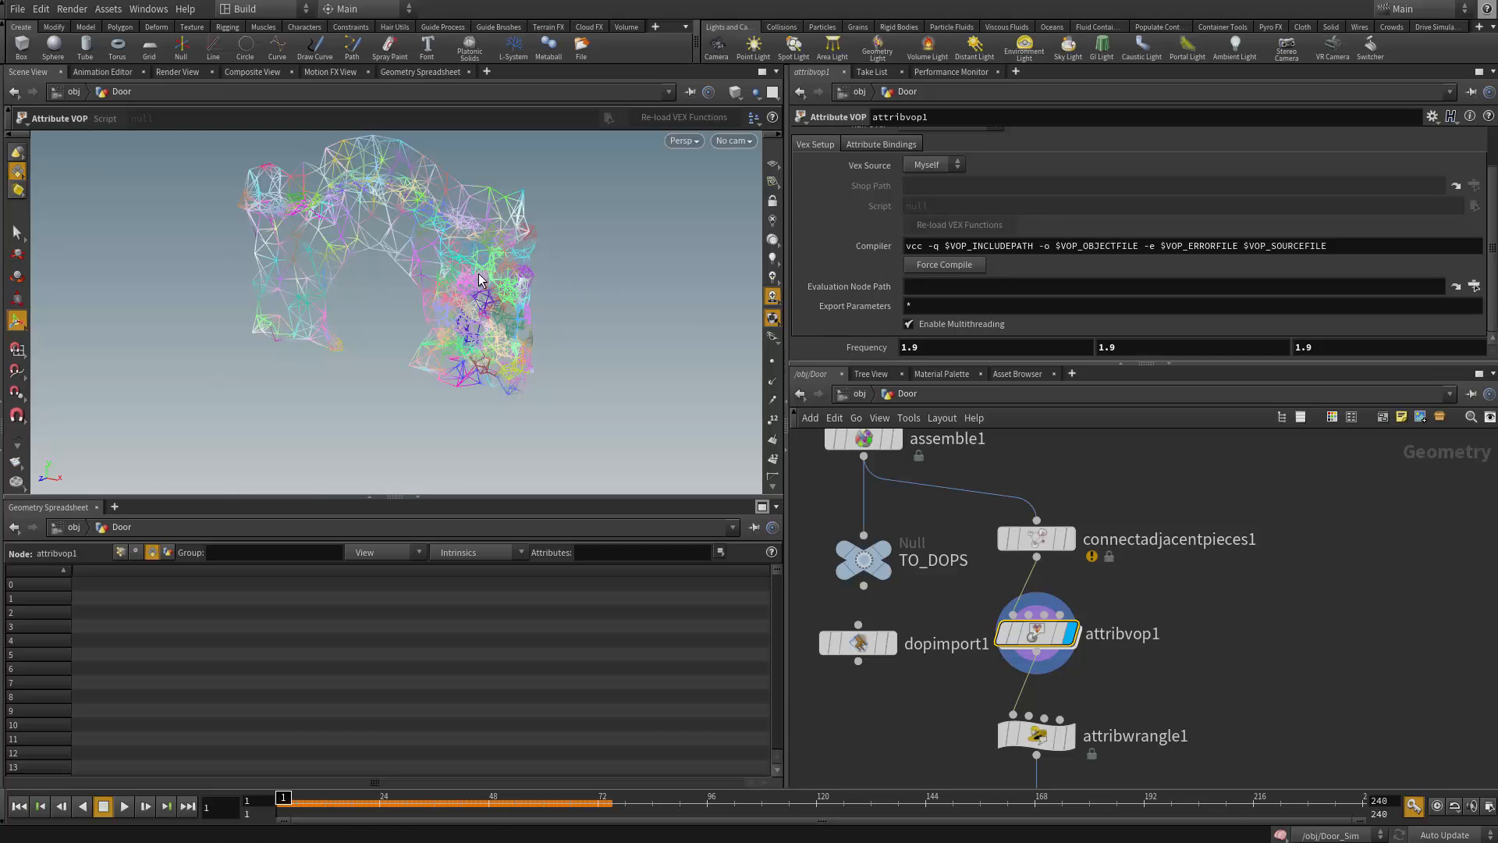
Go into the Door_Sim network and set the Strength of the GlueStrong constraint glueconrel1 to 10000
{"action": "key", "text": "u"}
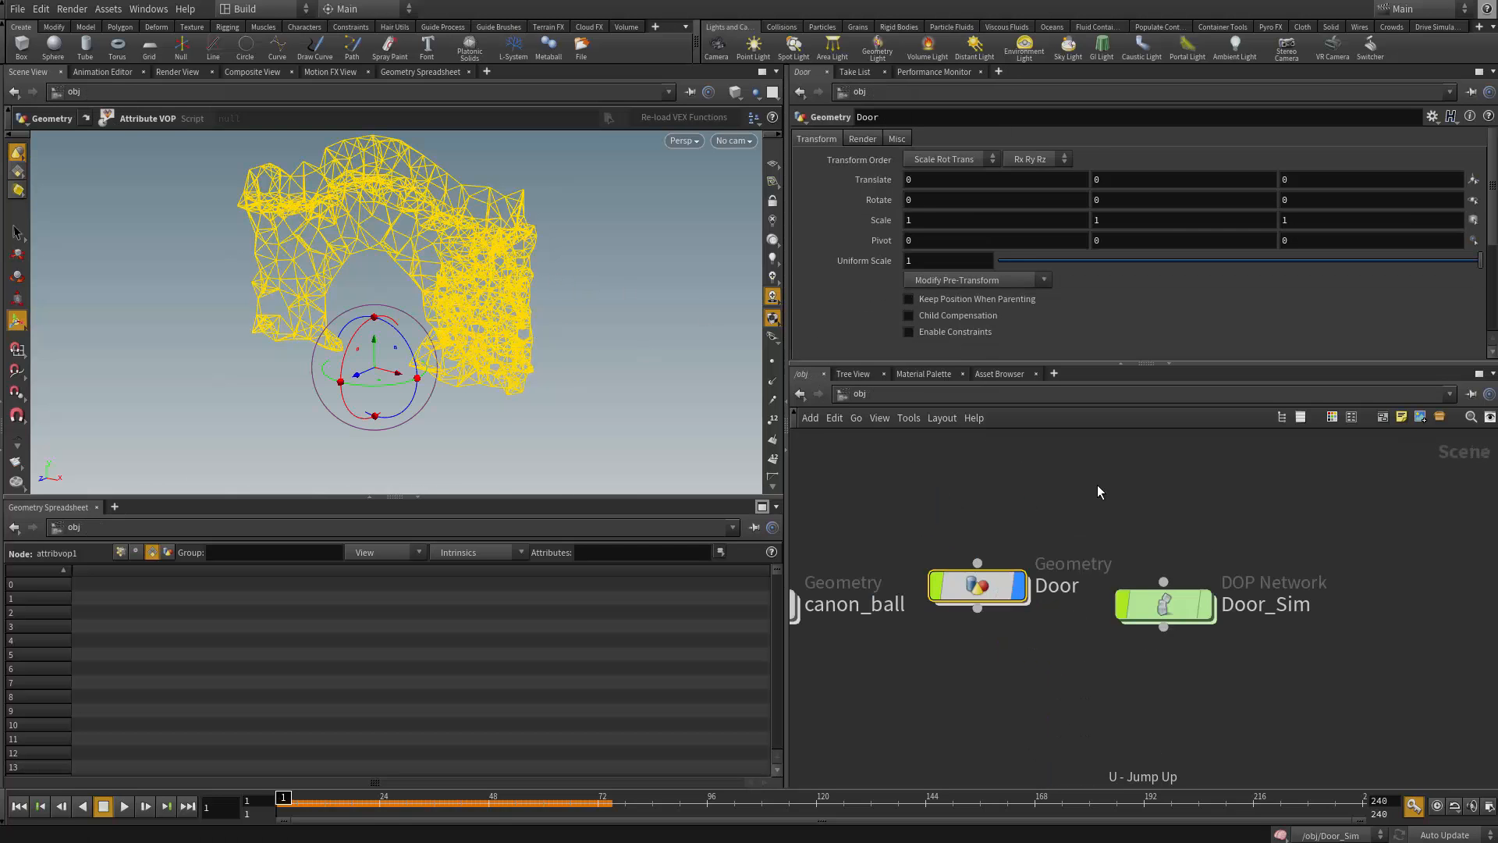
{"action": "double_click", "coordinate": [1093, 527]}
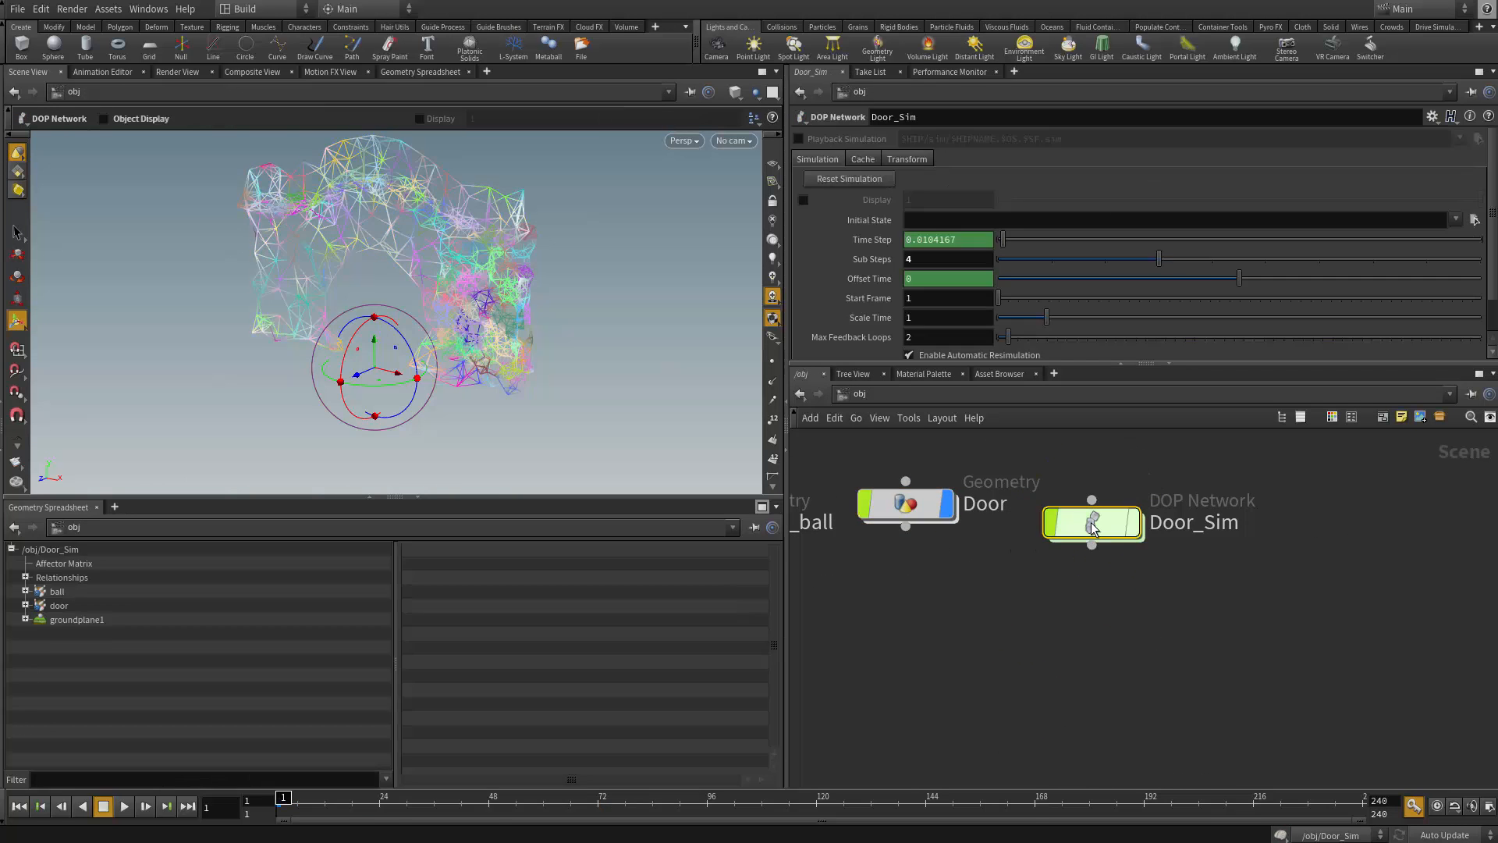
{"action": "middle_click_drag", "start_coordinate": [1013, 653], "coordinate": [961, 658]}
{"action": "scroll", "coordinate": [1042, 587], "scroll_direction": "up", "scroll_amount": 2}
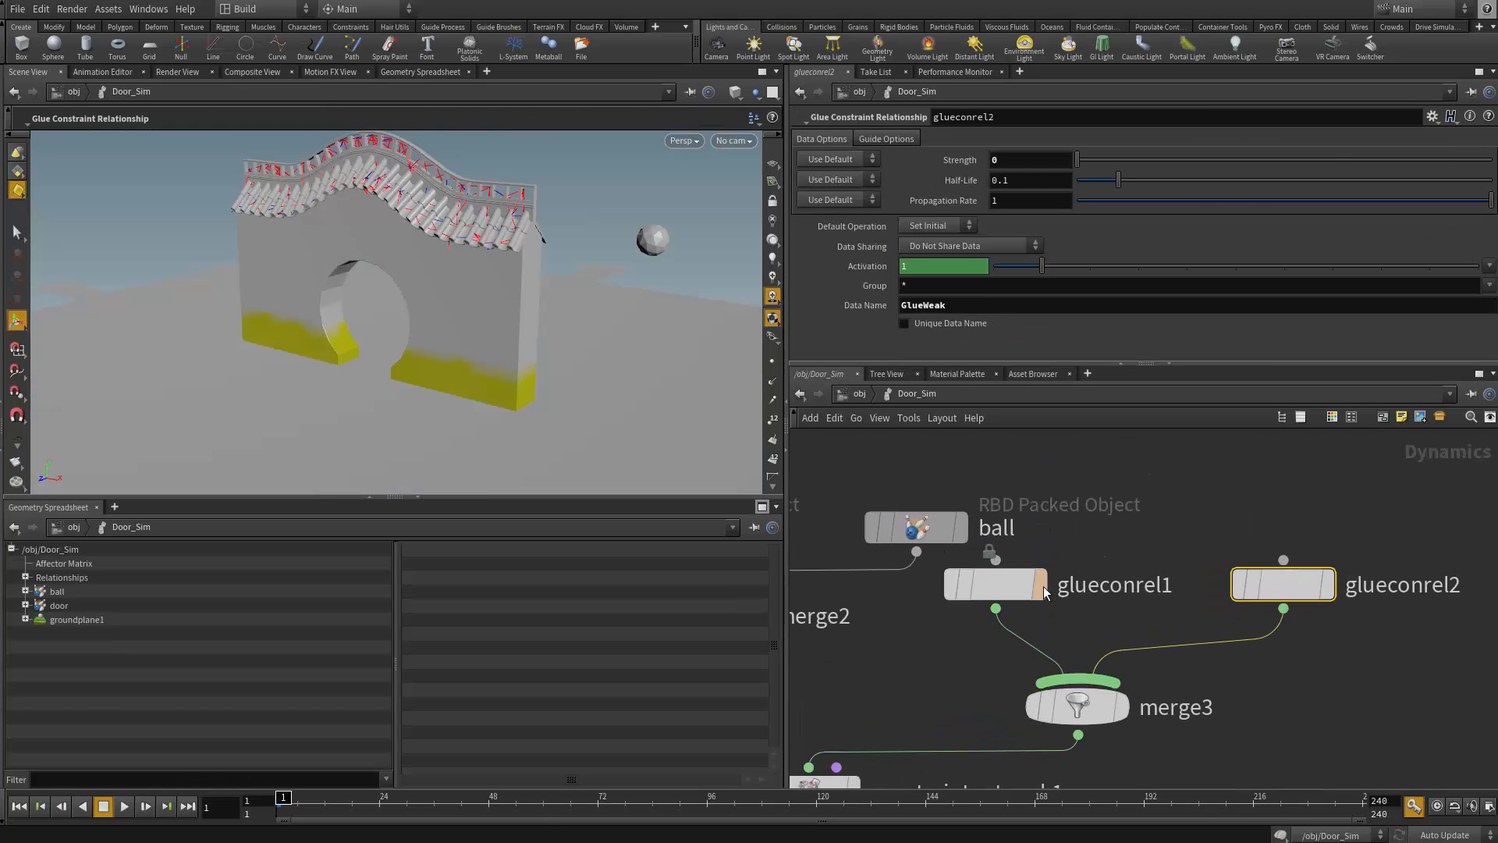
{"action": "left_click", "coordinate": [1033, 586]}
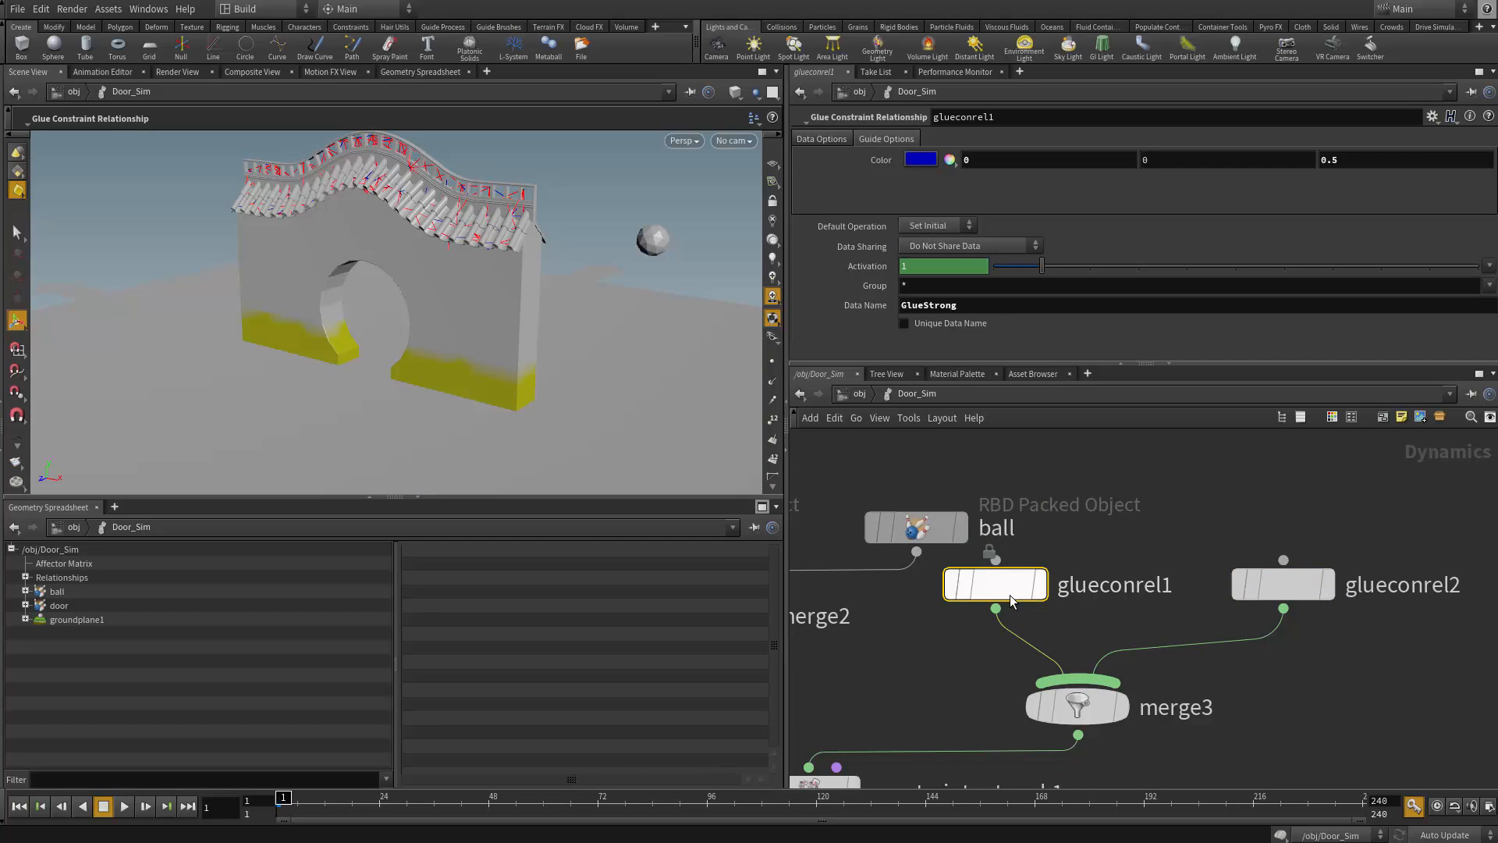
{"action": "left_click", "coordinate": [812, 139]}
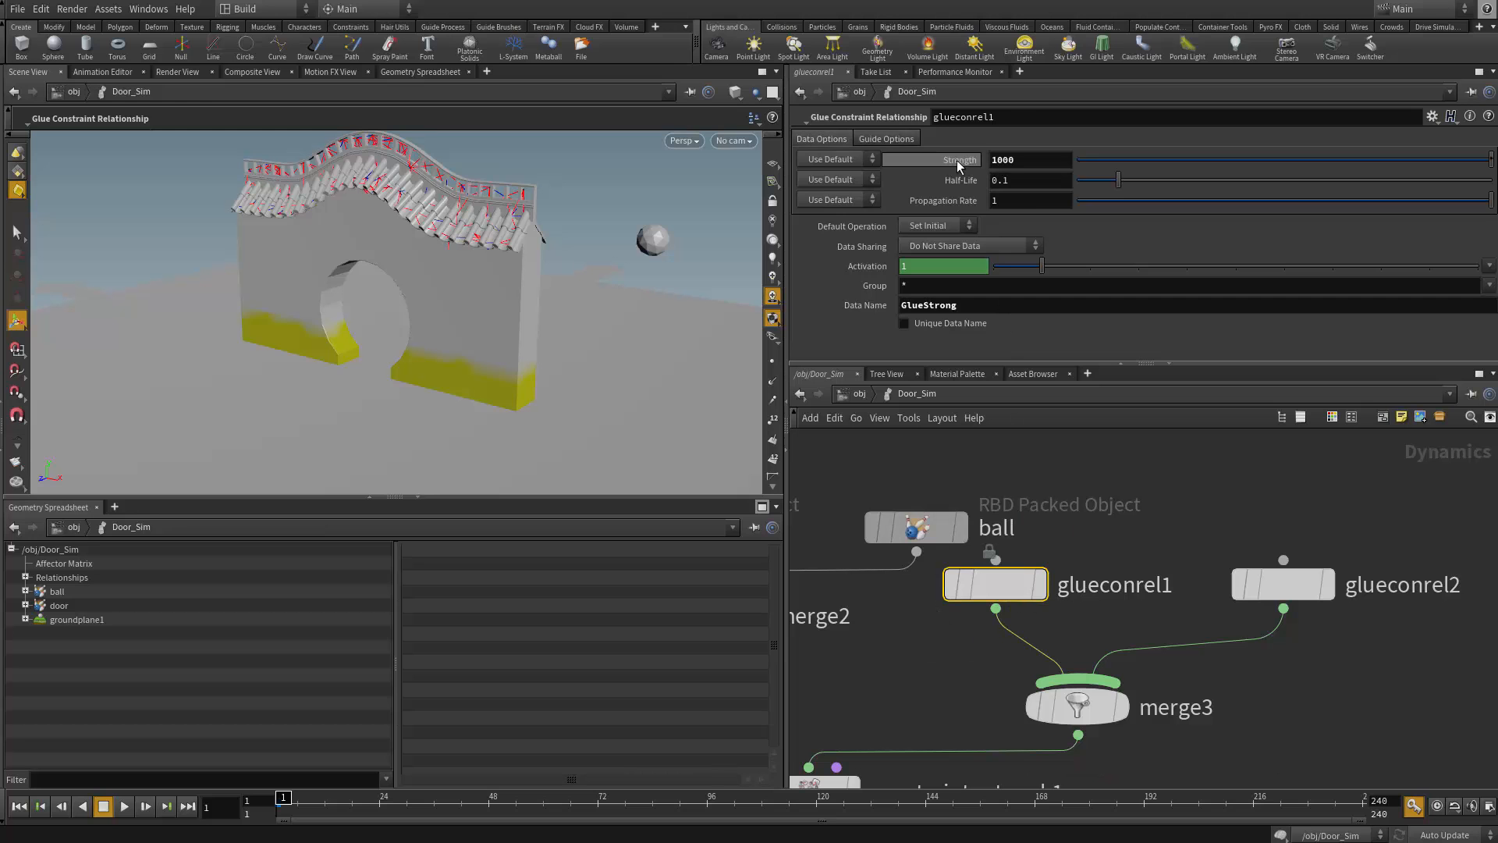
{"action": "type", "text": "0"}
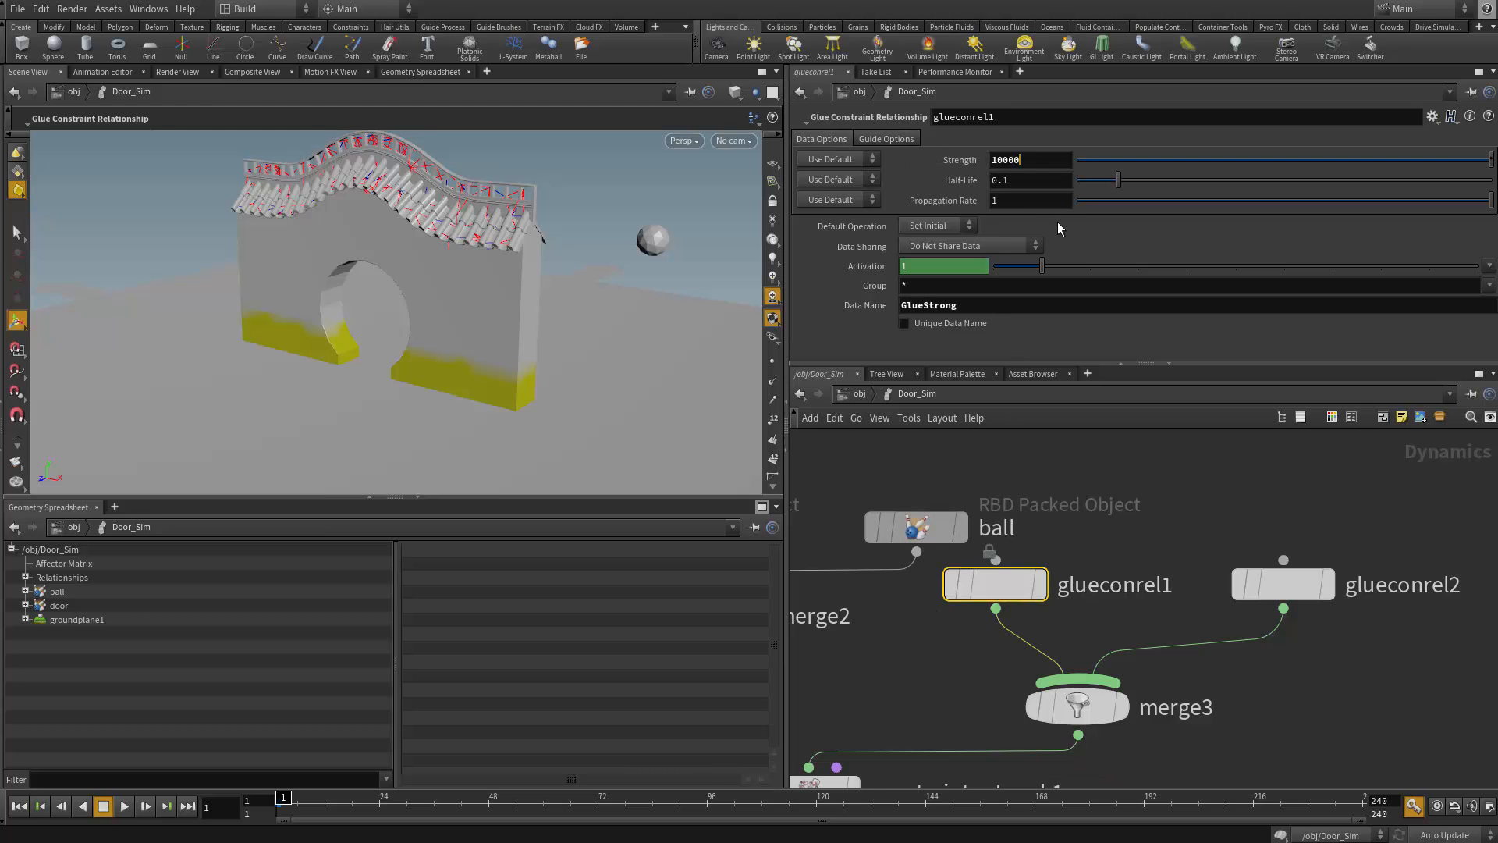
{"action": "key", "text": "Return"}
Simulate the ball's impact to about frame 172, examine the wall's collapse from several angles, and return to frame 1
{"action": "left_click_drag", "start_coordinate": [622, 368], "coordinate": [629, 399]}
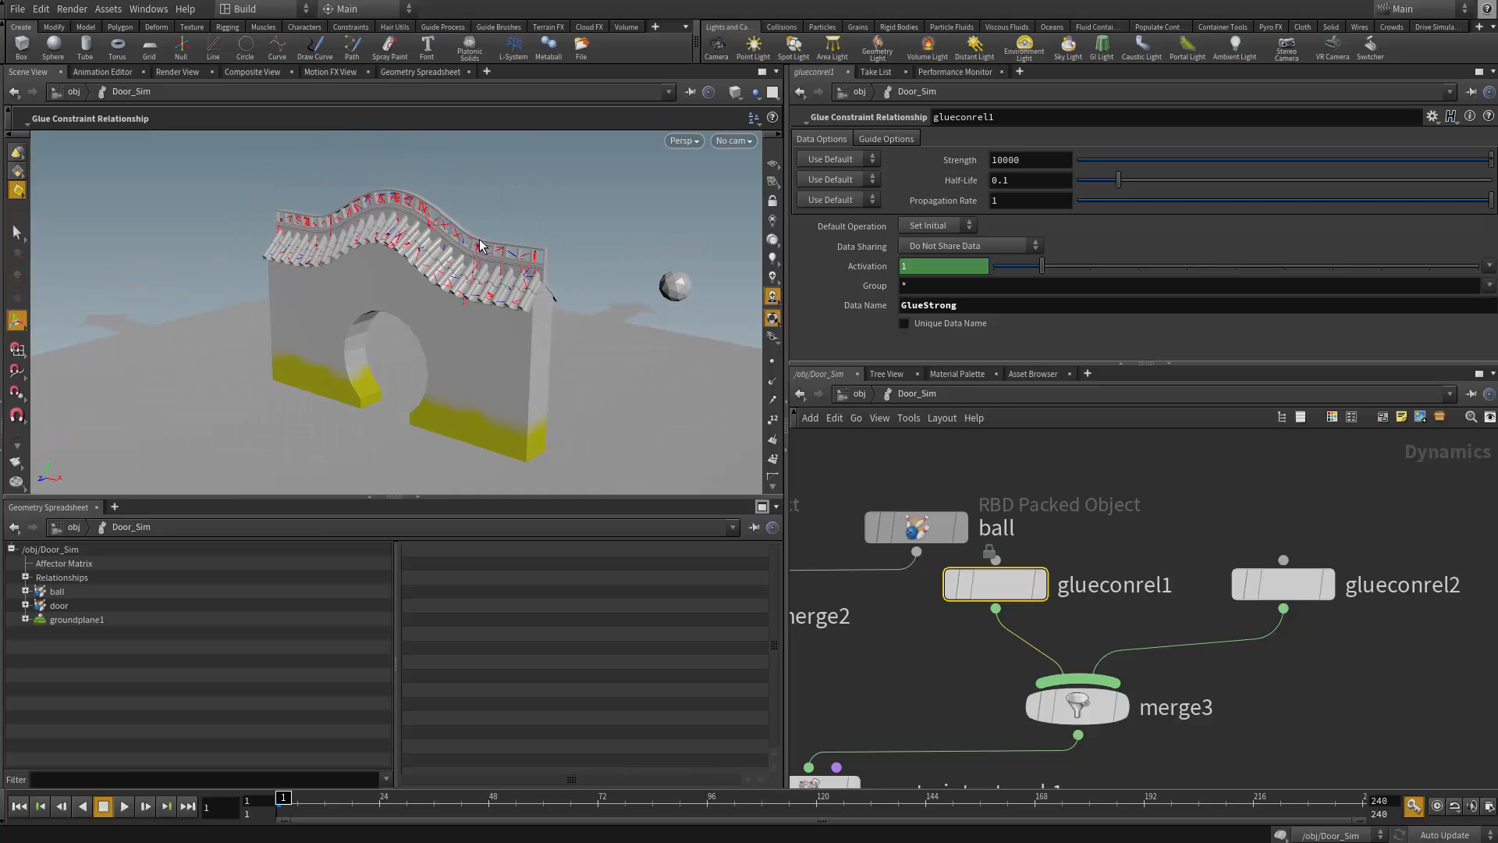
{"action": "left_click_drag", "start_coordinate": [480, 244], "coordinate": [569, 281]}
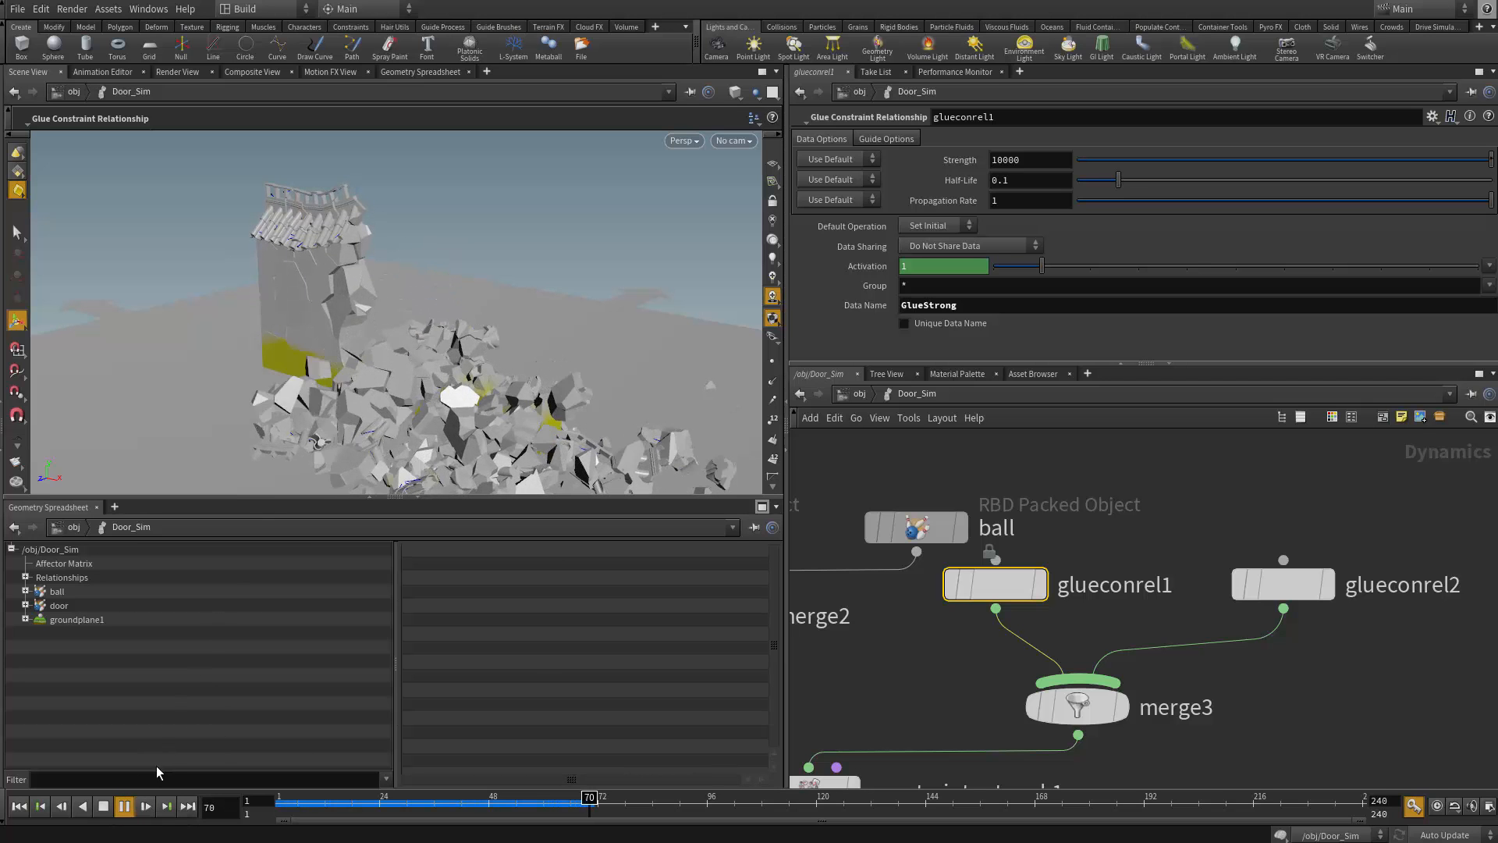
{"action": "middle_click_drag", "start_coordinate": [419, 335], "coordinate": [438, 248], "text": "alt"}
{"action": "left_click_drag", "start_coordinate": [487, 360], "coordinate": [545, 363], "text": "alt"}
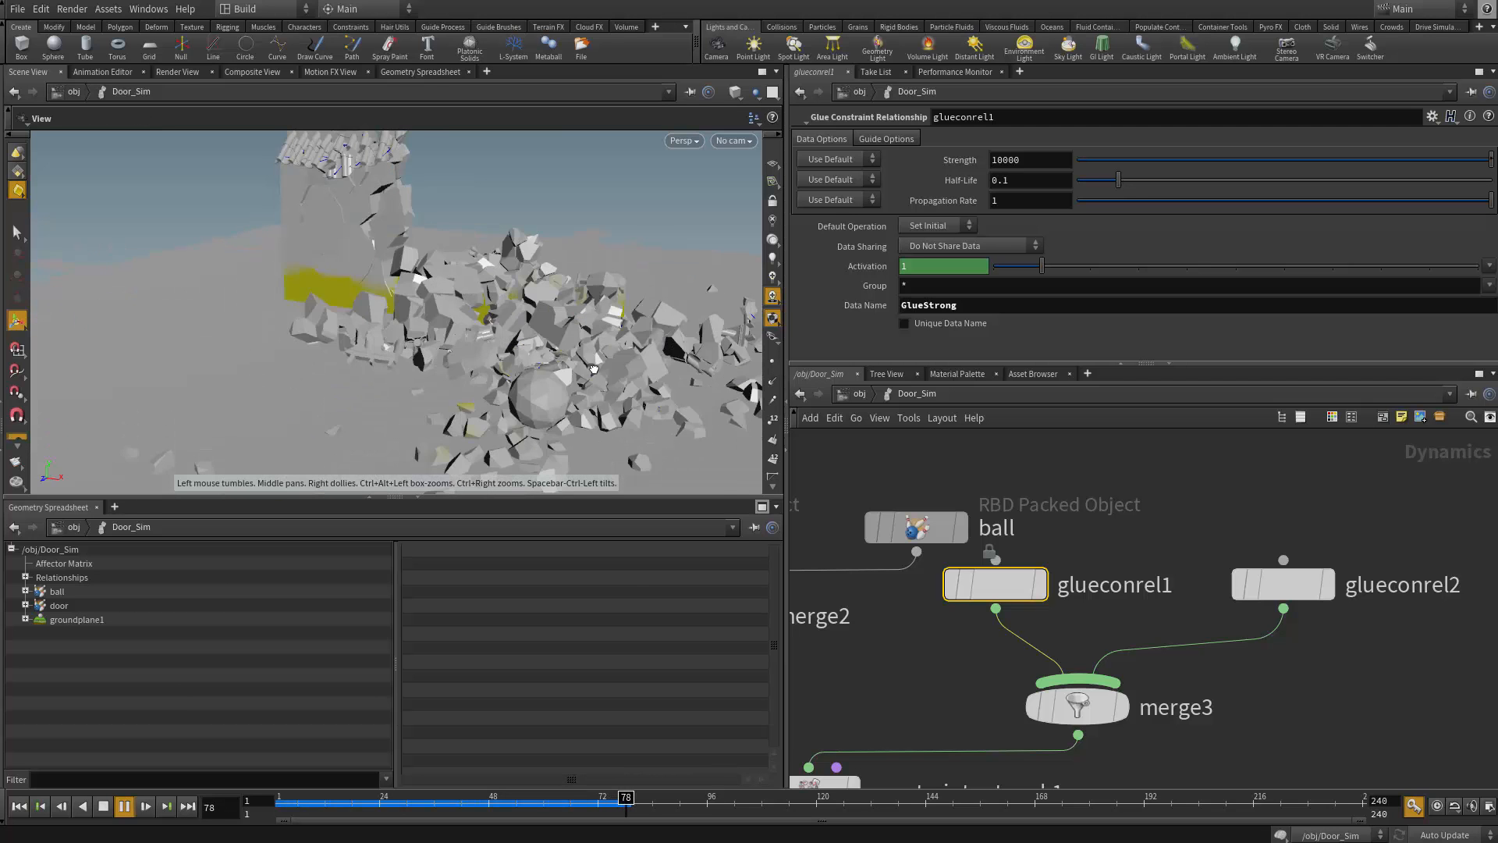
{"action": "middle_click_drag", "start_coordinate": [560, 335], "coordinate": [494, 340], "text": "alt"}
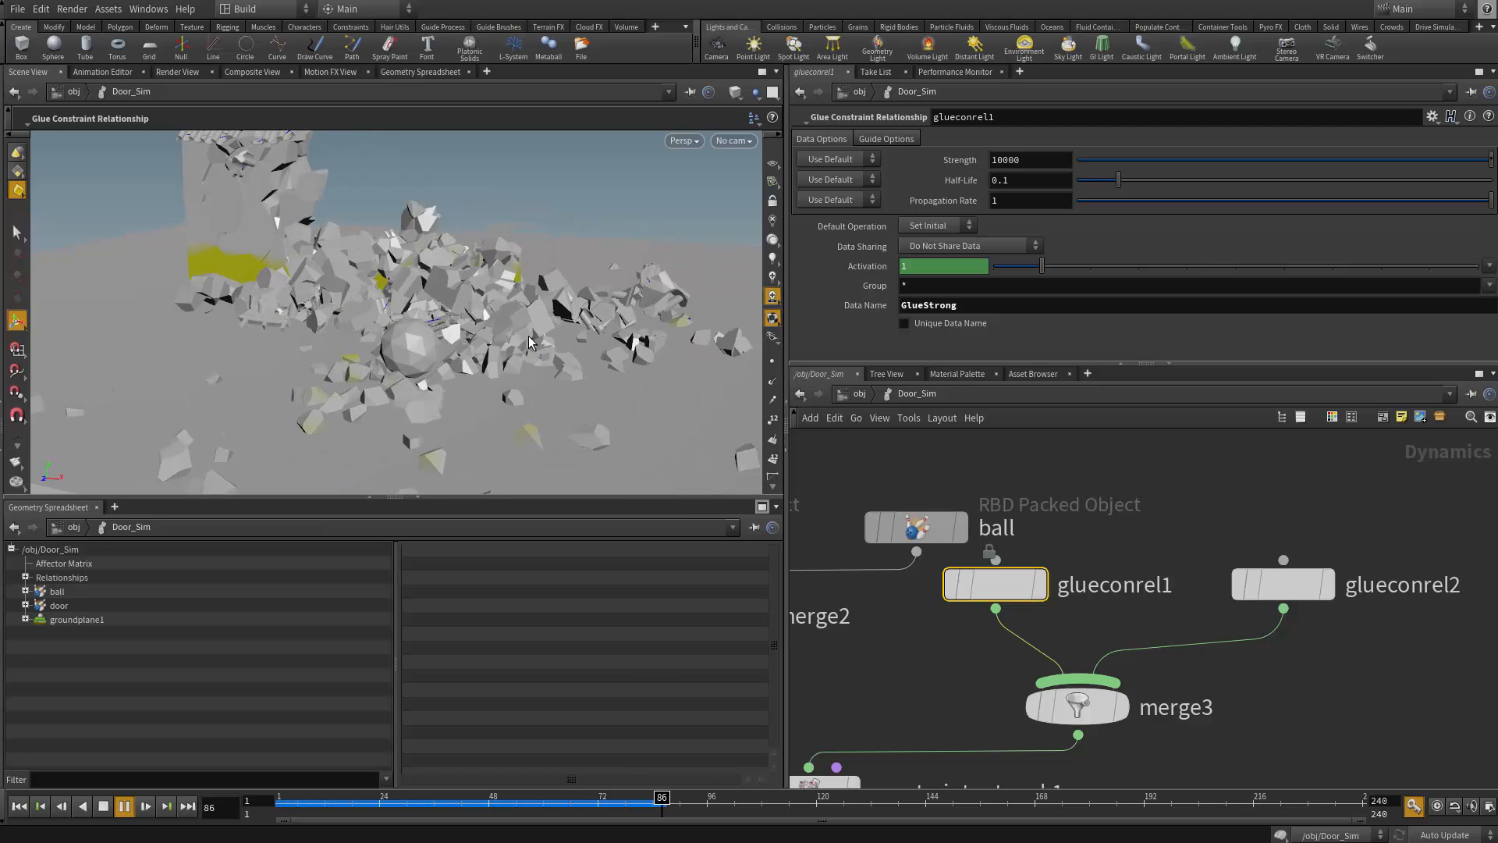
{"action": "middle_click_drag", "start_coordinate": [426, 300], "coordinate": [426, 357], "text": "alt"}
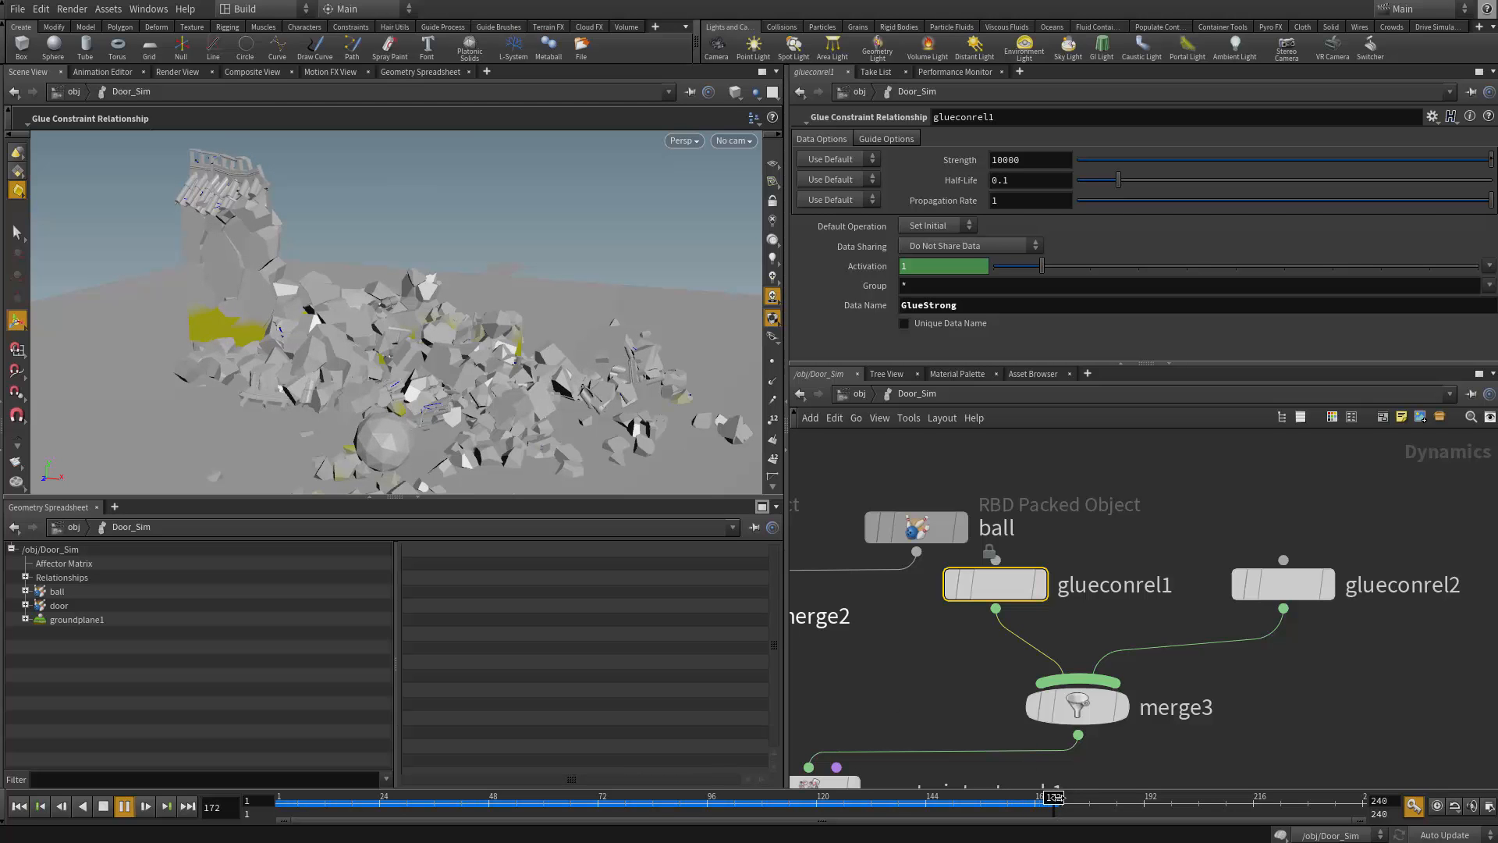
{"action": "left_click", "coordinate": [103, 806]}
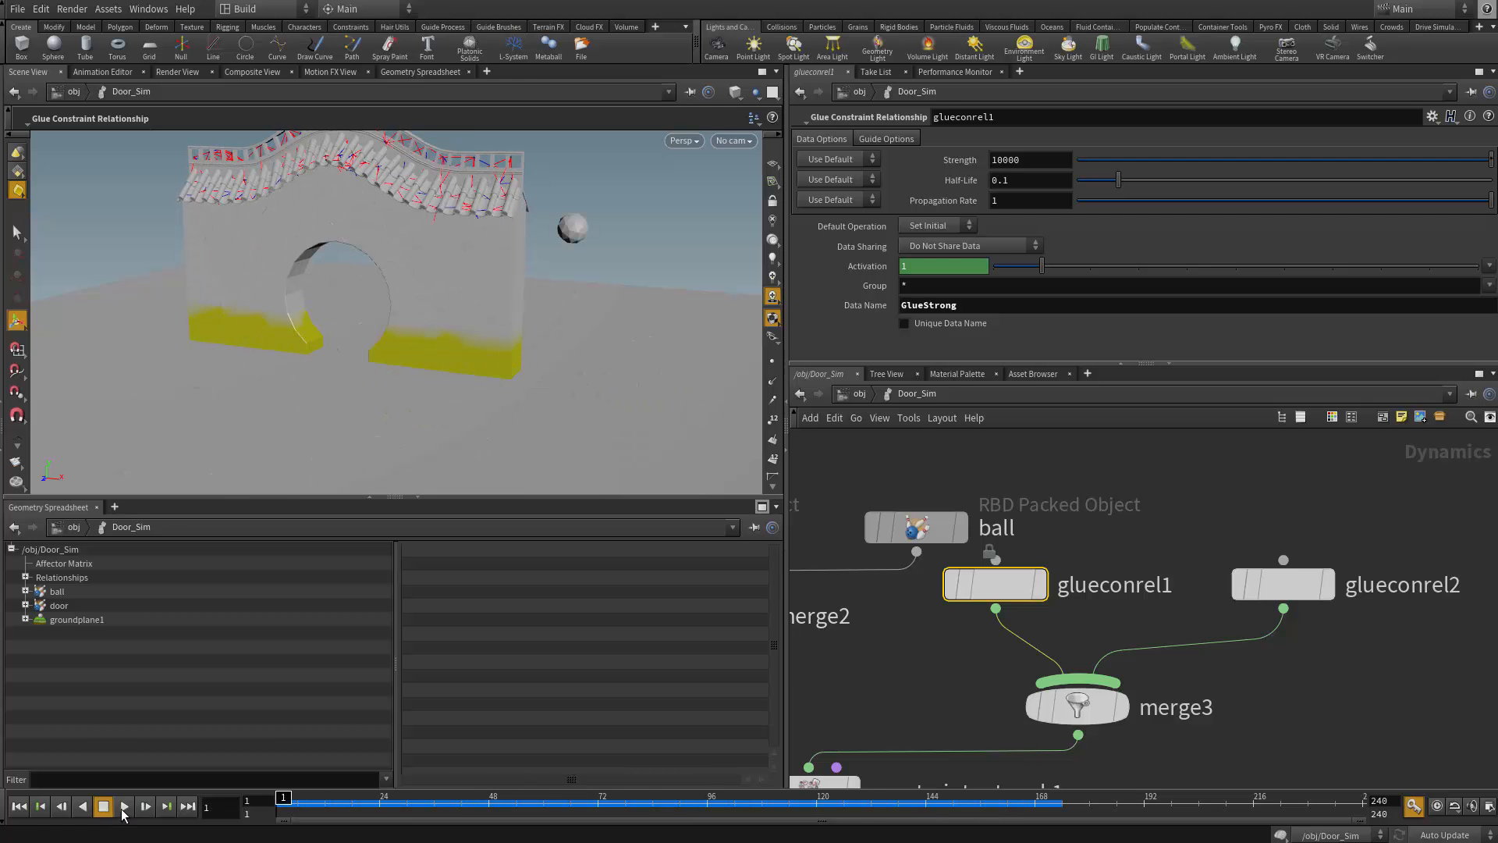
Replay the cached collapse from frame 1, scrub back through it, and rewind to the start
{"action": "left_click", "coordinate": [124, 807]}
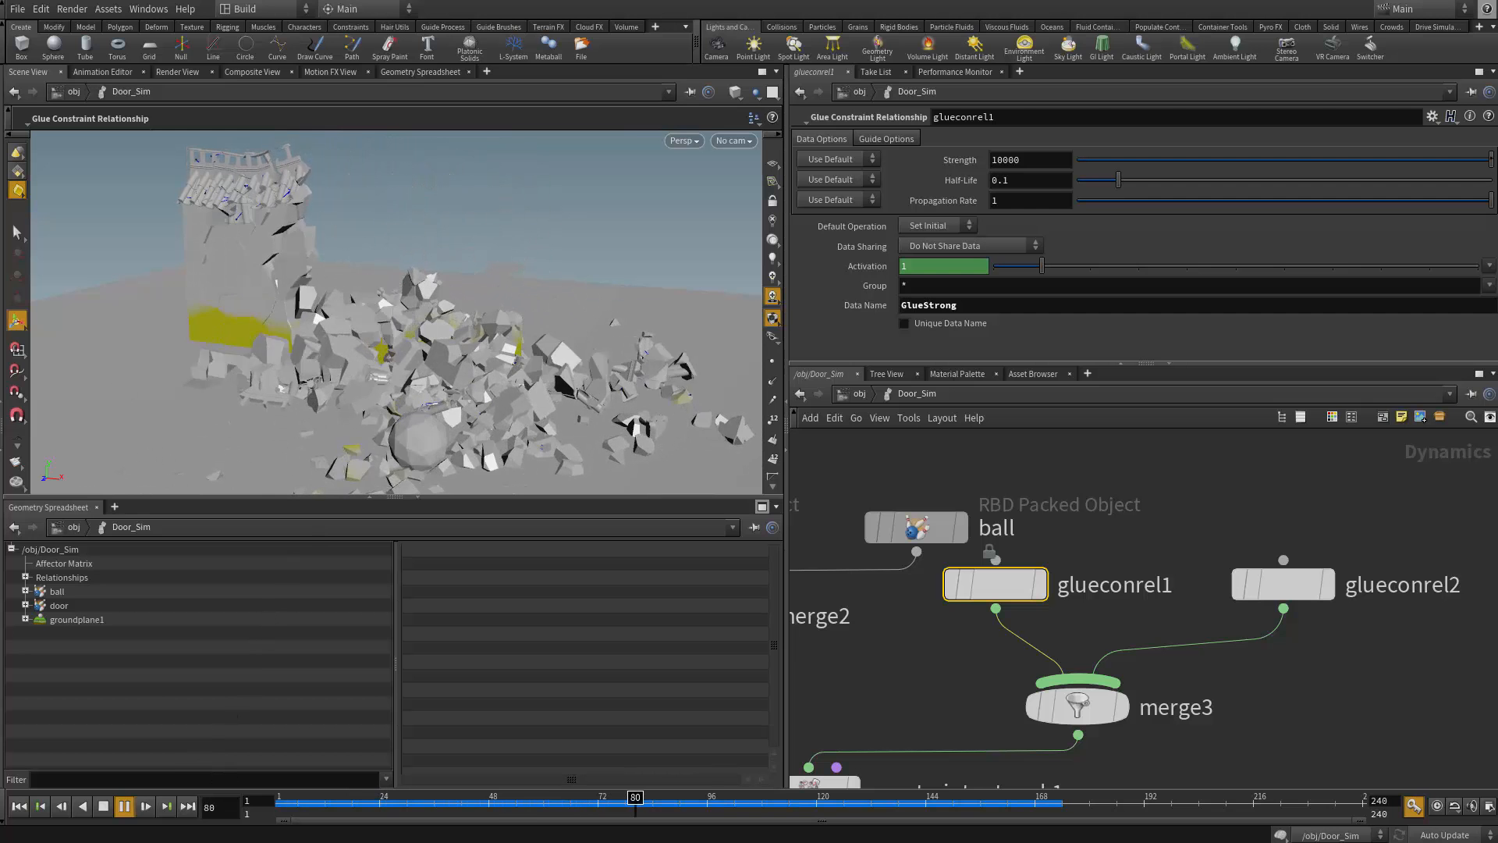
{"action": "left_click_drag", "start_coordinate": [505, 805], "coordinate": [233, 802]}
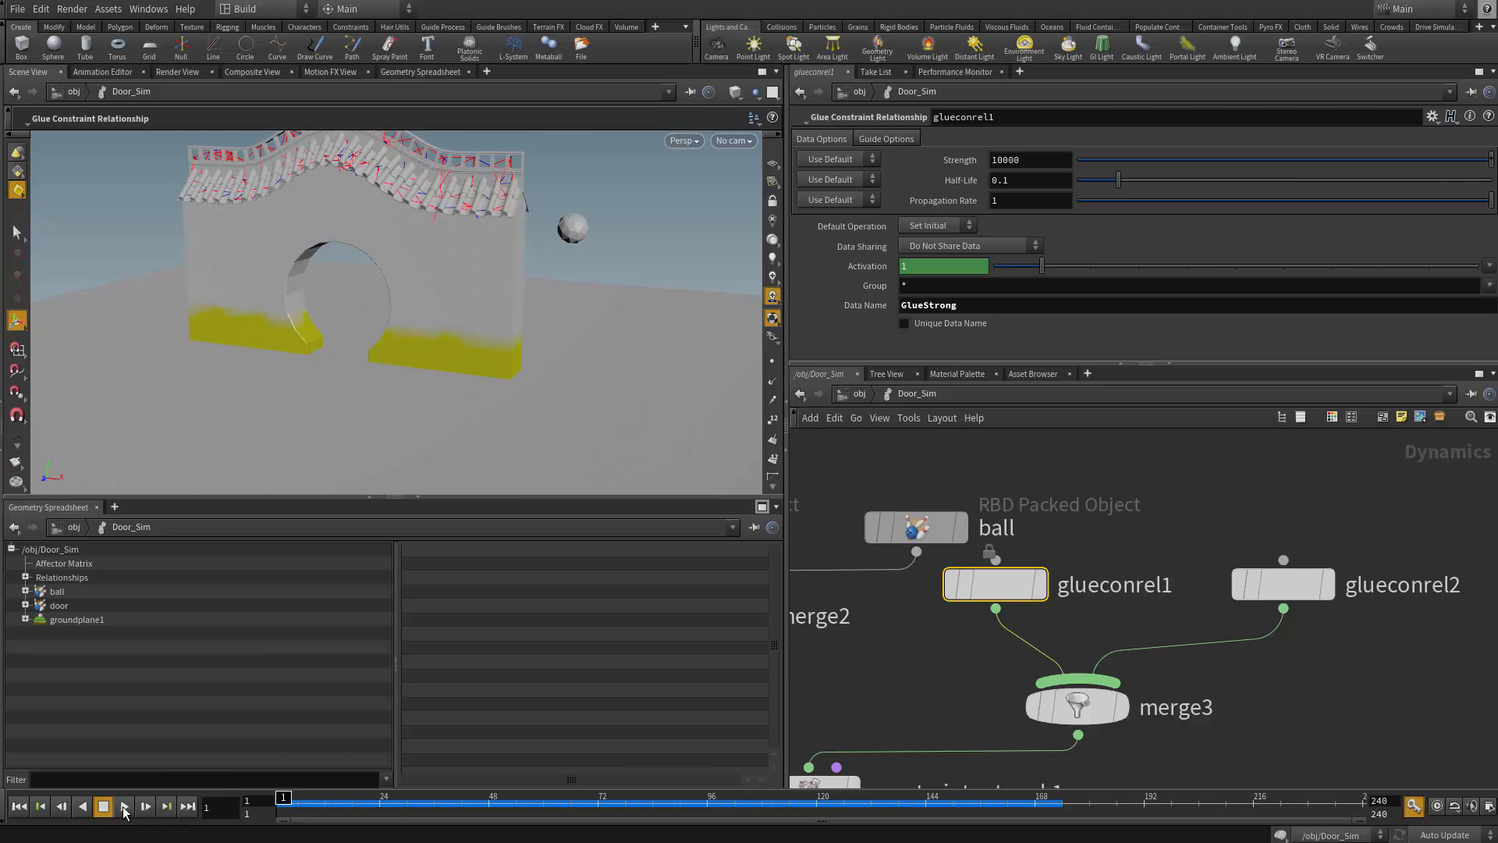
{"action": "left_click", "coordinate": [124, 807]}
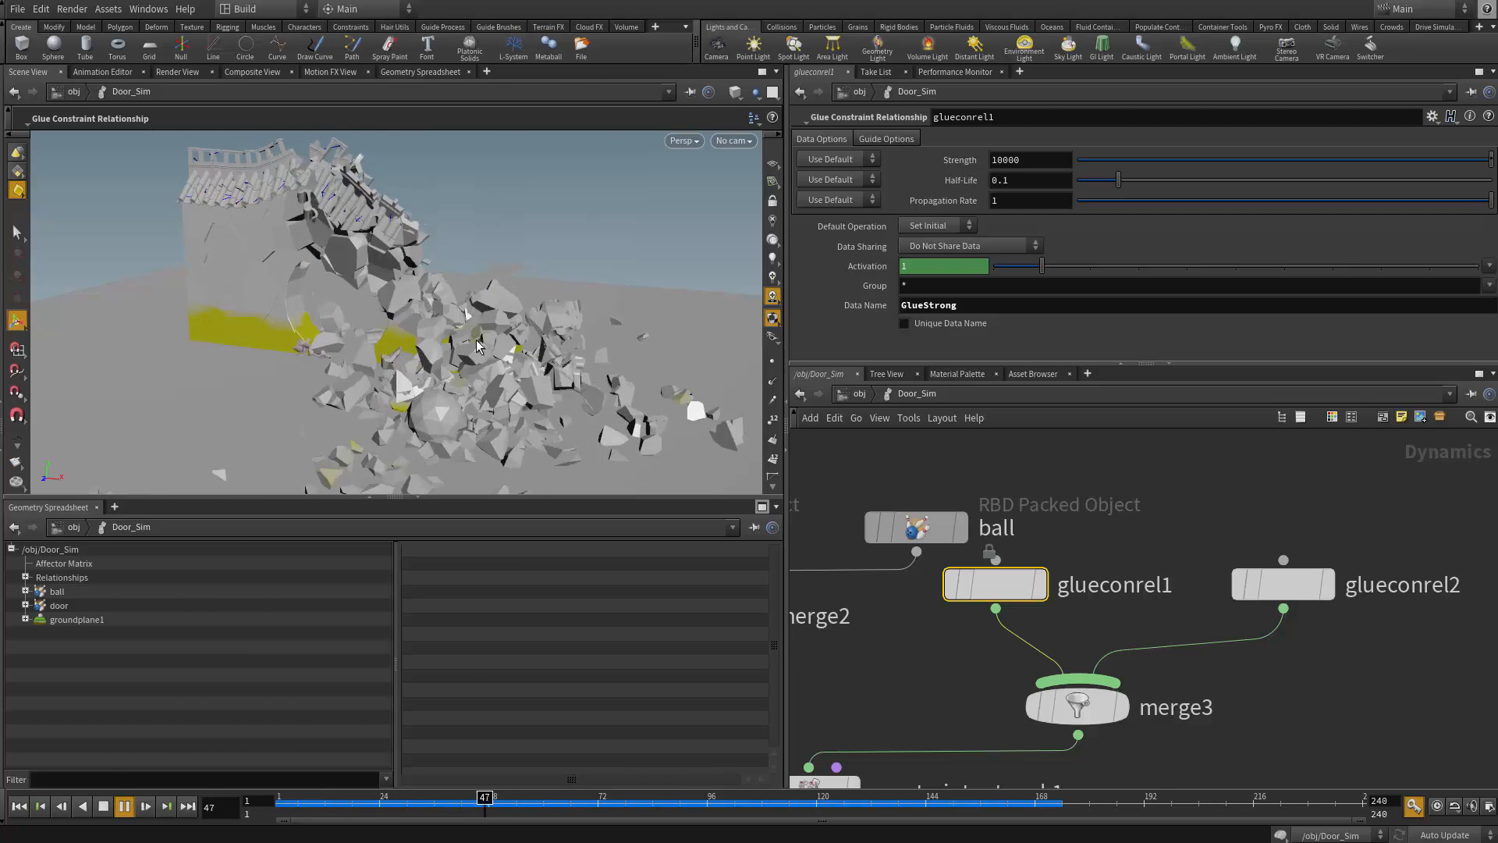
{"action": "left_click", "coordinate": [103, 810]}
{"action": "left_click", "coordinate": [17, 812]}
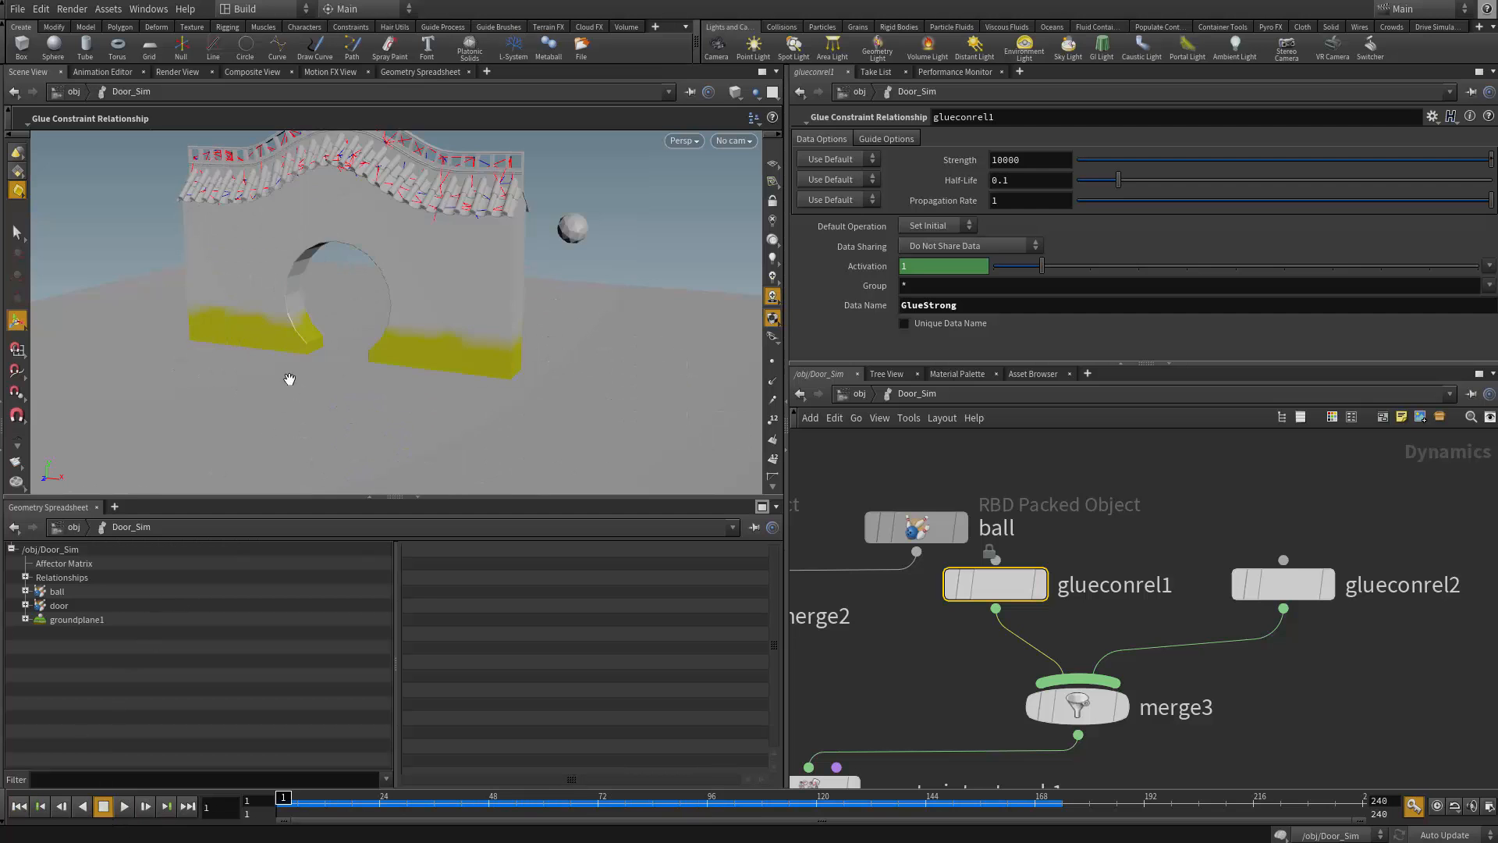
Play and scrub the collapse from changed camera angles to examine the debris and the standing wall section, then rewind to frame 1
{"action": "left_click_drag", "start_coordinate": [339, 371], "coordinate": [285, 376], "text": "alt"}
{"action": "middle_click_drag", "start_coordinate": [338, 348], "coordinate": [323, 407], "text": "alt"}
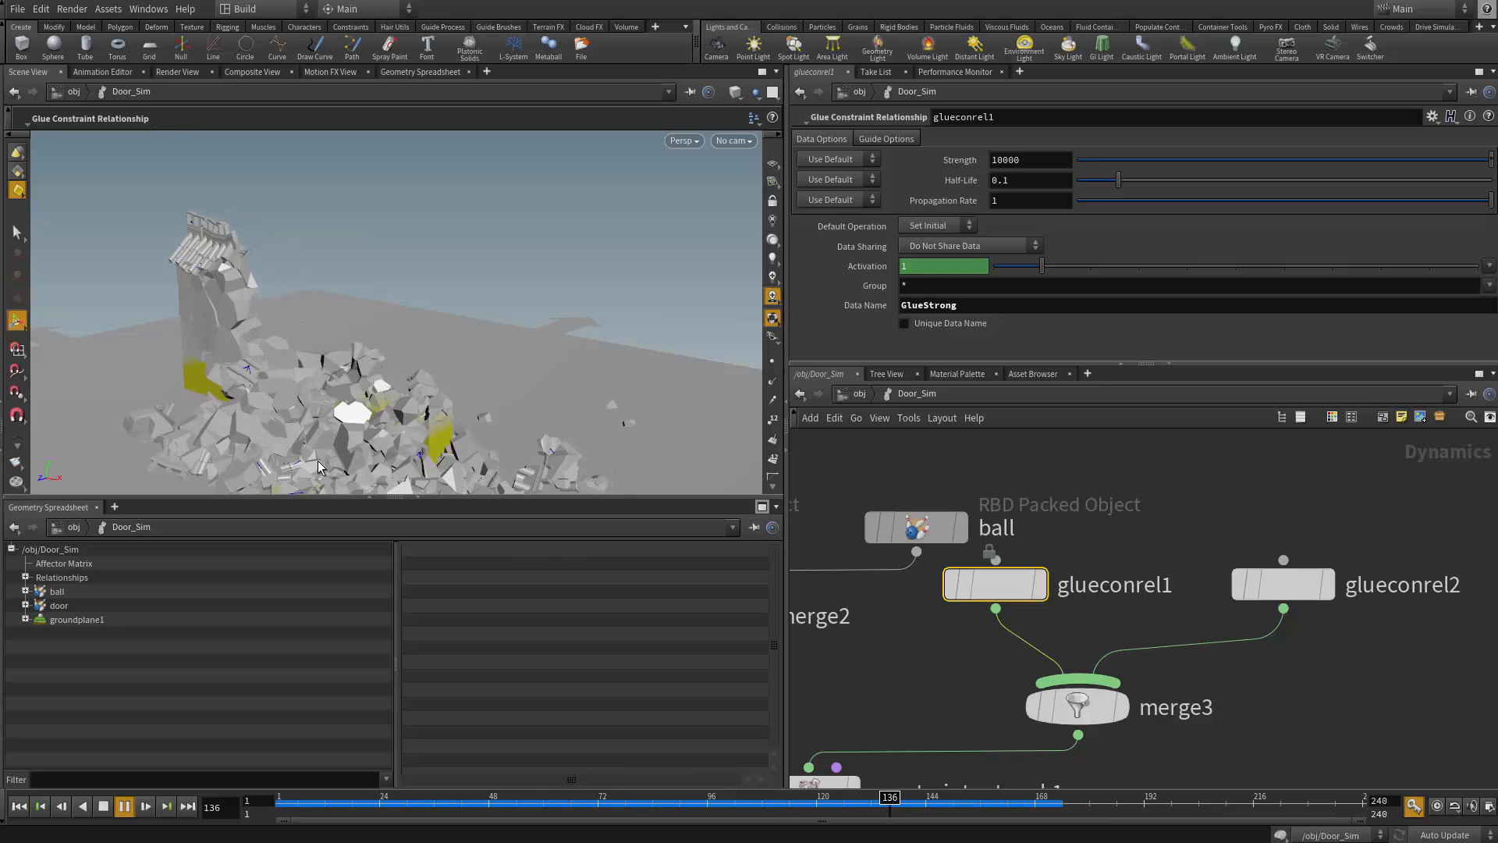
{"action": "left_click_drag", "start_coordinate": [411, 257], "coordinate": [414, 265], "text": "alt"}
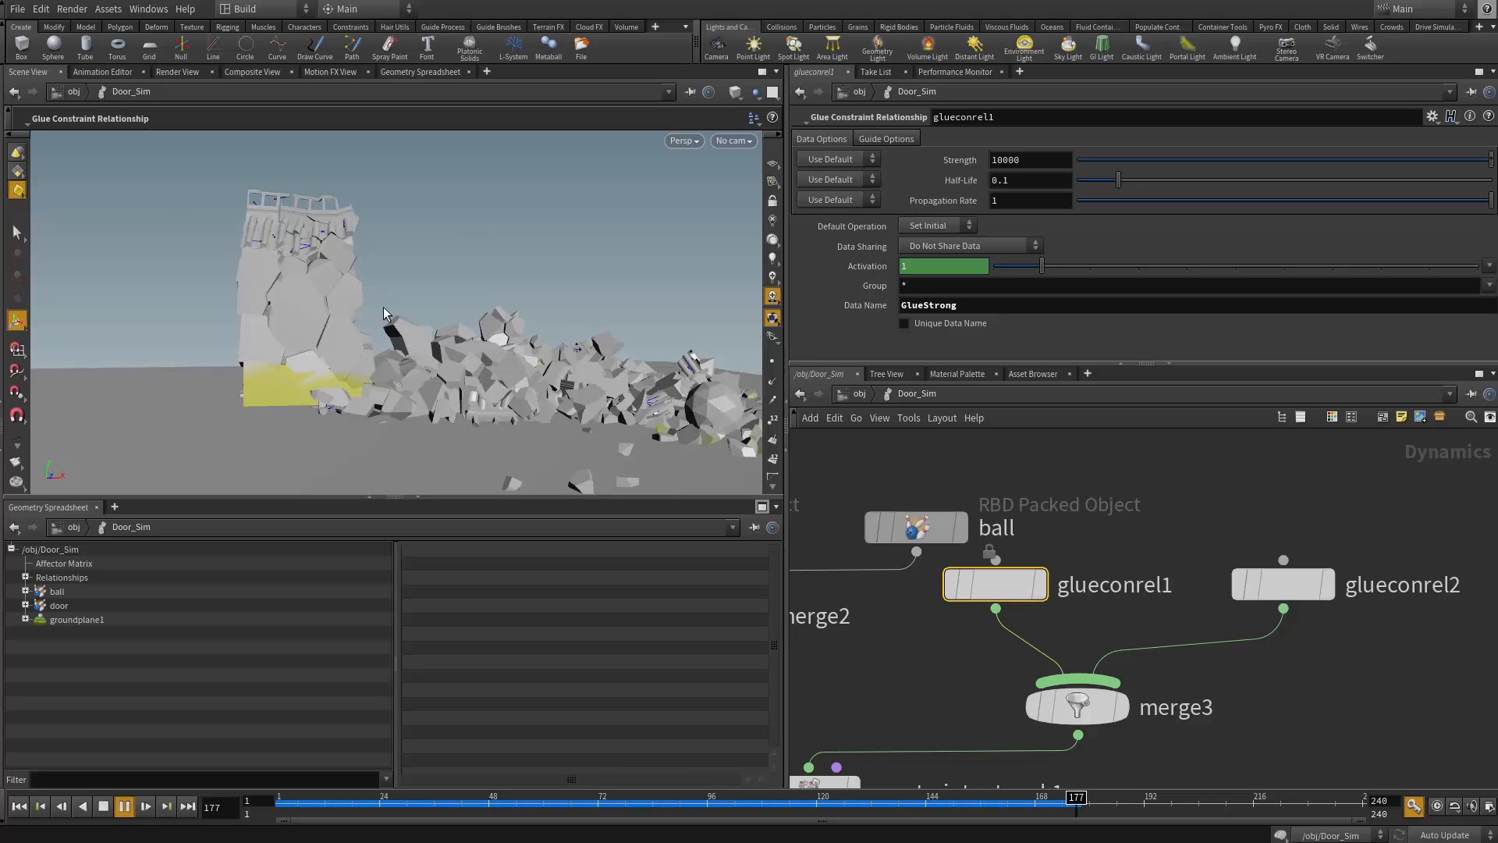
{"action": "left_click_drag", "start_coordinate": [491, 272], "coordinate": [438, 304], "text": "alt"}
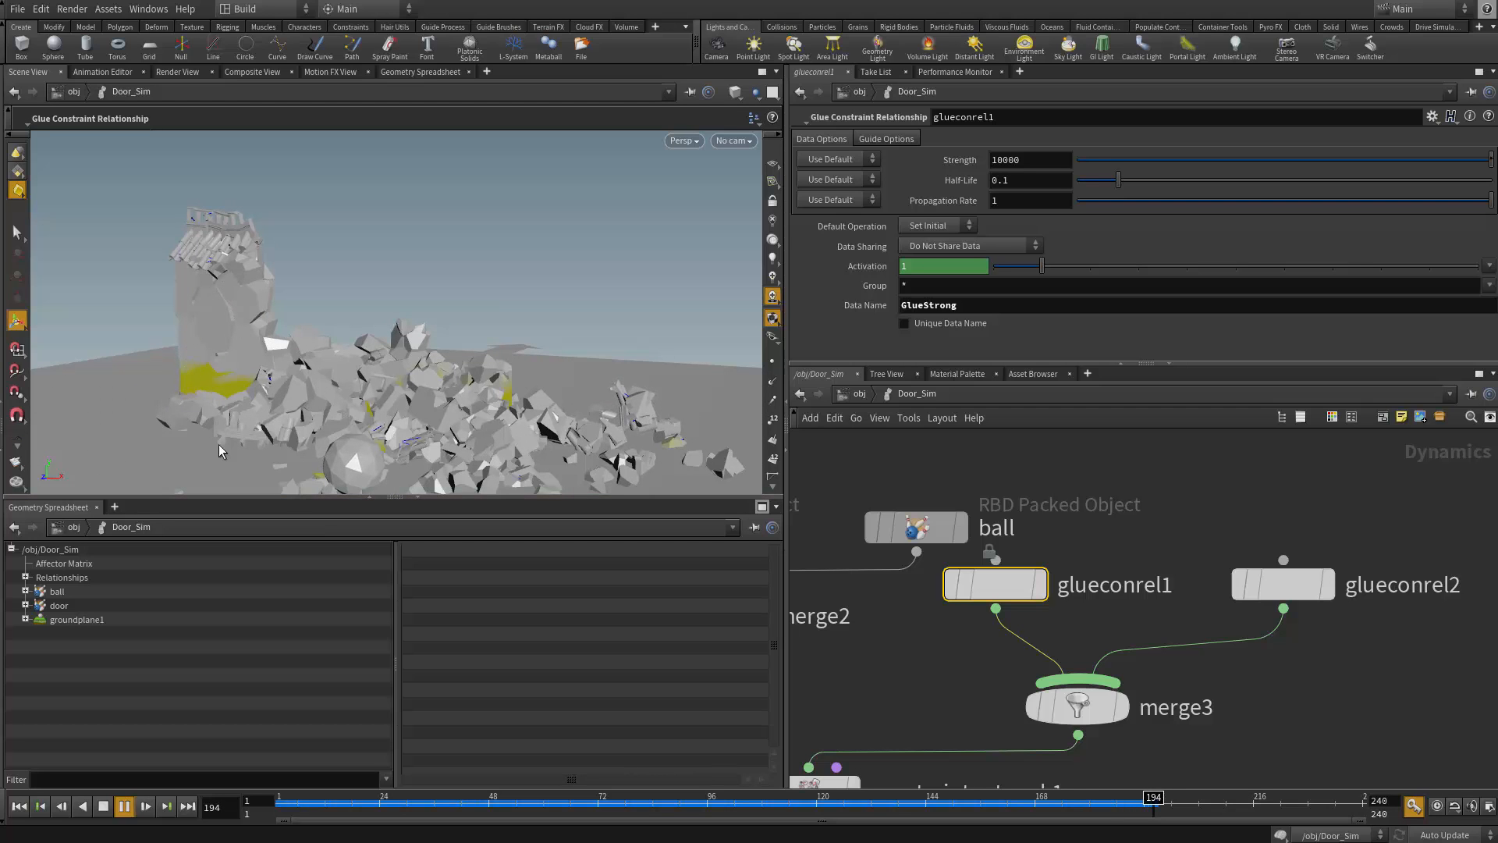
{"action": "left_click_drag", "start_coordinate": [1135, 809], "coordinate": [1078, 823]}
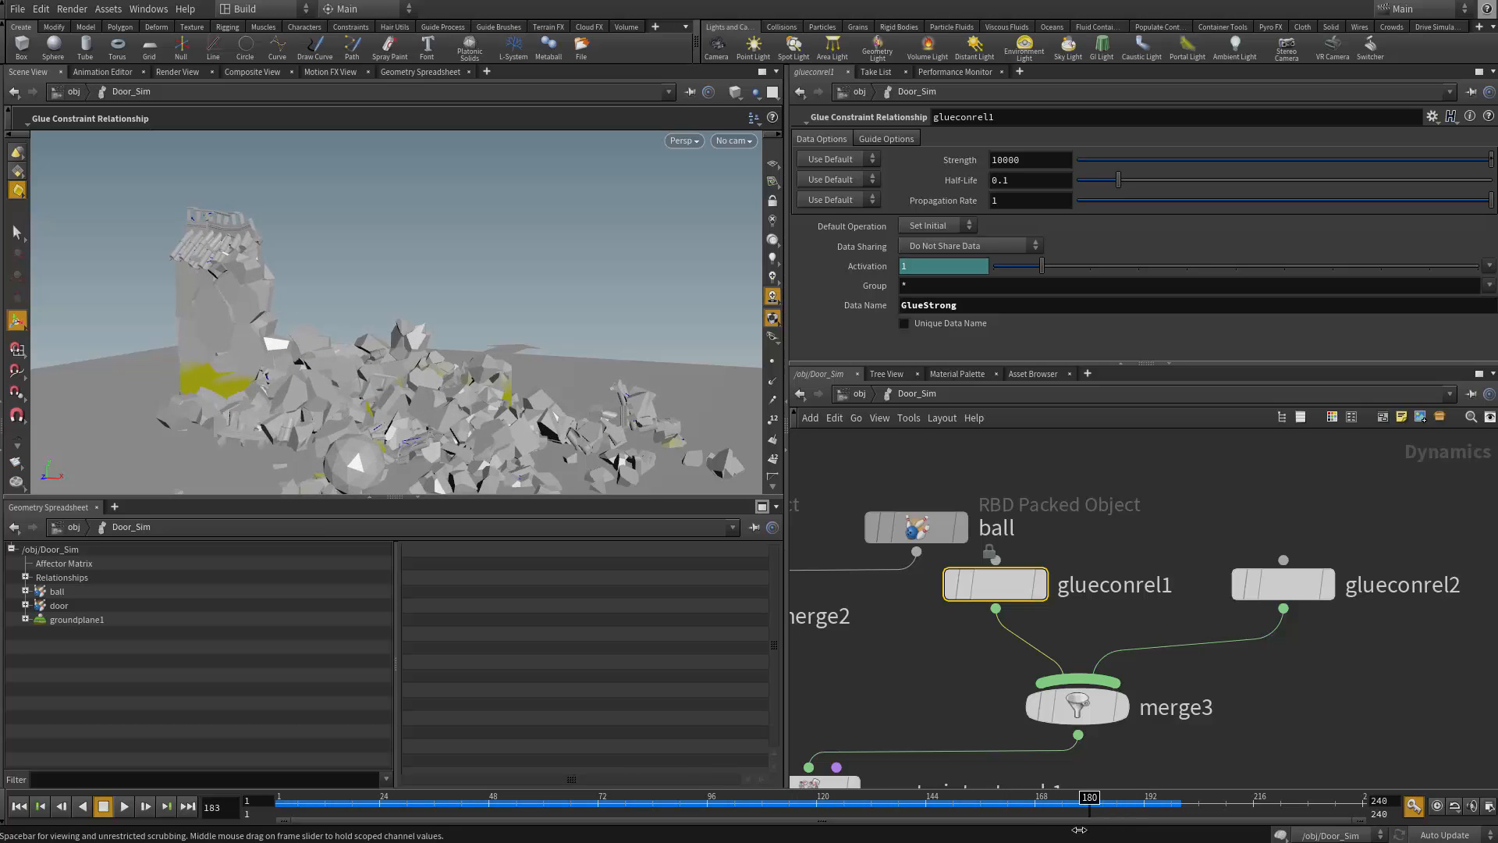
{"action": "left_click_drag", "start_coordinate": [1252, 816], "coordinate": [270, 765]}
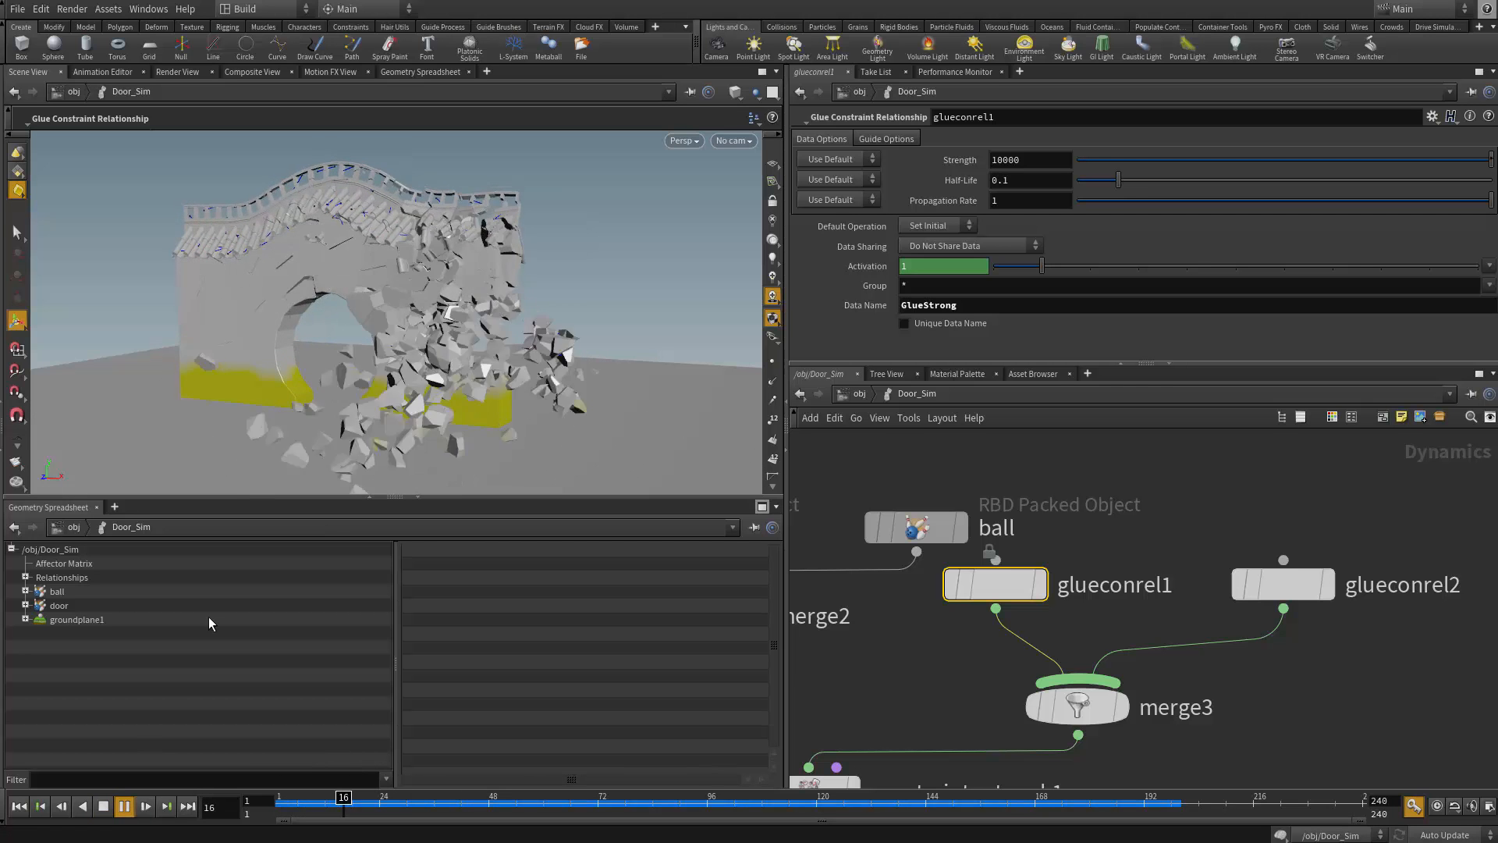
{"action": "left_click", "coordinate": [100, 809]}
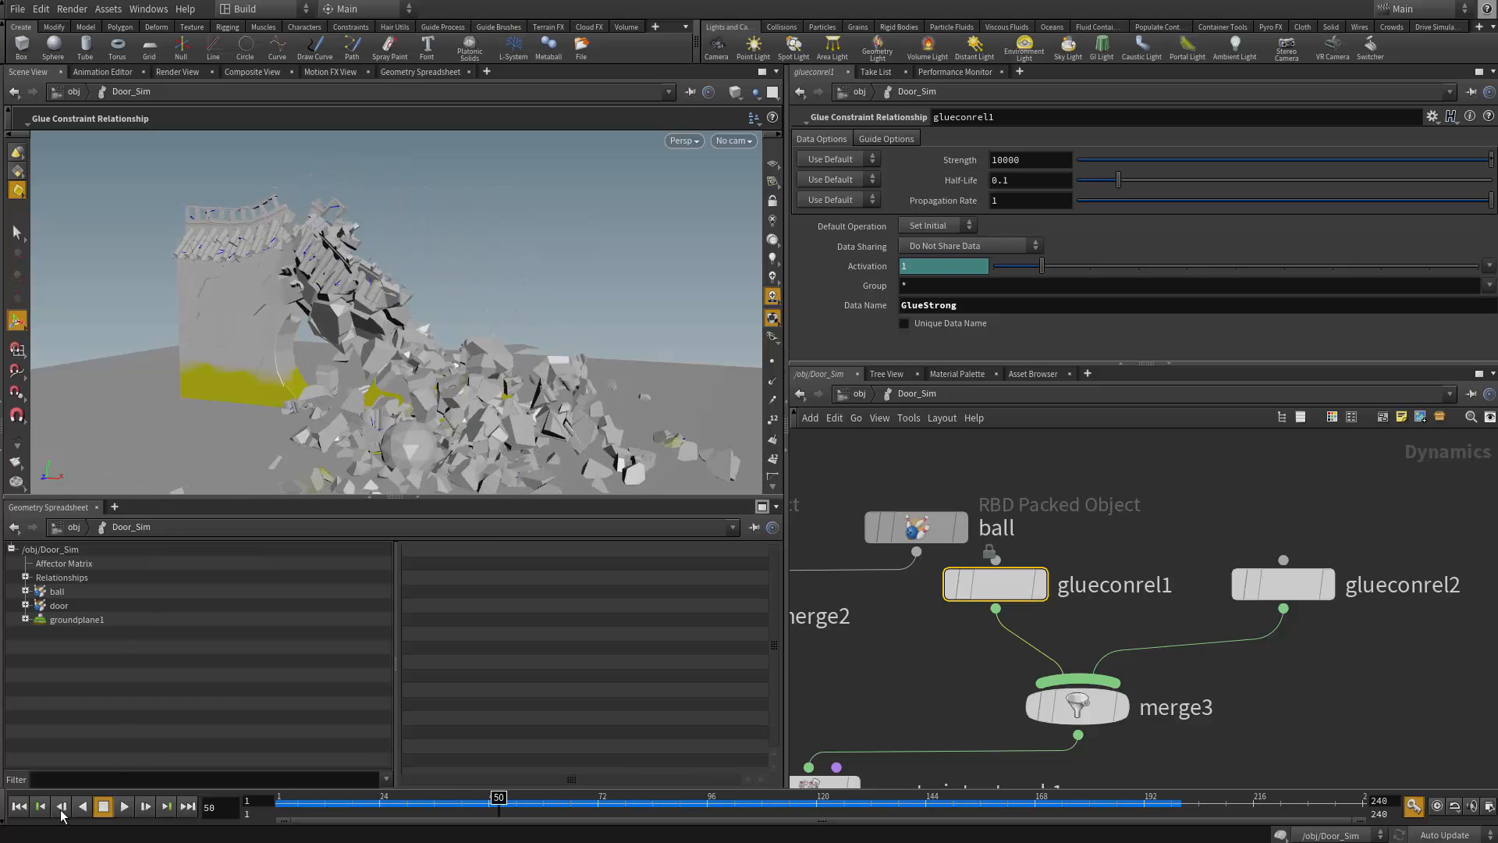
{"action": "left_click", "coordinate": [19, 809]}
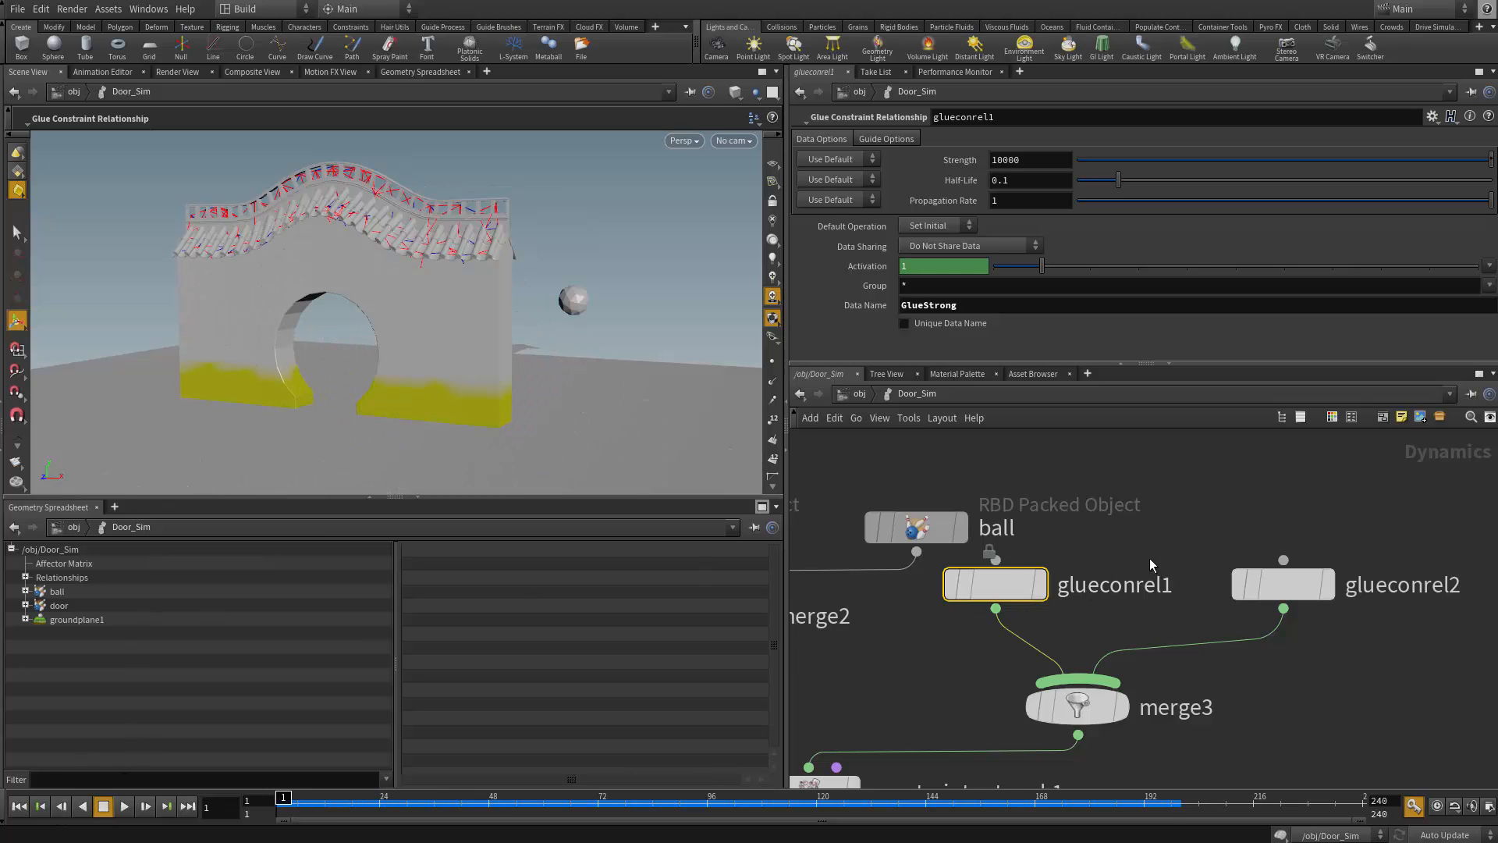
Set the Strength of the GlueWeak constraint glueconrel2 to 10
{"action": "middle_click_drag", "start_coordinate": [1149, 558], "coordinate": [1144, 572]}
{"action": "left_click", "coordinate": [1263, 586]}
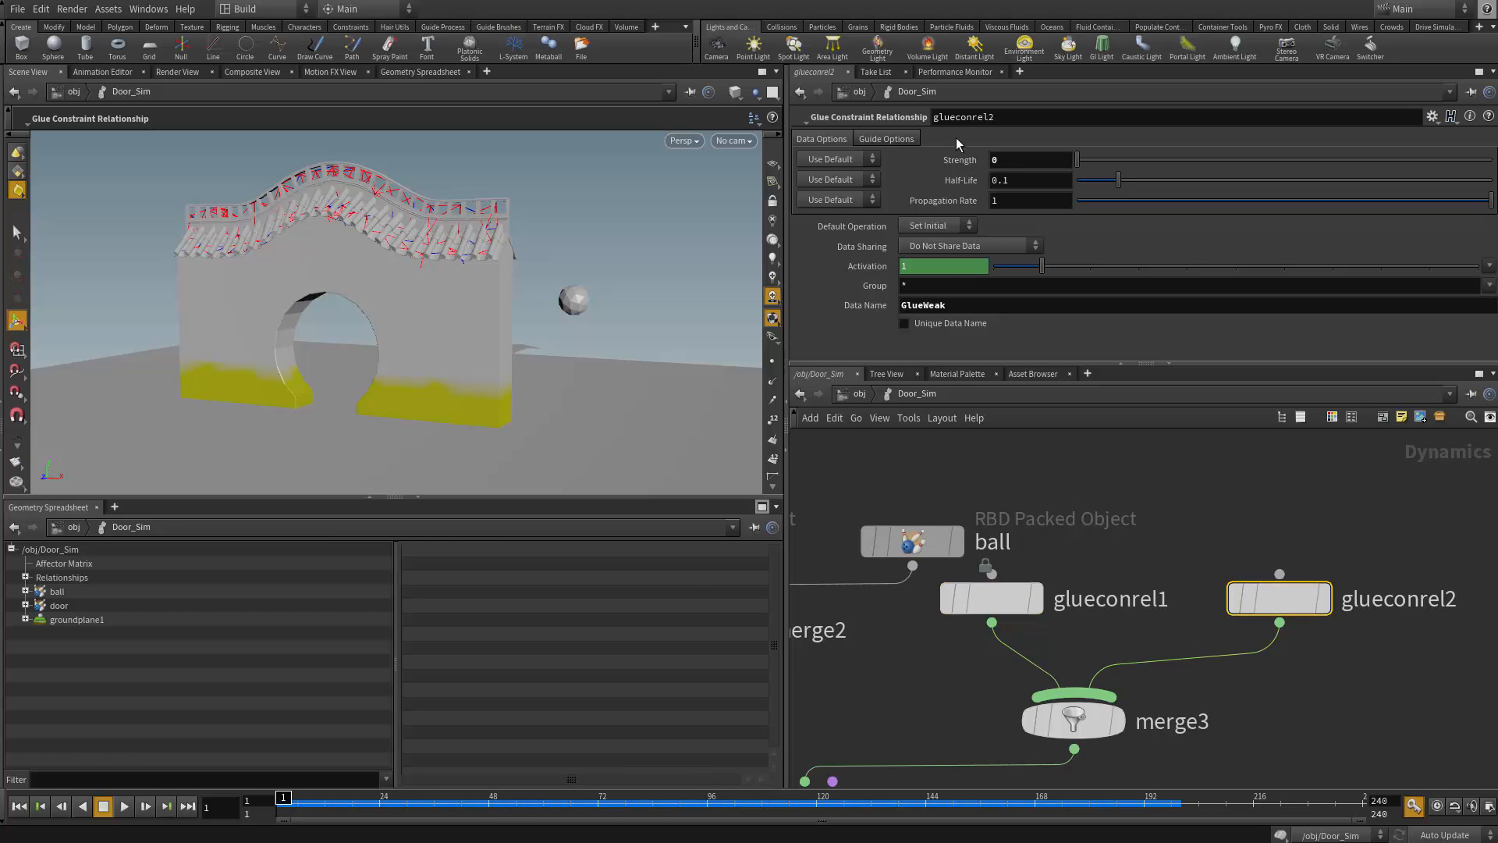
{"action": "type", "text": "10"}
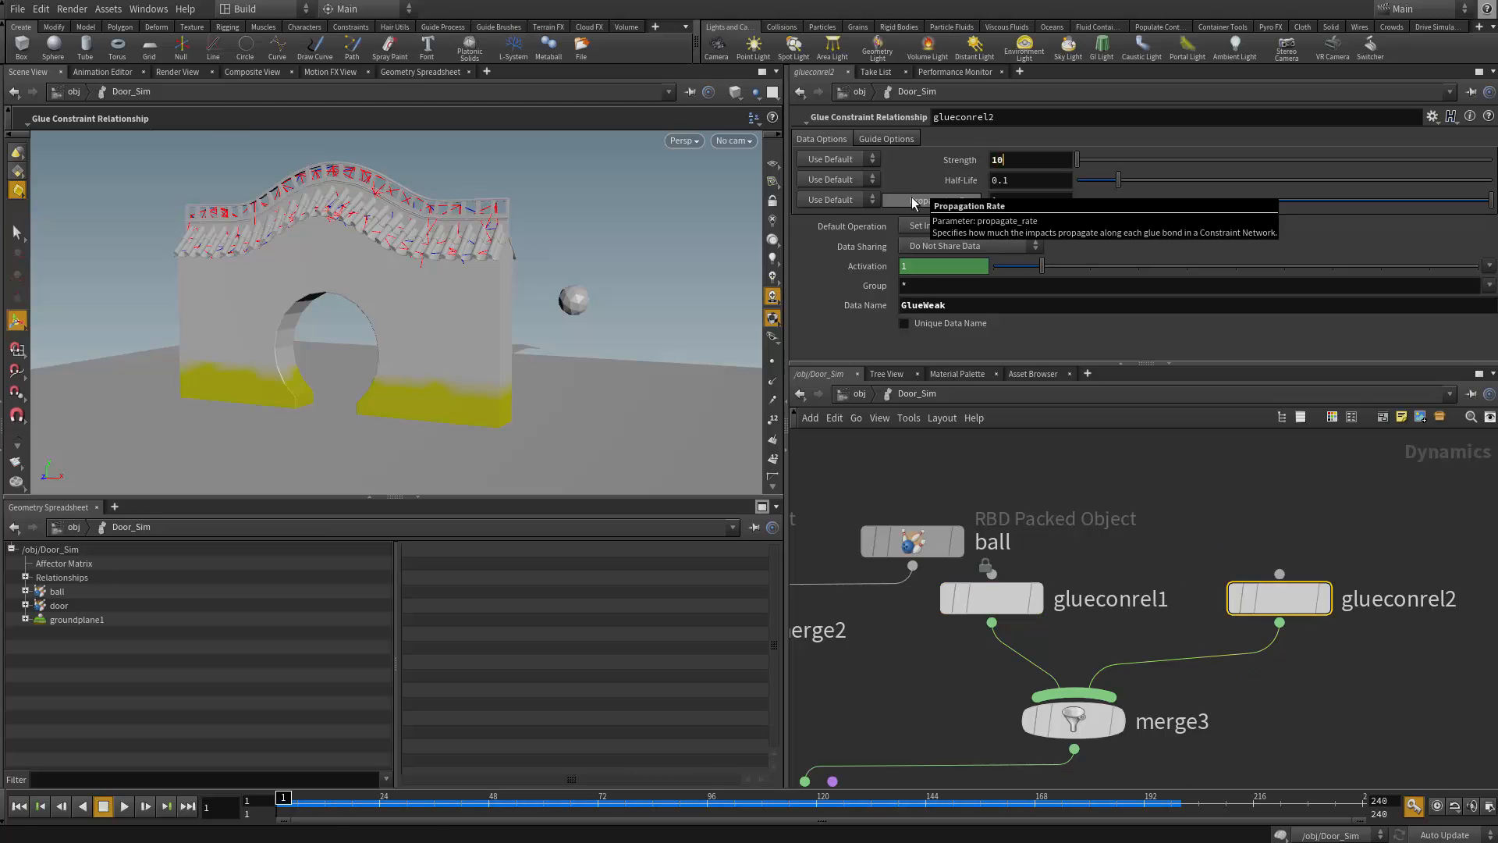
{"action": "key", "text": "Return"}
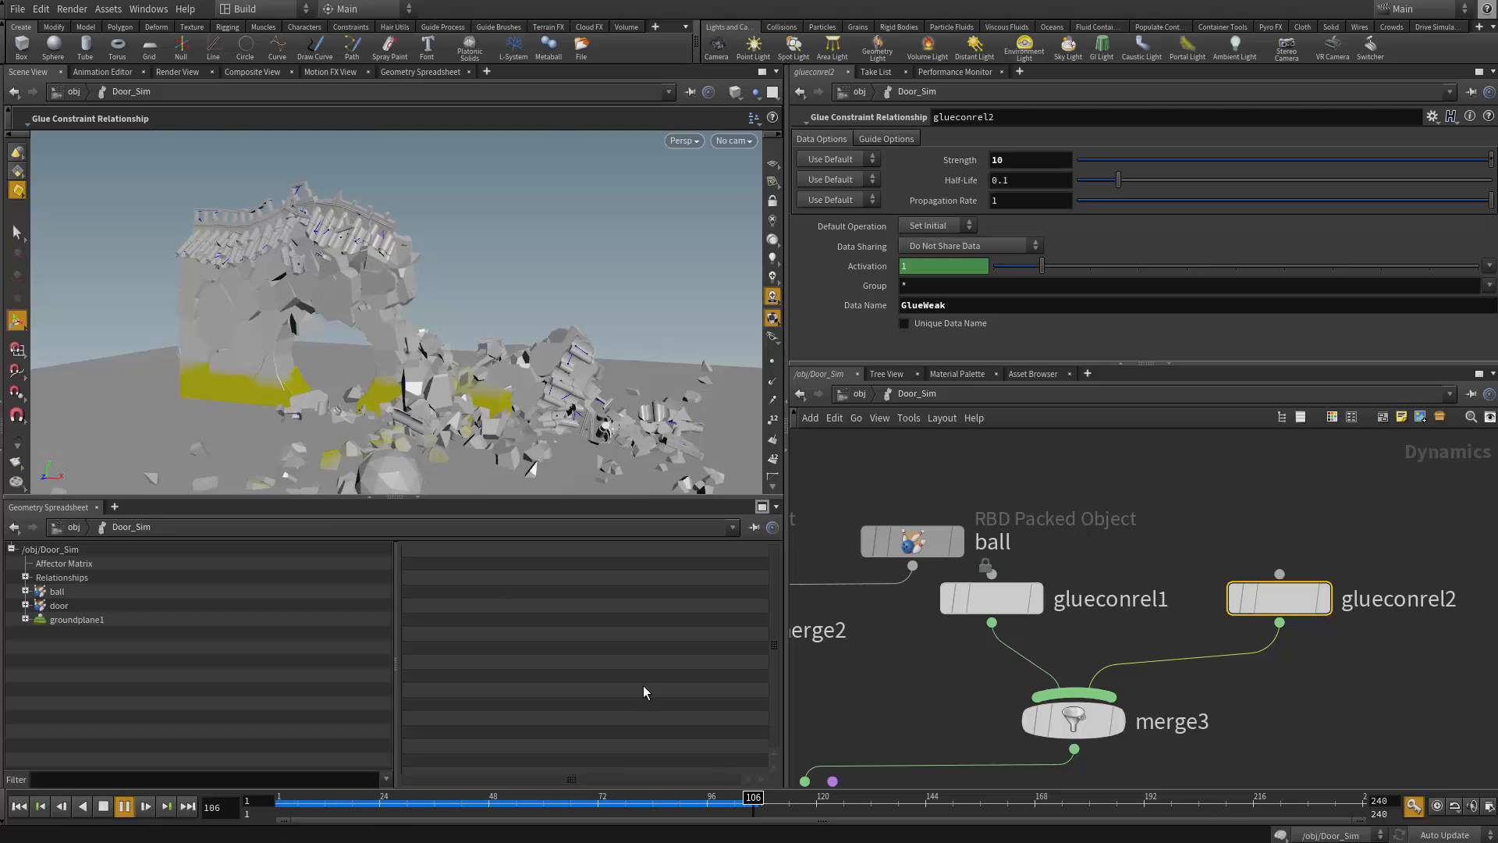
Review how the wall breaks with the new weak glue strength by scrubbing and playing up to frame 167, then rewind to frame 1
{"action": "left_click_drag", "start_coordinate": [762, 797], "coordinate": [371, 798]}
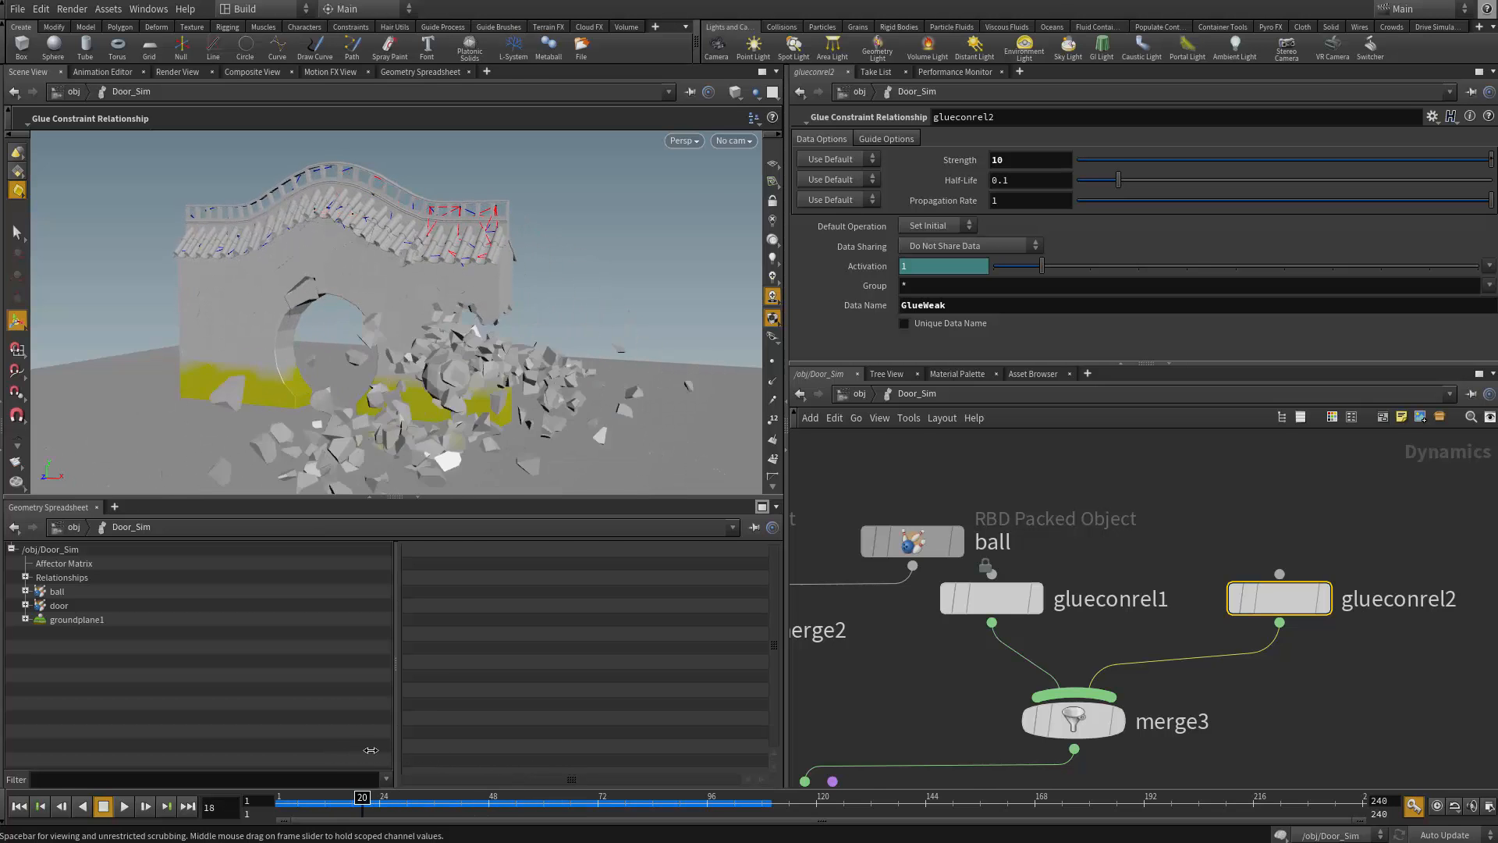
{"action": "left_click_drag", "start_coordinate": [563, 746], "coordinate": [243, 796]}
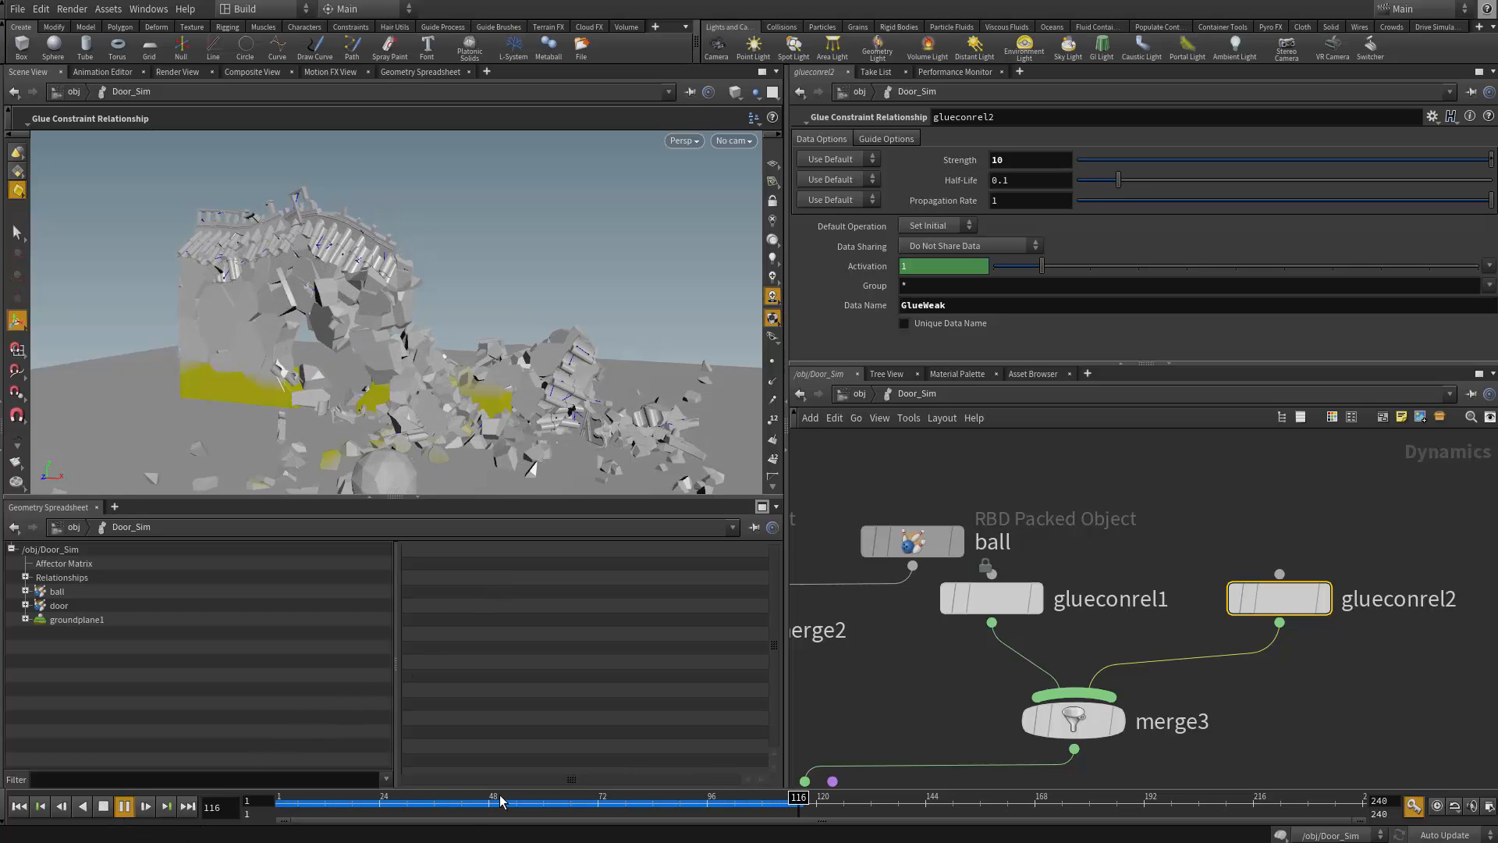
{"action": "left_click_drag", "start_coordinate": [499, 801], "coordinate": [302, 800]}
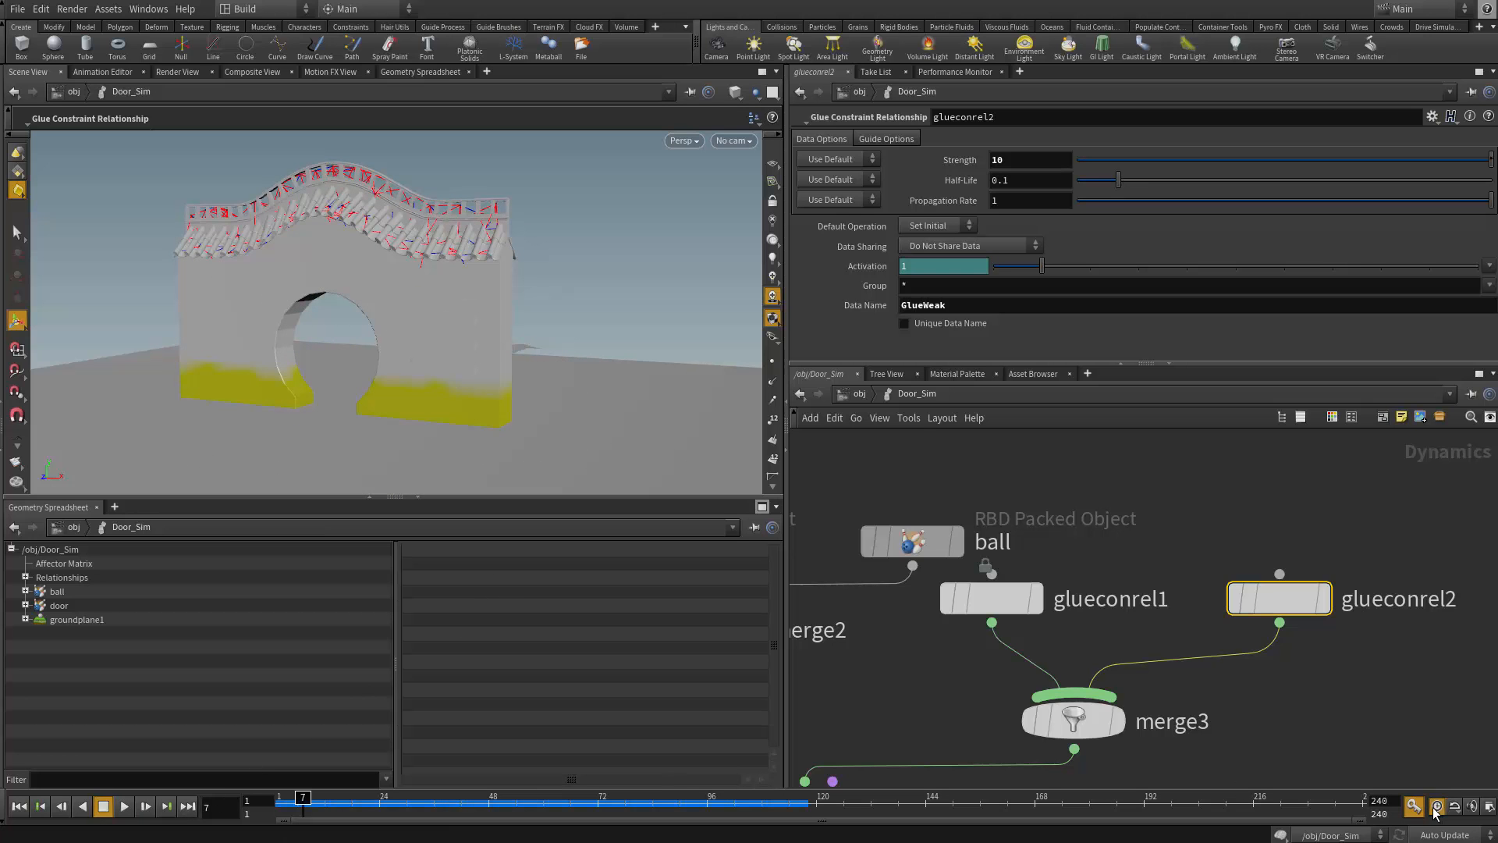
{"action": "left_click", "coordinate": [282, 801]}
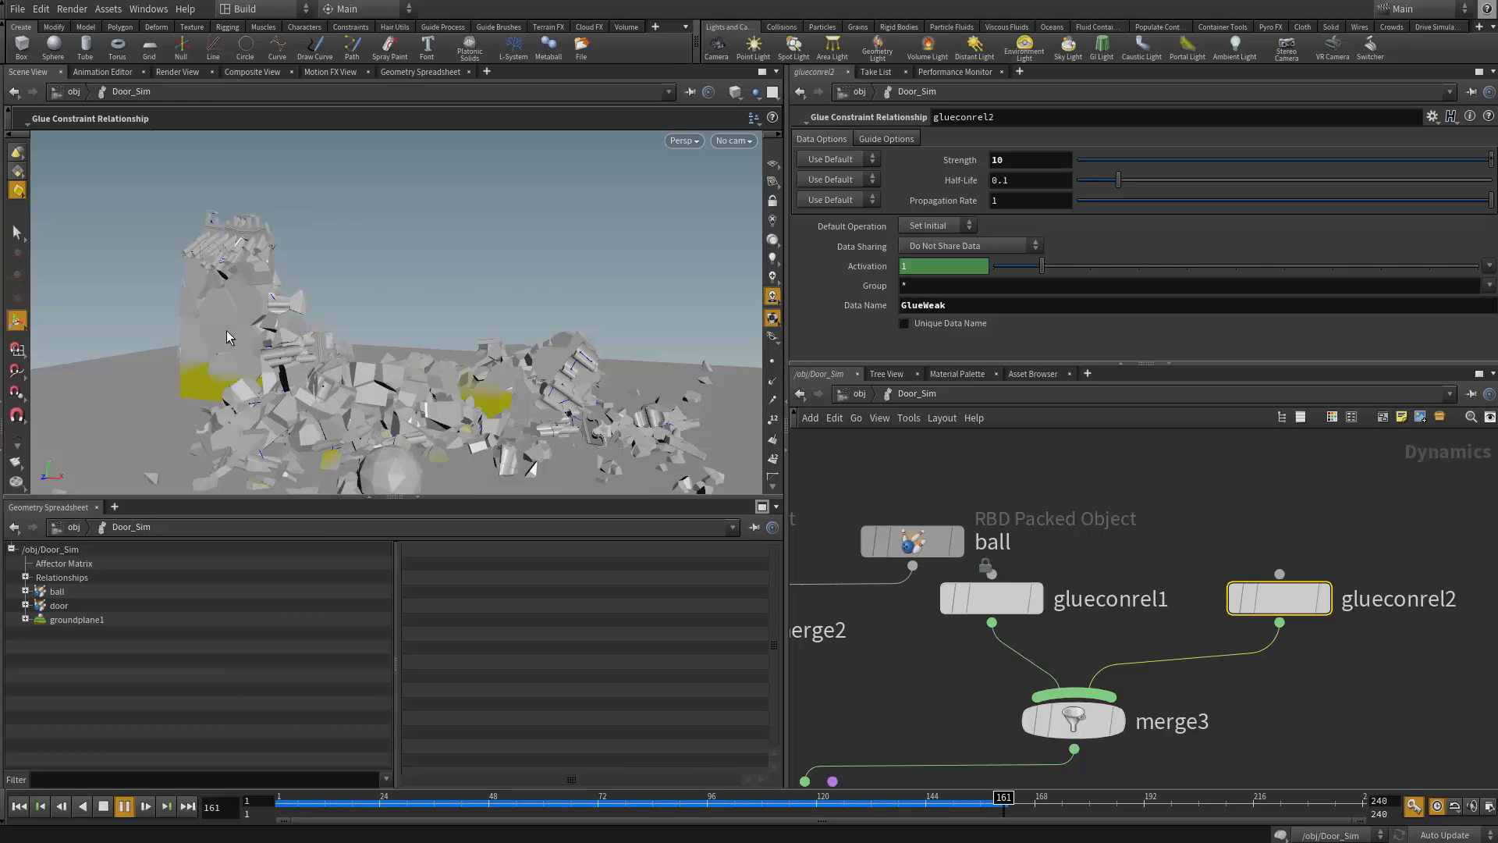
{"action": "left_click", "coordinate": [104, 806]}
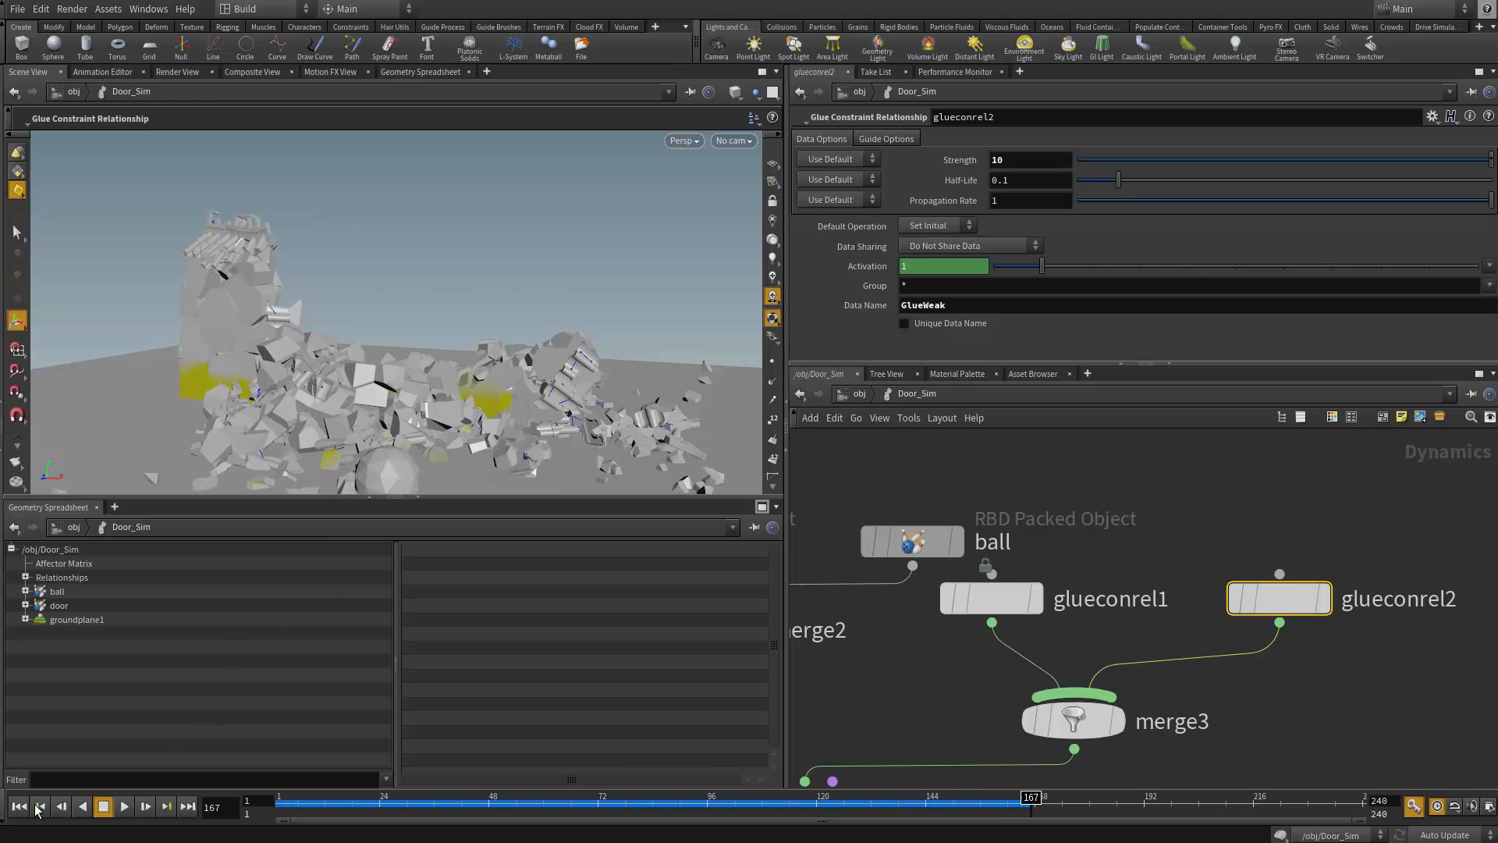
{"action": "left_click", "coordinate": [38, 807]}
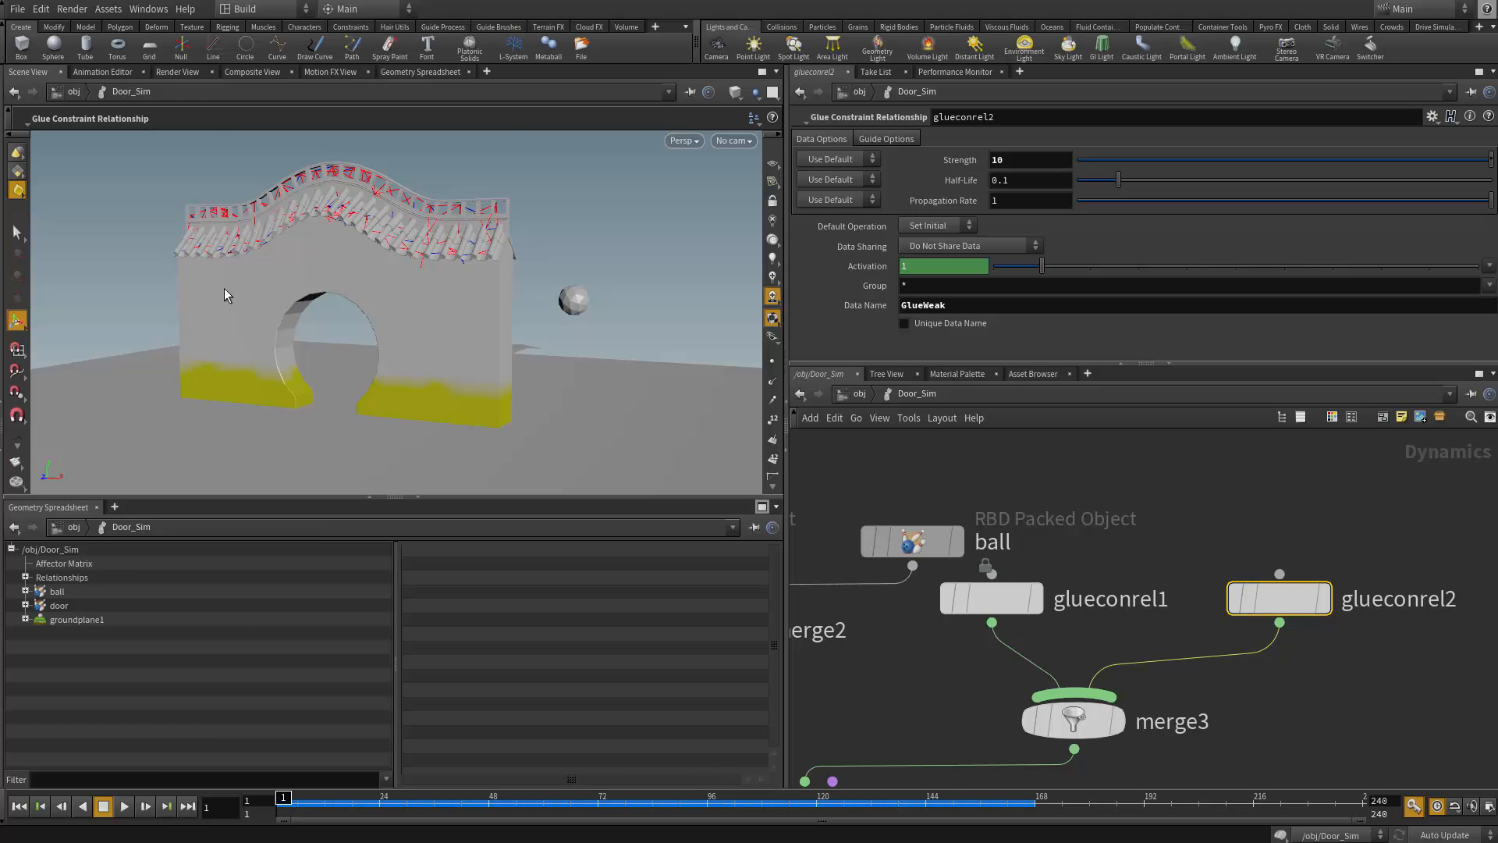
Examine the arch wall from several angles and distances, toggling the viewport between shaded and wireframe display
{"action": "mouse_move", "coordinate": [272, 338]}
{"action": "left_mouse_down", "text": "alt"}
{"action": "mouse_move", "coordinate": [377, 370]}
{"action": "mouse_move", "coordinate": [501, 379]}
{"action": "mouse_move", "coordinate": [462, 391]}
{"action": "left_mouse_up", "text": "alt"}
{"action": "key", "text": "shift+w"}
{"action": "scroll", "coordinate": [491, 378], "scroll_direction": "up", "scroll_amount": 3}
{"action": "scroll", "coordinate": [463, 391], "scroll_direction": "up", "scroll_amount": 3}
{"action": "middle_click_drag", "start_coordinate": [463, 391], "coordinate": [476, 294], "text": "alt"}
{"action": "right_click_drag", "start_coordinate": [478, 283], "coordinate": [257, 320], "text": "alt"}
{"action": "mouse_move", "coordinate": [530, 352]}
{"action": "left_mouse_down", "text": "alt"}
{"action": "mouse_move", "coordinate": [312, 347]}
{"action": "mouse_move", "coordinate": [760, 304]}
{"action": "mouse_move", "coordinate": [391, 331]}
{"action": "mouse_move", "coordinate": [499, 336]}
{"action": "left_mouse_up", "text": "alt"}
{"action": "key", "text": "shift+w"}
{"action": "key", "text": "shift+w"}
{"action": "mouse_move", "coordinate": [499, 336]}
{"action": "right_mouse_down", "text": "alt"}
{"action": "mouse_move", "coordinate": [702, 394]}
{"action": "mouse_move", "coordinate": [499, 335]}
{"action": "right_mouse_up", "text": "alt"}
{"action": "mouse_move", "coordinate": [499, 336]}
{"action": "left_mouse_down", "text": "alt"}
{"action": "mouse_move", "coordinate": [445, 358]}
{"action": "mouse_move", "coordinate": [328, 353]}
{"action": "mouse_move", "coordinate": [561, 356]}
{"action": "mouse_move", "coordinate": [518, 335]}
{"action": "mouse_move", "coordinate": [598, 367]}
{"action": "mouse_move", "coordinate": [602, 343]}
{"action": "left_mouse_up", "text": "alt"}
{"action": "key", "text": "shift+w"}
{"action": "middle_click_drag", "start_coordinate": [601, 343], "coordinate": [602, 345], "text": "alt"}
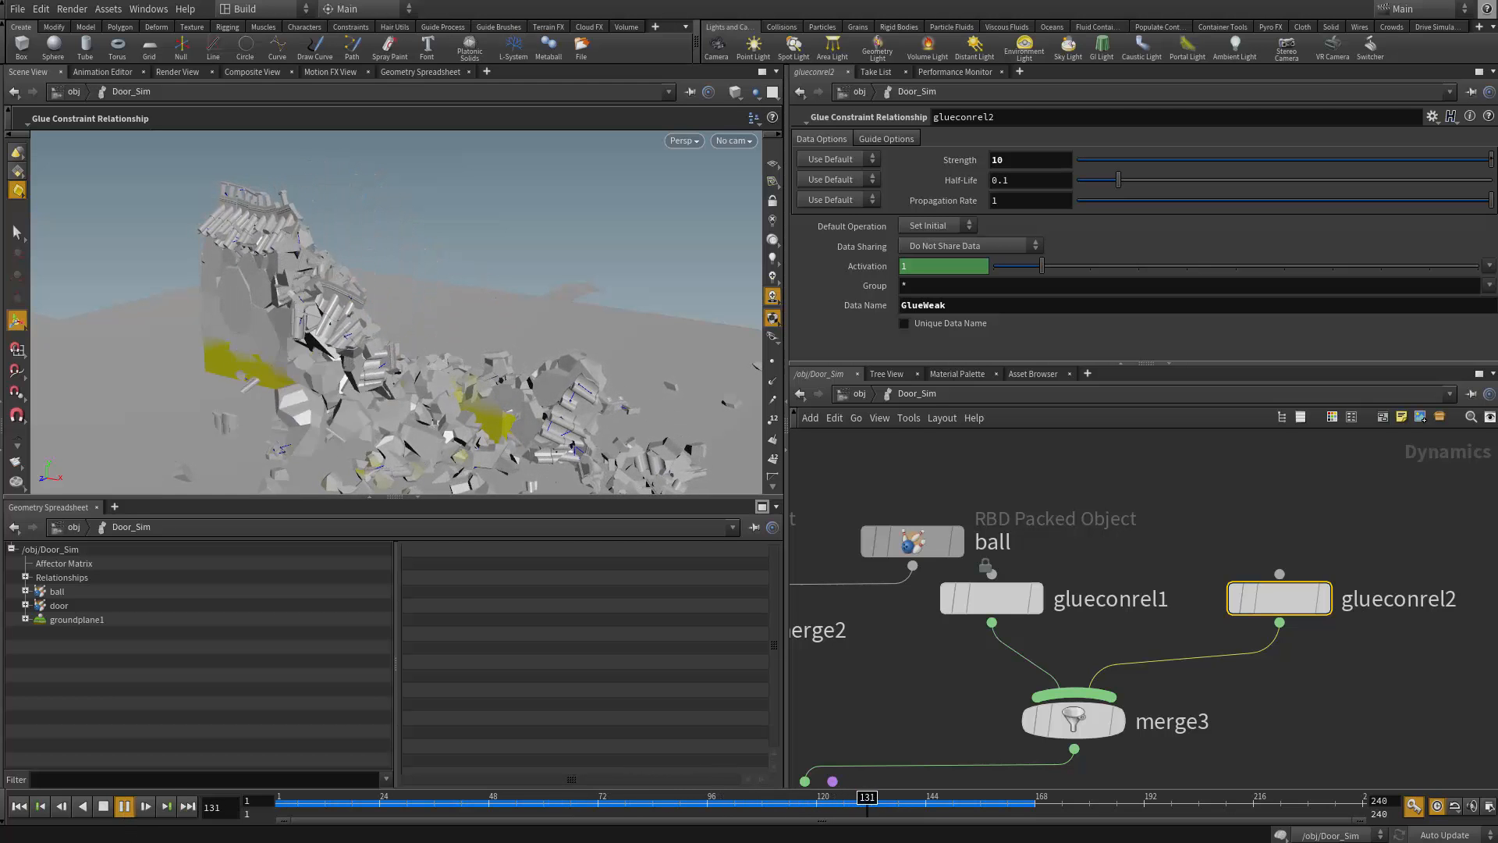
Stop the replay, rewind to frame 1, and look over the whole Door_Sim node network
{"action": "left_click", "coordinate": [103, 809]}
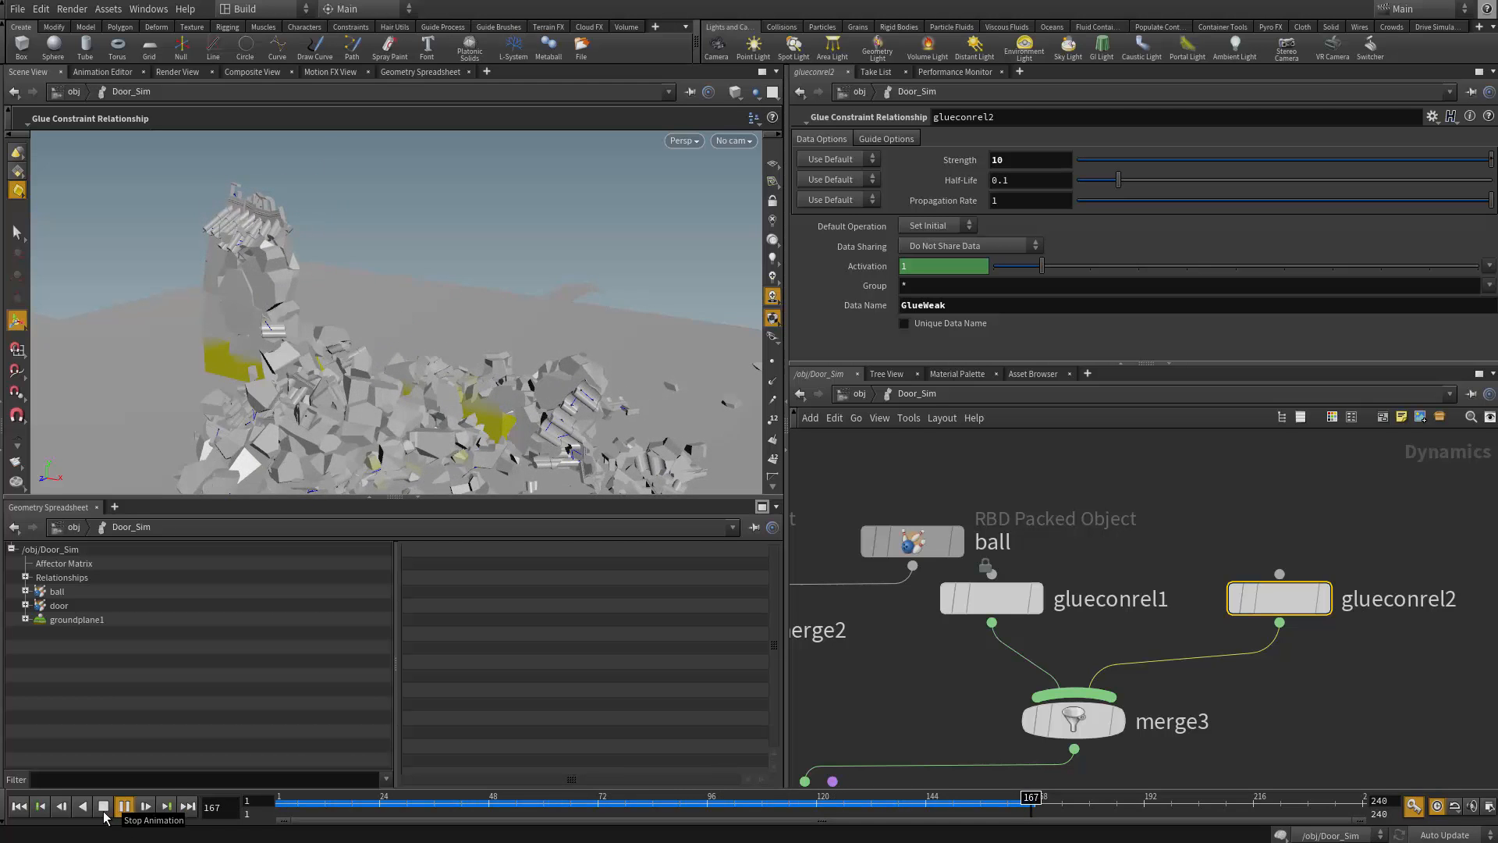
{"action": "left_click", "coordinate": [19, 806]}
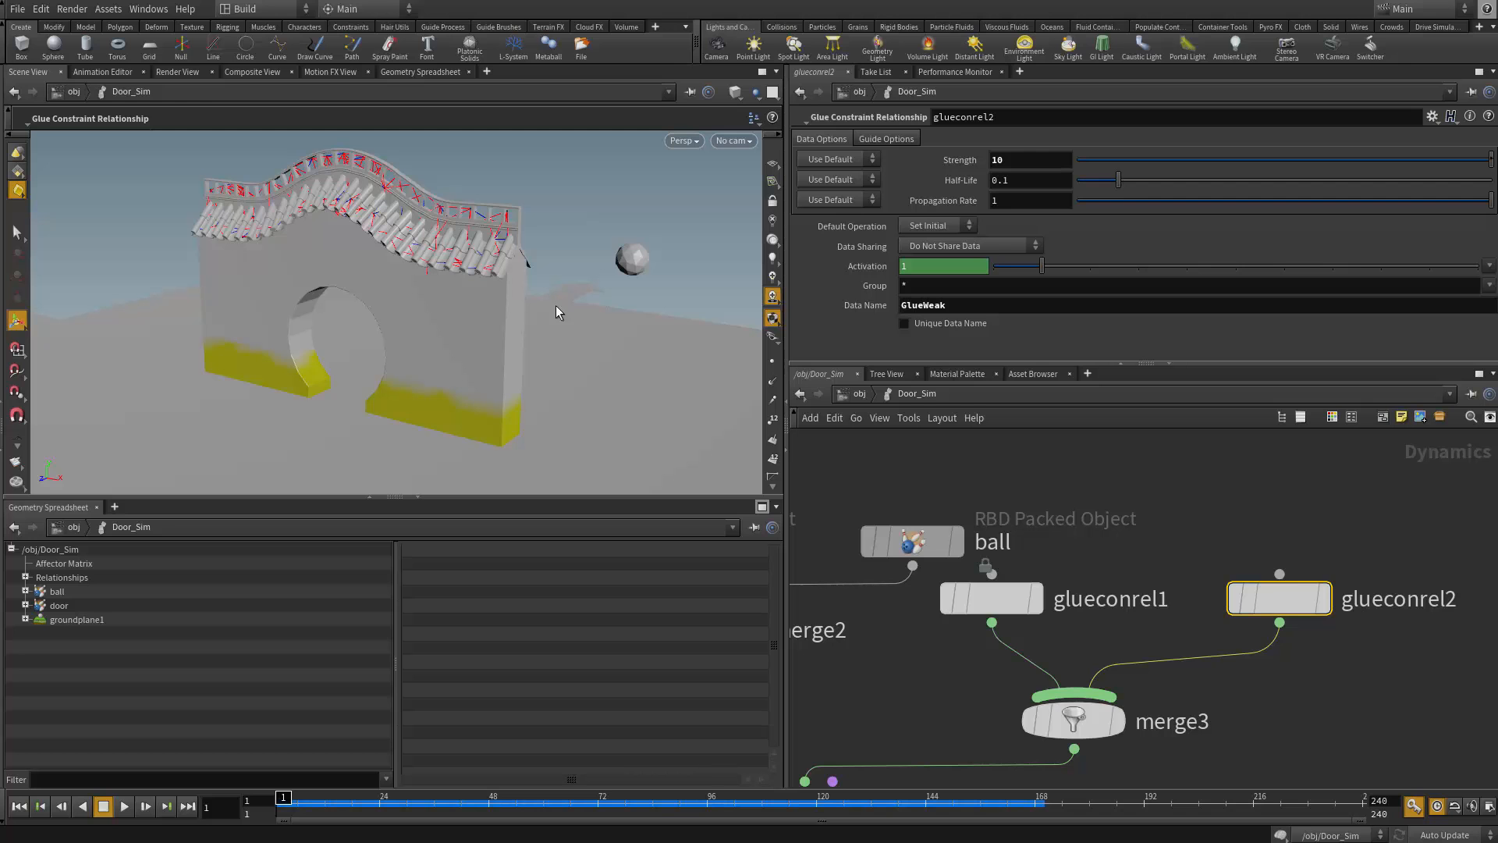
{"action": "scroll", "coordinate": [1202, 486], "scroll_direction": "down", "scroll_amount": 3}
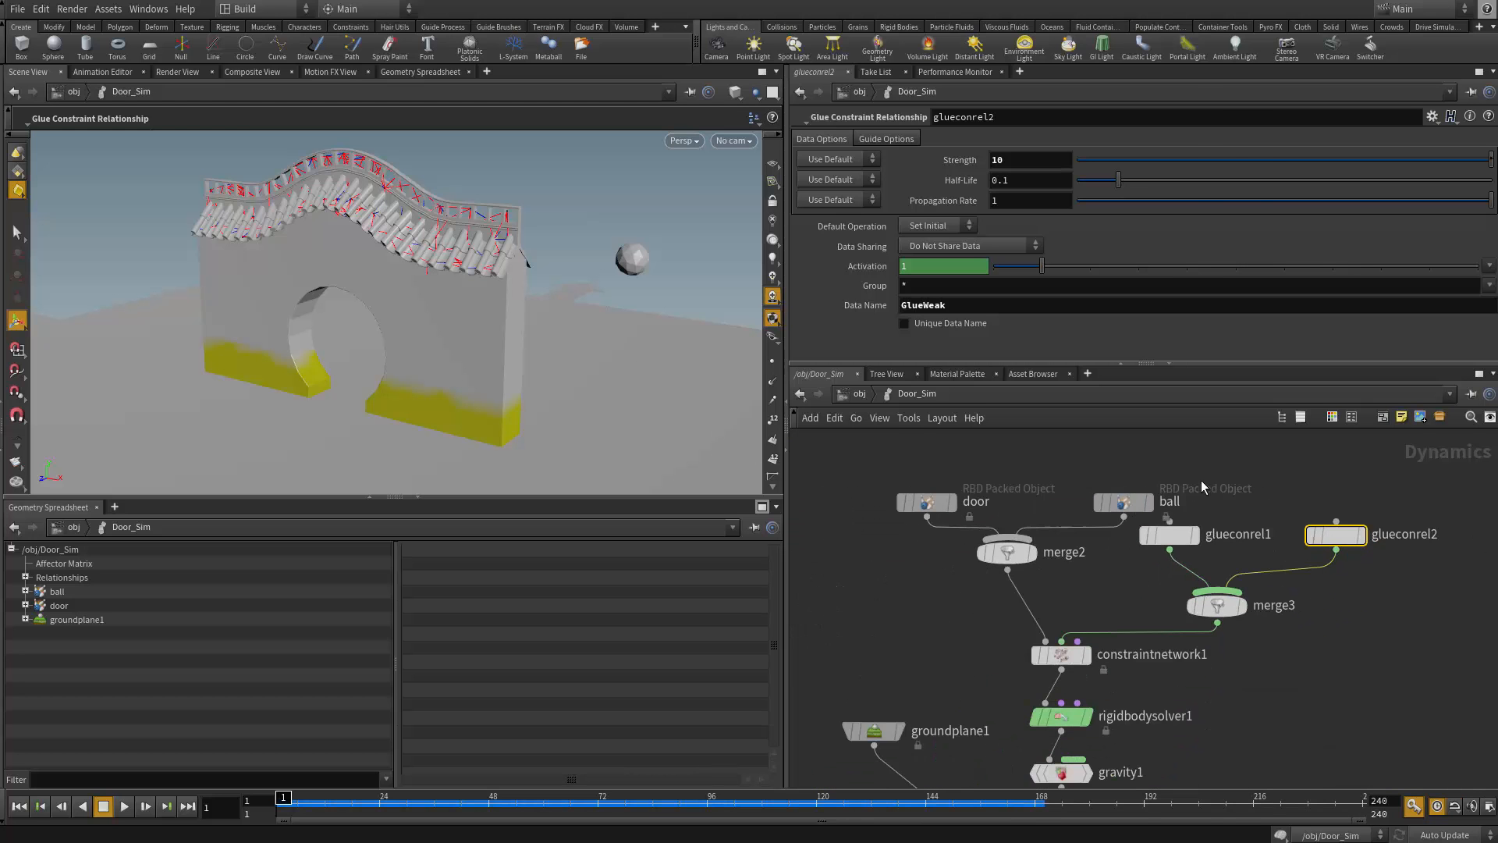
{"action": "scroll", "coordinate": [919, 555], "scroll_direction": "down", "scroll_amount": 1}
{"action": "middle_click_drag", "start_coordinate": [917, 613], "coordinate": [918, 551]}
{"action": "scroll", "coordinate": [926, 520], "scroll_direction": "down", "scroll_amount": 2}
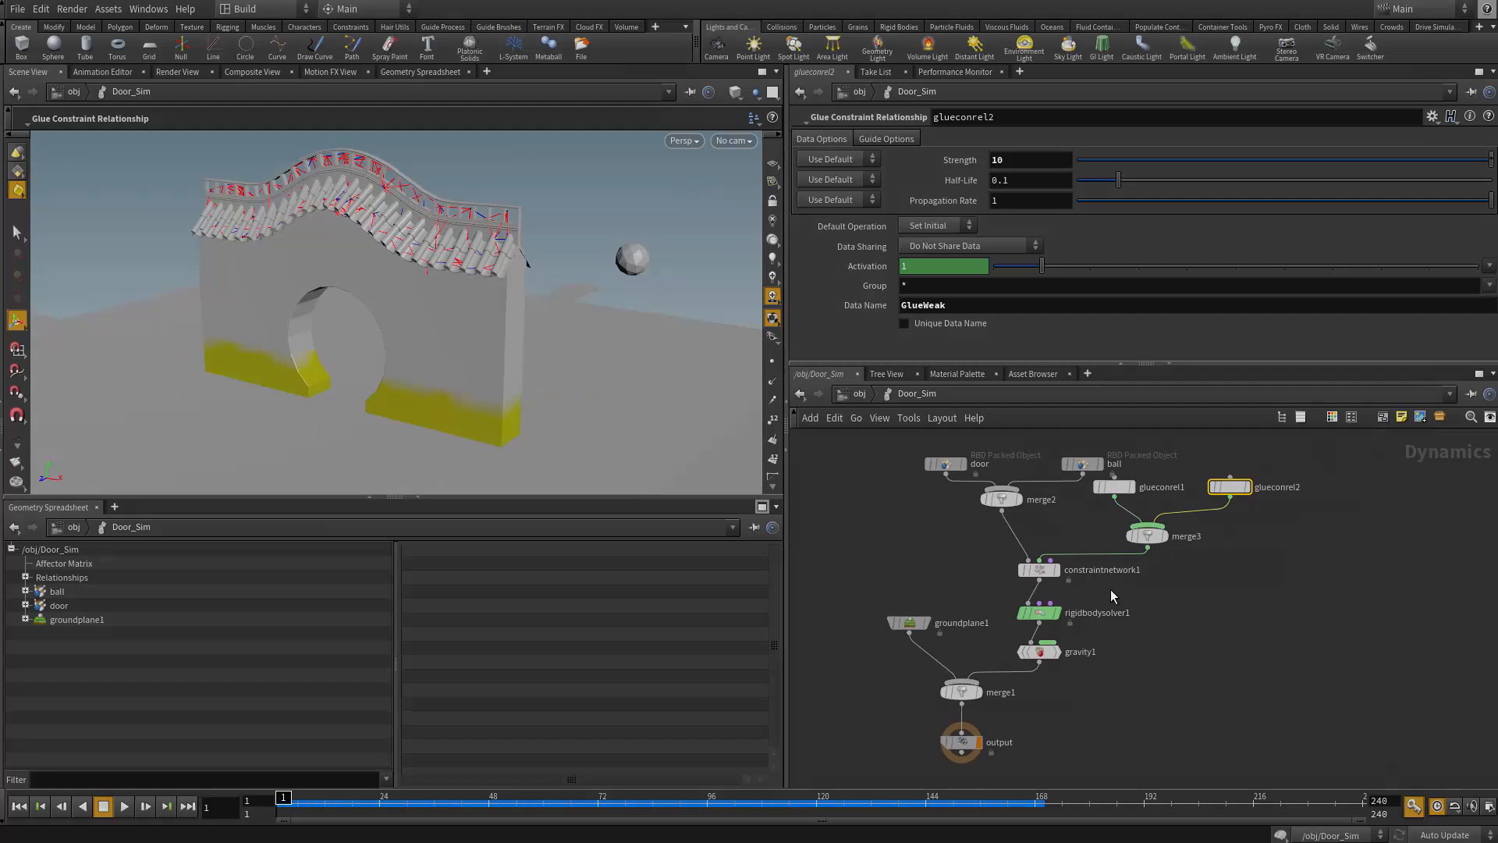